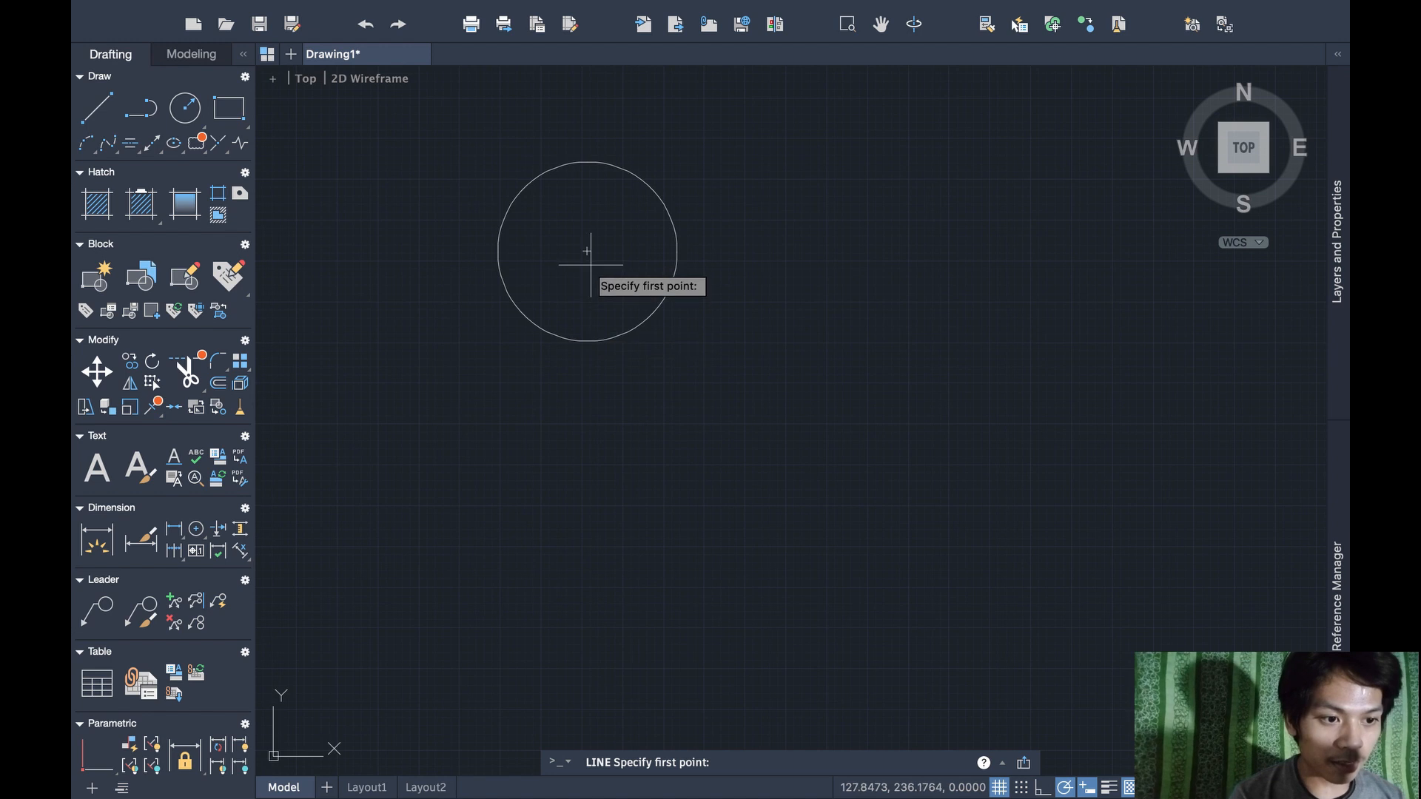
Draw connected lines from the circle's centre: 85 units down, 27.5 units right, and up to the circle's right quadrant
{"action": "left_click", "coordinate": [587, 251]}
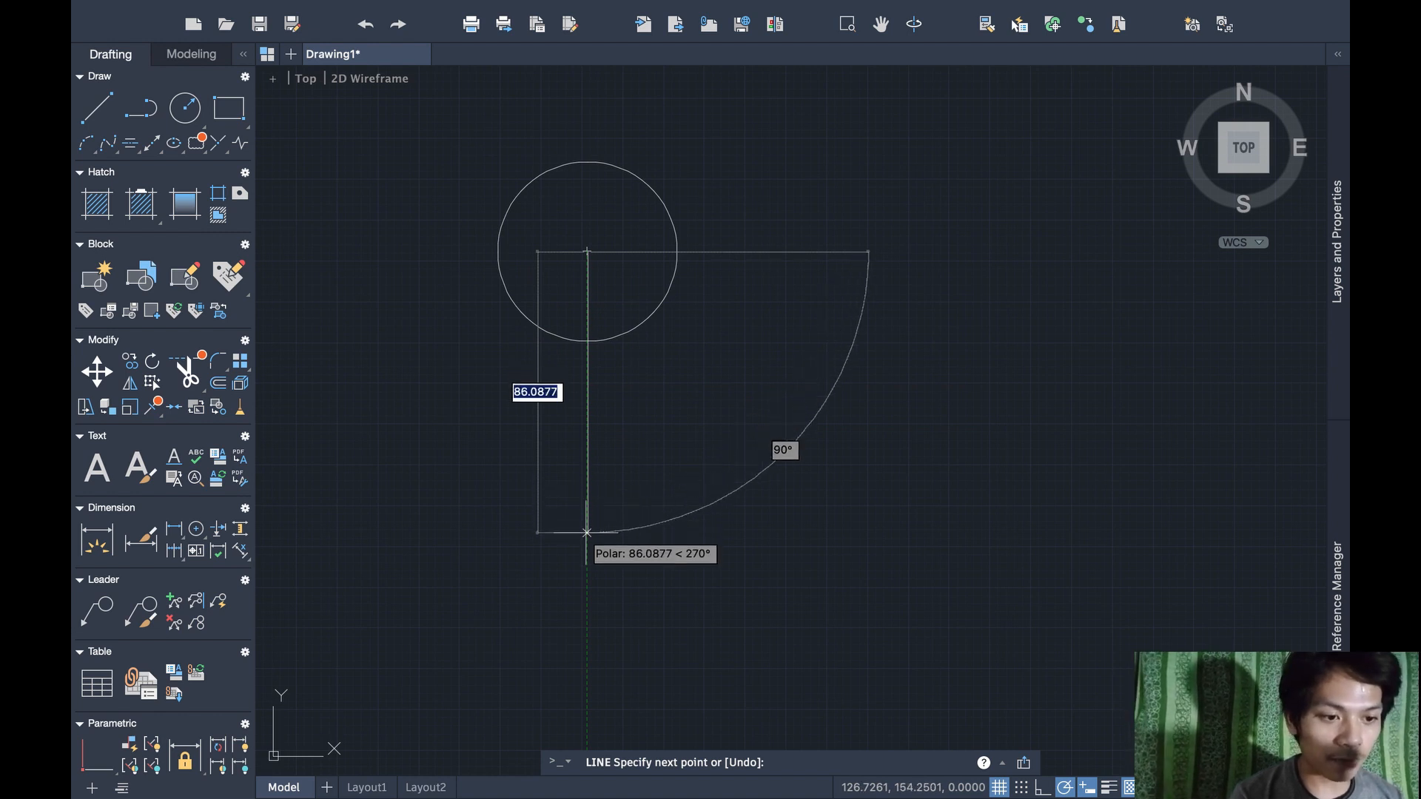
{"action": "type", "text": "8"}
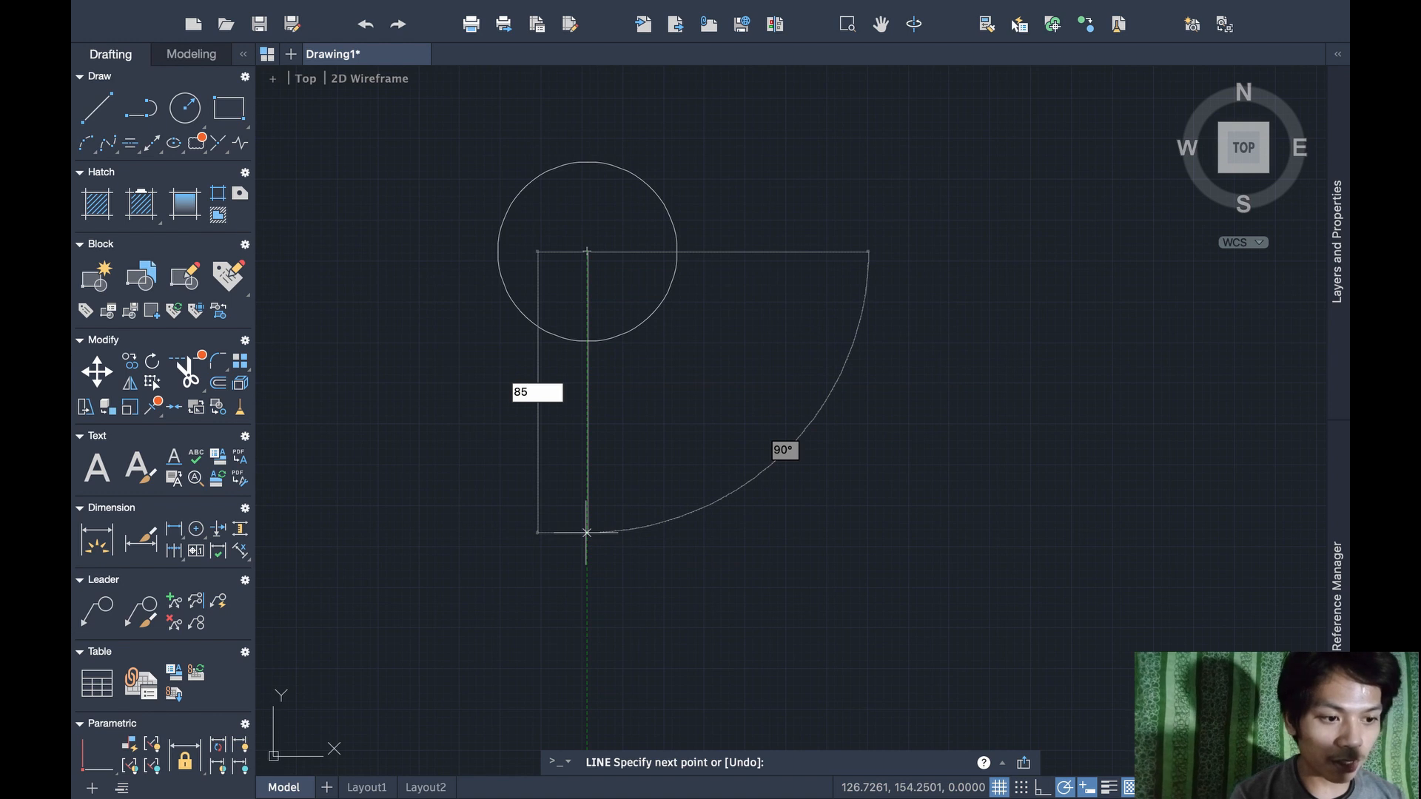
{"action": "type", "text": "5"}
{"action": "key", "text": "Return"}
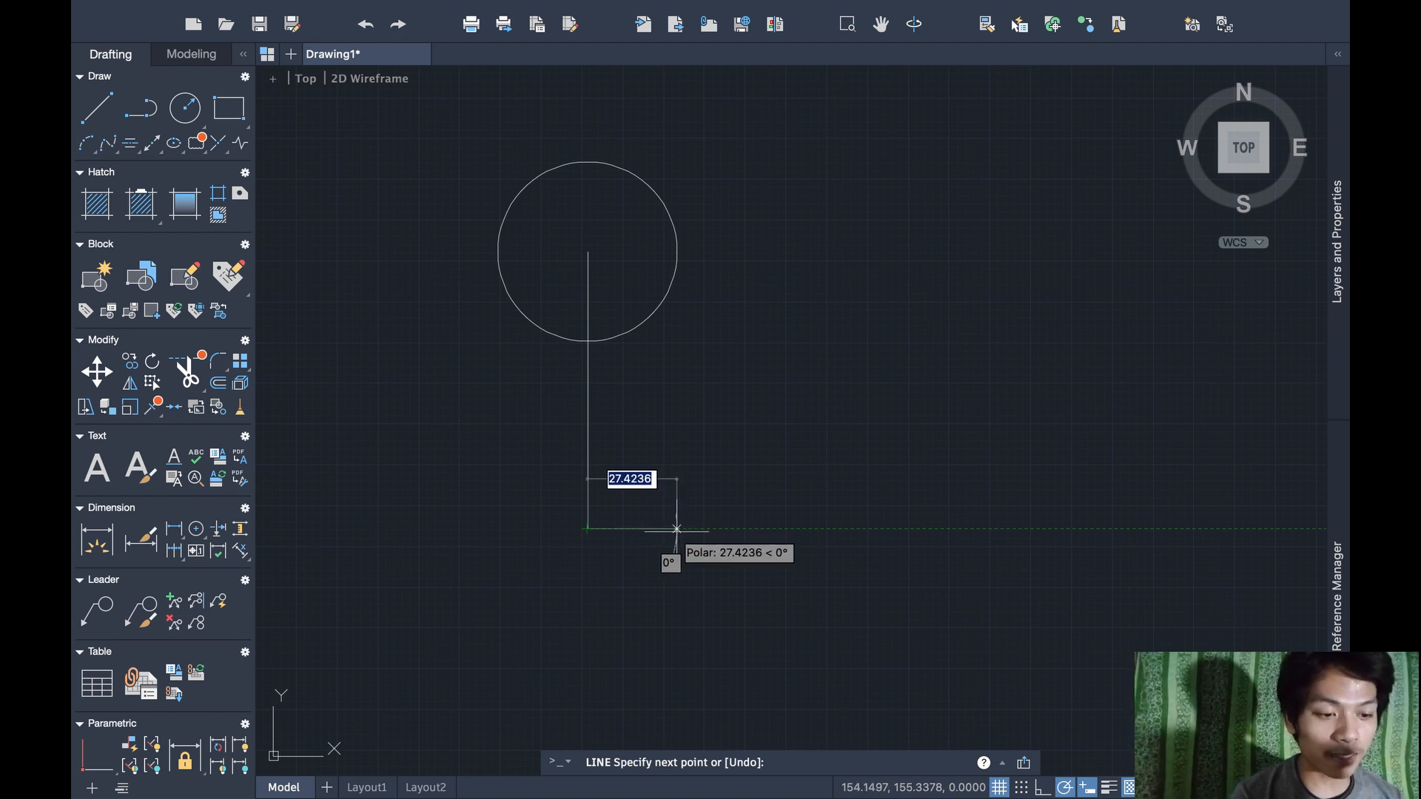
{"action": "type", "text": "27"}
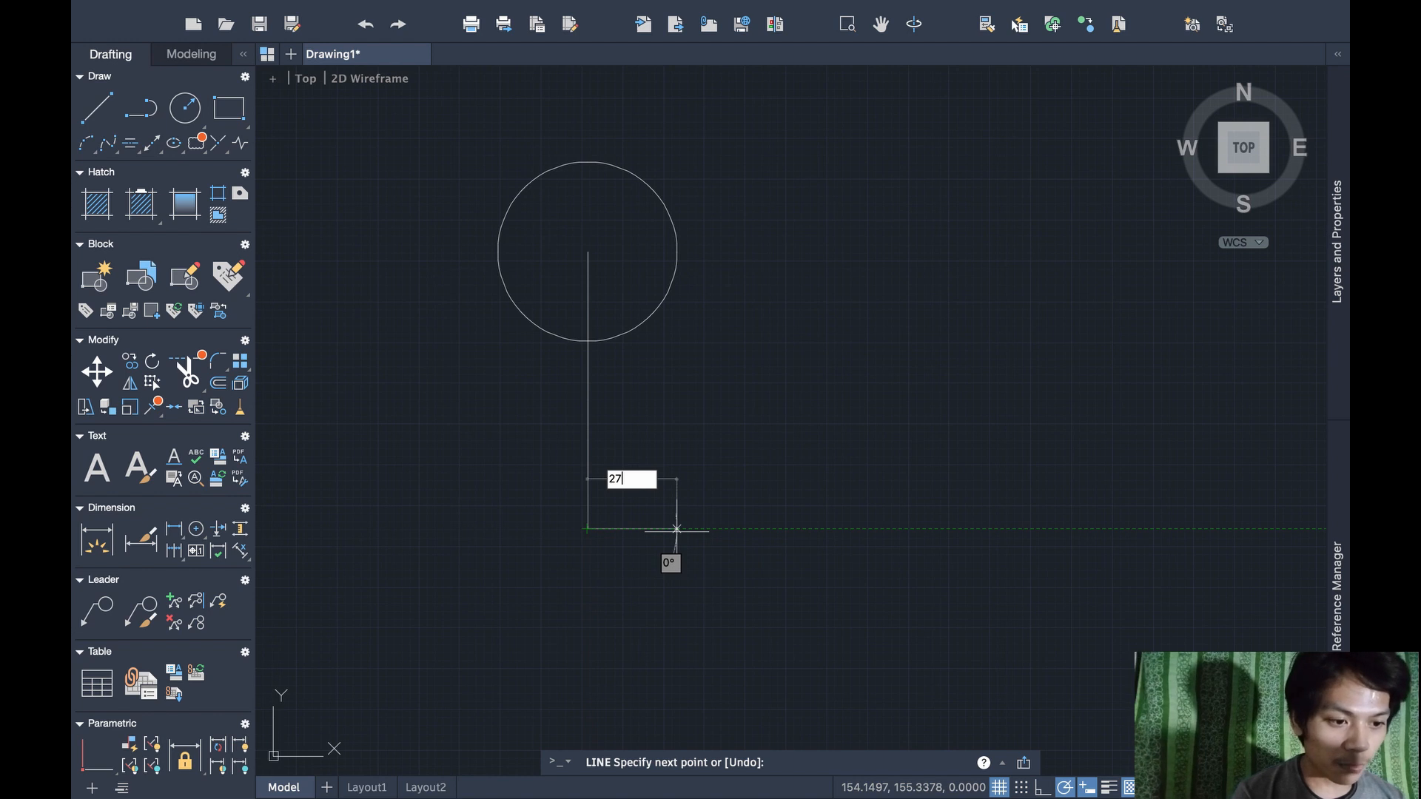
{"action": "type", "text": ".5"}
{"action": "key", "text": "Return"}
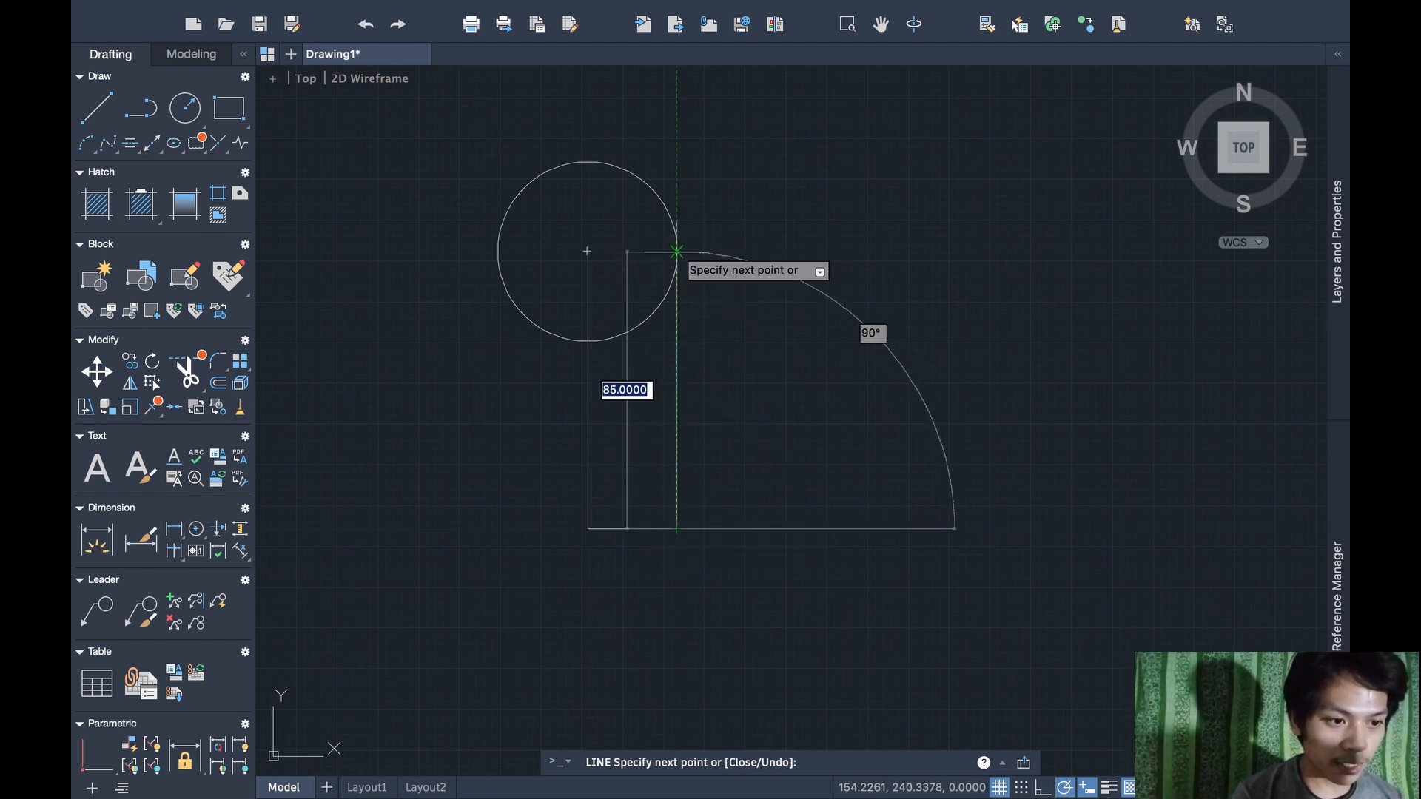
{"action": "left_click", "coordinate": [677, 251]}
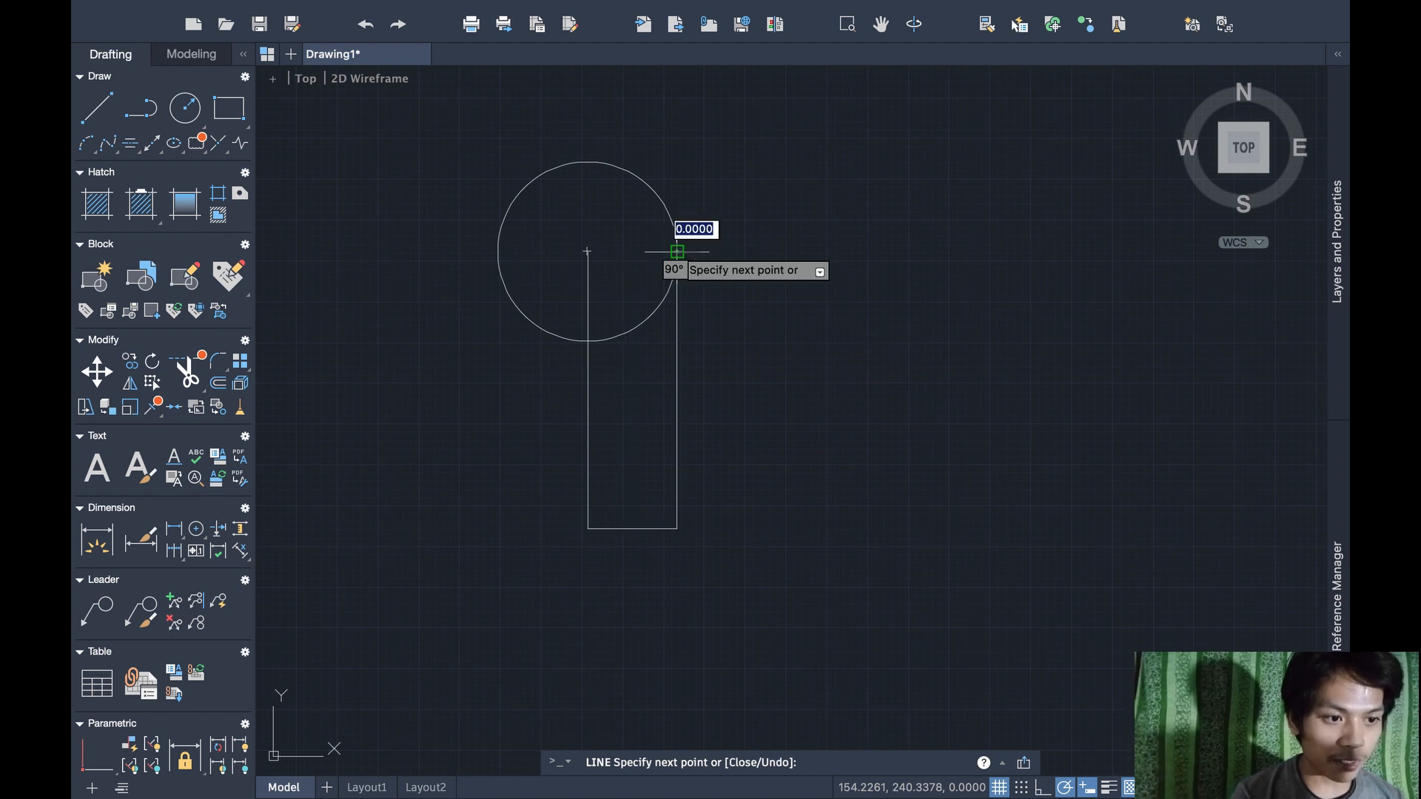
{"action": "key", "text": "Return"}
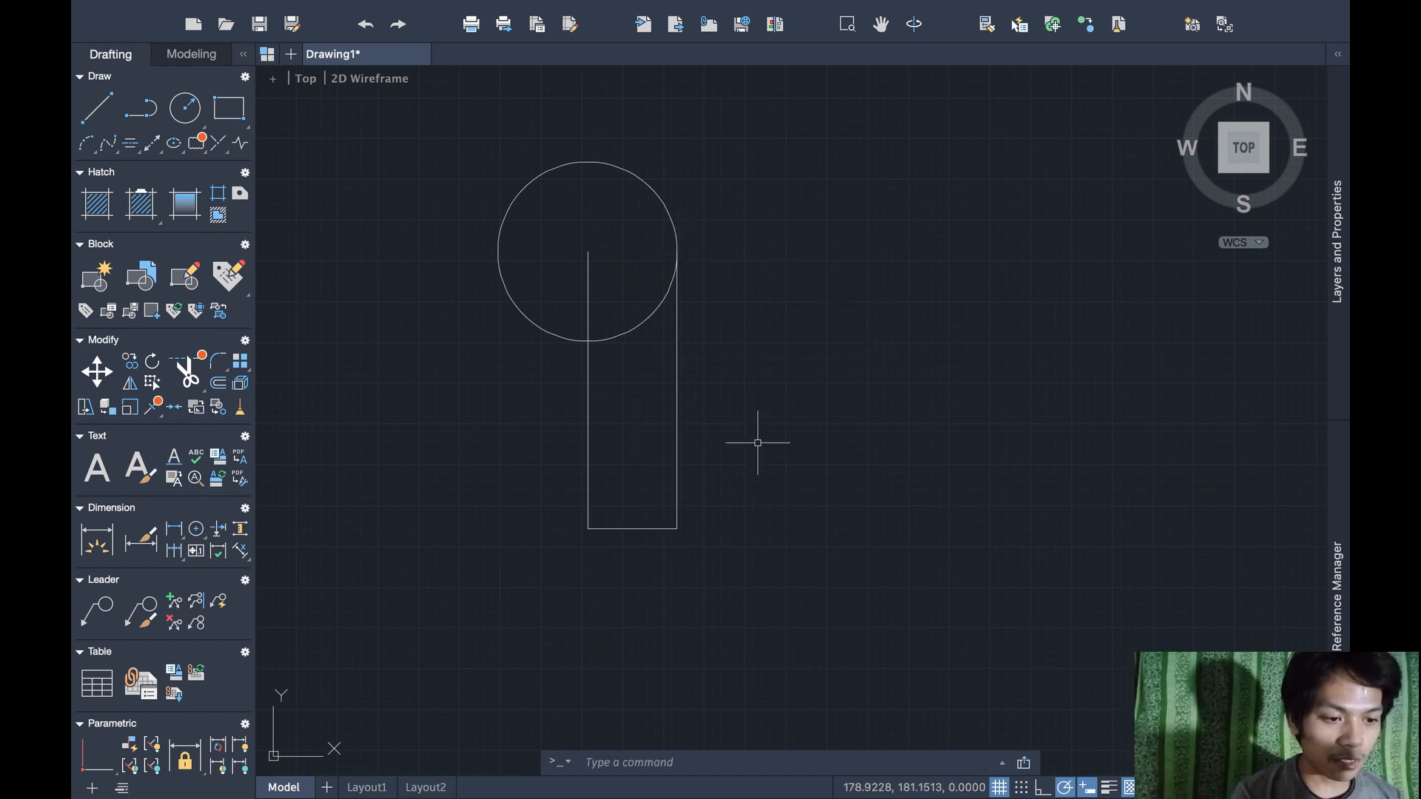
Draw a 27.5-unit line right from the rectangle's lower-right corner, continuing with a sloped line to the circle's right quadrant
{"action": "type", "text": "line"}
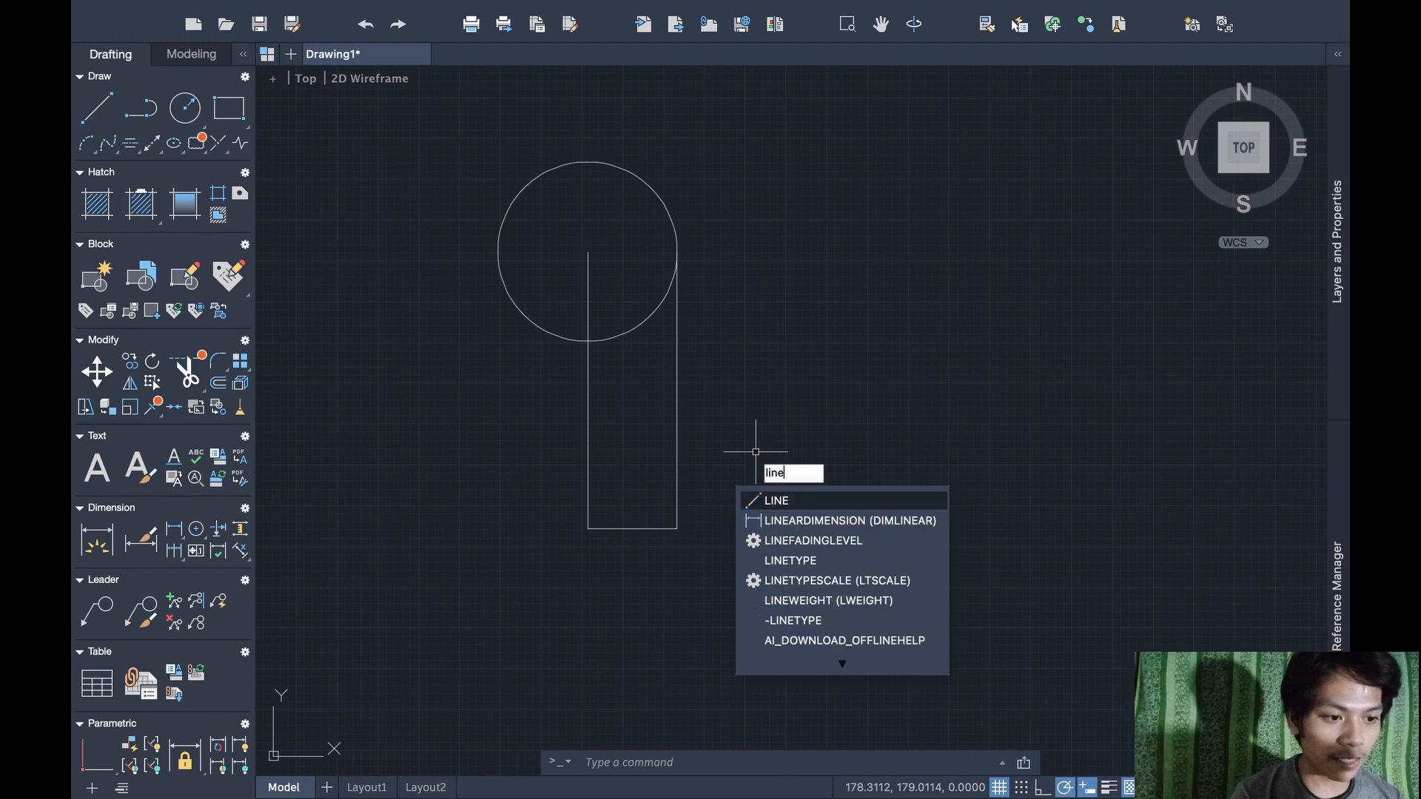
{"action": "key", "text": "Return"}
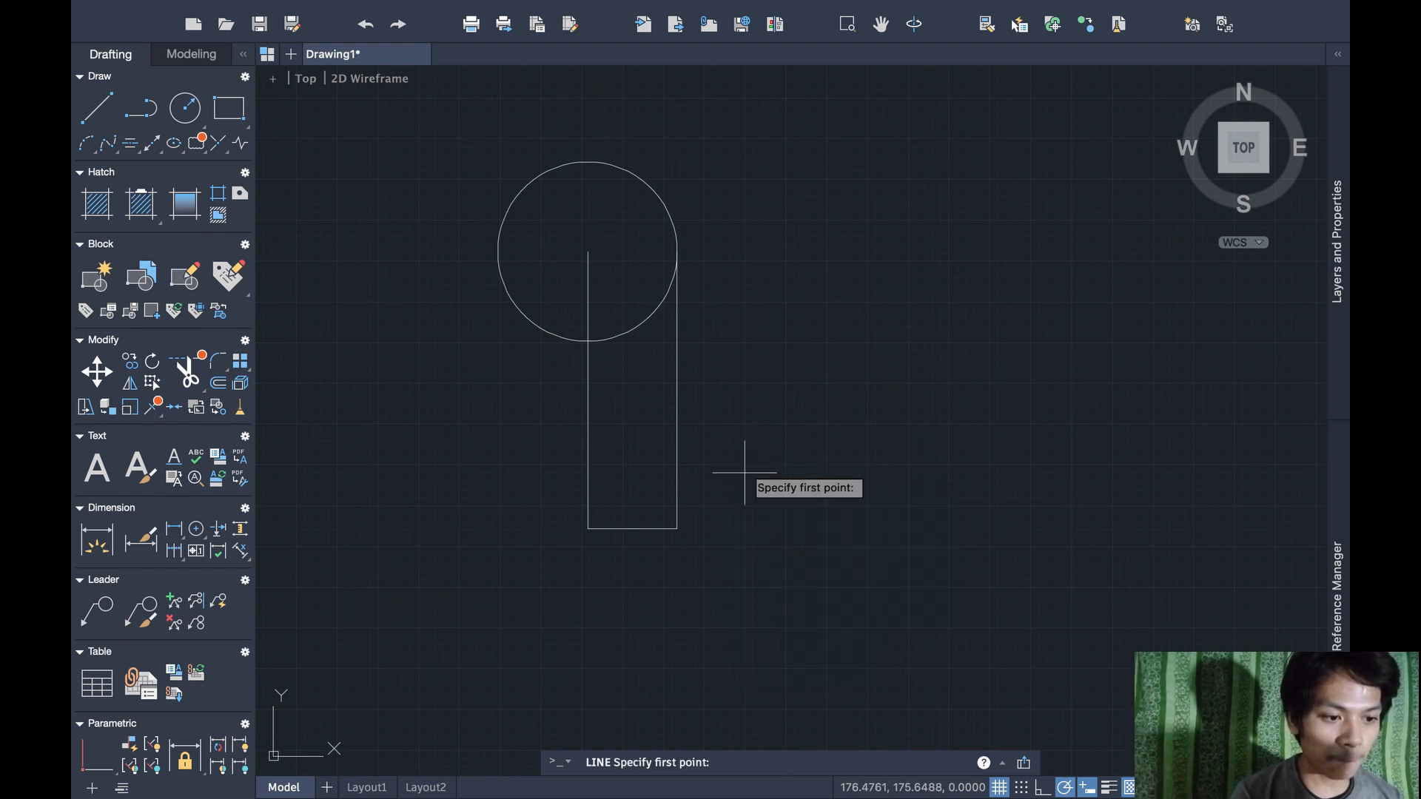
{"action": "left_click", "coordinate": [676, 529]}
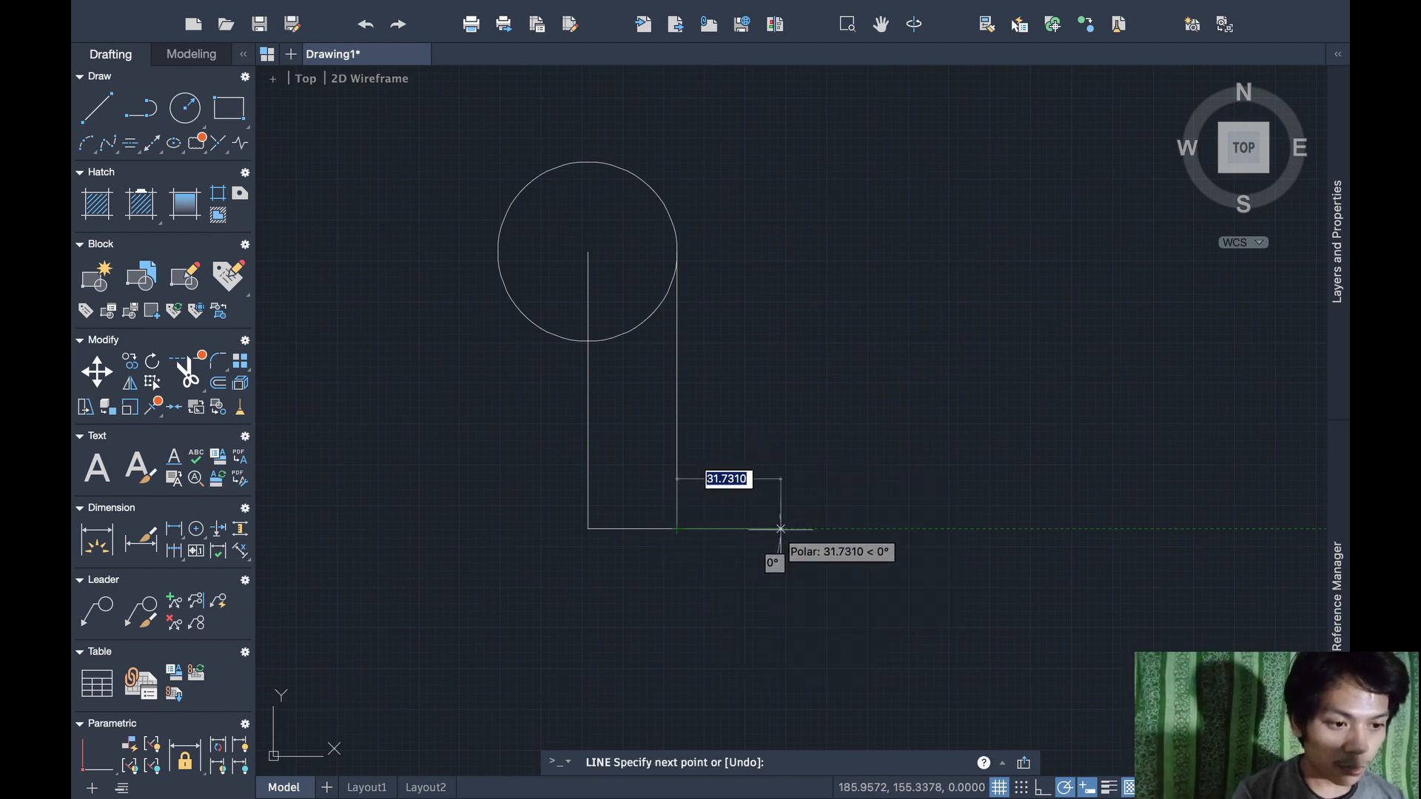
{"action": "type", "text": "27"}
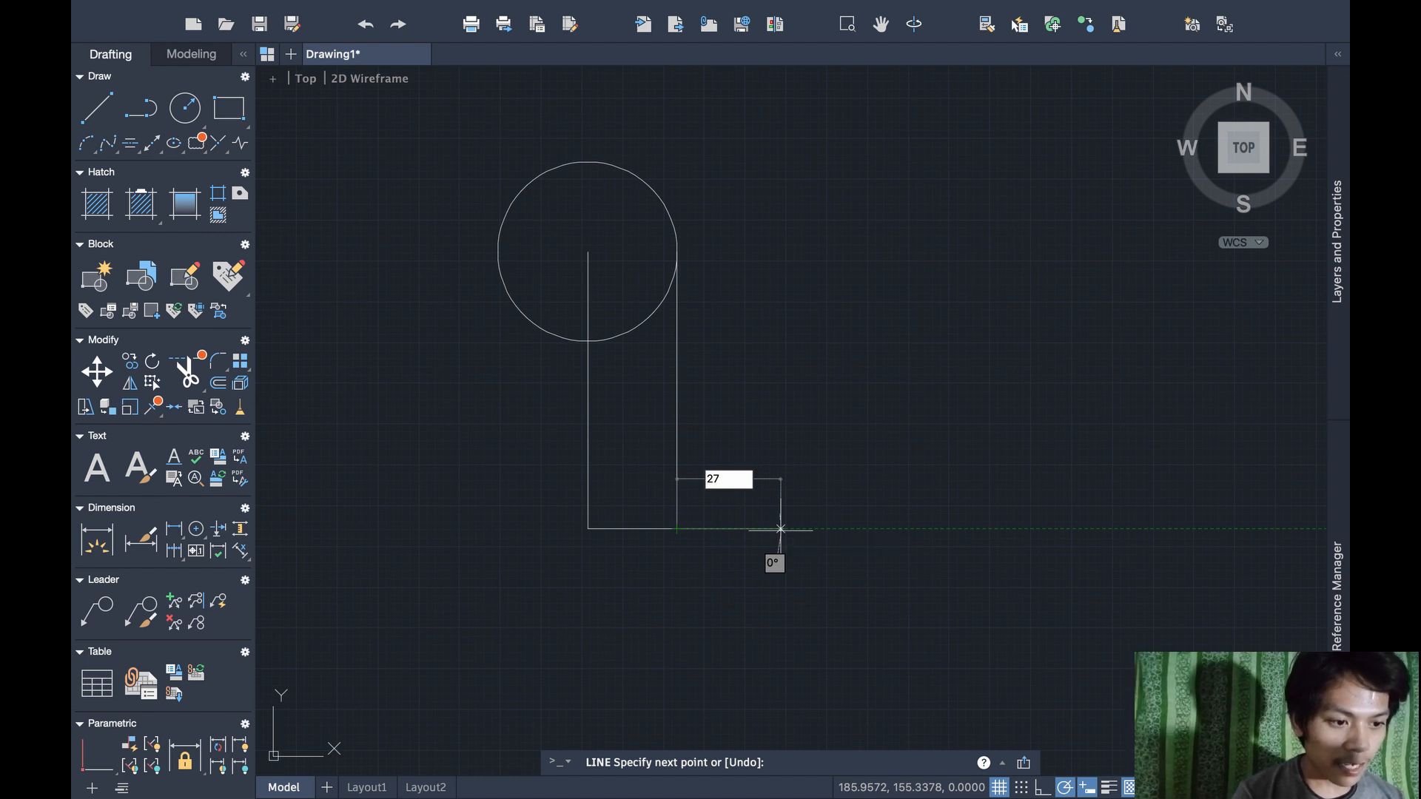
{"action": "type", "text": ".5"}
{"action": "key", "text": "Return"}
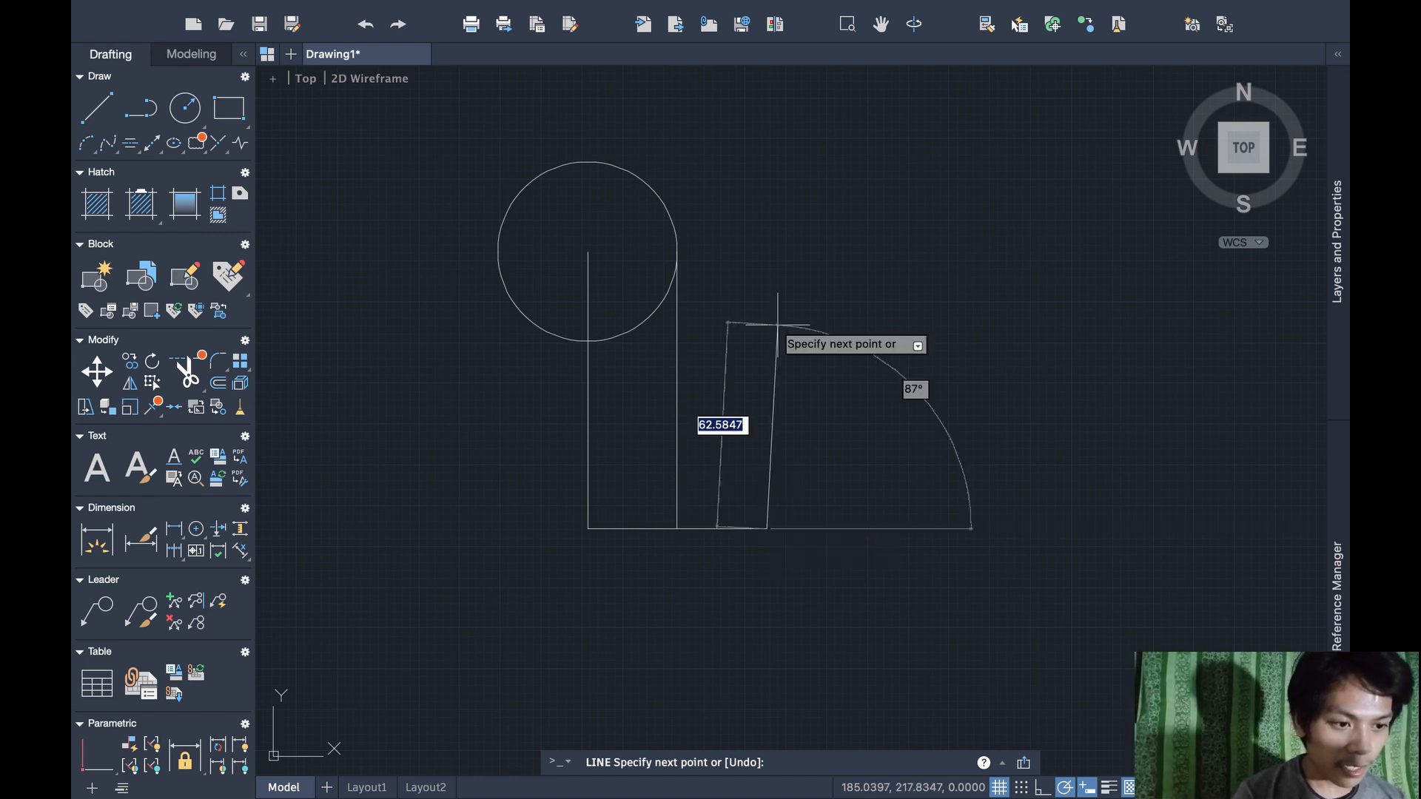
{"action": "left_click", "coordinate": [678, 251]}
{"action": "key", "text": "Return"}
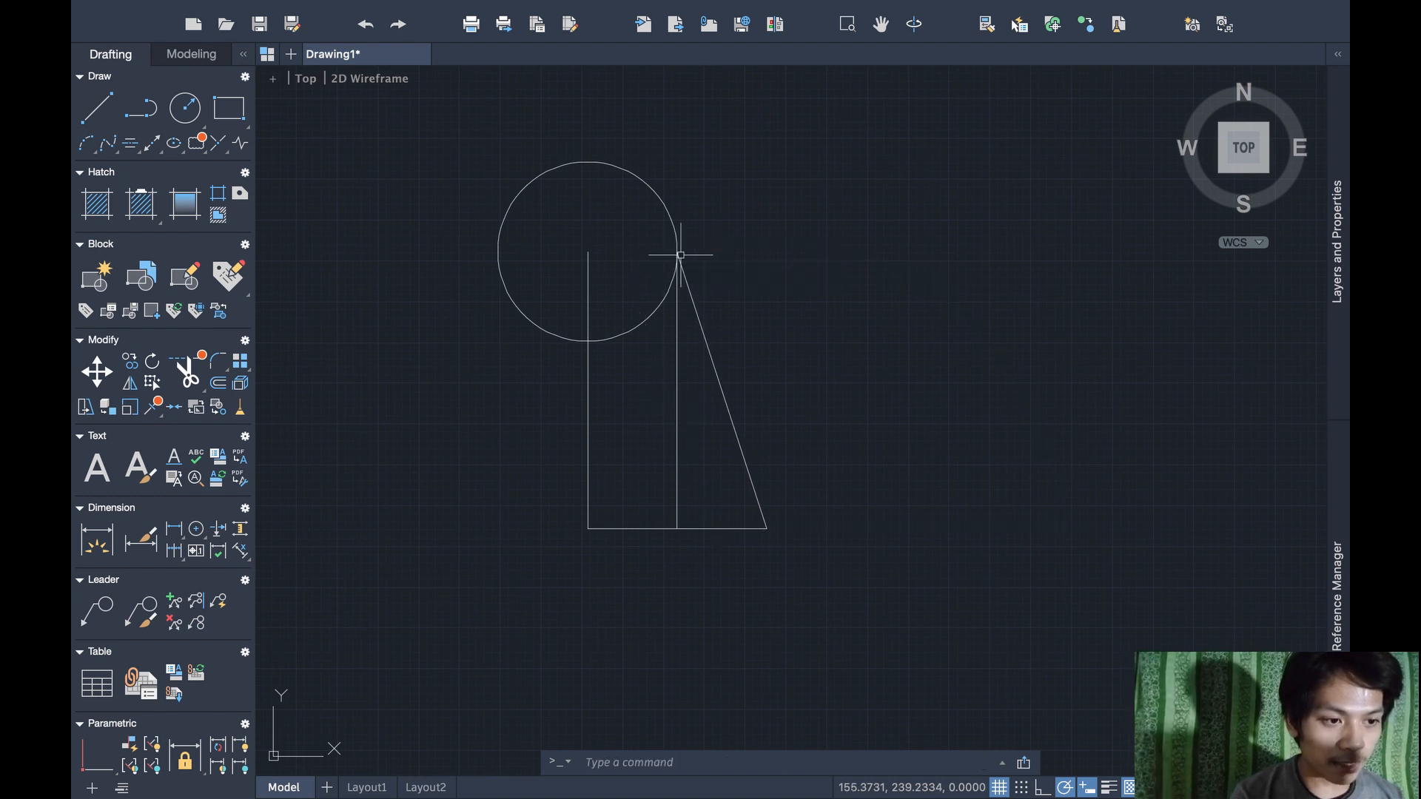
Try a 22.7-unit line from the circle's centre at 160 degrees, up and to the left, and delete it
{"action": "mouse_move", "coordinate": [651, 295]}
{"action": "middle_mouse_down"}
{"action": "mouse_move", "coordinate": [676, 313]}
{"action": "mouse_move", "coordinate": [813, 331]}
{"action": "middle_mouse_up"}
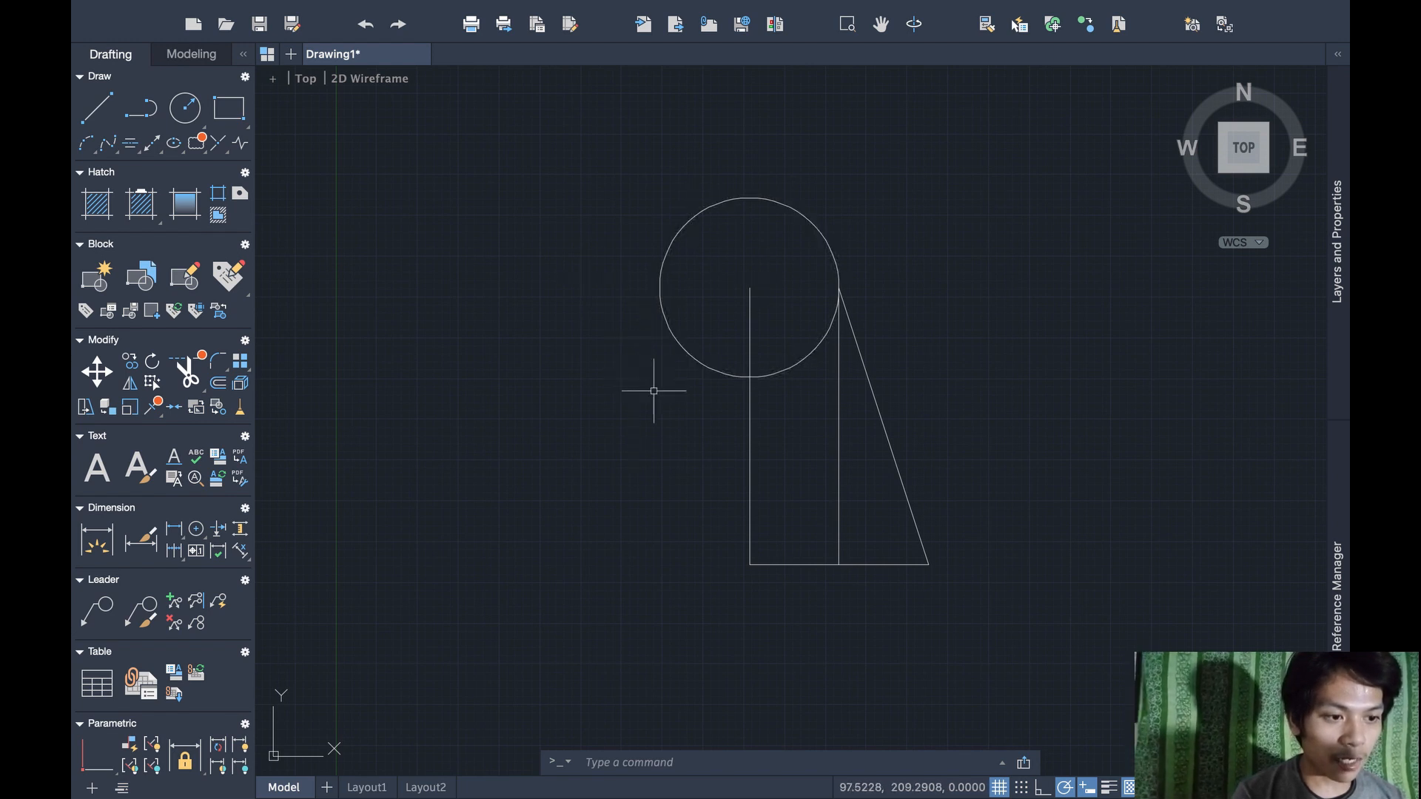
{"action": "type", "text": "line"}
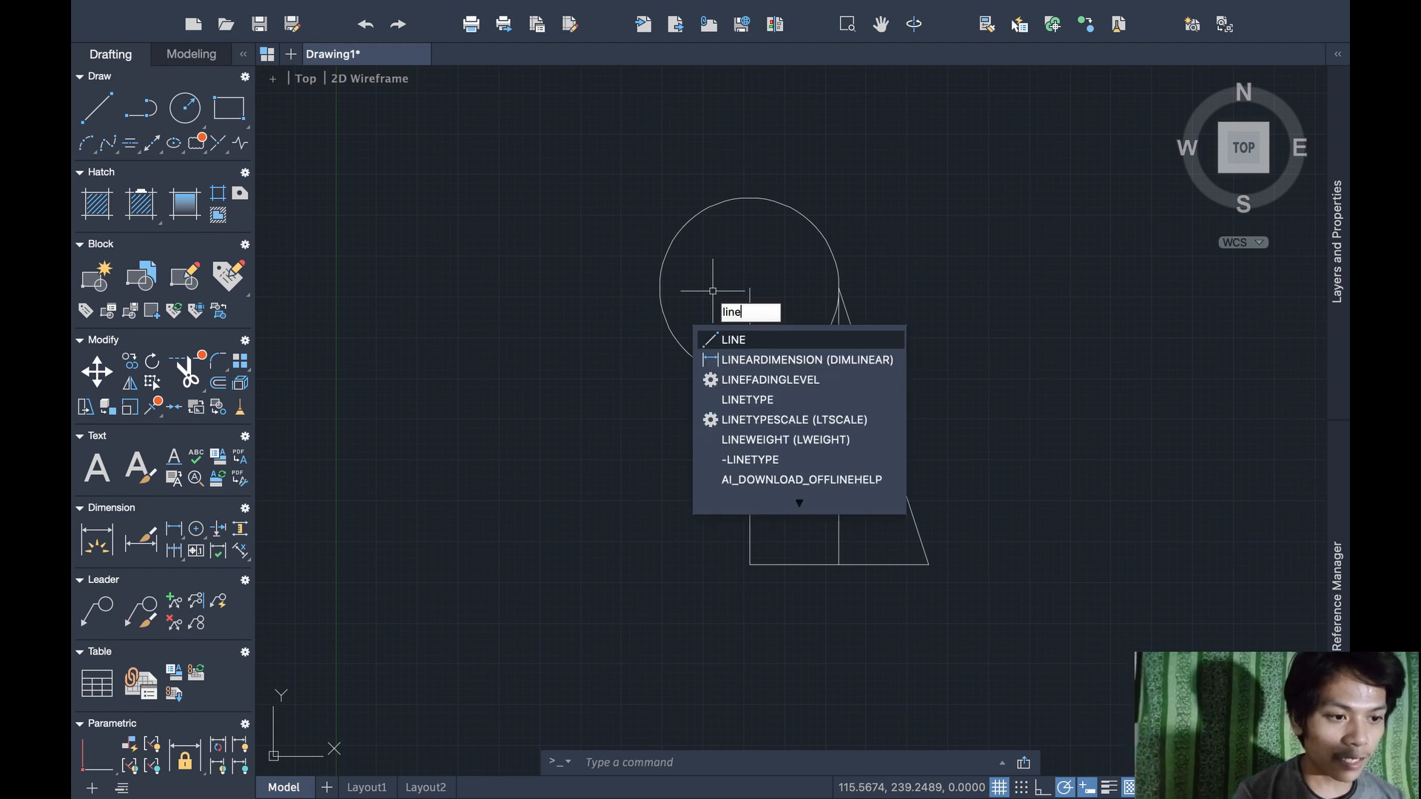
{"action": "key", "text": "Return"}
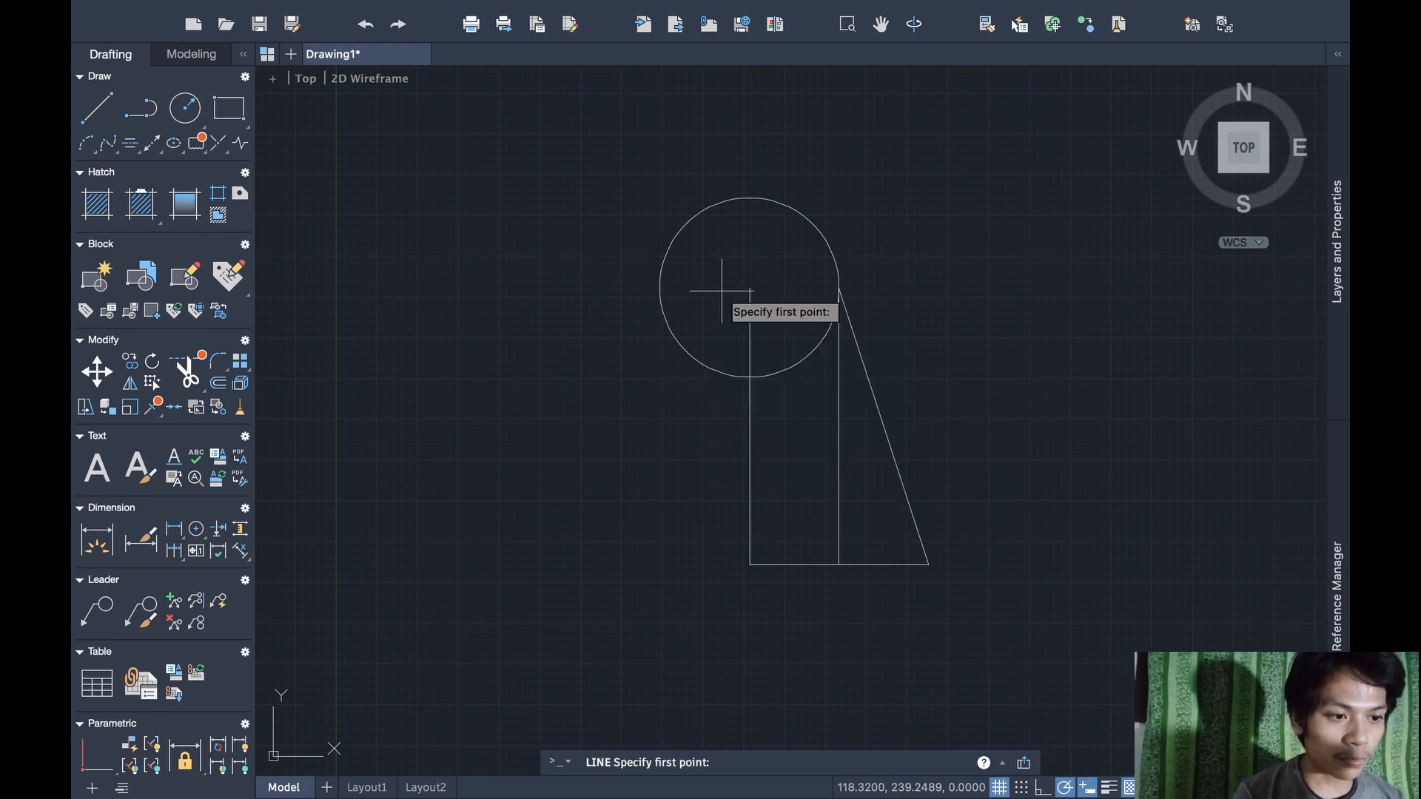
{"action": "left_click", "coordinate": [749, 287]}
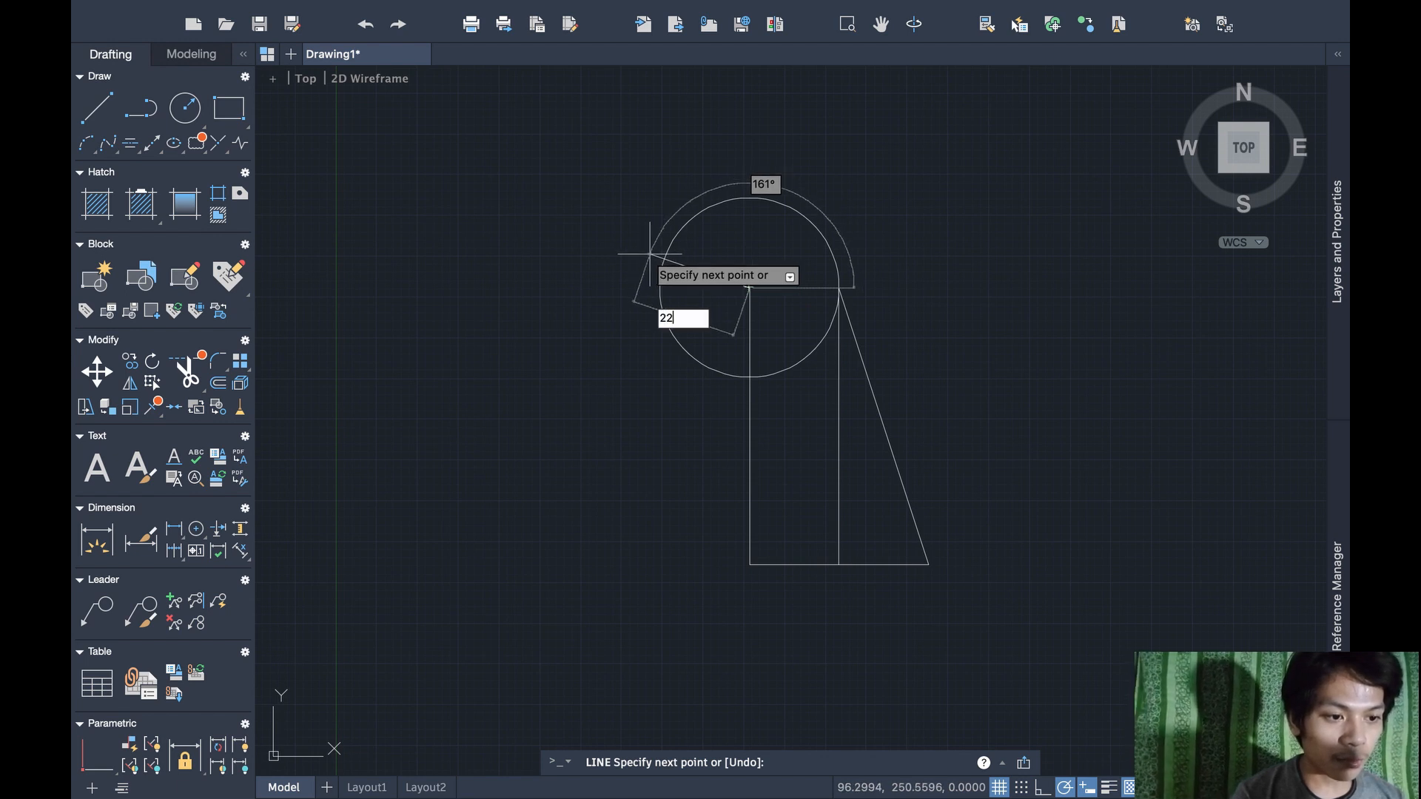
{"action": "key", "text": "Tab"}
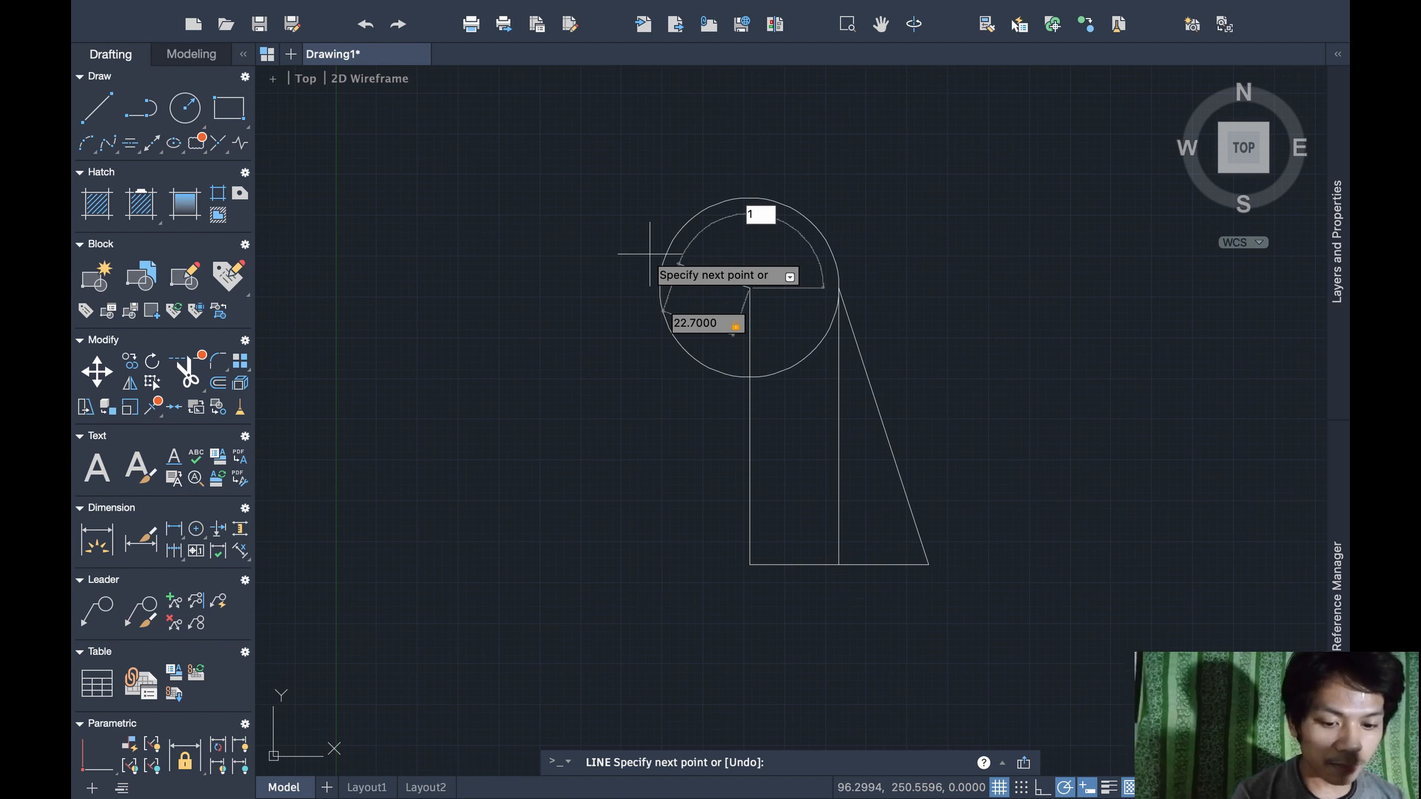
{"action": "type", "text": "160"}
{"action": "key", "text": "Return"}
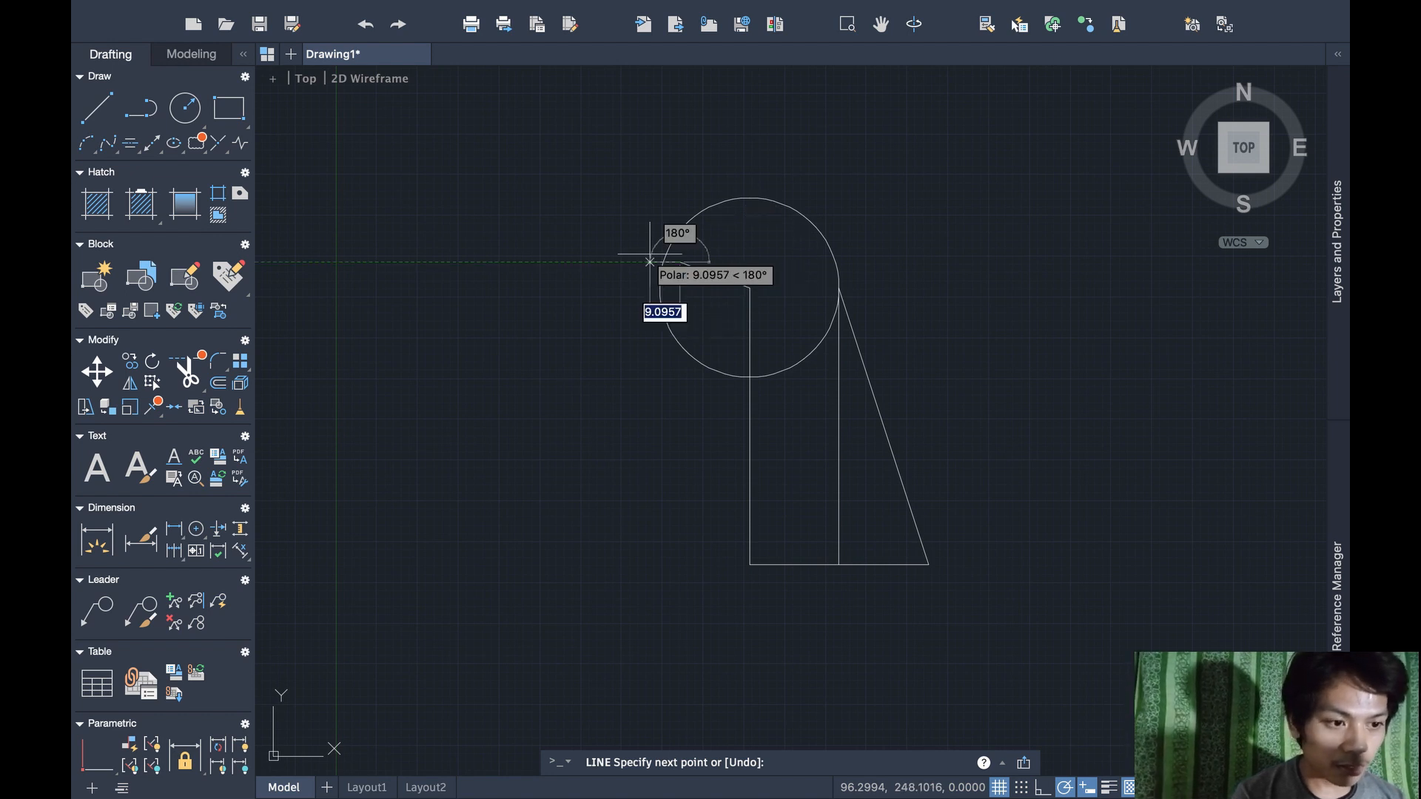
{"action": "key", "text": "Escape"}
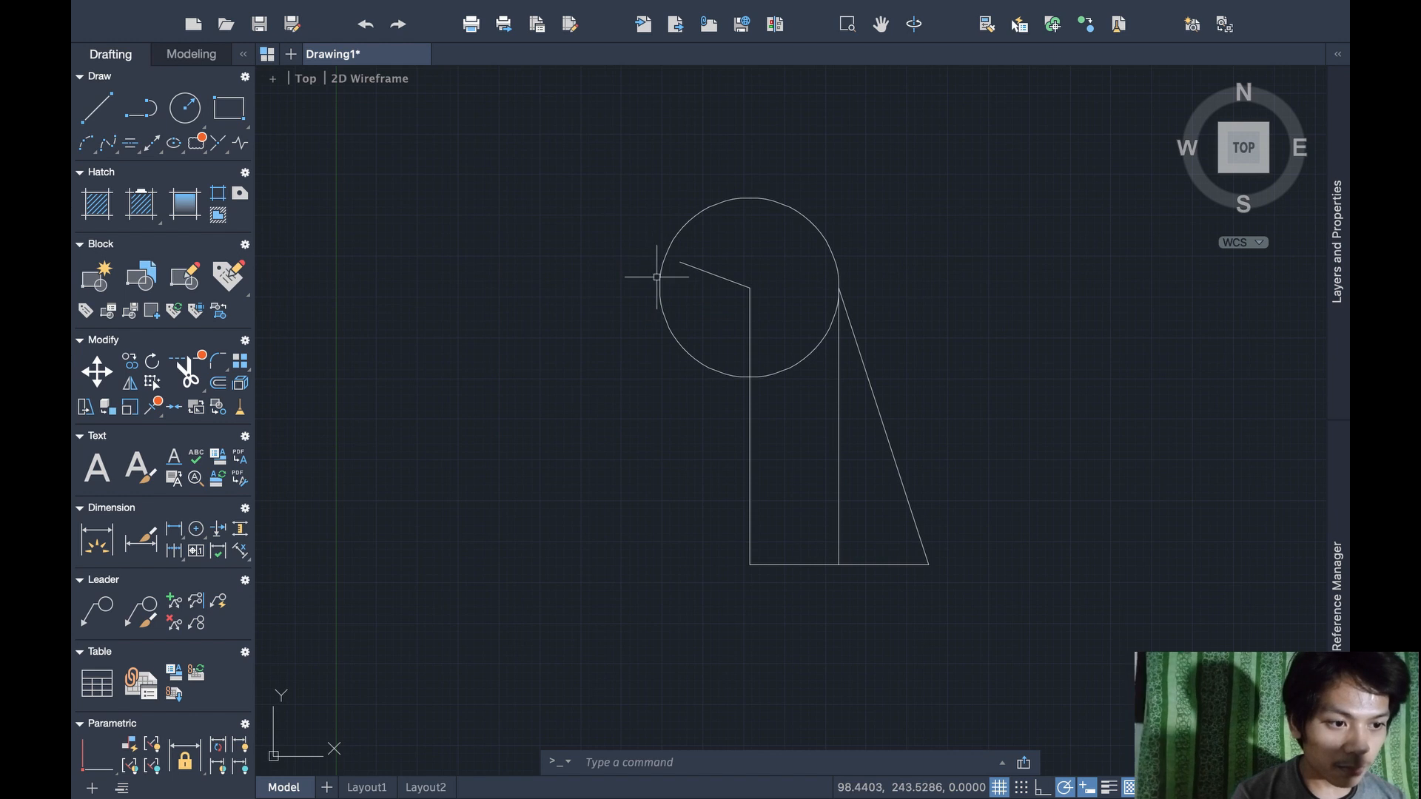
{"action": "left_click", "coordinate": [696, 268]}
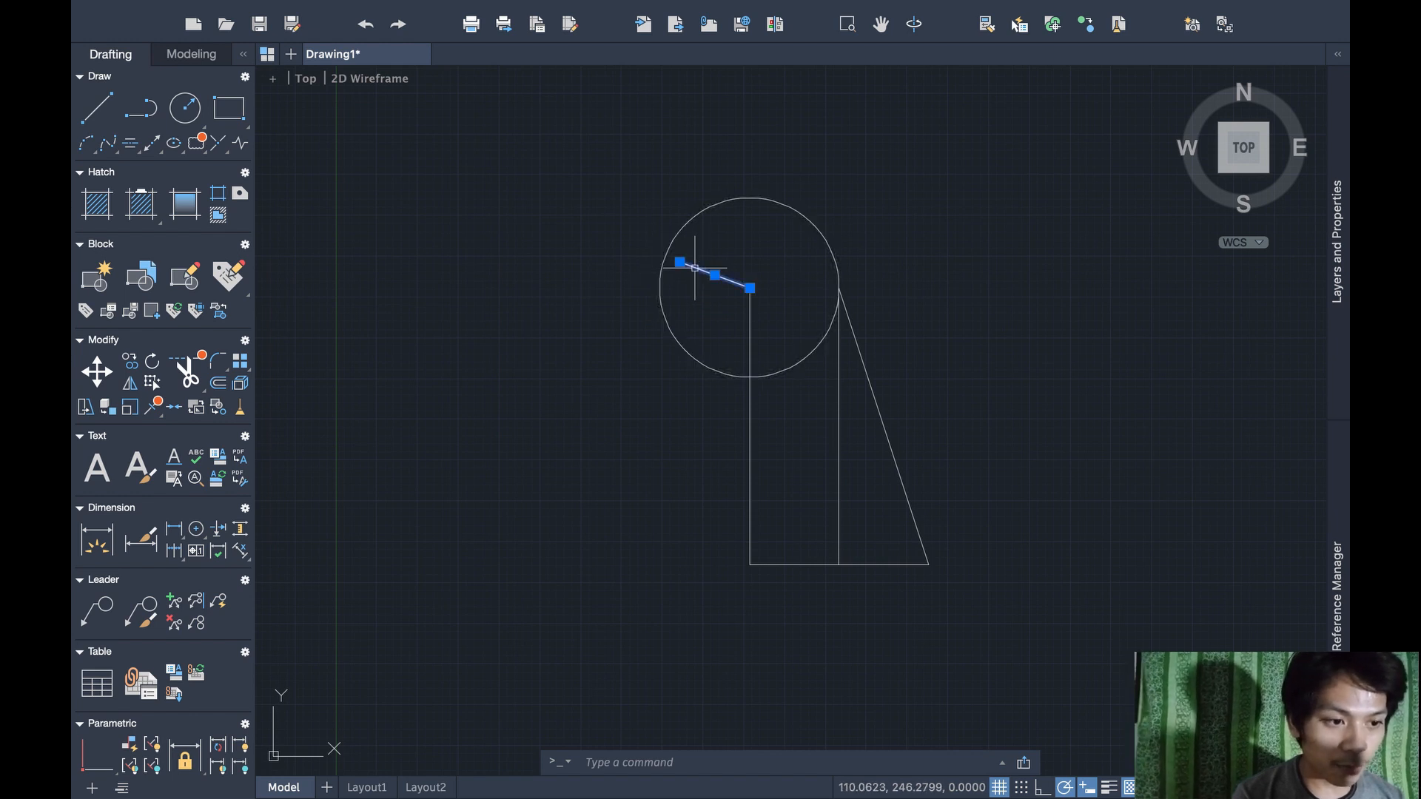
Draw a 27.5-unit line from the circle's centre at 160 degrees, up-left to the circle's edge
{"action": "type", "text": "line"}
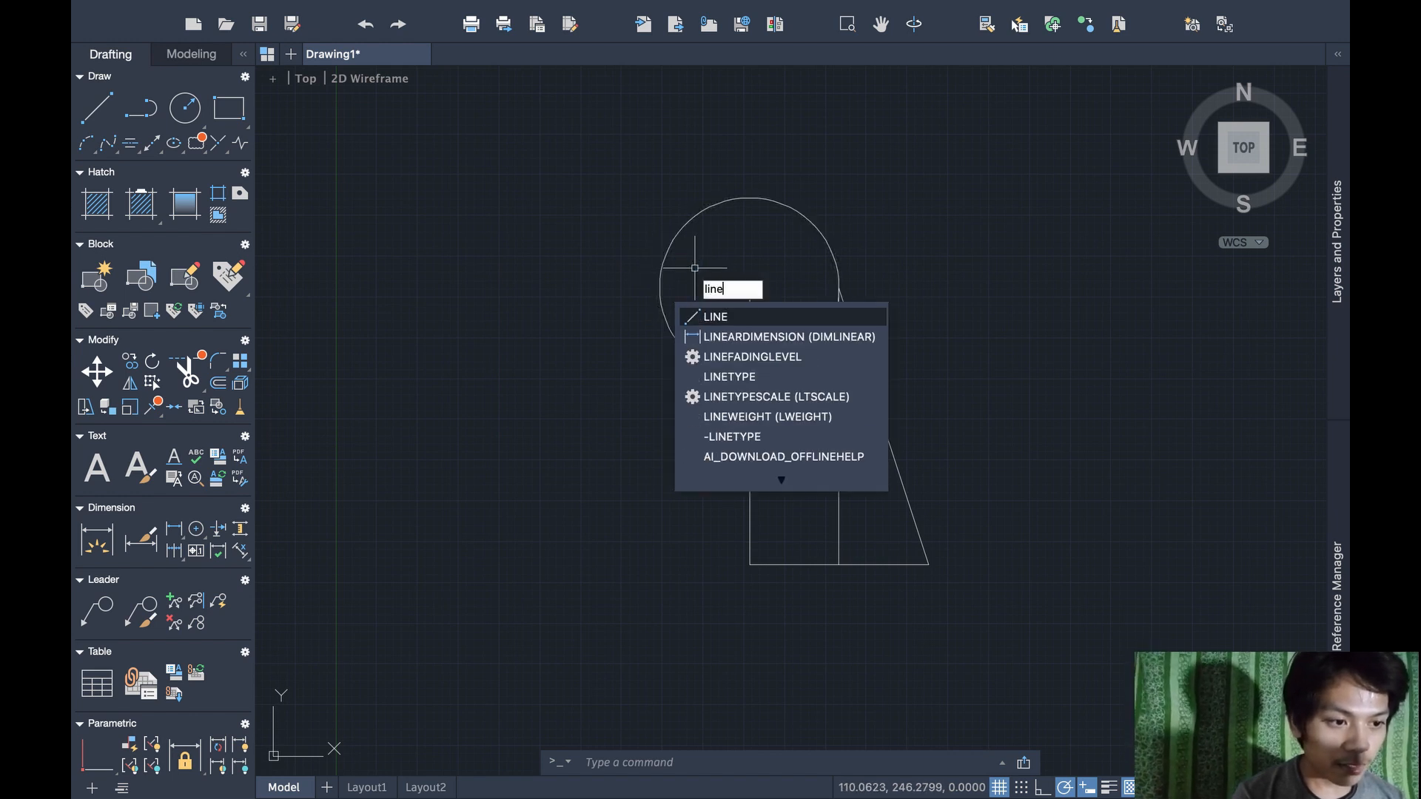
{"action": "key", "text": "Escape"}
{"action": "key", "text": "Return"}
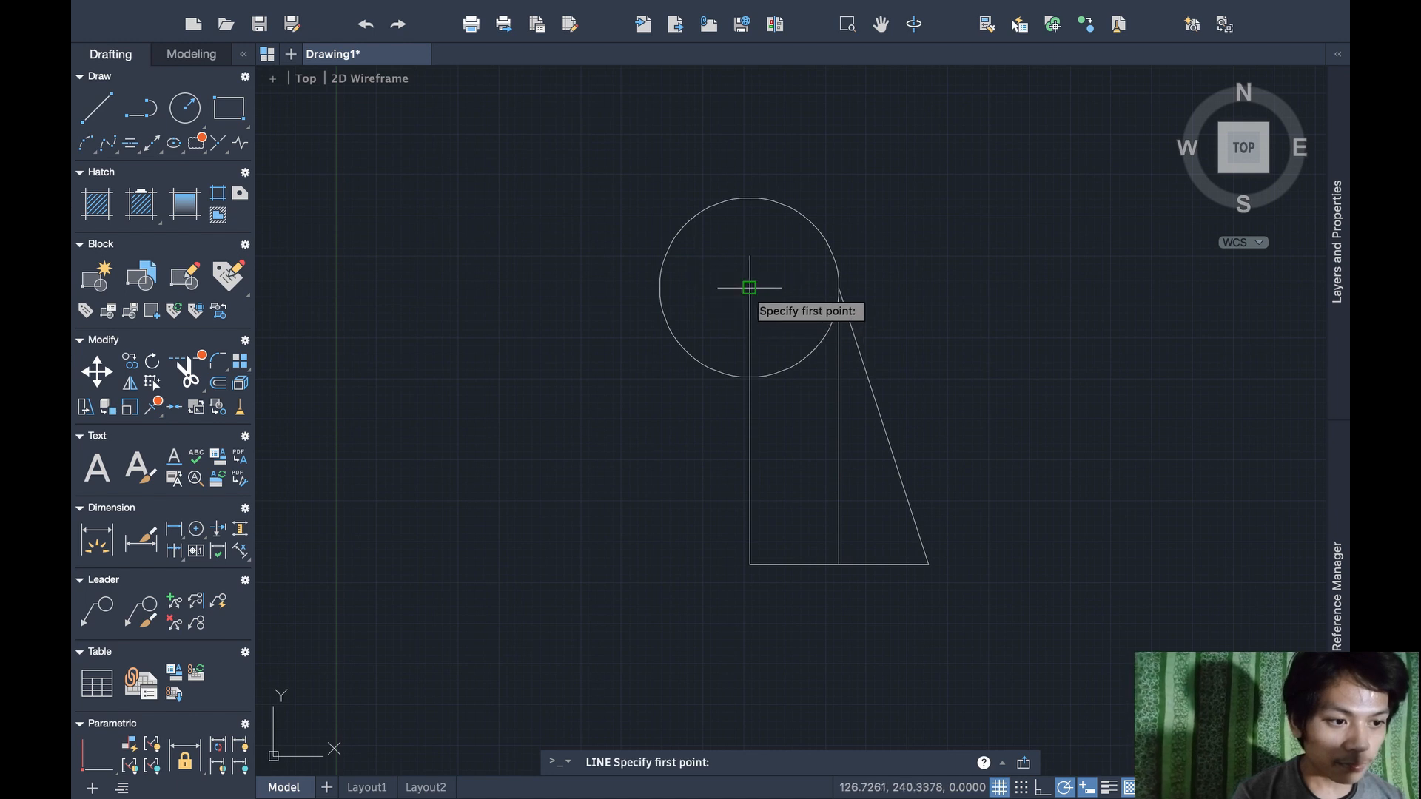
{"action": "left_click", "coordinate": [749, 287]}
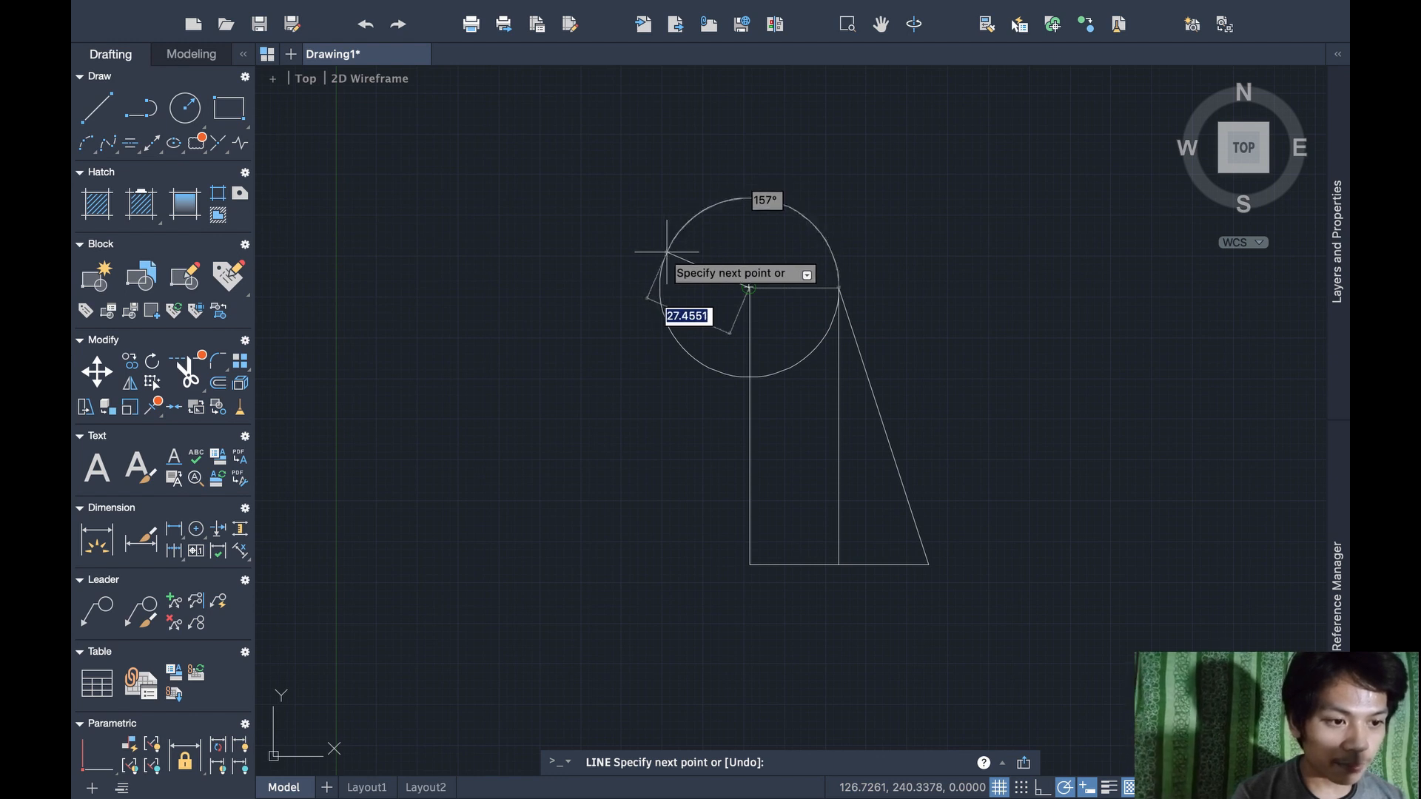
{"action": "type", "text": "27"}
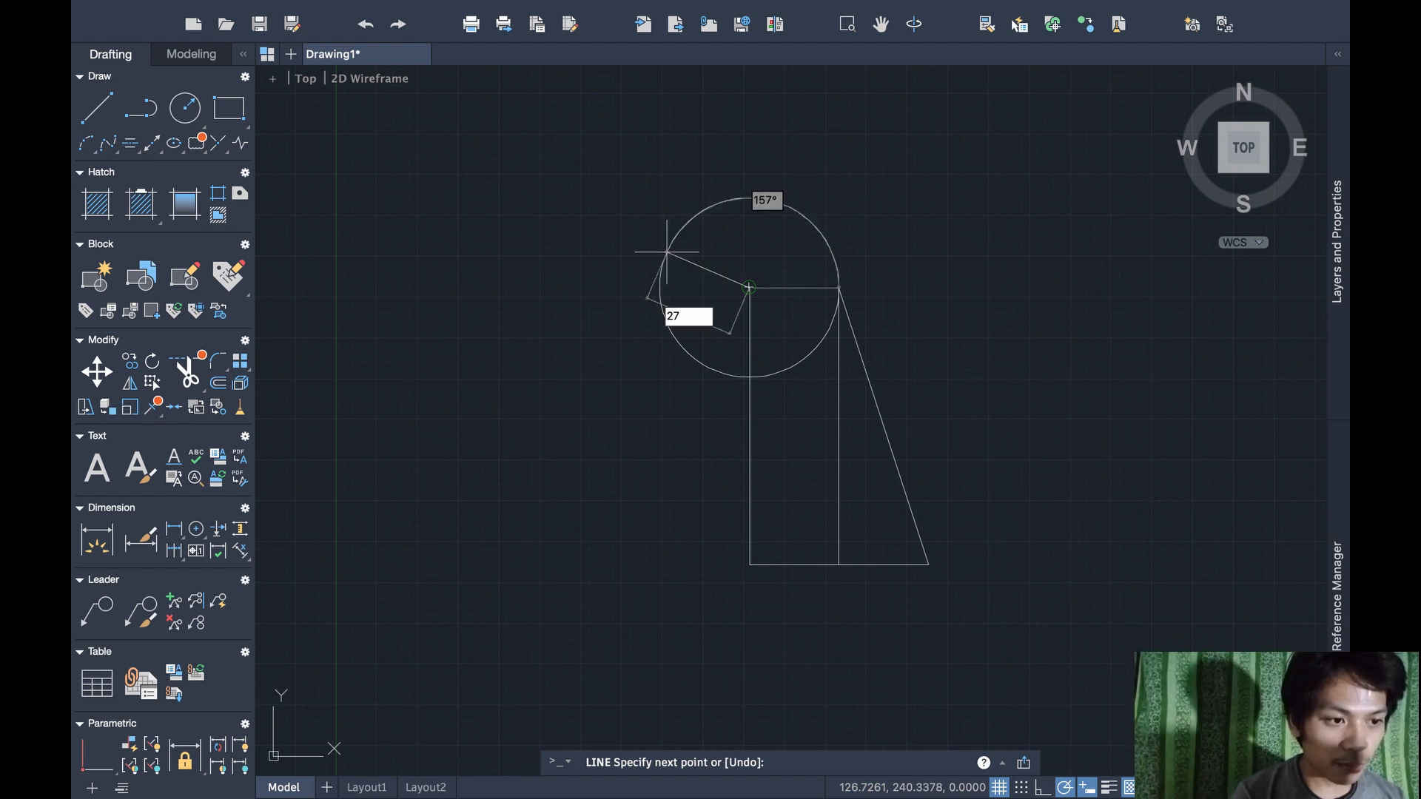
{"action": "key", "text": "Tab"}
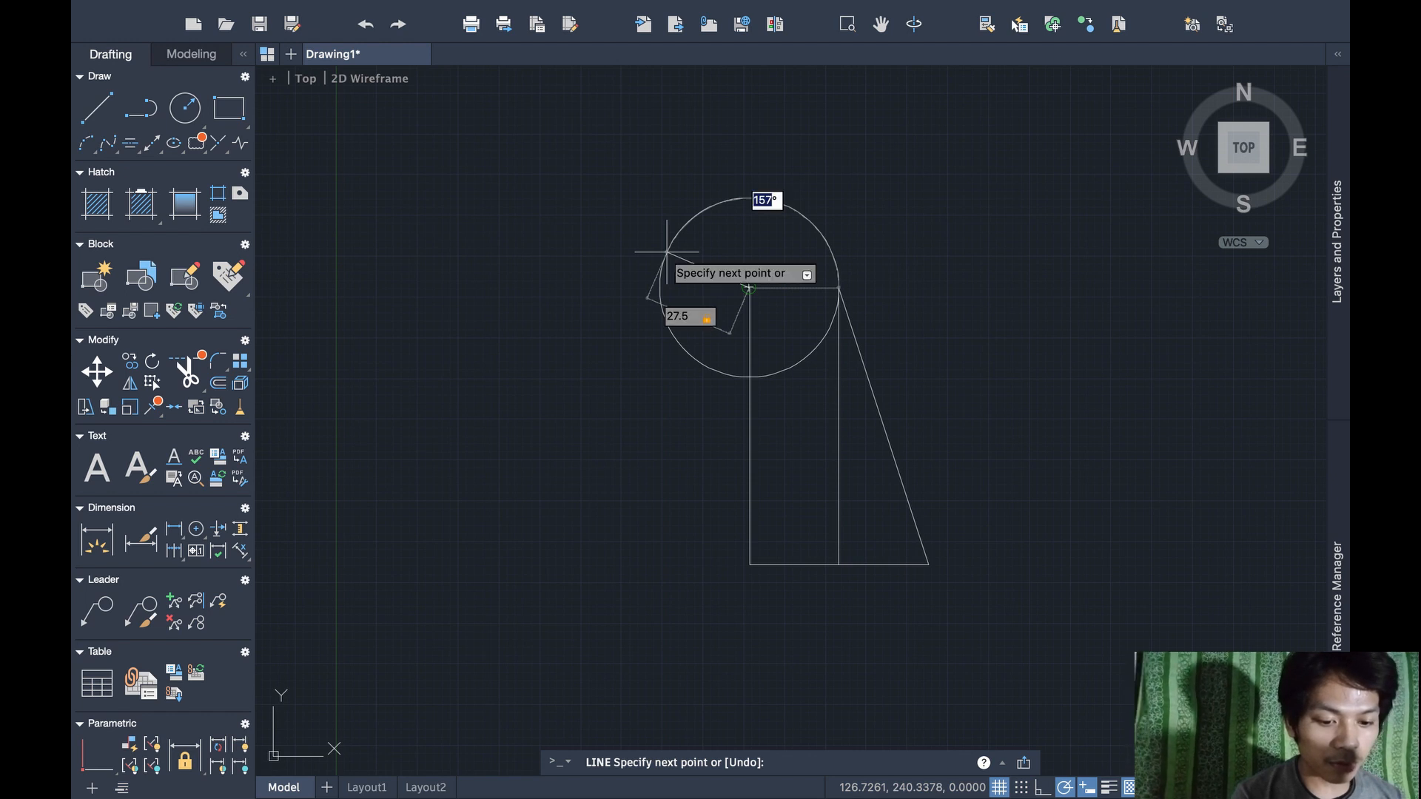
{"action": "type", "text": "160"}
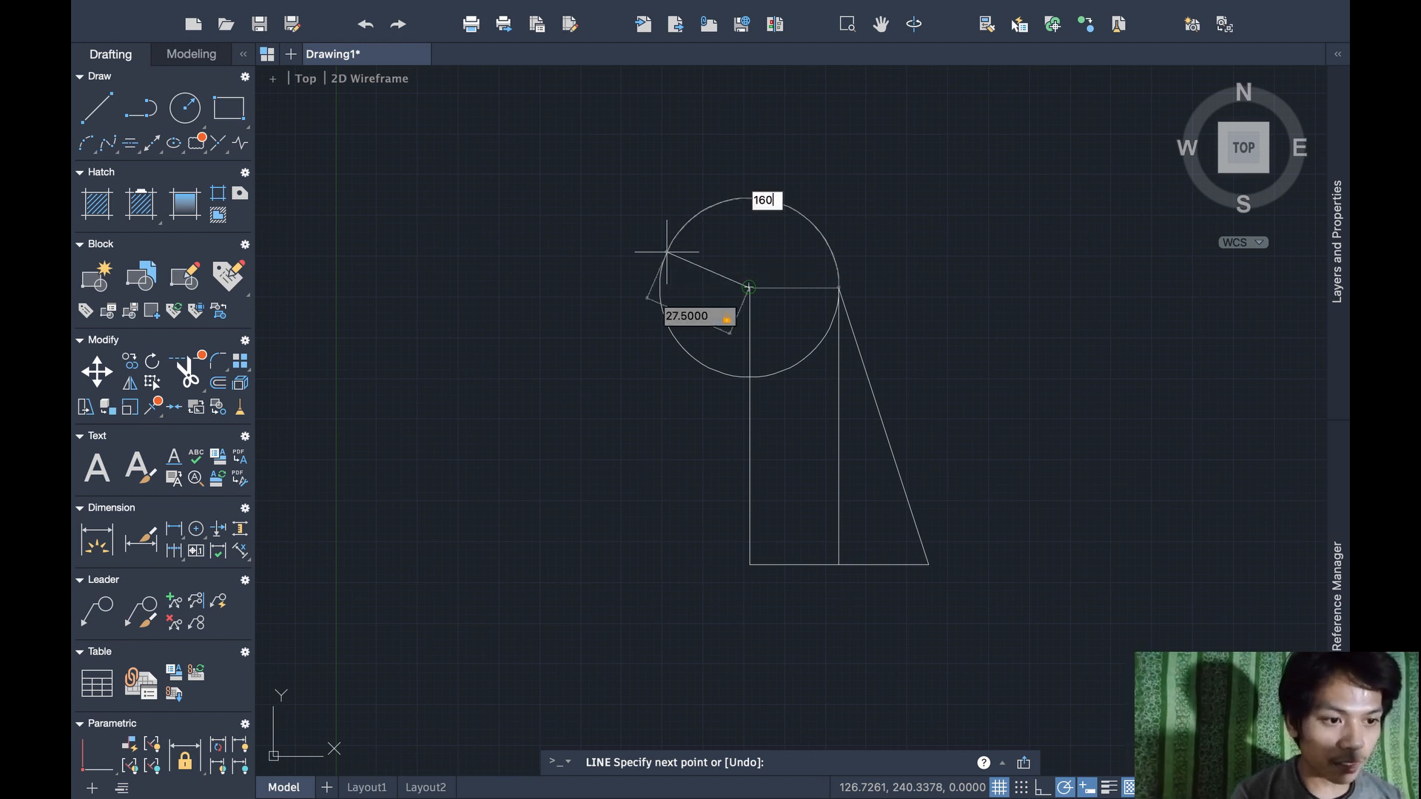
{"action": "key", "text": "Return"}
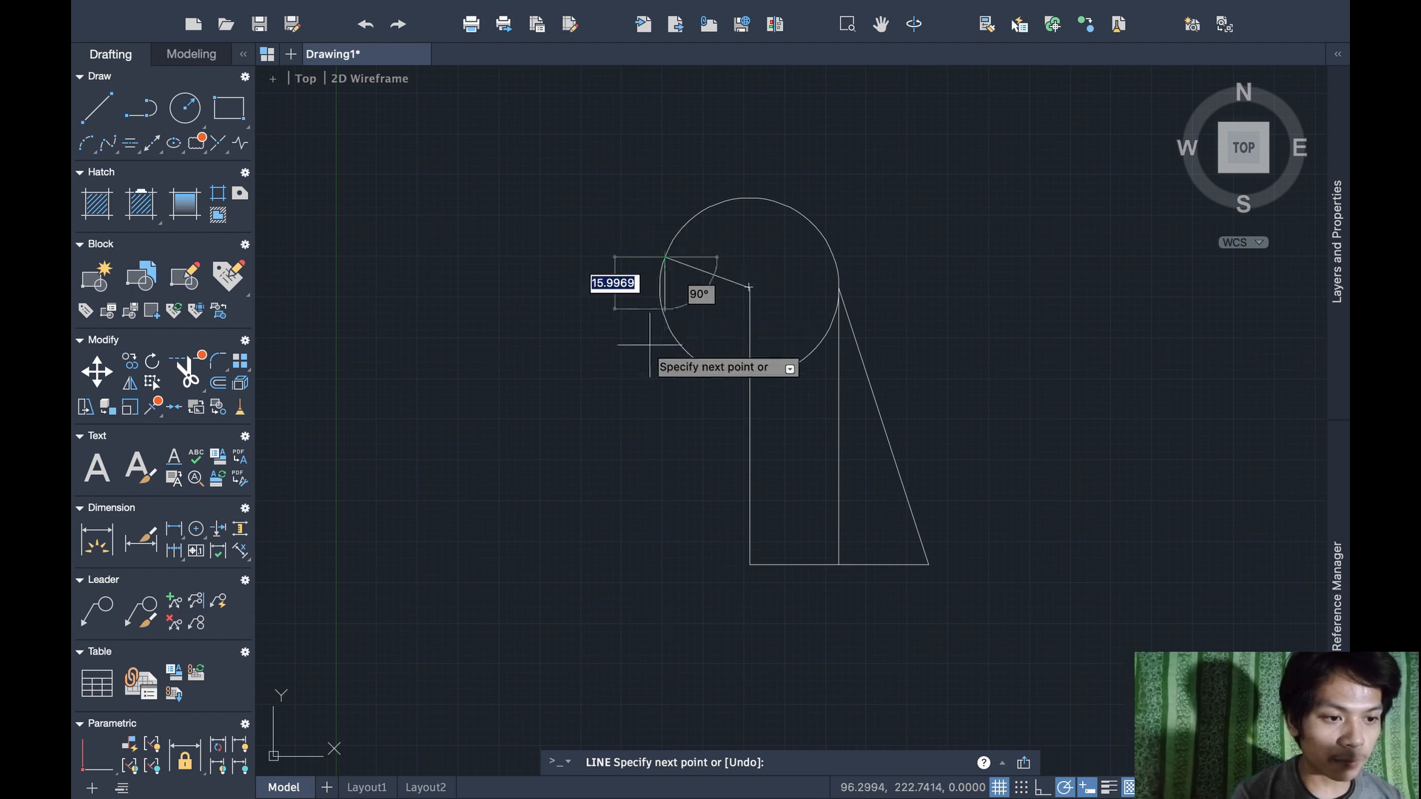
{"action": "key", "text": "Escape"}
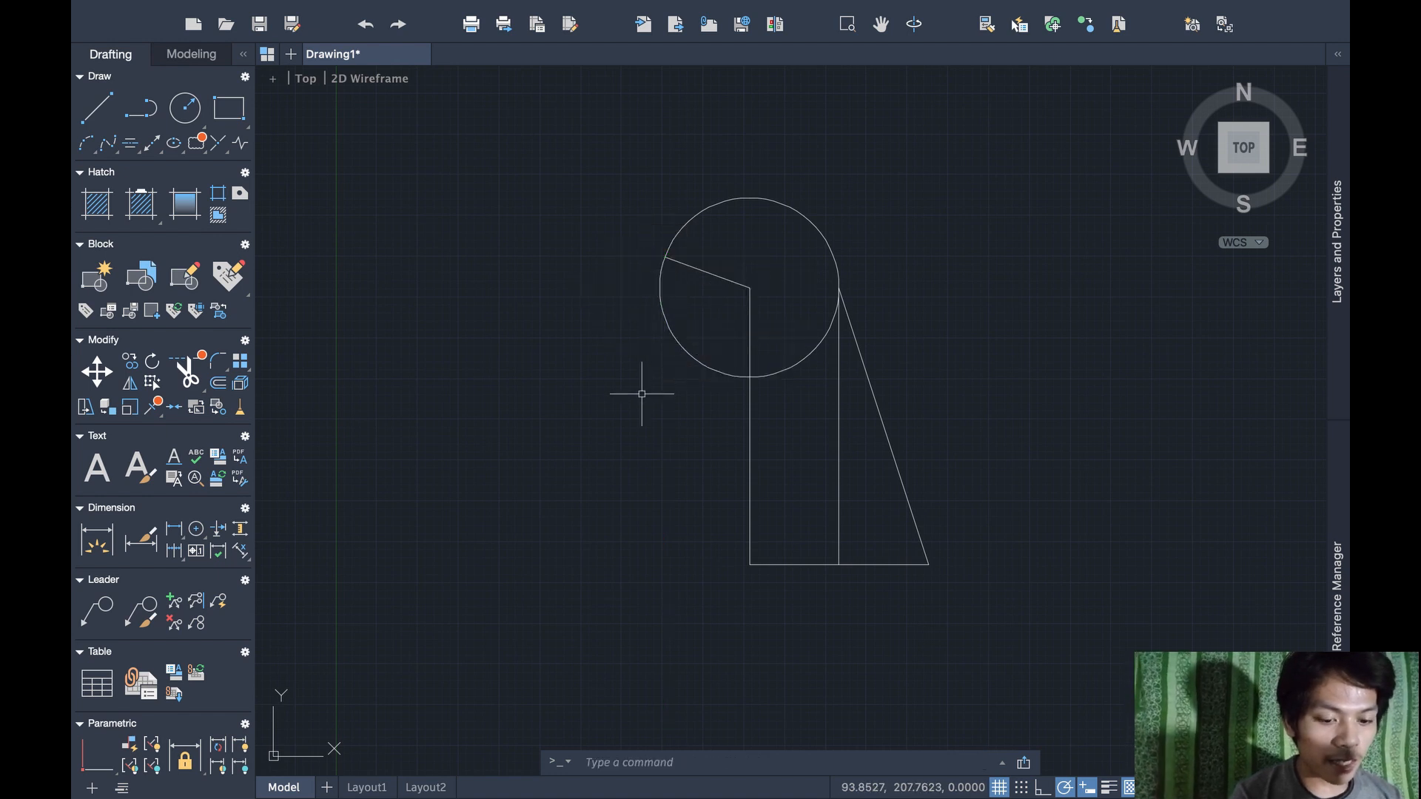
Draw a closed triangle from the circle's centre: 60 units down-left at 140 degrees, up to the short radial line's outer end, and back
{"action": "type", "text": "line"}
{"action": "key", "text": "Return"}
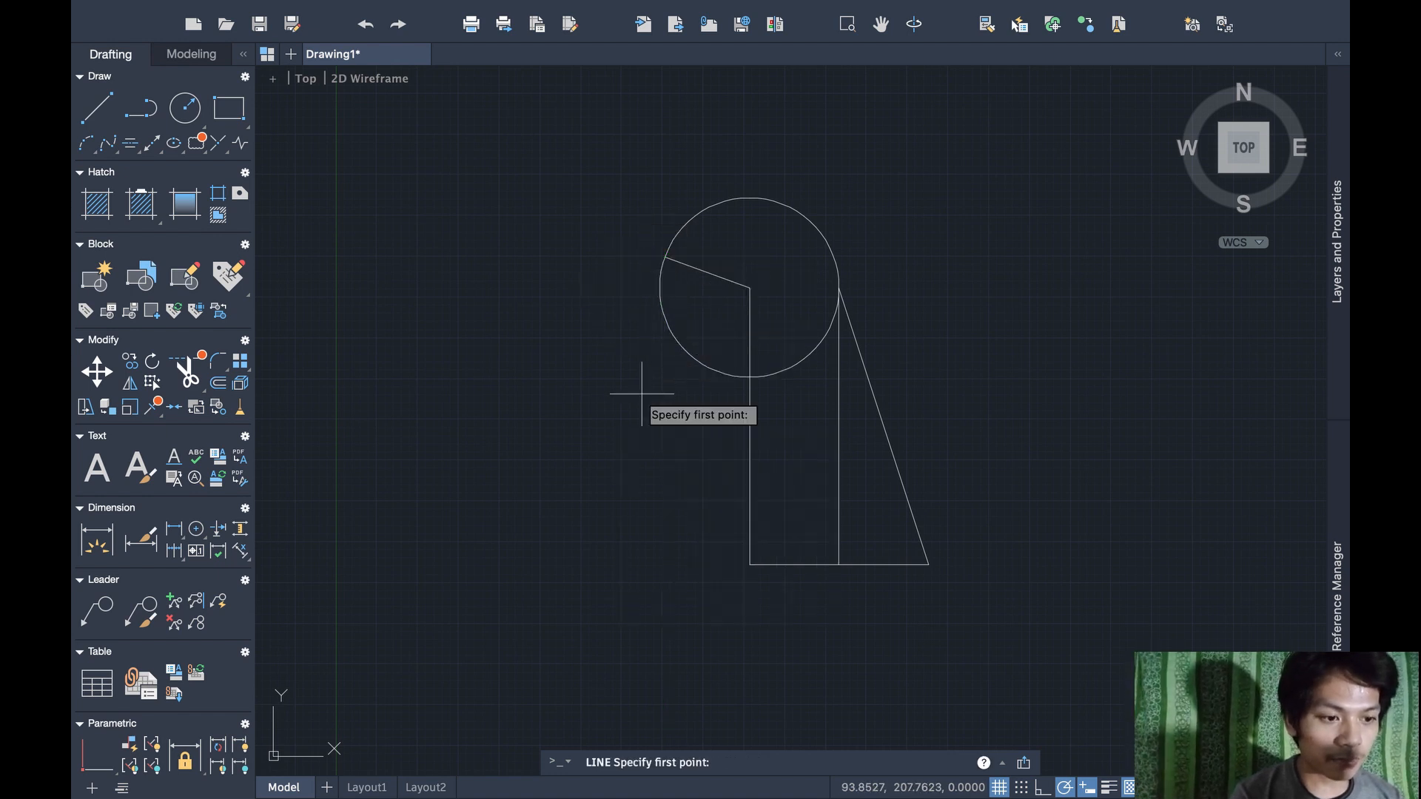
{"action": "left_click", "coordinate": [748, 287]}
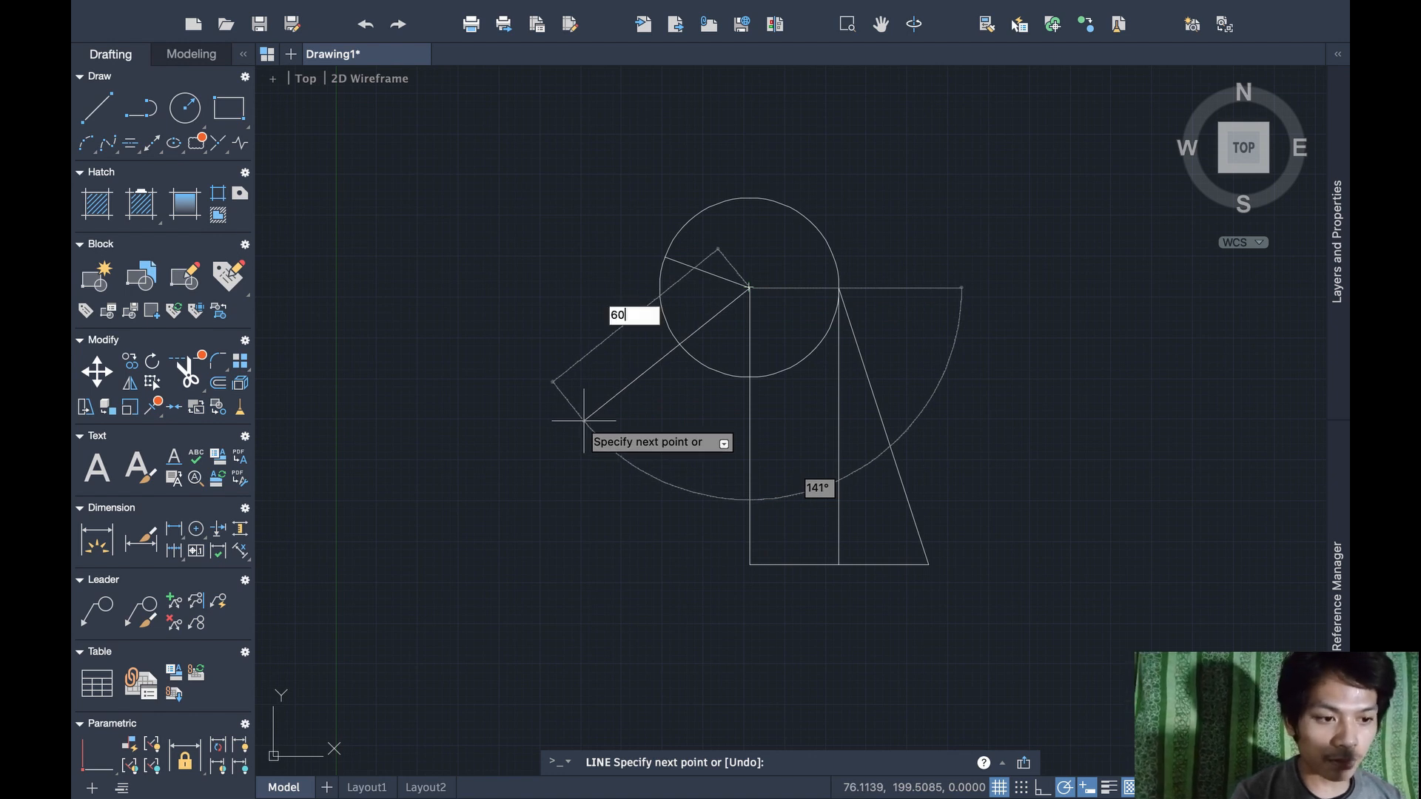
{"action": "key", "text": "Tab"}
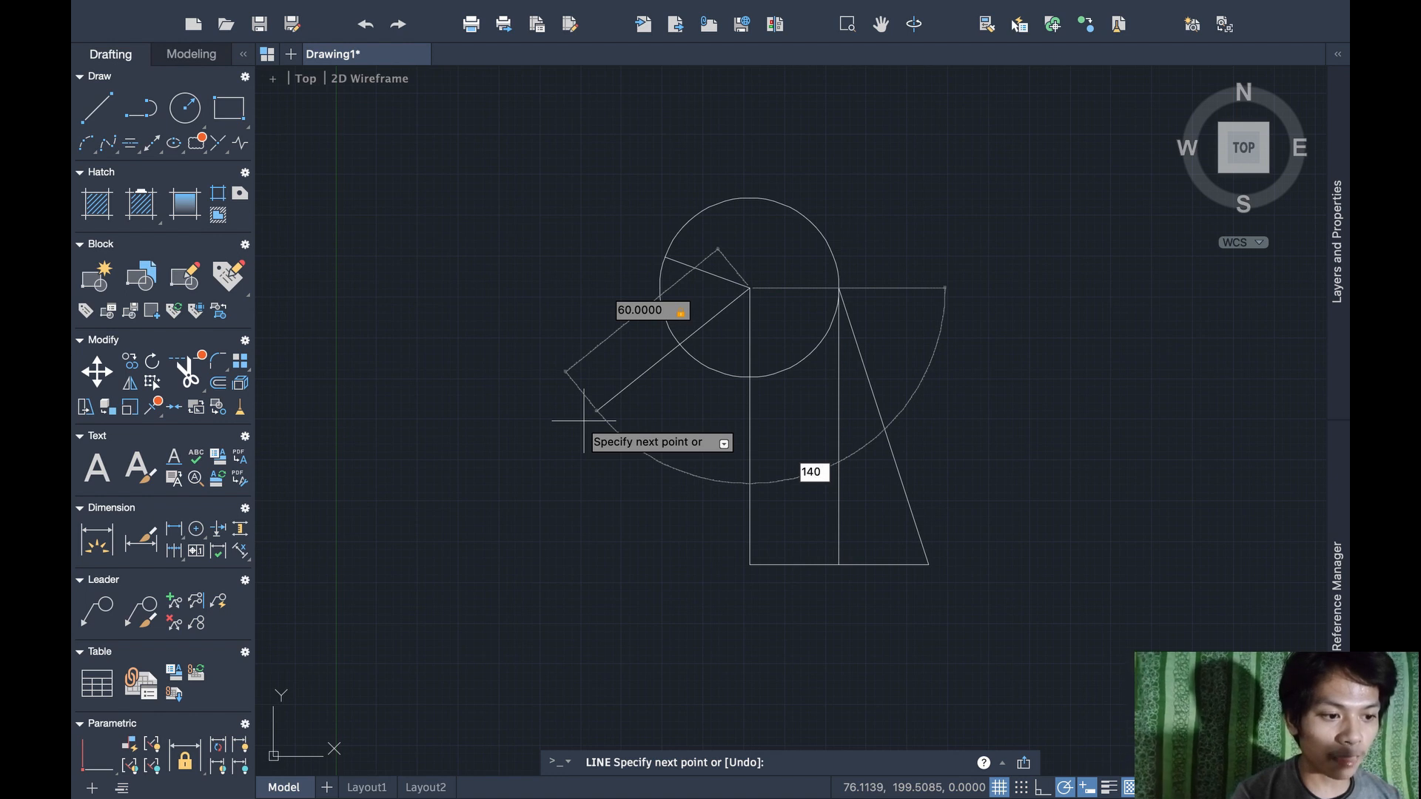
{"action": "type", "text": "140"}
{"action": "key", "text": "Return"}
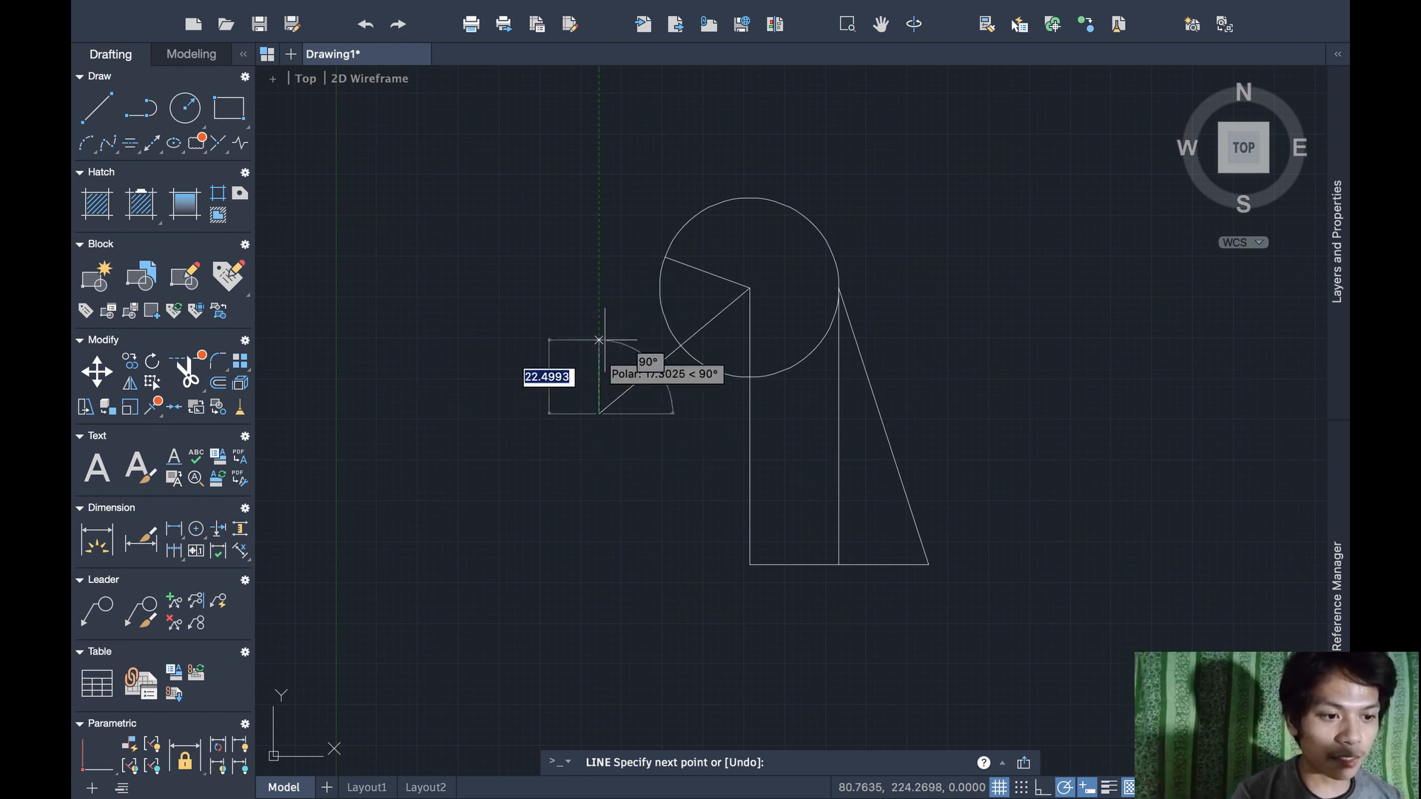
{"action": "left_click", "coordinate": [665, 257]}
{"action": "type", "text": "c"}
{"action": "key", "text": "Return"}
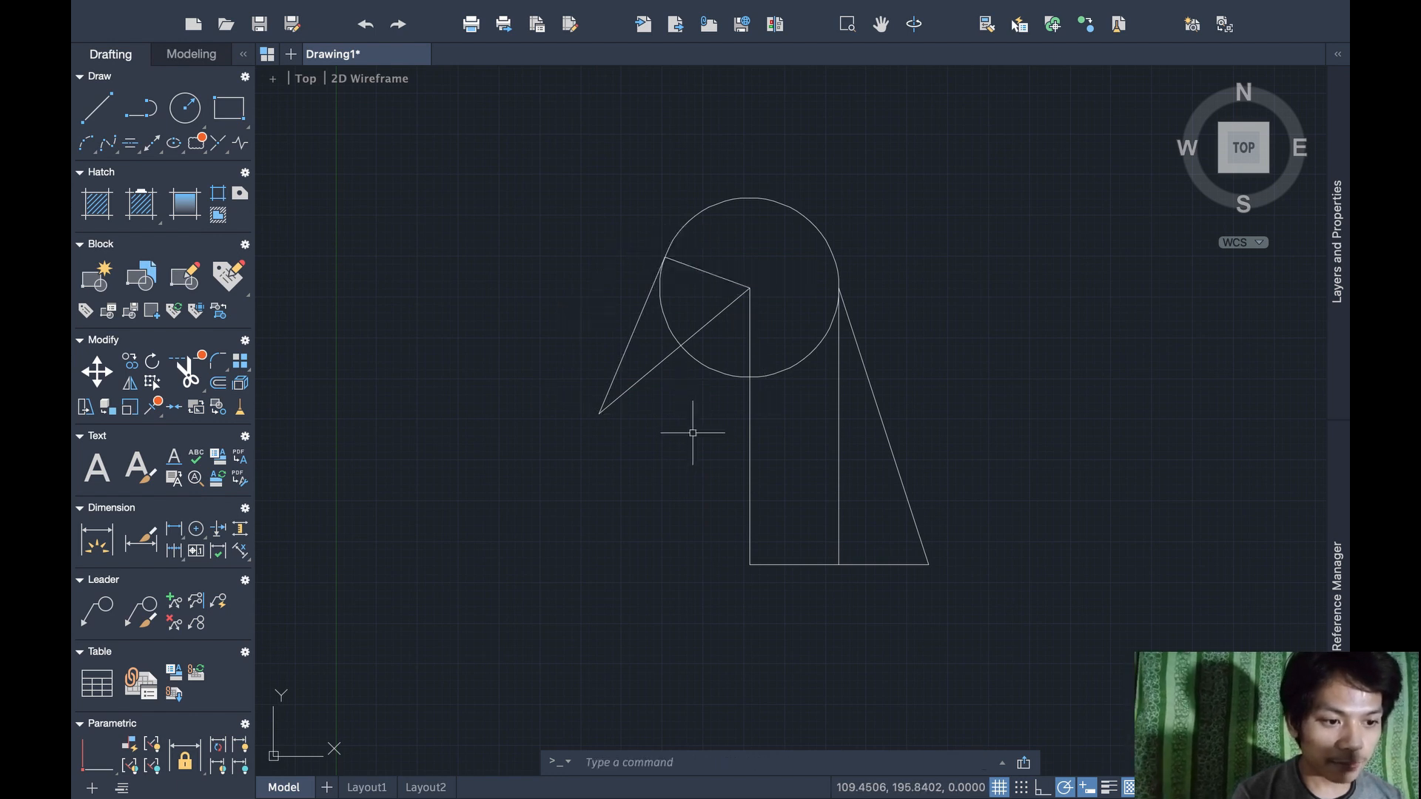
Draw a horizontal line from the triangle's lower-left corner to the vertical line below the circle's centre
{"action": "type", "text": "lin"}
{"action": "key", "text": "Return"}
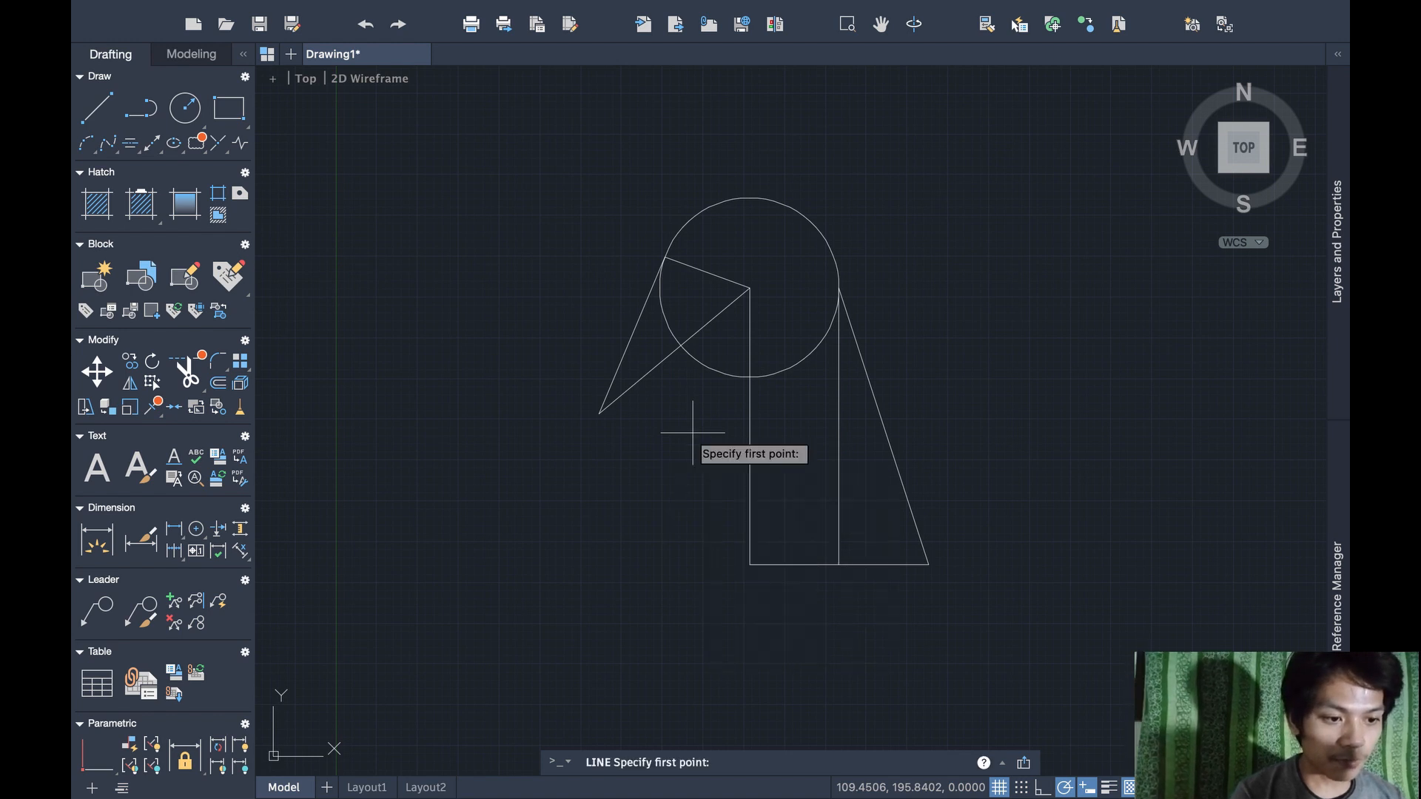
{"action": "left_click", "coordinate": [599, 413]}
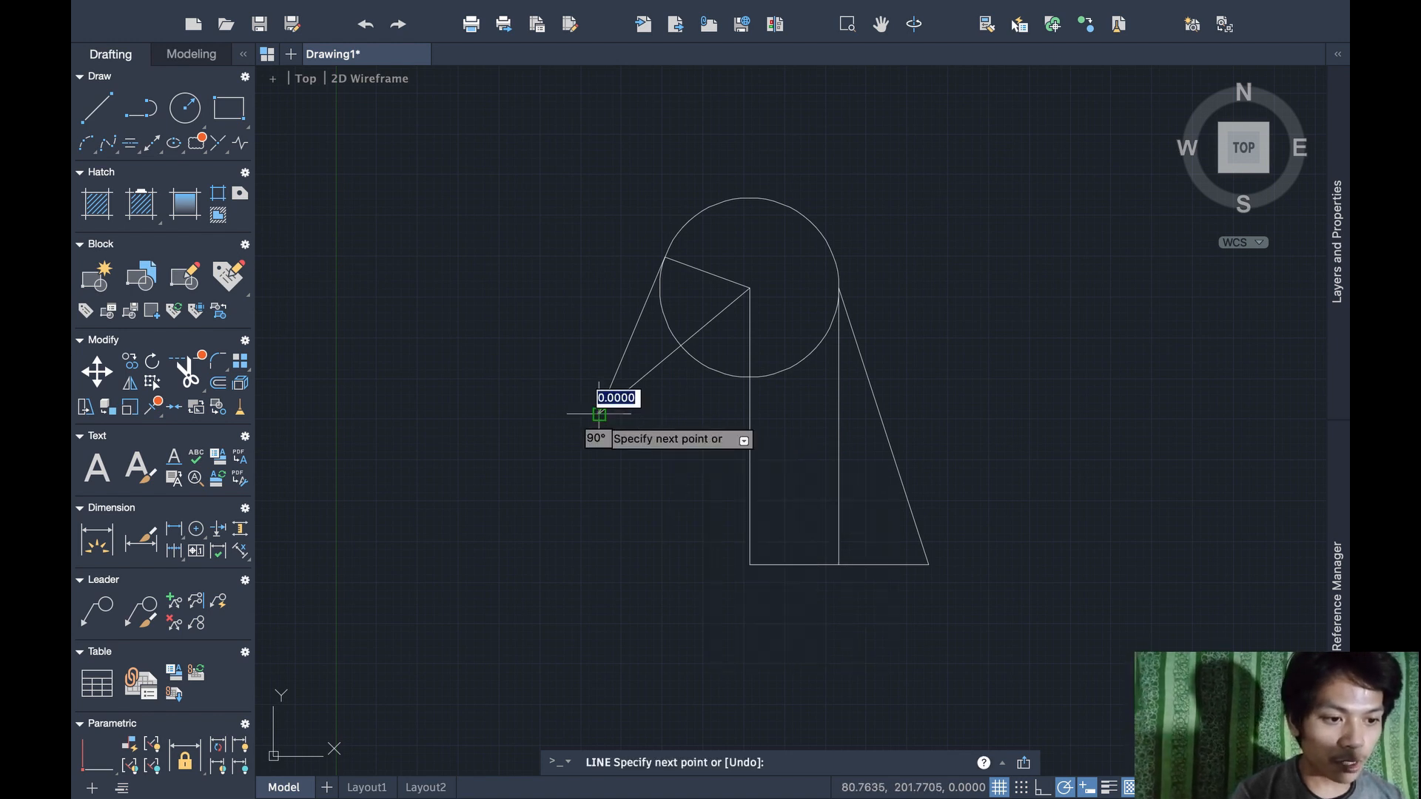
{"action": "left_click", "coordinate": [749, 414]}
{"action": "key", "text": "Return"}
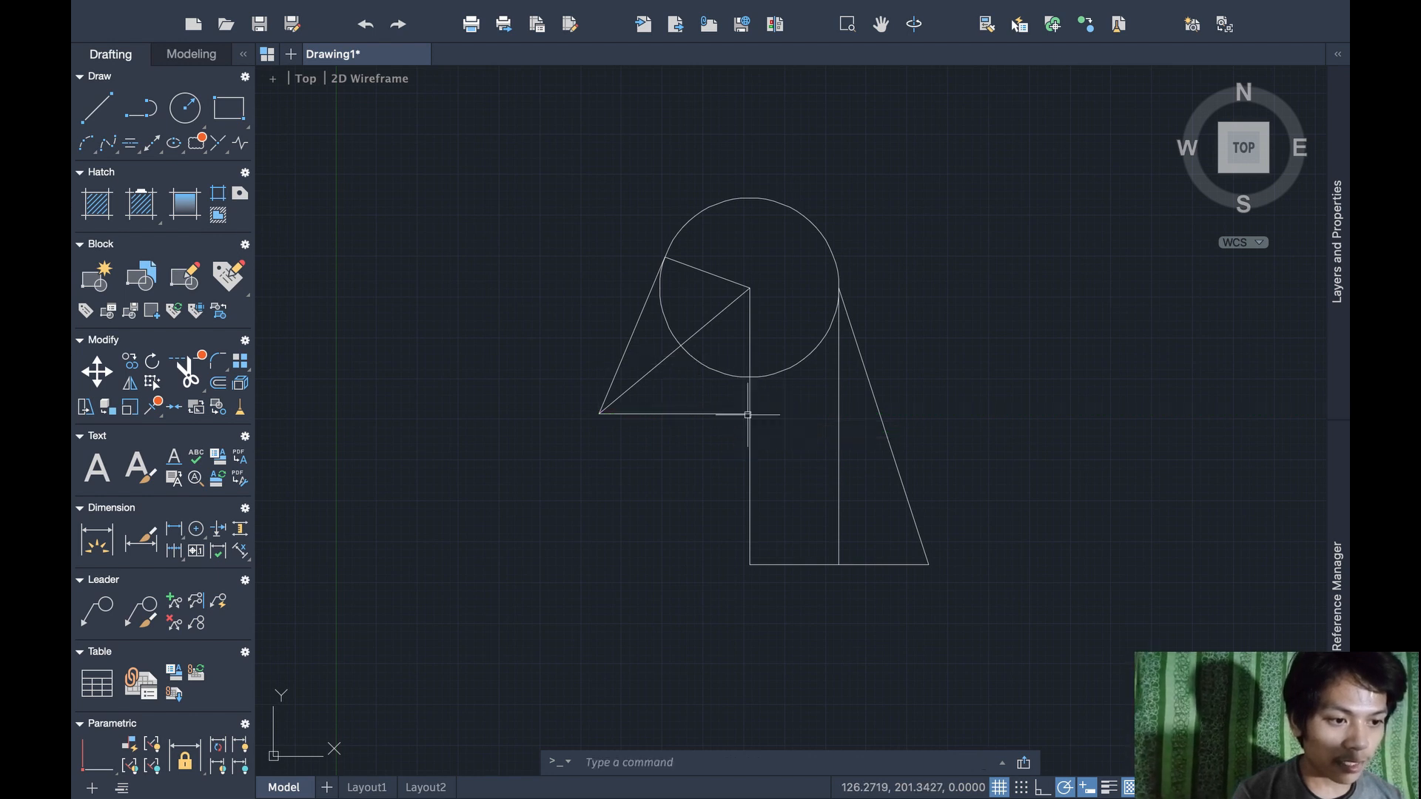
Trim away the short radial line running from the circle's centre to its upper-left edge
{"action": "scroll", "coordinate": [672, 333], "scroll_direction": "up", "scroll_amount": 3}
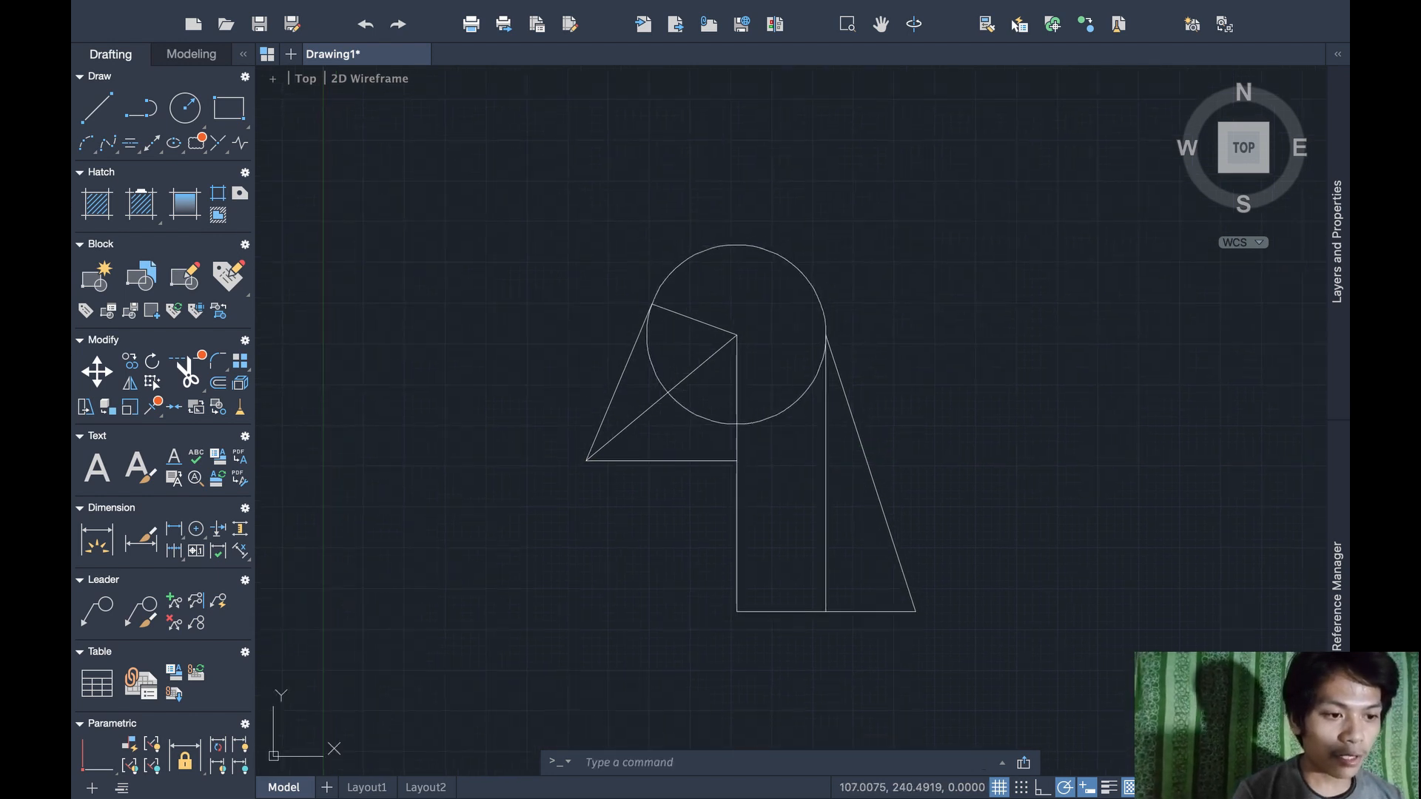
{"action": "scroll", "coordinate": [672, 333], "scroll_direction": "up", "scroll_amount": 3}
{"action": "scroll", "coordinate": [672, 331], "scroll_direction": "up", "scroll_amount": 1}
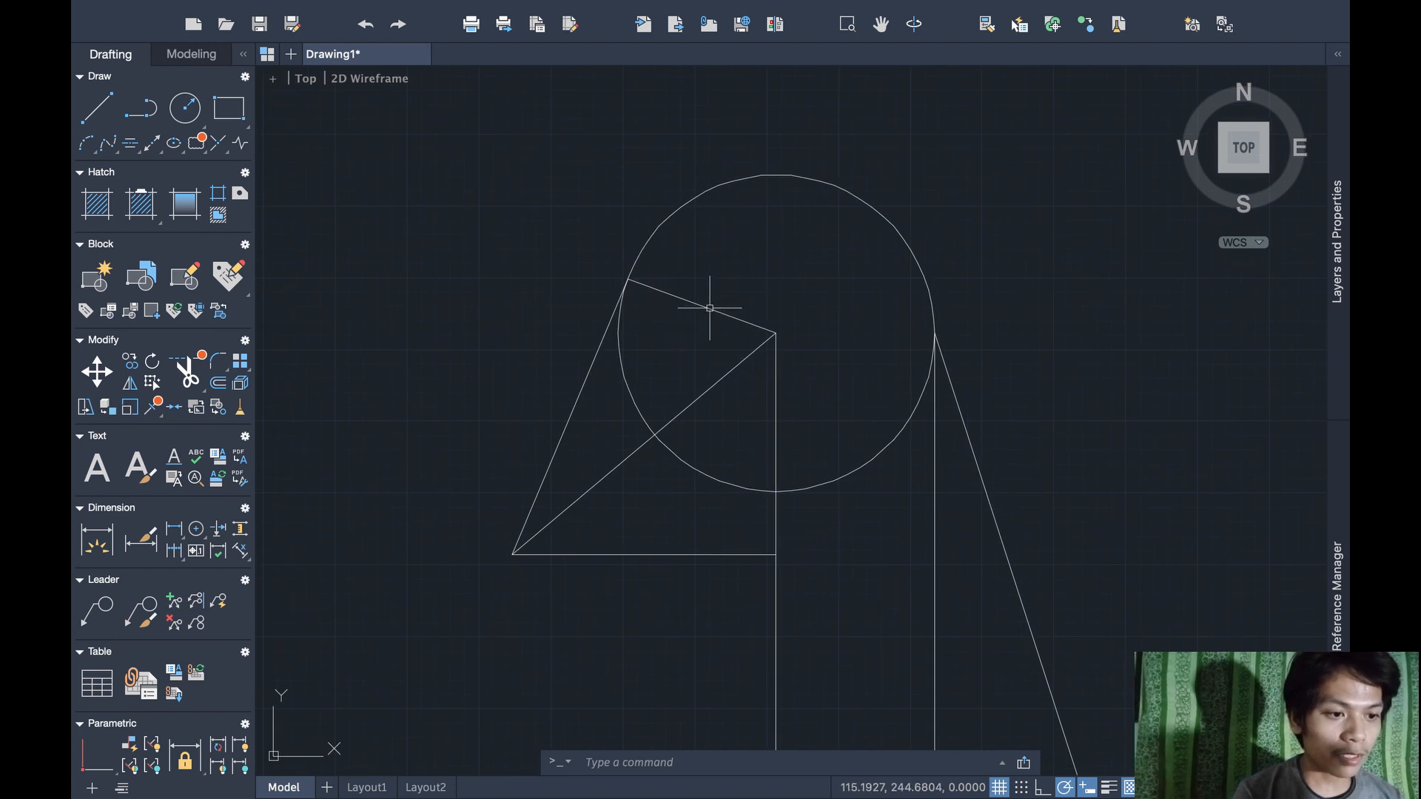
{"action": "type", "text": "trim"}
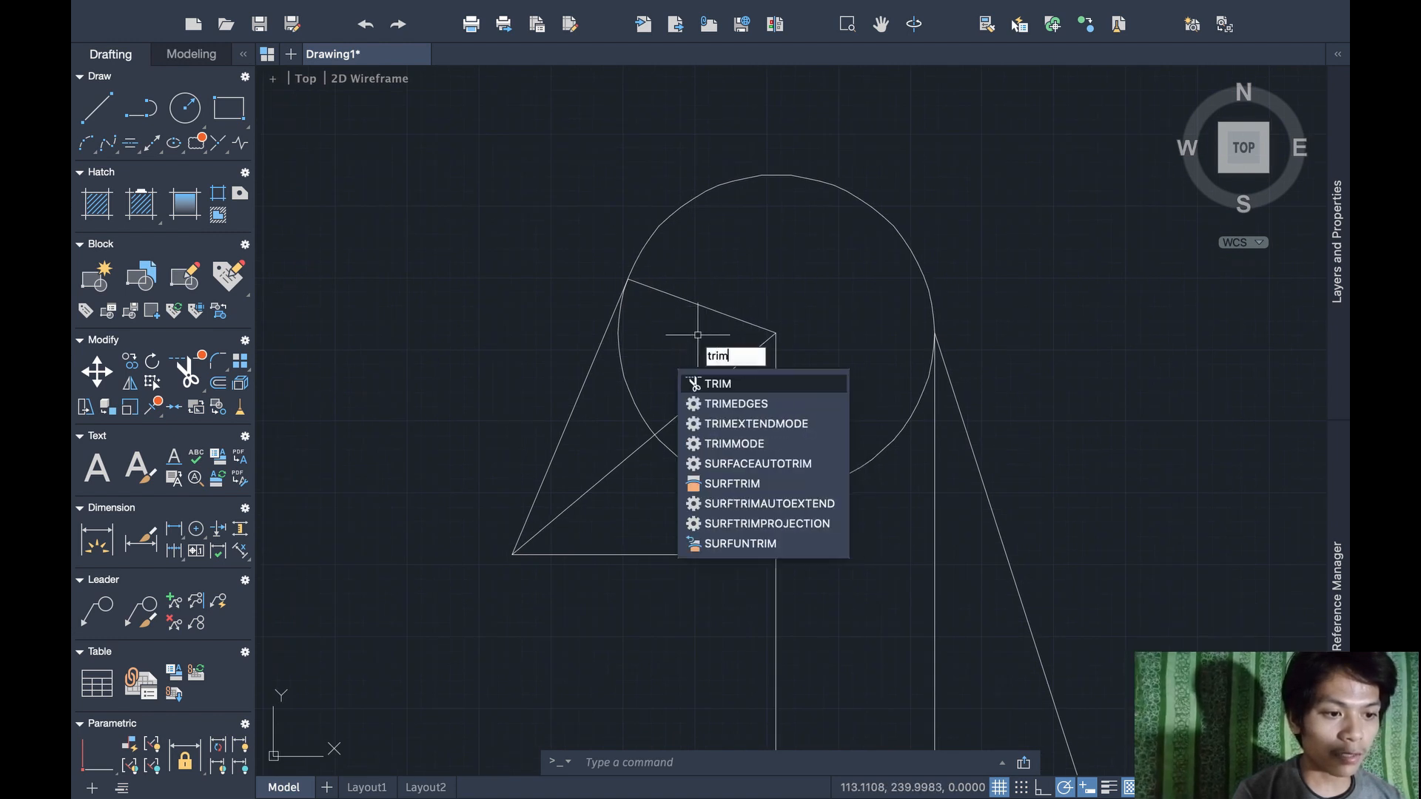
{"action": "key", "text": "Return"}
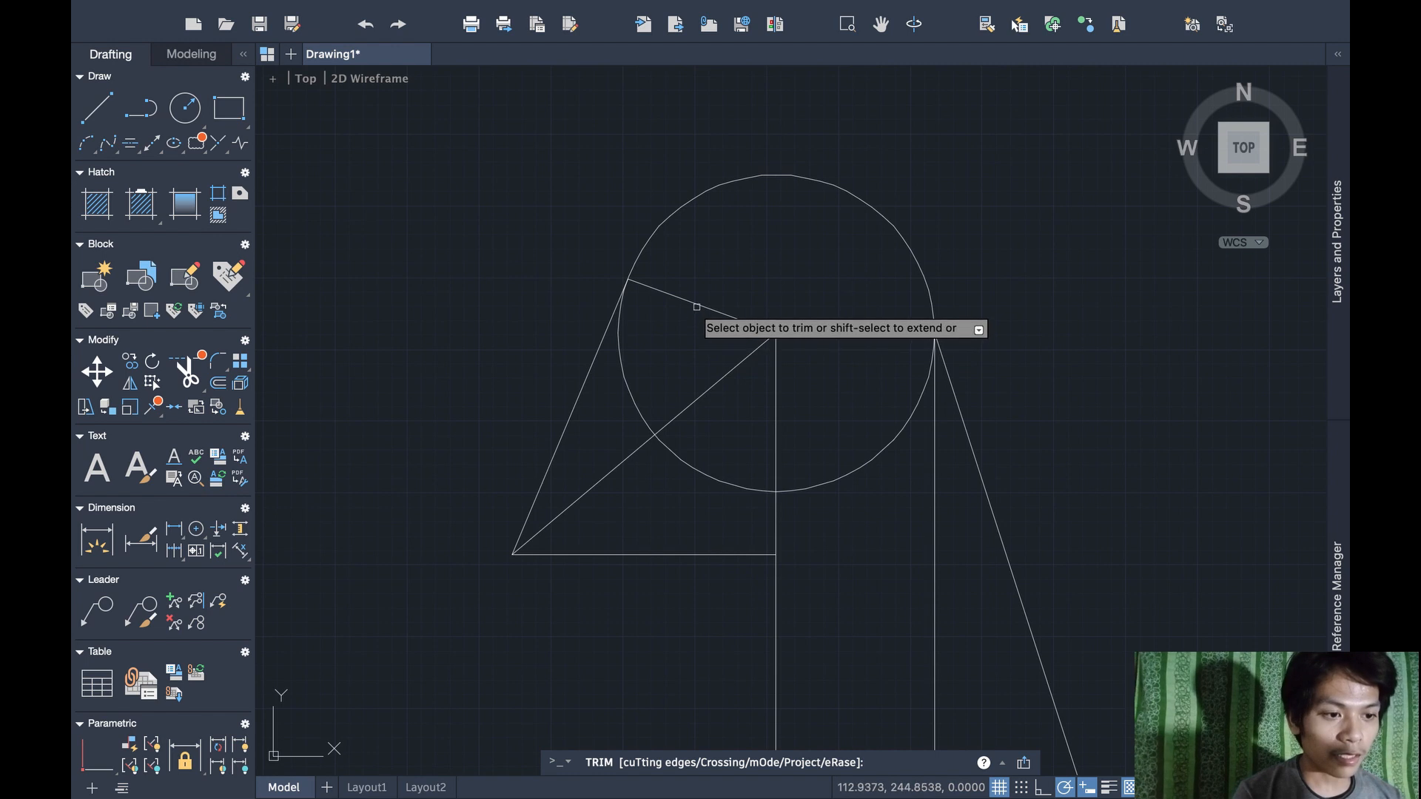
{"action": "scroll", "coordinate": [696, 306], "scroll_direction": "down", "scroll_amount": 5}
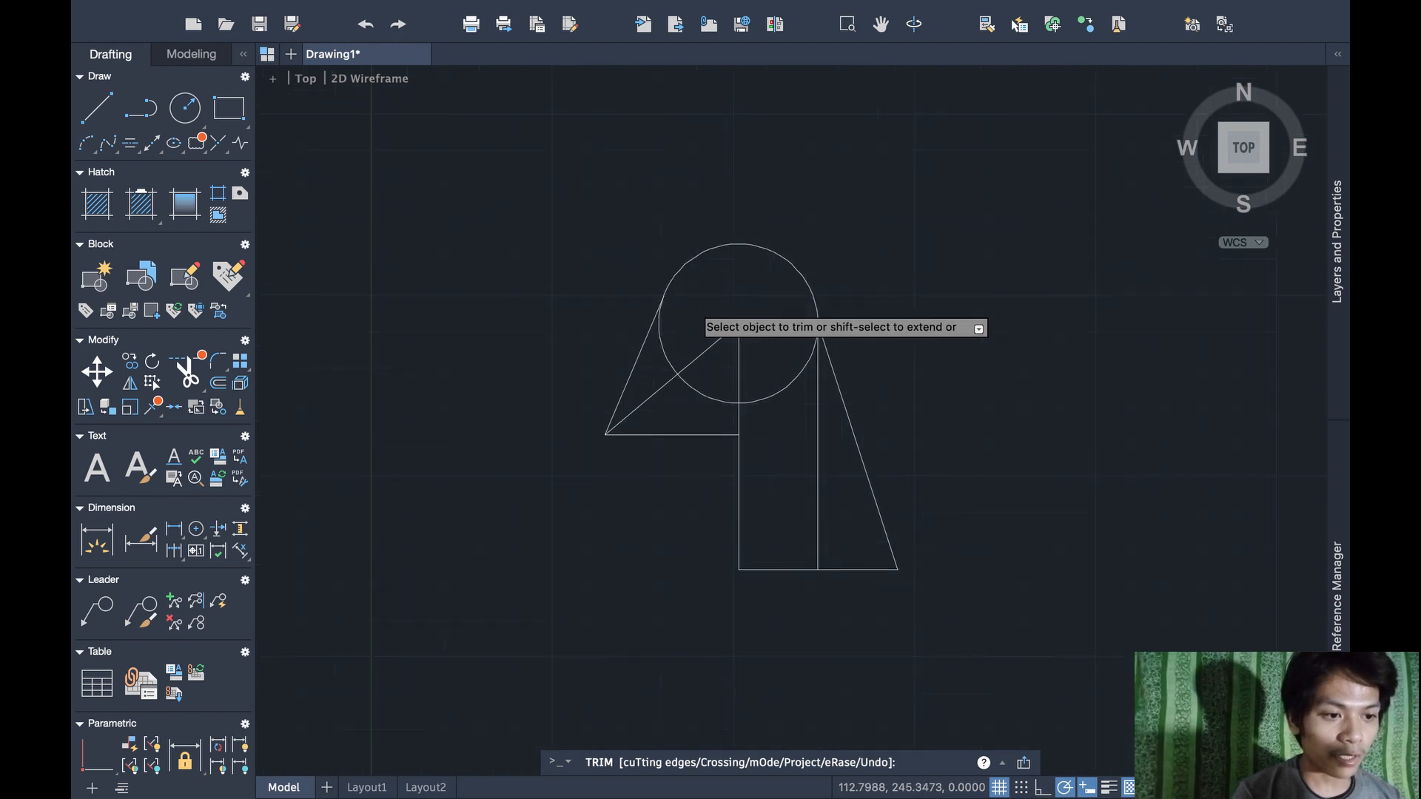
{"action": "key", "text": "Escape"}
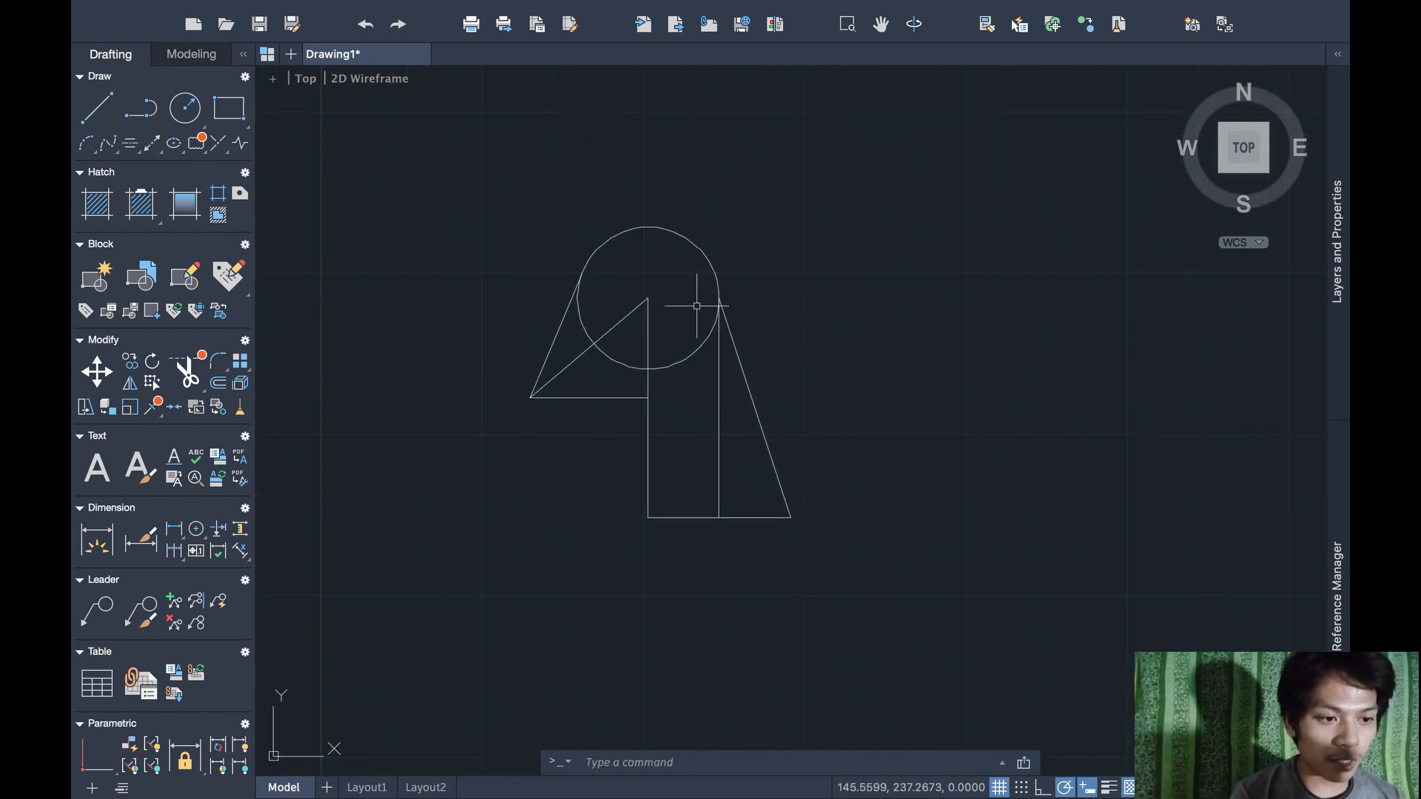
Move the whole figure up and to the right, using the circle's centre as the base point
{"action": "left_click", "coordinate": [834, 540]}
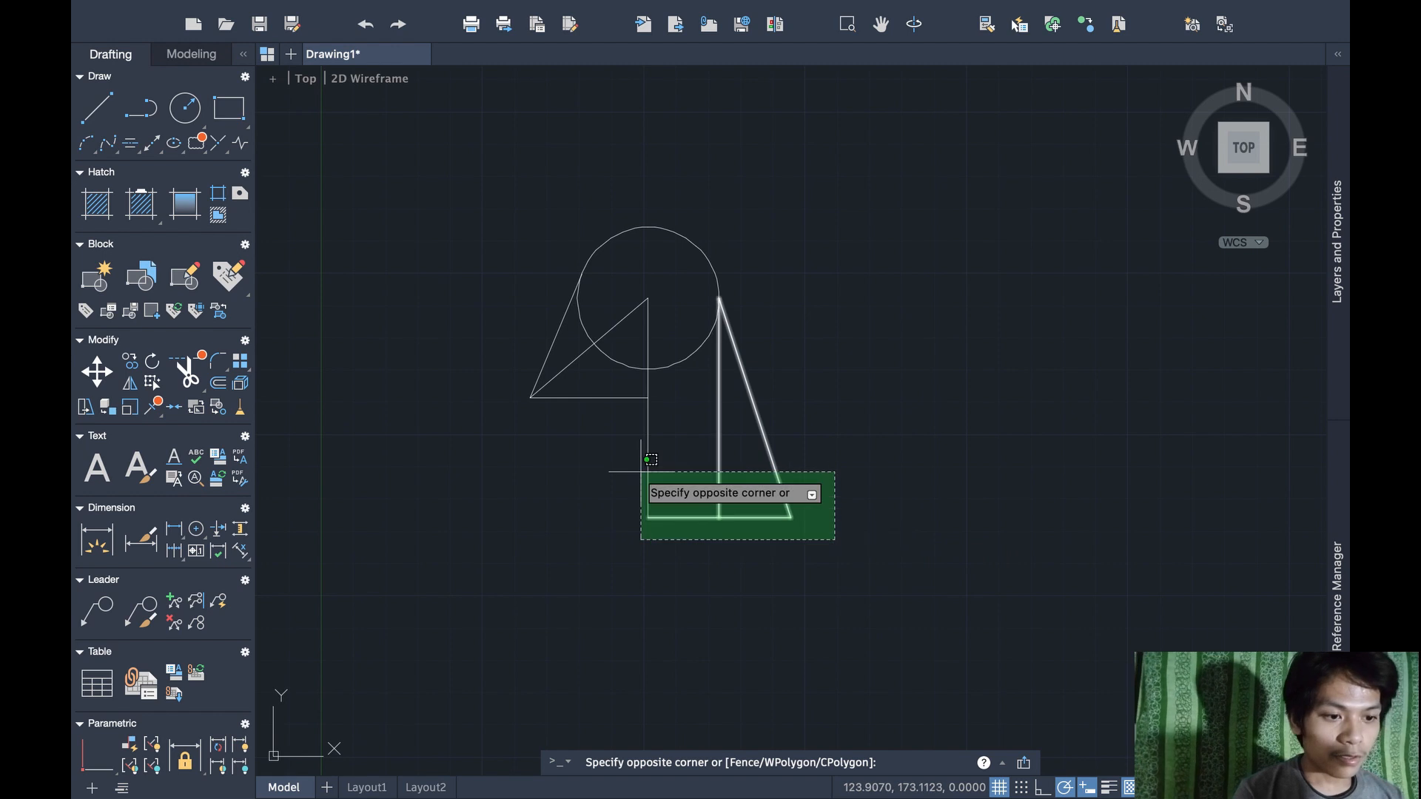
{"action": "left_click", "coordinate": [506, 252]}
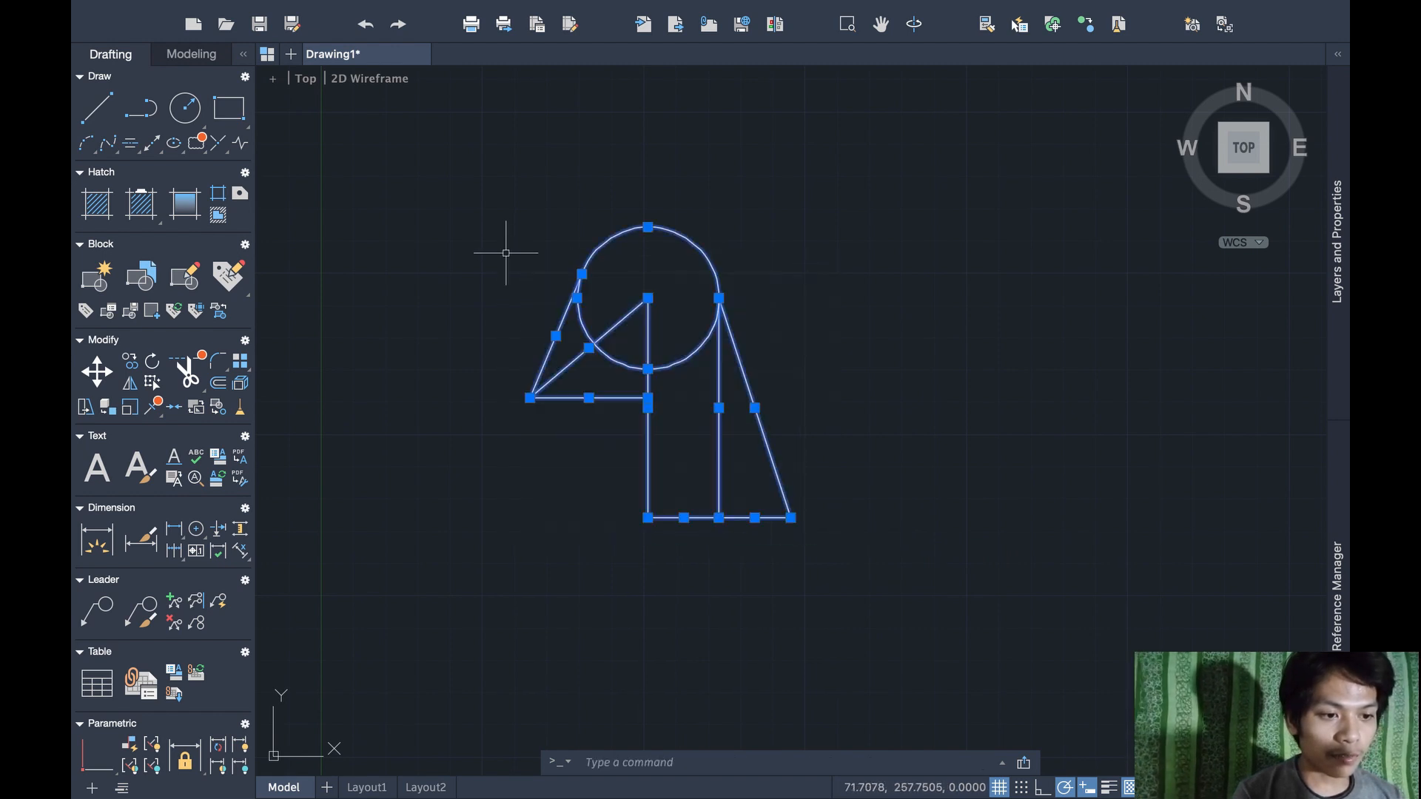
{"action": "type", "text": "move"}
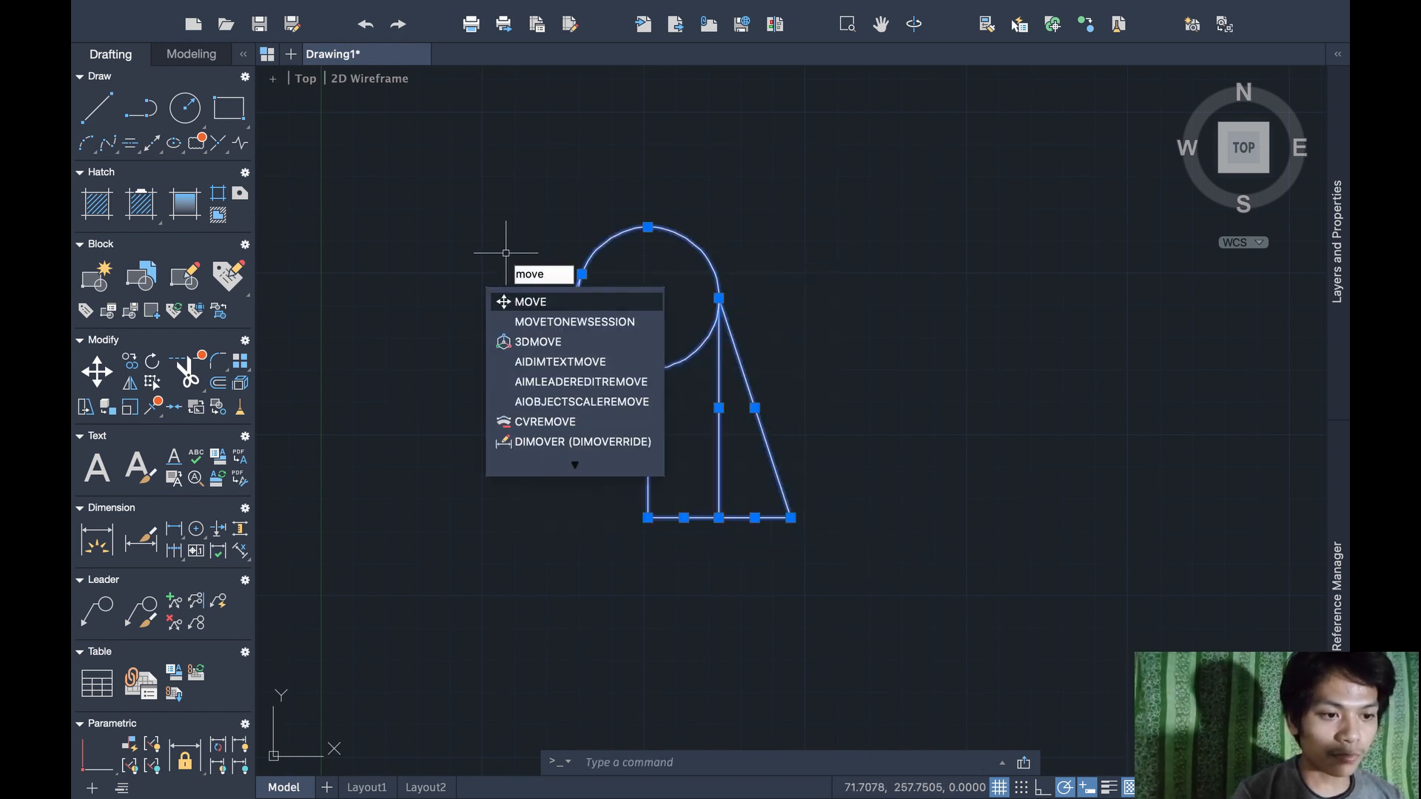
{"action": "key", "text": "Return"}
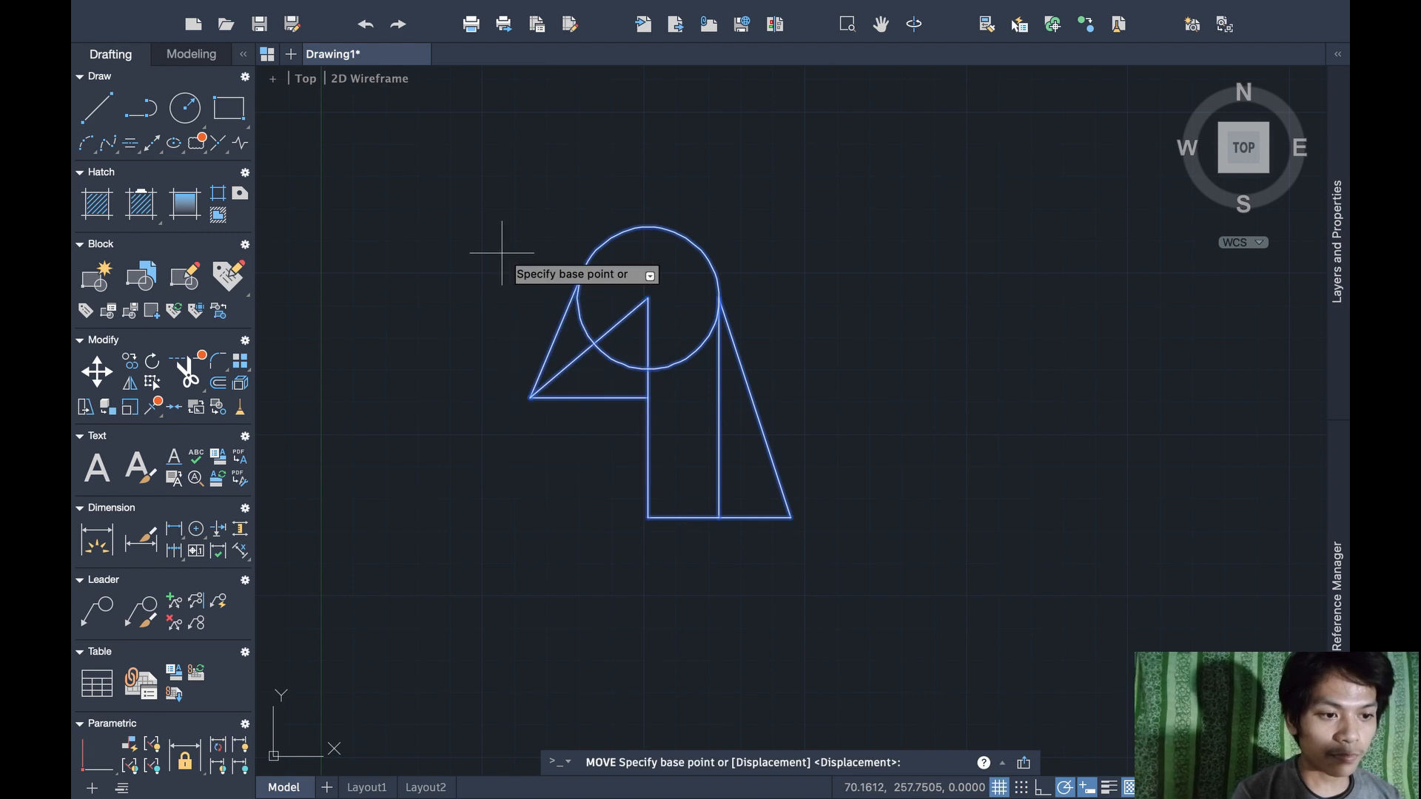
{"action": "left_click", "coordinate": [647, 298]}
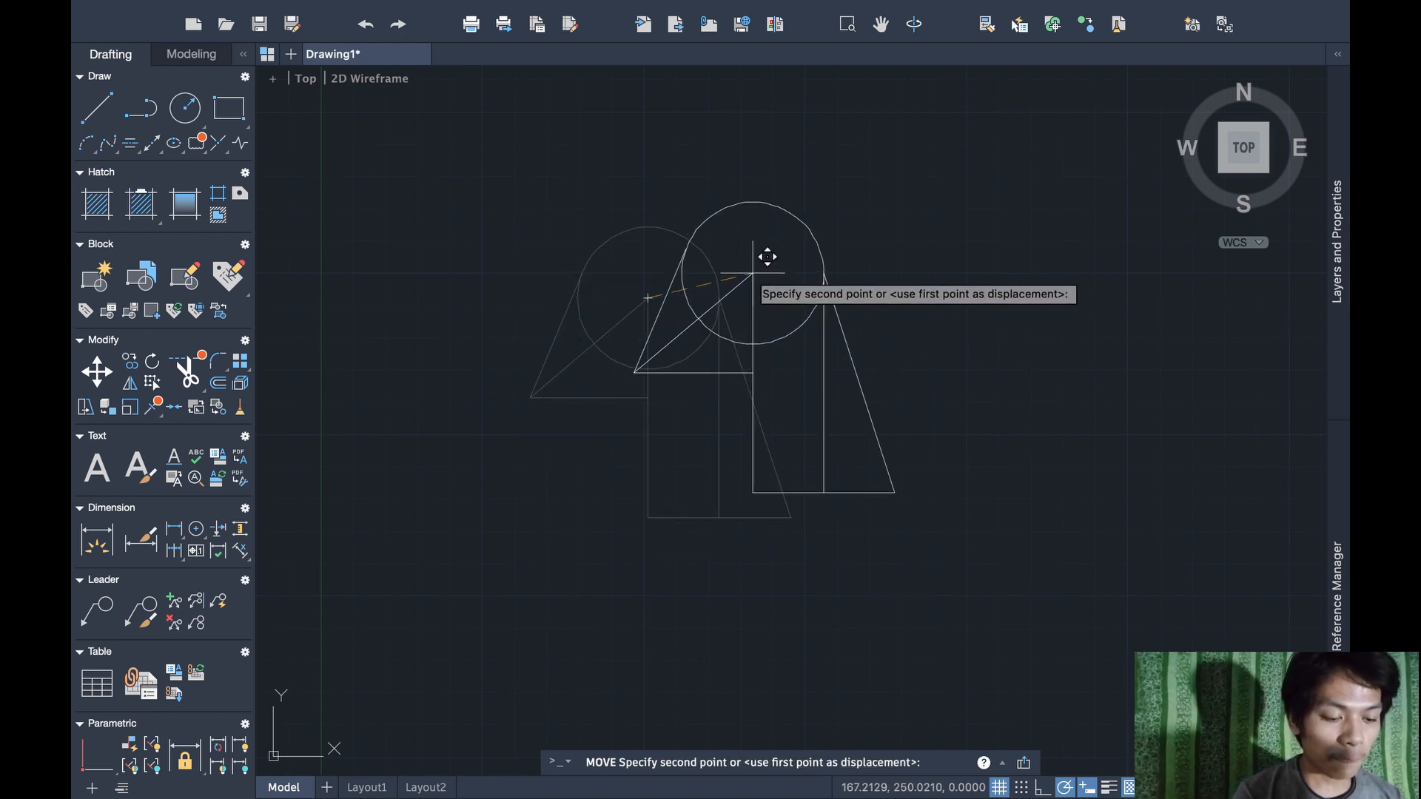
{"action": "left_click", "coordinate": [790, 246]}
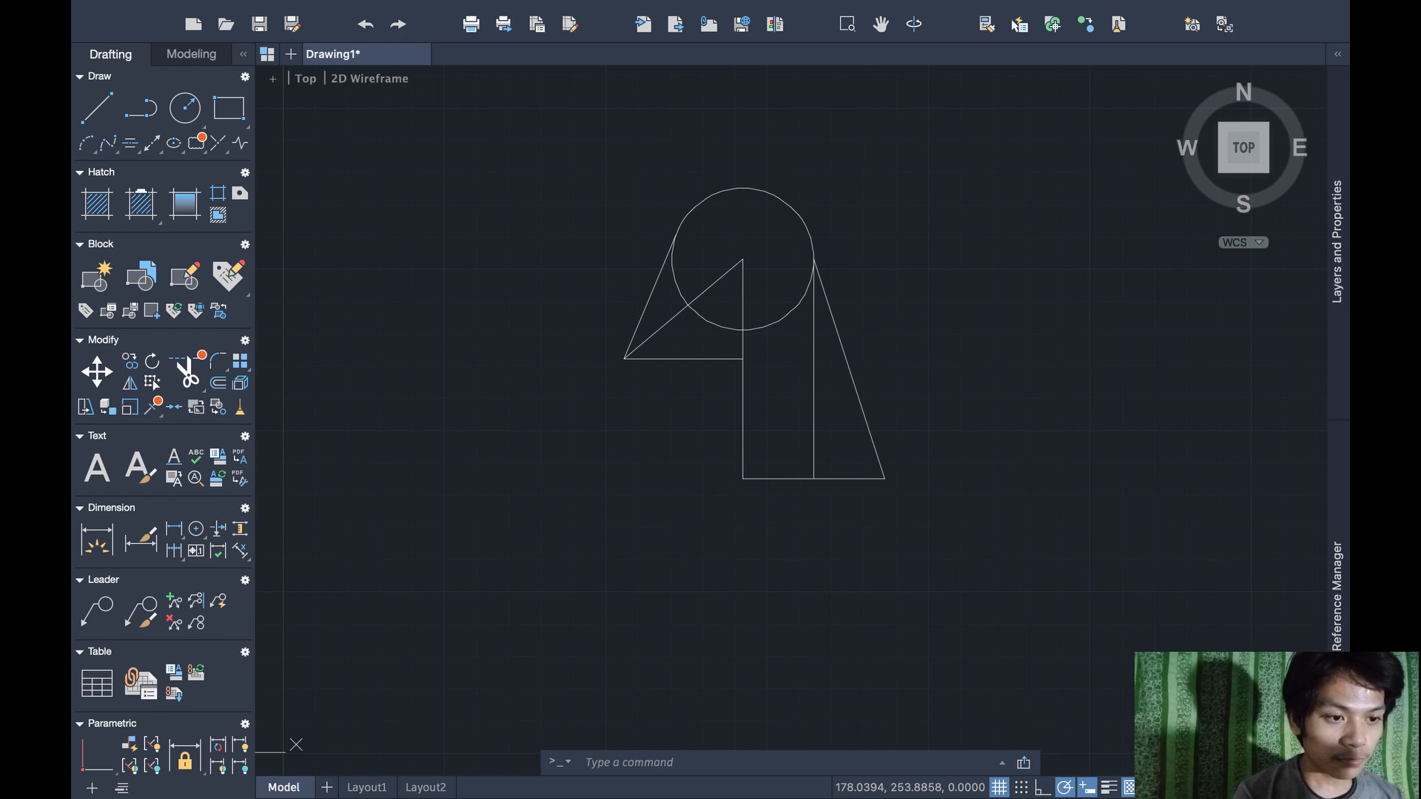
Move the whole figure up and slightly to the left by the circle's centre, leaving room for further figures
{"action": "scroll", "coordinate": [774, 266], "scroll_direction": "down", "scroll_amount": 3}
{"action": "left_click", "coordinate": [786, 259]}
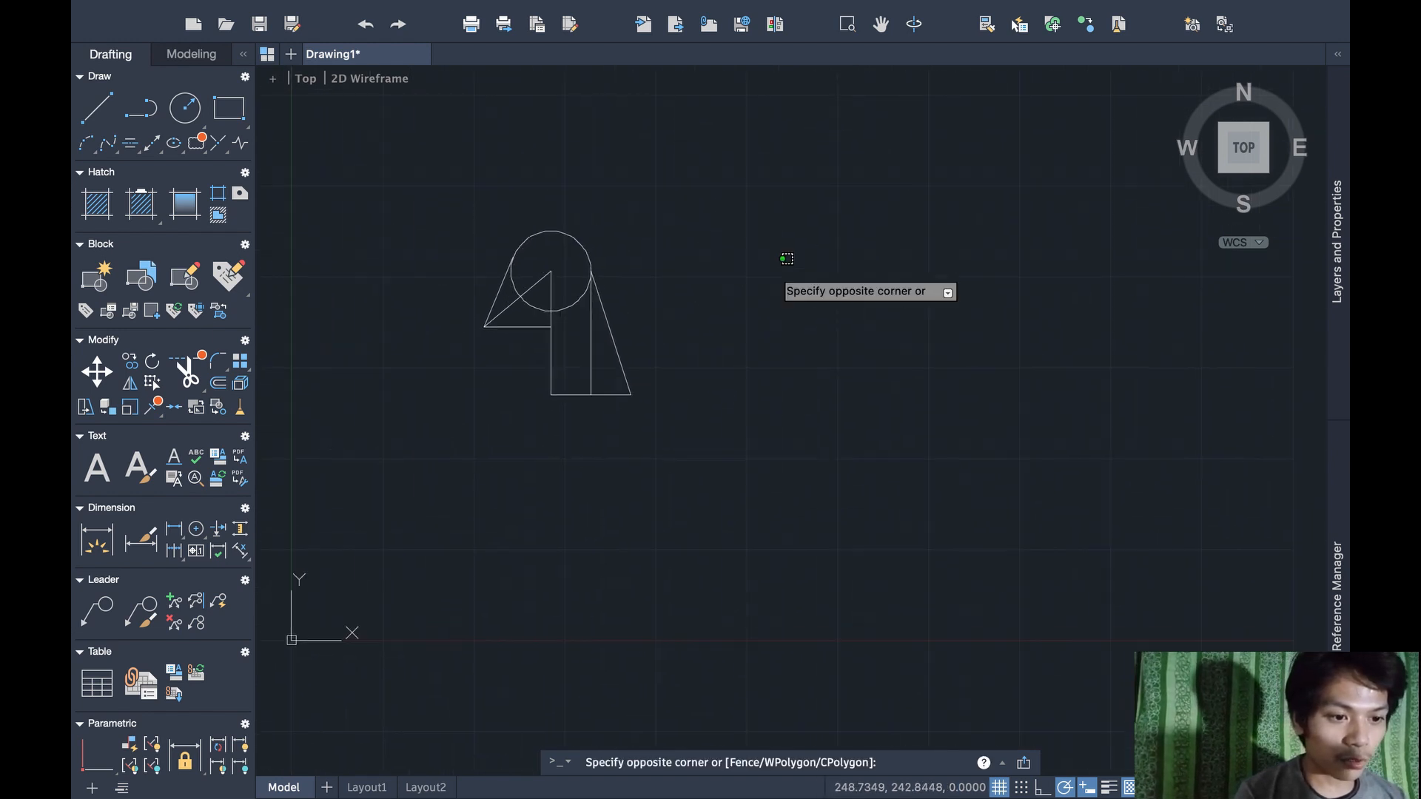
{"action": "left_click", "coordinate": [669, 355]}
{"action": "left_click", "coordinate": [665, 425]}
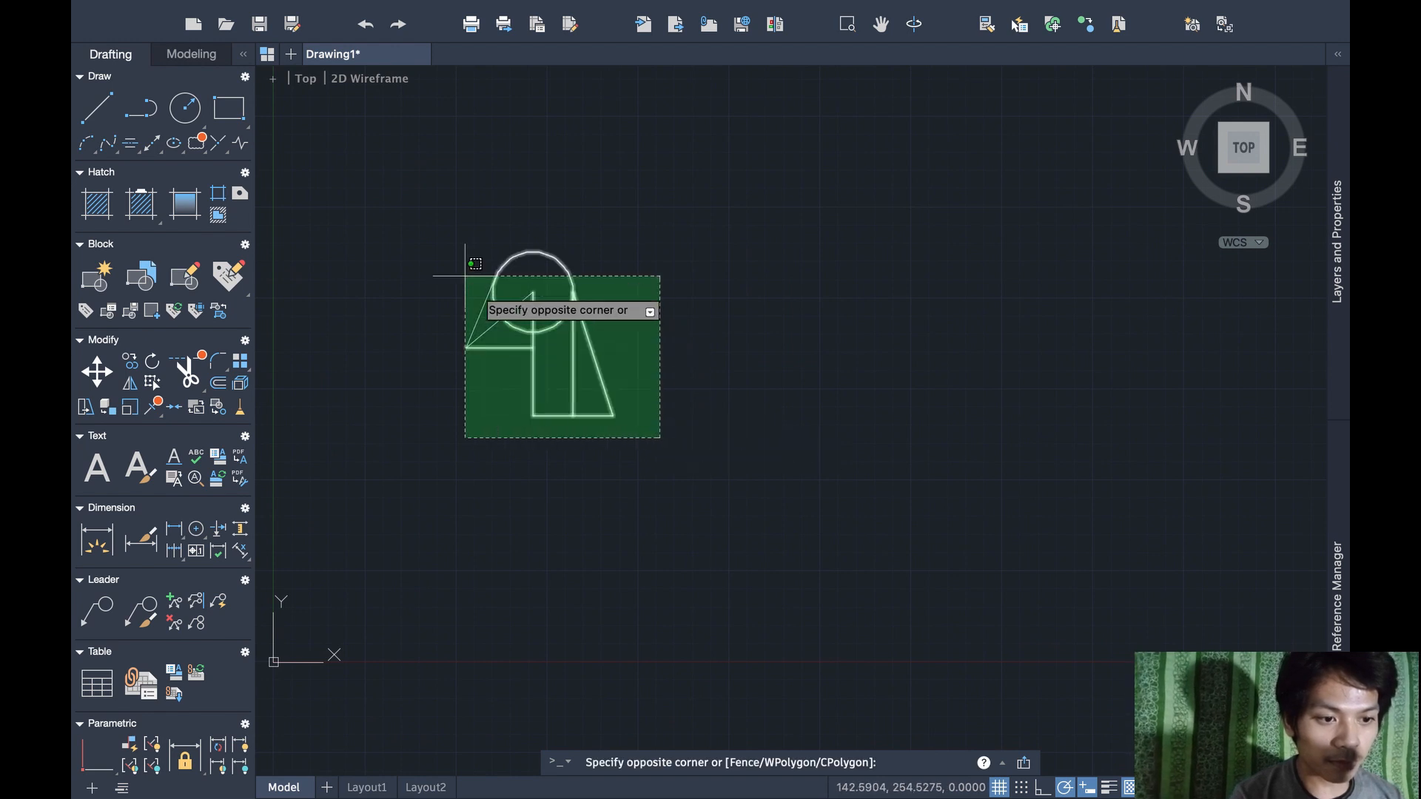
{"action": "left_click", "coordinate": [445, 262]}
{"action": "type", "text": "move"}
{"action": "key", "text": "Return"}
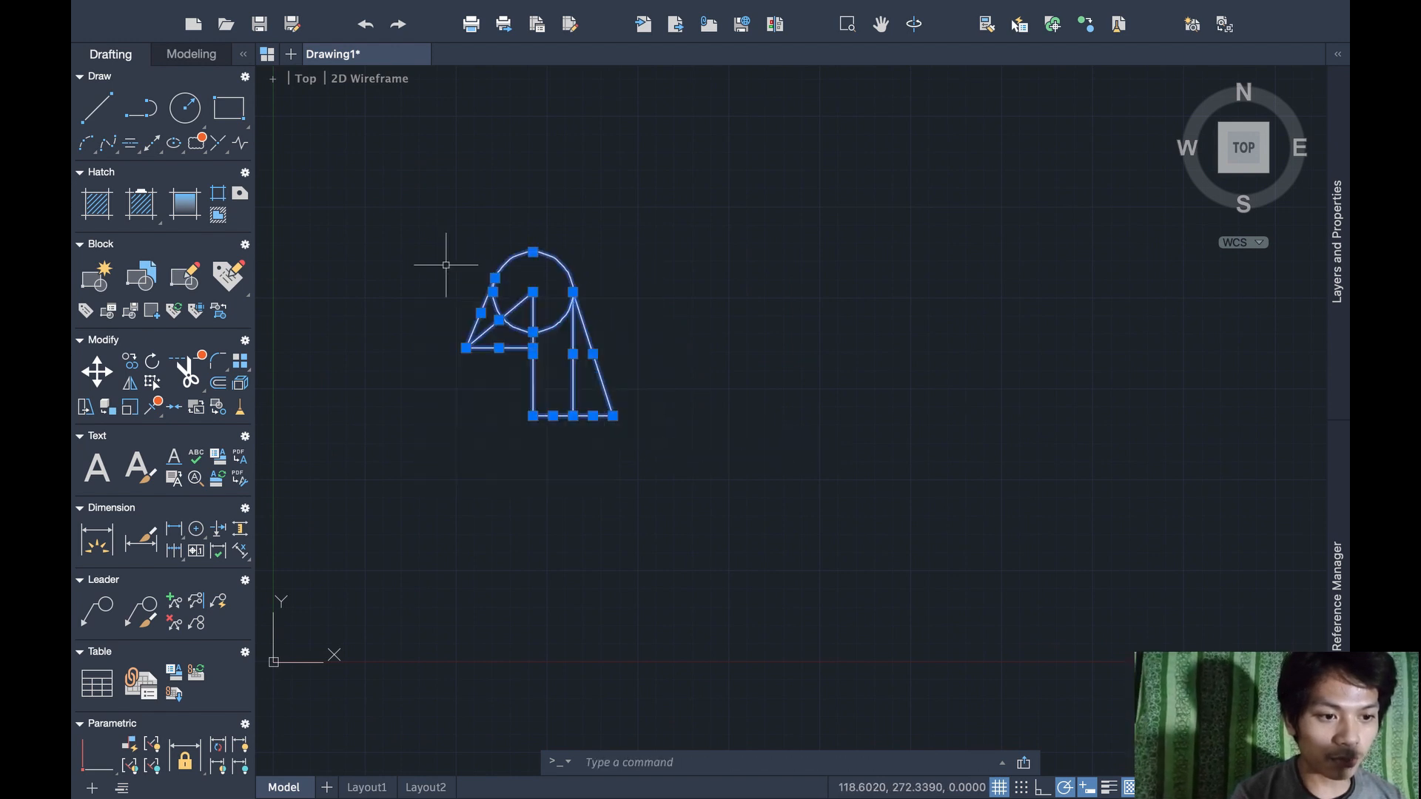
{"action": "left_click", "coordinate": [533, 292]}
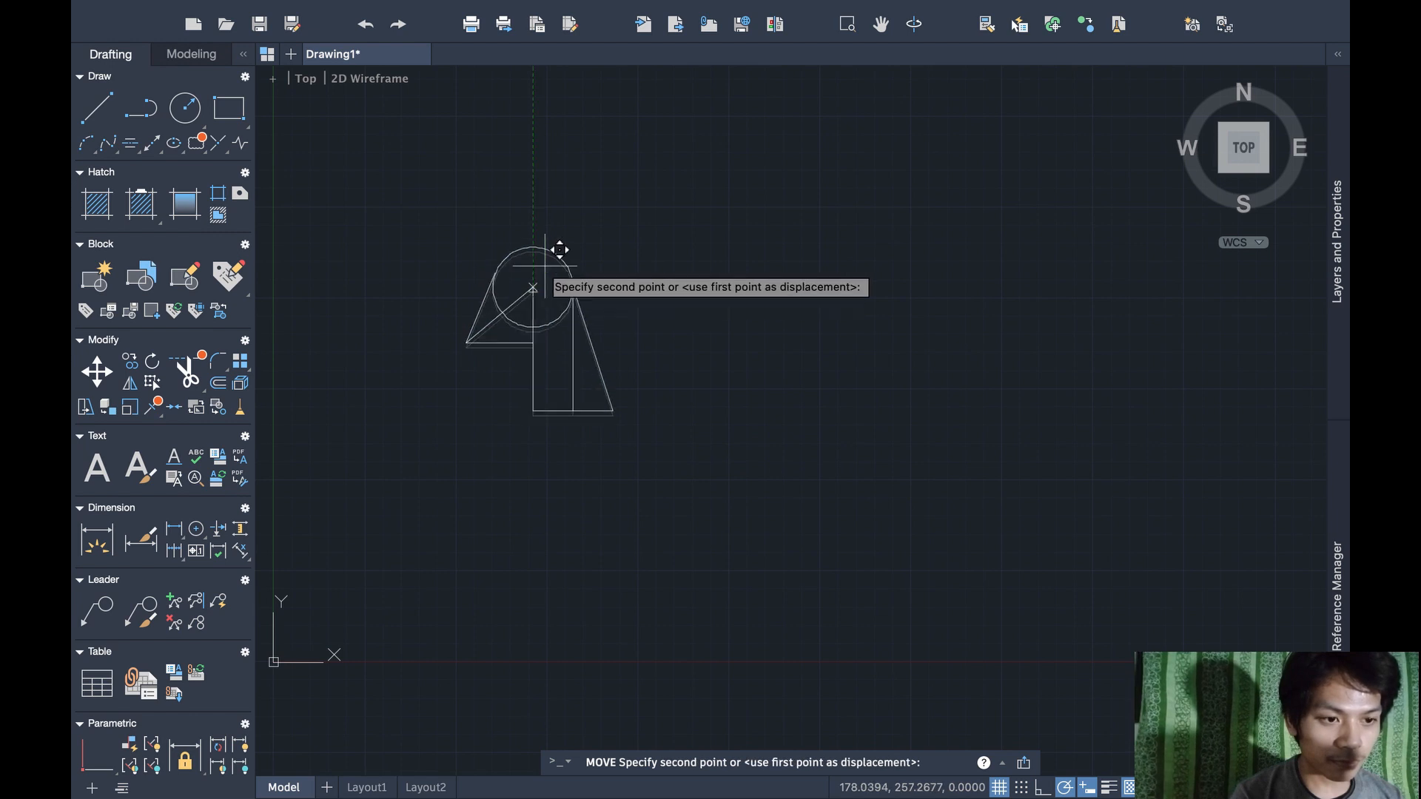
{"action": "scroll", "coordinate": [569, 129], "scroll_direction": "up", "scroll_amount": 3}
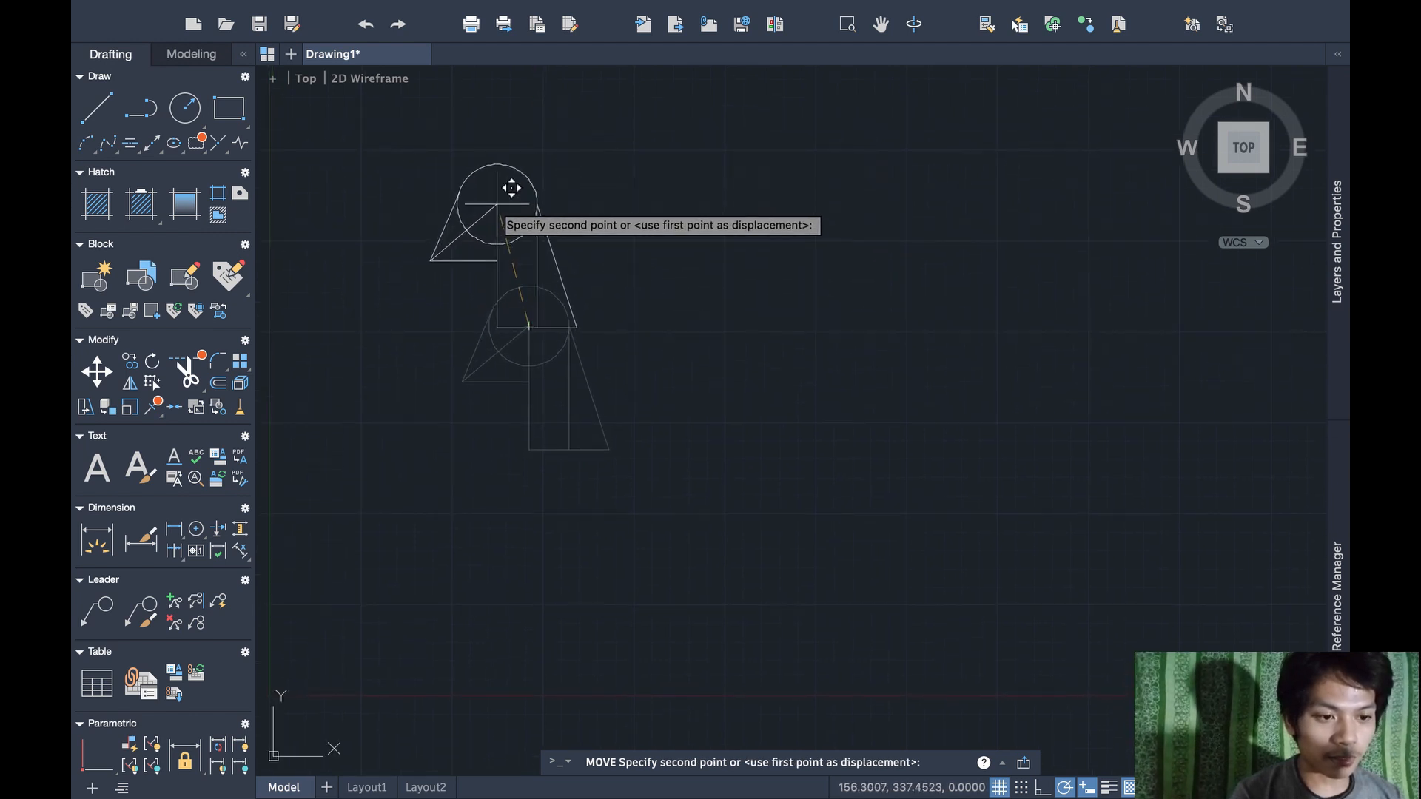
{"action": "left_click", "coordinate": [497, 205]}
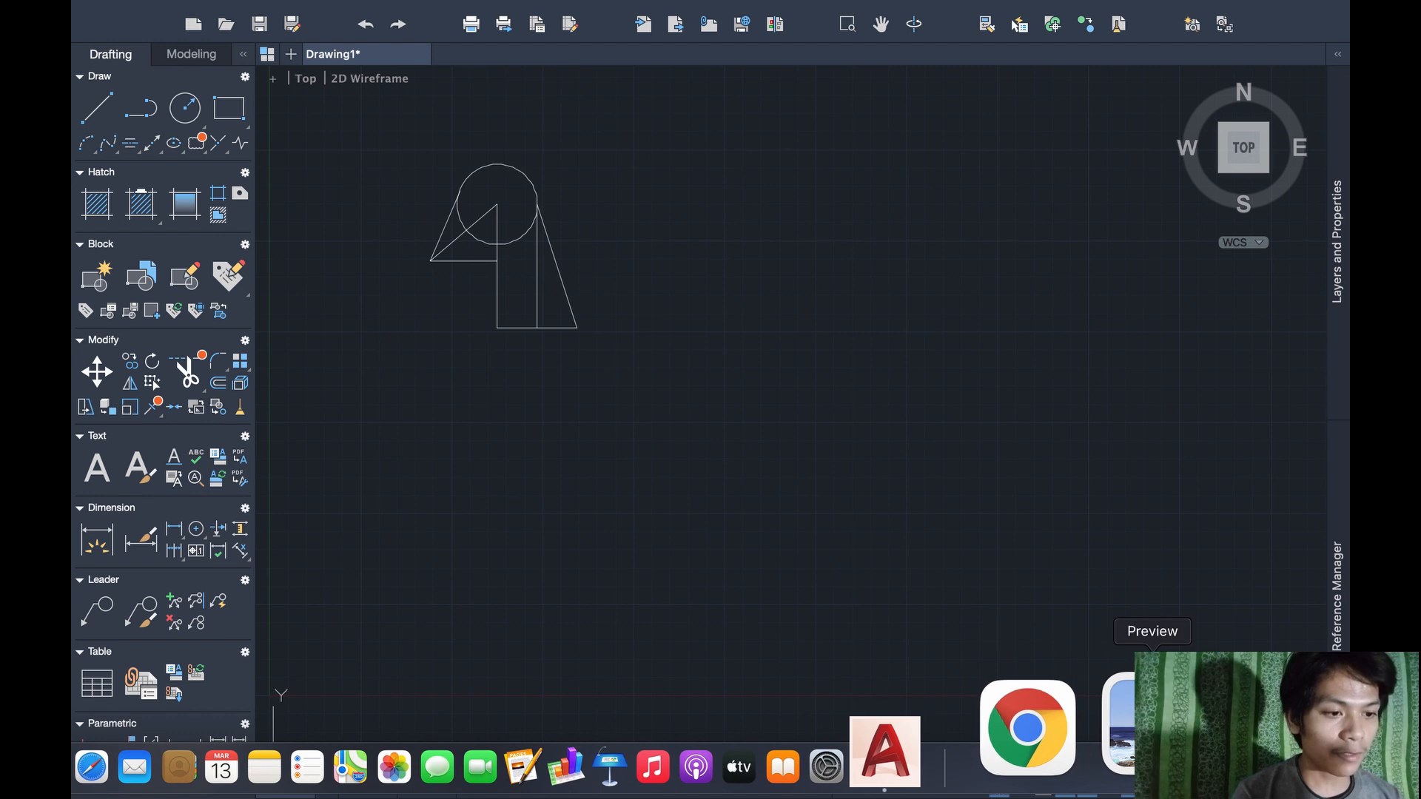
Switch to Preview to examine the next figure in Exercise 2-3, and return to an empty area of the AutoCAD drawing
{"action": "left_click", "coordinate": [1125, 723]}
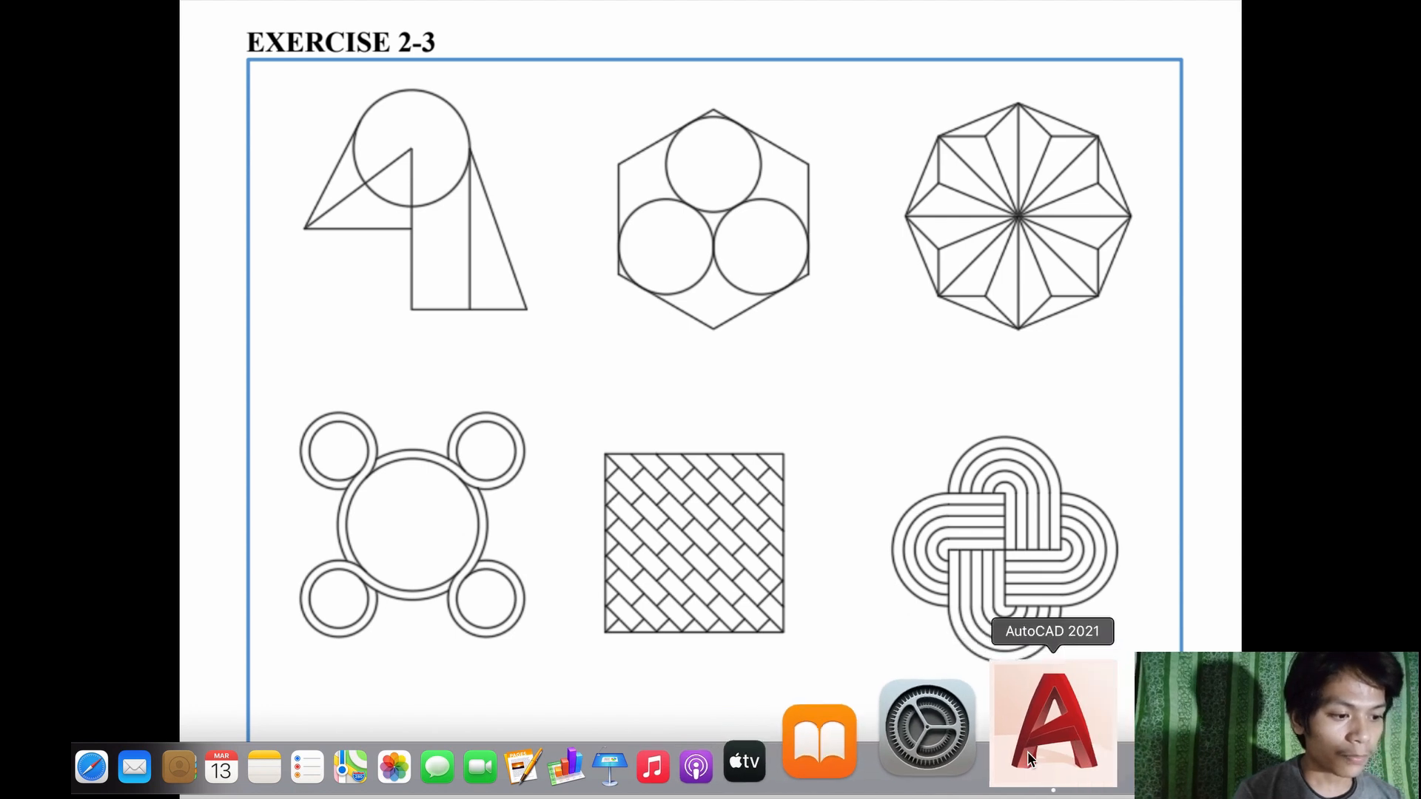
{"action": "left_click", "coordinate": [1027, 752]}
{"action": "scroll", "coordinate": [793, 348], "scroll_direction": "down", "scroll_amount": 5}
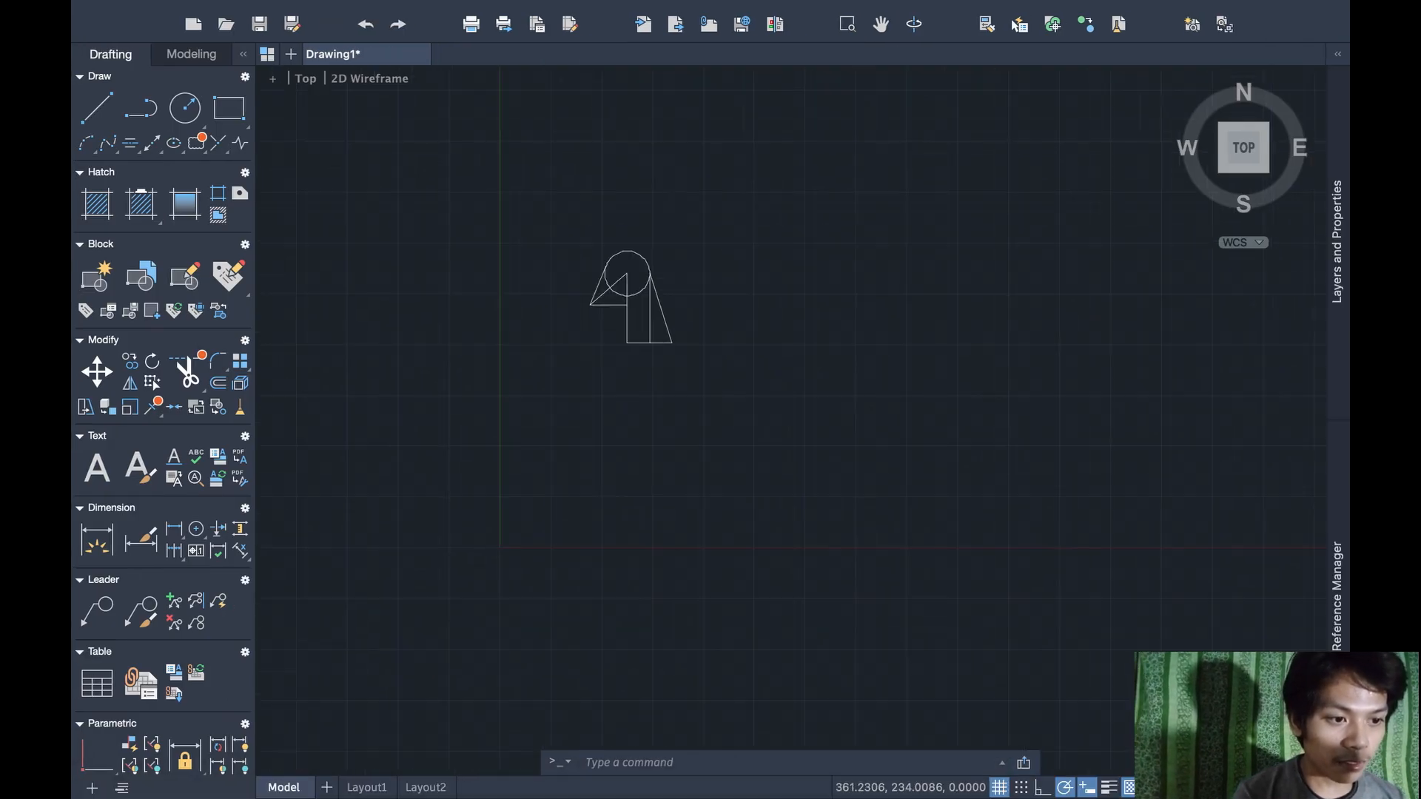
{"action": "scroll", "coordinate": [818, 330], "scroll_direction": "up", "scroll_amount": 5}
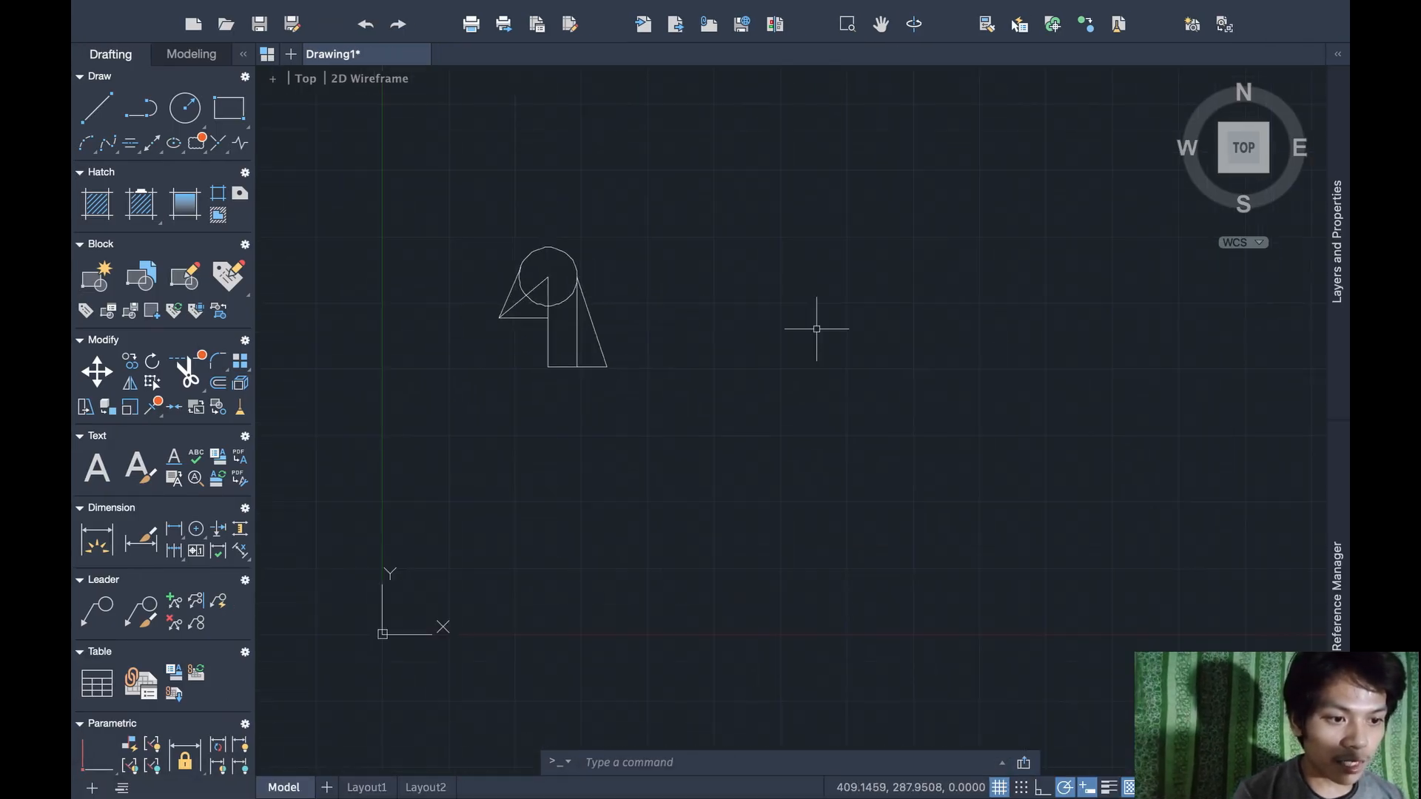
{"action": "scroll", "coordinate": [814, 329], "scroll_direction": "right", "scroll_amount": 2}
{"action": "scroll", "coordinate": [815, 329], "scroll_direction": "left", "scroll_amount": 1}
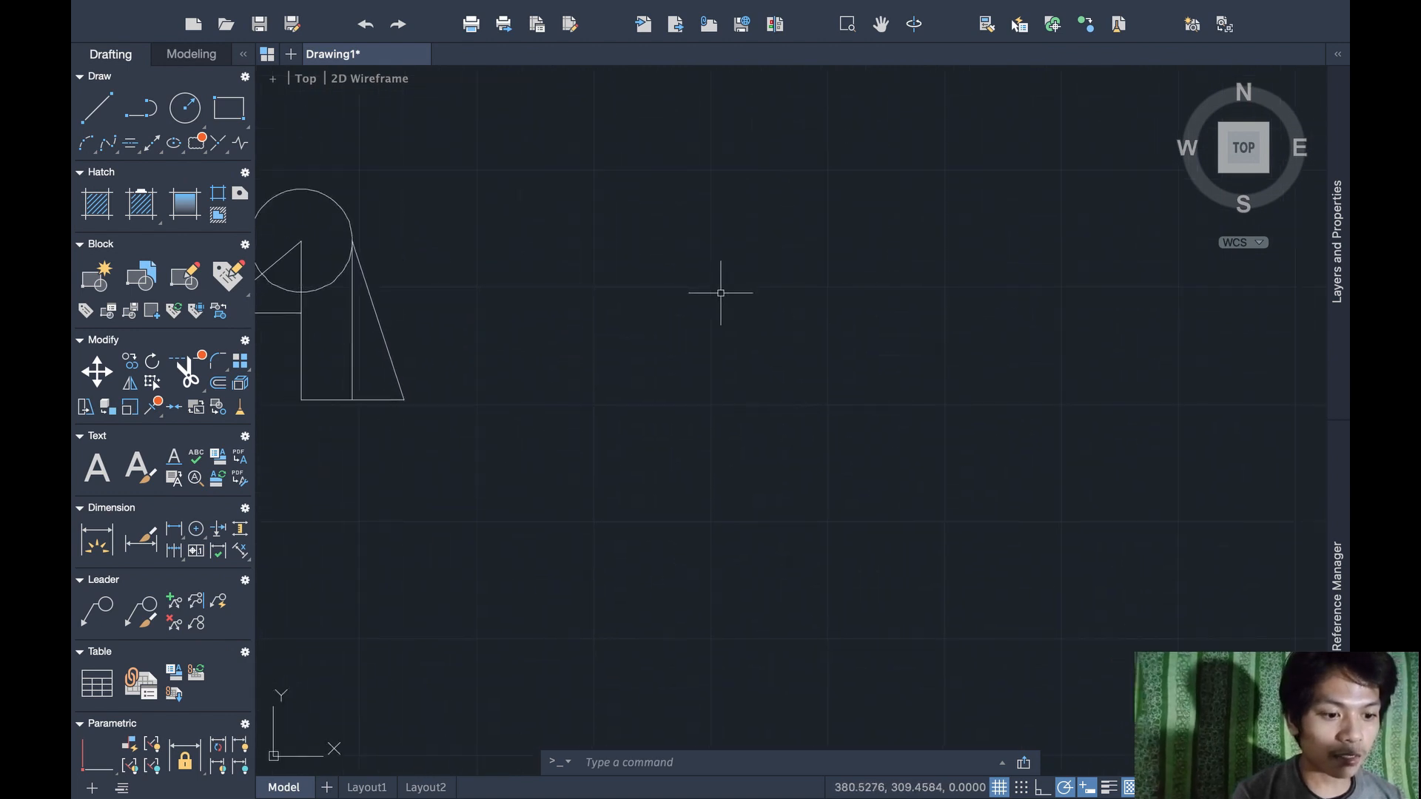
Draw a six-sided polygon circumscribed about a circle, entering 25 for its centre and setting its radius horizontally to the right
{"action": "type", "text": "poly"}
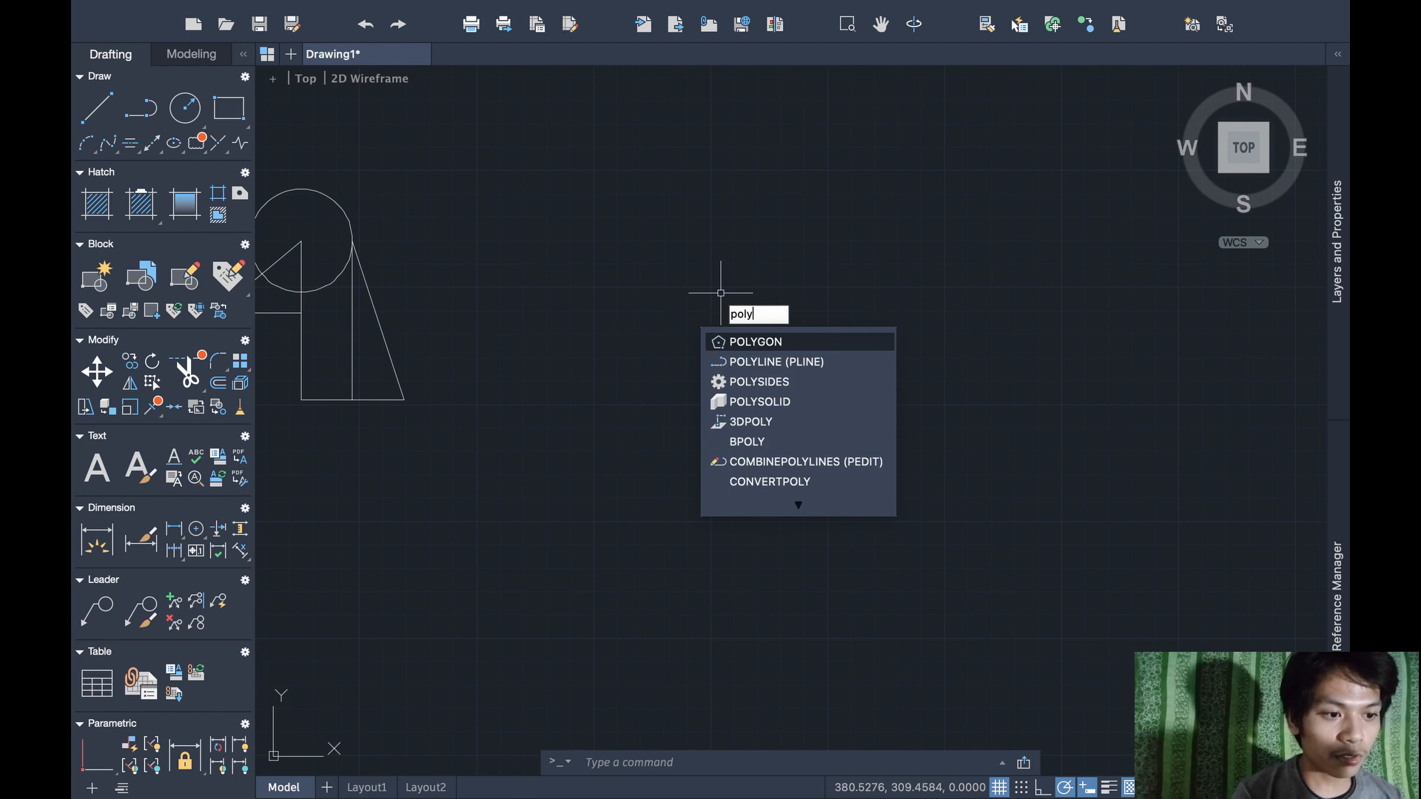
{"action": "key", "text": "Return"}
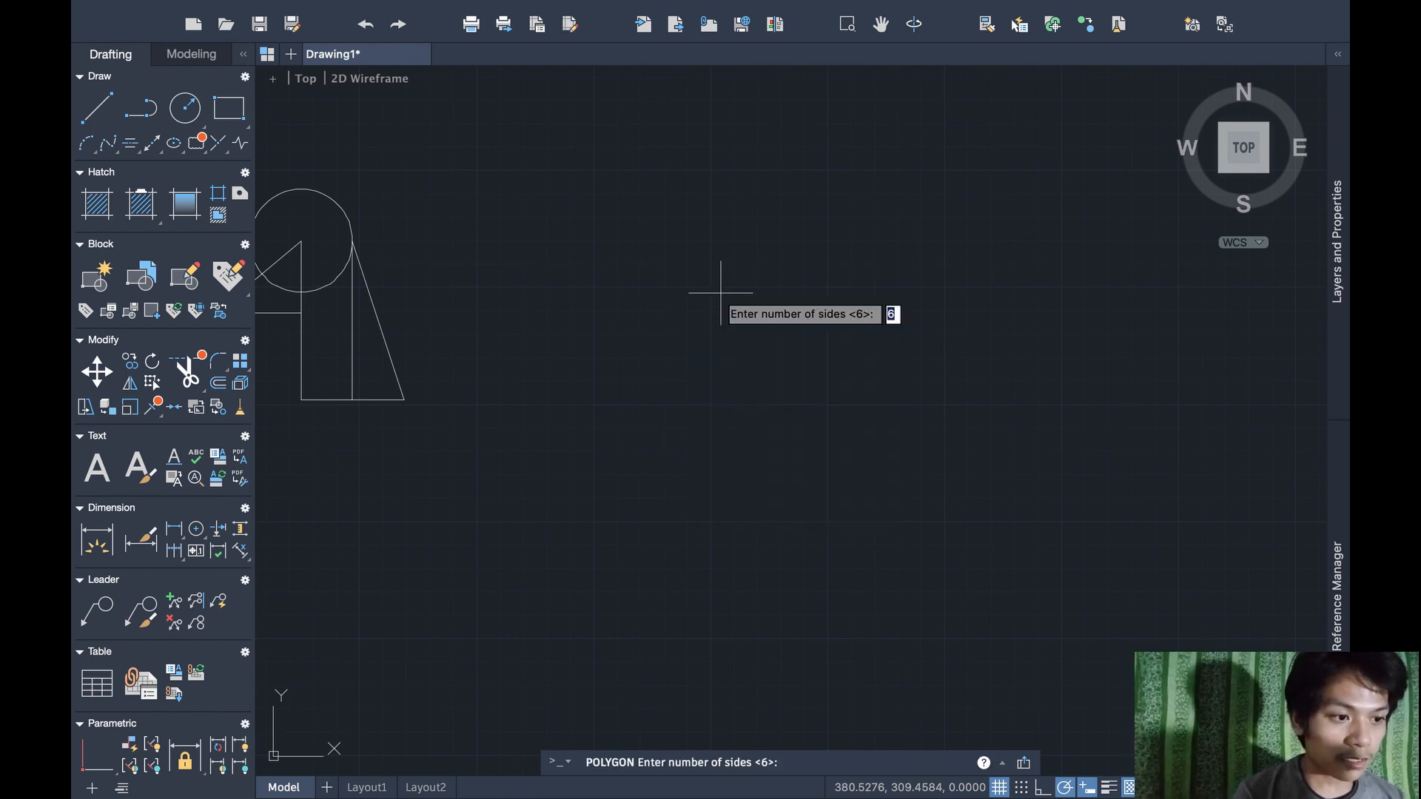
{"action": "key", "text": "Return"}
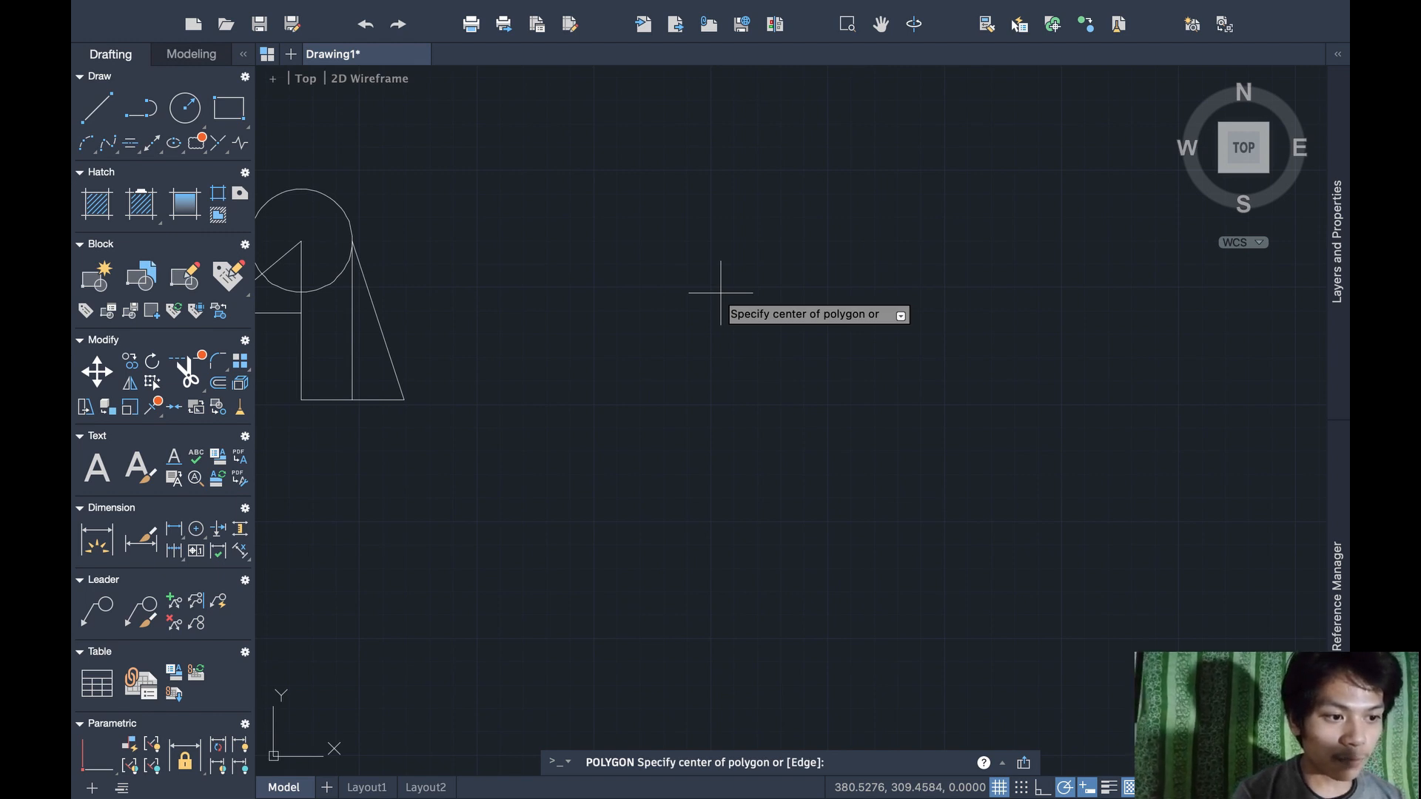
{"action": "type", "text": "25"}
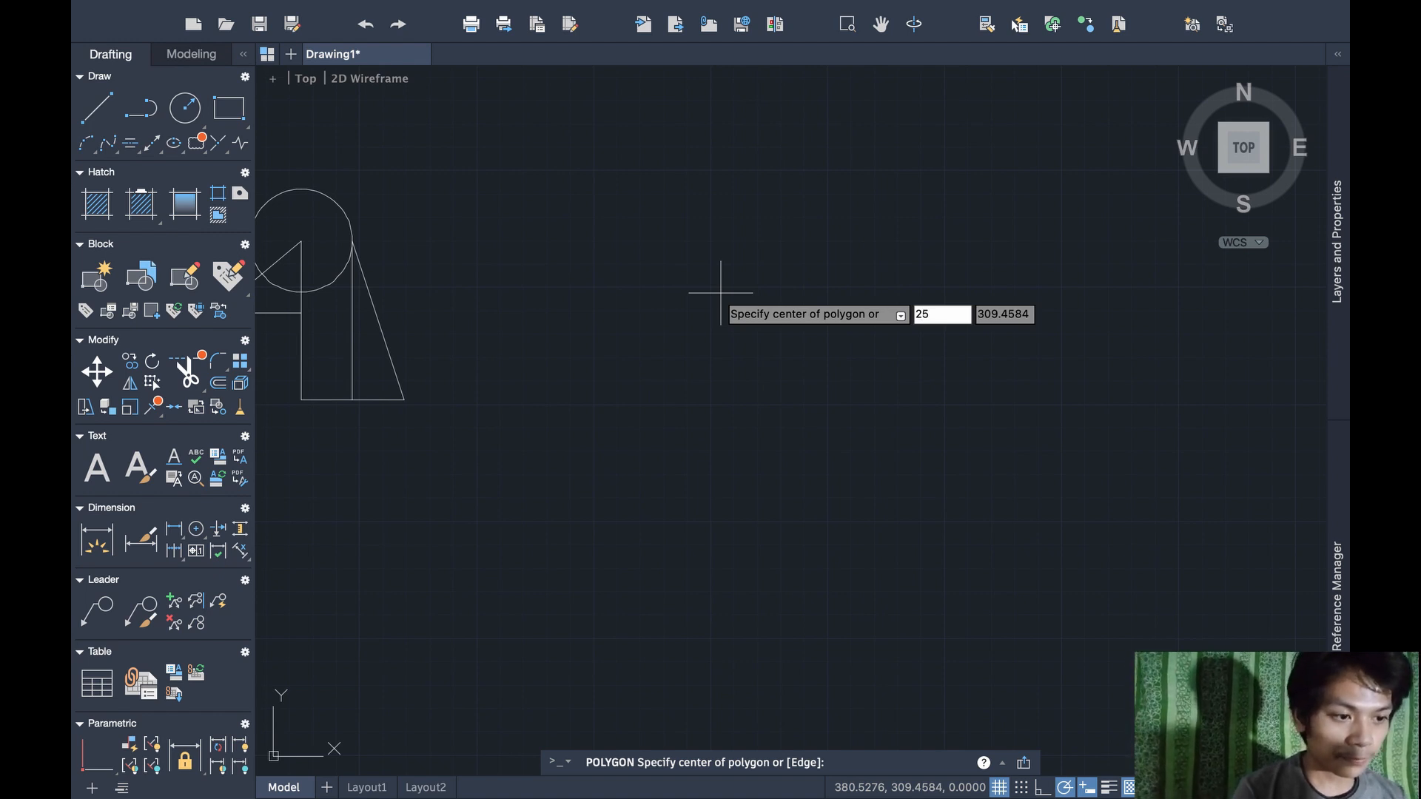
{"action": "key", "text": "Return"}
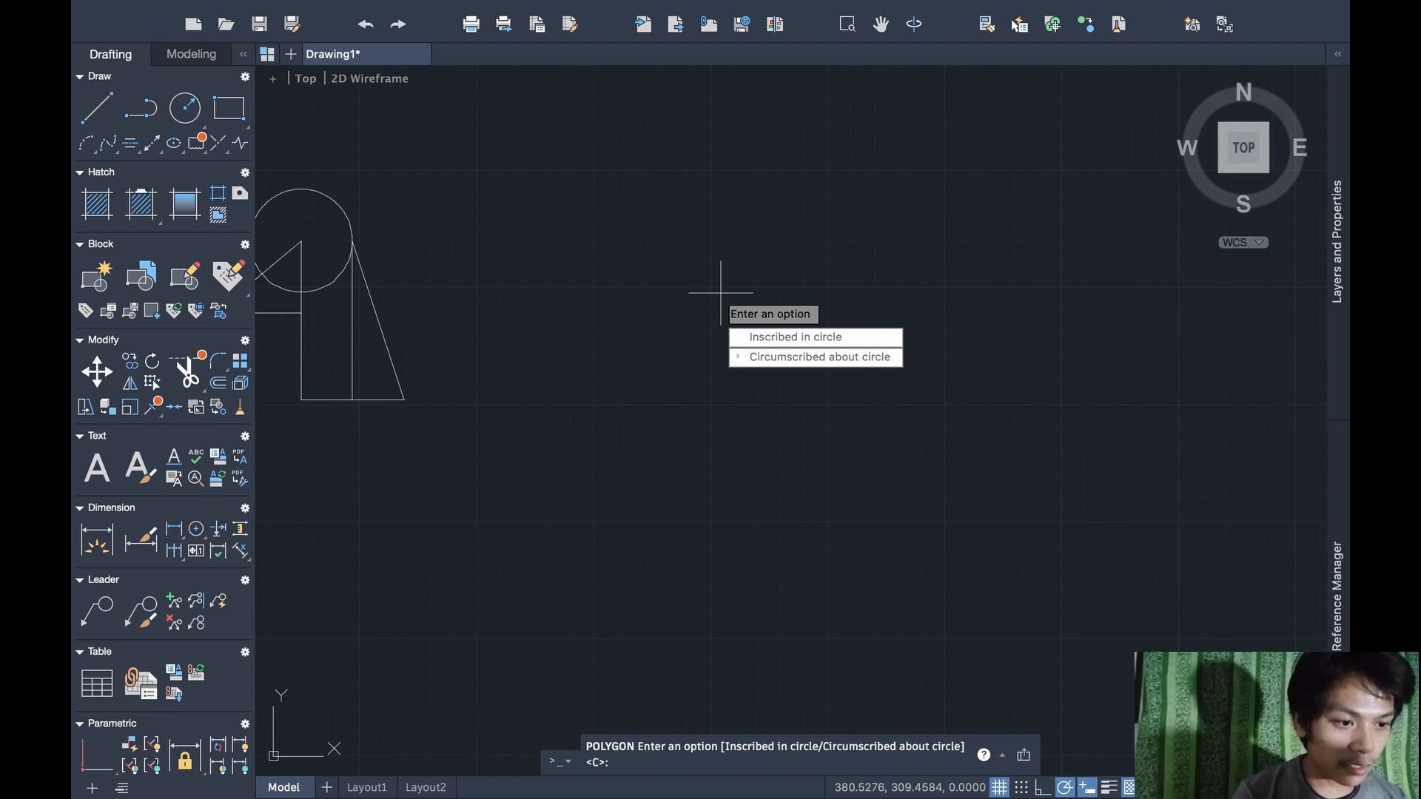
{"action": "key", "text": "Return"}
{"action": "mouse_move", "coordinate": [599, 274]}
{"action": "middle_mouse_down"}
{"action": "mouse_move", "coordinate": [679, 336]}
{"action": "mouse_move", "coordinate": [742, 360]}
{"action": "middle_mouse_up"}
{"action": "scroll", "coordinate": [598, 274], "scroll_direction": "down", "scroll_amount": 1}
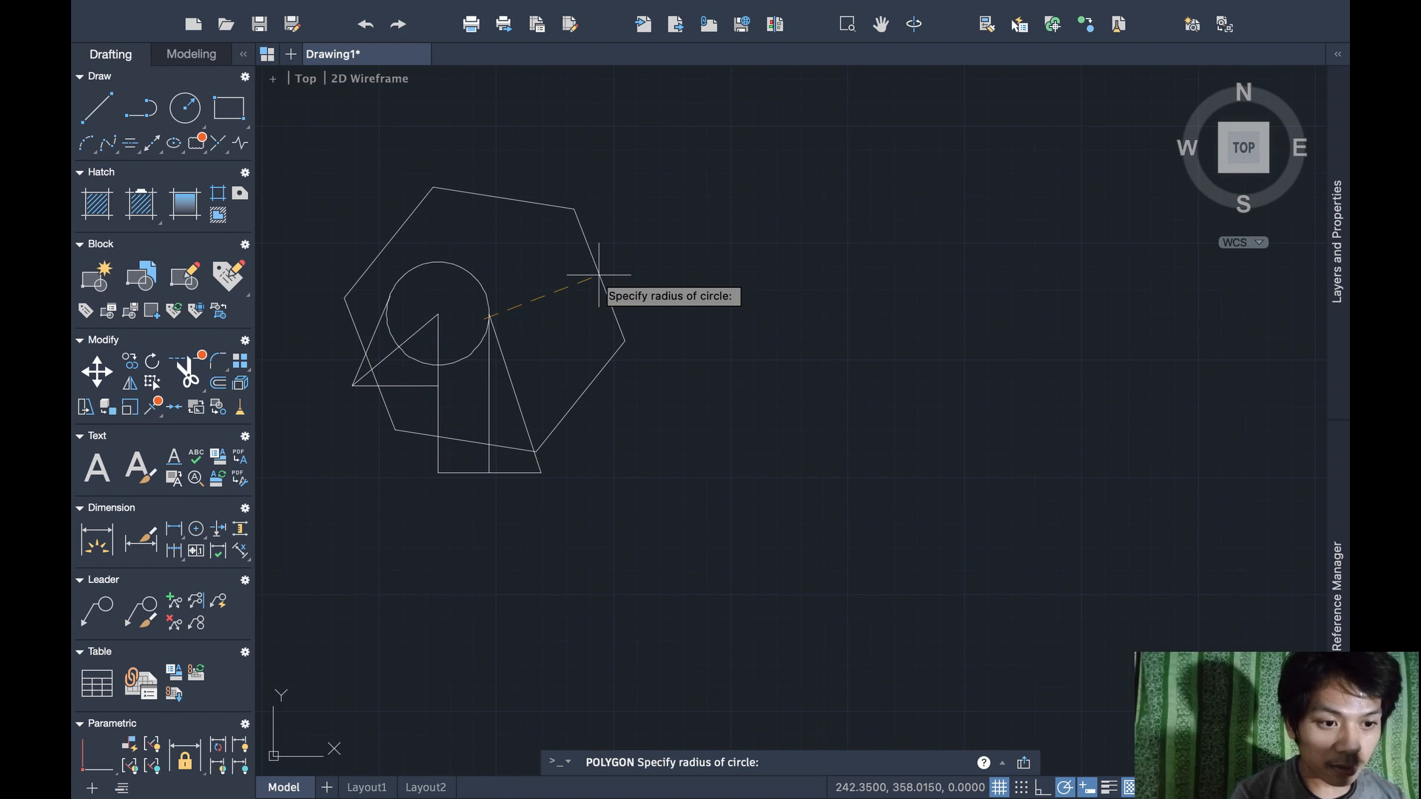
{"action": "left_click", "coordinate": [595, 318]}
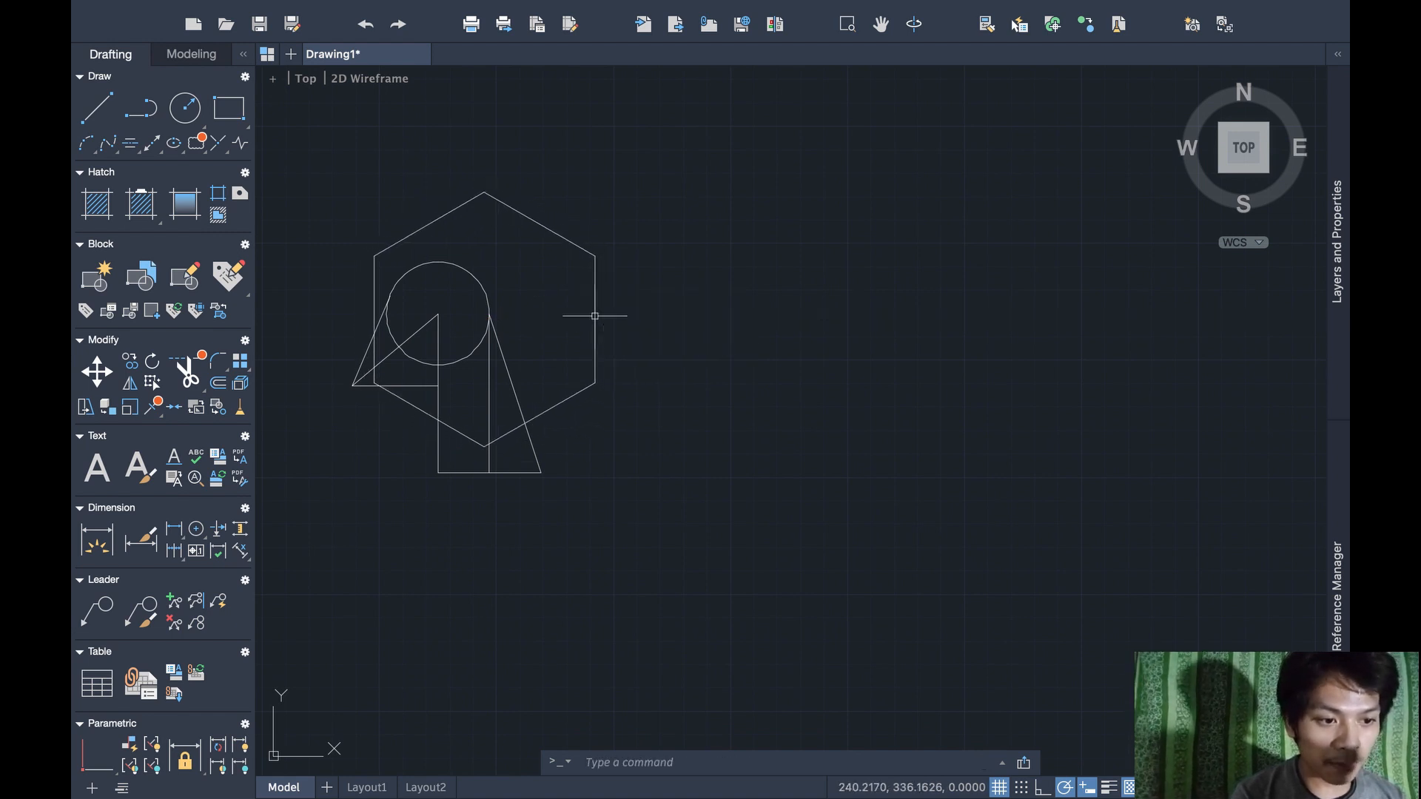
Move the hexagon to the right, clear of the circle-and-lines figure, using the midpoint of its right side as the base point
{"action": "left_click", "coordinate": [595, 316]}
{"action": "mouse_move", "coordinate": [594, 319]}
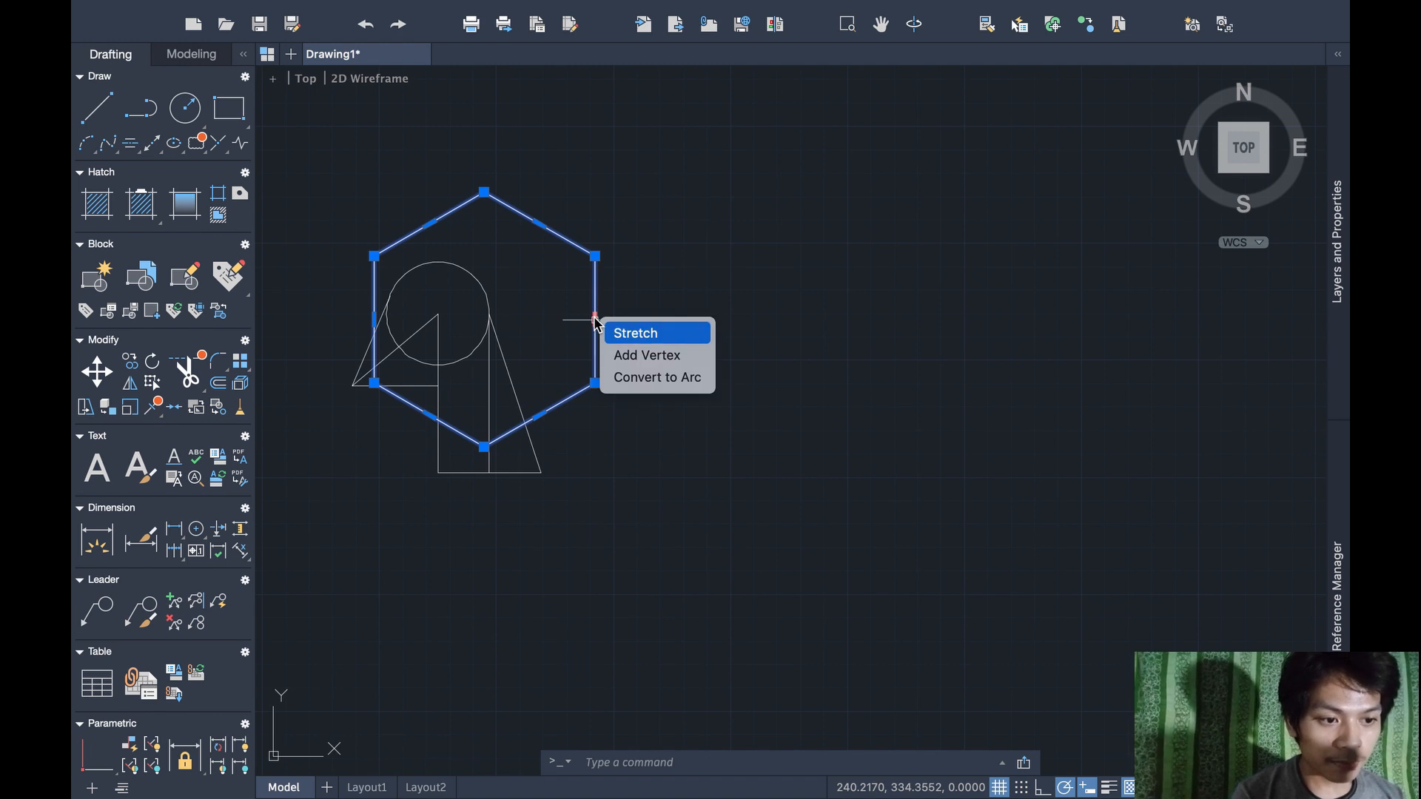
{"action": "left_click", "coordinate": [595, 320]}
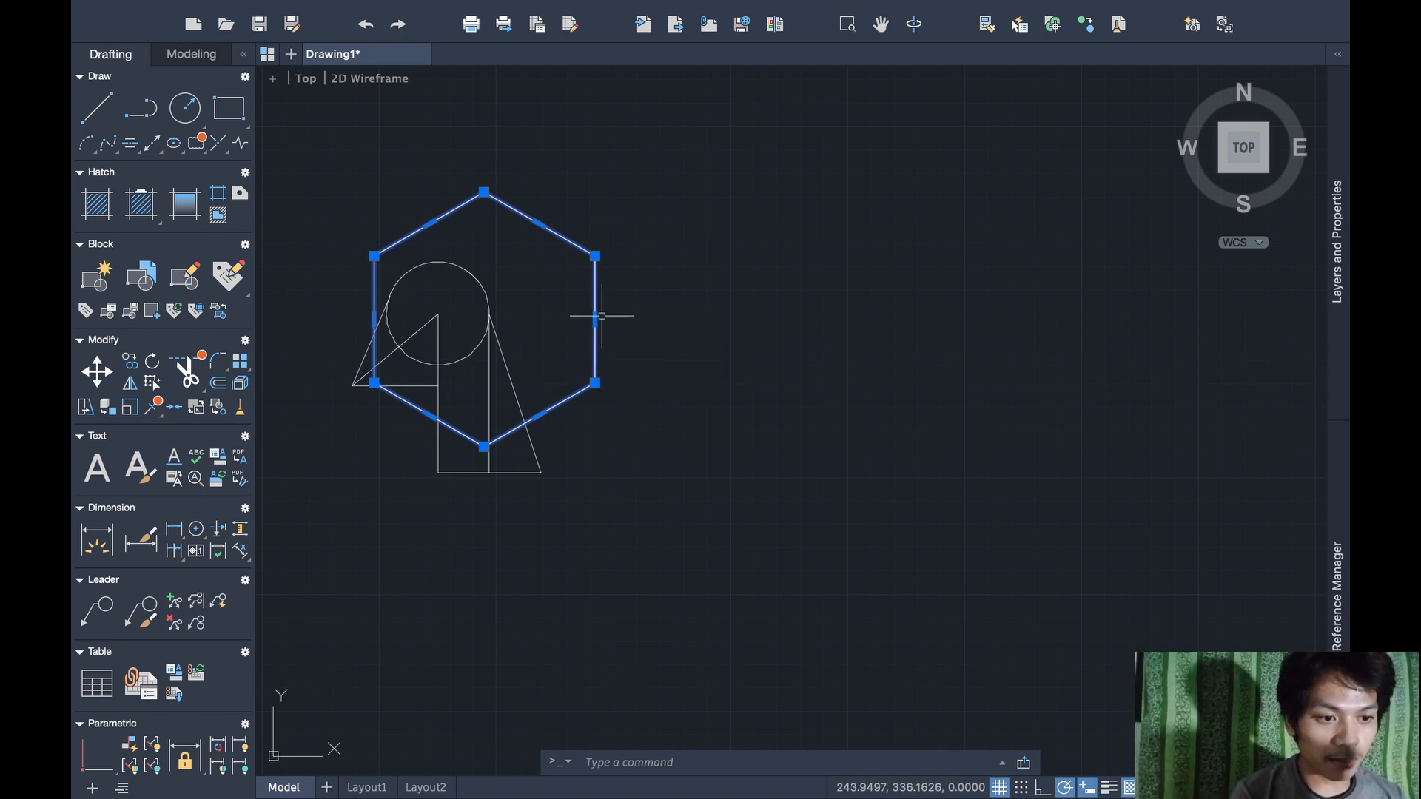
{"action": "key", "text": "Return"}
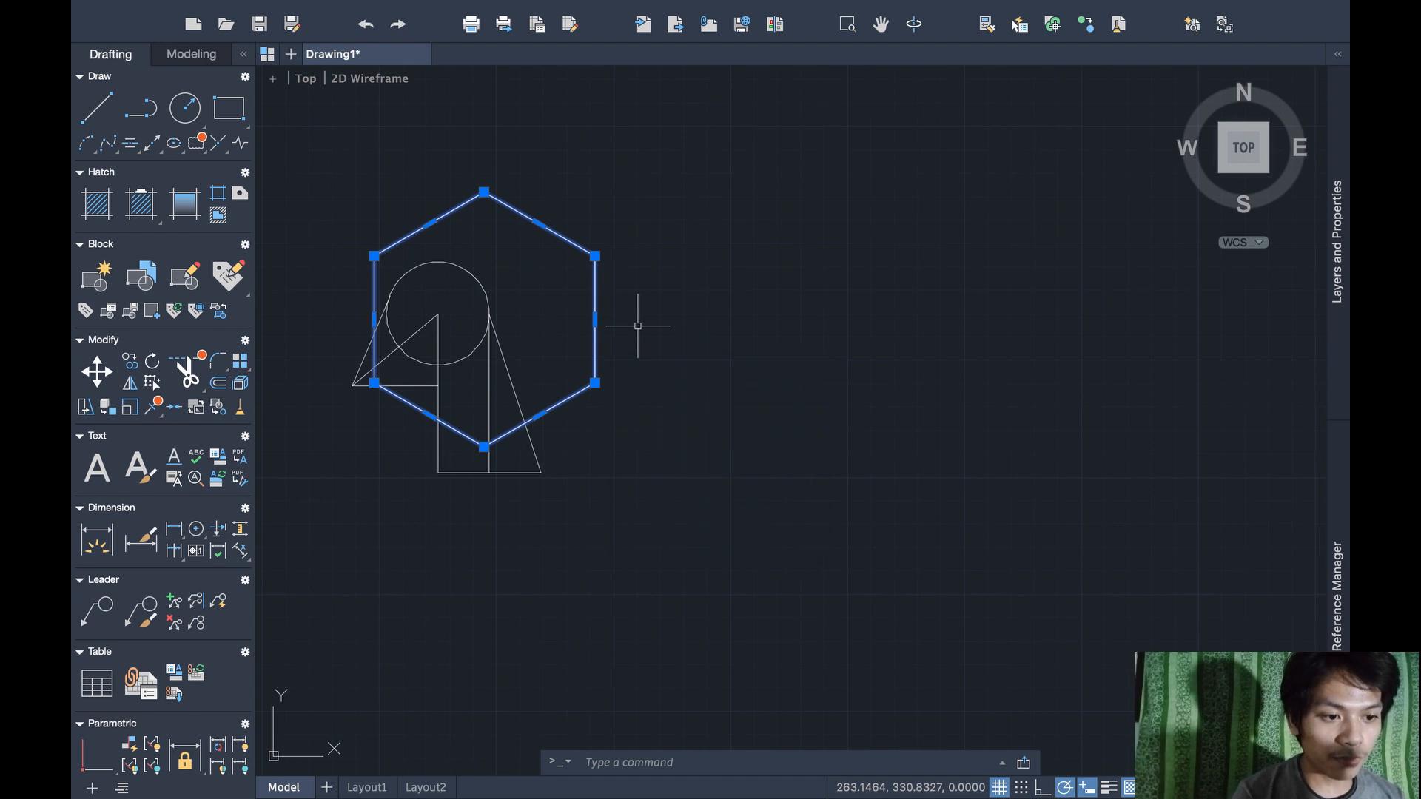
{"action": "left_click", "coordinate": [593, 319]}
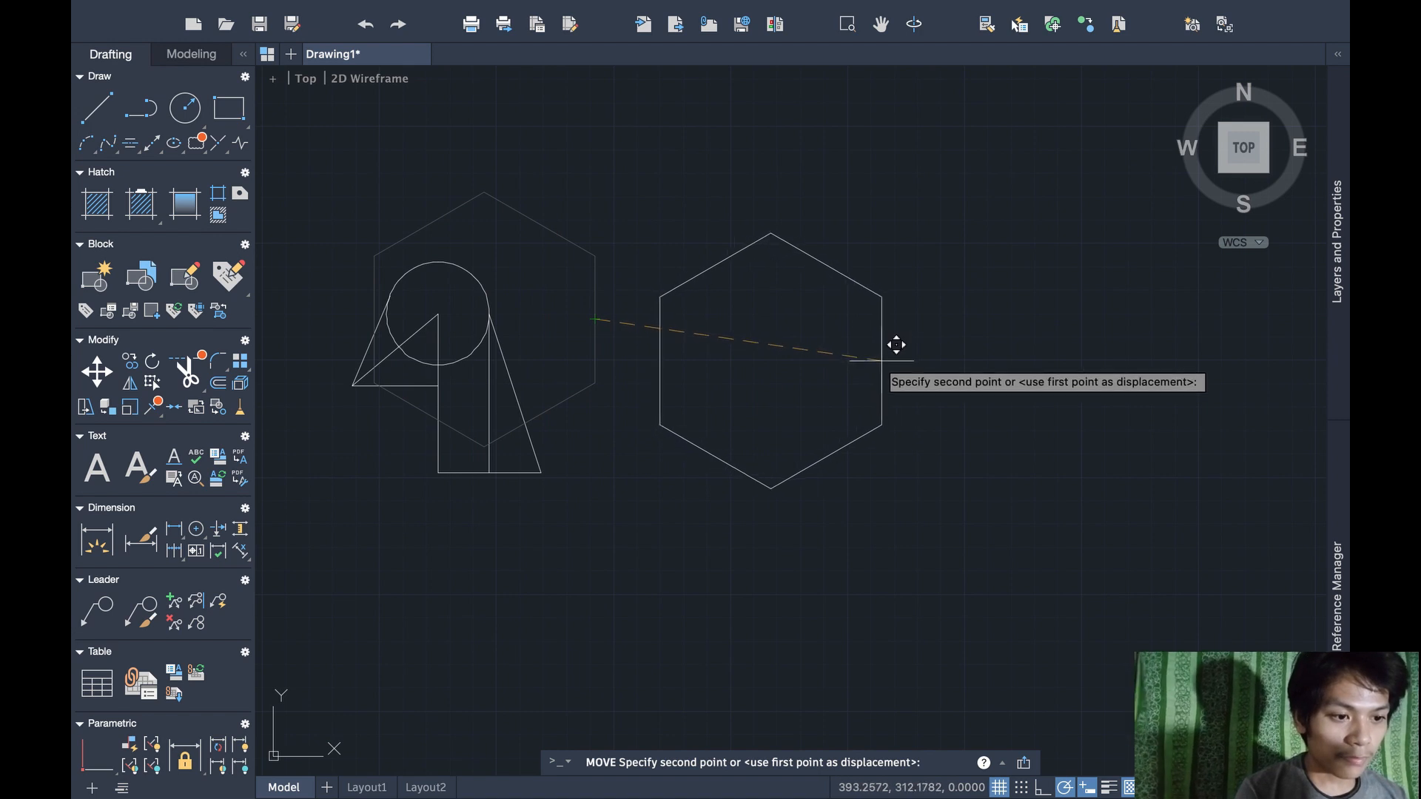
{"action": "left_click", "coordinate": [882, 361]}
Draw a horizontal line across the hexagon from its upper-left vertex to its upper-right vertex
{"action": "scroll", "coordinate": [881, 361], "scroll_direction": "right", "scroll_amount": 3}
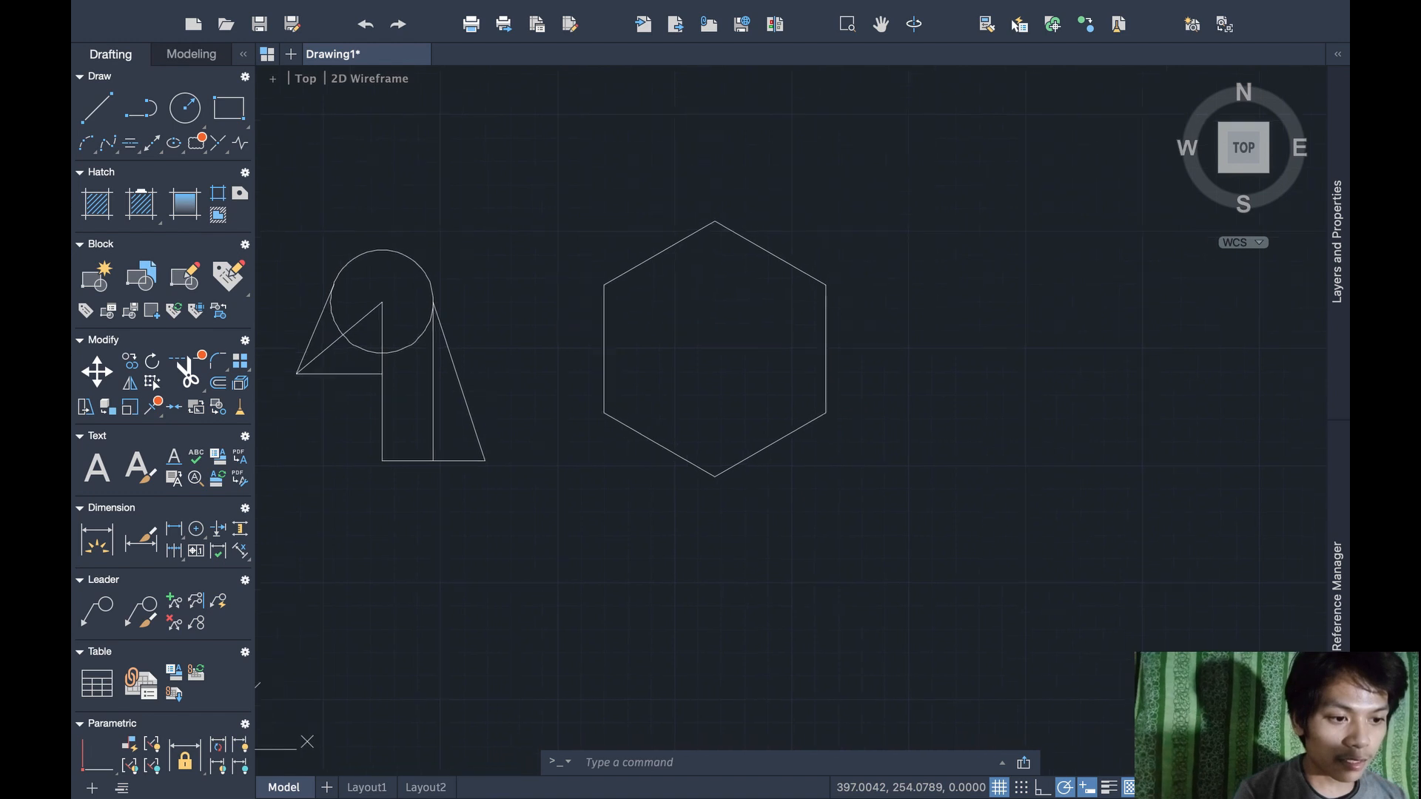
{"action": "scroll", "coordinate": [868, 399], "scroll_direction": "up", "scroll_amount": 1}
{"action": "scroll", "coordinate": [859, 463], "scroll_direction": "up", "scroll_amount": 3}
{"action": "scroll", "coordinate": [859, 462], "scroll_direction": "left", "scroll_amount": 3}
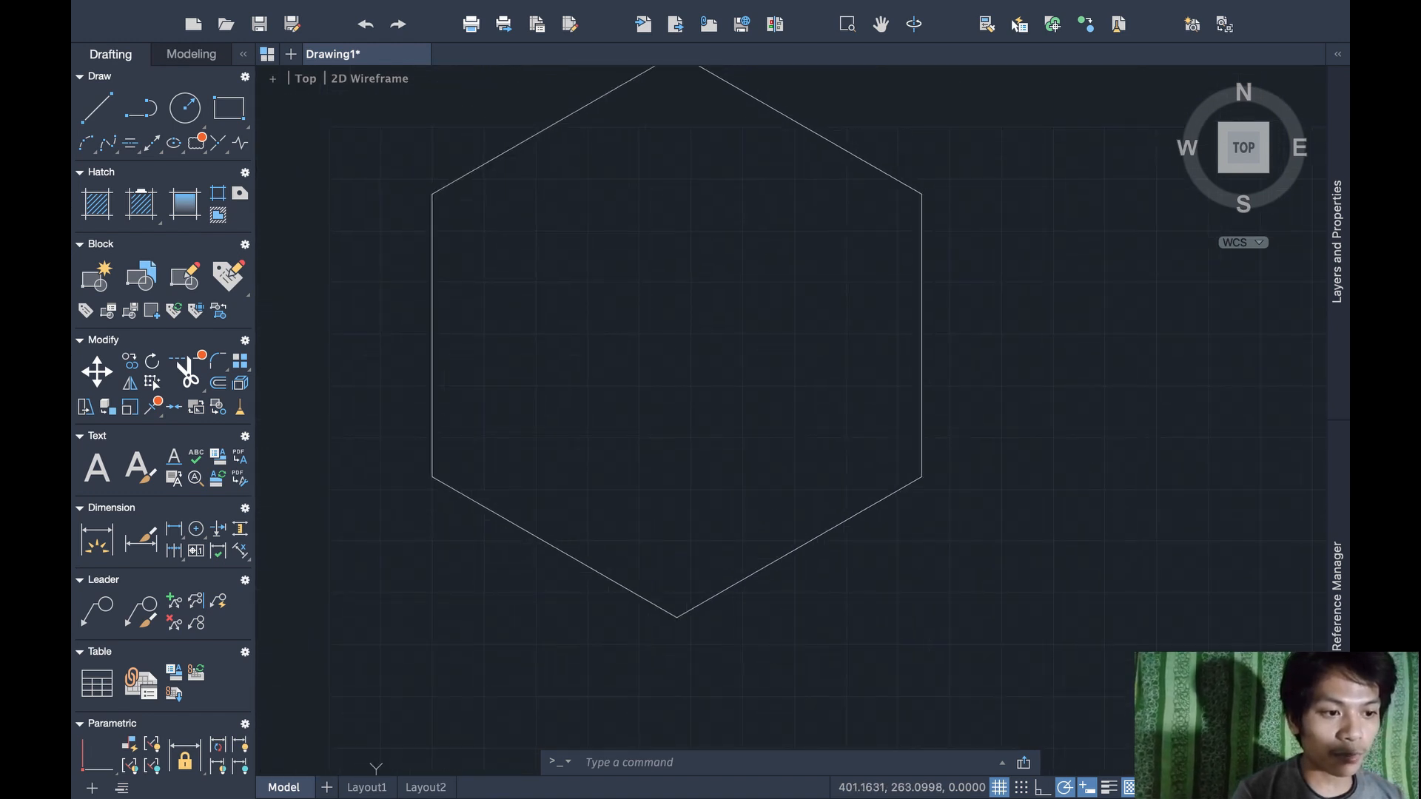
{"action": "scroll", "coordinate": [715, 333], "scroll_direction": "up", "scroll_amount": 2}
{"action": "scroll", "coordinate": [711, 332], "scroll_direction": "down", "scroll_amount": 1}
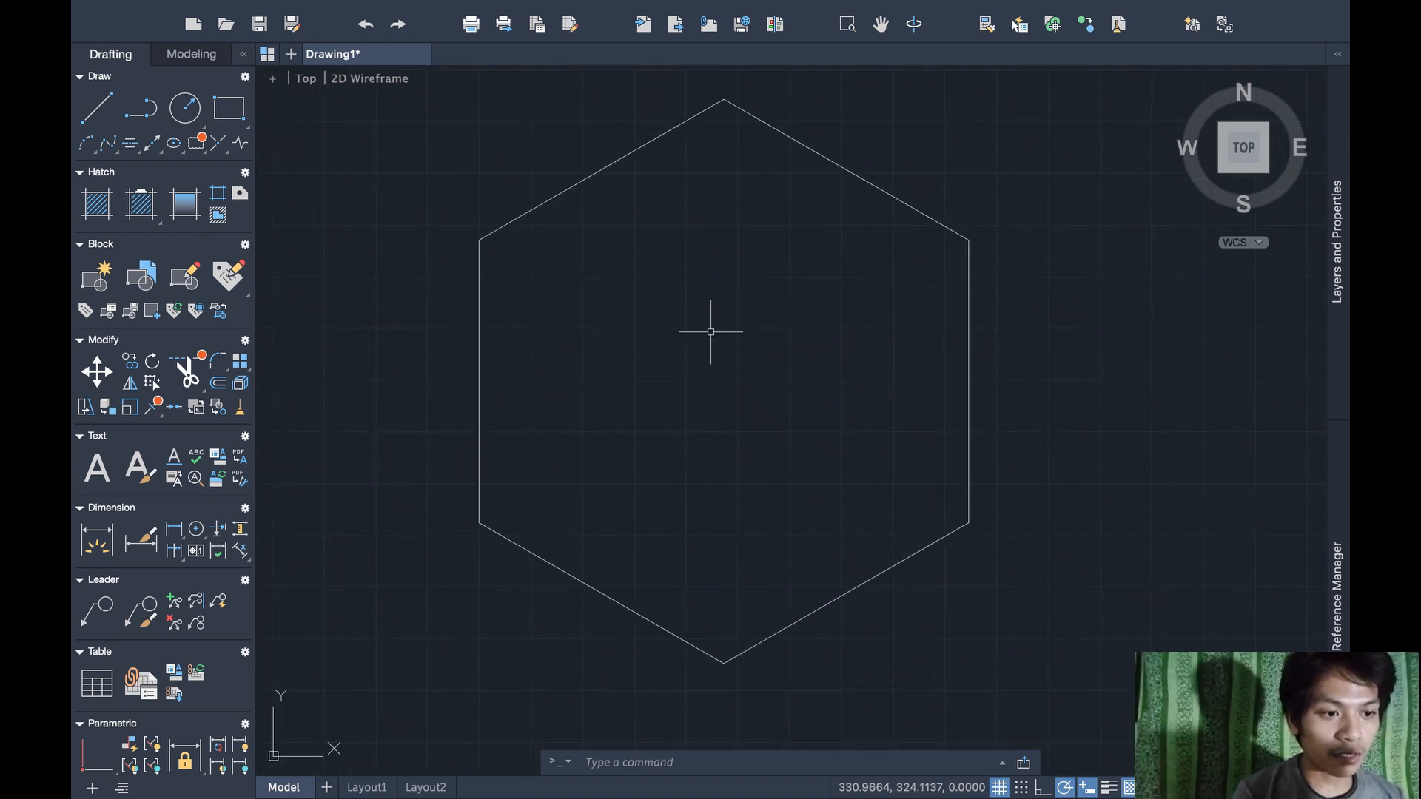
{"action": "type", "text": "line"}
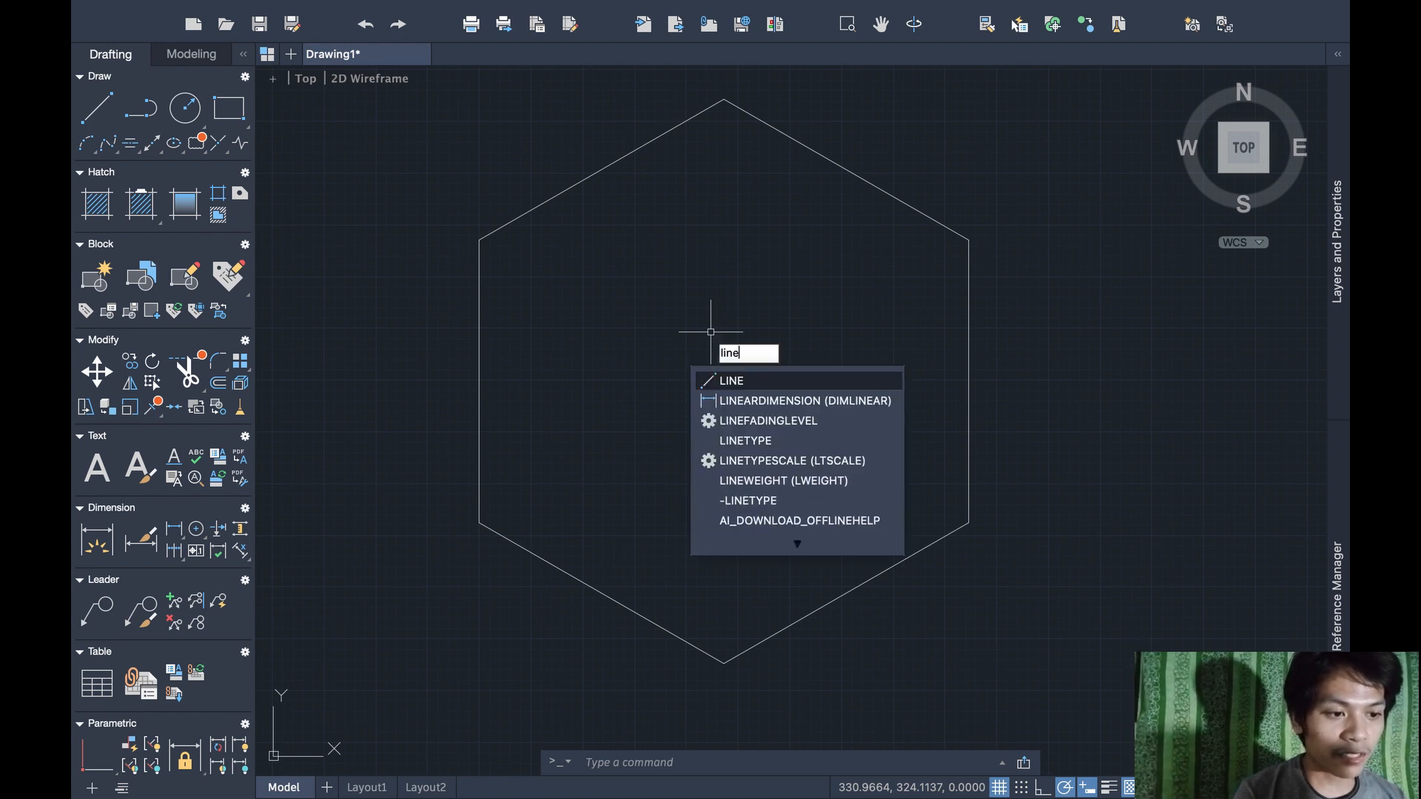
{"action": "key", "text": "Return"}
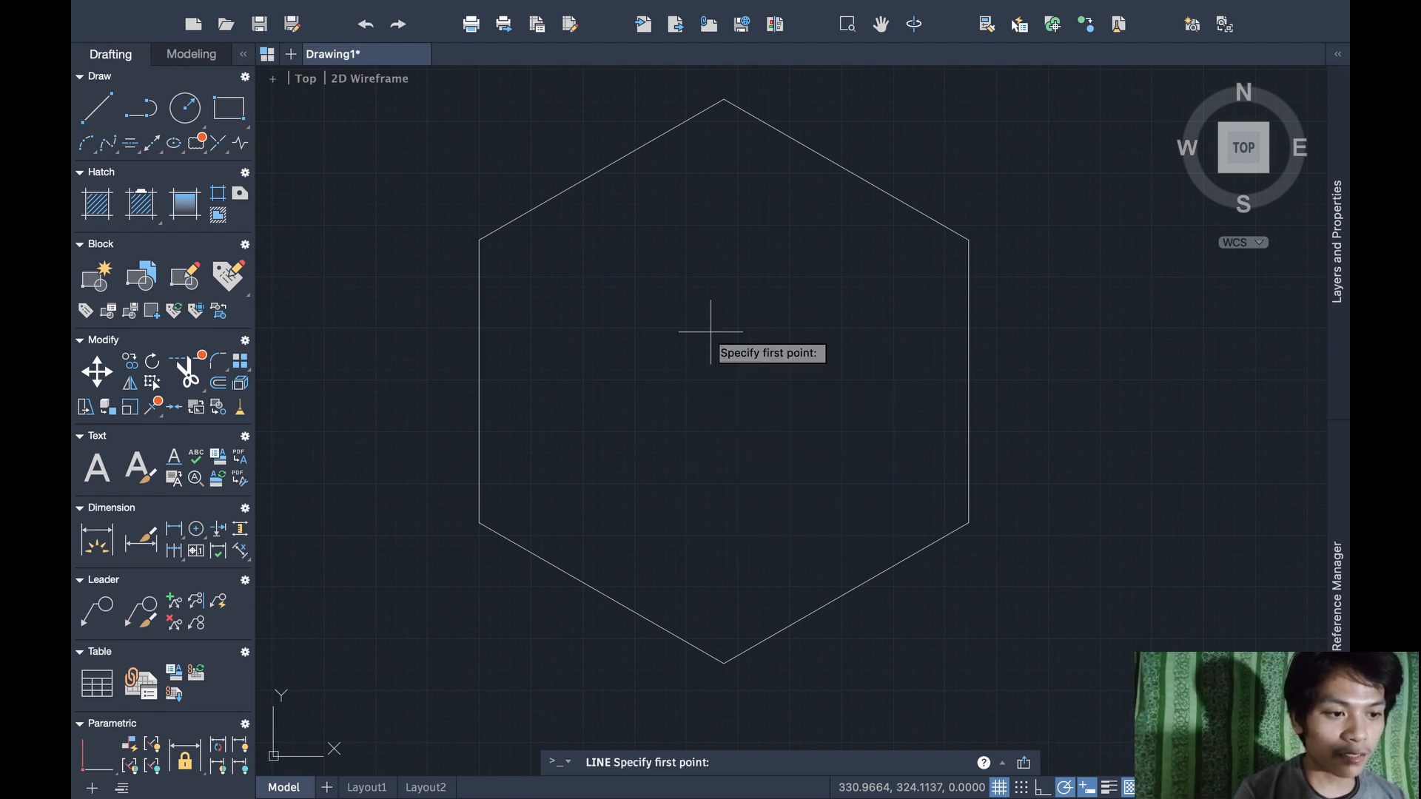
{"action": "left_click", "coordinate": [479, 239]}
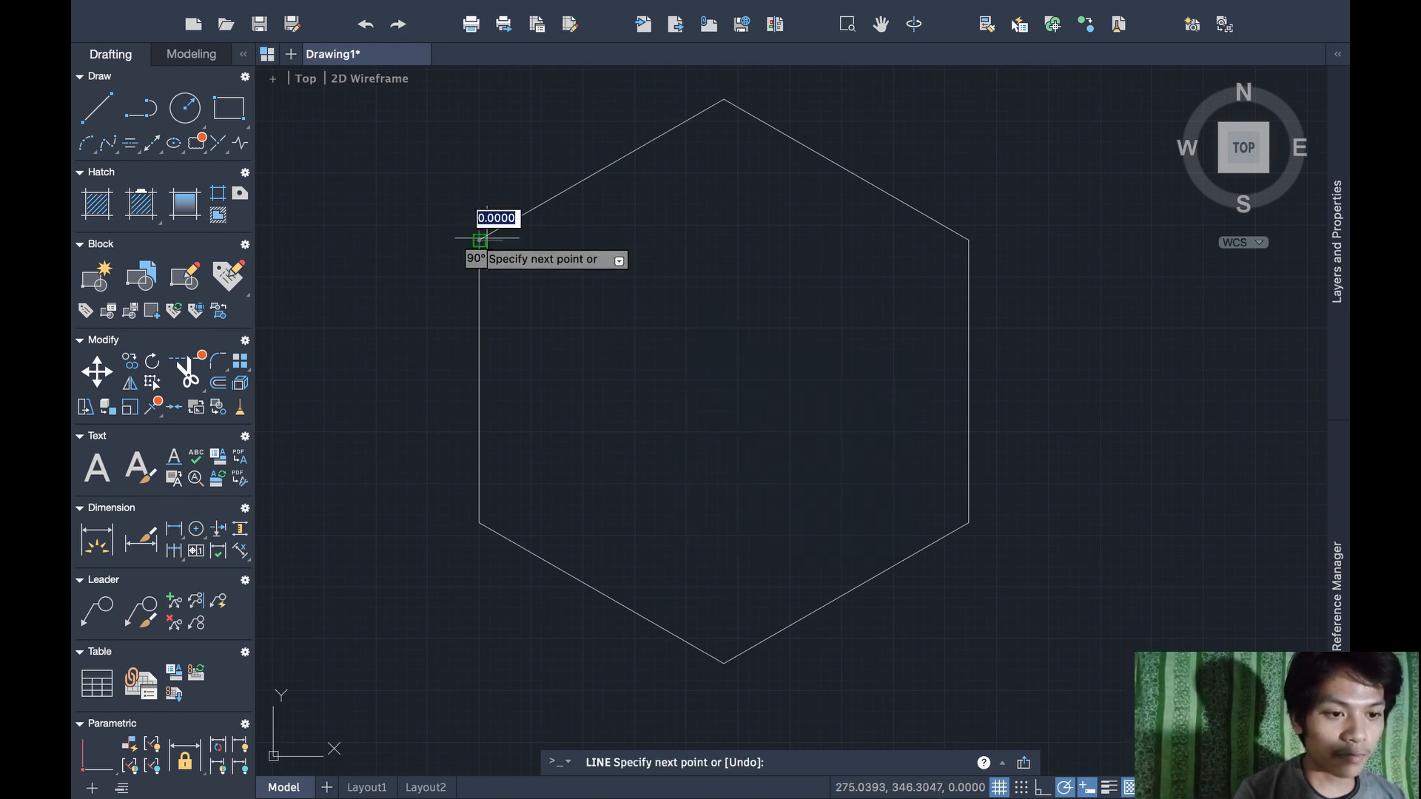
{"action": "left_click", "coordinate": [968, 240]}
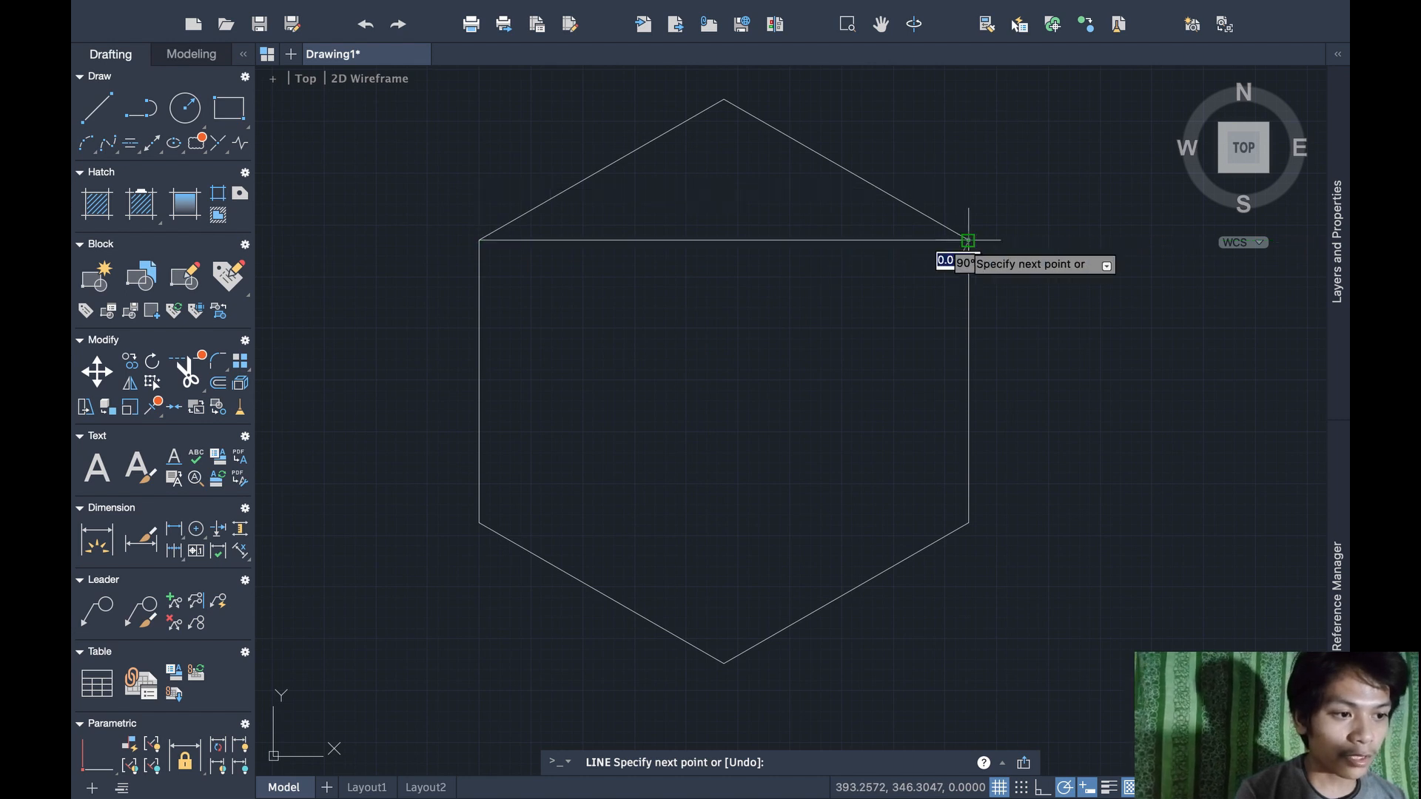
{"action": "key", "text": "Escape"}
Draw a vertical line through the hexagon from its top vertex to its bottom vertex
{"action": "type", "text": "line"}
{"action": "key", "text": "Return"}
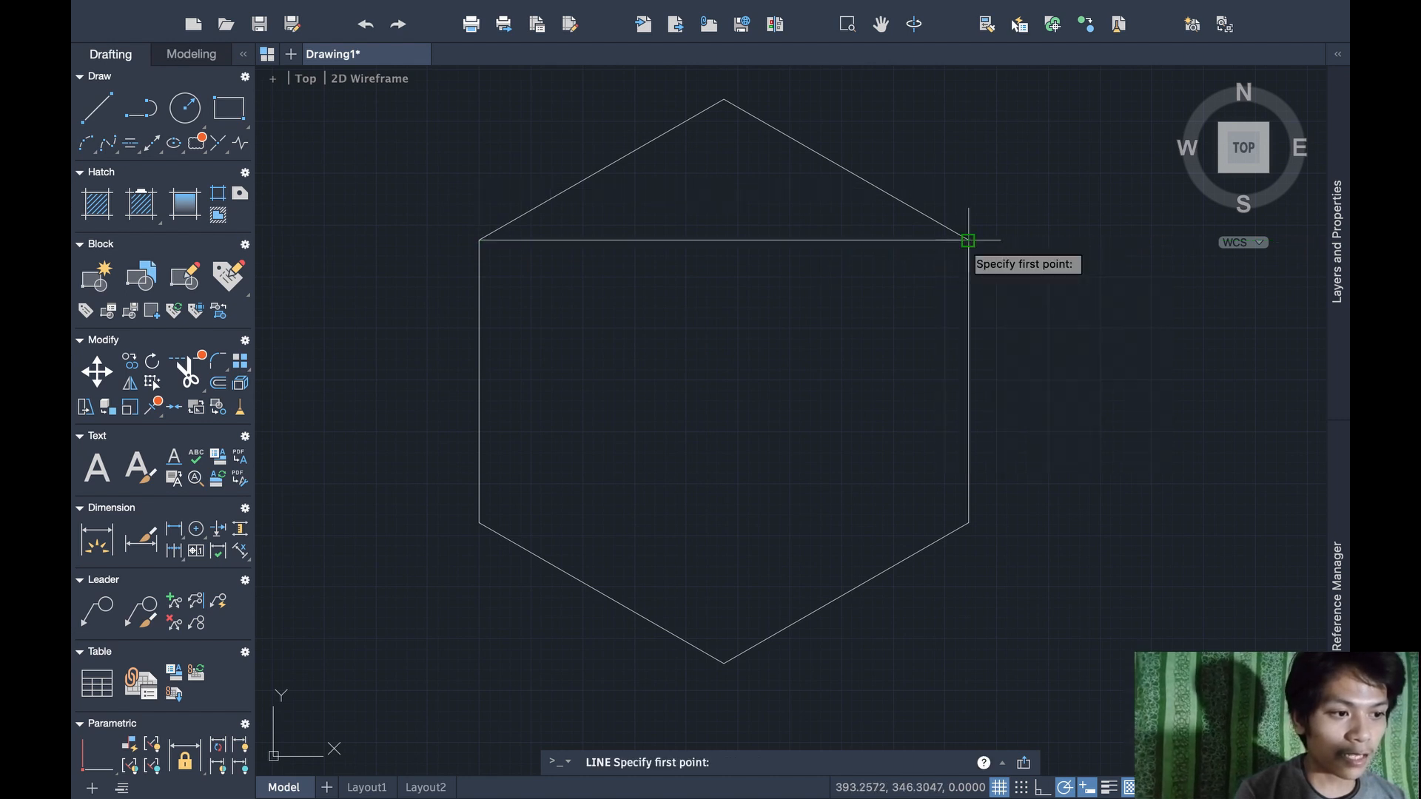
{"action": "left_click", "coordinate": [724, 99]}
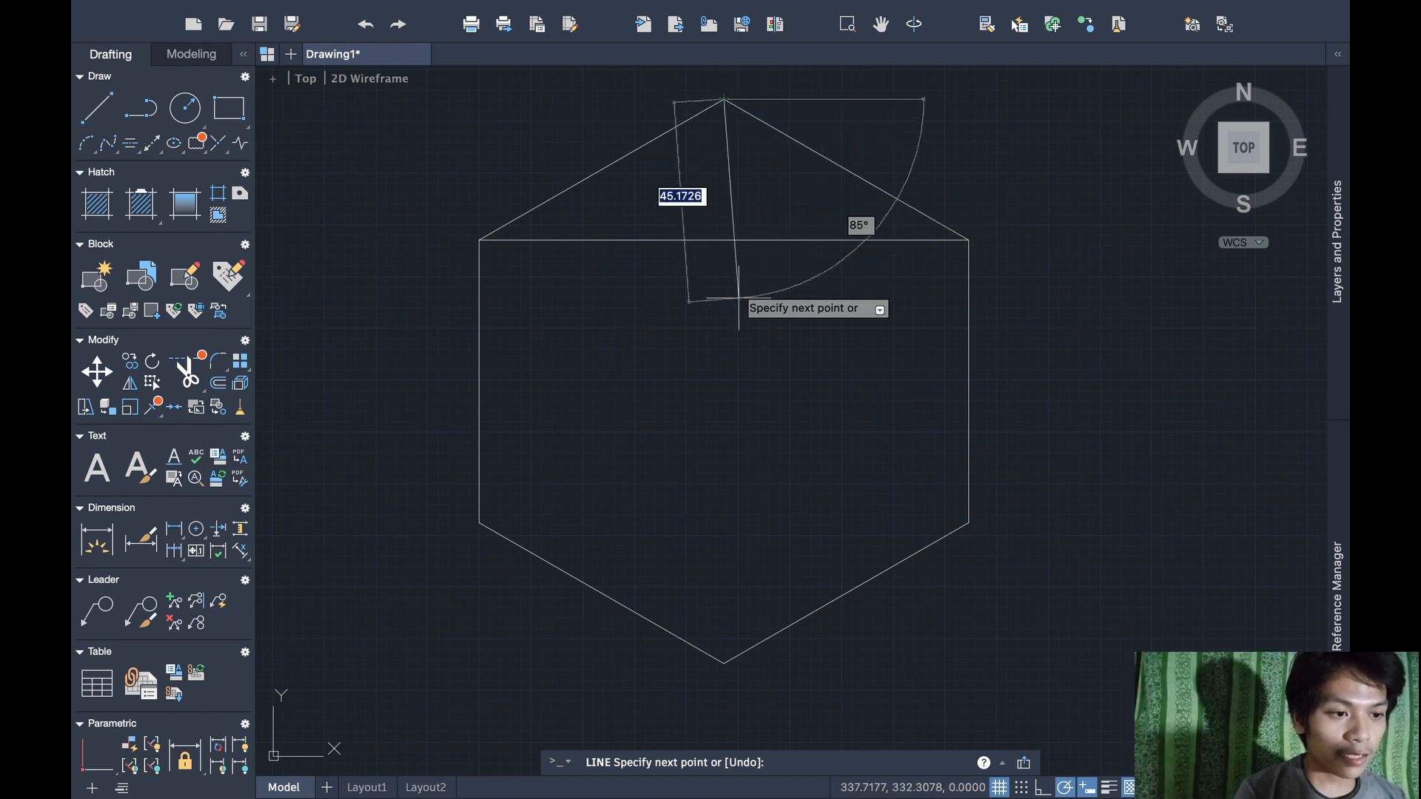
{"action": "left_click", "coordinate": [724, 663]}
{"action": "key", "text": "Return"}
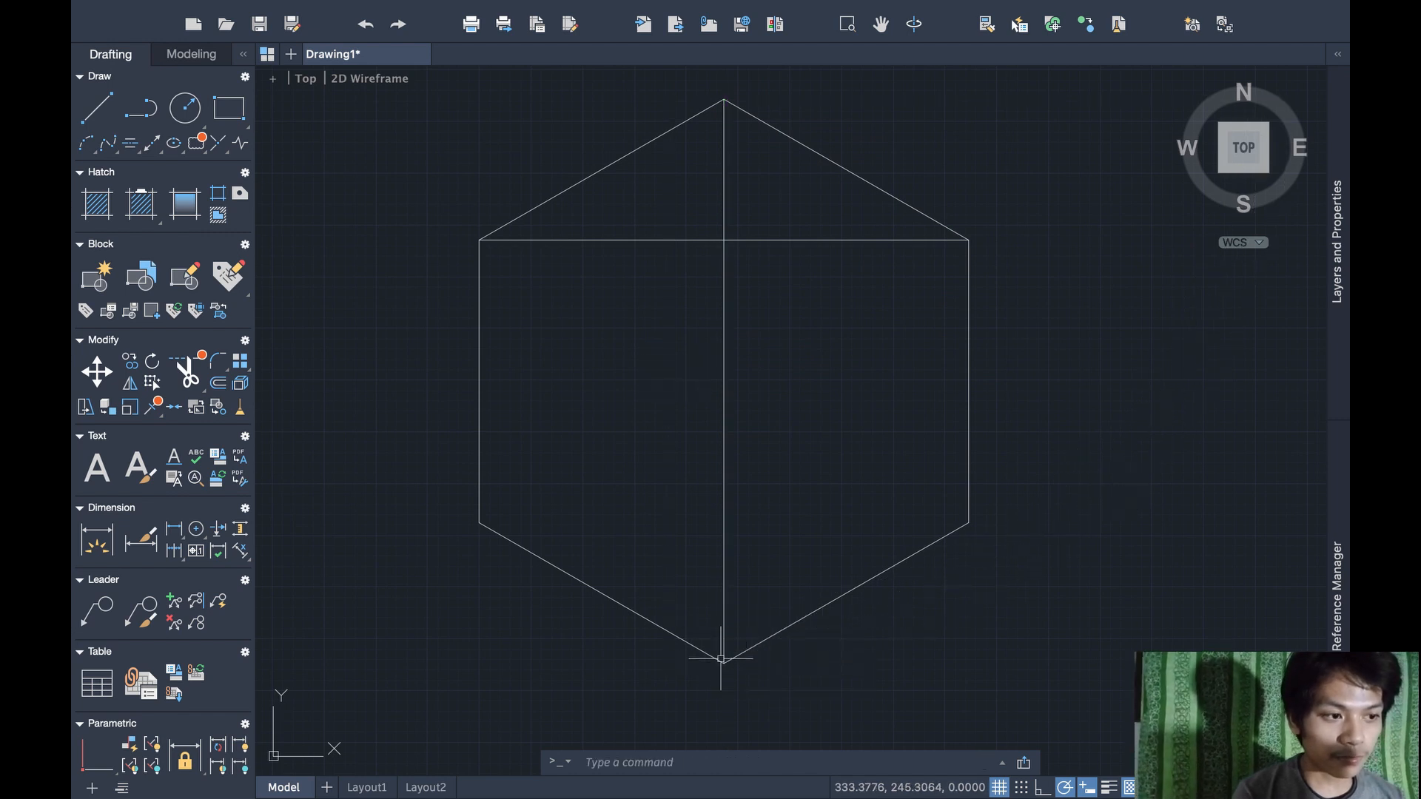
Draw a vertical line from the midpoint of the hexagon's lower-right side up to the midpoint of its upper-right side
{"action": "type", "text": "li"}
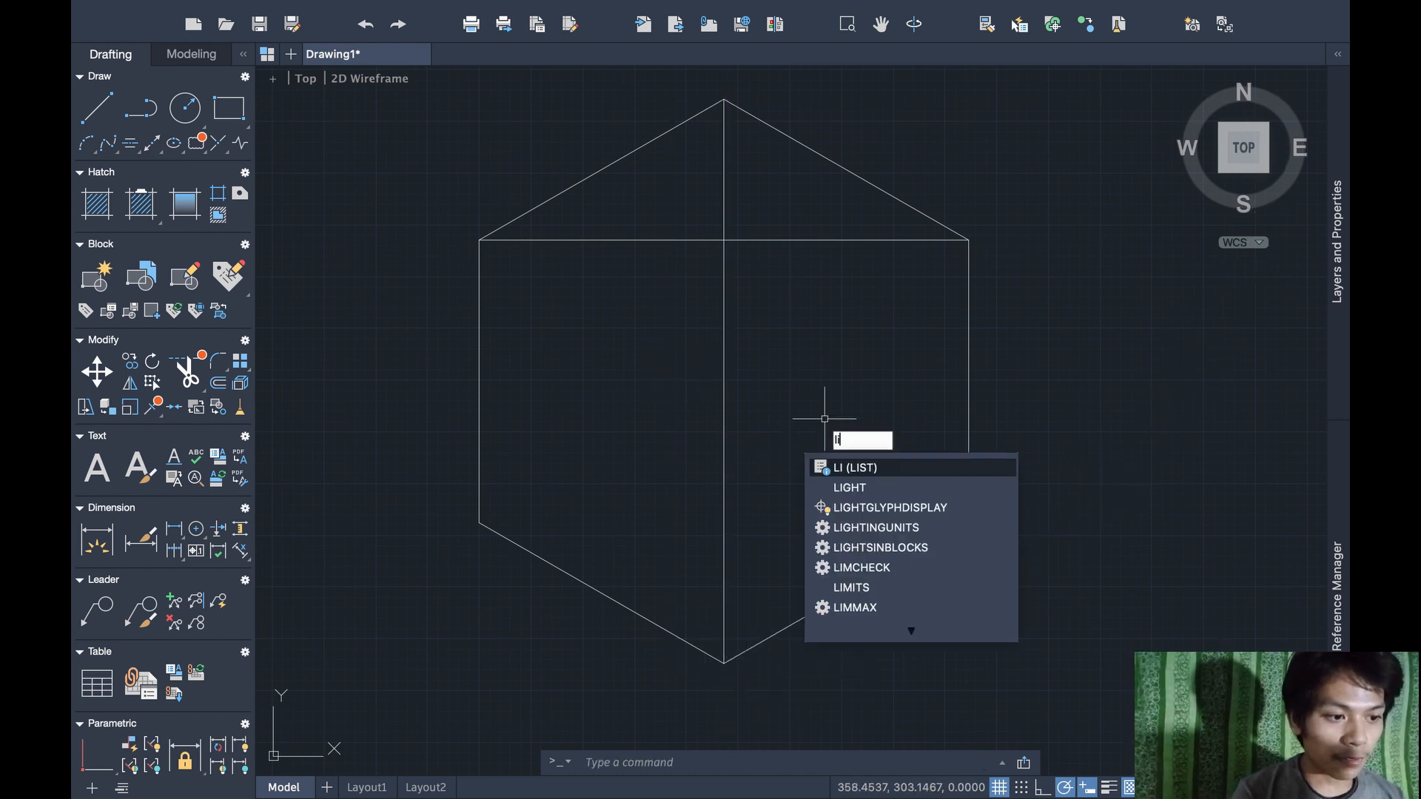
{"action": "type", "text": "ne"}
{"action": "key", "text": "Return"}
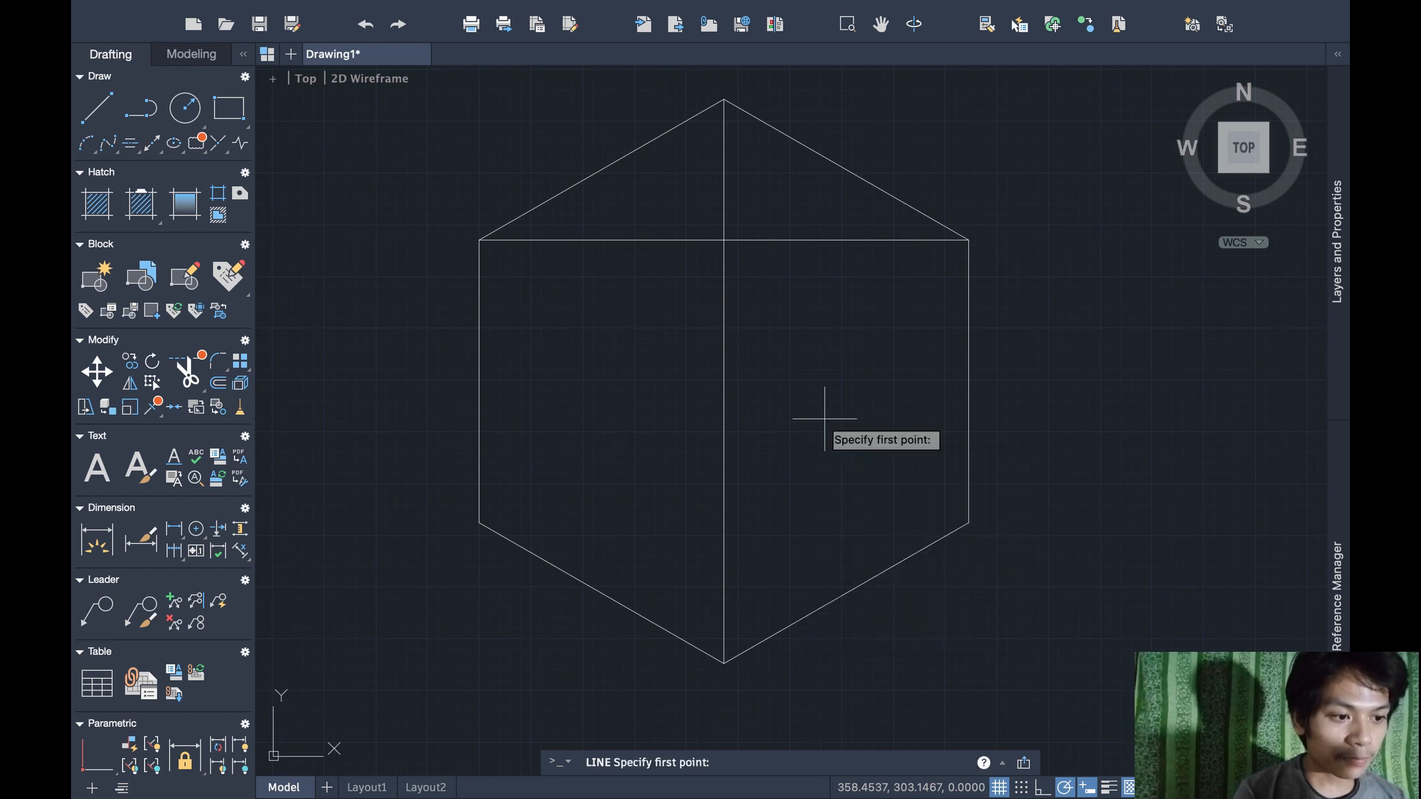
{"action": "left_click", "coordinate": [845, 592]}
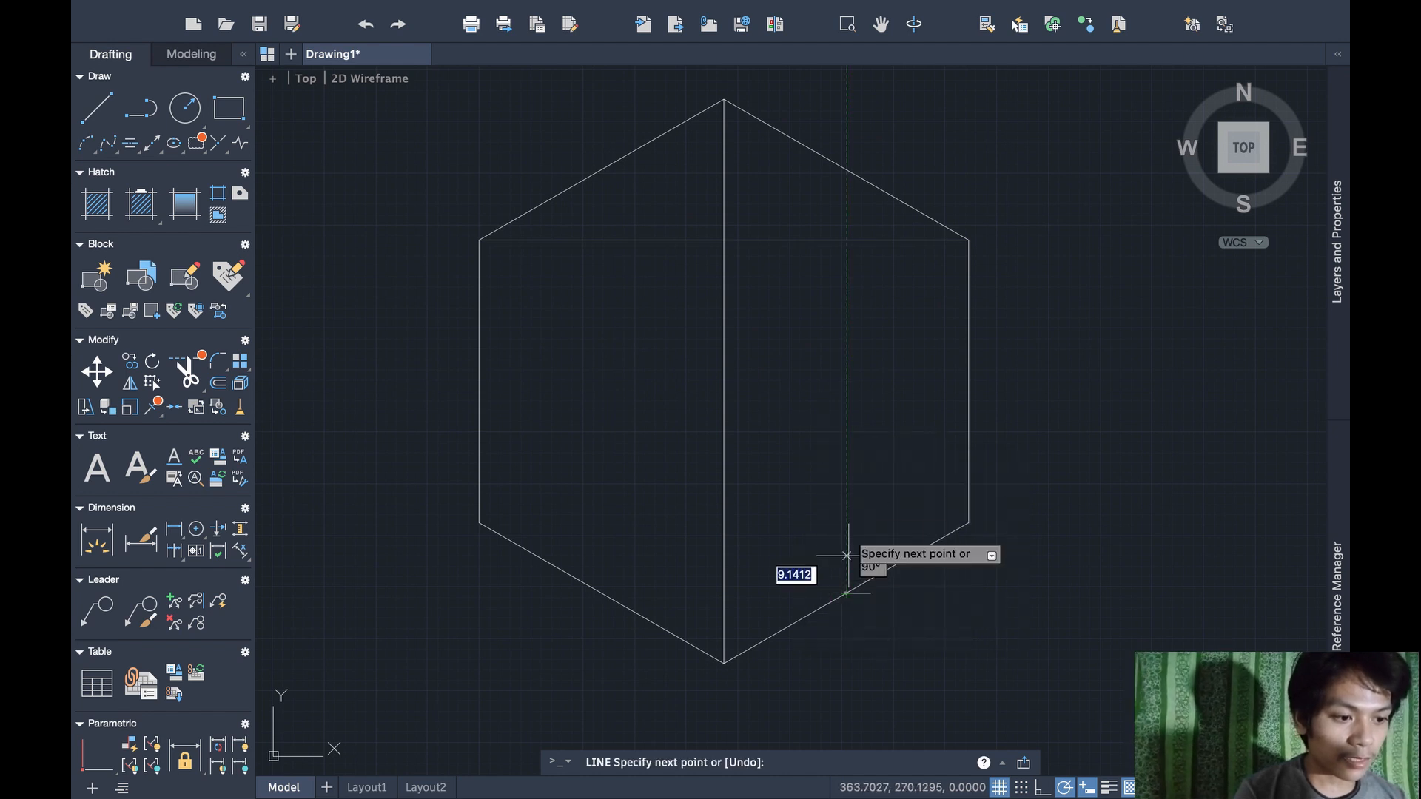
{"action": "left_click", "coordinate": [844, 171]}
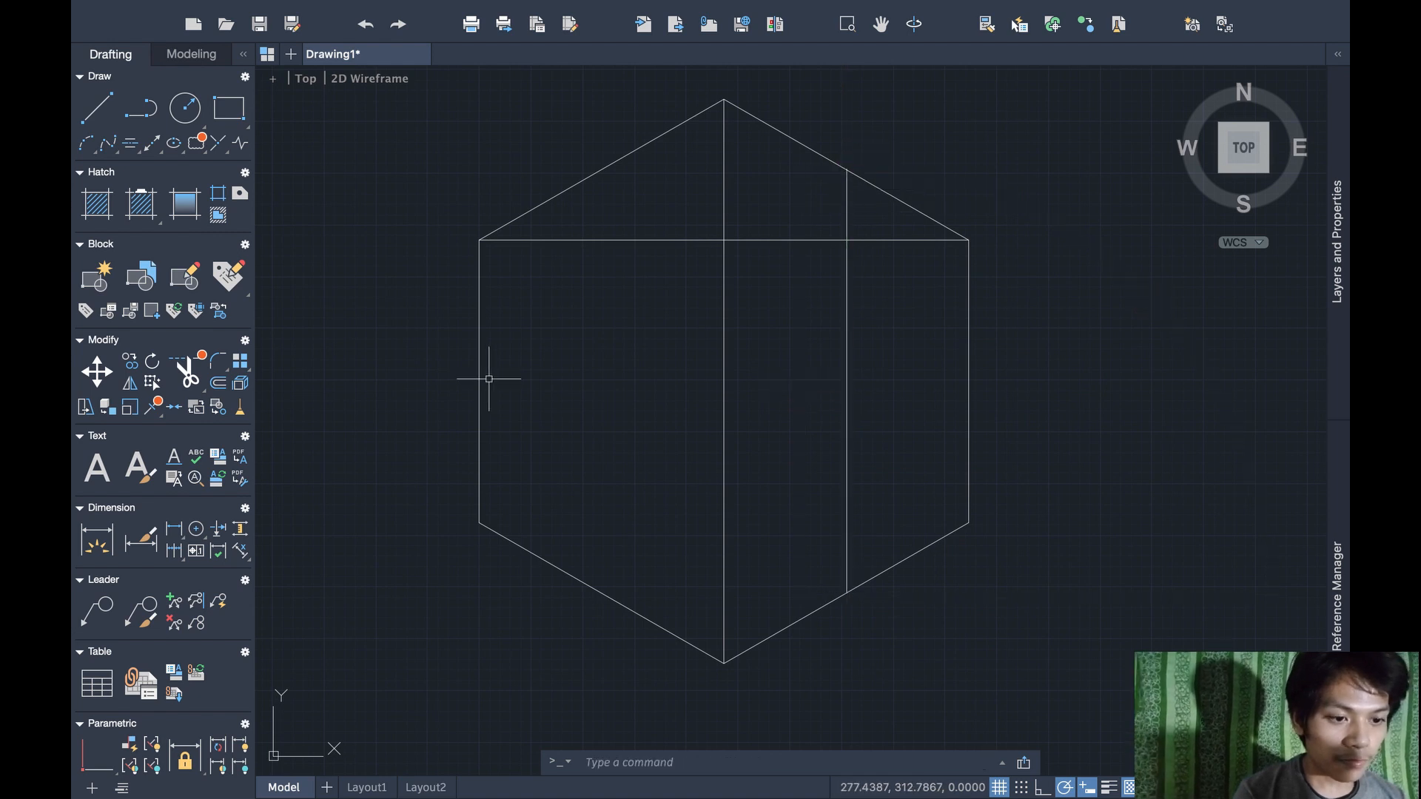
Draw a vertical line from the midpoint of the hexagon's lower-left side up to the midpoint of its upper-left side
{"action": "type", "text": "line"}
{"action": "key", "text": "Return"}
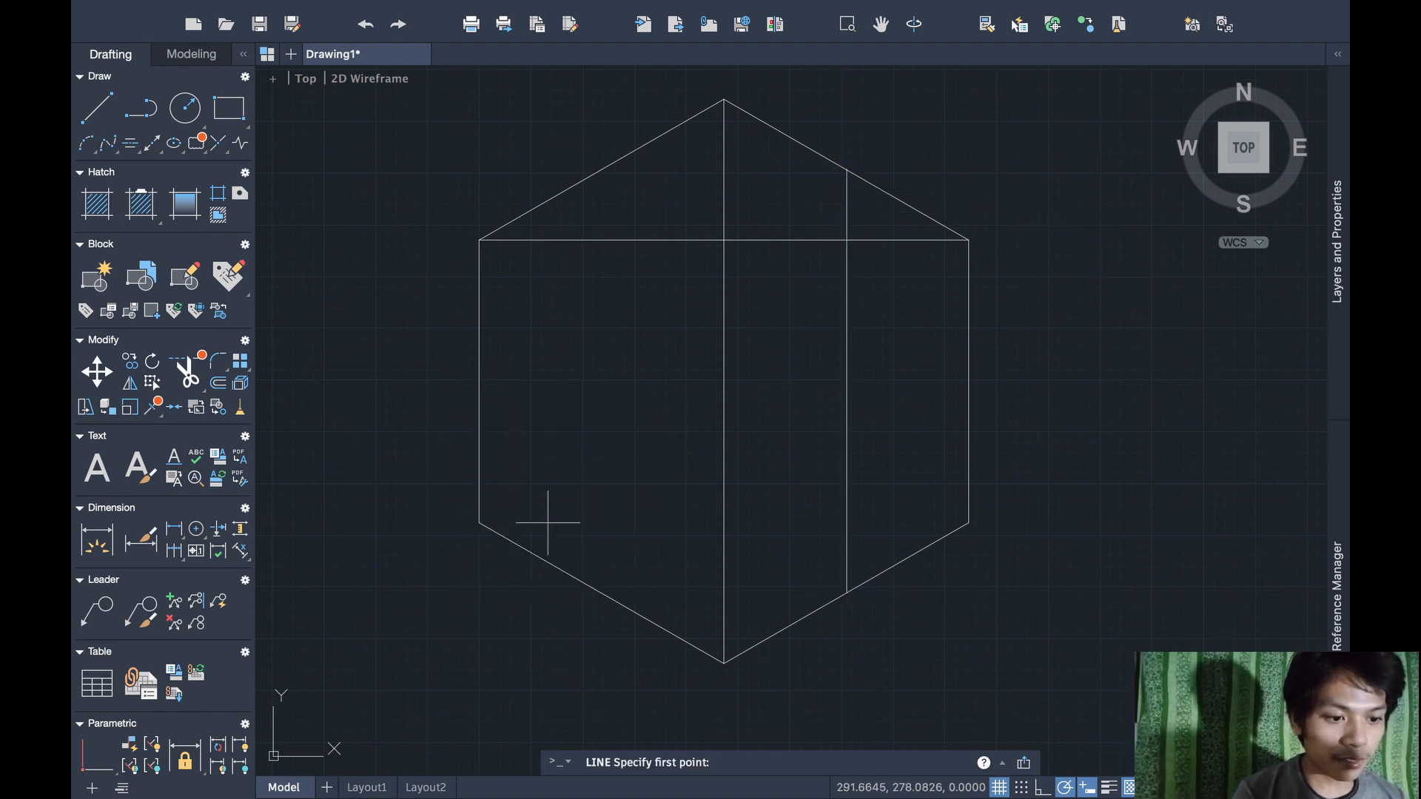
{"action": "left_click", "coordinate": [601, 592]}
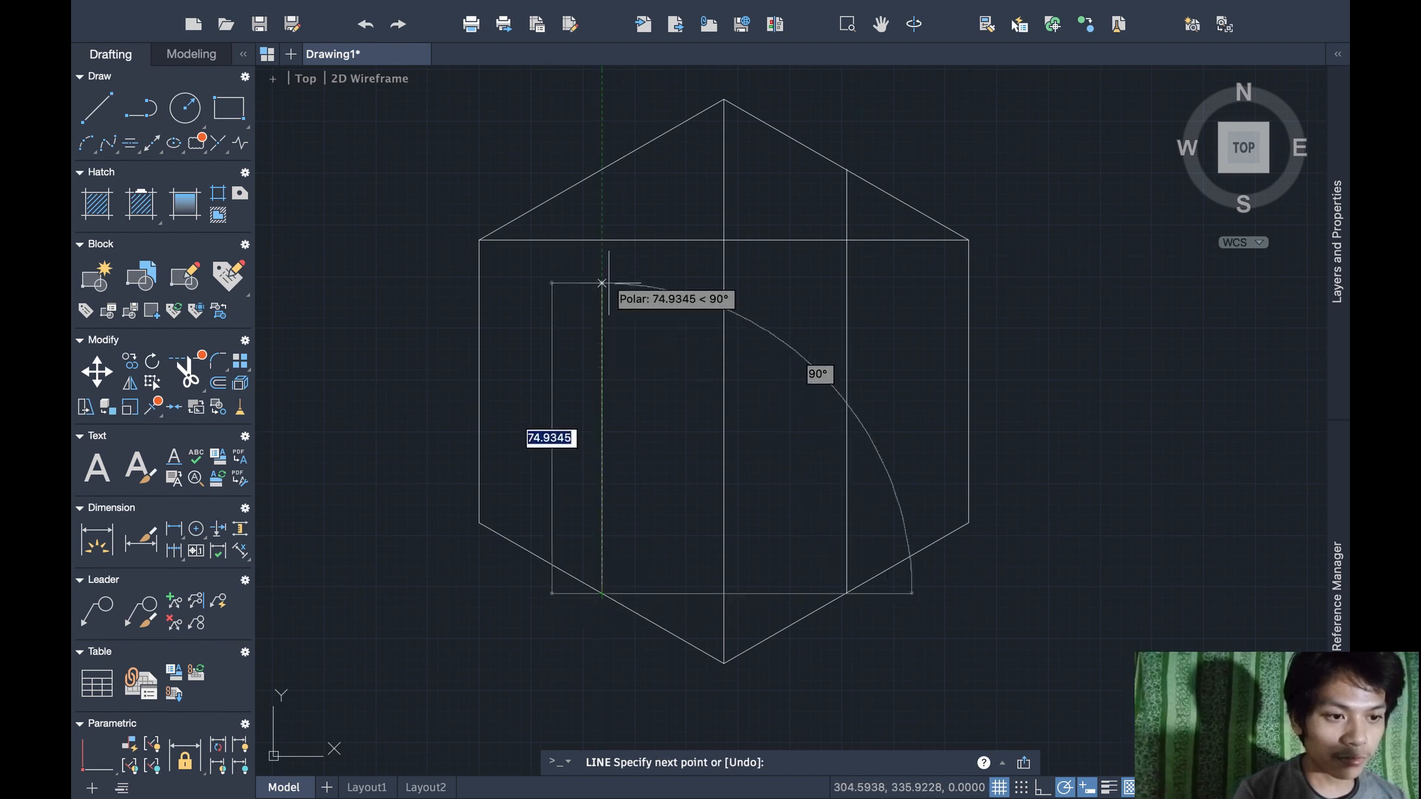
{"action": "left_click", "coordinate": [602, 170]}
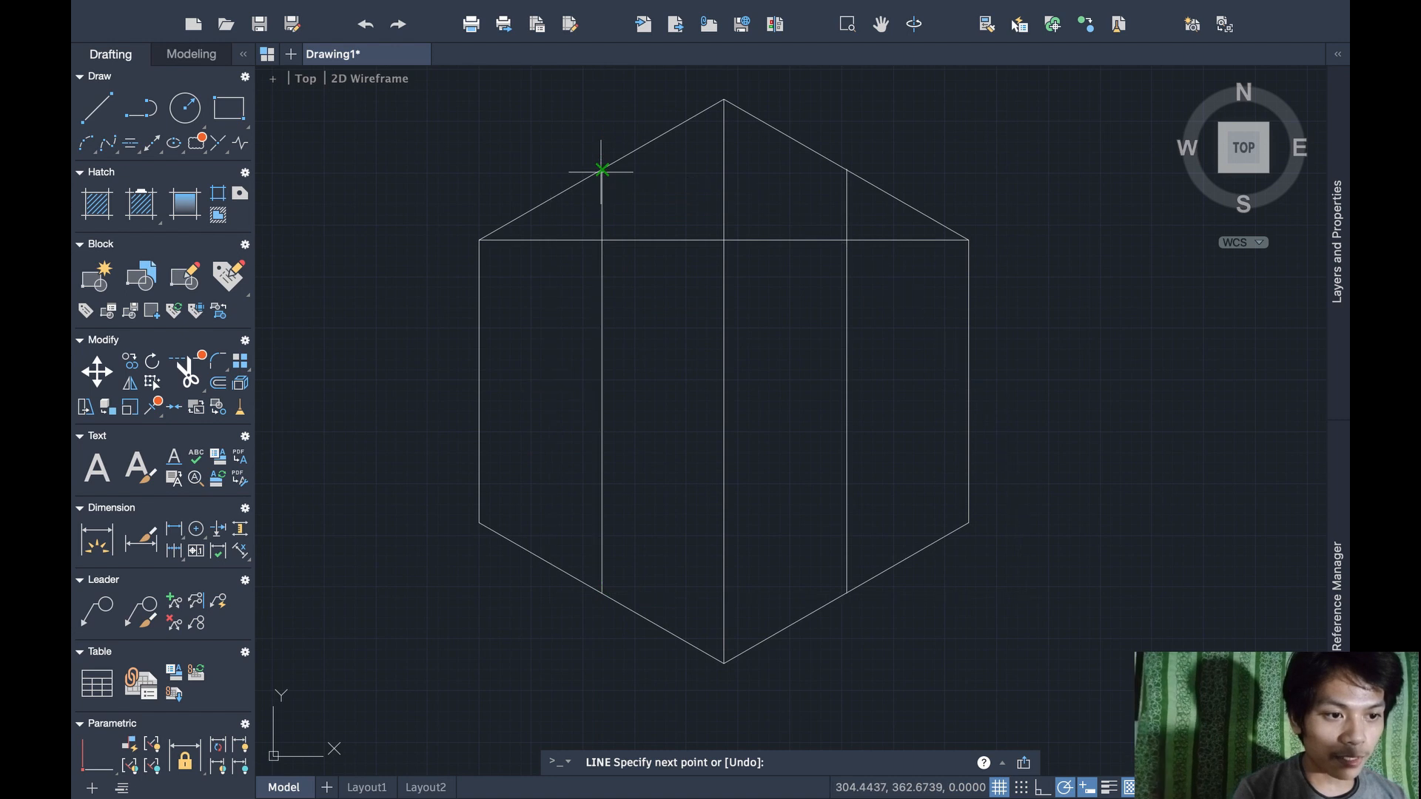
{"action": "key", "text": "Escape"}
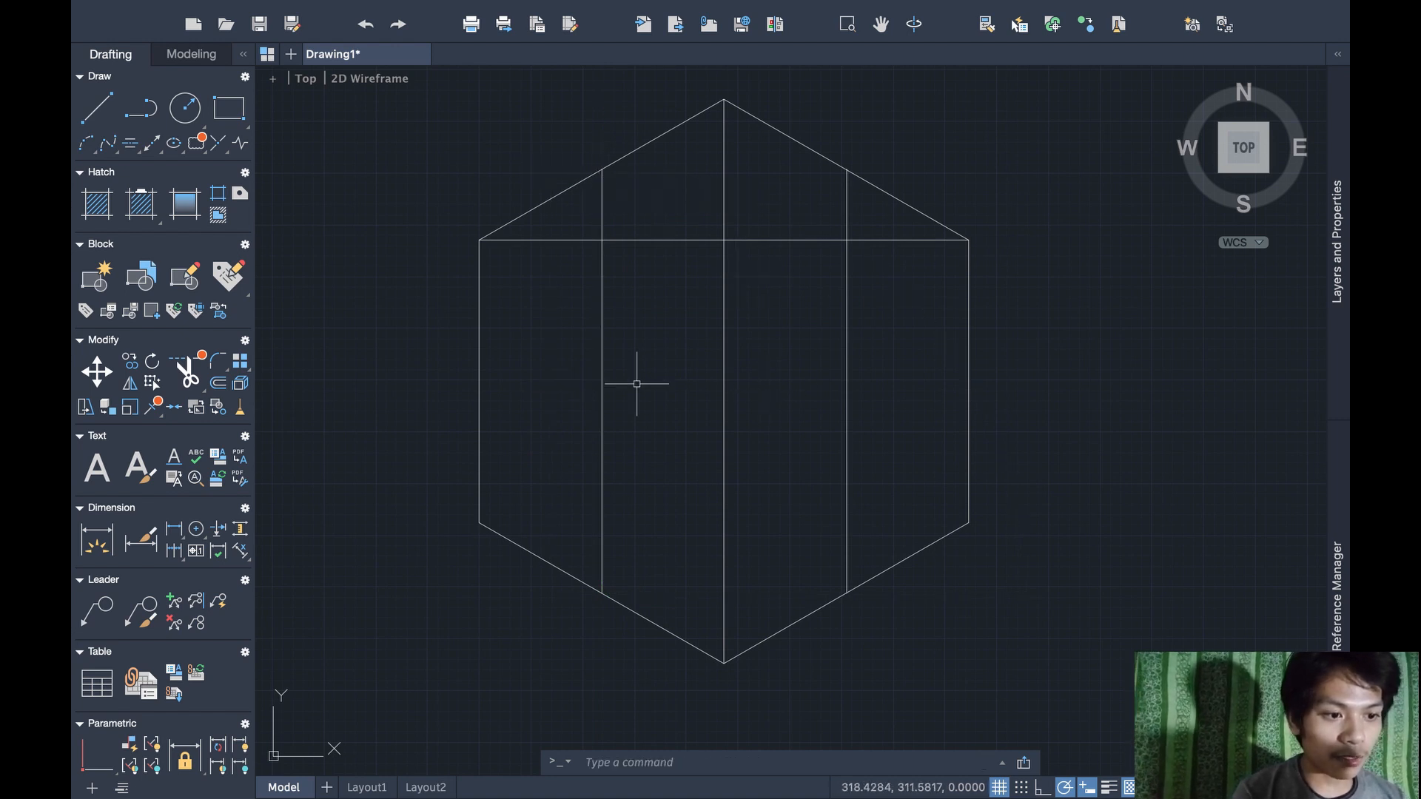
Draw a circle centred where the horizontal and middle vertical lines cross, with its radius reaching the right vertical line's intersection with the horizontal
{"action": "type", "text": "ci"}
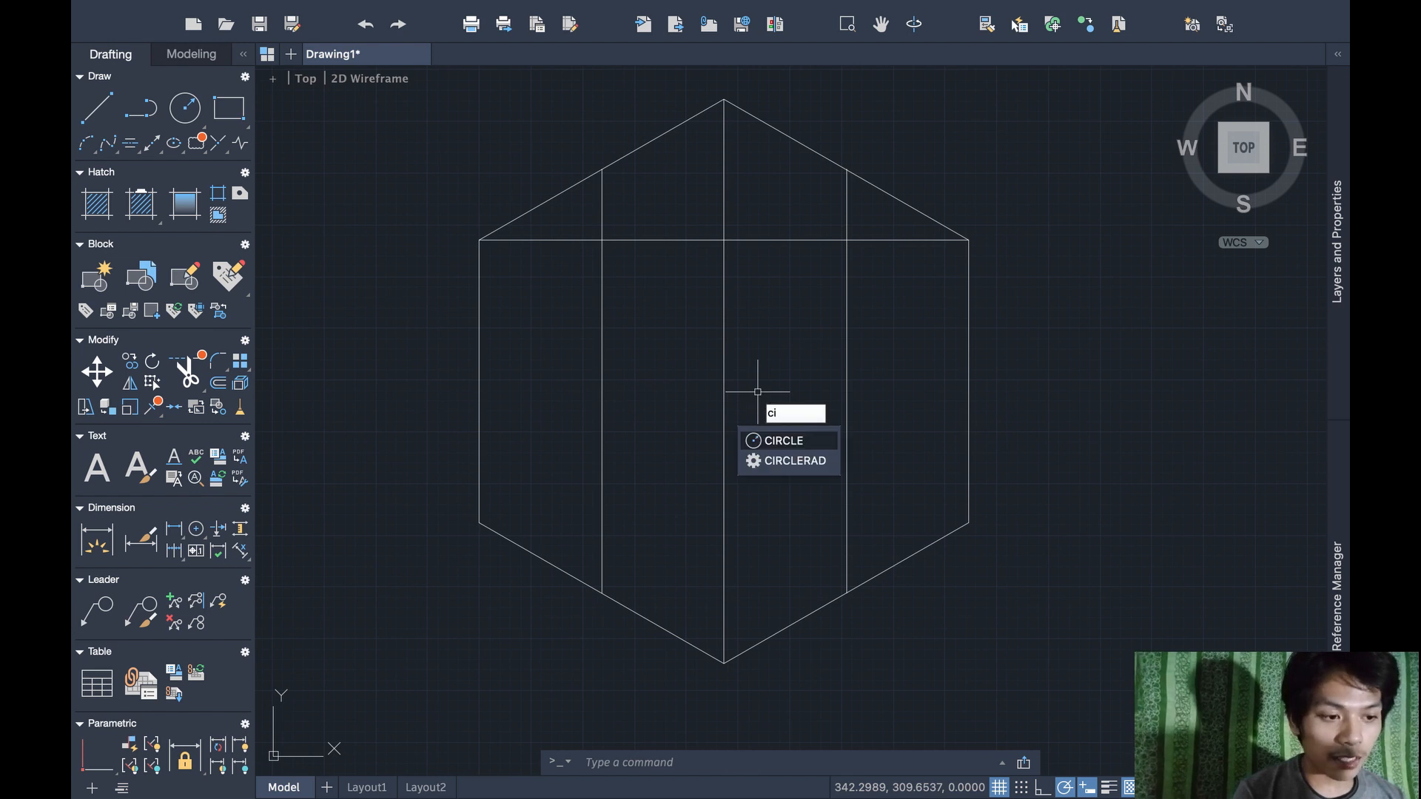
{"action": "key", "text": "Return"}
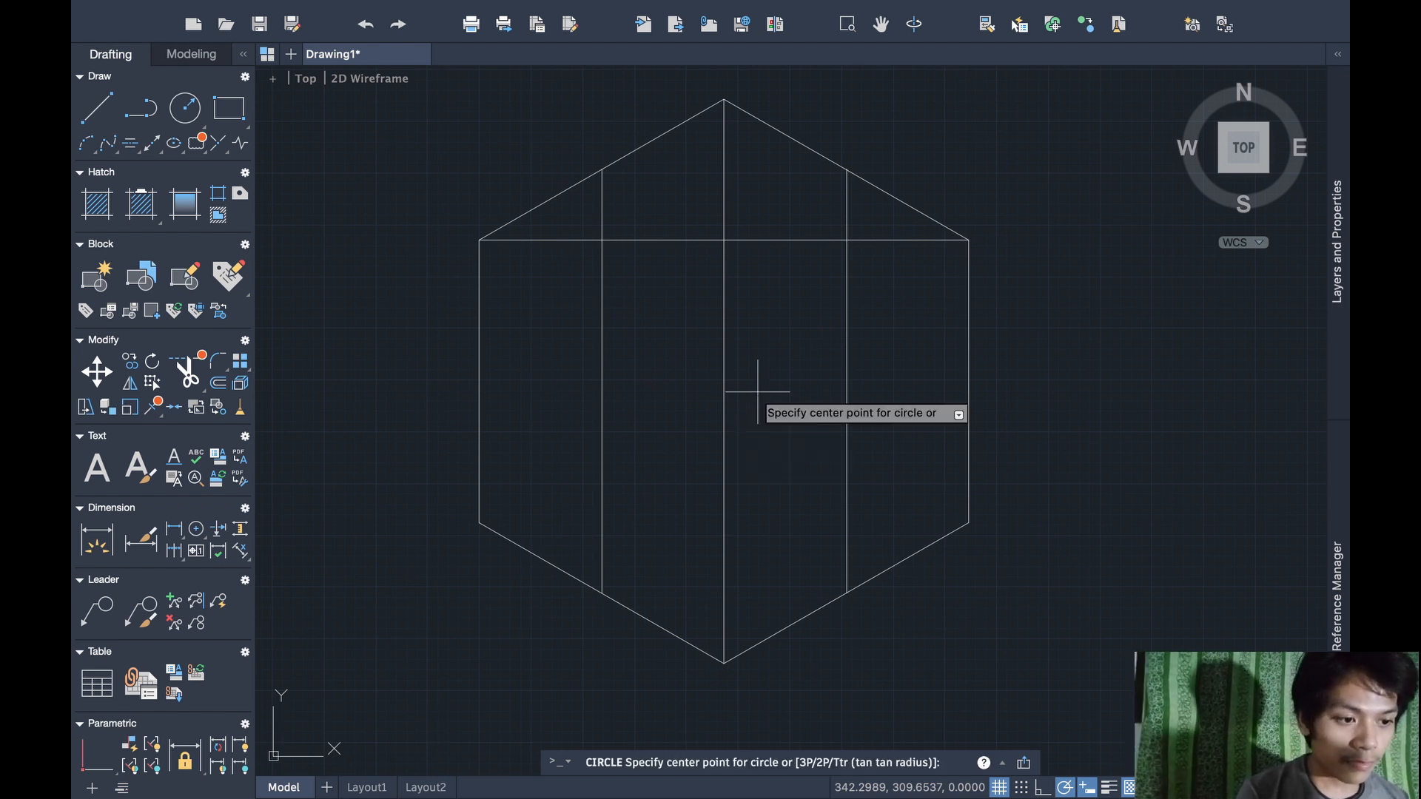
{"action": "left_click", "coordinate": [724, 239]}
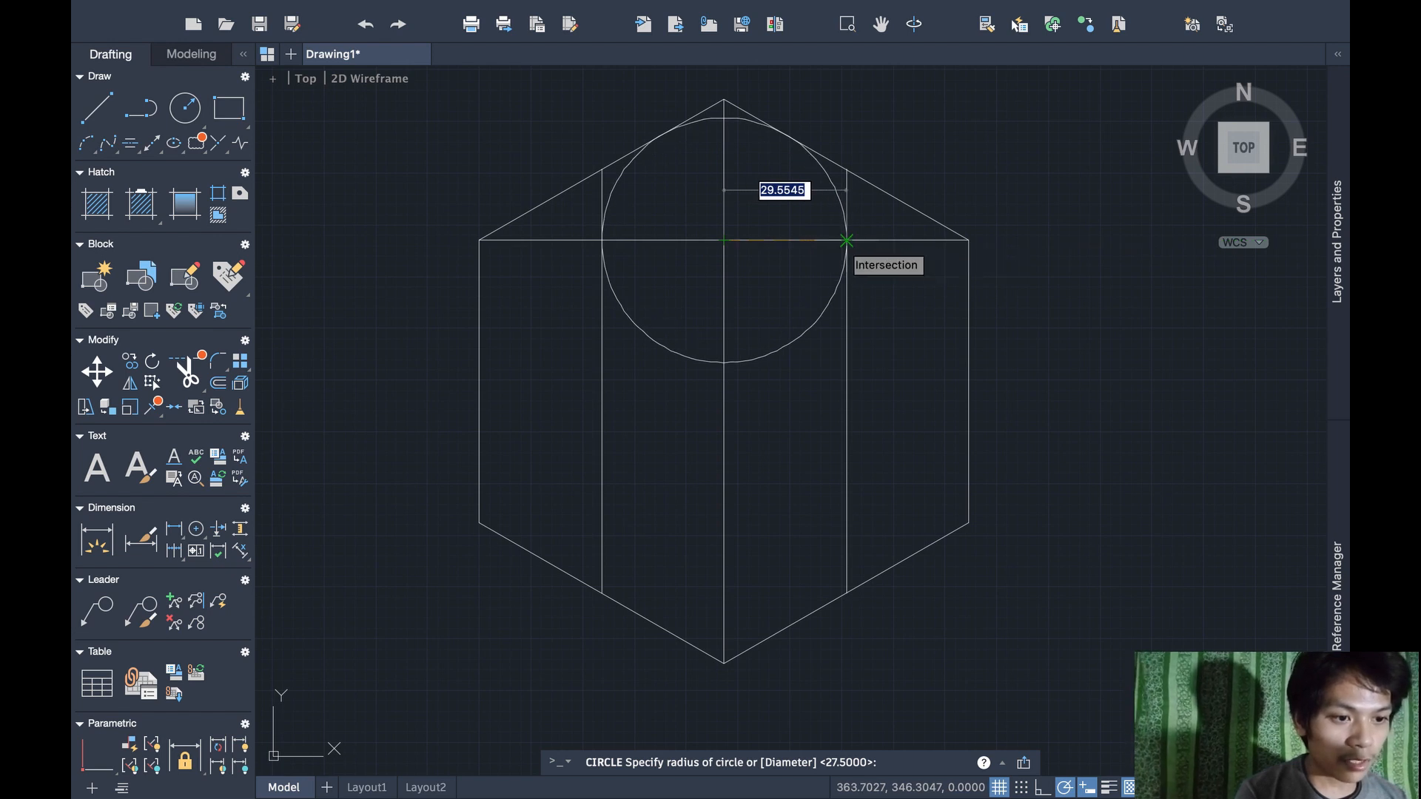
{"action": "left_click", "coordinate": [847, 240]}
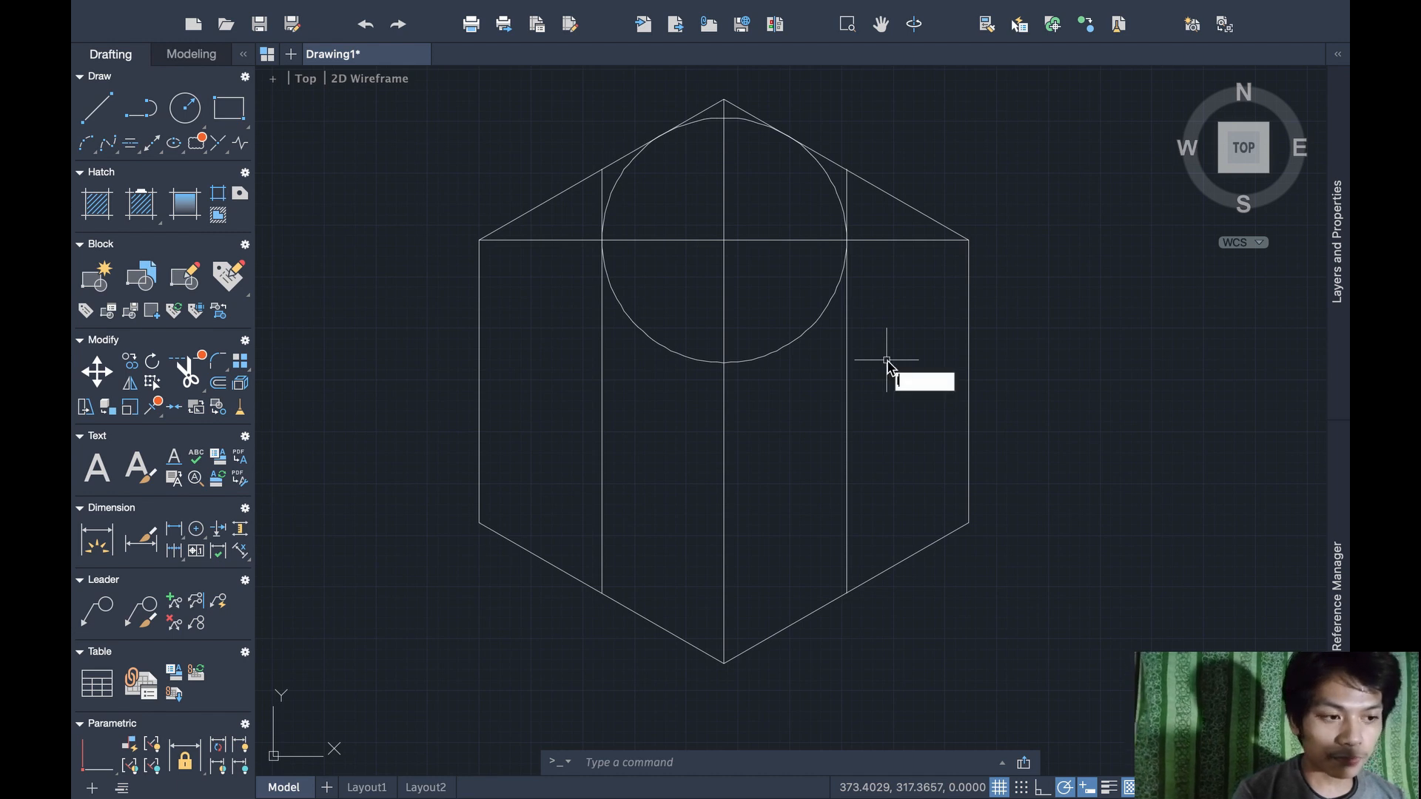
Draw a diagonal line from the hexagon's upper-right vertex to its lower-left vertex
{"action": "type", "text": "line"}
{"action": "key", "text": "Return"}
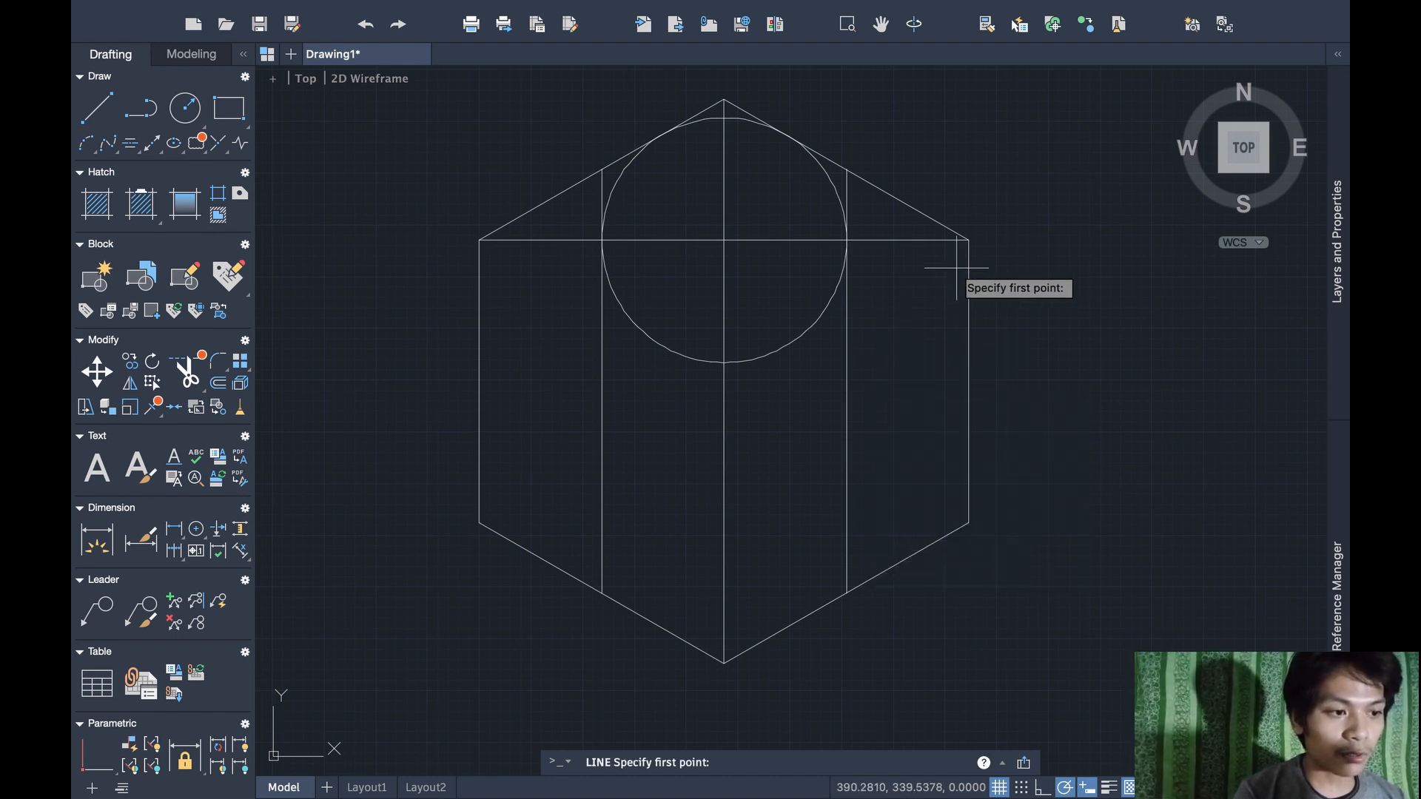
{"action": "left_click", "coordinate": [968, 240]}
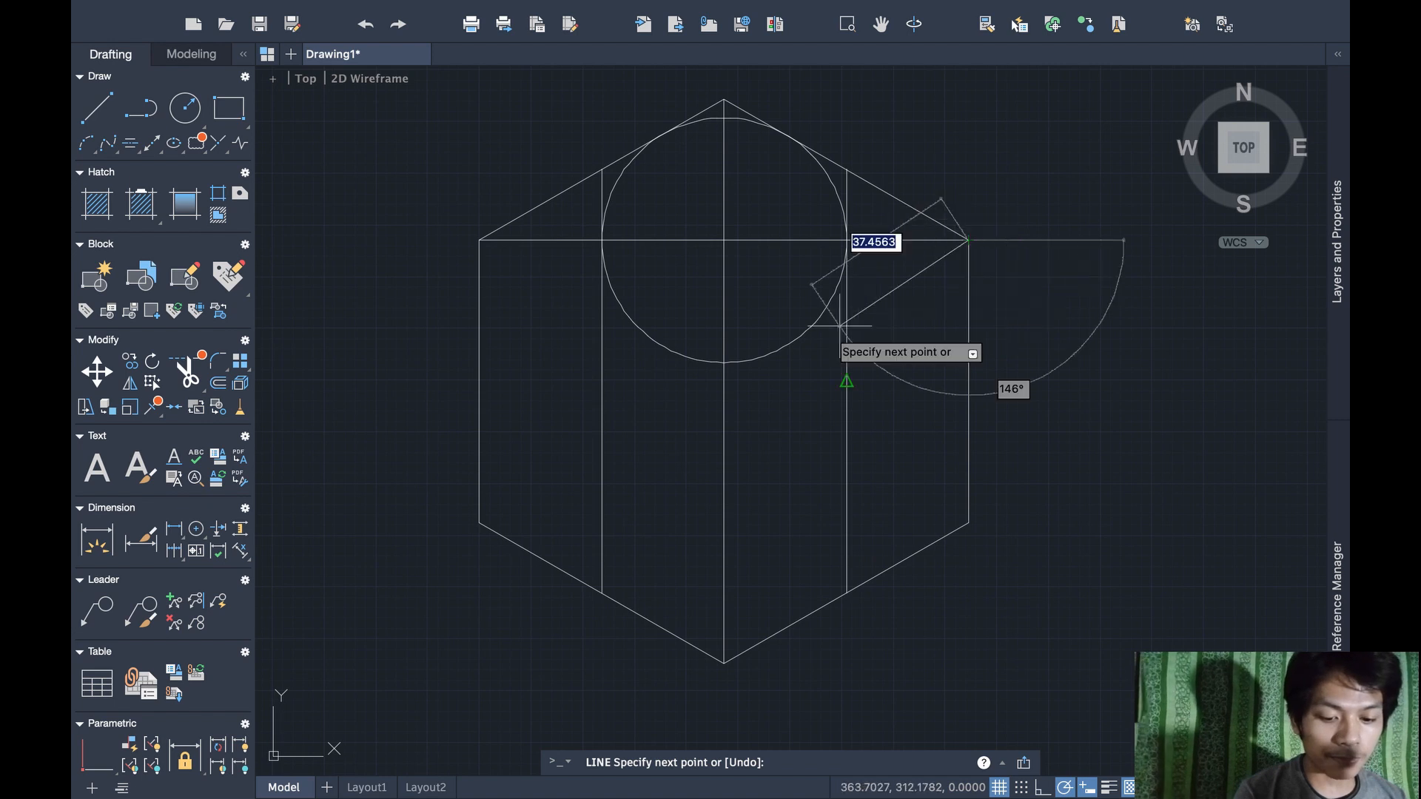
{"action": "left_click", "coordinate": [479, 522]}
{"action": "key", "text": "Return"}
Draw a diagonal line from the hexagon's upper-left vertex to its lower-right vertex
{"action": "type", "text": "line"}
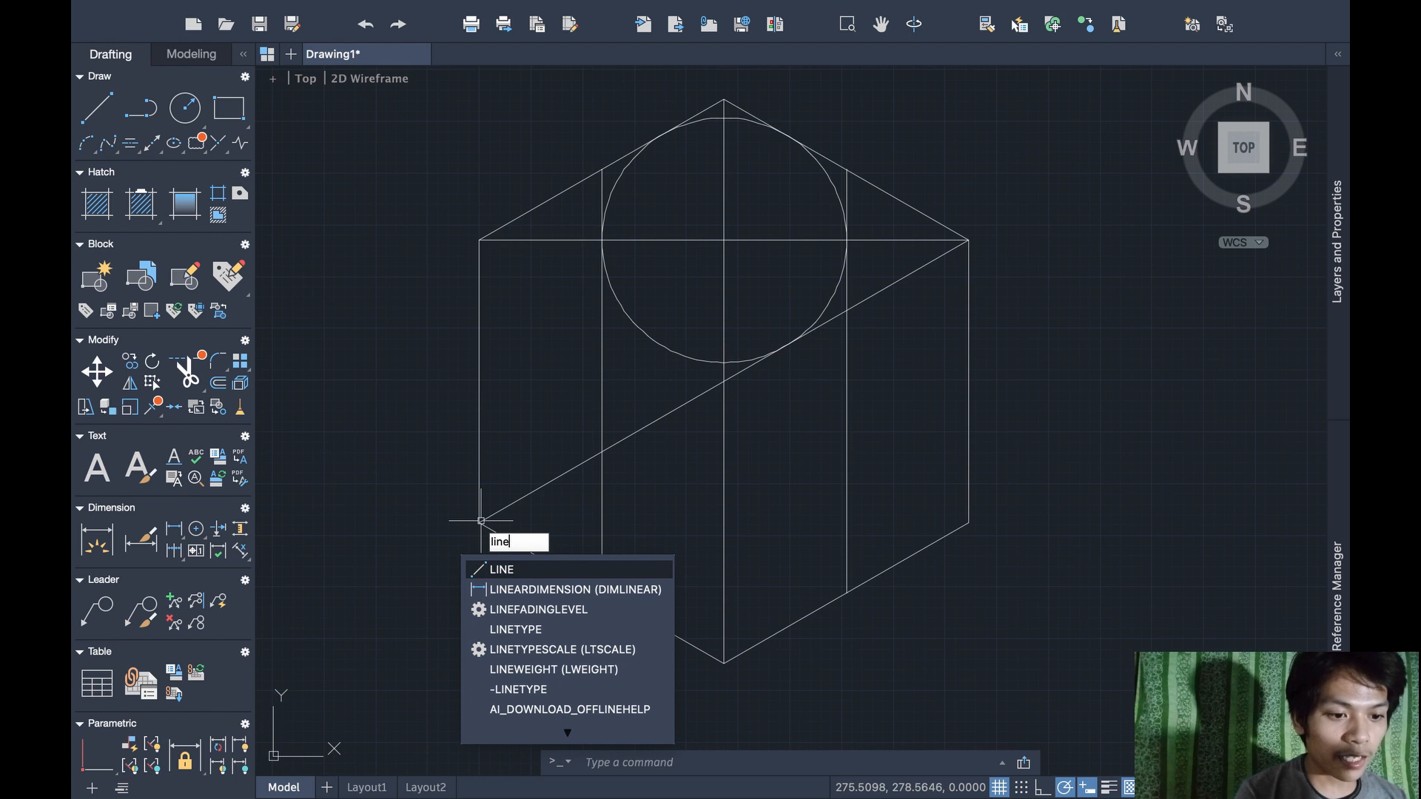
{"action": "key", "text": "Return"}
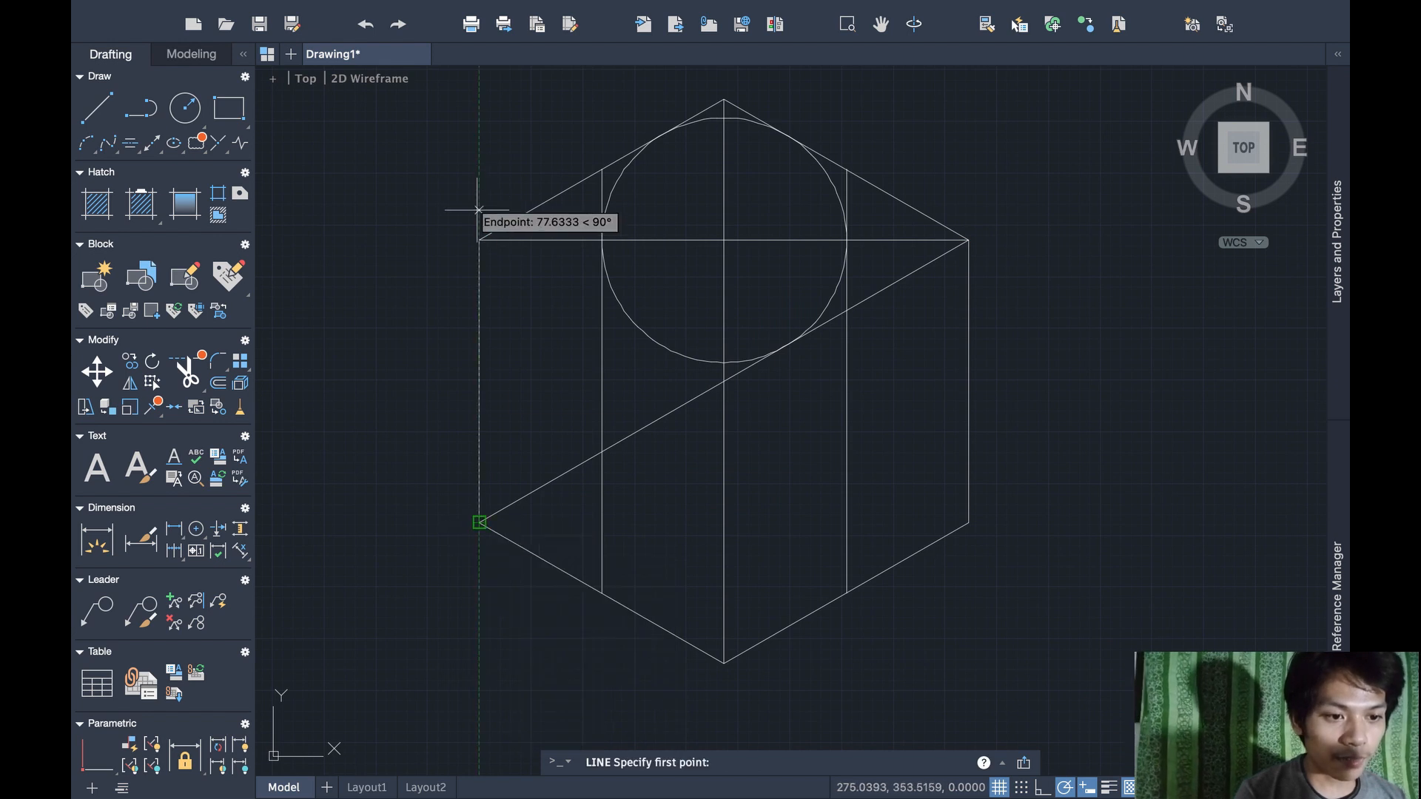
{"action": "left_click", "coordinate": [480, 239]}
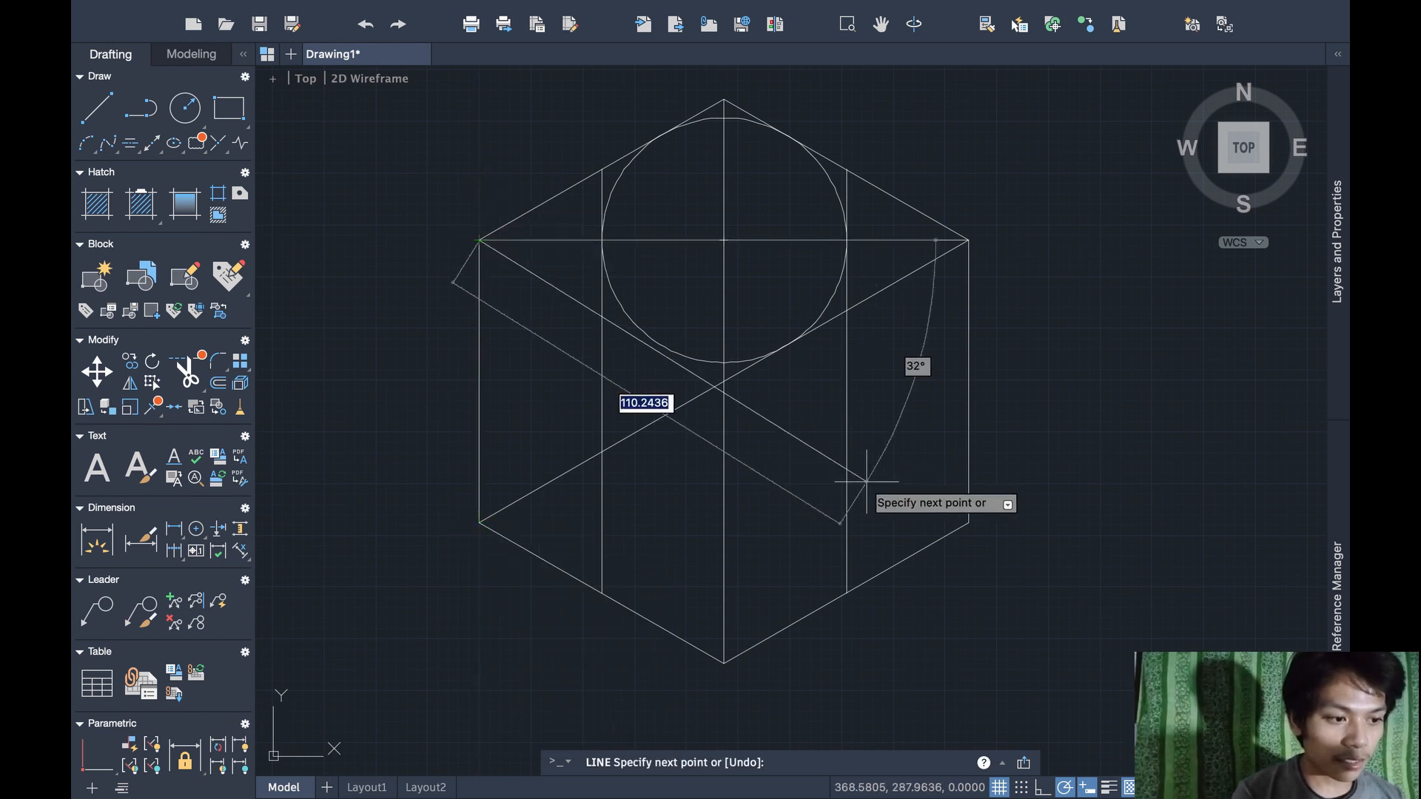
{"action": "left_click", "coordinate": [968, 522]}
{"action": "key", "text": "Escape"}
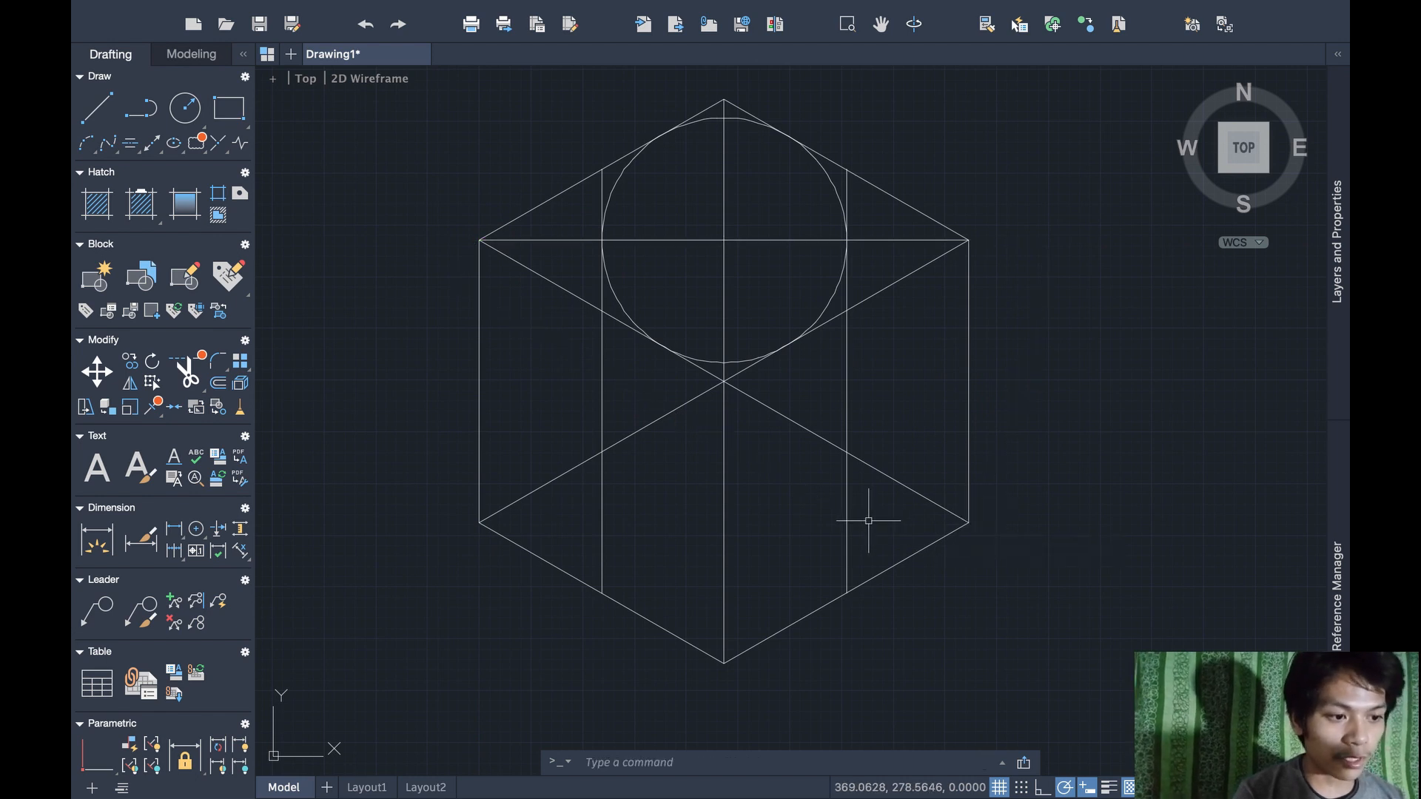
Draw a second circle of about 29.5 radius, centred where the descending diagonal crosses the right vertical line
{"action": "type", "text": "ci"}
{"action": "key", "text": "Return"}
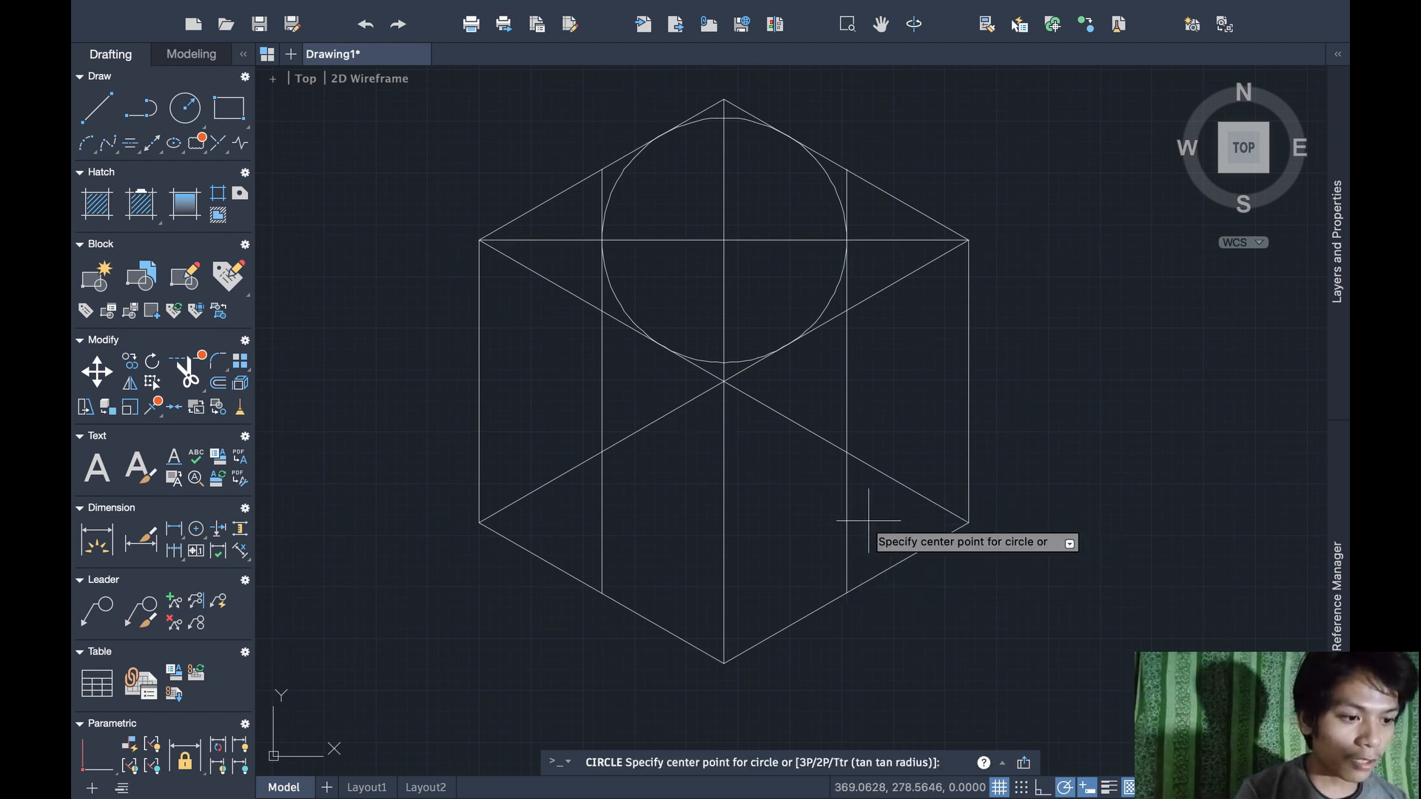
{"action": "left_click", "coordinate": [846, 451]}
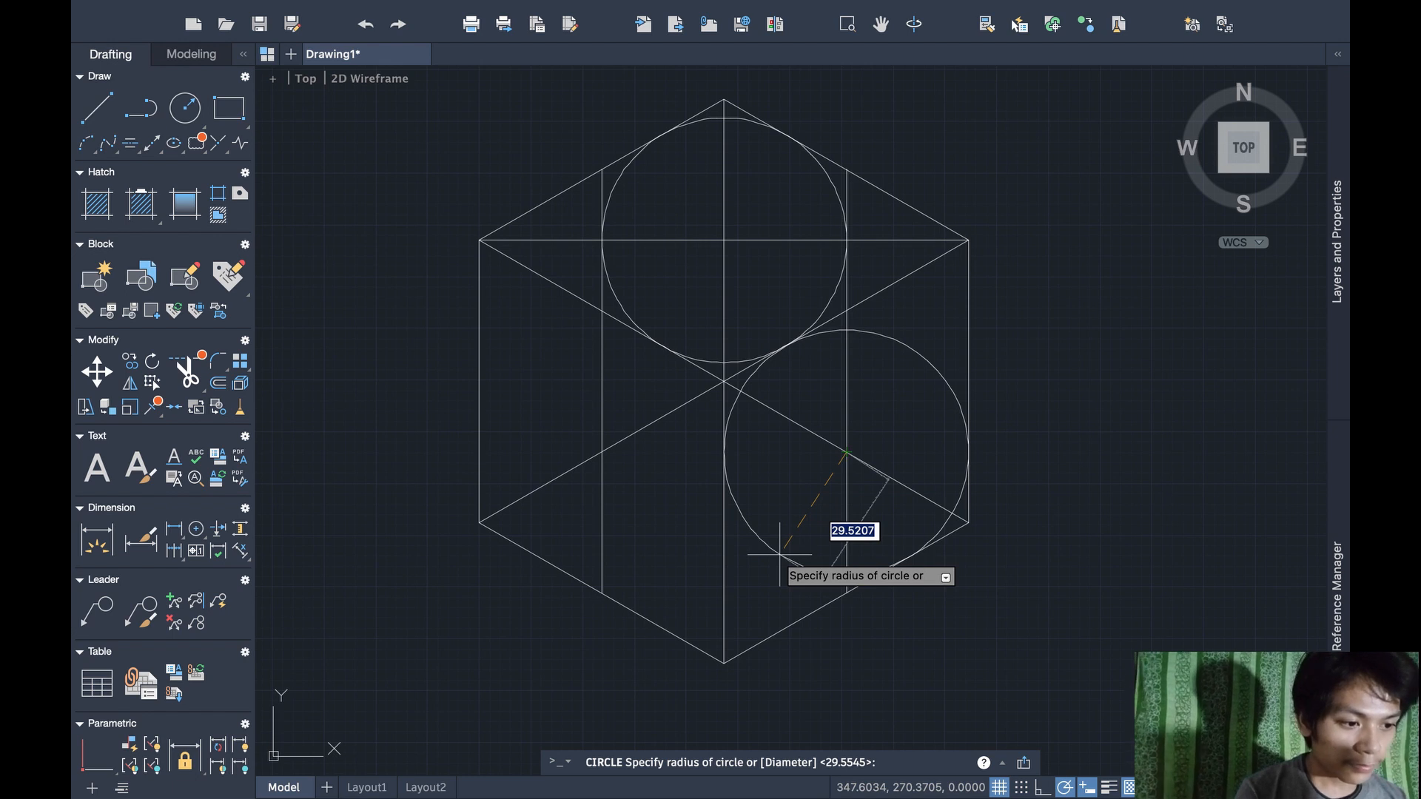
{"action": "left_click", "coordinate": [780, 554]}
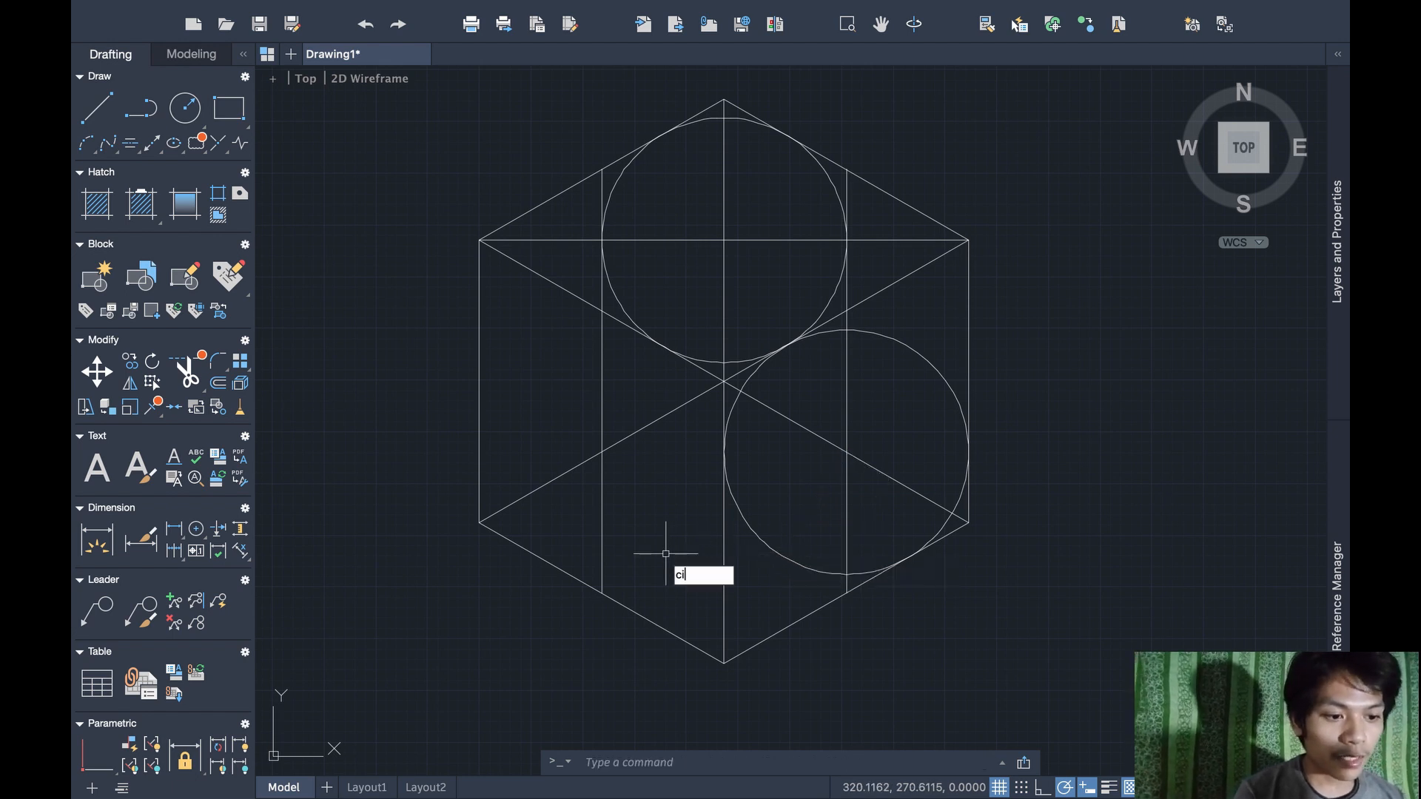
Draw a third circle of about 29.5 radius, centred where the ascending diagonal crosses the left vertical line
{"action": "key", "text": "Return"}
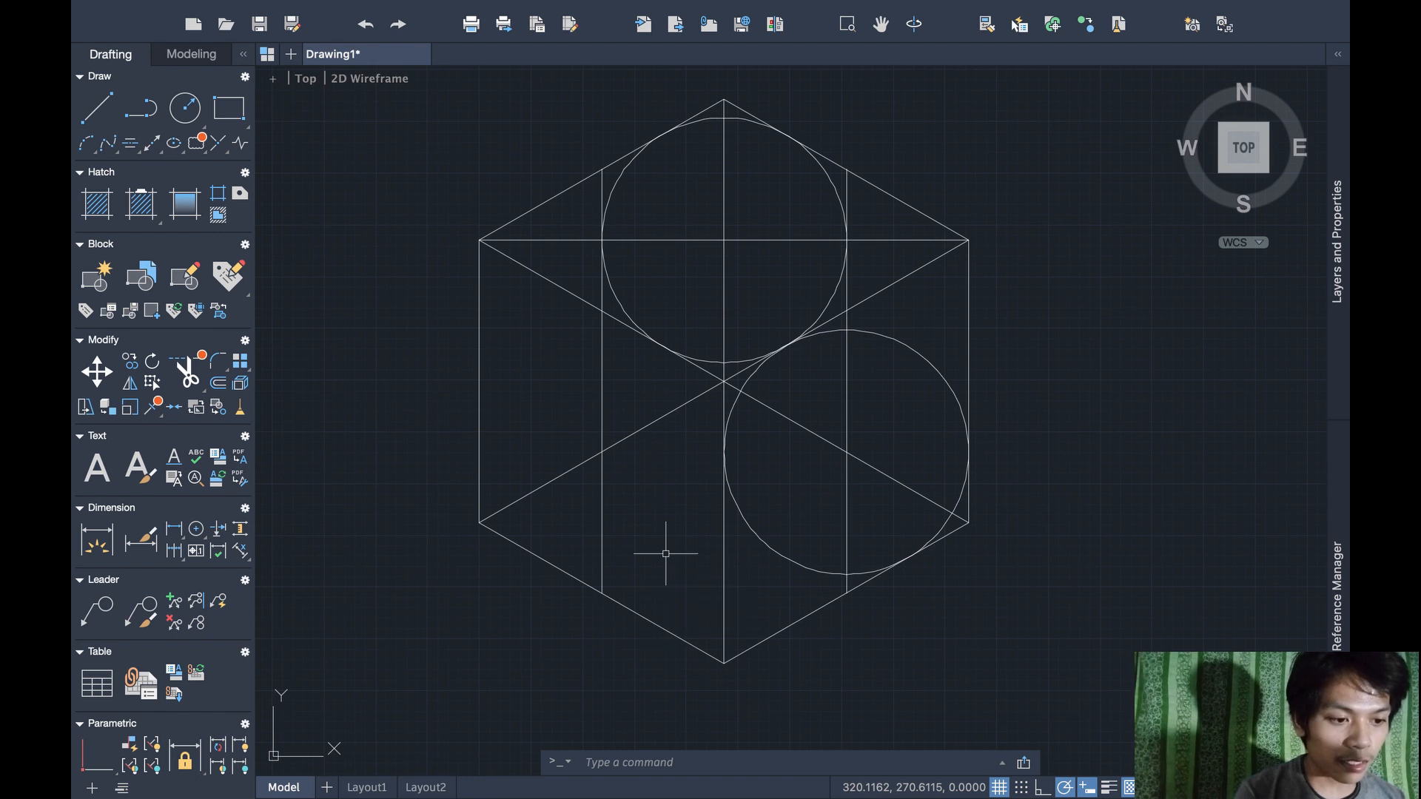
{"action": "left_click", "coordinate": [602, 452]}
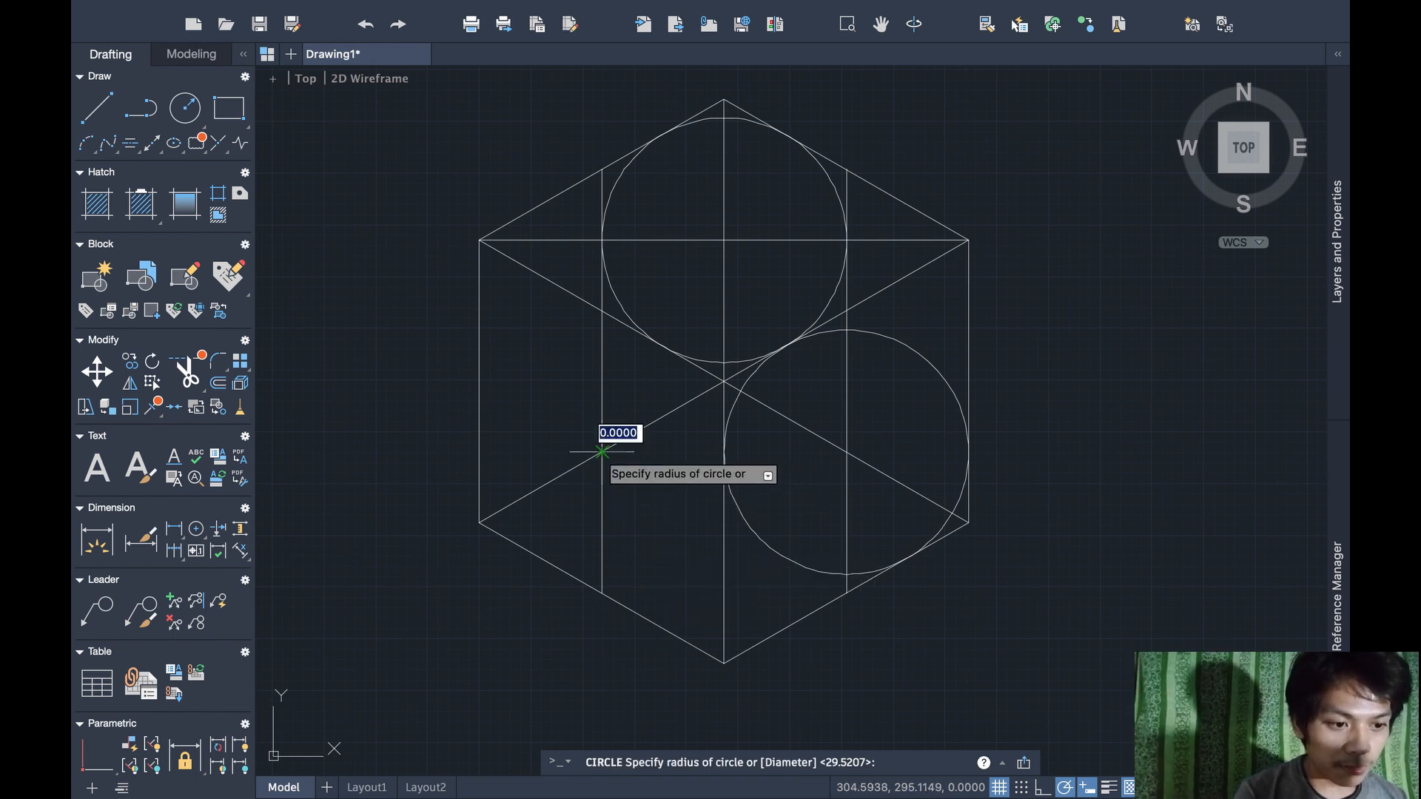
{"action": "left_click", "coordinate": [691, 534]}
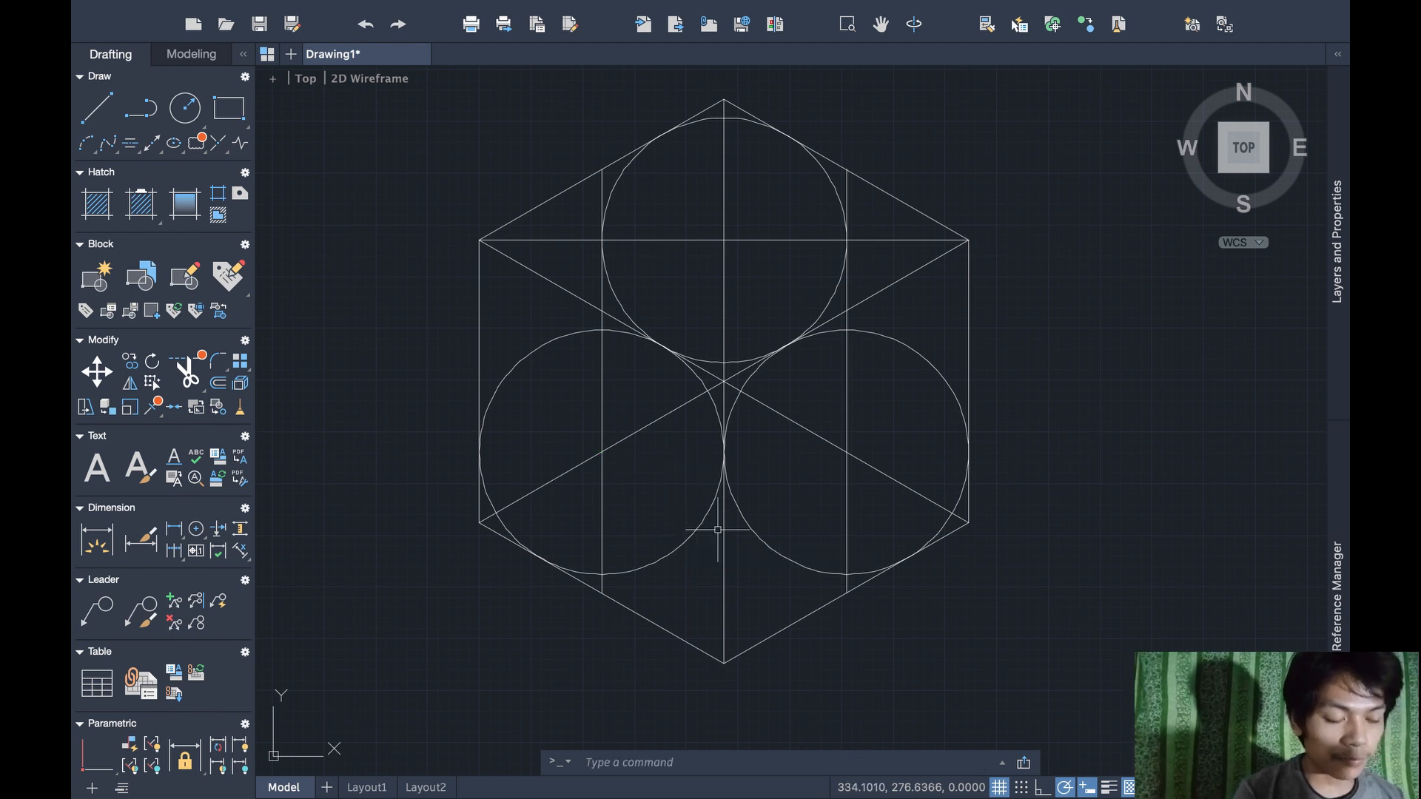
Delete the ascending diagonal, the right vertical and the horizontal construction lines inside the hexagon
{"action": "scroll", "coordinate": [746, 526], "scroll_direction": "right", "scroll_amount": 2}
{"action": "scroll", "coordinate": [746, 526], "scroll_direction": "down", "scroll_amount": 3}
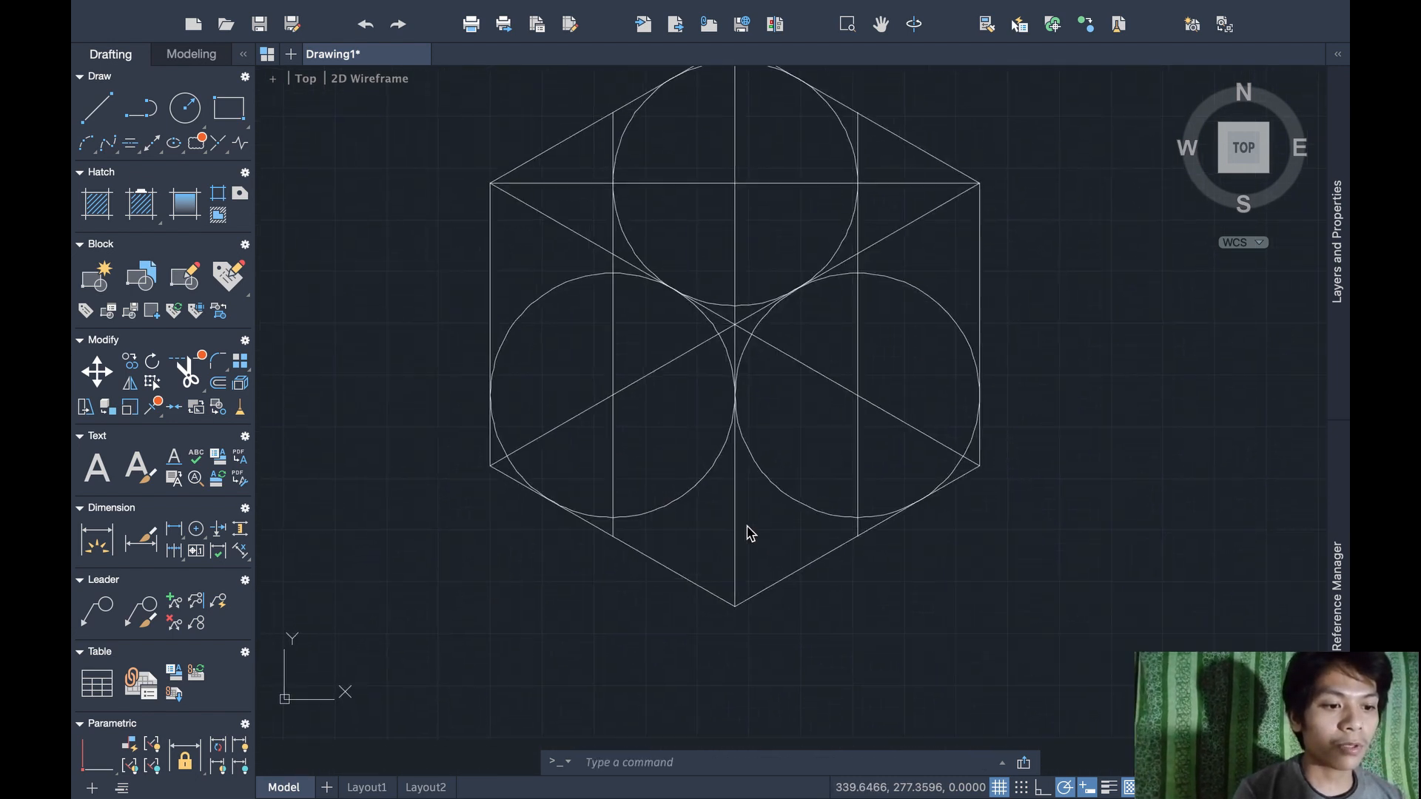
{"action": "scroll", "coordinate": [746, 526], "scroll_direction": "up", "scroll_amount": 3}
{"action": "scroll", "coordinate": [746, 530], "scroll_direction": "down", "scroll_amount": 1}
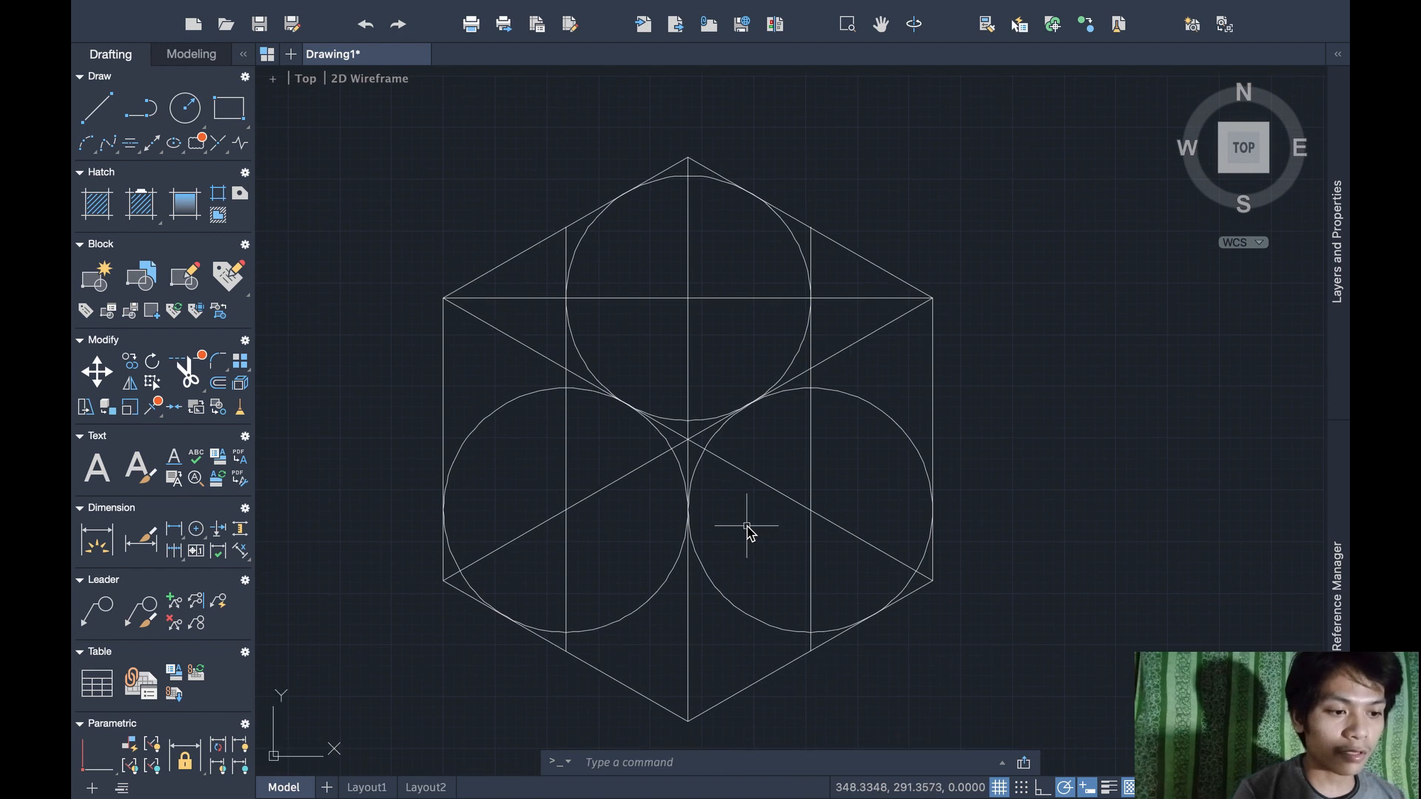
{"action": "left_click", "coordinate": [825, 359]}
{"action": "key", "text": "Delete"}
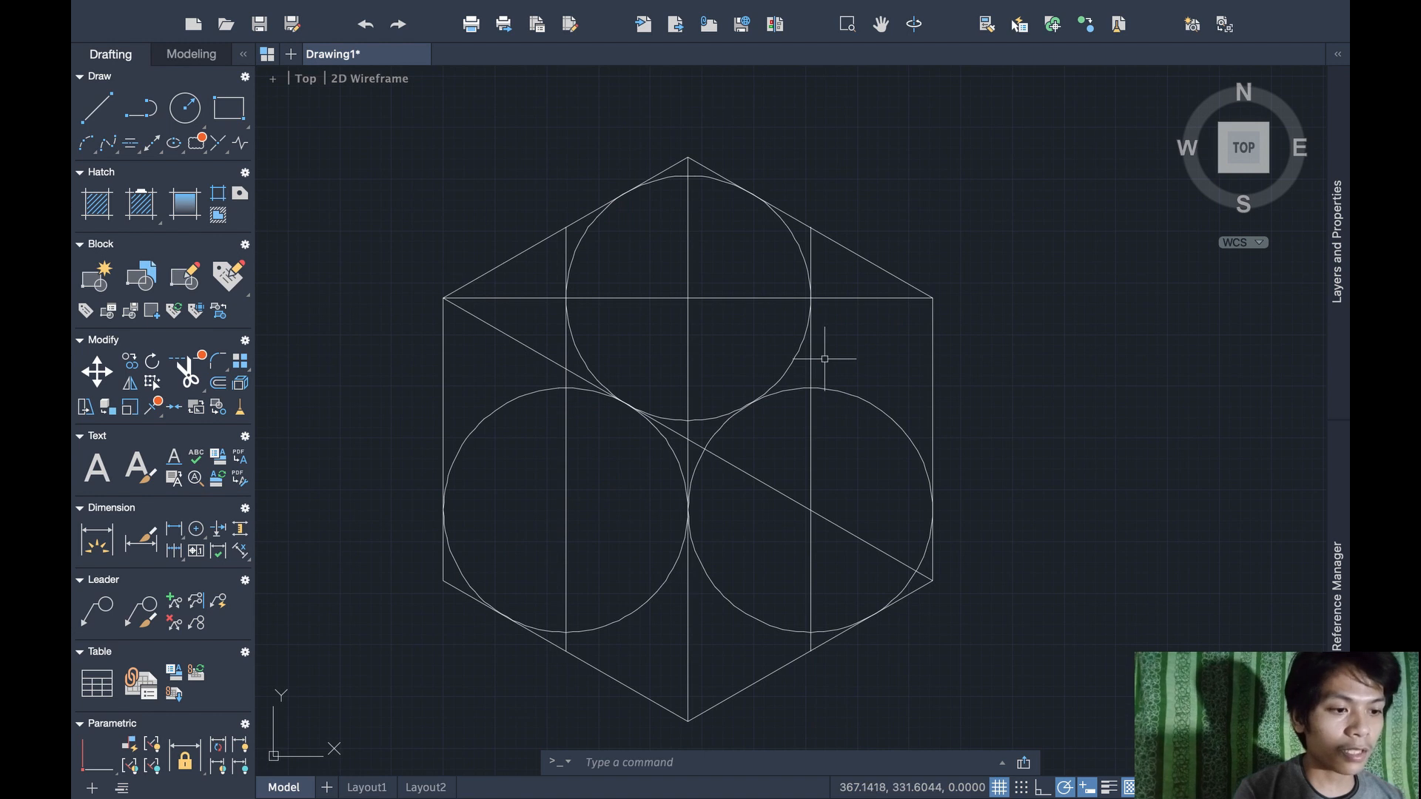
{"action": "left_click", "coordinate": [810, 362]}
{"action": "key", "text": "Delete"}
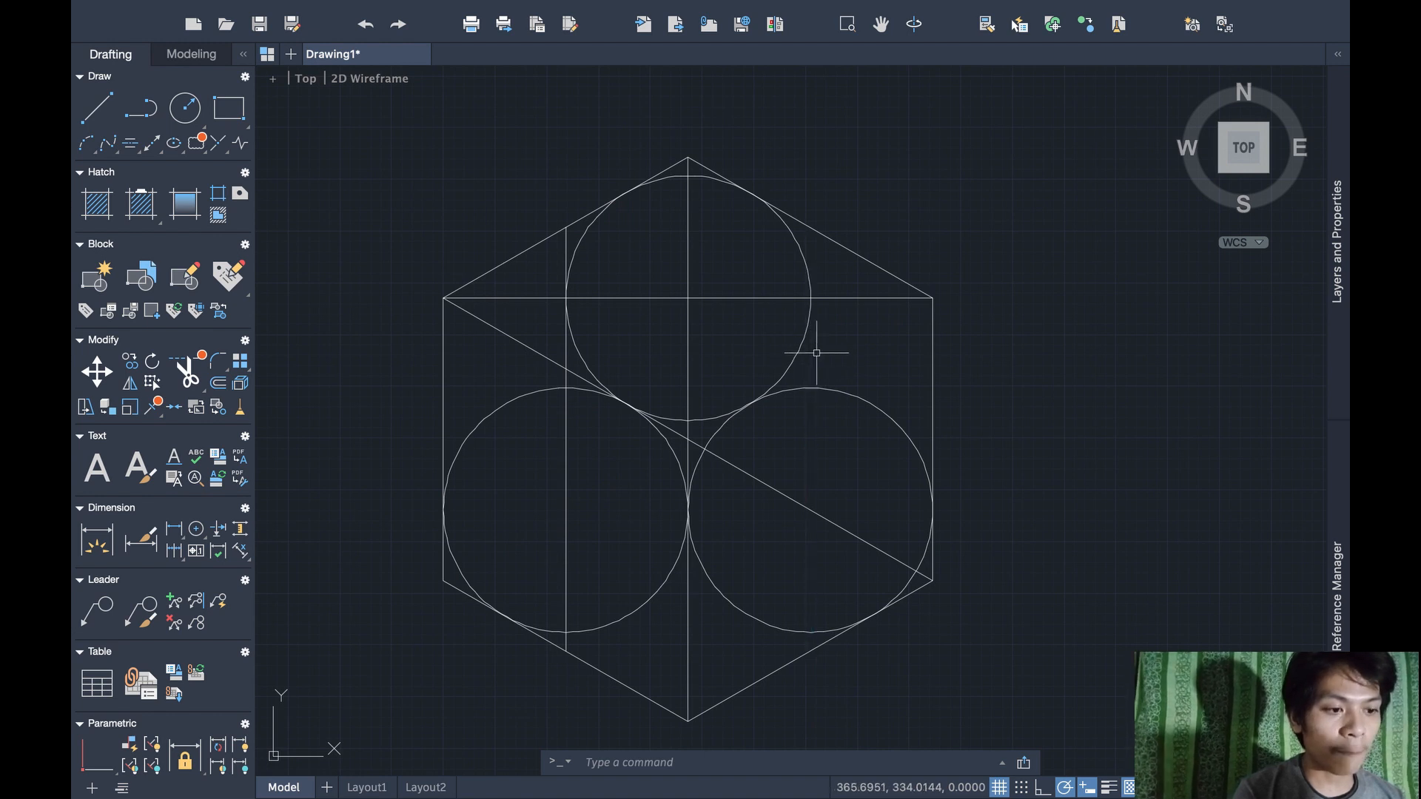
{"action": "left_click", "coordinate": [851, 289]}
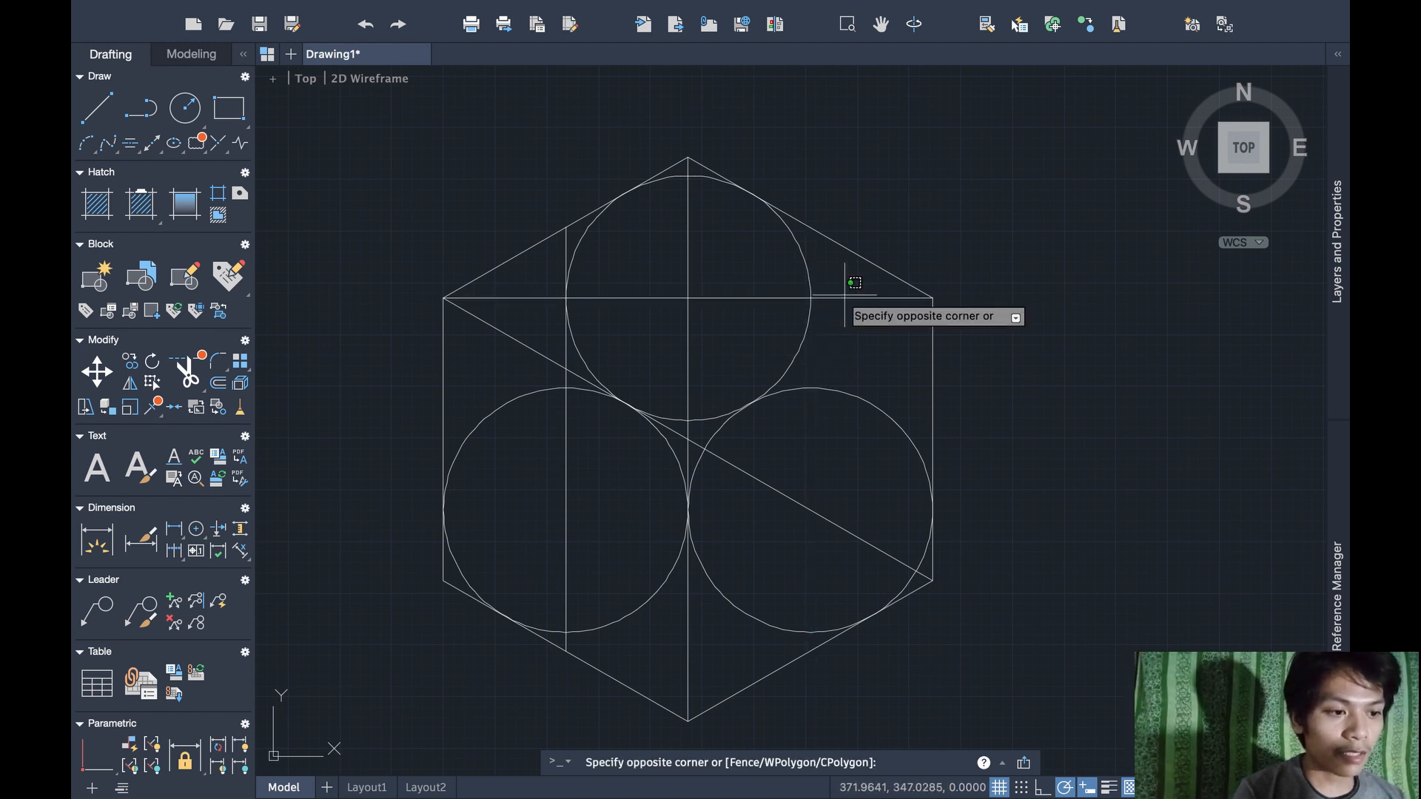
{"action": "left_click", "coordinate": [844, 301]}
{"action": "key", "text": "Delete"}
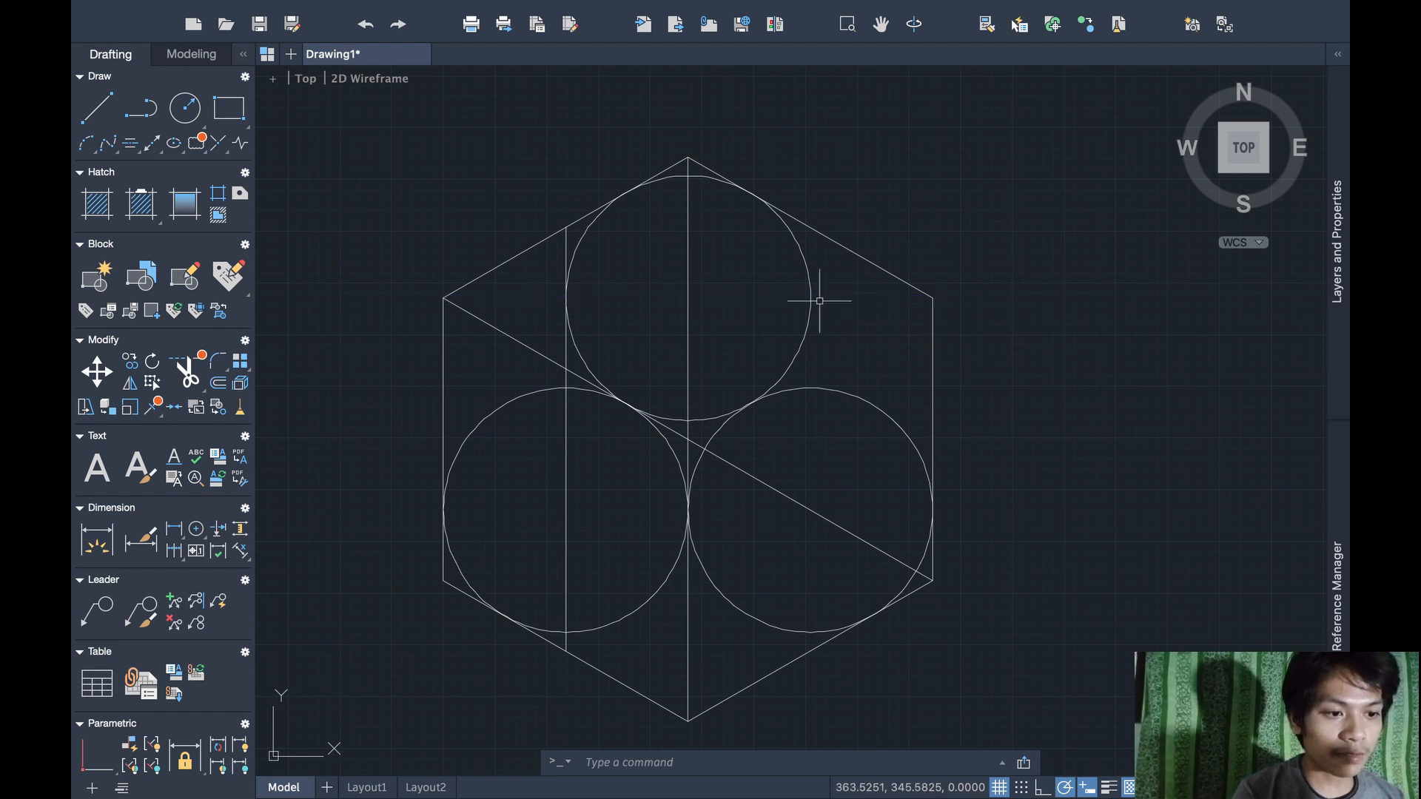
Delete the middle vertical, the descending diagonal and the left vertical construction lines inside the hexagon
{"action": "left_click", "coordinate": [687, 334]}
{"action": "key", "text": "Delete"}
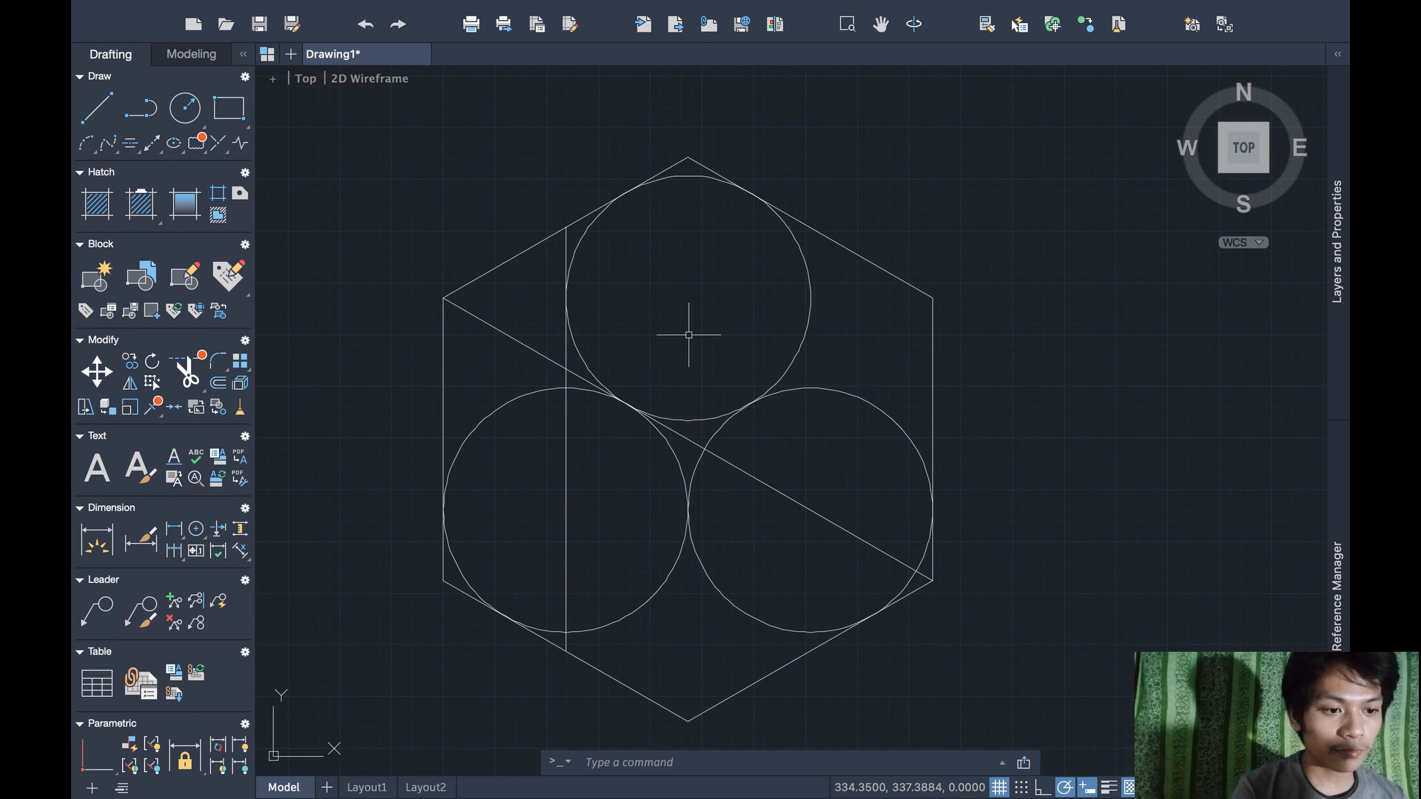
{"action": "left_click", "coordinate": [538, 353]}
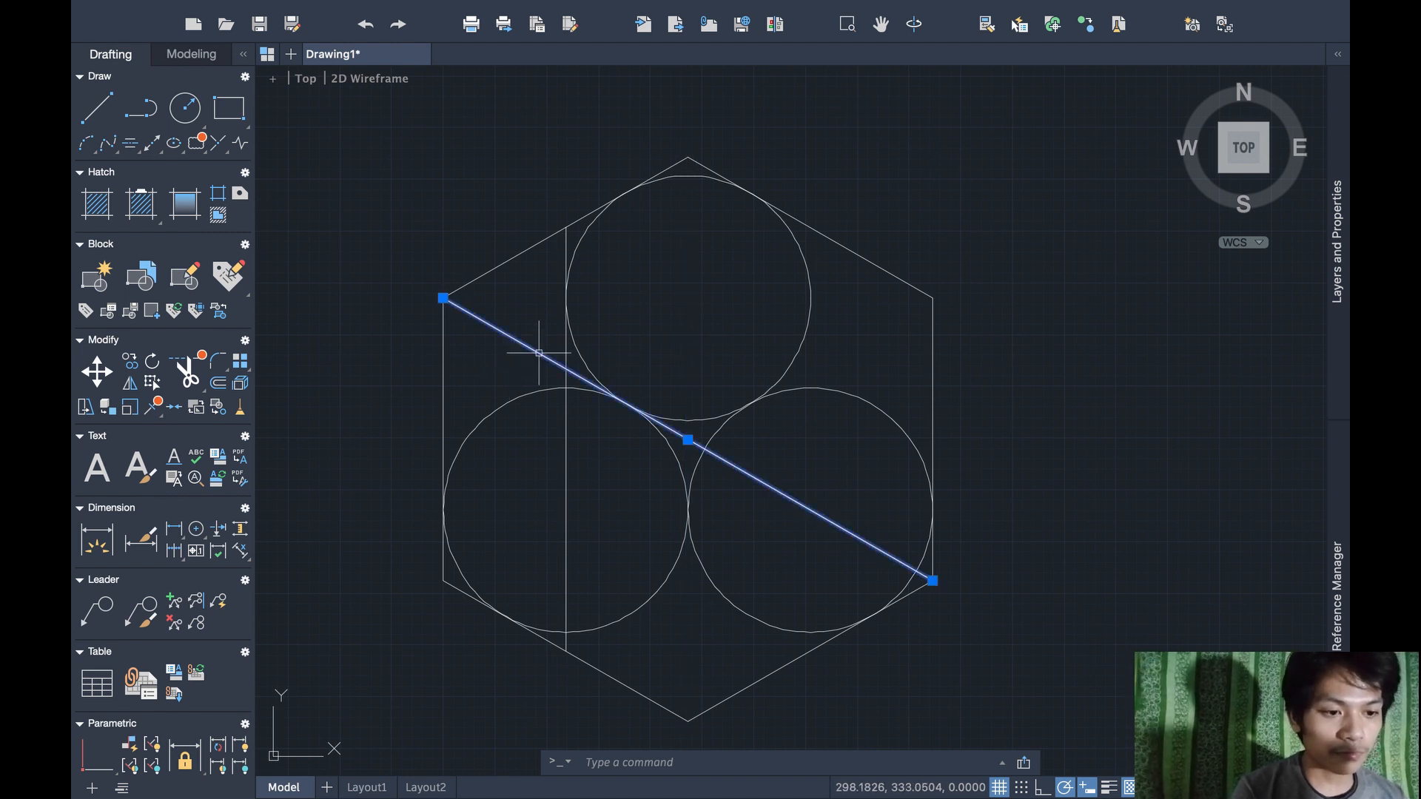
{"action": "key", "text": "Delete"}
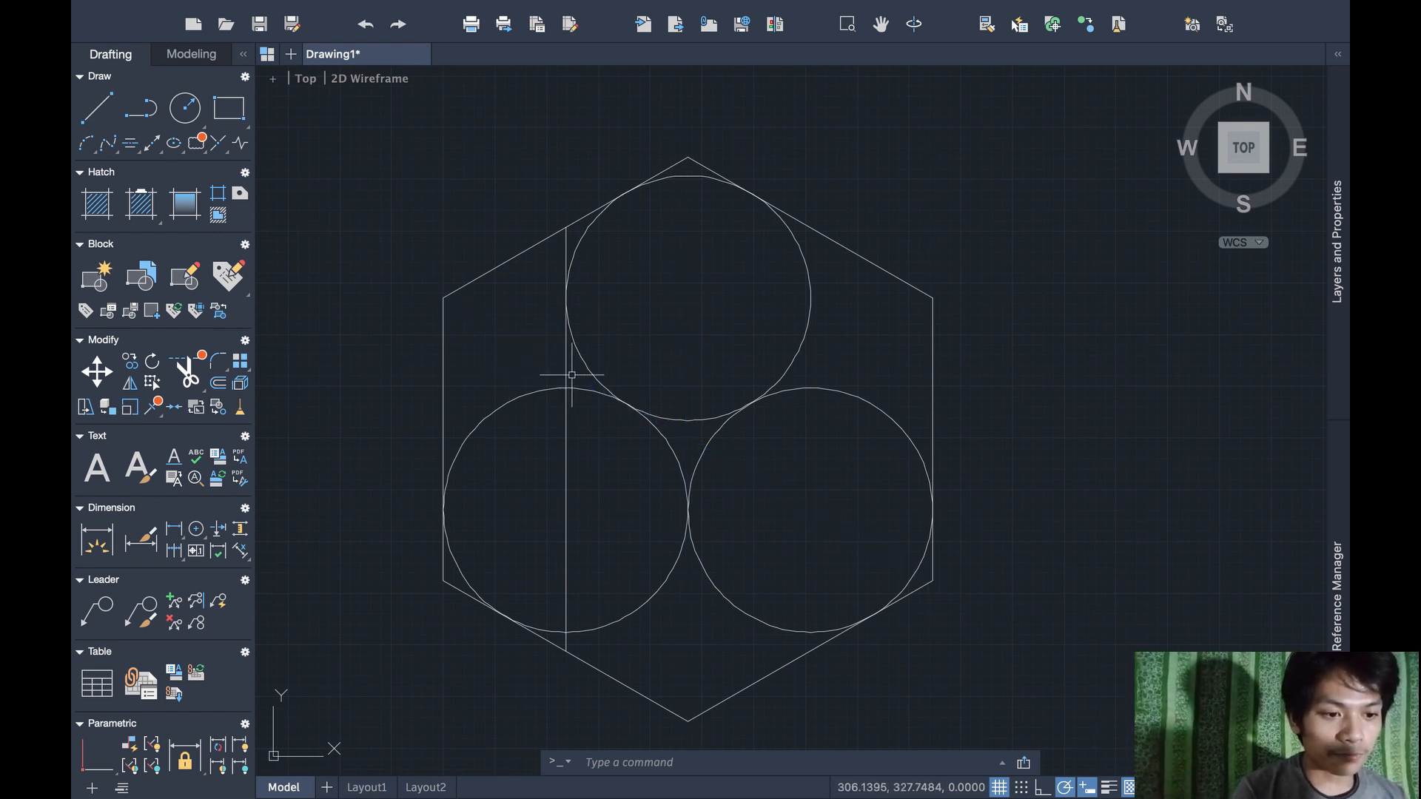
{"action": "left_click", "coordinate": [567, 374]}
{"action": "key", "text": "Delete"}
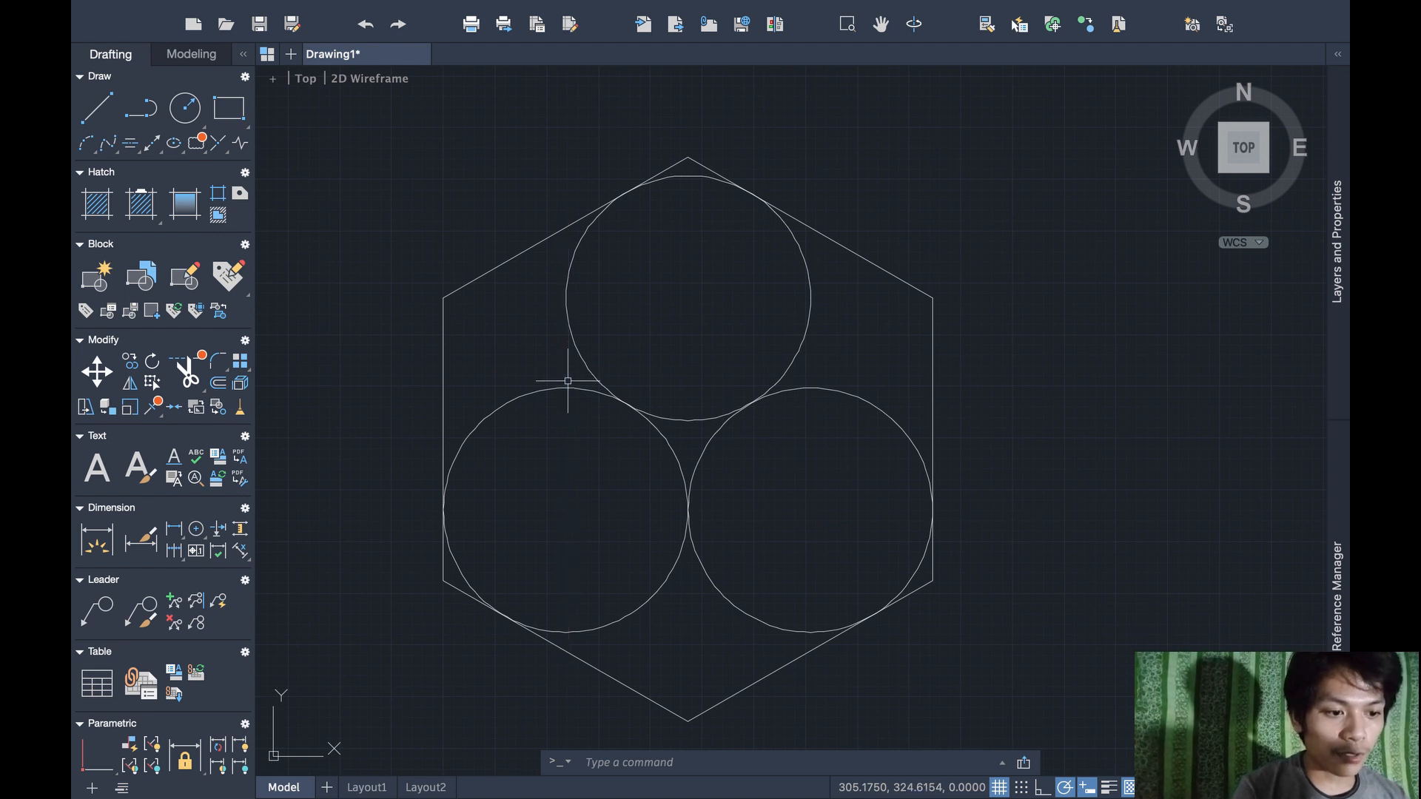
Switch to Preview to examine the third figure of Exercise 2-3, and return to AutoCAD
{"action": "scroll", "coordinate": [567, 381], "scroll_direction": "down", "scroll_amount": 3}
{"action": "mouse_move", "coordinate": [568, 391]}
{"action": "middle_mouse_down"}
{"action": "mouse_move", "coordinate": [579, 357]}
{"action": "mouse_move", "coordinate": [661, 283]}
{"action": "middle_mouse_up"}
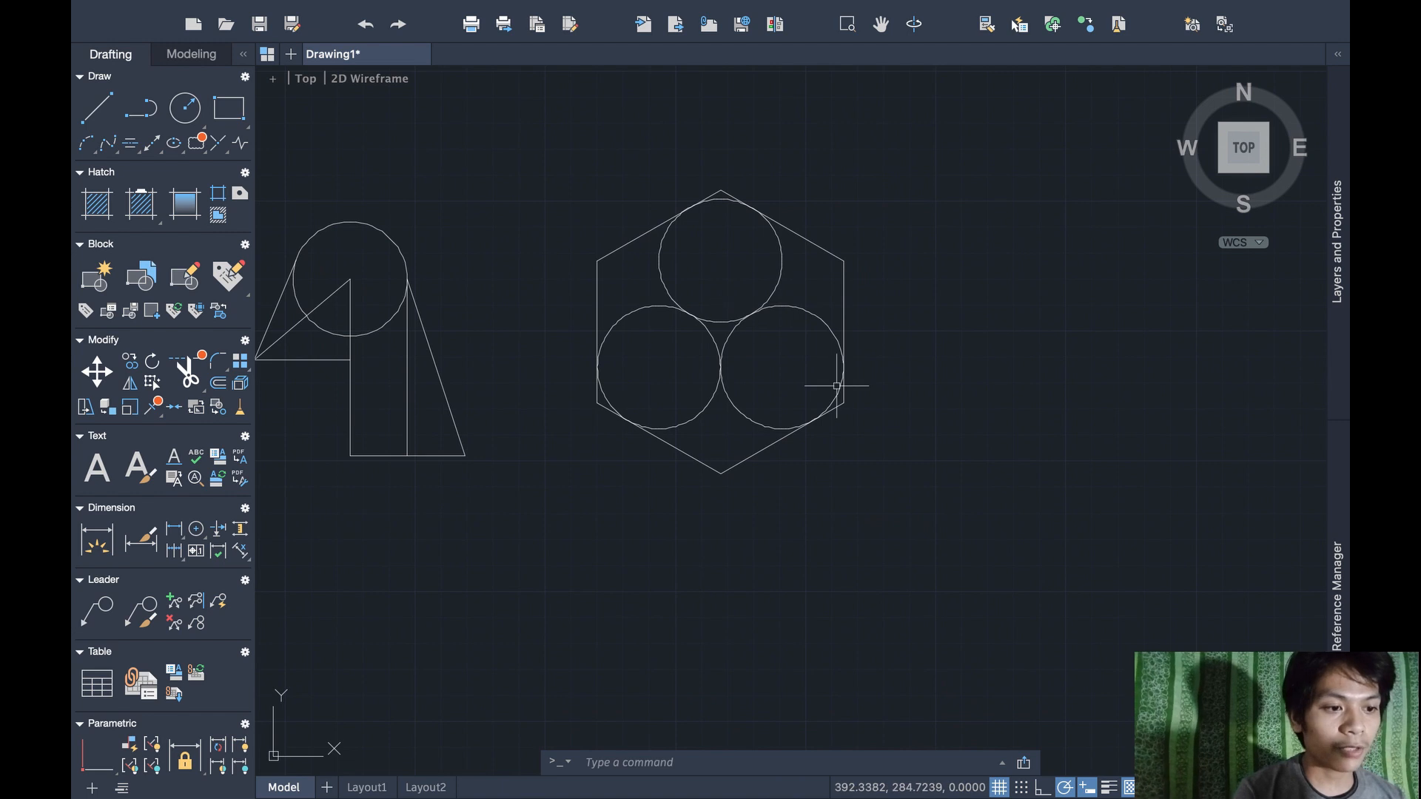
{"action": "scroll", "coordinate": [854, 415], "scroll_direction": "right", "scroll_amount": 4}
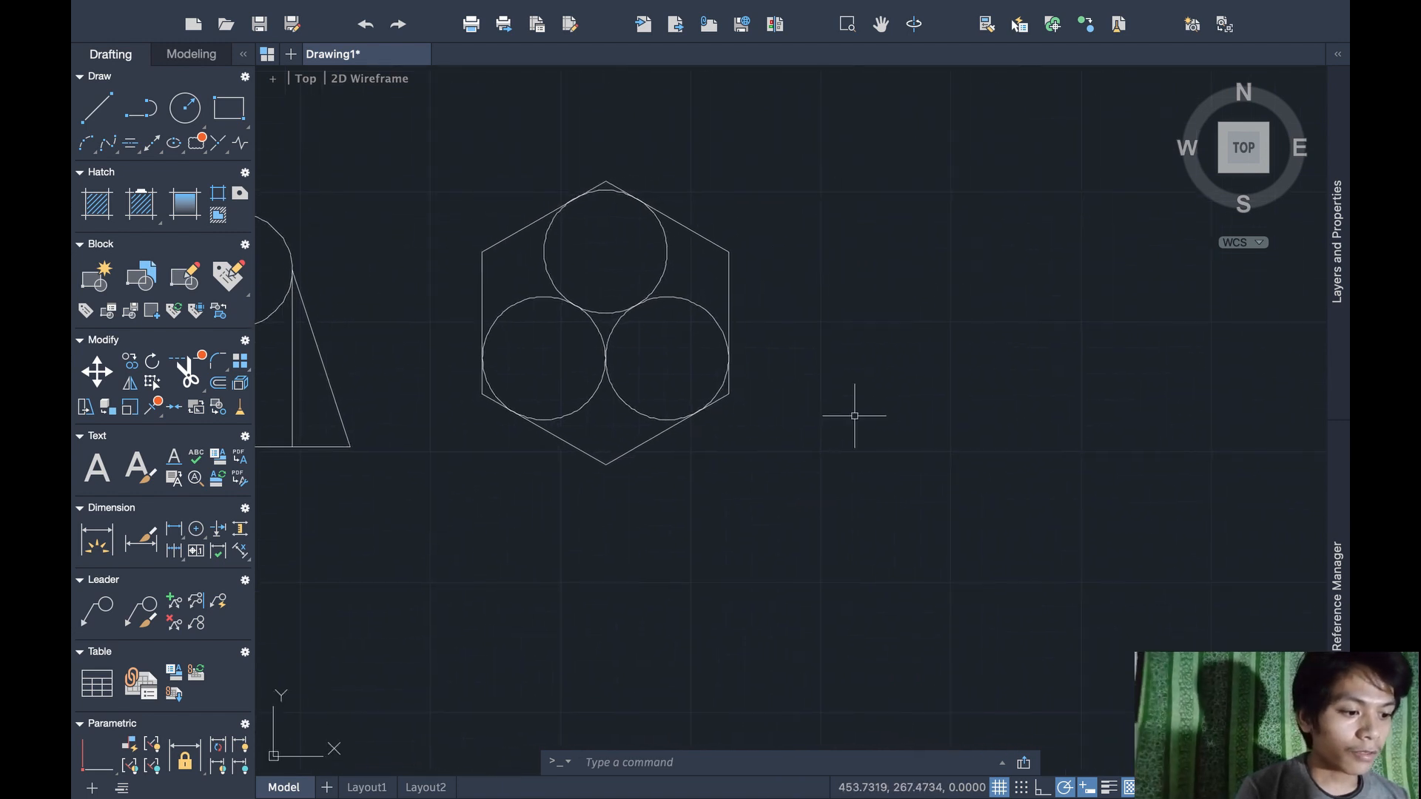
{"action": "scroll", "coordinate": [1039, 398], "scroll_direction": "right", "scroll_amount": 3}
{"action": "mouse_move", "coordinate": [1132, 774]}
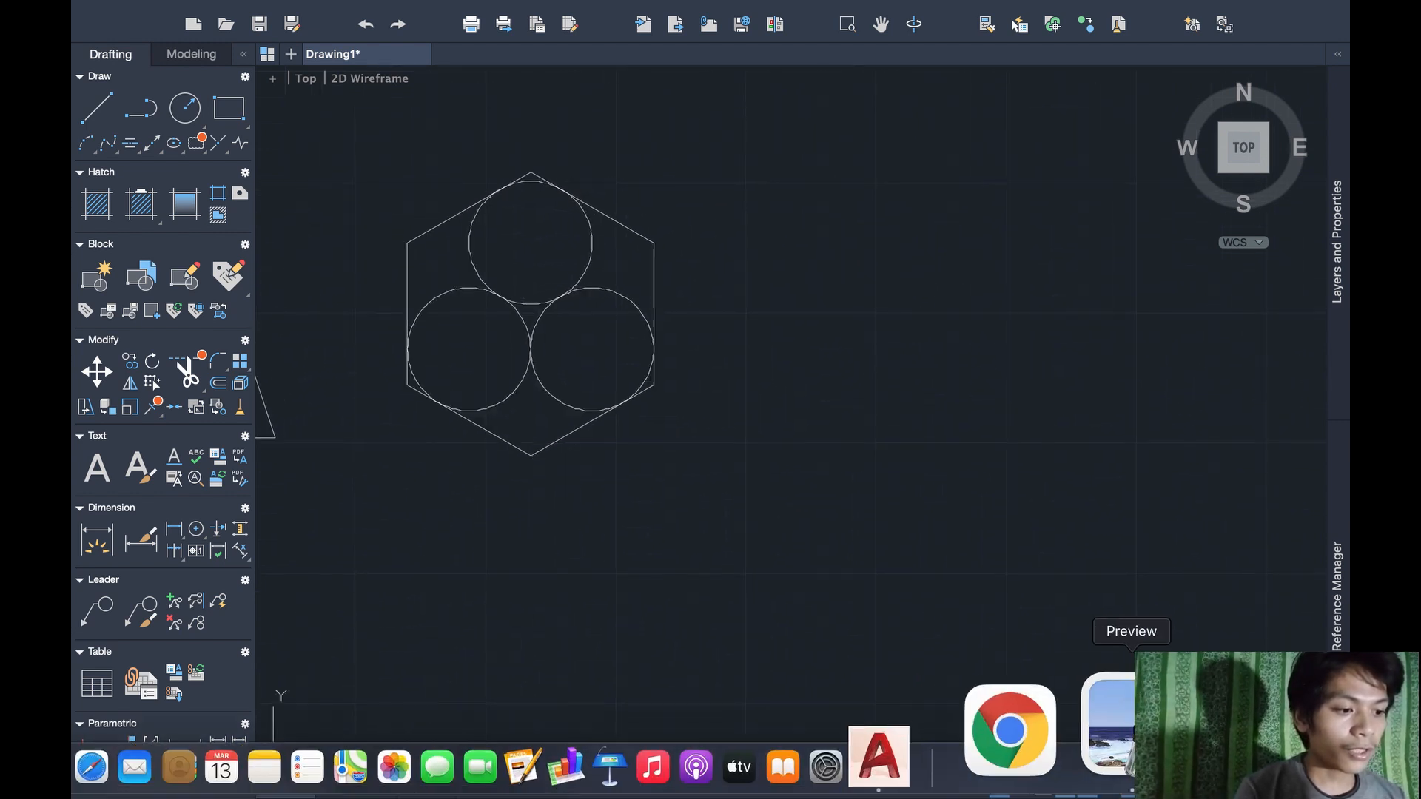
{"action": "left_click", "coordinate": [1132, 729]}
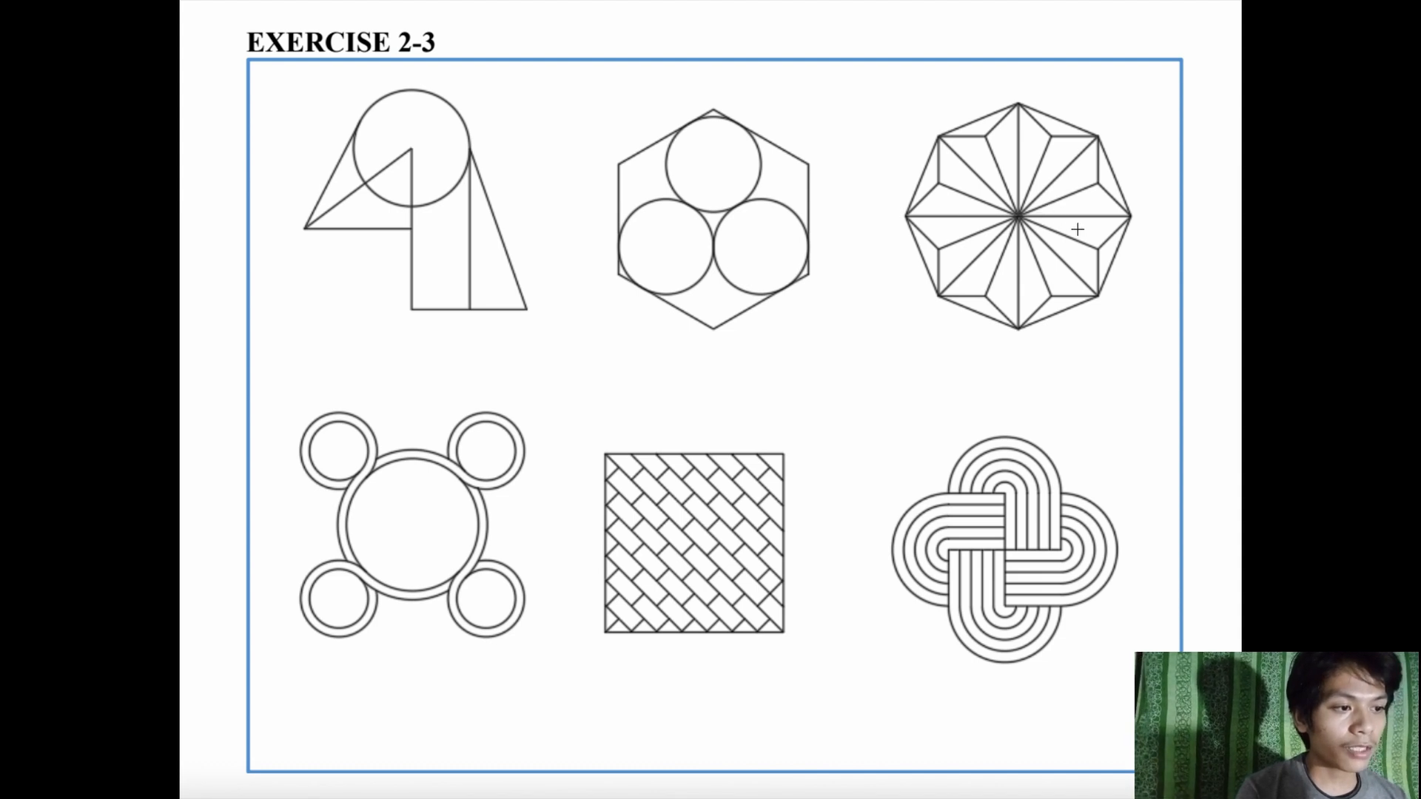
{"action": "mouse_move", "coordinate": [1097, 796]}
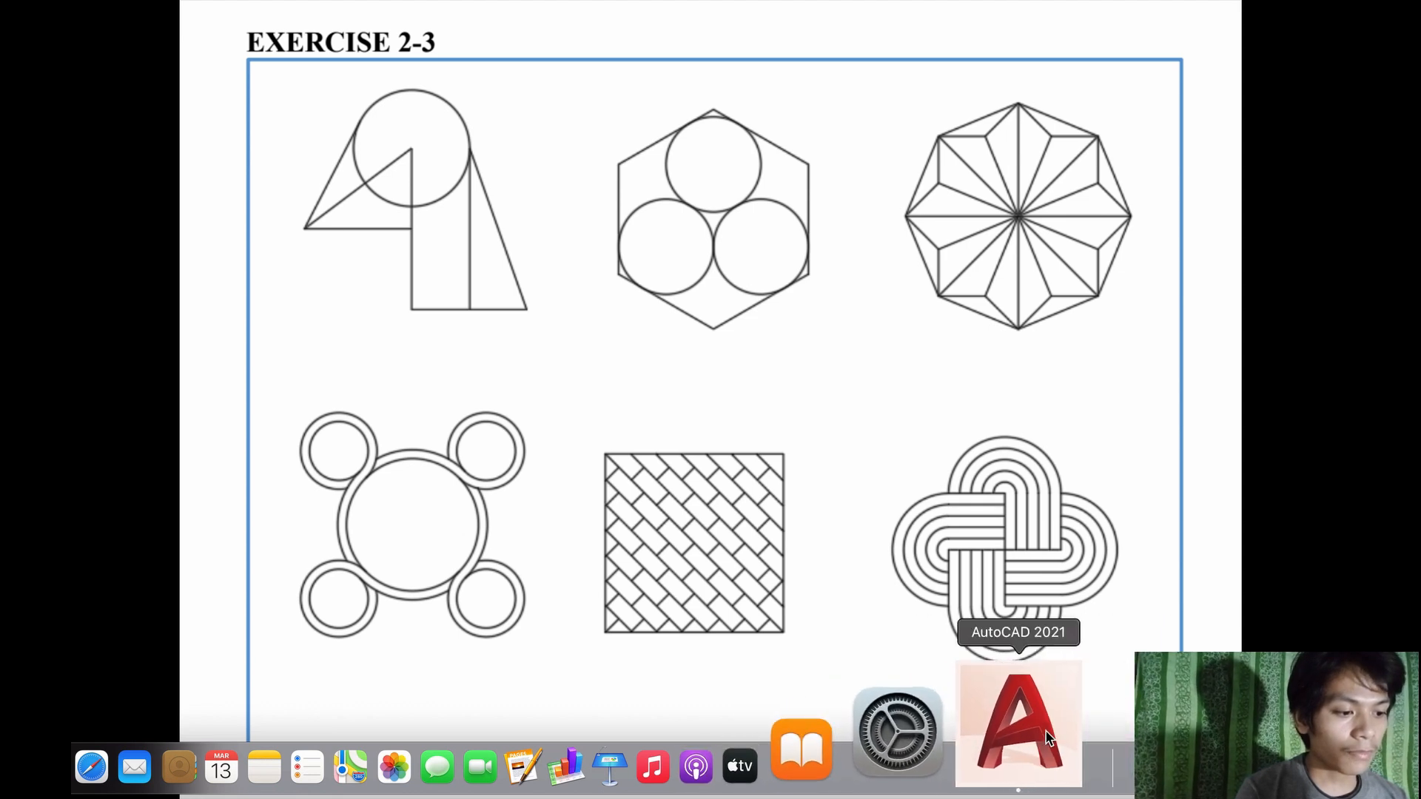
{"action": "left_click", "coordinate": [1029, 740]}
Draw a horizontal line 150 long in the empty area to the right of the hexagon
{"action": "middle_click_drag", "start_coordinate": [897, 562], "coordinate": [786, 616]}
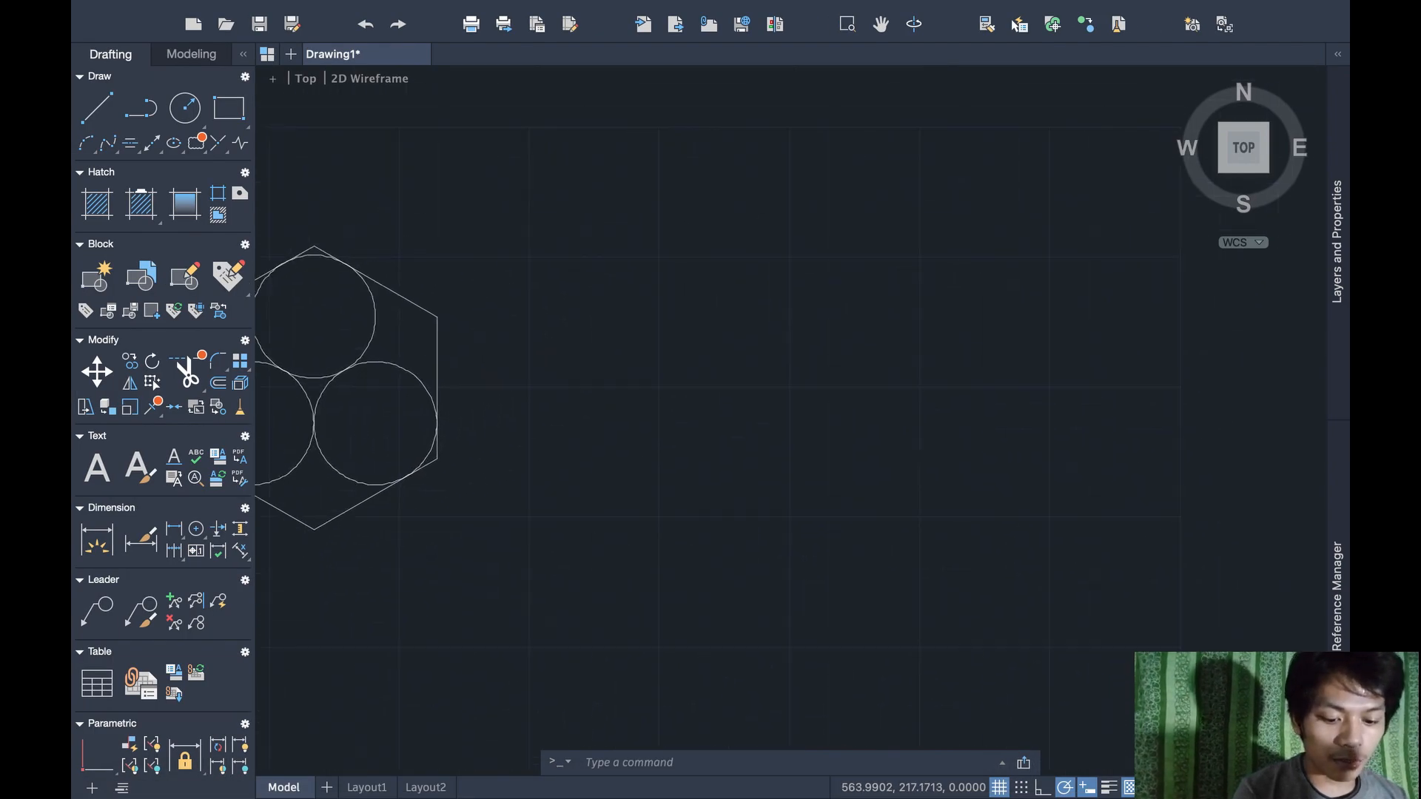
{"action": "type", "text": "line"}
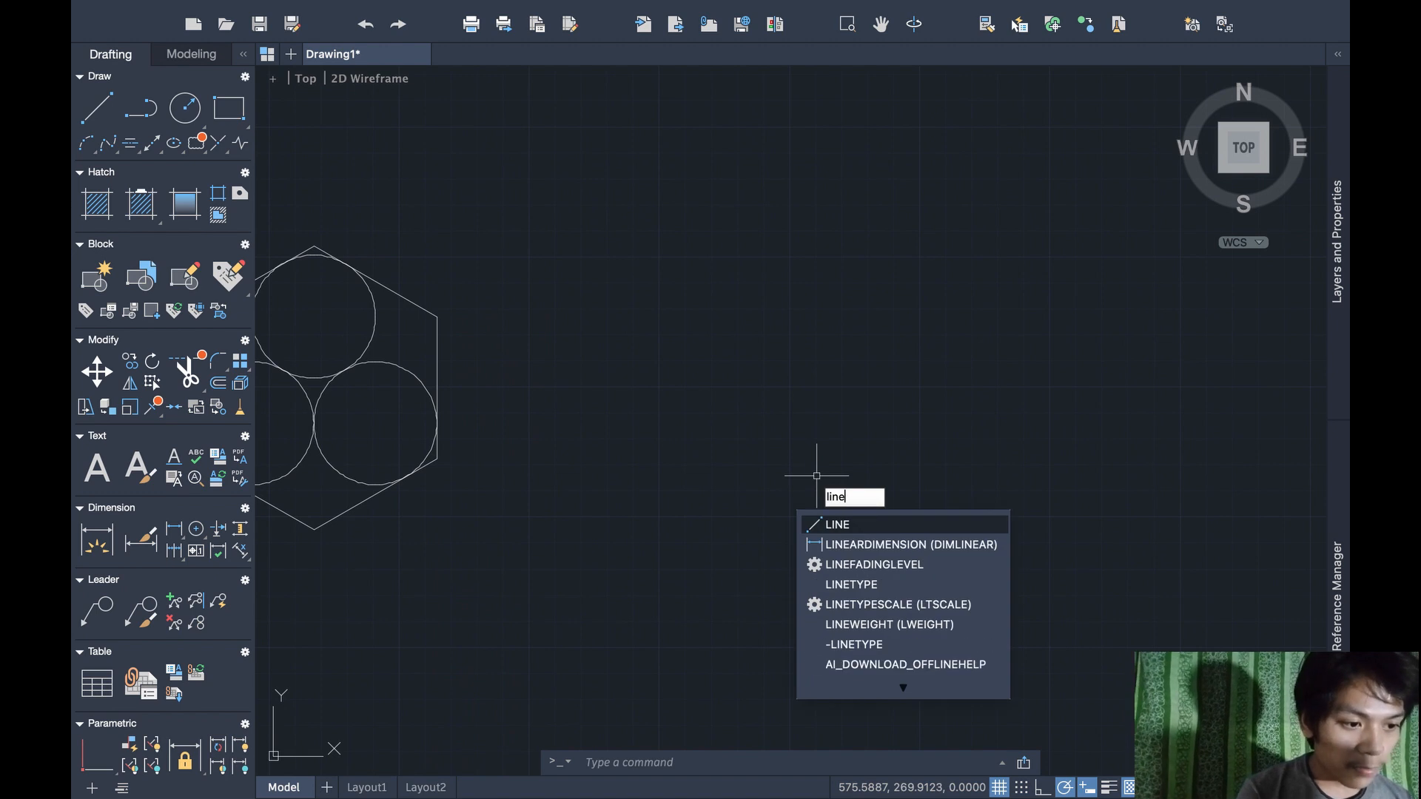
{"action": "key", "text": "Return"}
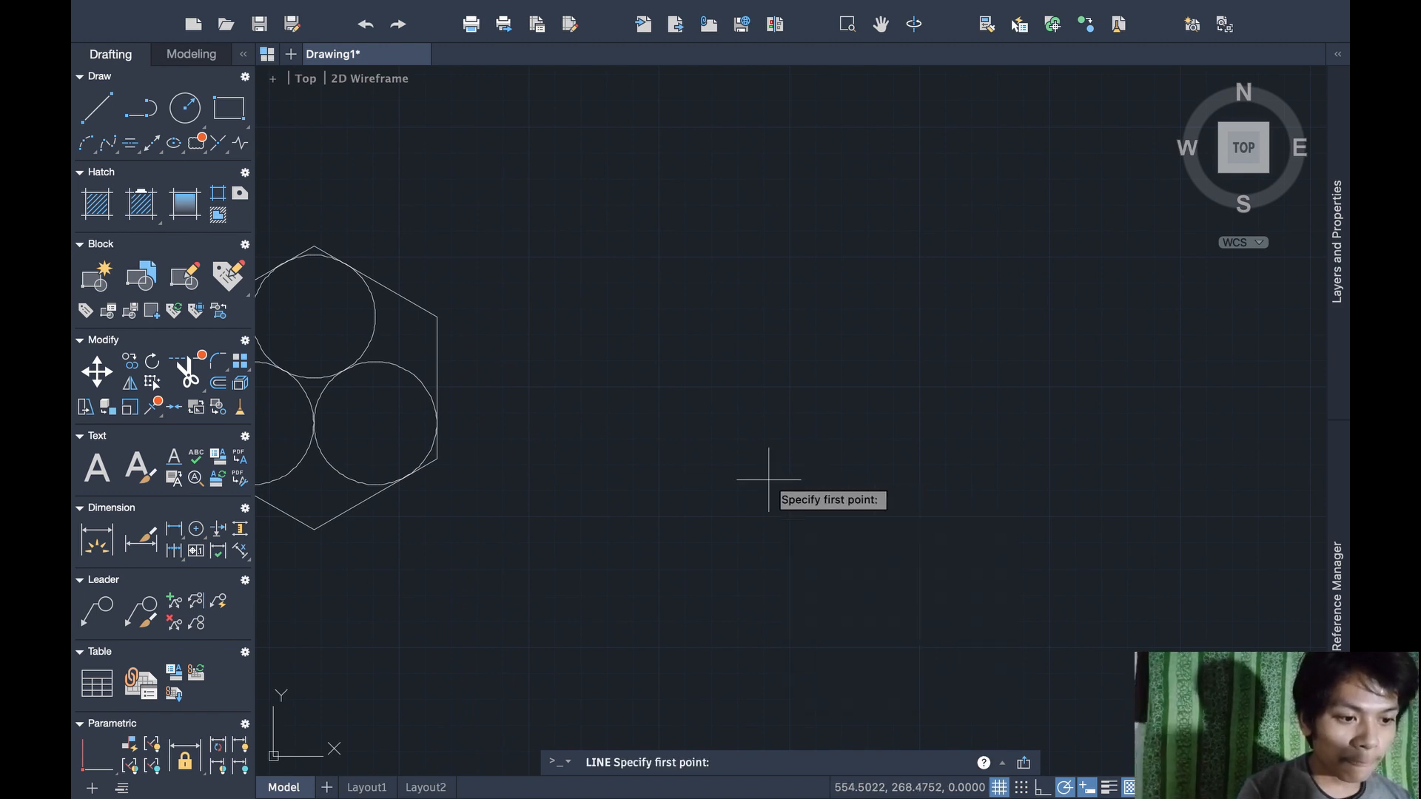
{"action": "left_click", "coordinate": [656, 517]}
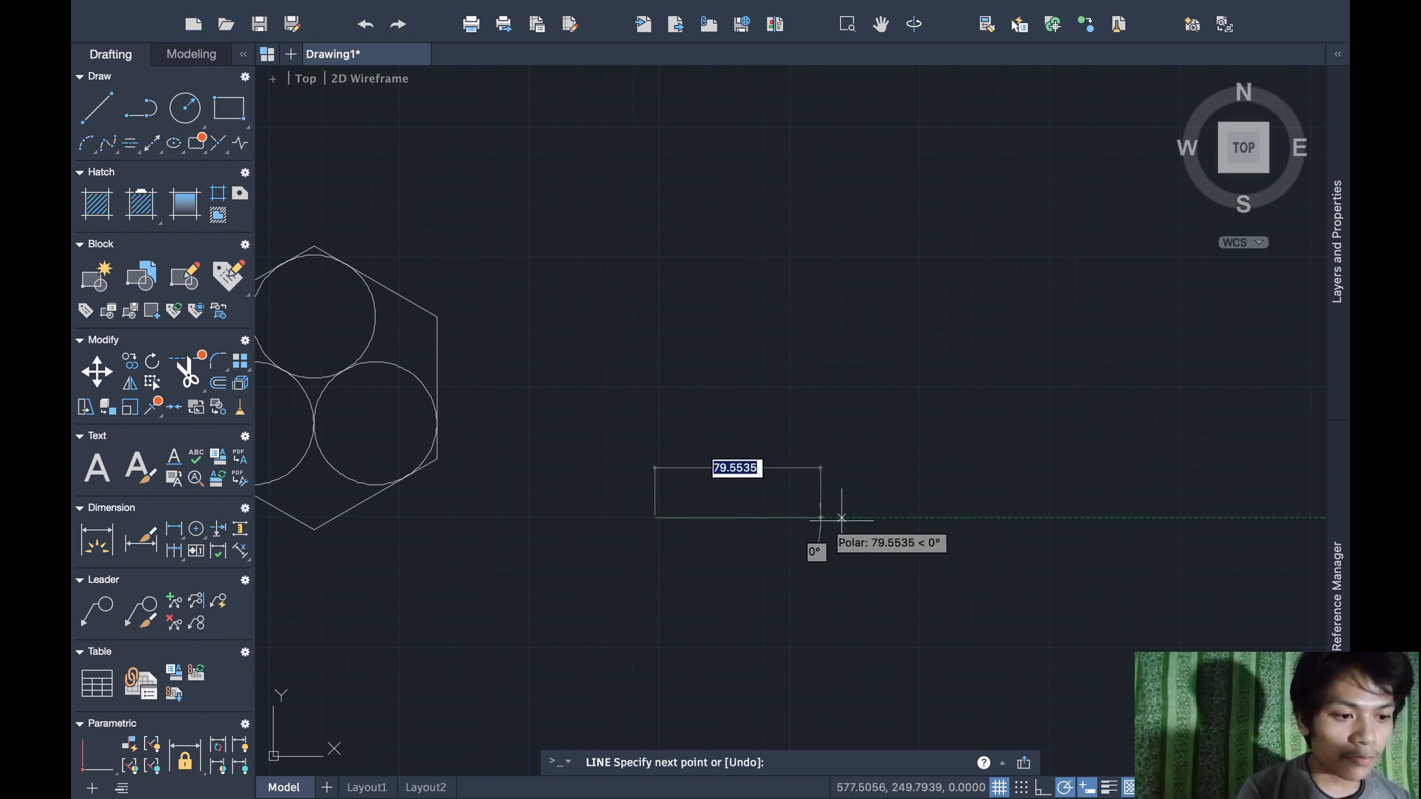
{"action": "type", "text": "1"}
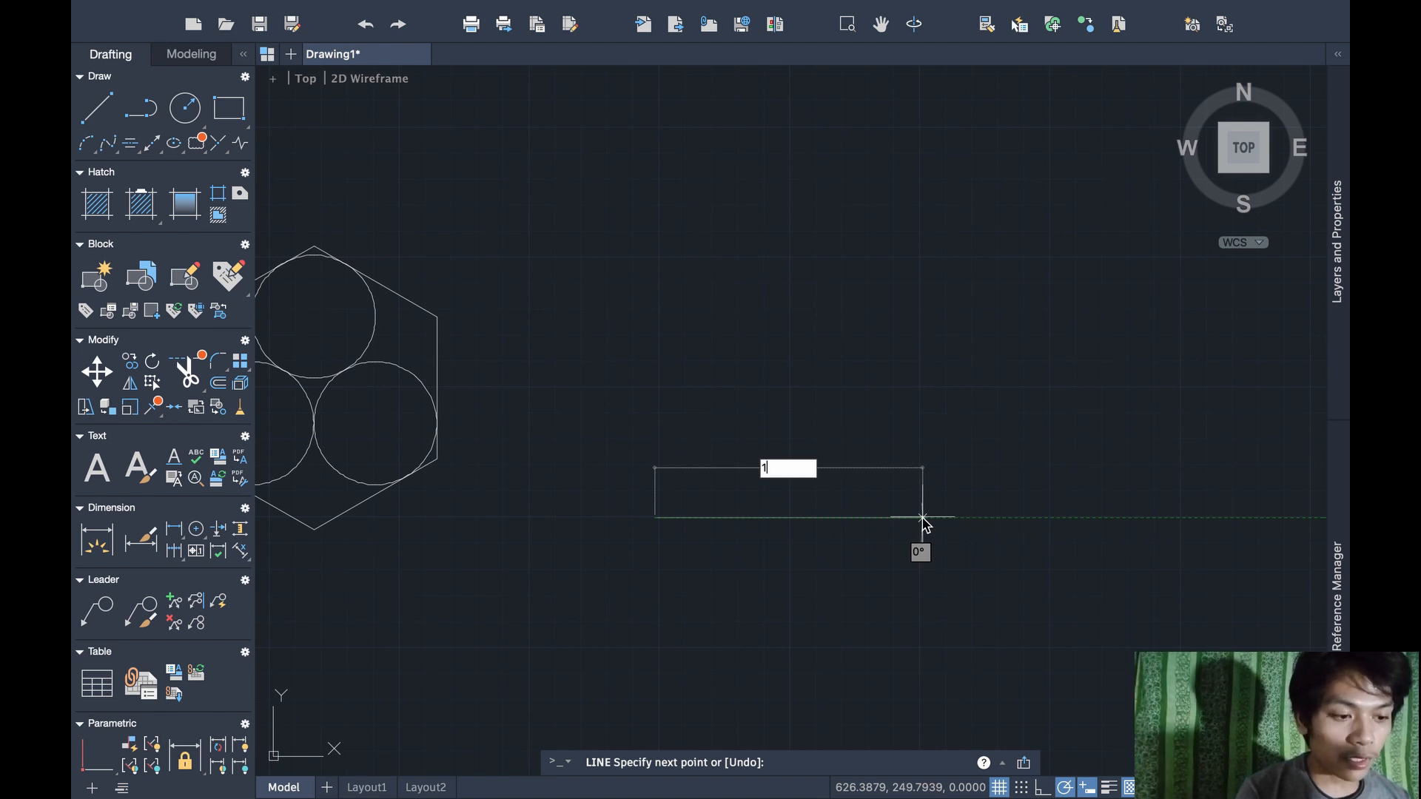
{"action": "type", "text": "50"}
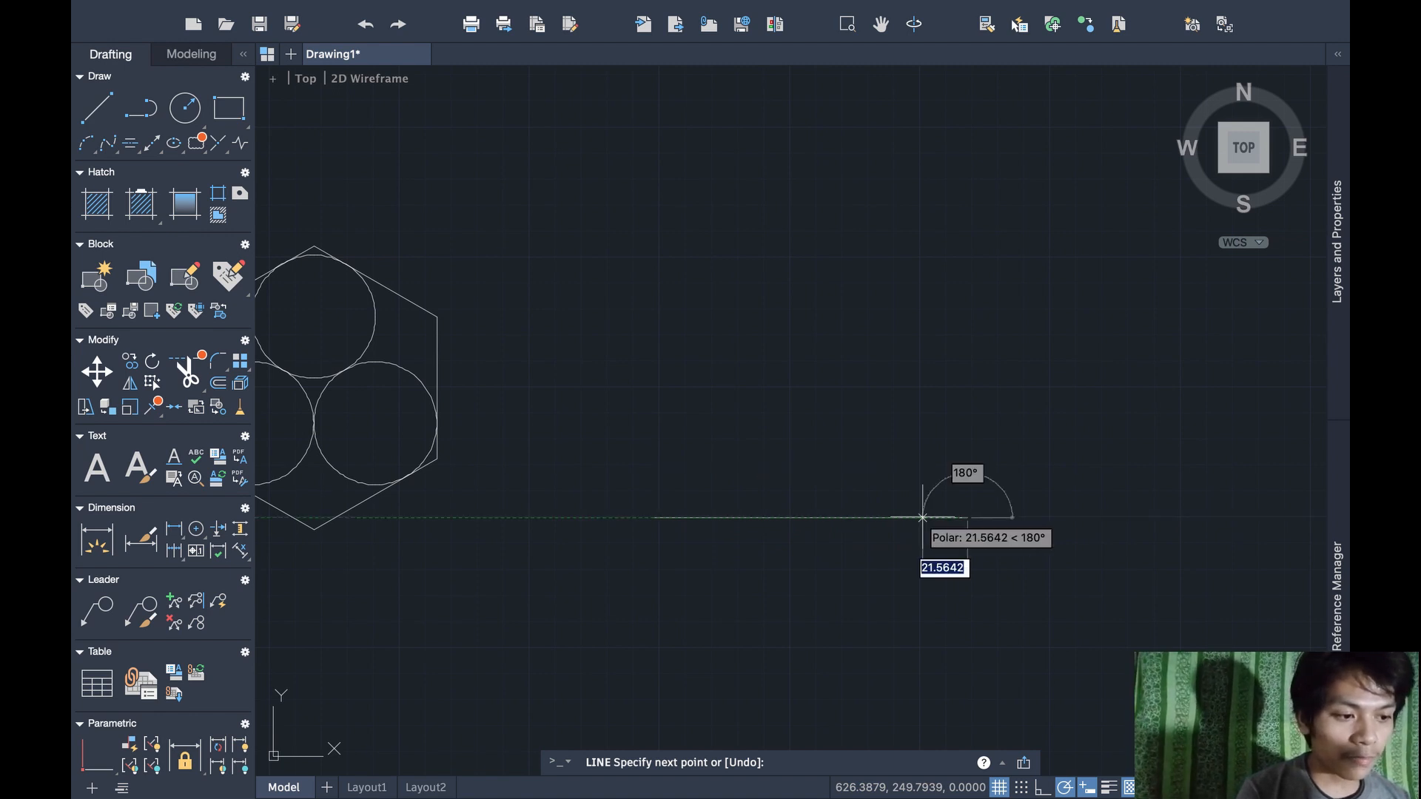
{"action": "key", "text": "Return"}
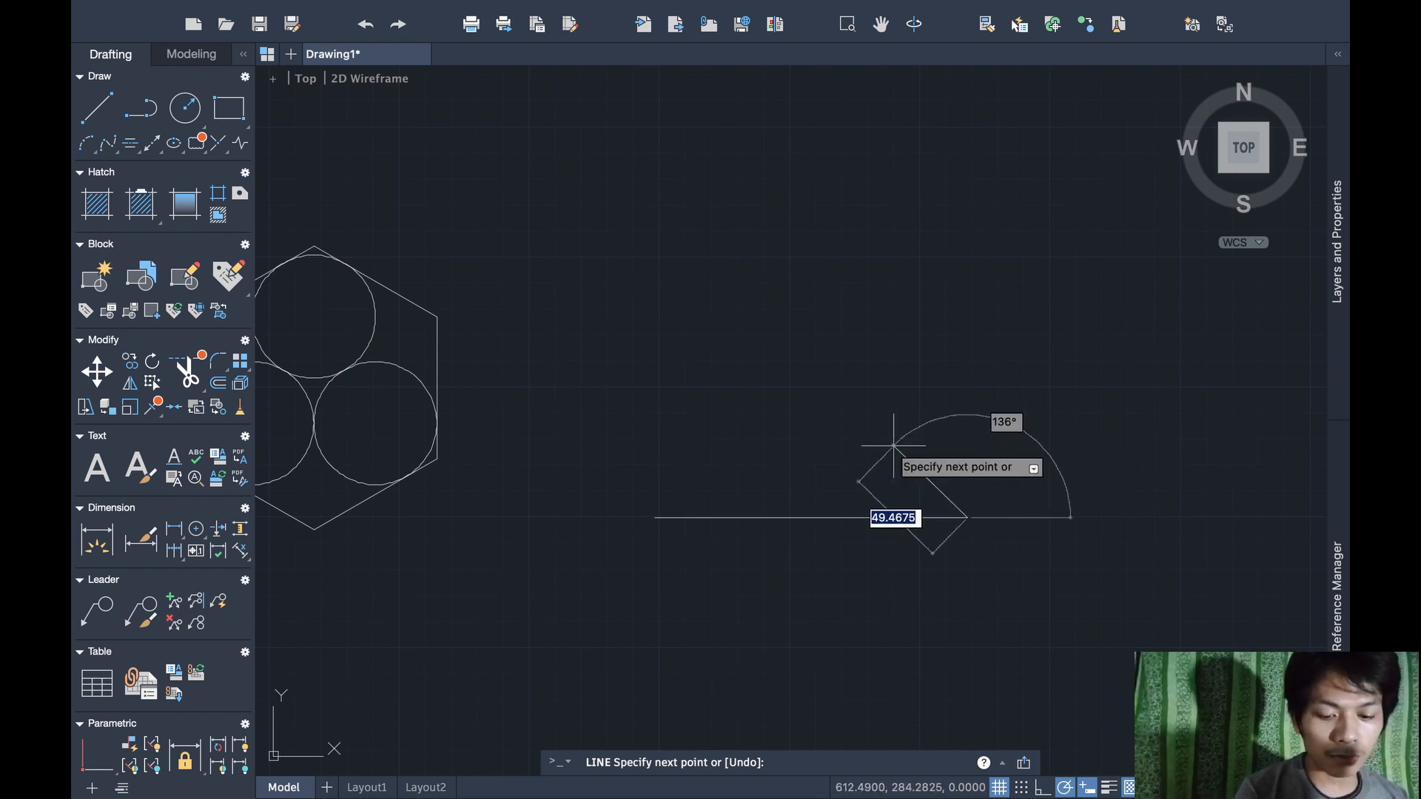
{"action": "key", "text": "Escape"}
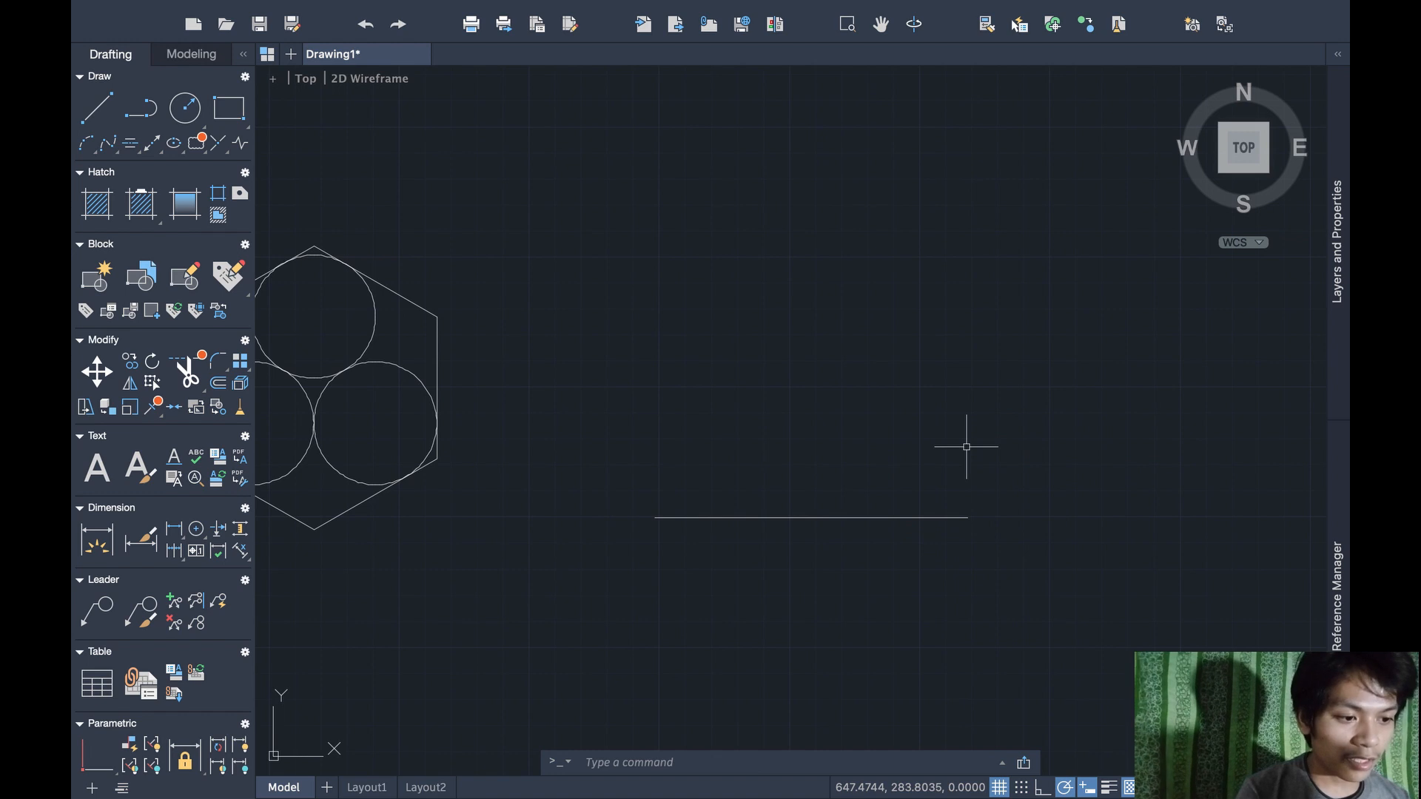
Draw a line 75 straight up from the horizontal line's midpoint and continue it down to the horizontal line's right end
{"action": "type", "text": "line"}
{"action": "key", "text": "Return"}
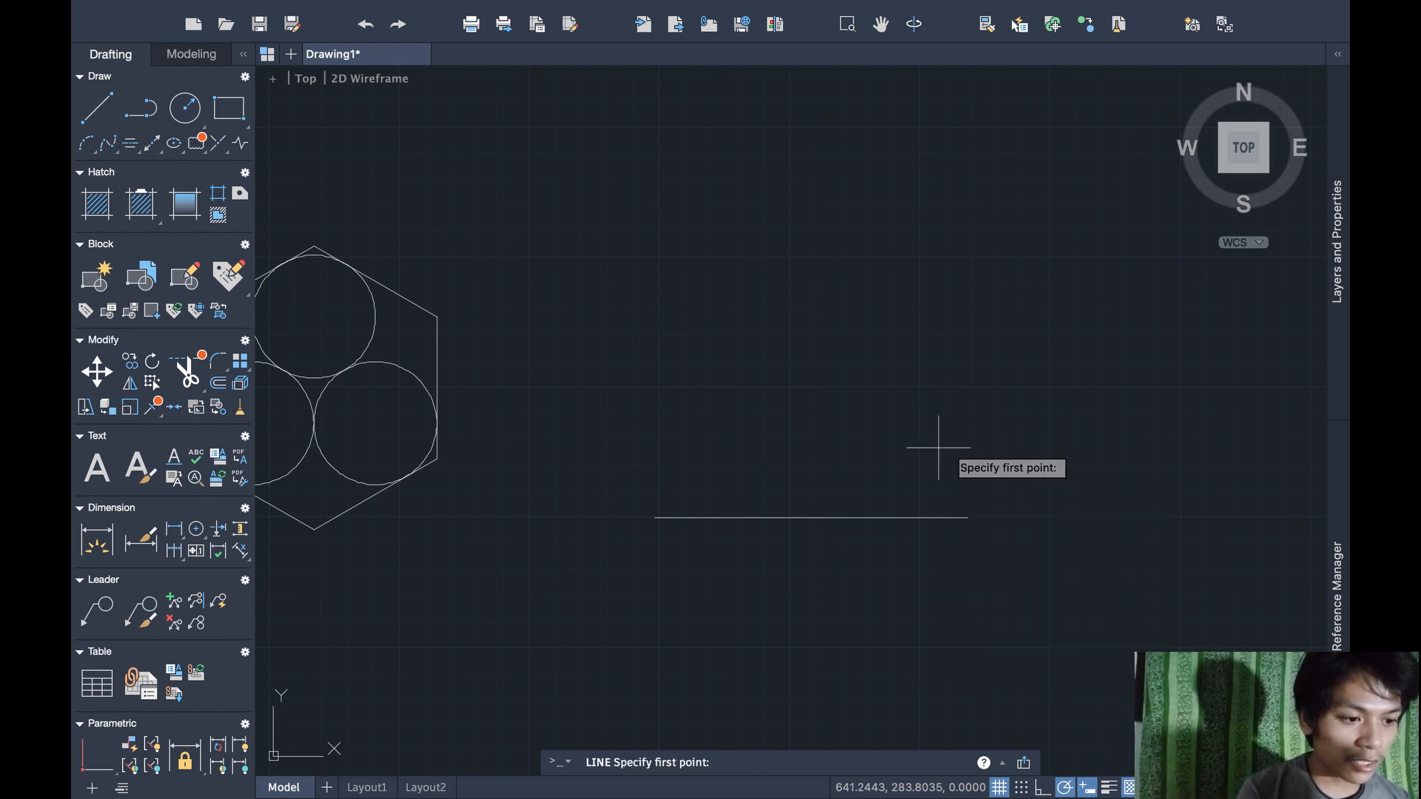
{"action": "left_click", "coordinate": [810, 517]}
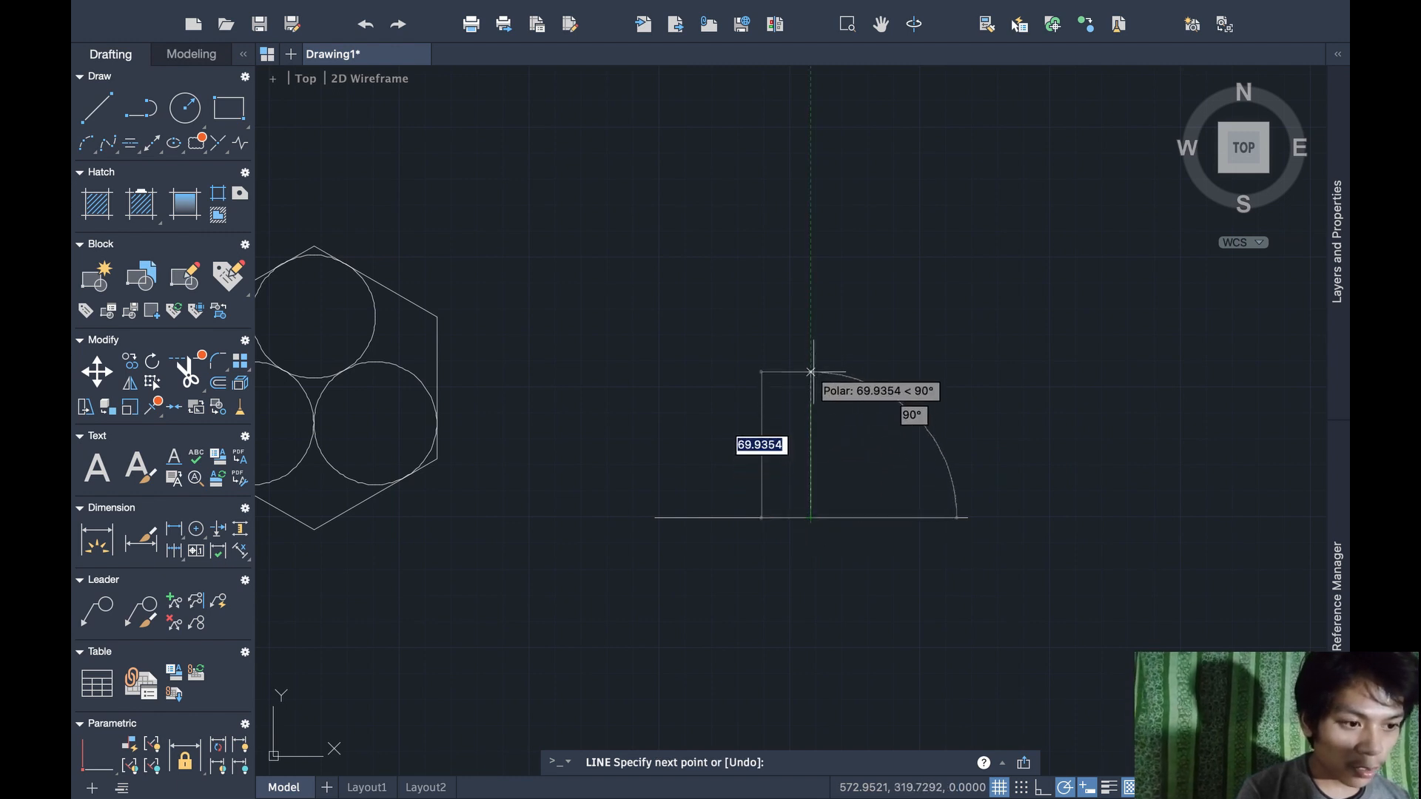
{"action": "type", "text": "7"}
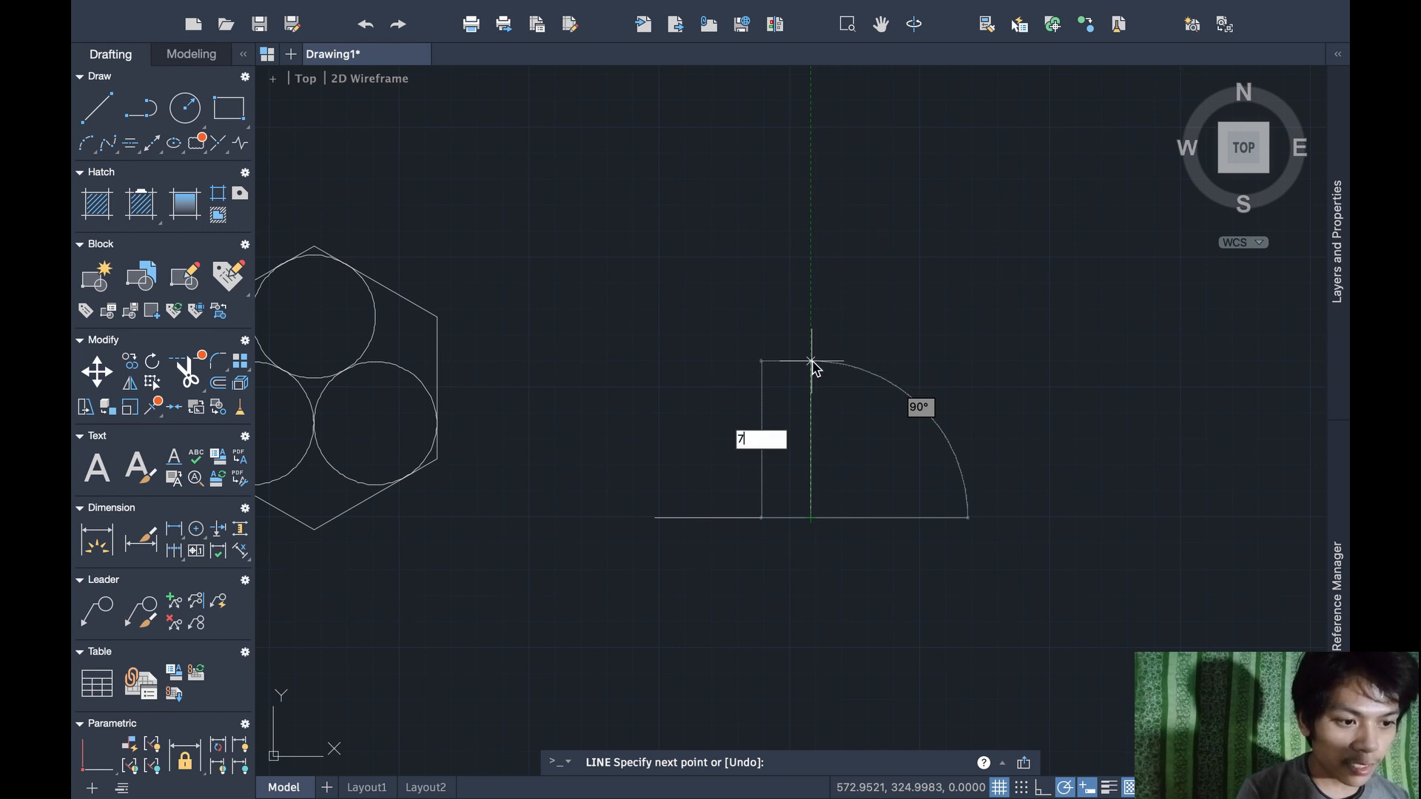
{"action": "type", "text": "5"}
{"action": "key", "text": "Return"}
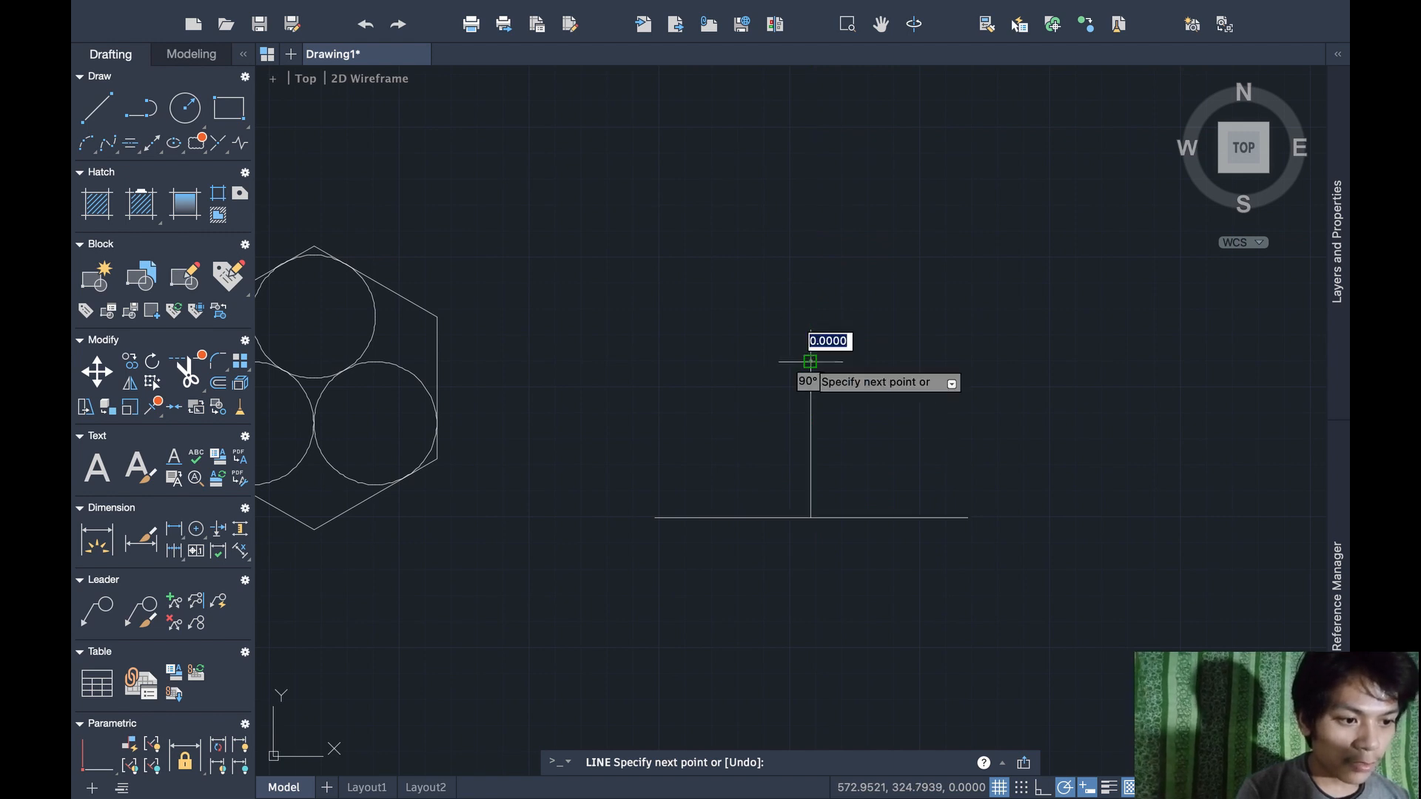
{"action": "left_click", "coordinate": [967, 517]}
{"action": "key", "text": "Return"}
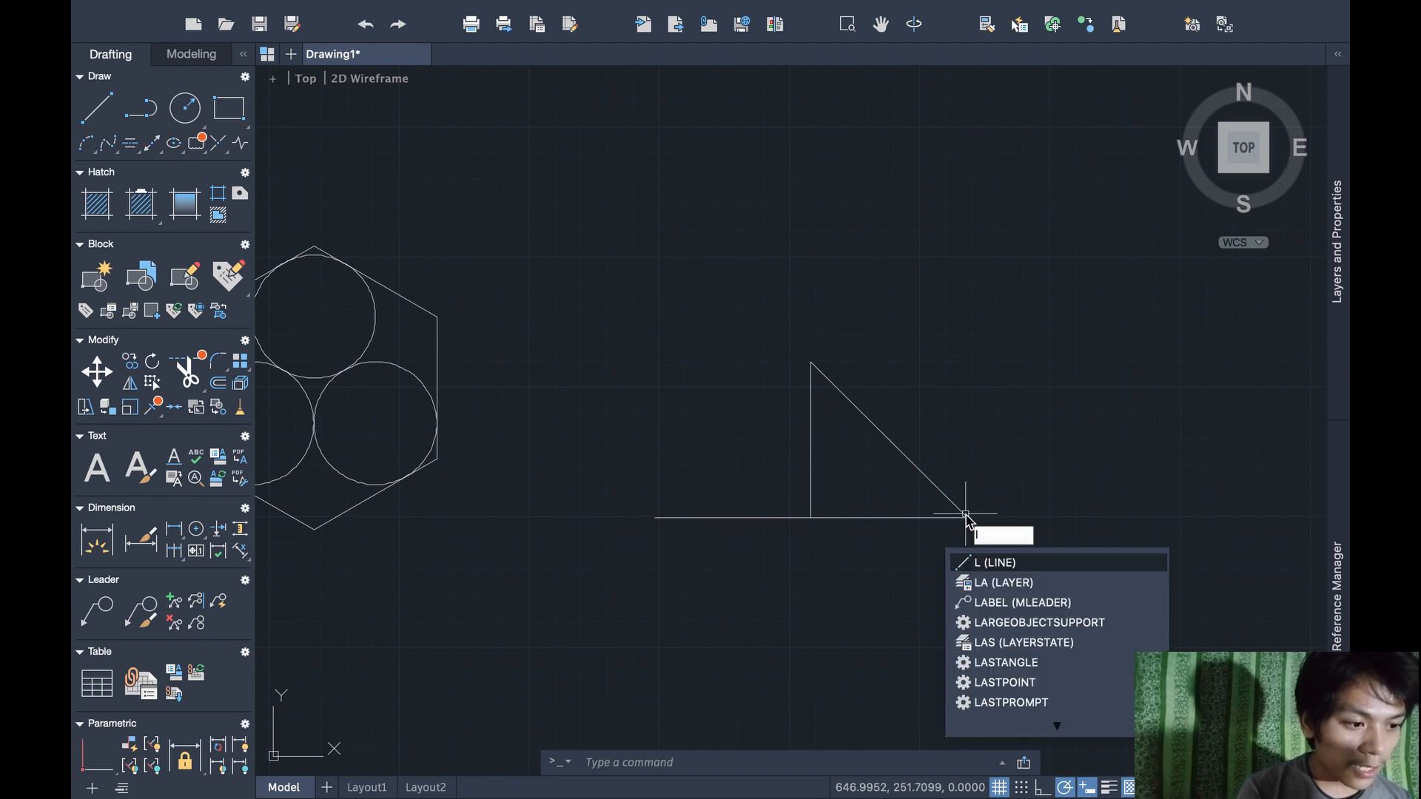
Draw a line from the top of the vertical line to the left end of the horizontal line
{"action": "key", "text": "Return"}
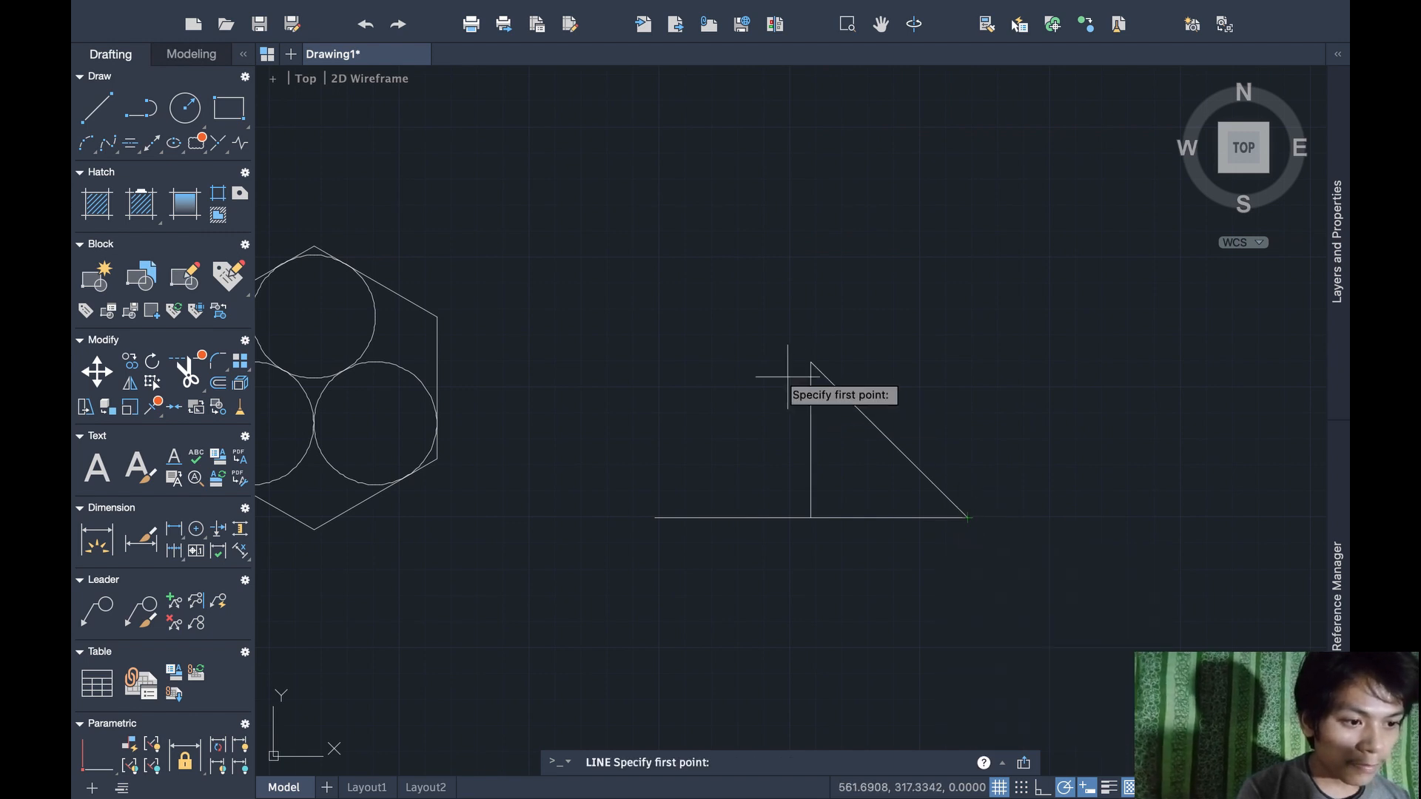
{"action": "left_click", "coordinate": [811, 363]}
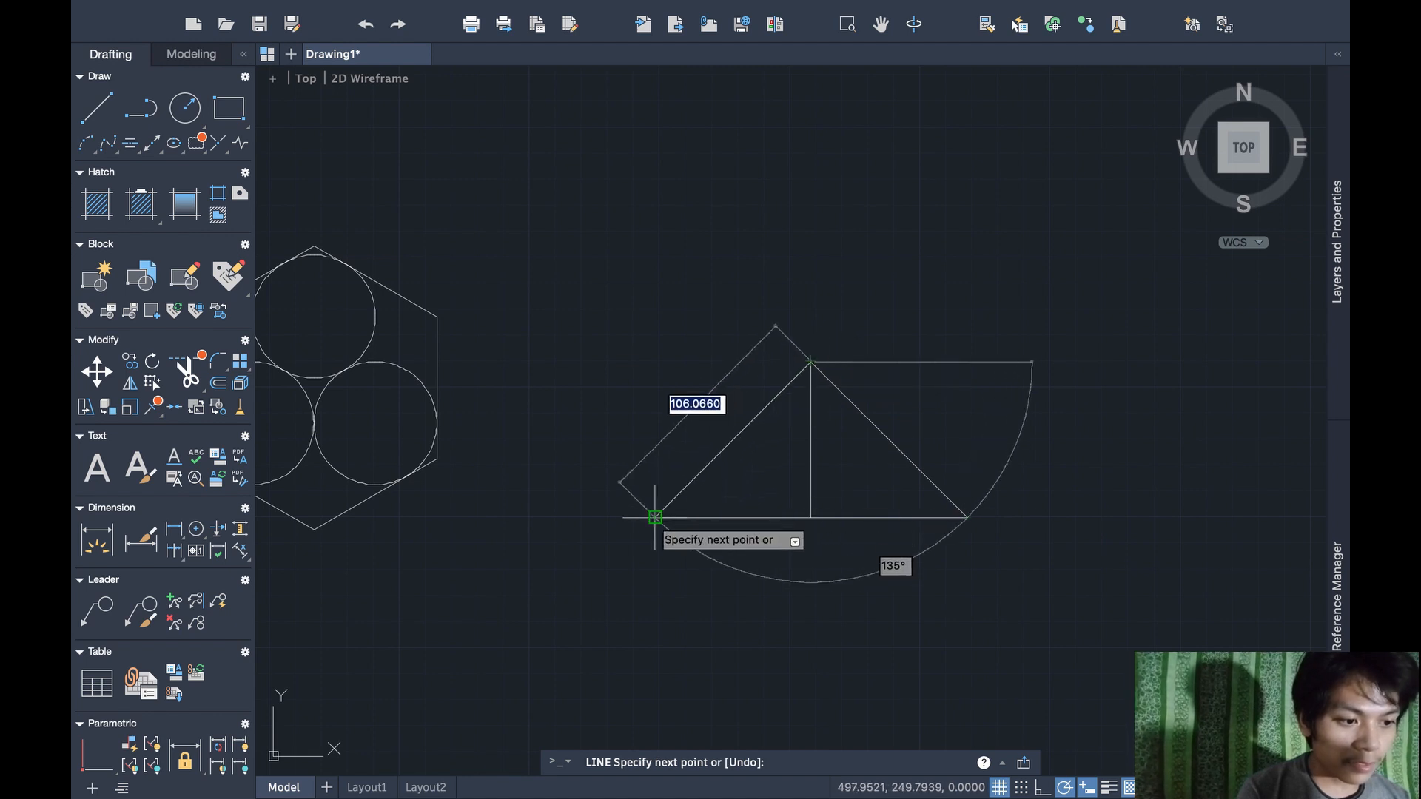
{"action": "left_click", "coordinate": [655, 517]}
{"action": "key", "text": "Return"}
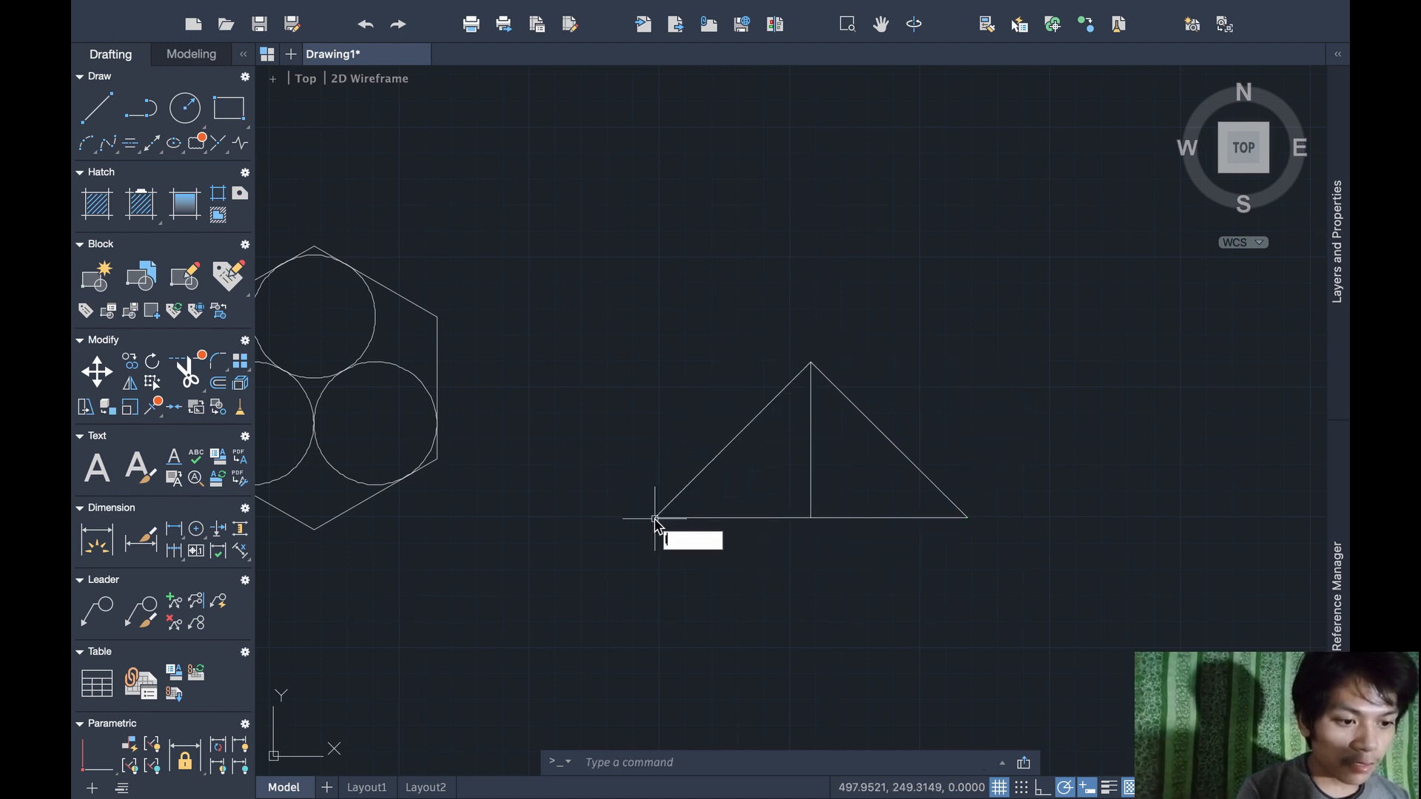
Draw a line 150 long from the triangle's left corner, at half the angle between its base and left sloping side
{"action": "type", "text": "line"}
{"action": "key", "text": "Return"}
{"action": "left_click", "coordinate": [654, 517]}
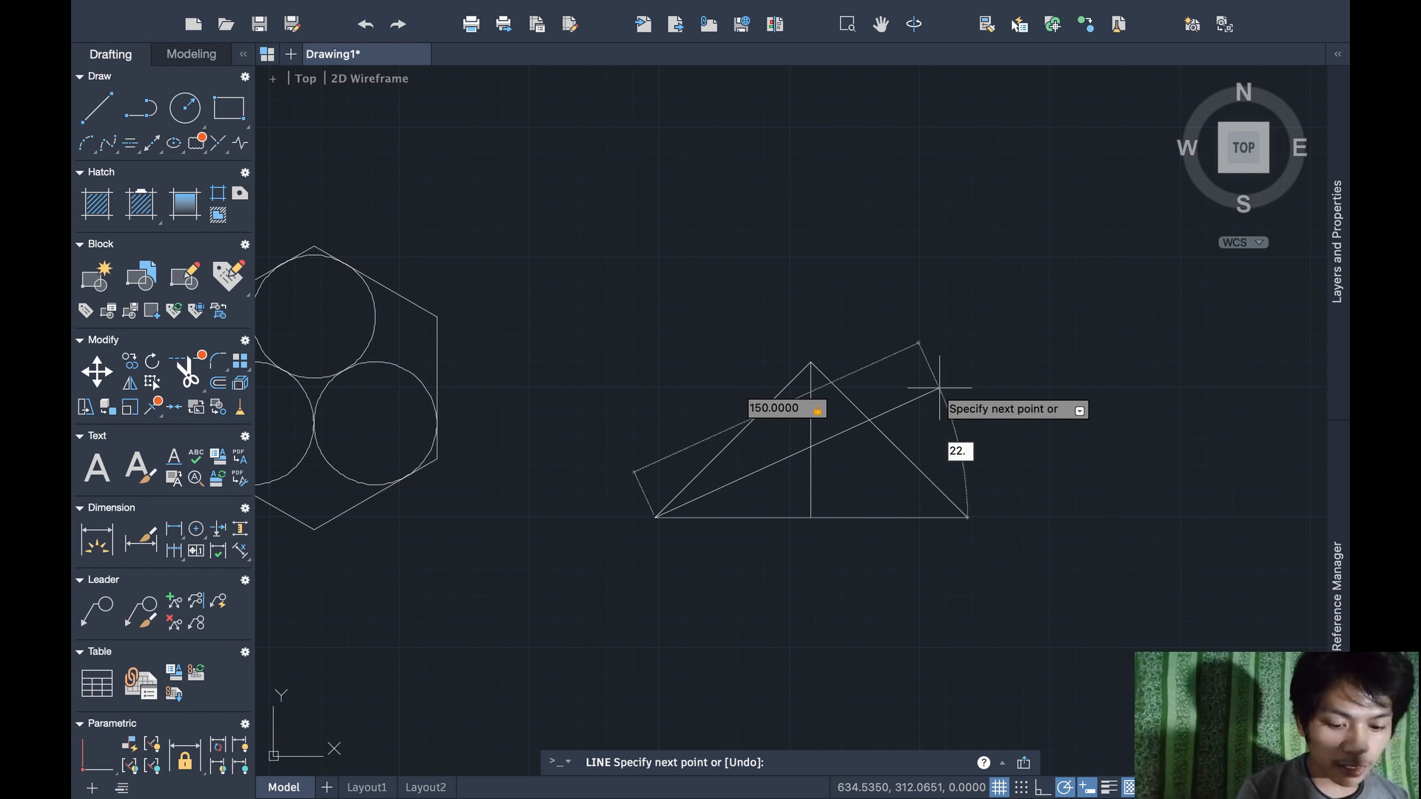
{"action": "key", "text": "Return"}
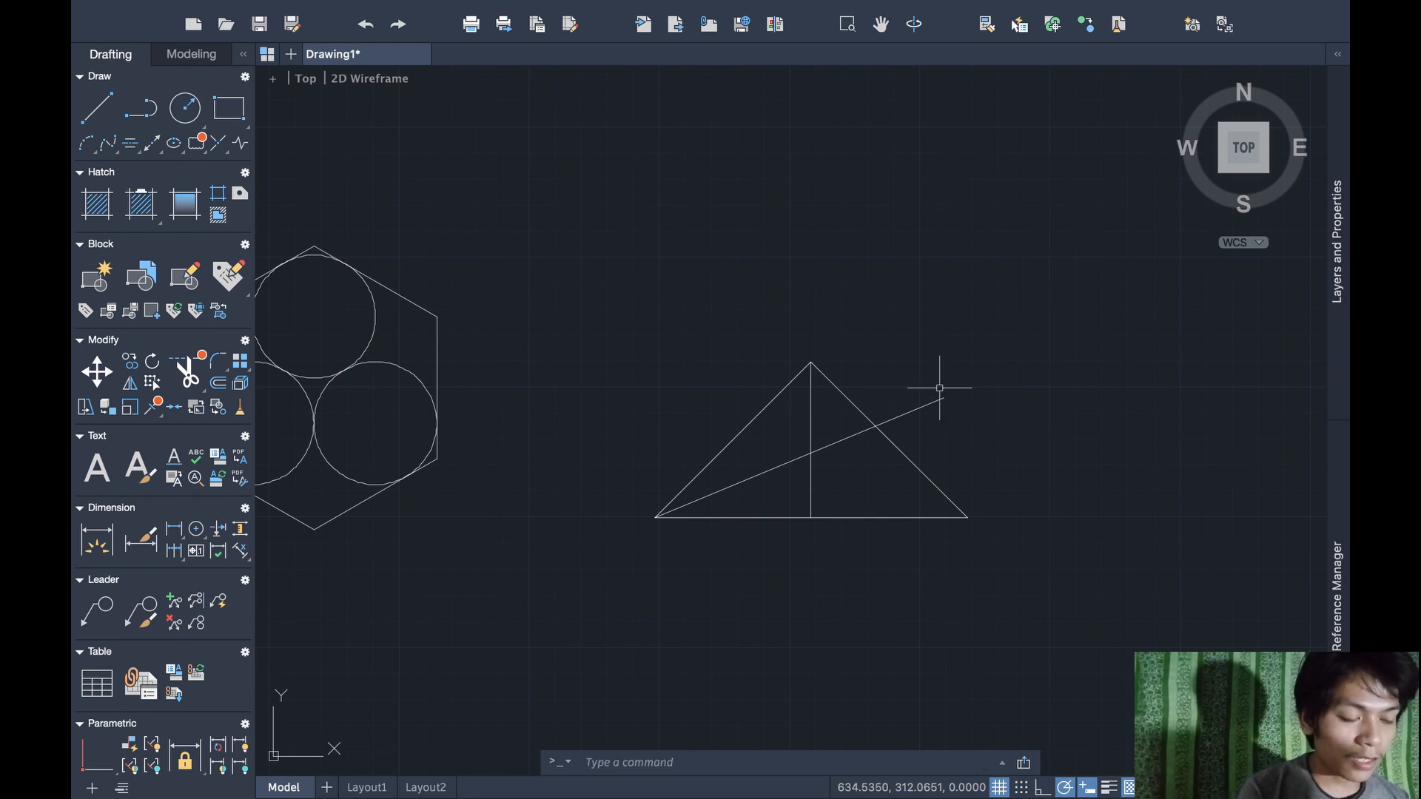
Trim away the vertical line, the left sloping side, the right side's upper part and the new line's overhang, leaving a flat triangle
{"action": "type", "text": "tri"}
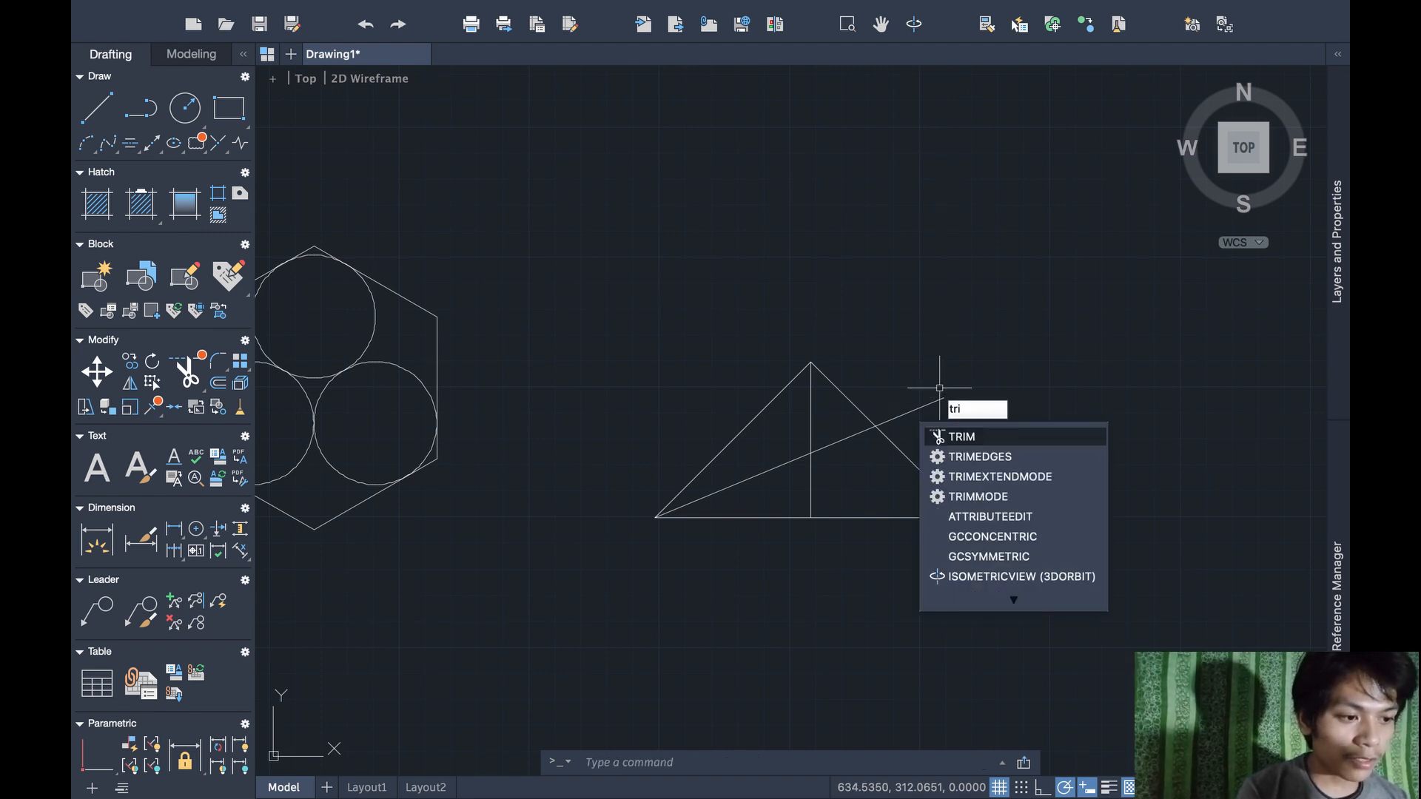
{"action": "type", "text": "m"}
{"action": "key", "text": "Return"}
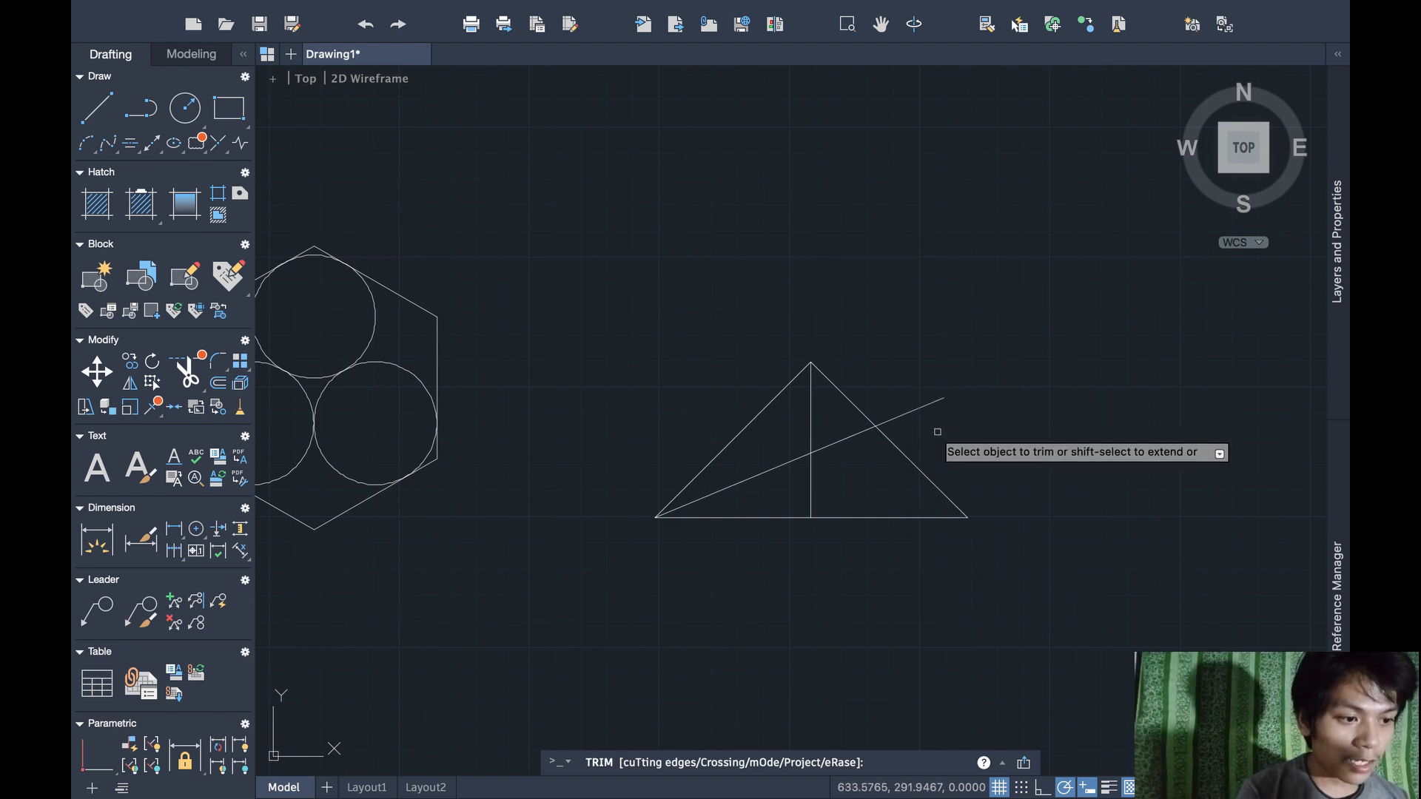
{"action": "mouse_move", "coordinate": [938, 432]}
{"action": "left_mouse_down"}
{"action": "mouse_move", "coordinate": [935, 406]}
{"action": "mouse_move", "coordinate": [873, 389]}
{"action": "left_mouse_up"}
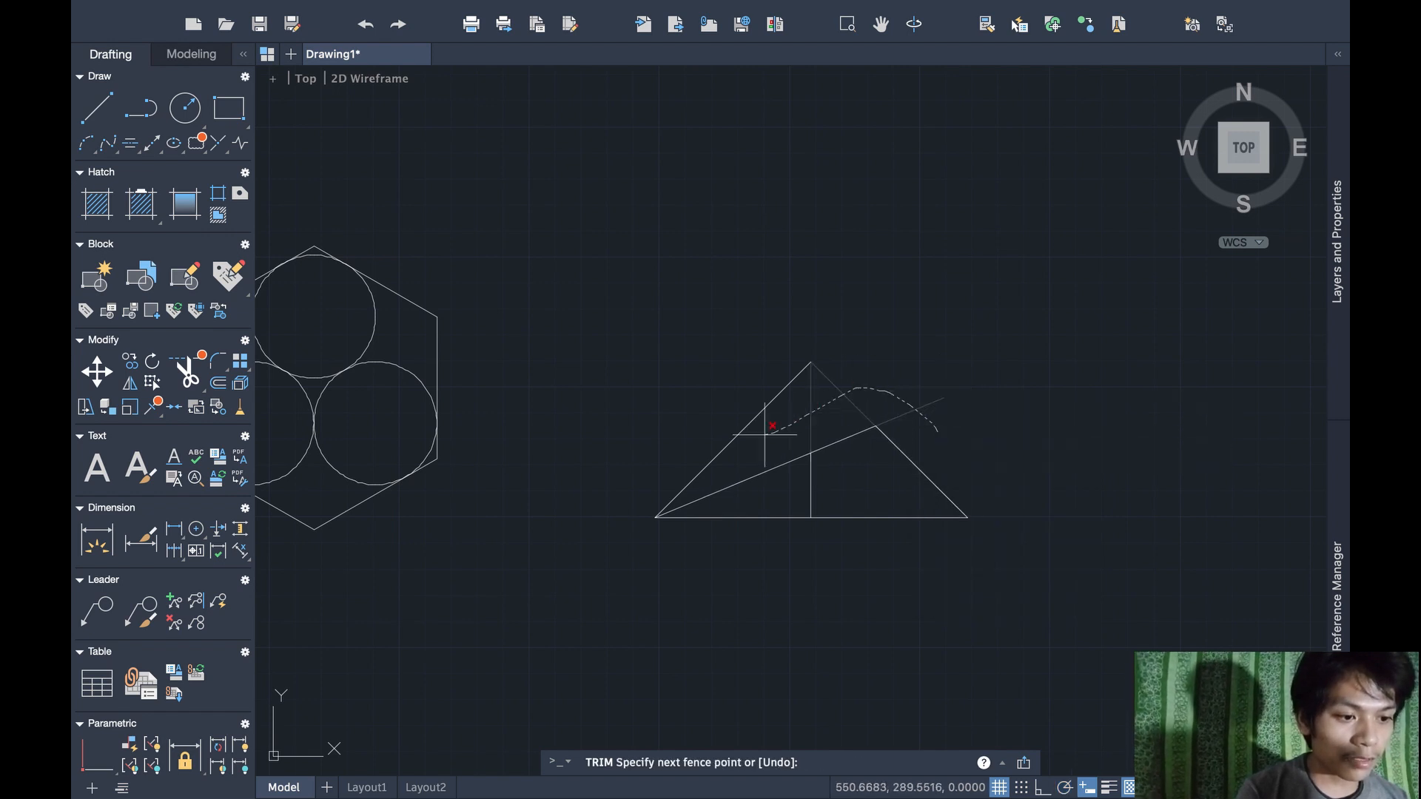
{"action": "left_click_drag", "start_coordinate": [710, 436], "coordinate": [710, 437]}
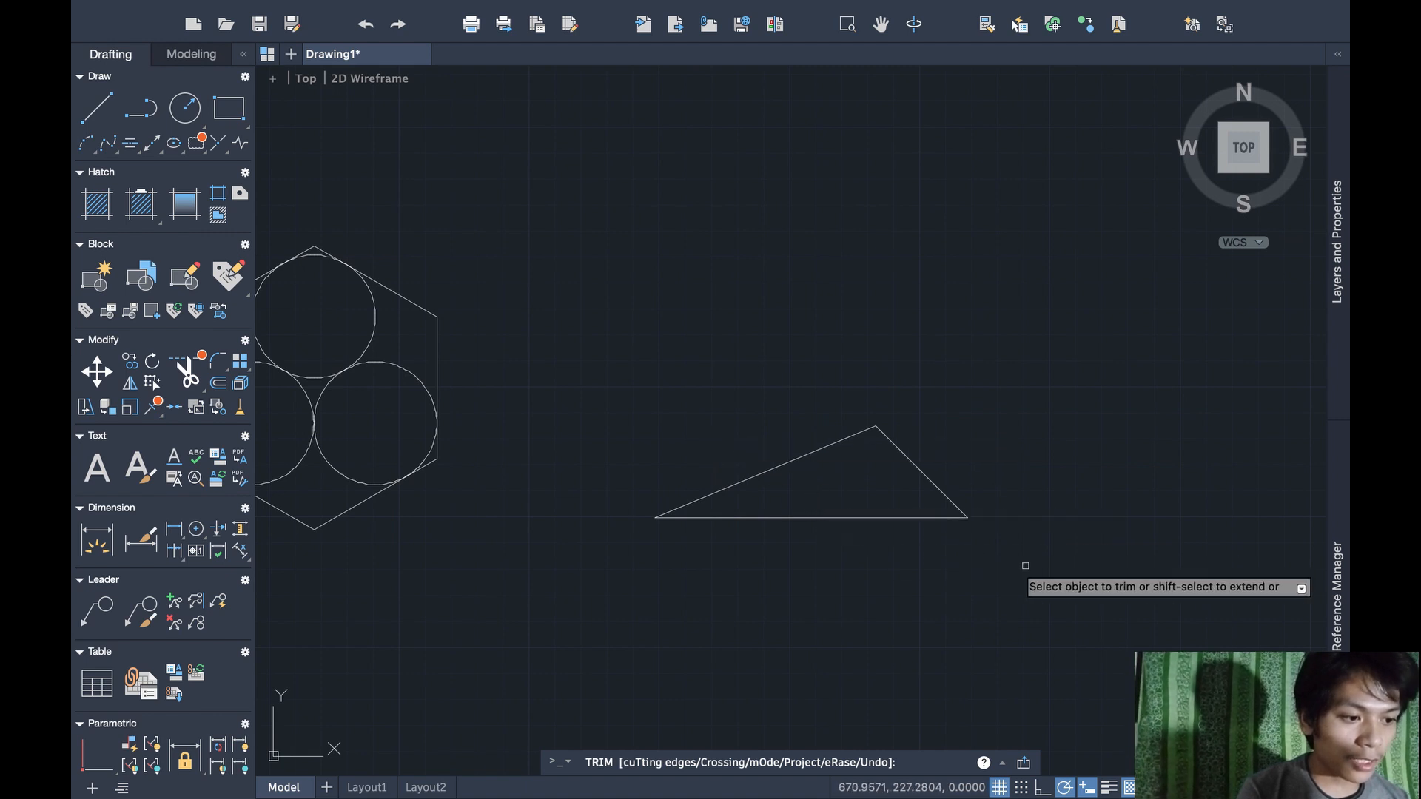
{"action": "key", "text": "Escape"}
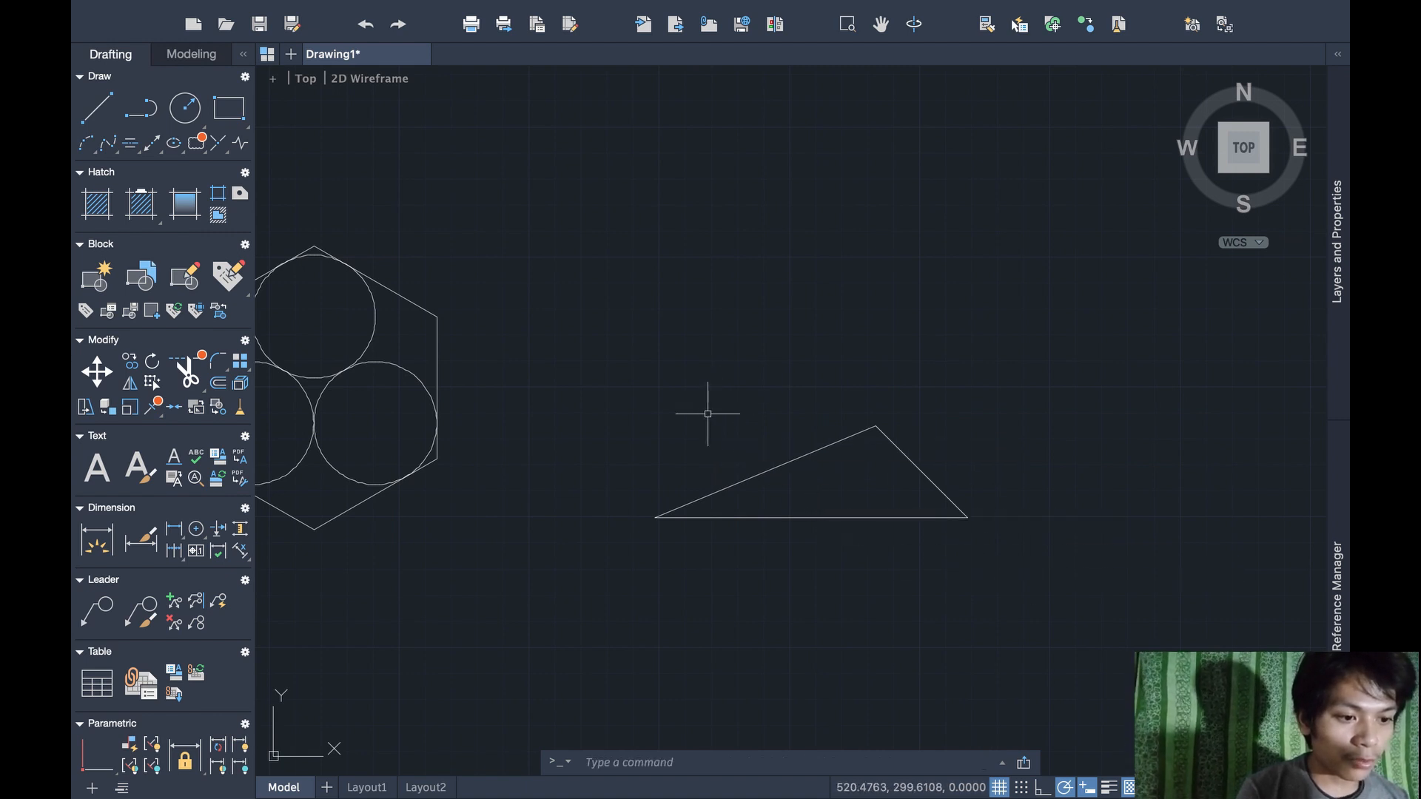
Mirror the triangle's three lines about its horizontal base, keeping the source objects, to form a kite
{"action": "left_click", "coordinate": [659, 413]}
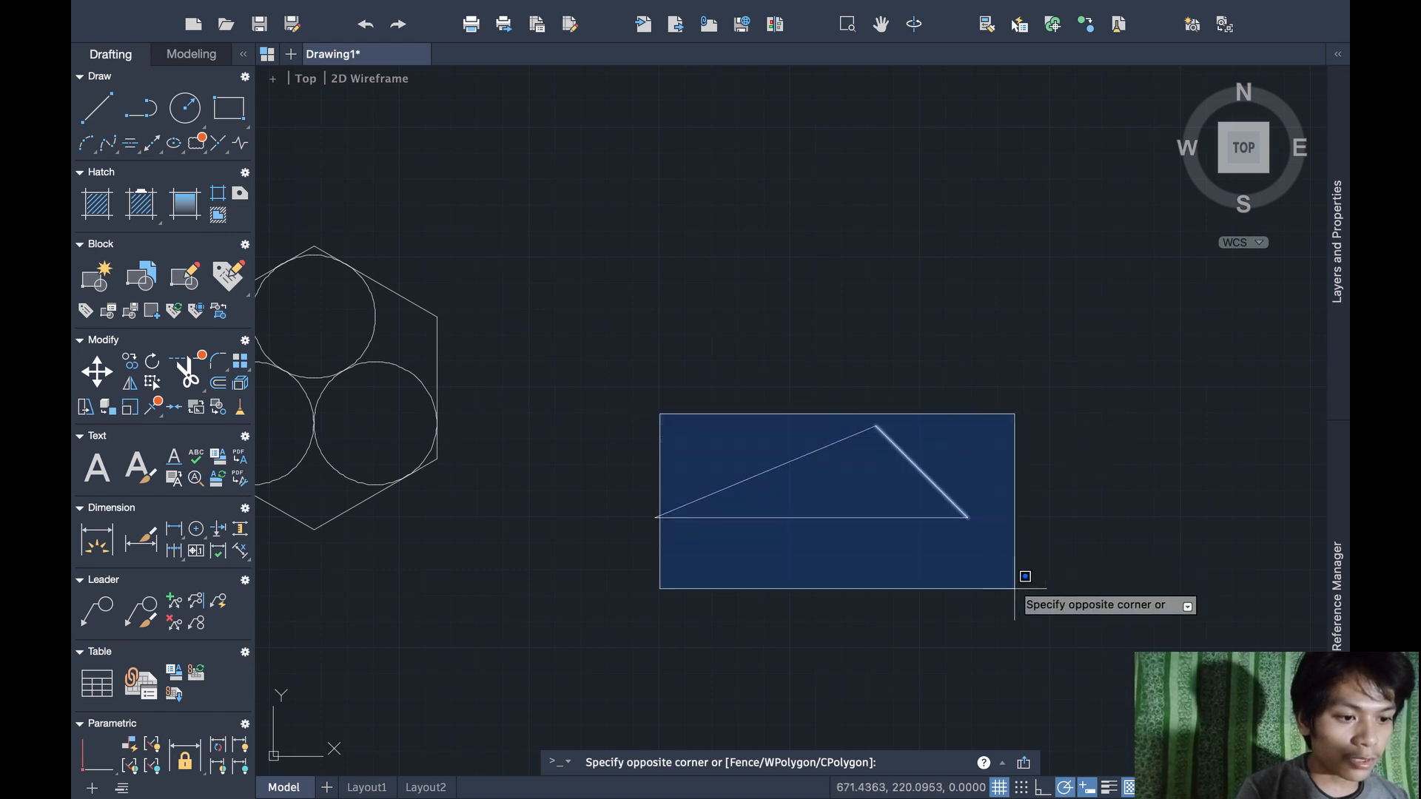
{"action": "left_click", "coordinate": [988, 604]}
{"action": "left_click", "coordinate": [993, 604]}
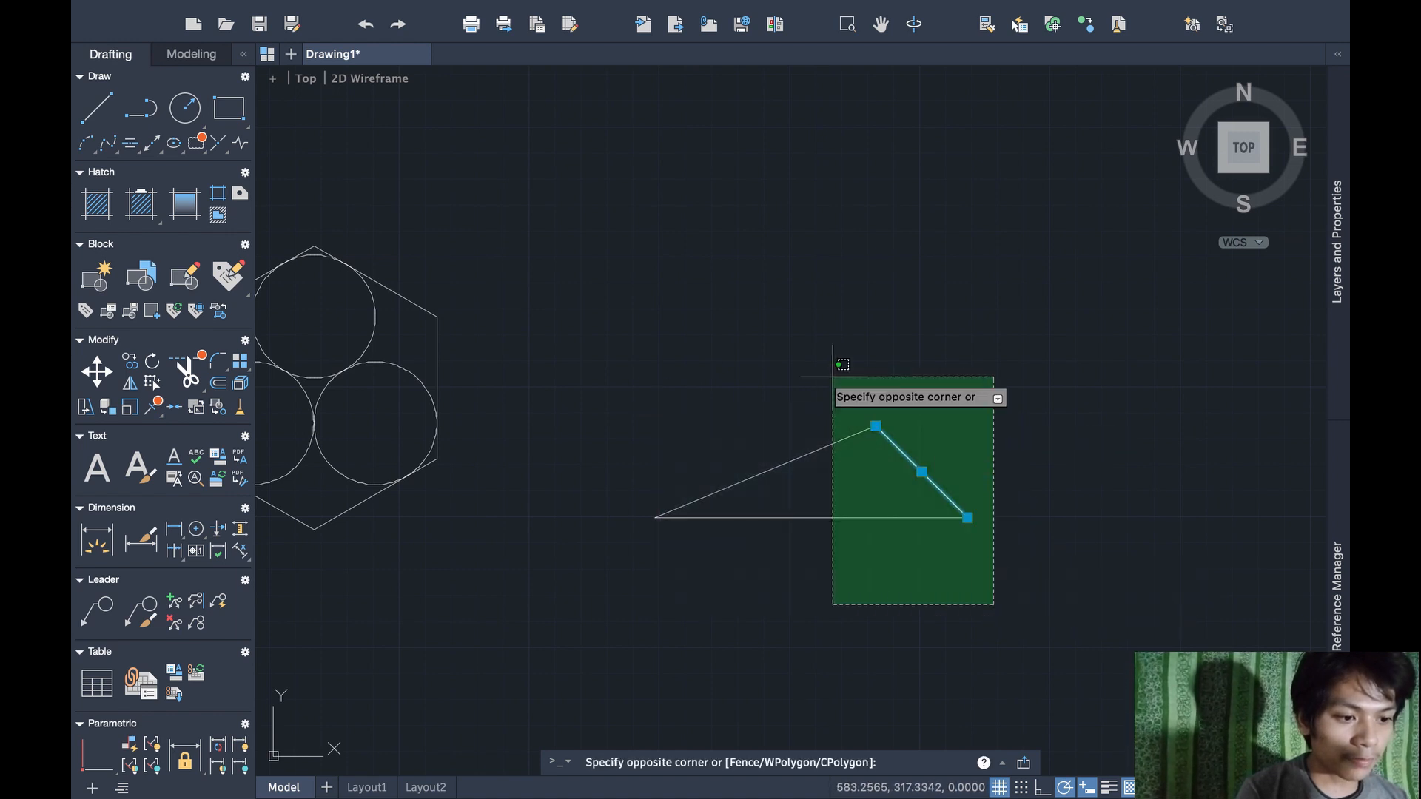
{"action": "left_click", "coordinate": [672, 387]}
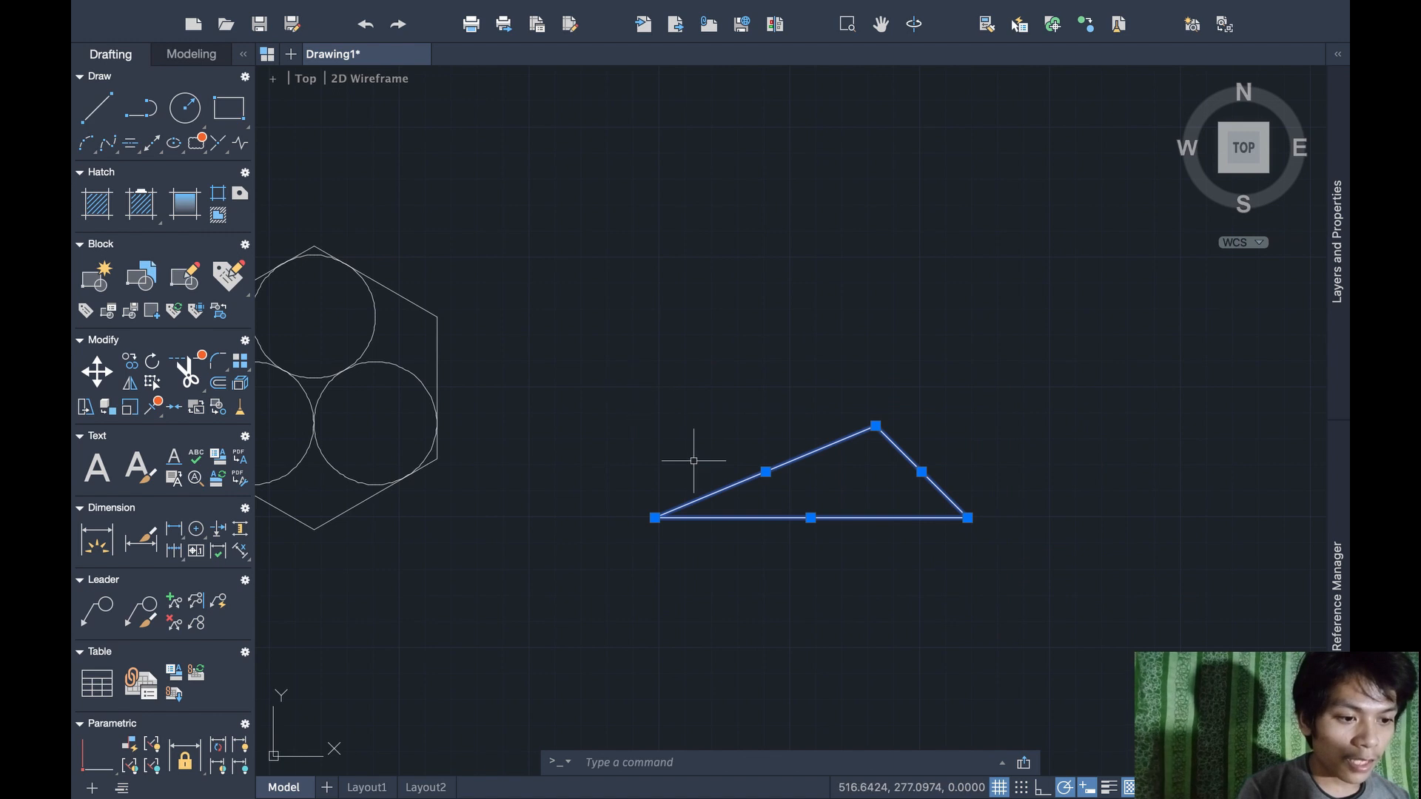
{"action": "type", "text": "mirr"}
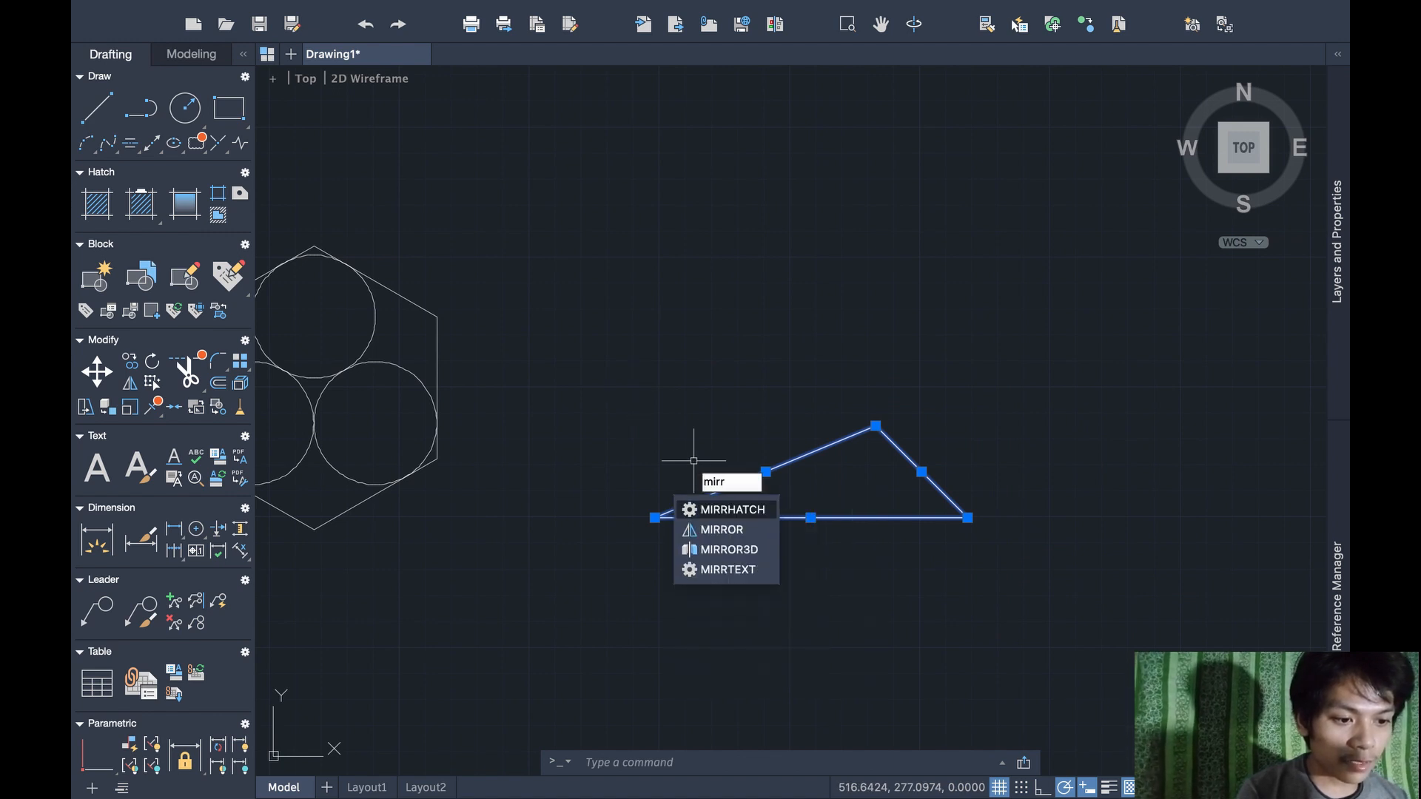
{"action": "key", "text": "Down"}
{"action": "key", "text": "Return"}
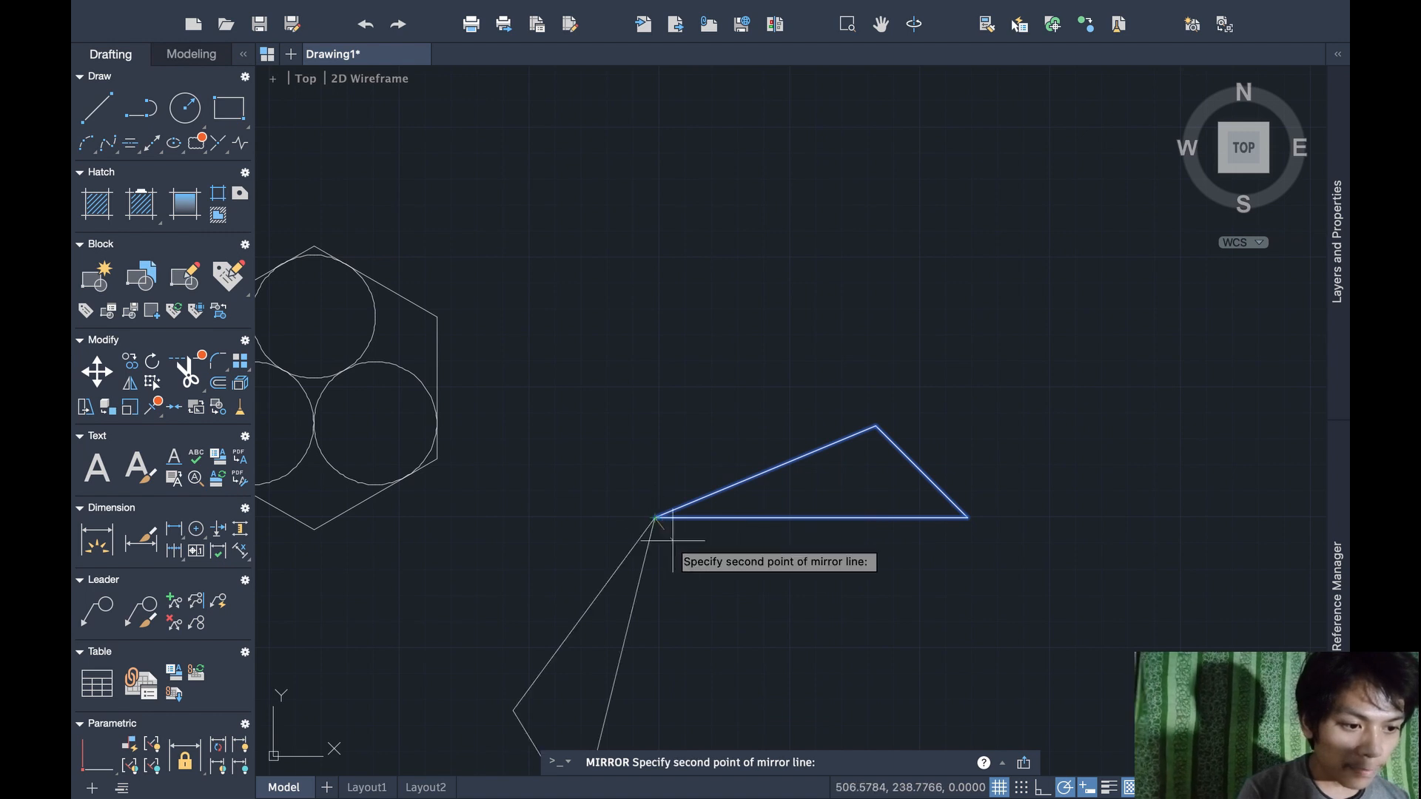
{"action": "left_click", "coordinate": [708, 517]}
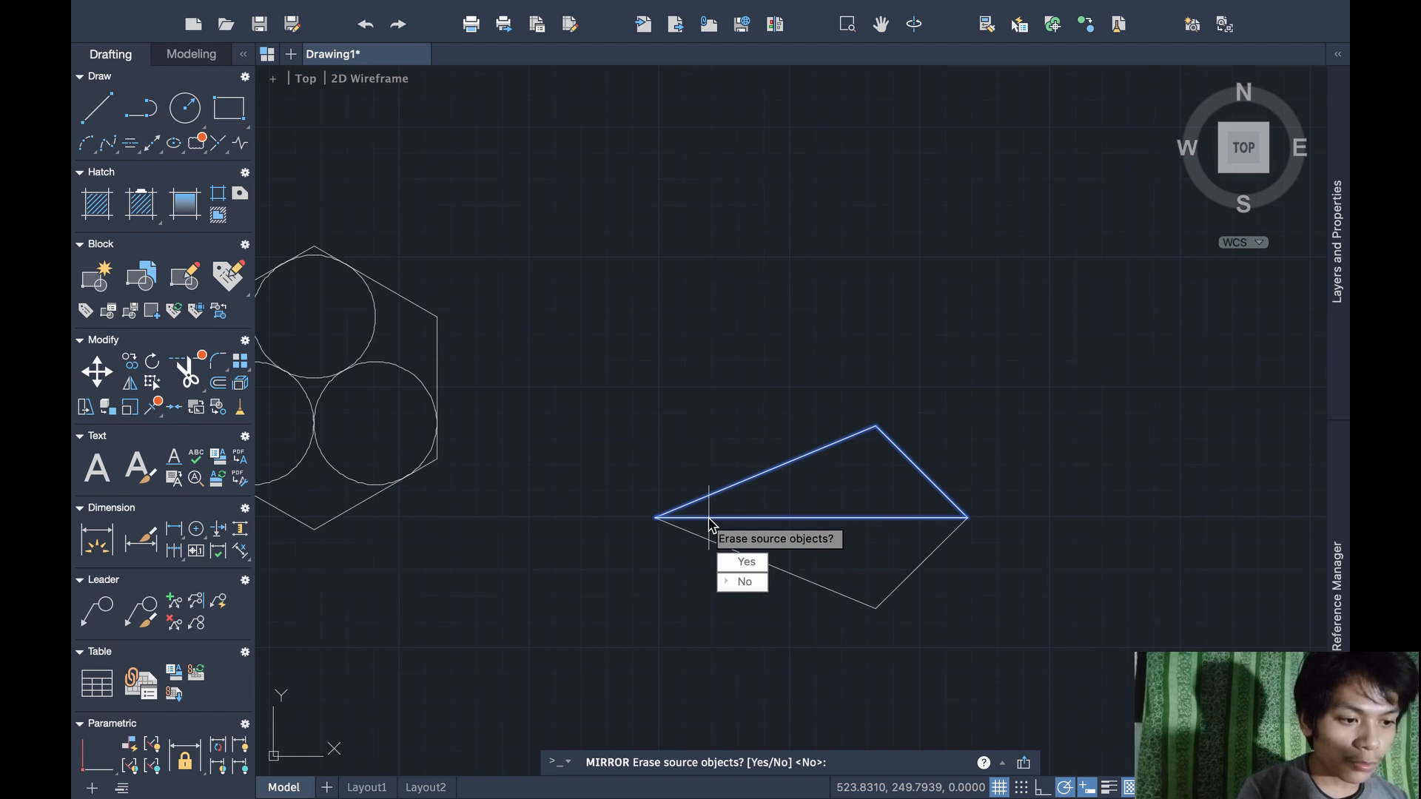
{"action": "key", "text": "Return"}
Create a polar array of the whole kite around its left tip with 8 items
{"action": "left_click", "coordinate": [996, 639]}
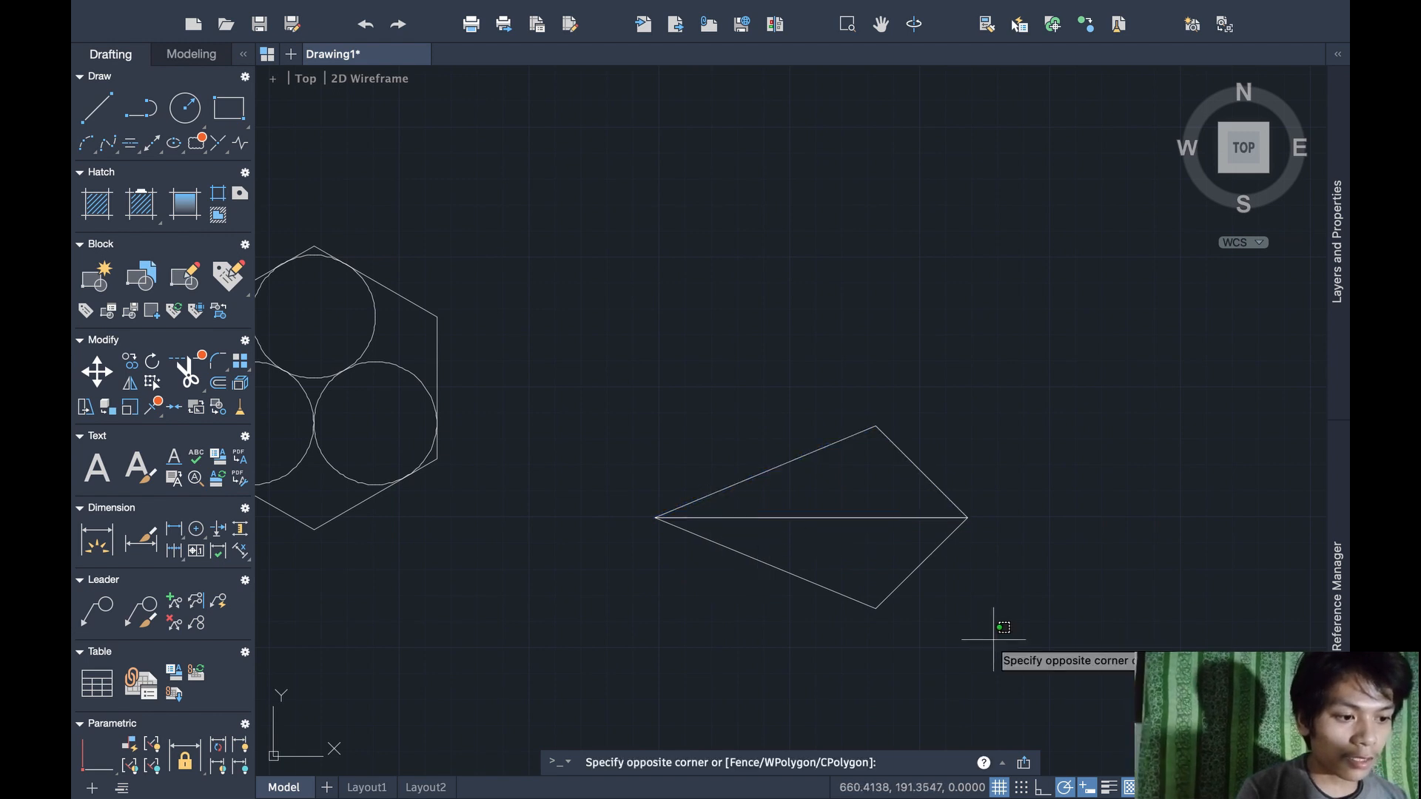
{"action": "left_click", "coordinate": [727, 438]}
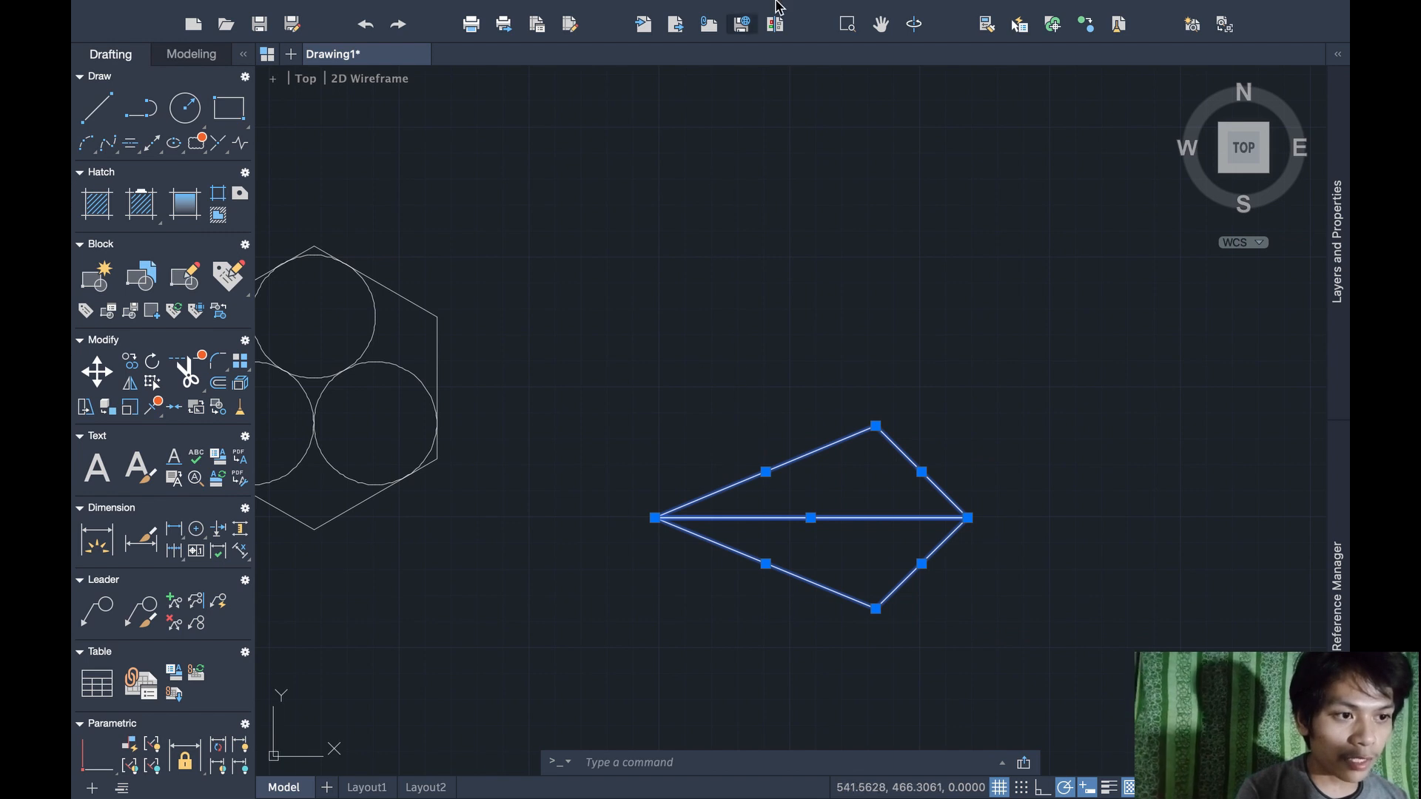
{"action": "mouse_move", "coordinate": [774, 6]}
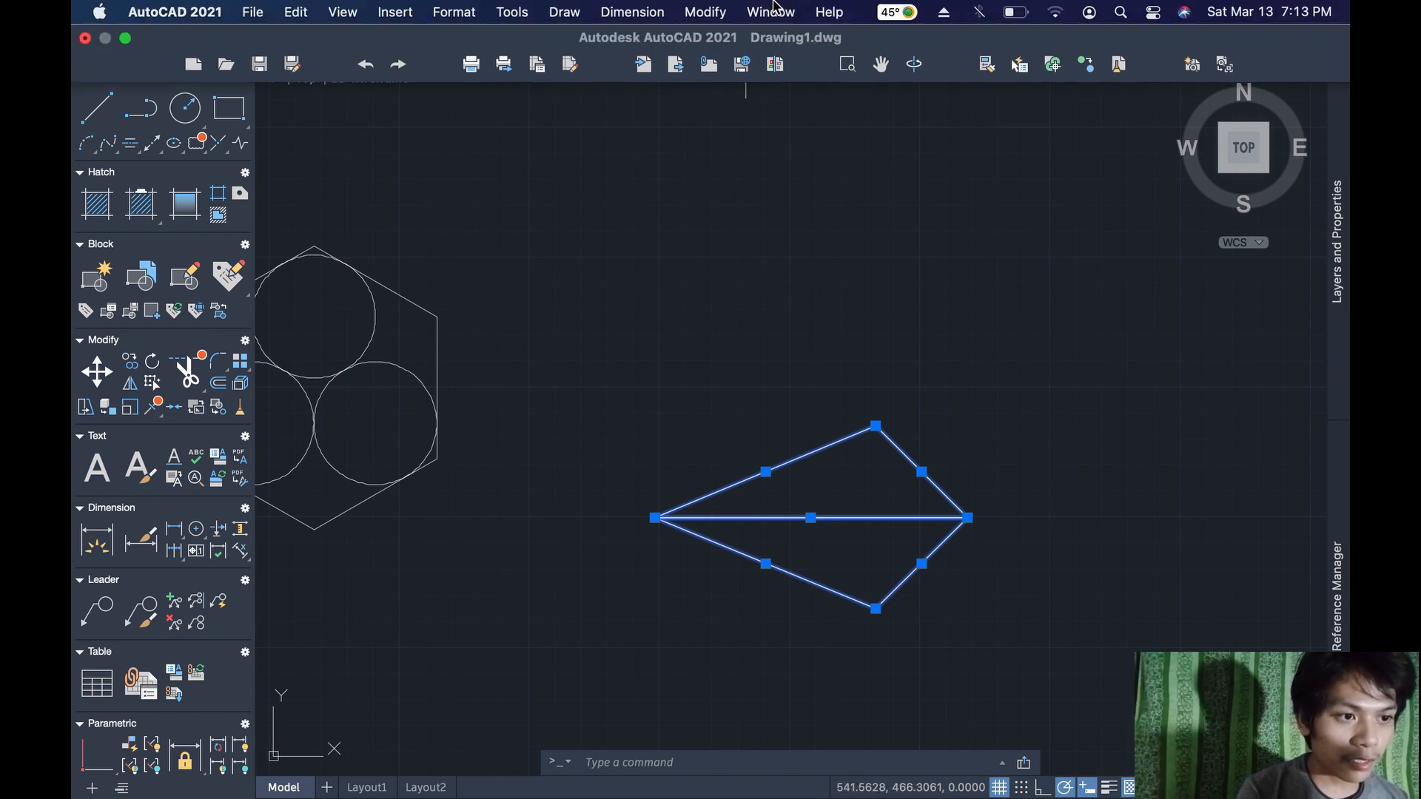
{"action": "left_click", "coordinate": [728, 16]}
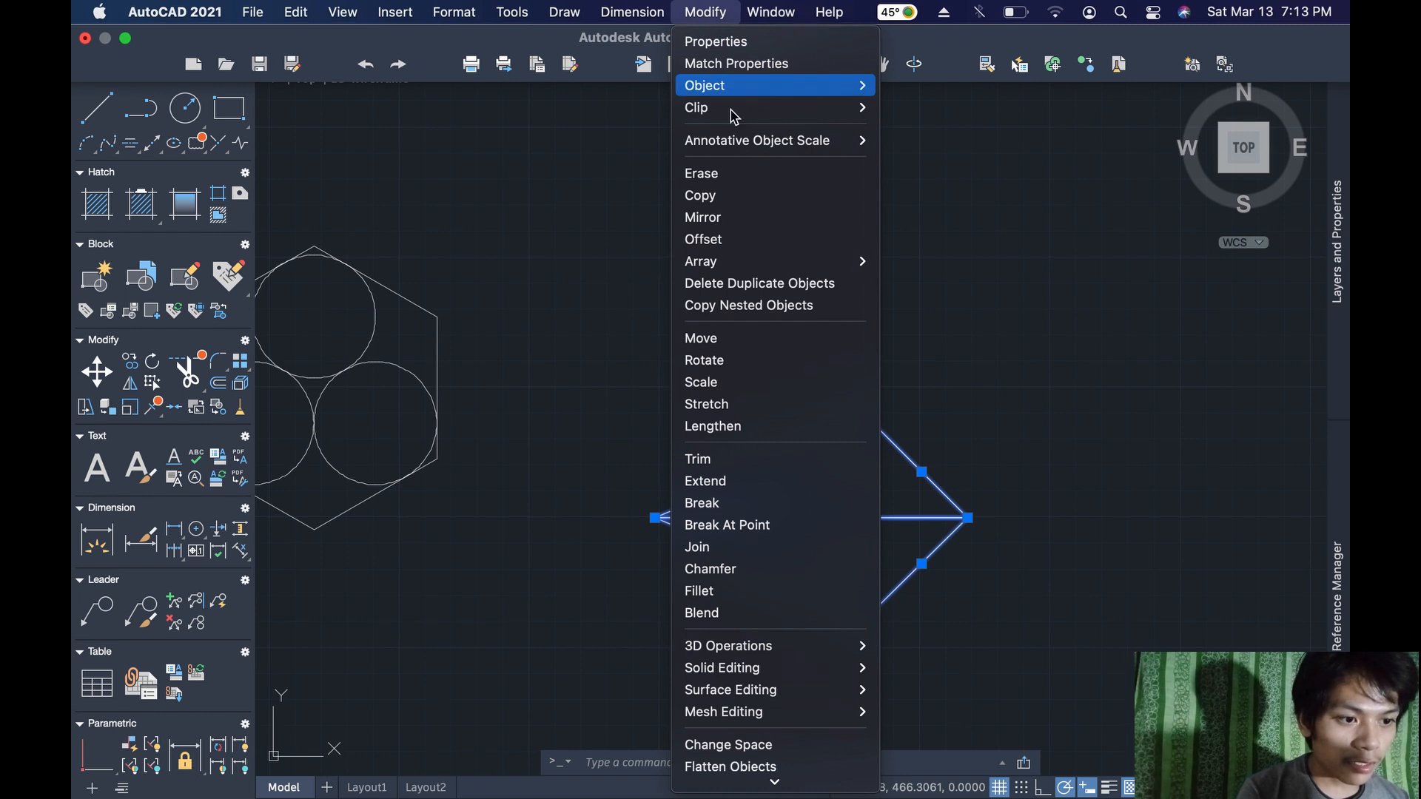
{"action": "mouse_move", "coordinate": [805, 265]}
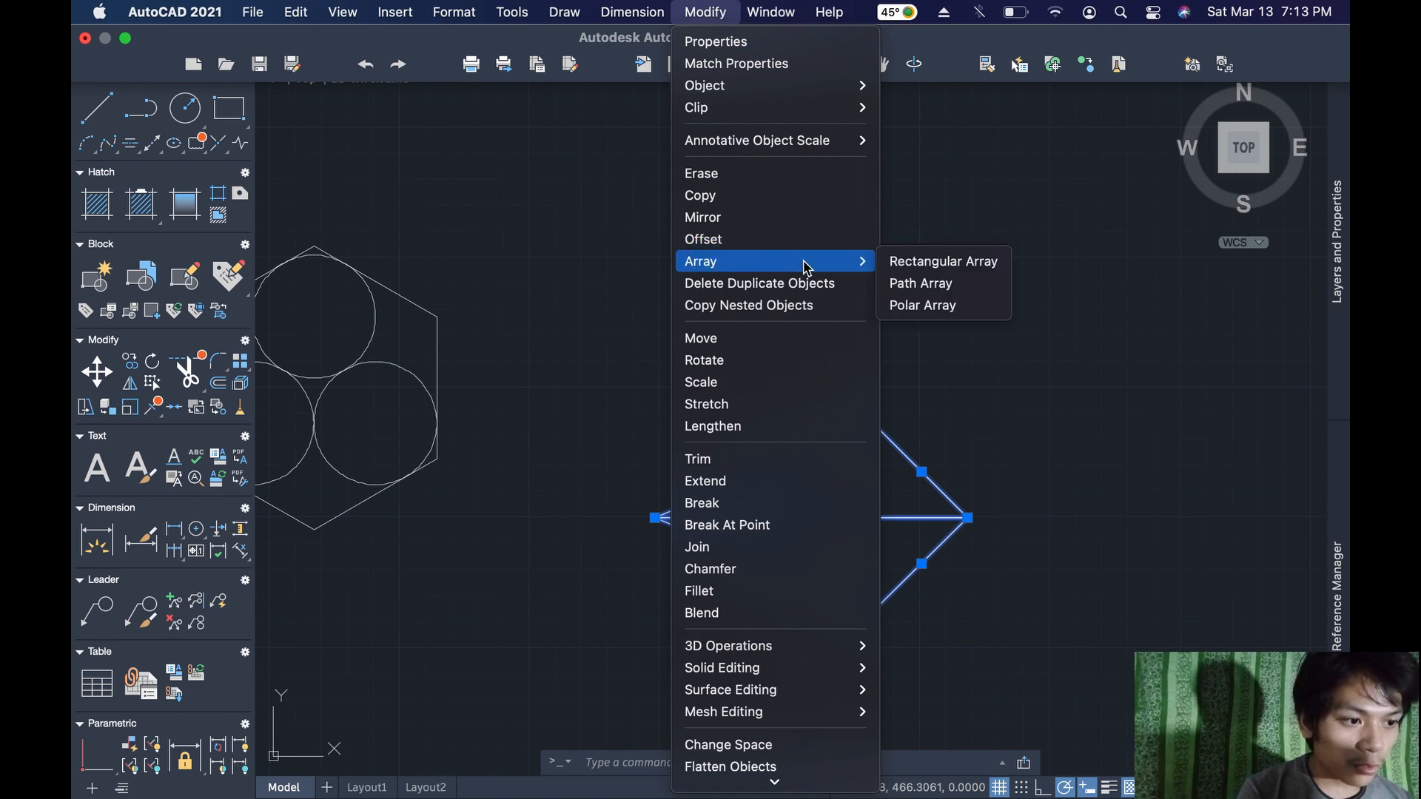
{"action": "left_click", "coordinate": [904, 311]}
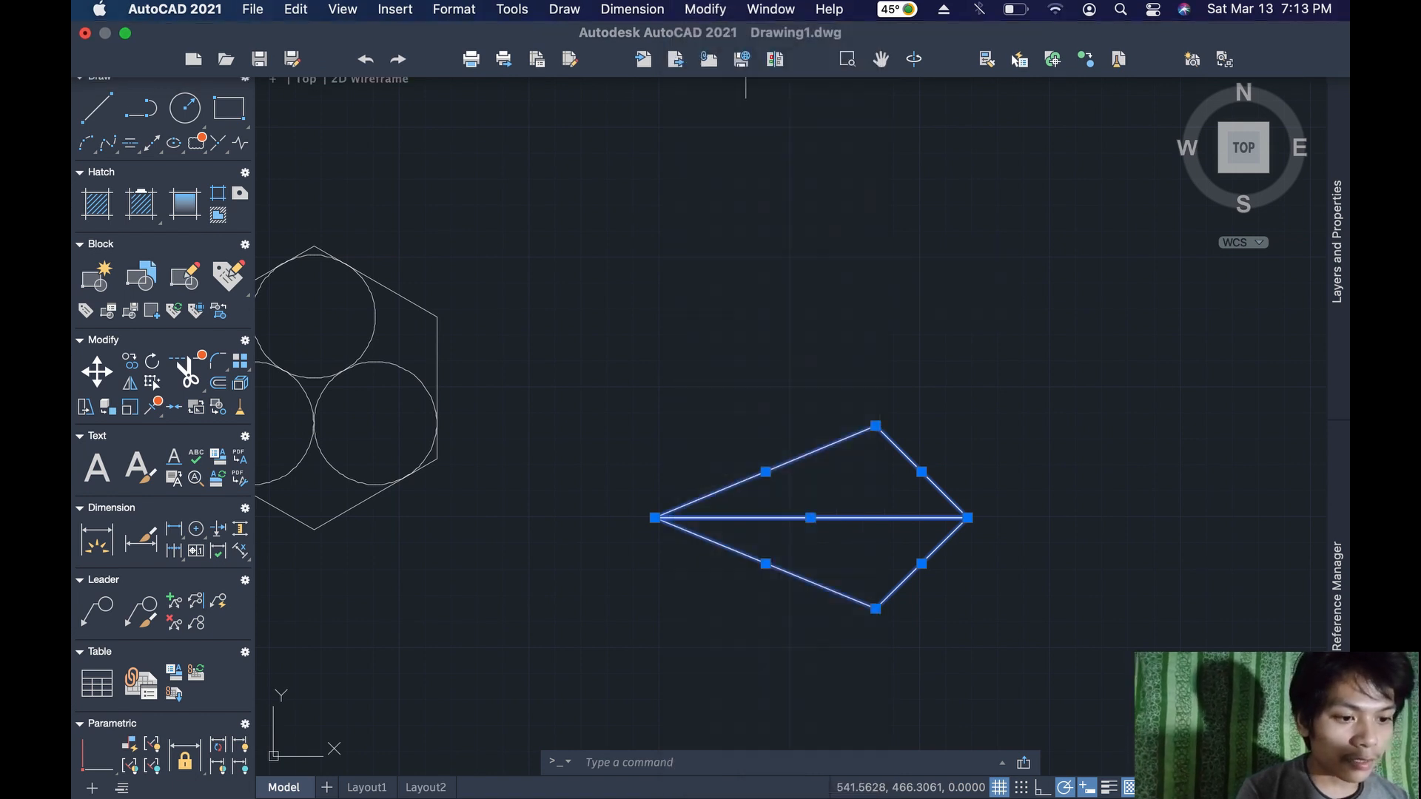
{"action": "left_click", "coordinate": [655, 517]}
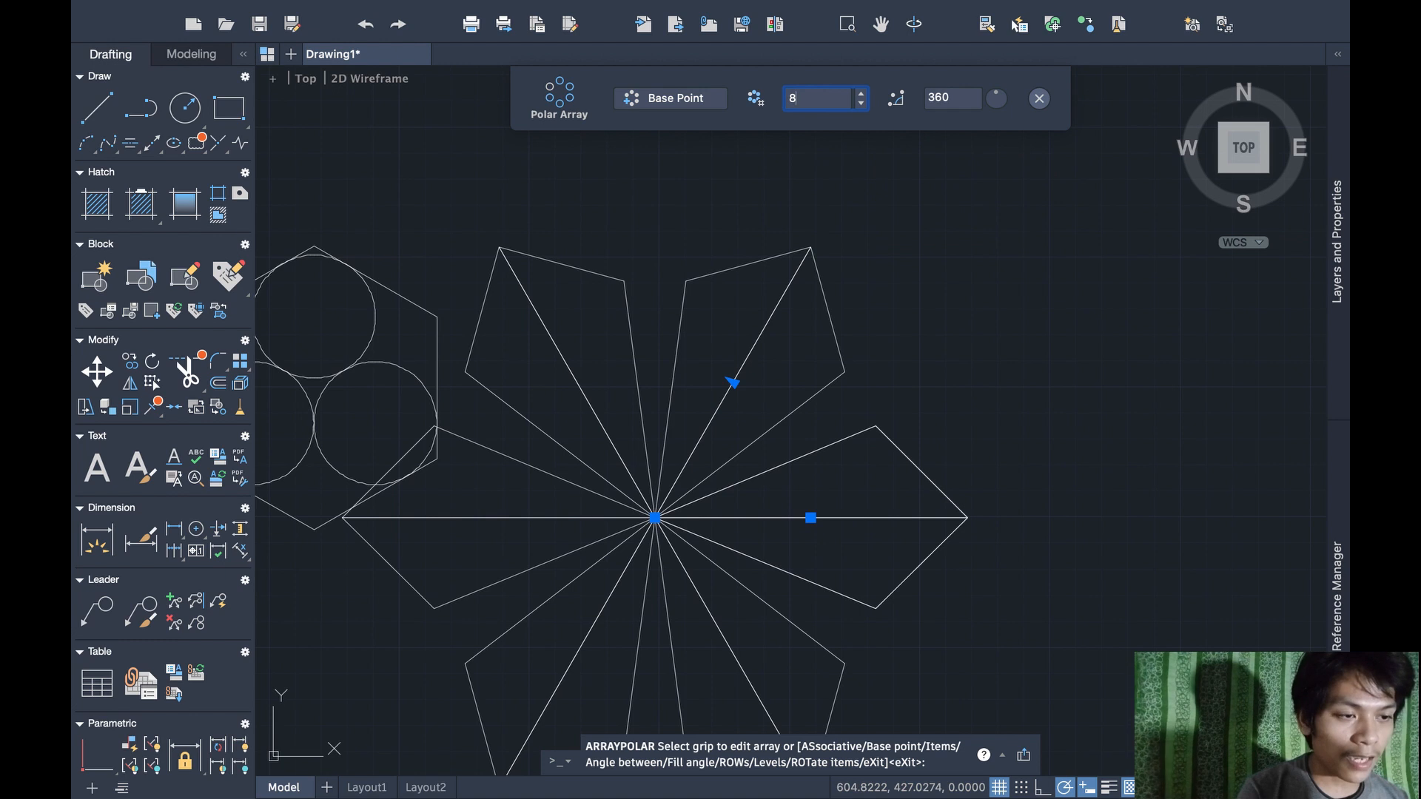
{"action": "key", "text": "Return"}
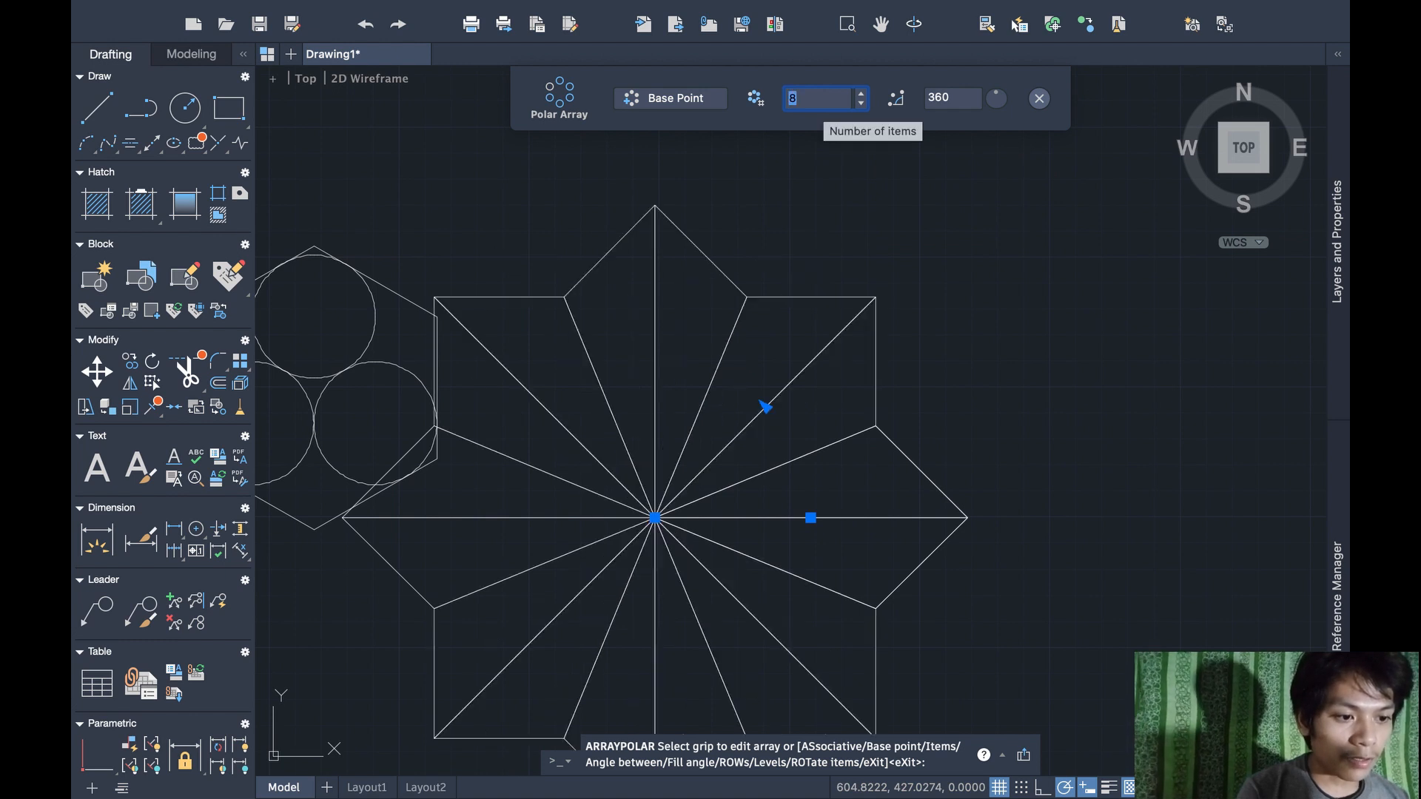
{"action": "left_click", "coordinate": [1039, 99]}
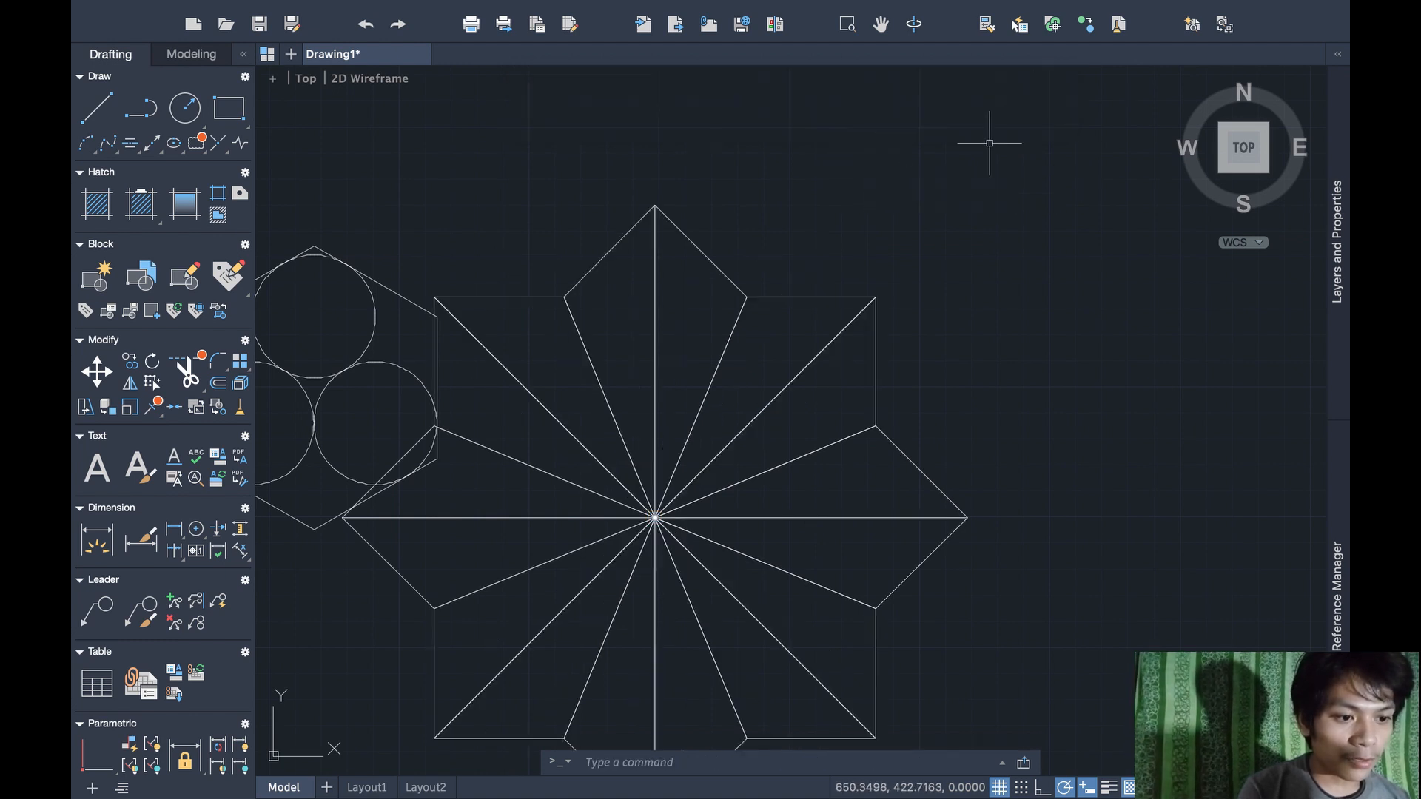
Move the star array by its center up and to the right, clear of the hexagon
{"action": "left_click", "coordinate": [651, 538]}
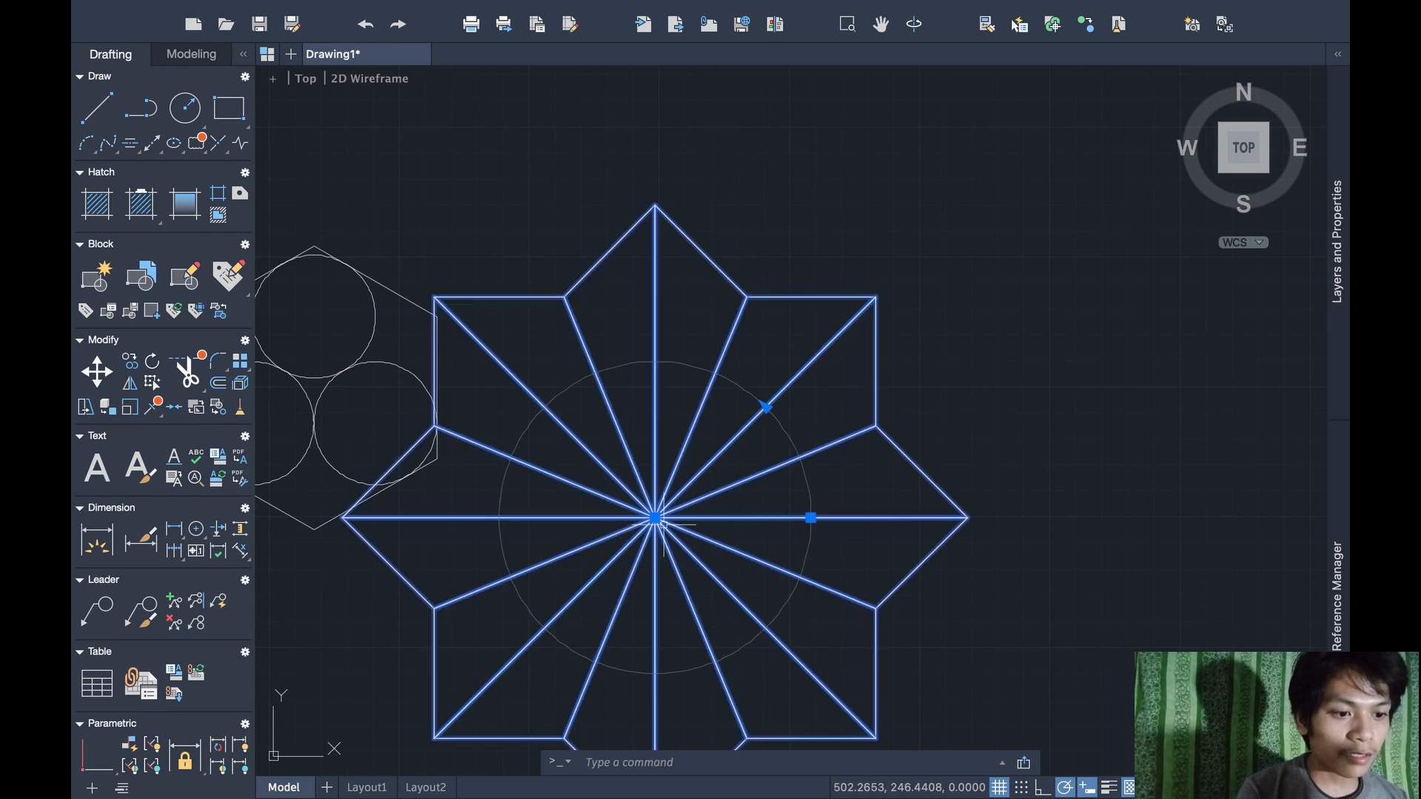
{"action": "type", "text": "move"}
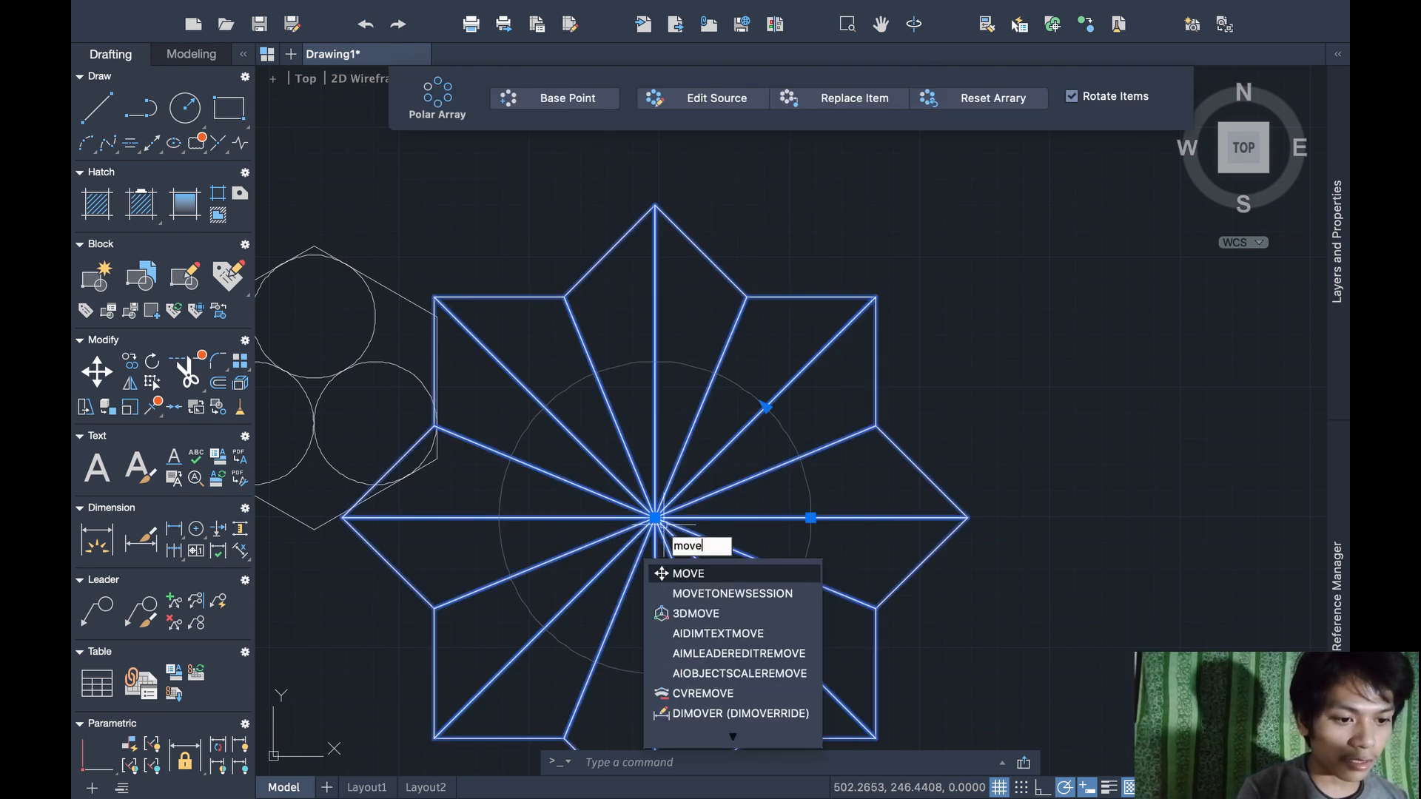
{"action": "key", "text": "Return"}
{"action": "left_click", "coordinate": [655, 518]}
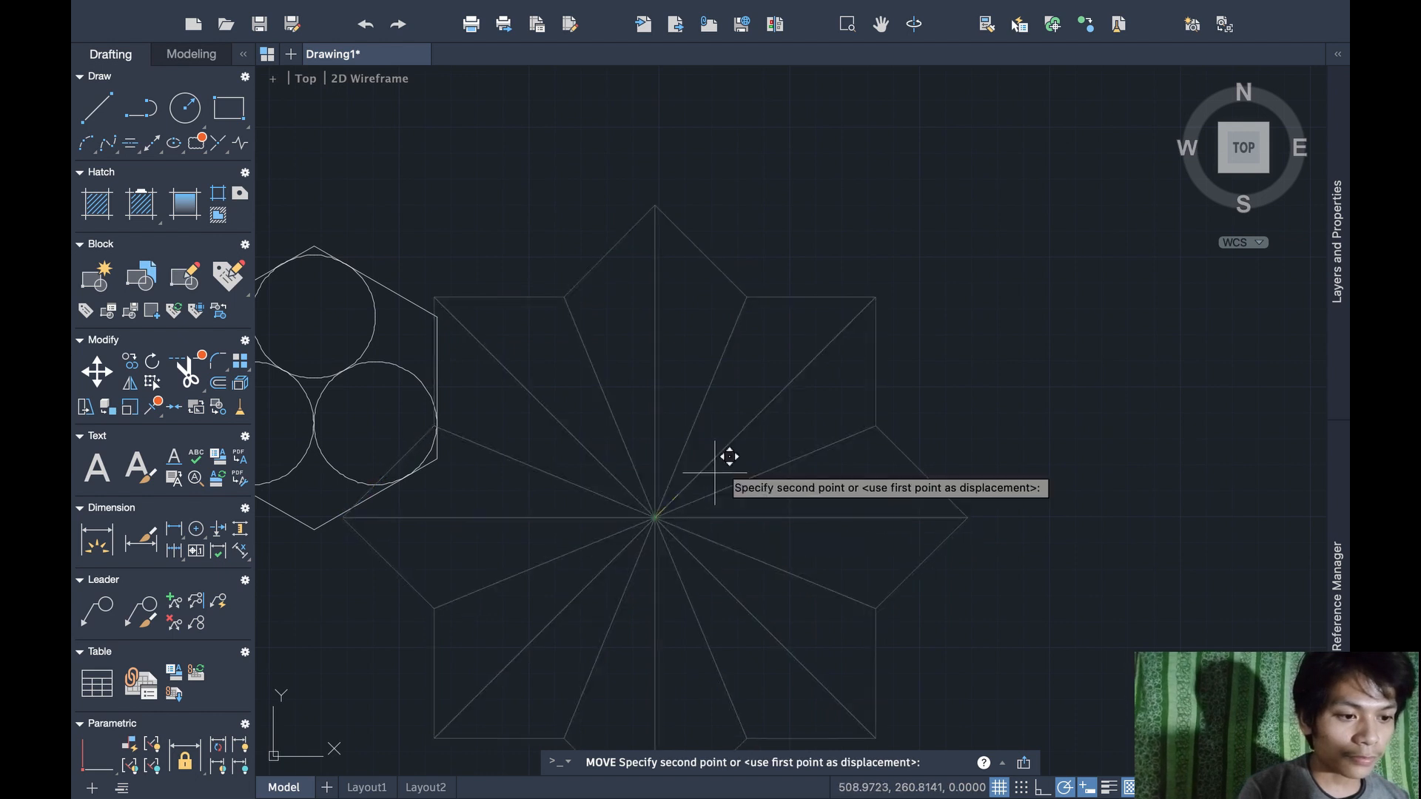
{"action": "left_click", "coordinate": [844, 391]}
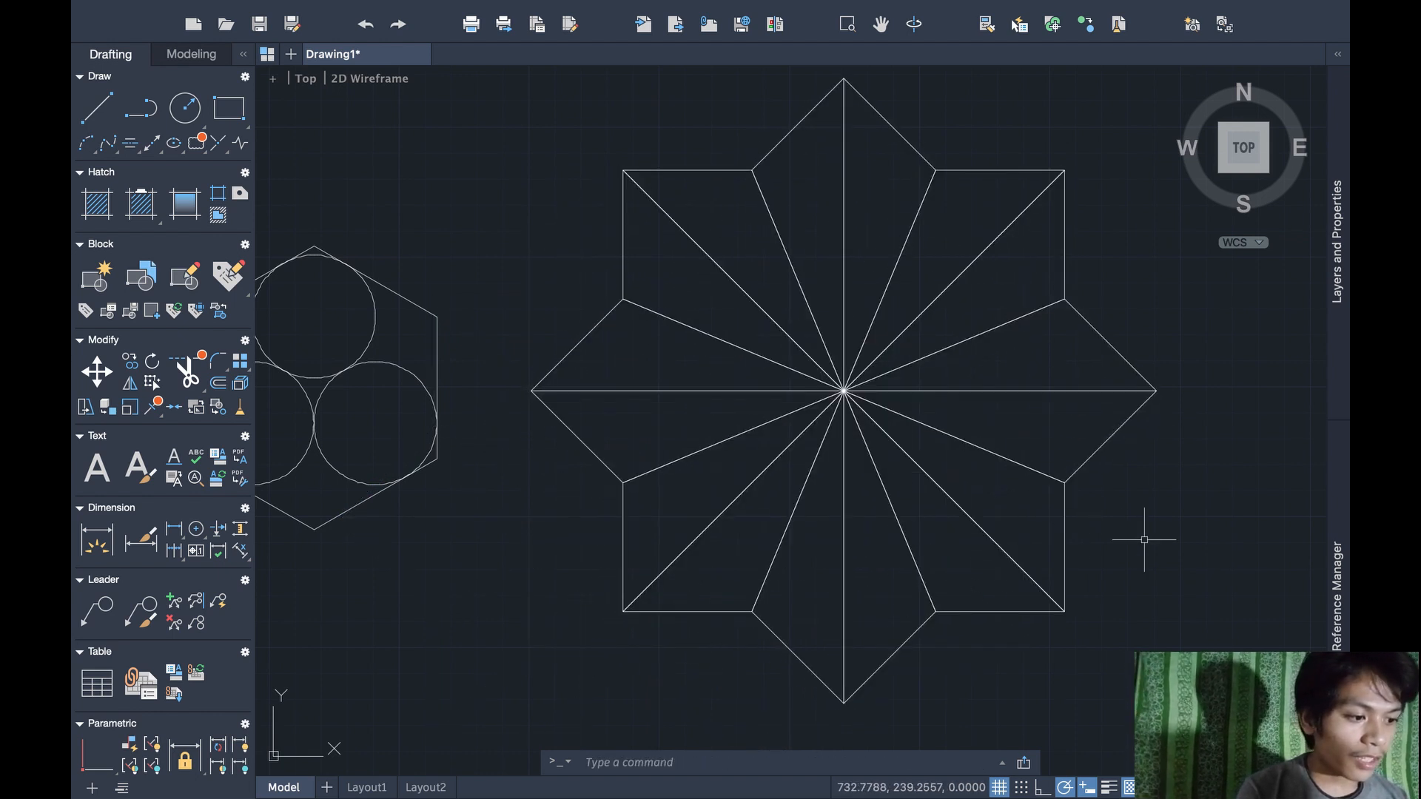
Switch to Preview to compare the third figure's outline with the star, and return to AutoCAD
{"action": "mouse_move", "coordinate": [1144, 784]}
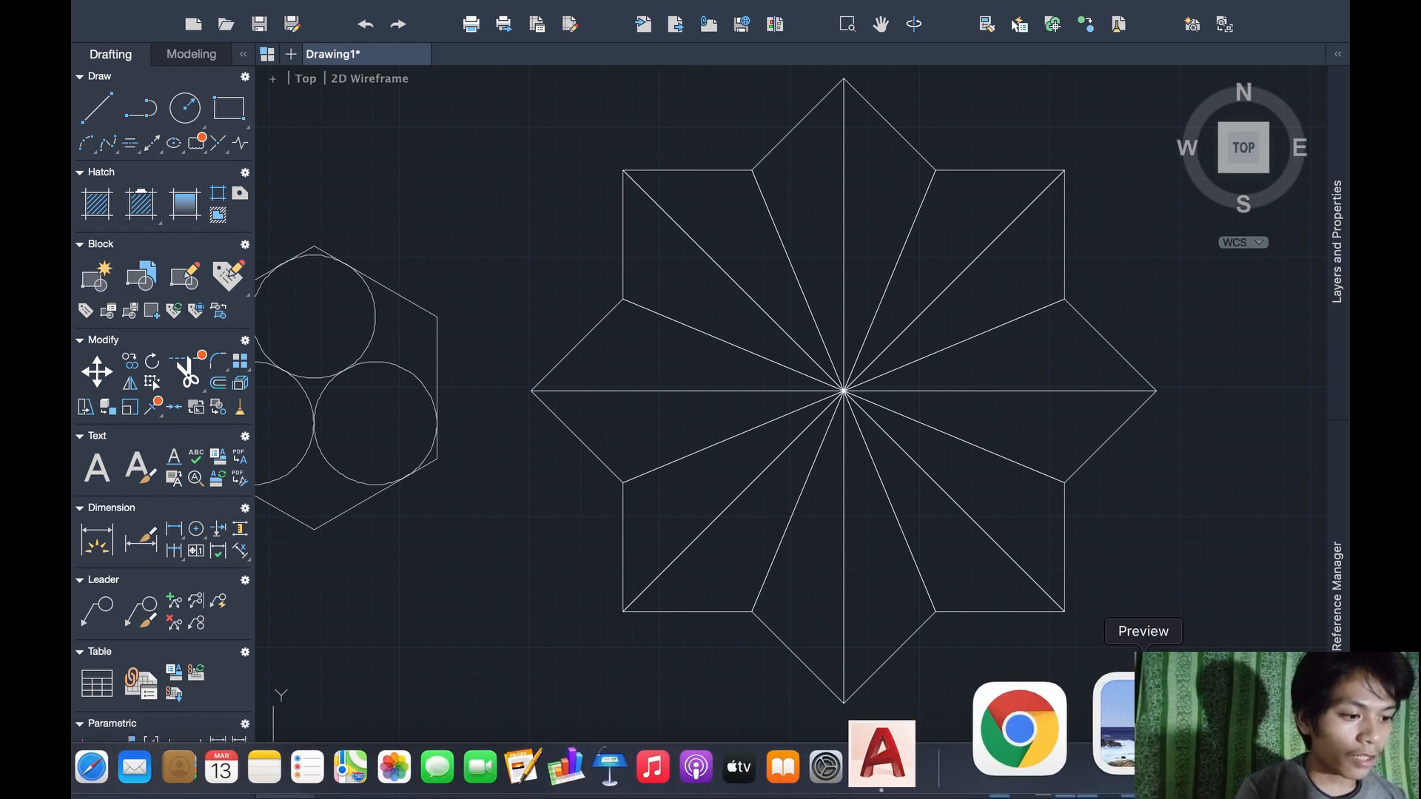
{"action": "left_click", "coordinate": [1136, 721]}
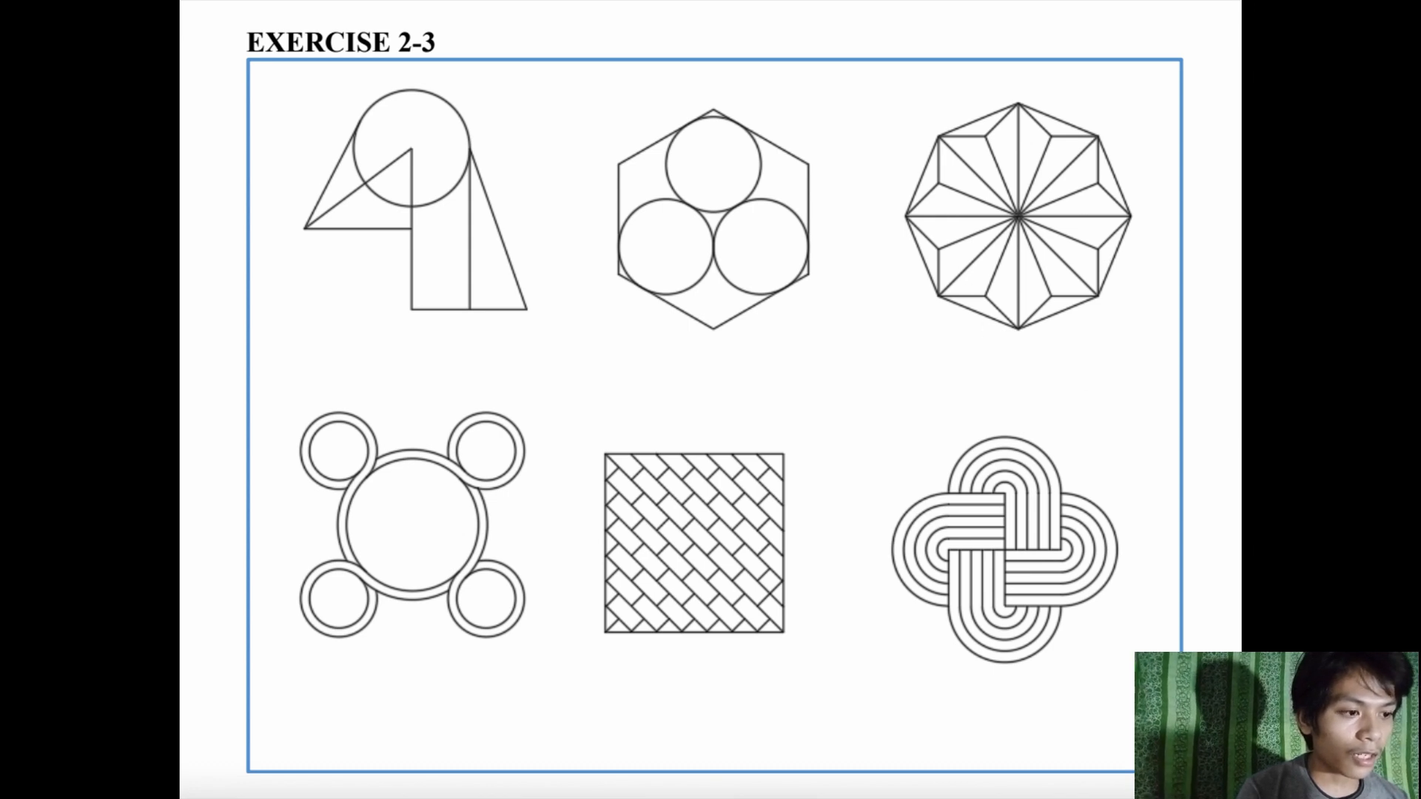
{"action": "mouse_move", "coordinate": [988, 785]}
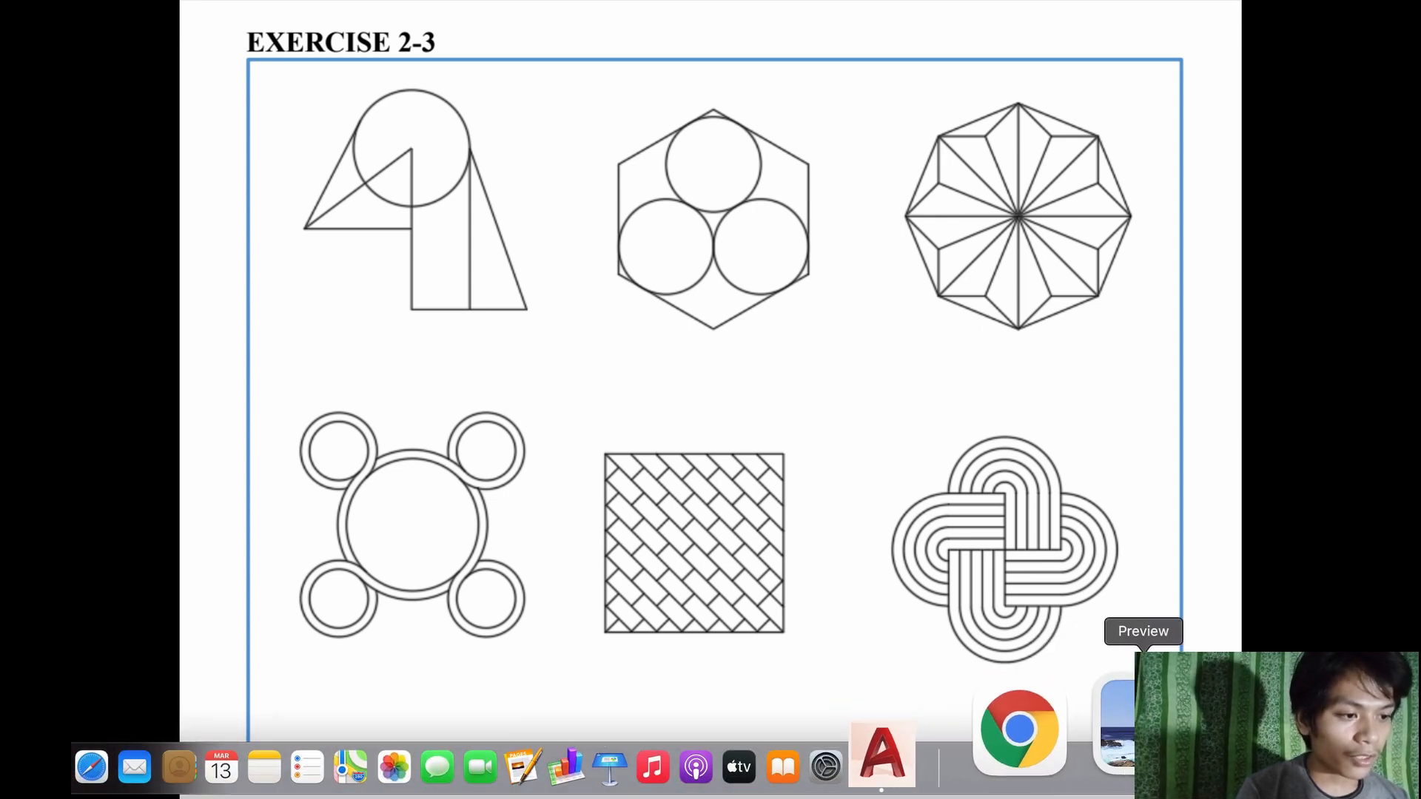
{"action": "left_click", "coordinate": [1005, 729]}
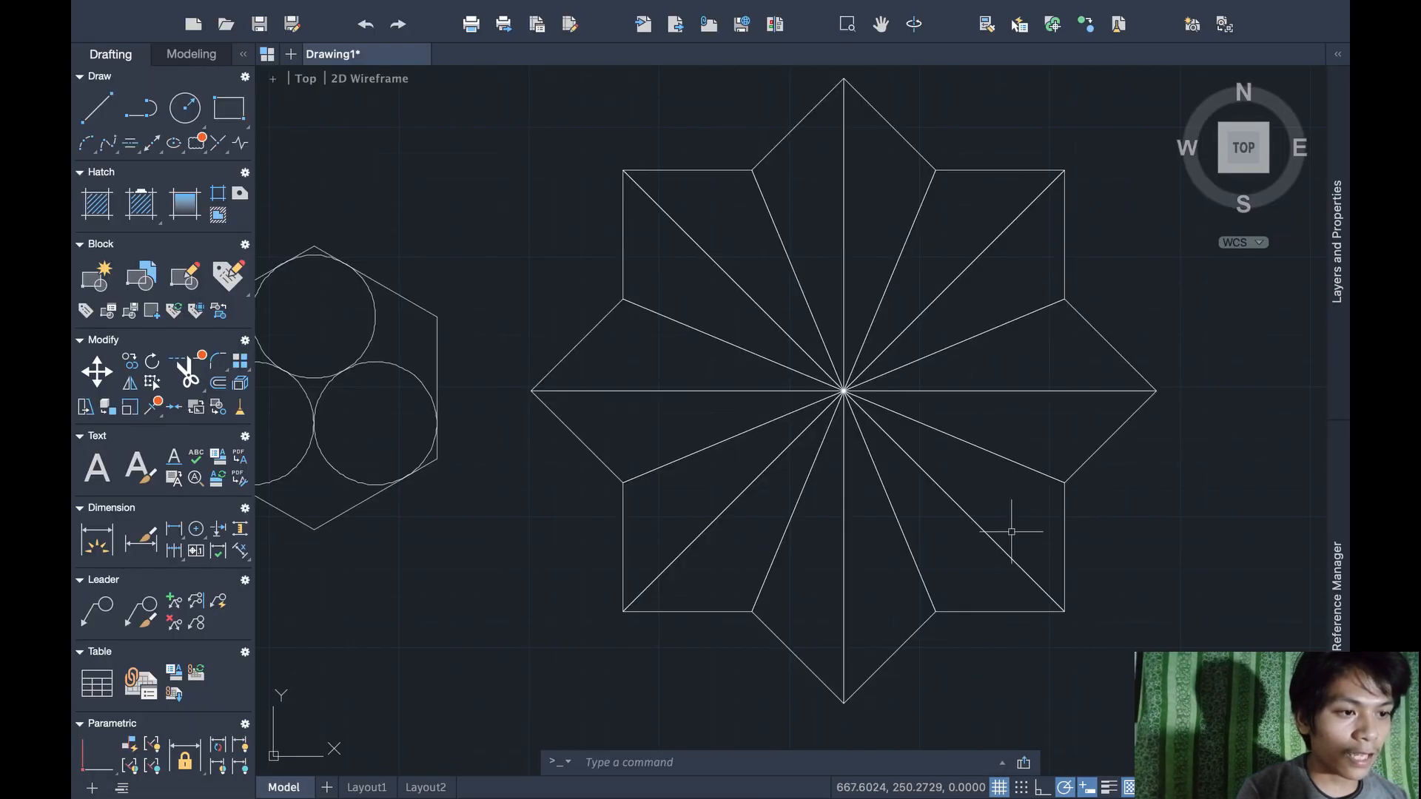
Draw a closed octagonal outline of lines connecting the star array's eight outer tips, starting and ending at the uppermost tip
{"action": "type", "text": "line"}
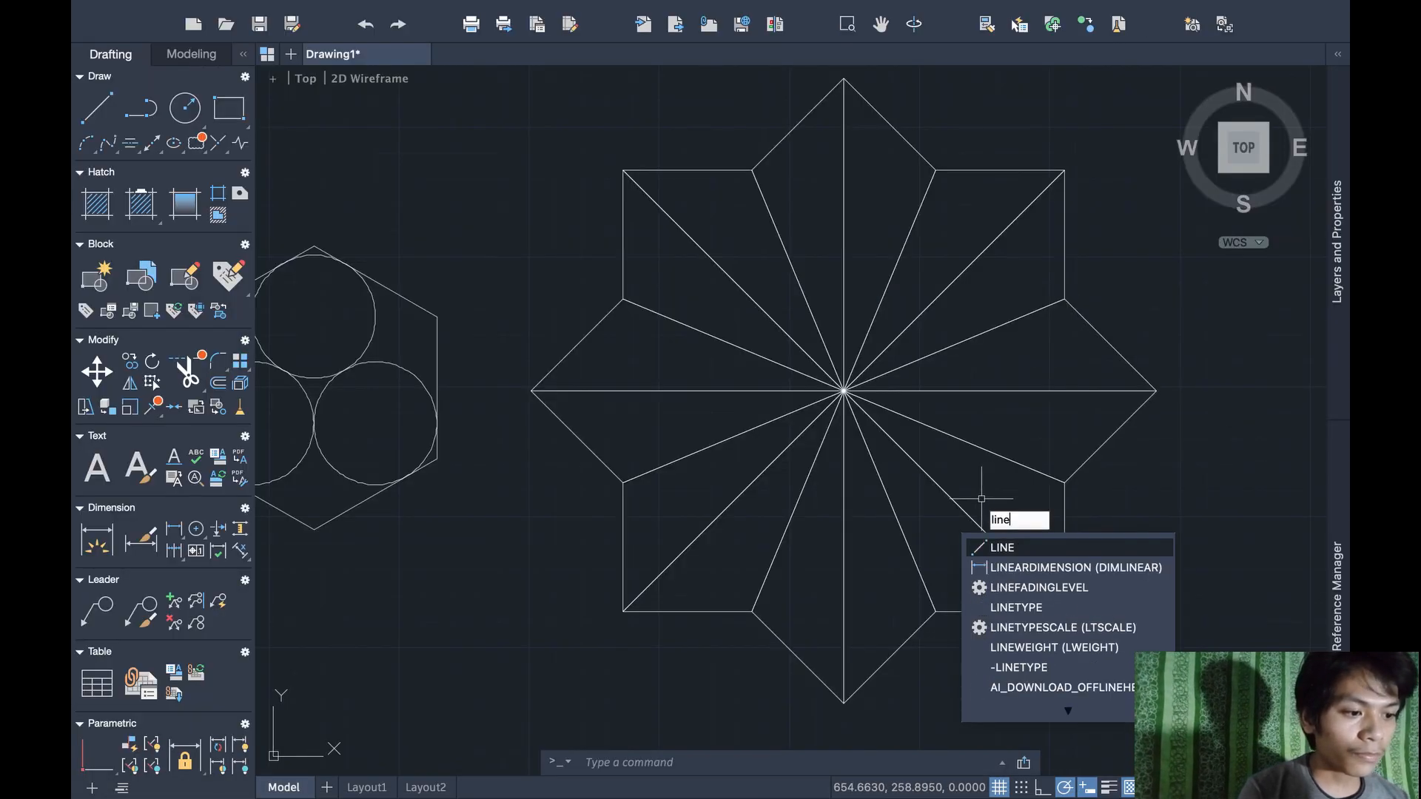
{"action": "key", "text": "Return"}
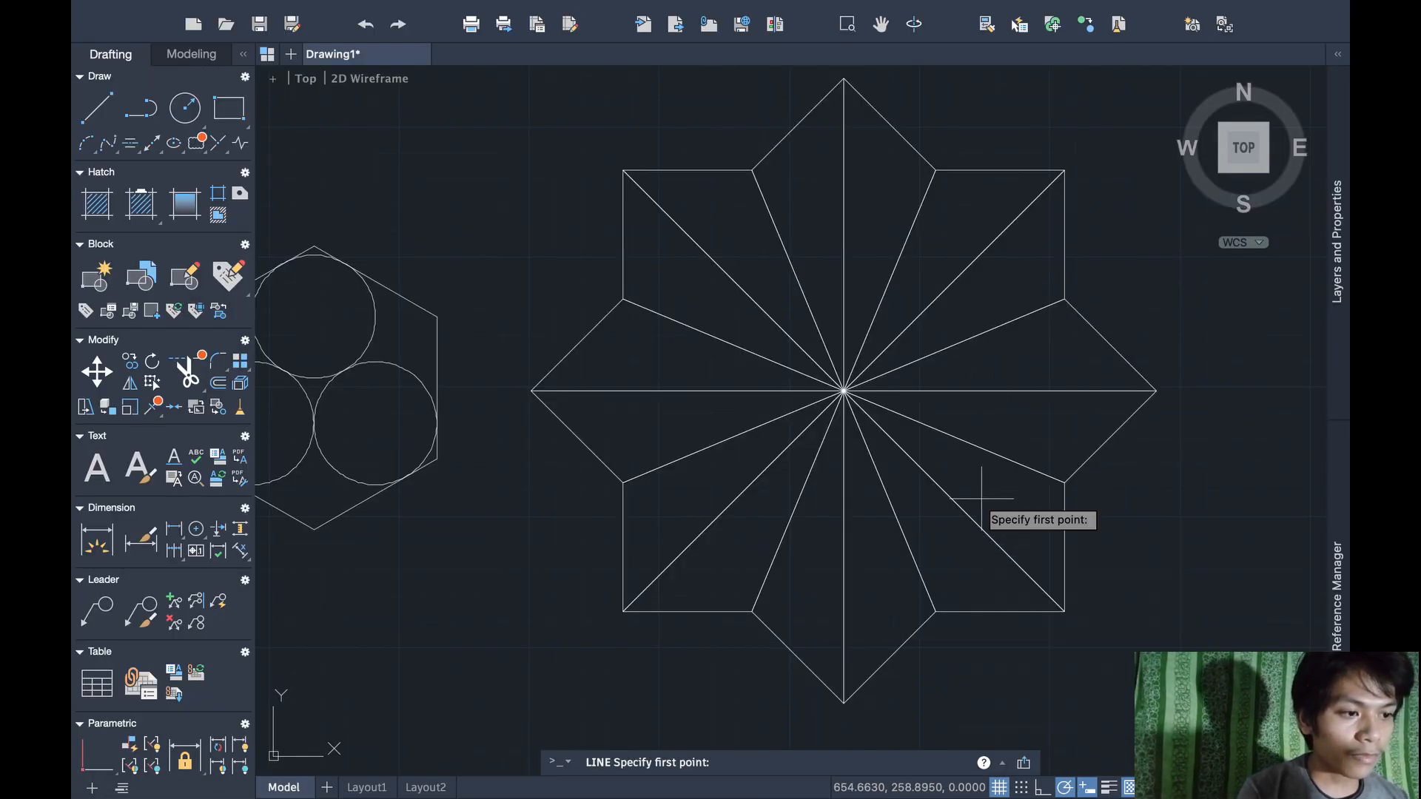
{"action": "left_click", "coordinate": [843, 77]}
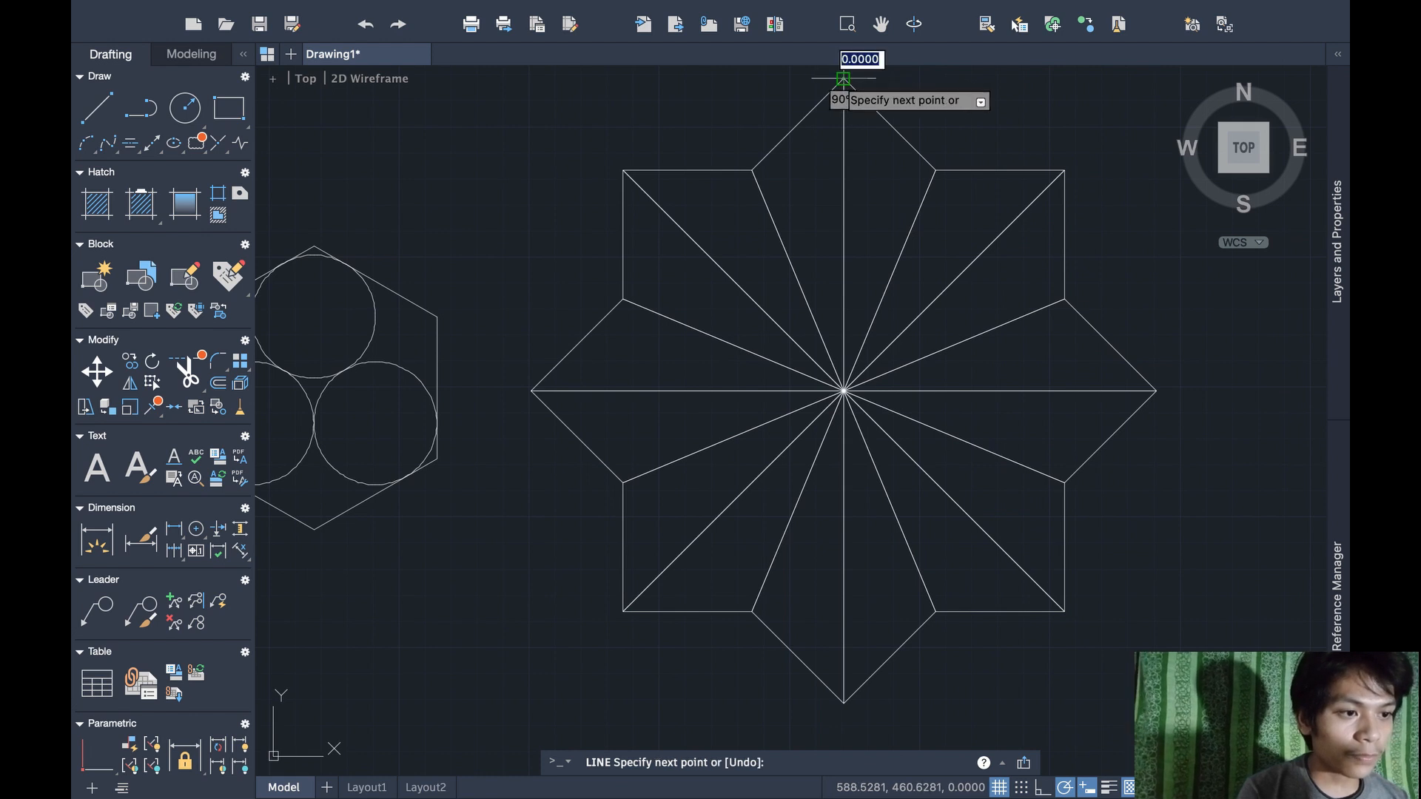
{"action": "left_click", "coordinate": [1064, 170]}
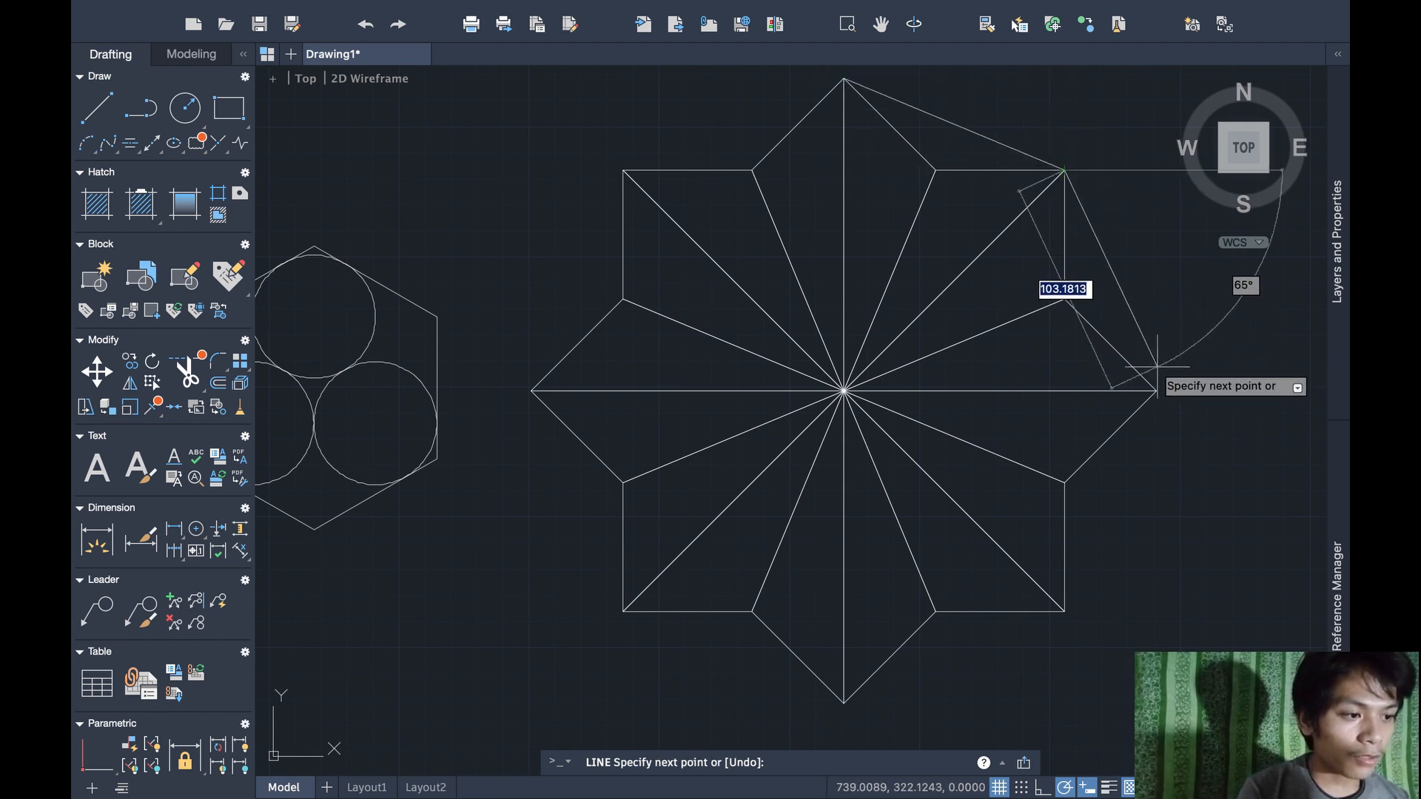
{"action": "left_click", "coordinate": [1156, 390]}
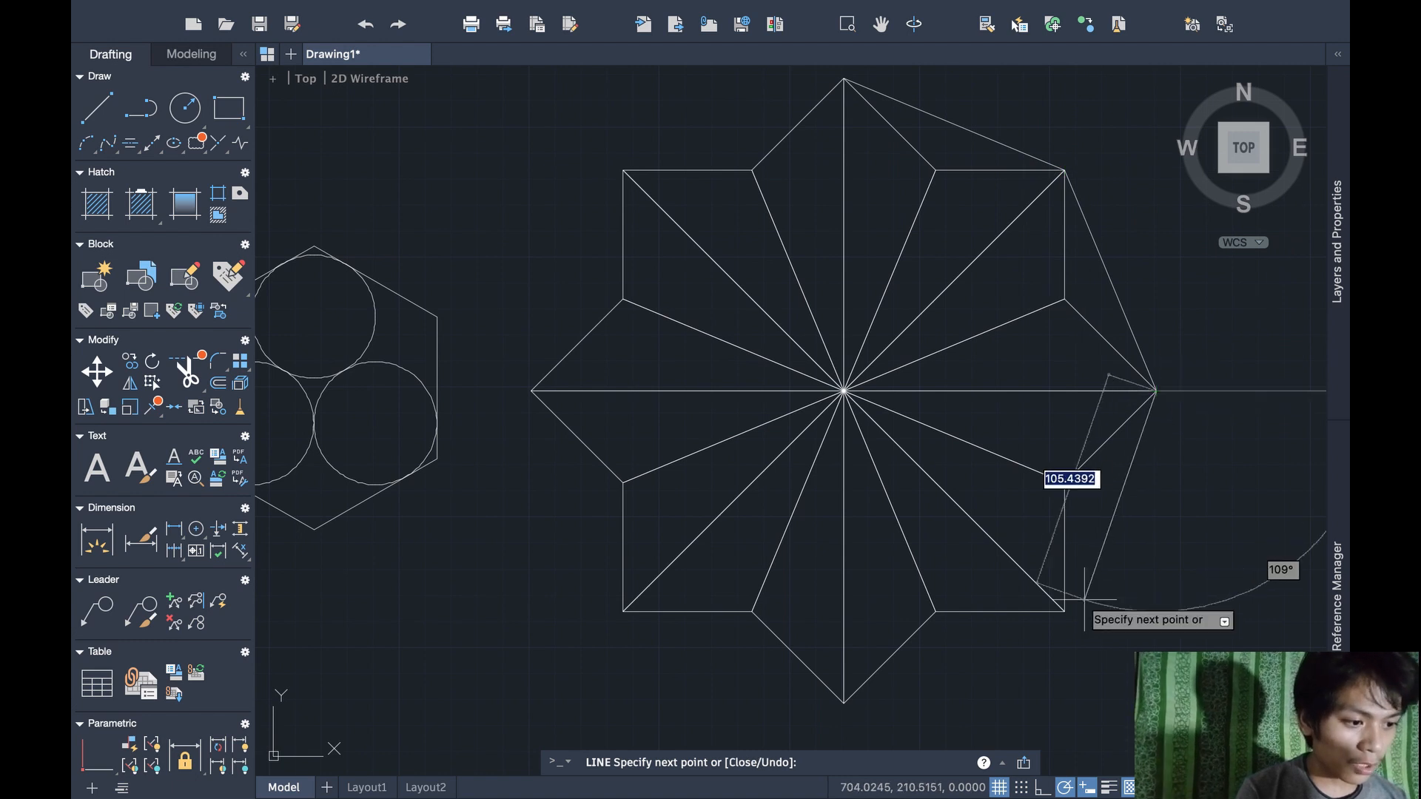
{"action": "left_click", "coordinate": [1064, 611]}
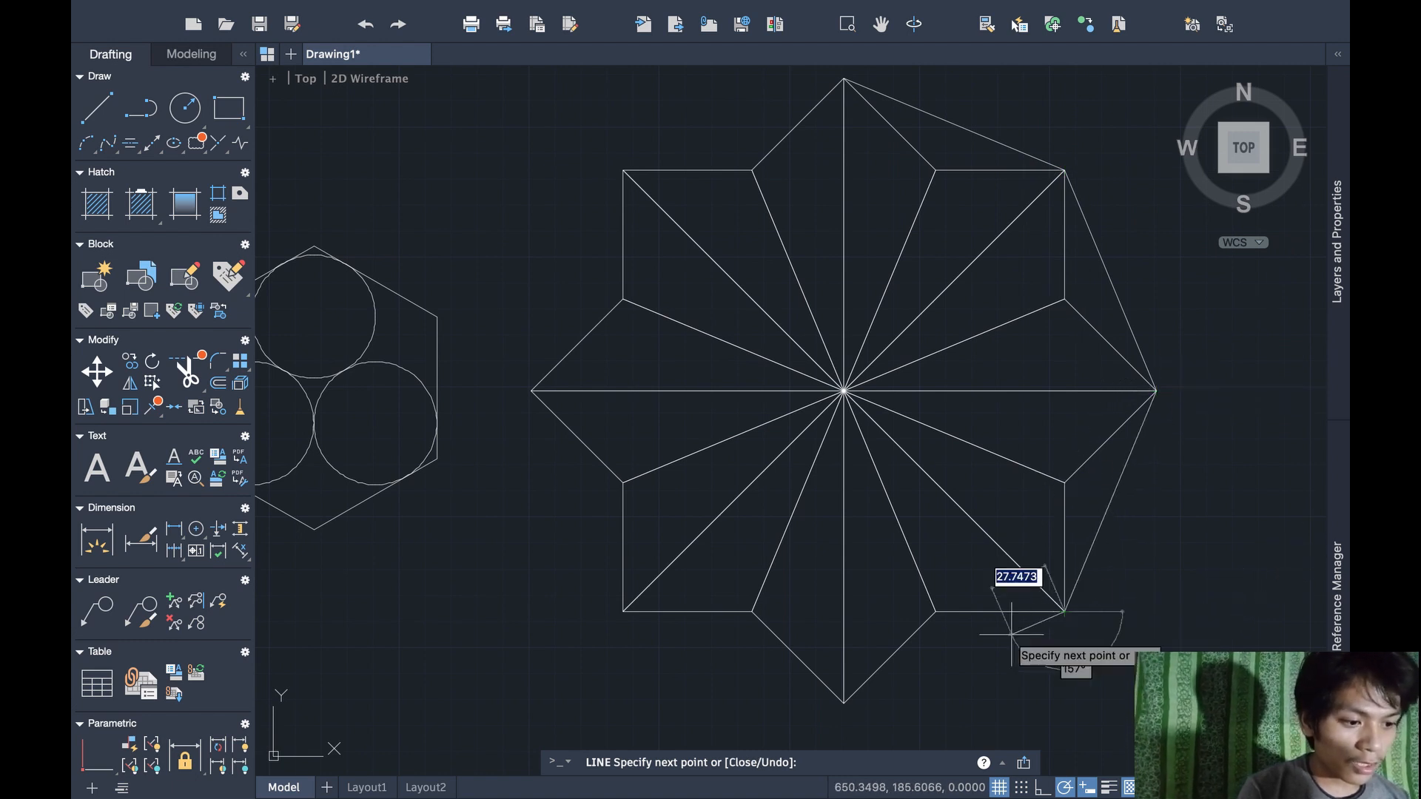
{"action": "left_click", "coordinate": [843, 701]}
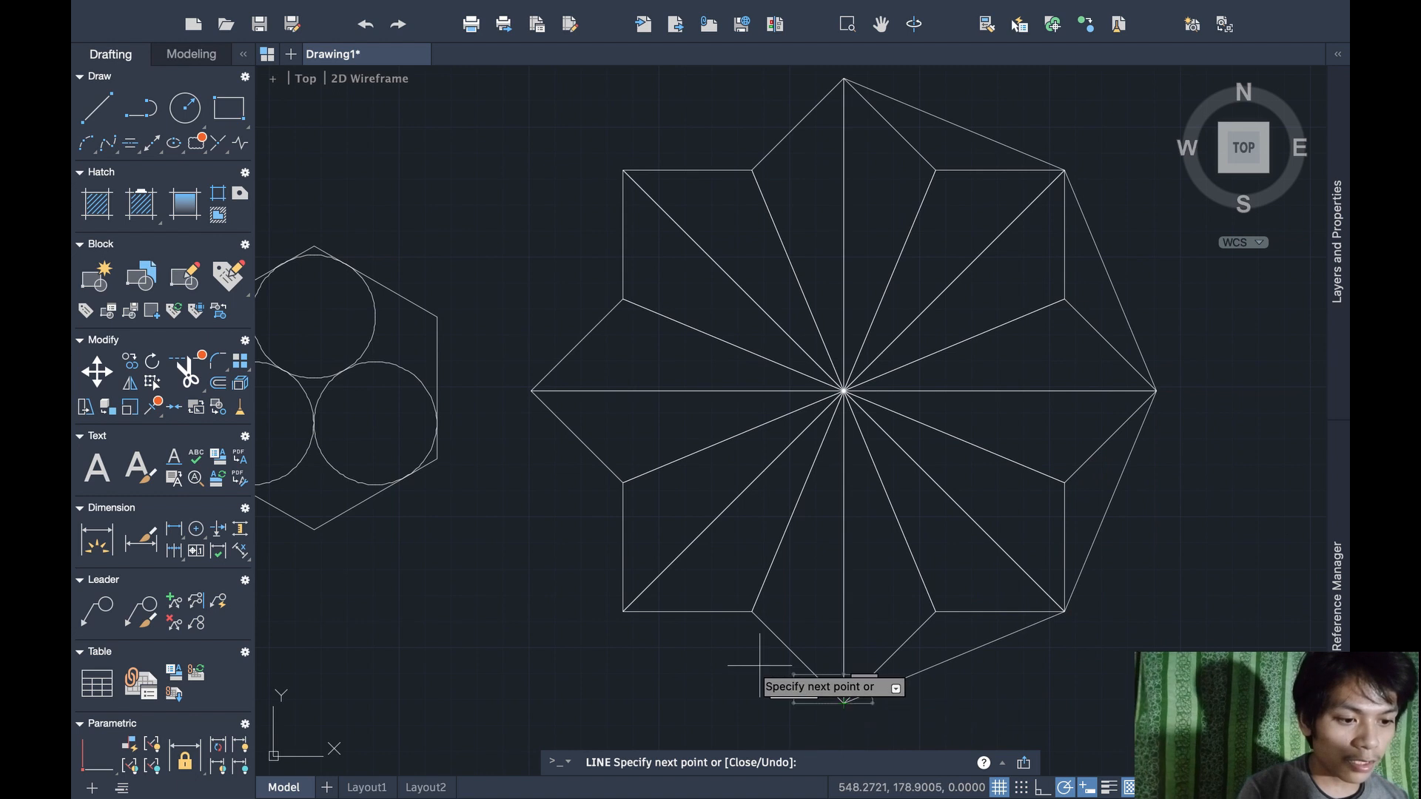
{"action": "left_click", "coordinate": [623, 612]}
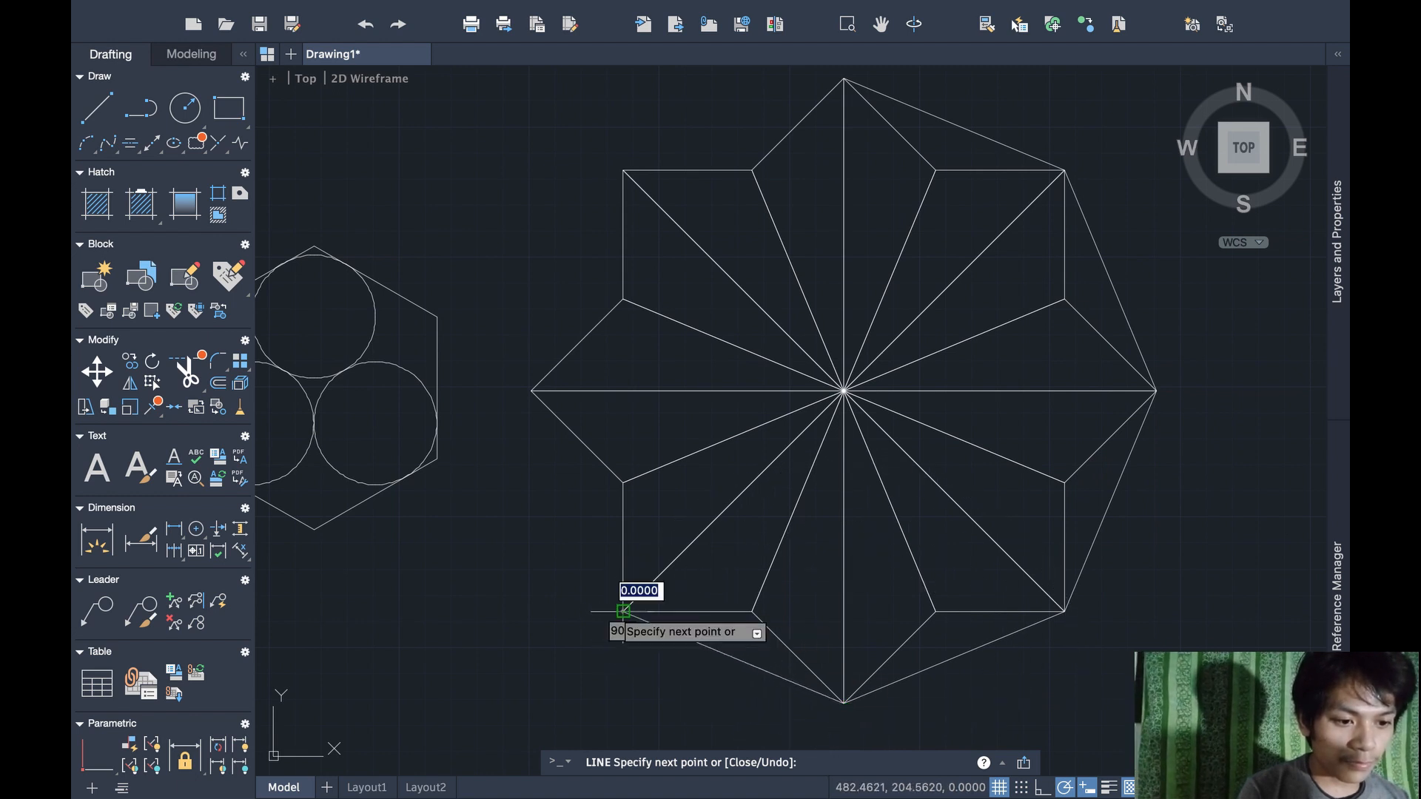
{"action": "left_click", "coordinate": [531, 390]}
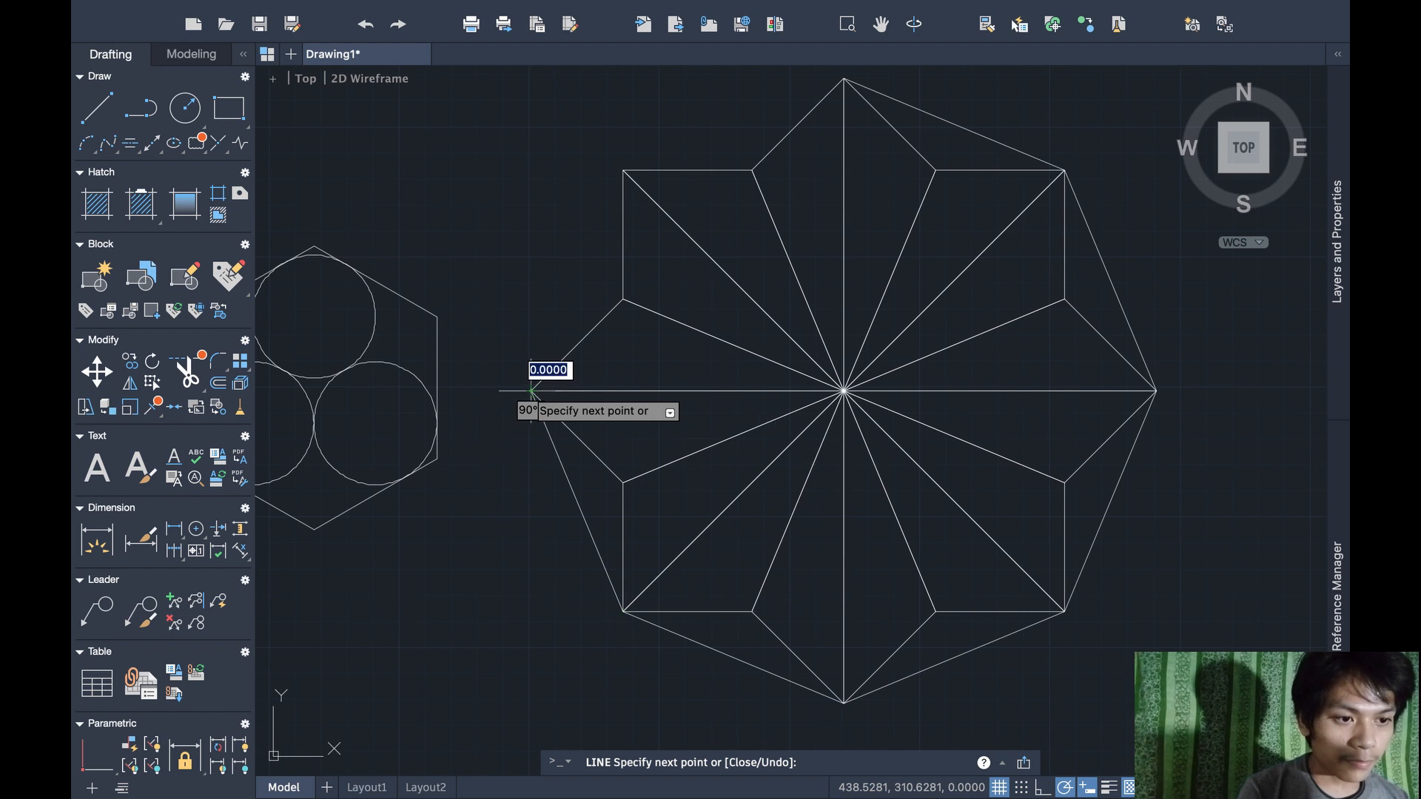
{"action": "left_click", "coordinate": [624, 171]}
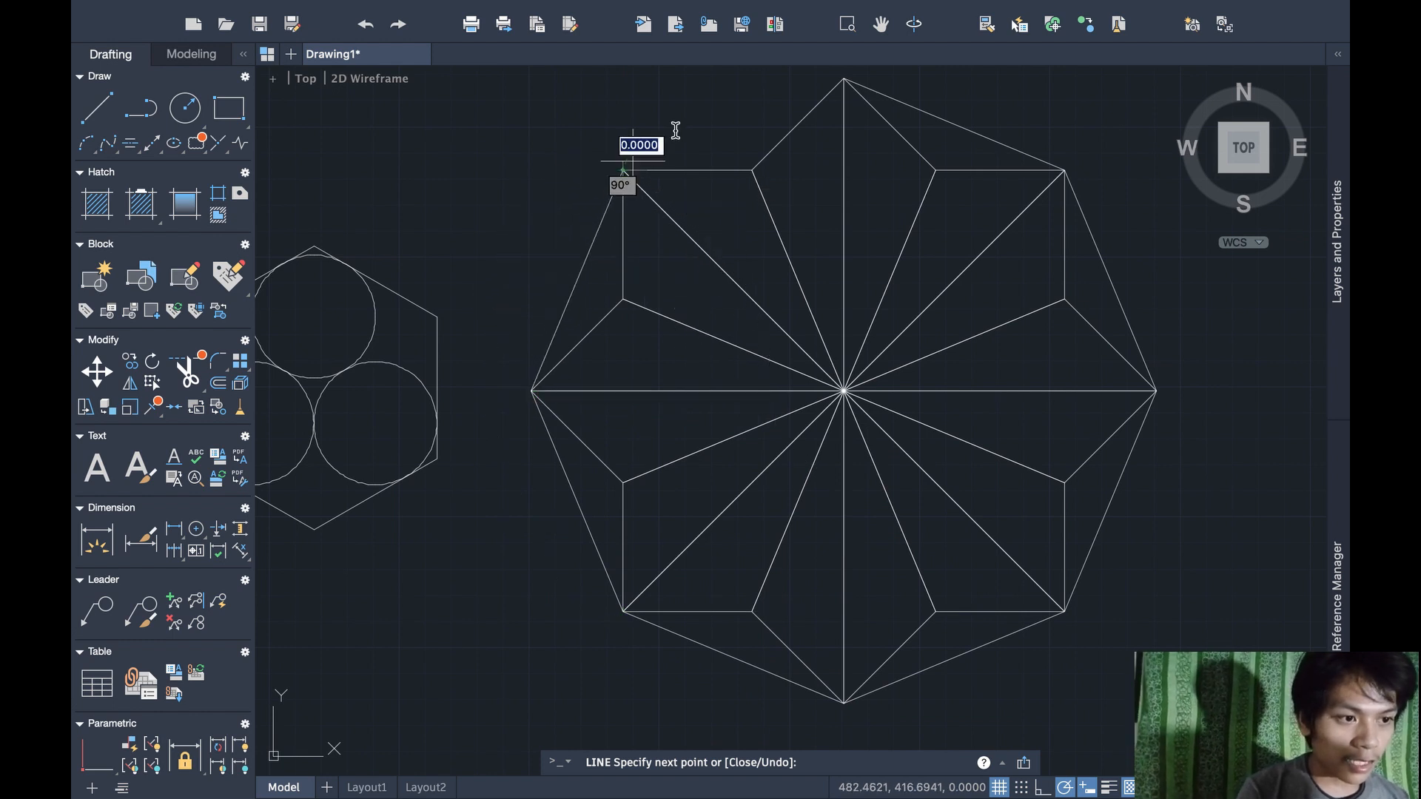
{"action": "left_click", "coordinate": [843, 77]}
{"action": "key", "text": "Return"}
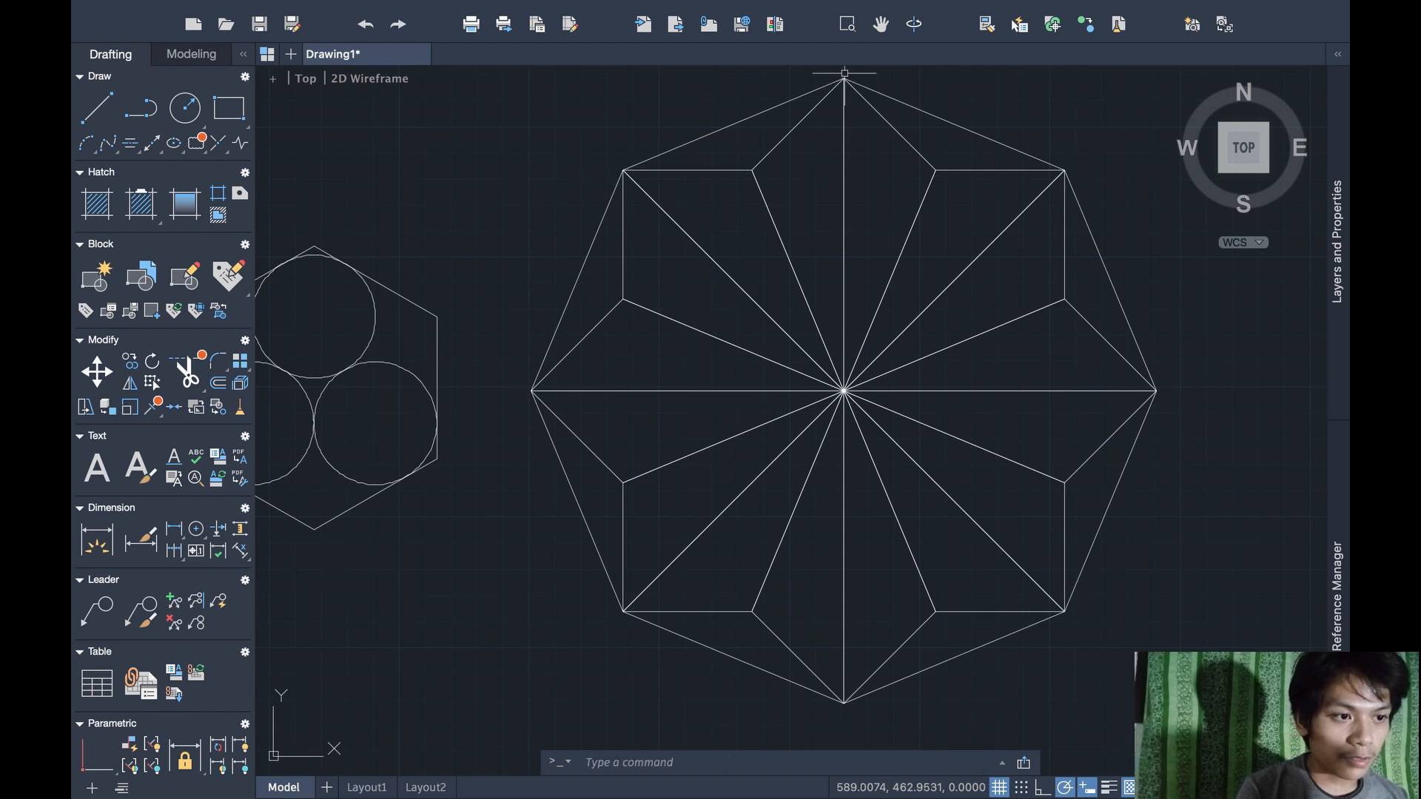
Group the star array together with its octagonal outline
{"action": "left_click", "coordinate": [1170, 637]}
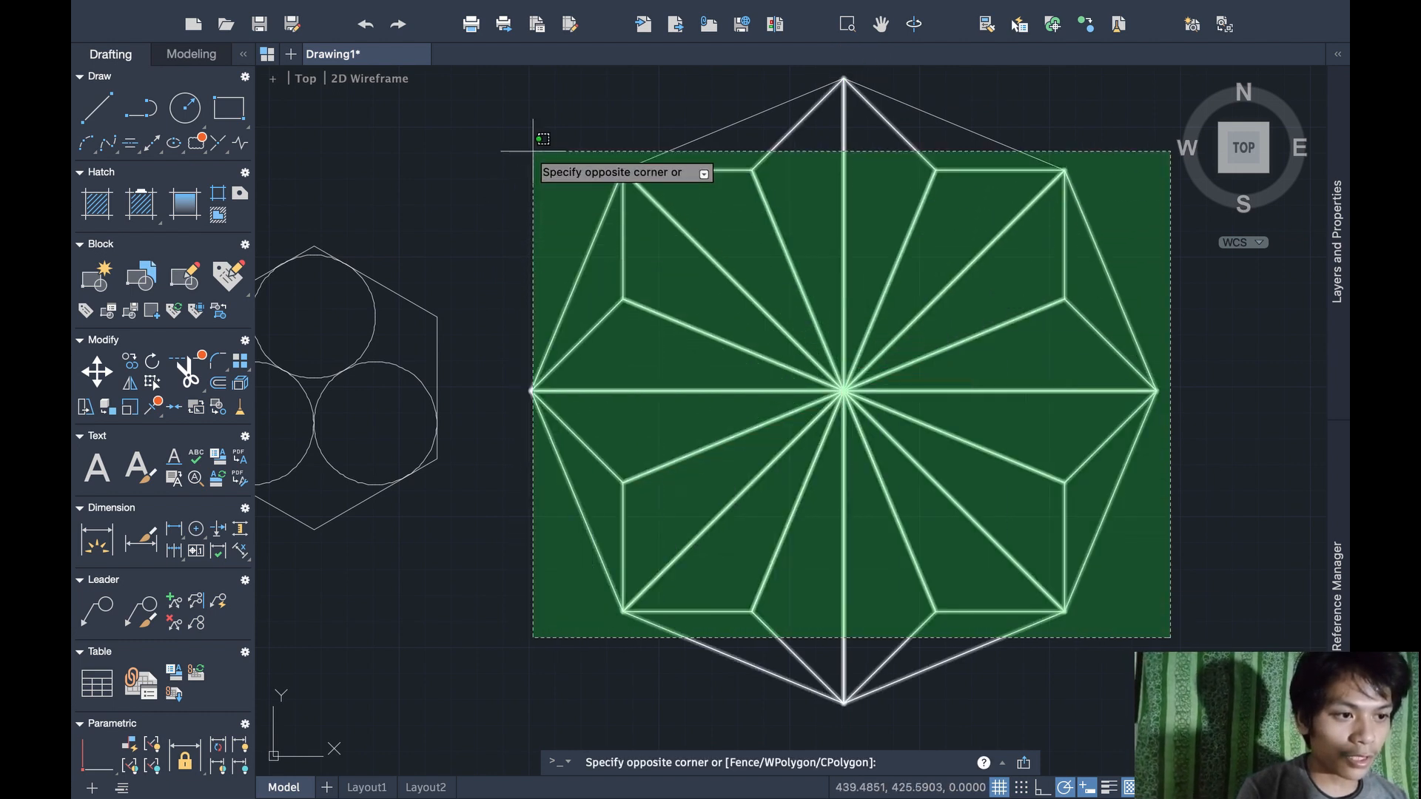
{"action": "left_click", "coordinate": [579, 104]}
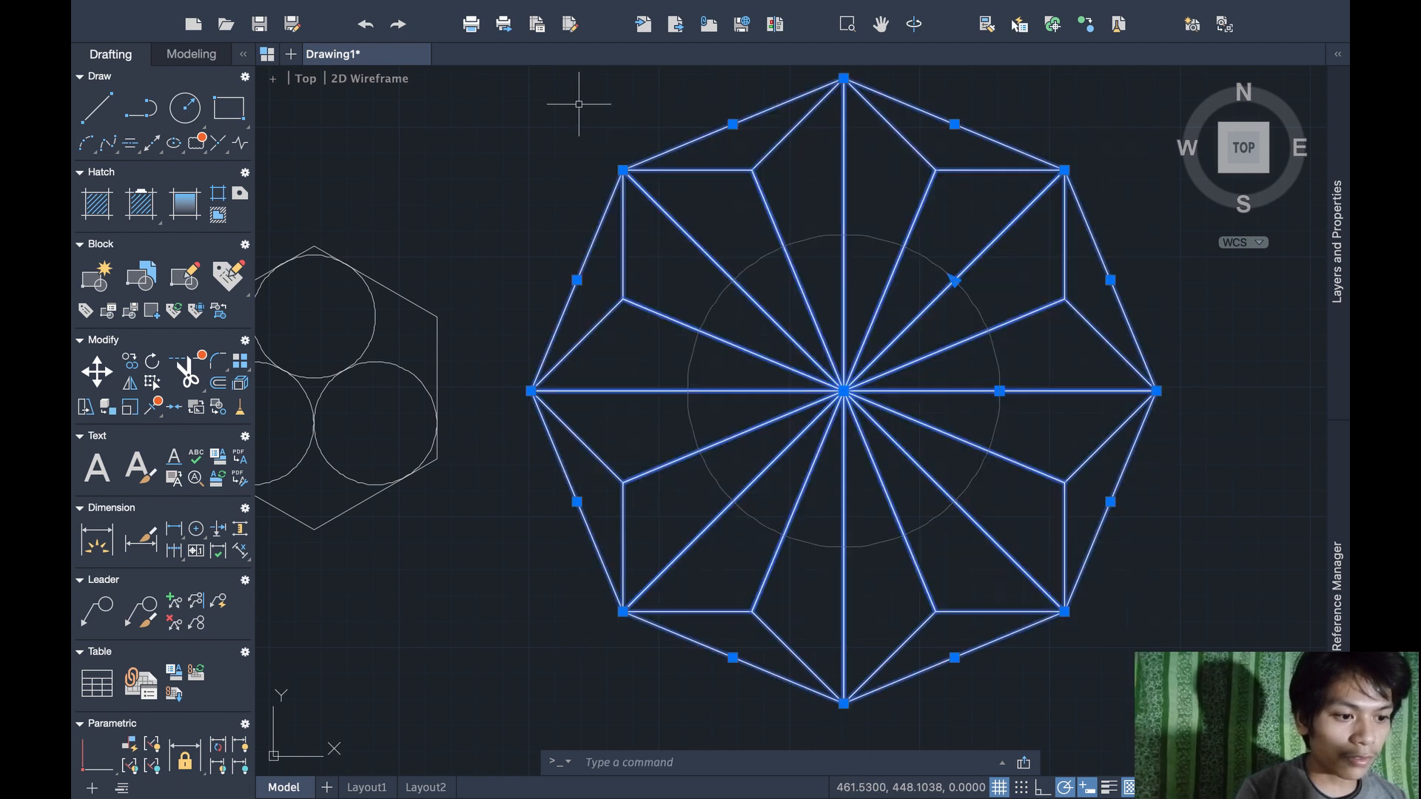
{"action": "key", "text": "Escape"}
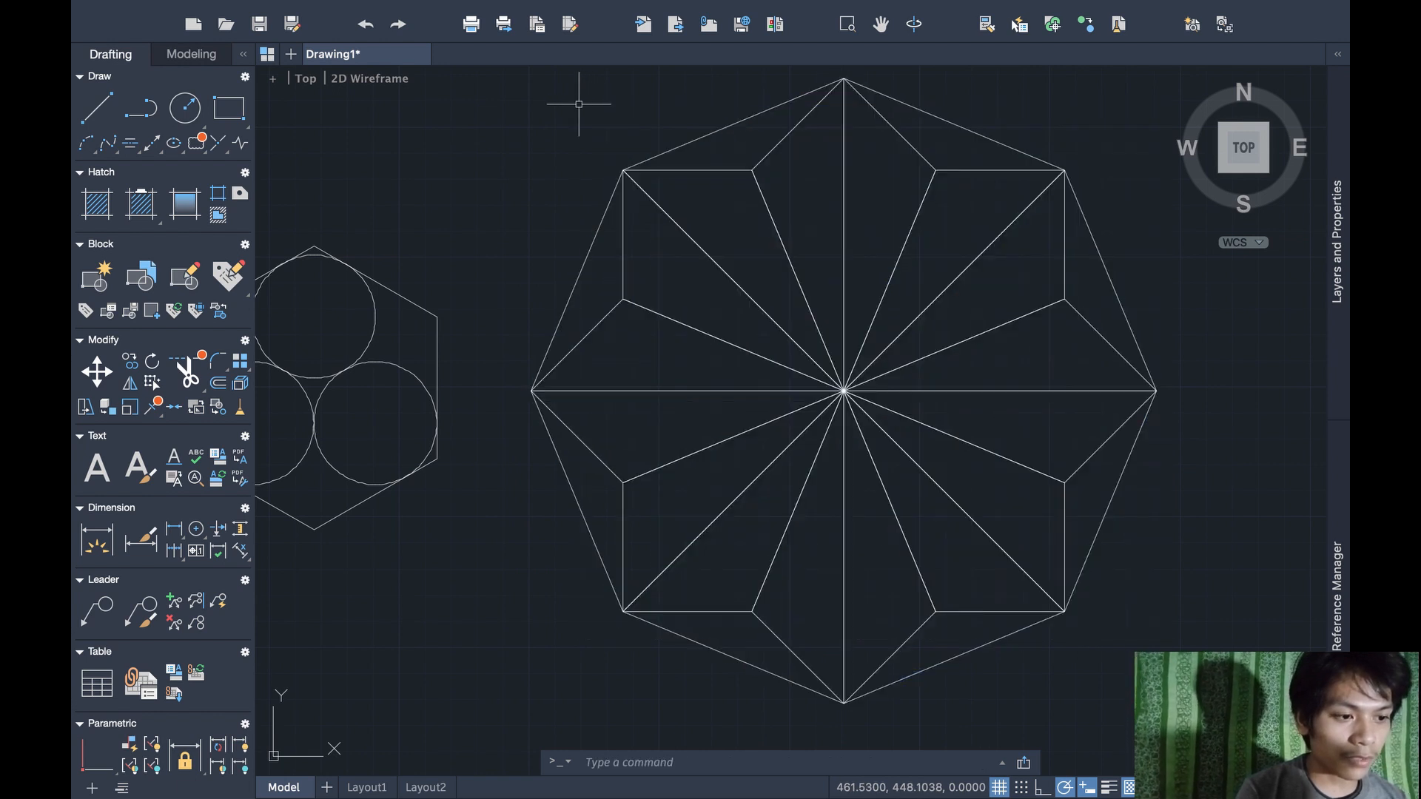
Scale the grouped star figure down to about half its size, using the outline's upper-left vertex as base point
{"action": "left_click", "coordinate": [837, 391]}
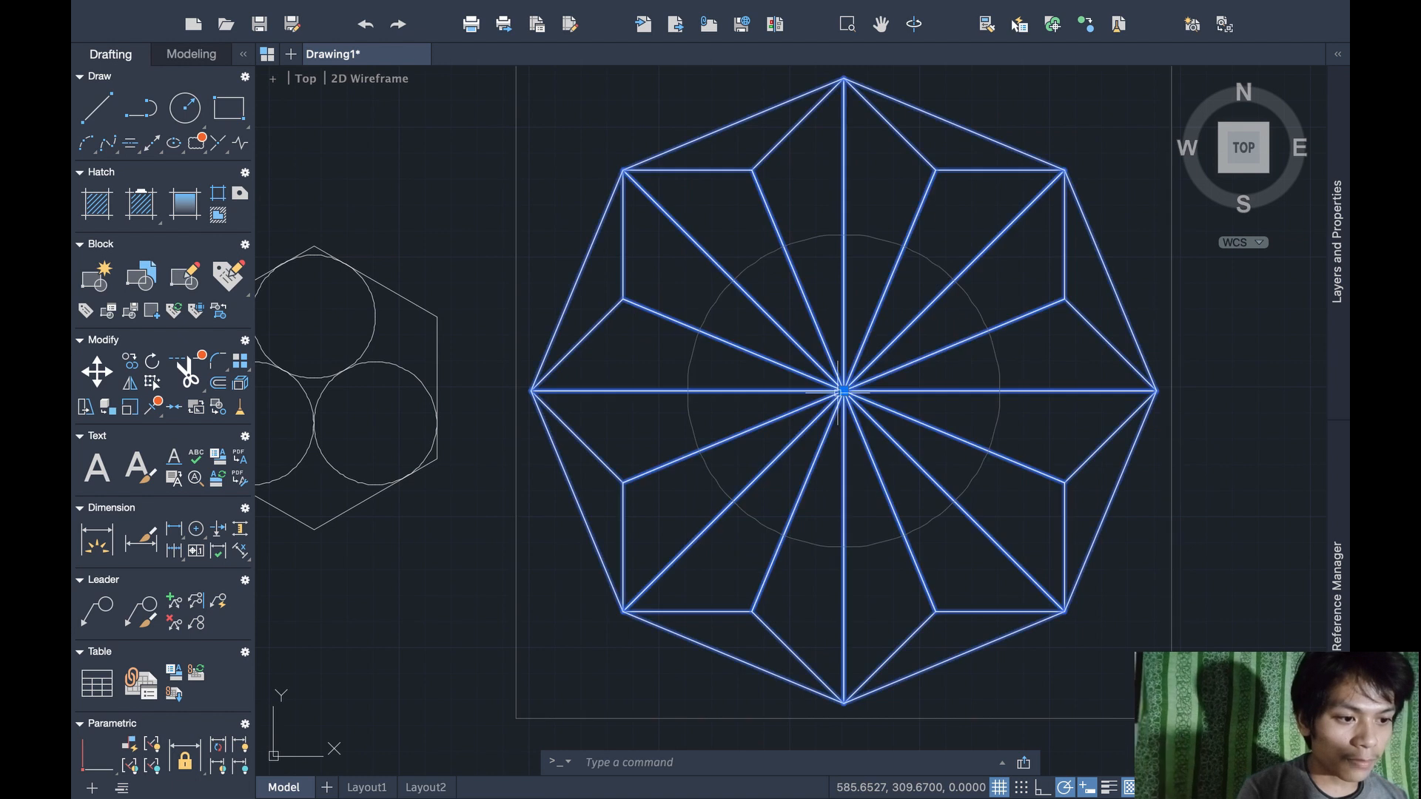
{"action": "type", "text": "m"}
{"action": "key", "text": "BackSpace"}
{"action": "type", "text": "sca"}
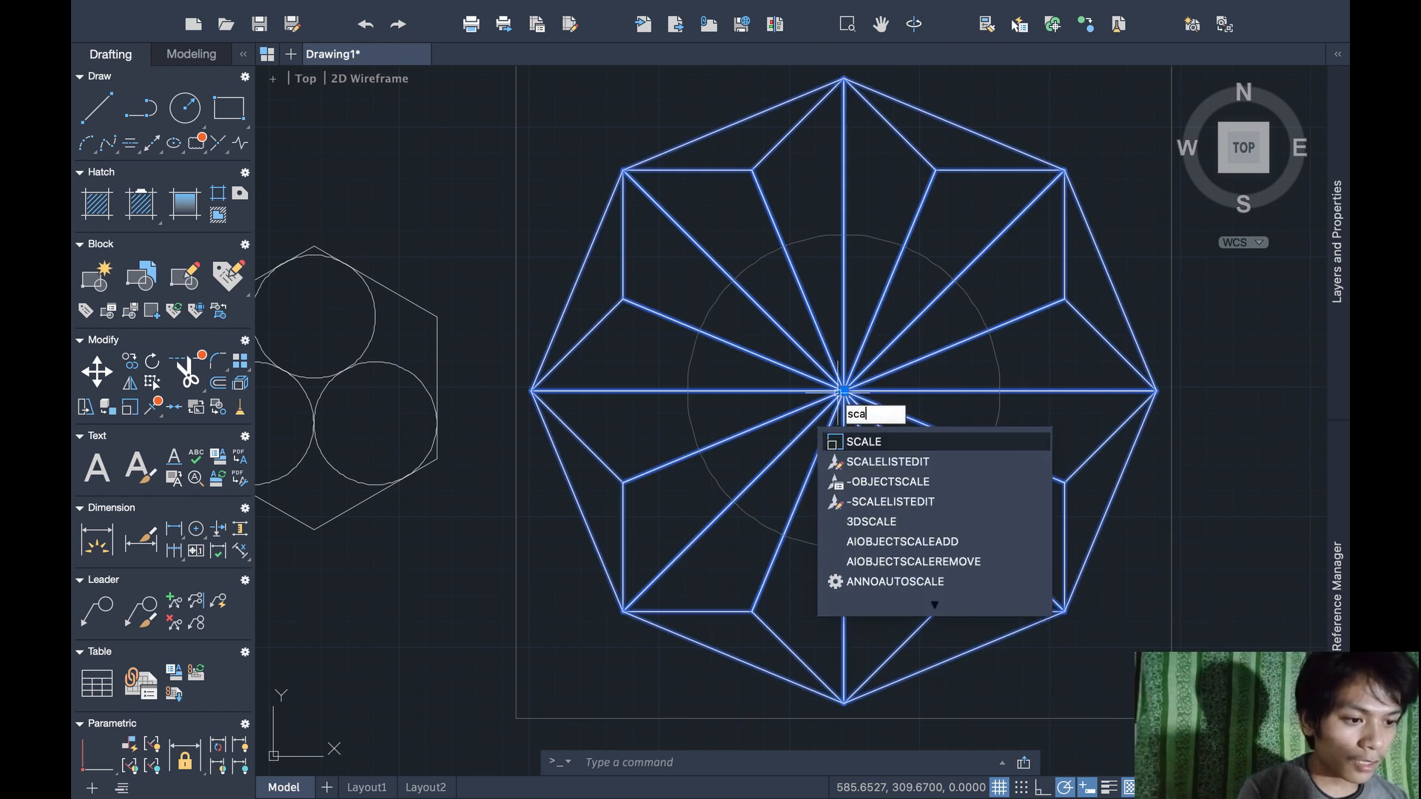
{"action": "type", "text": "le"}
{"action": "key", "text": "Return"}
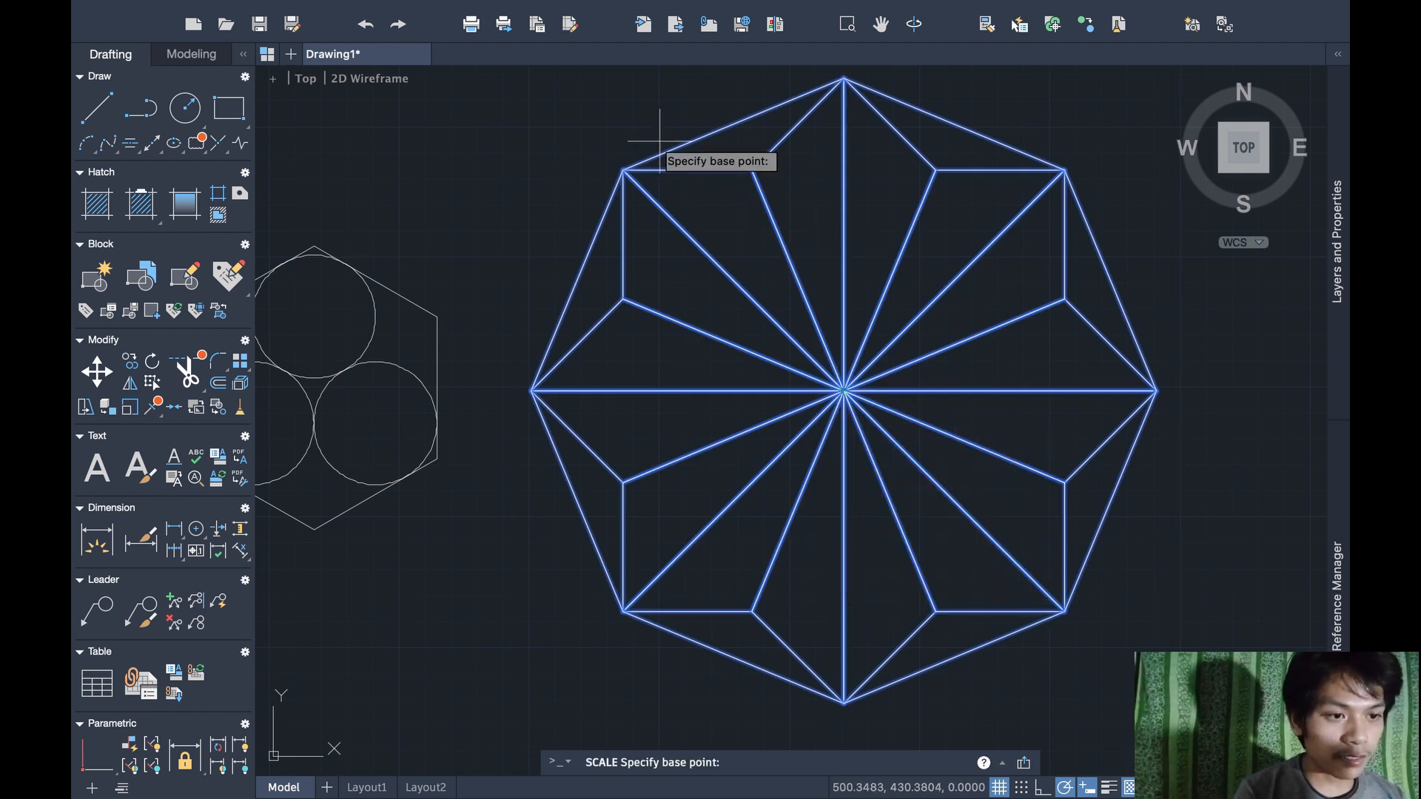
{"action": "left_click", "coordinate": [623, 169]}
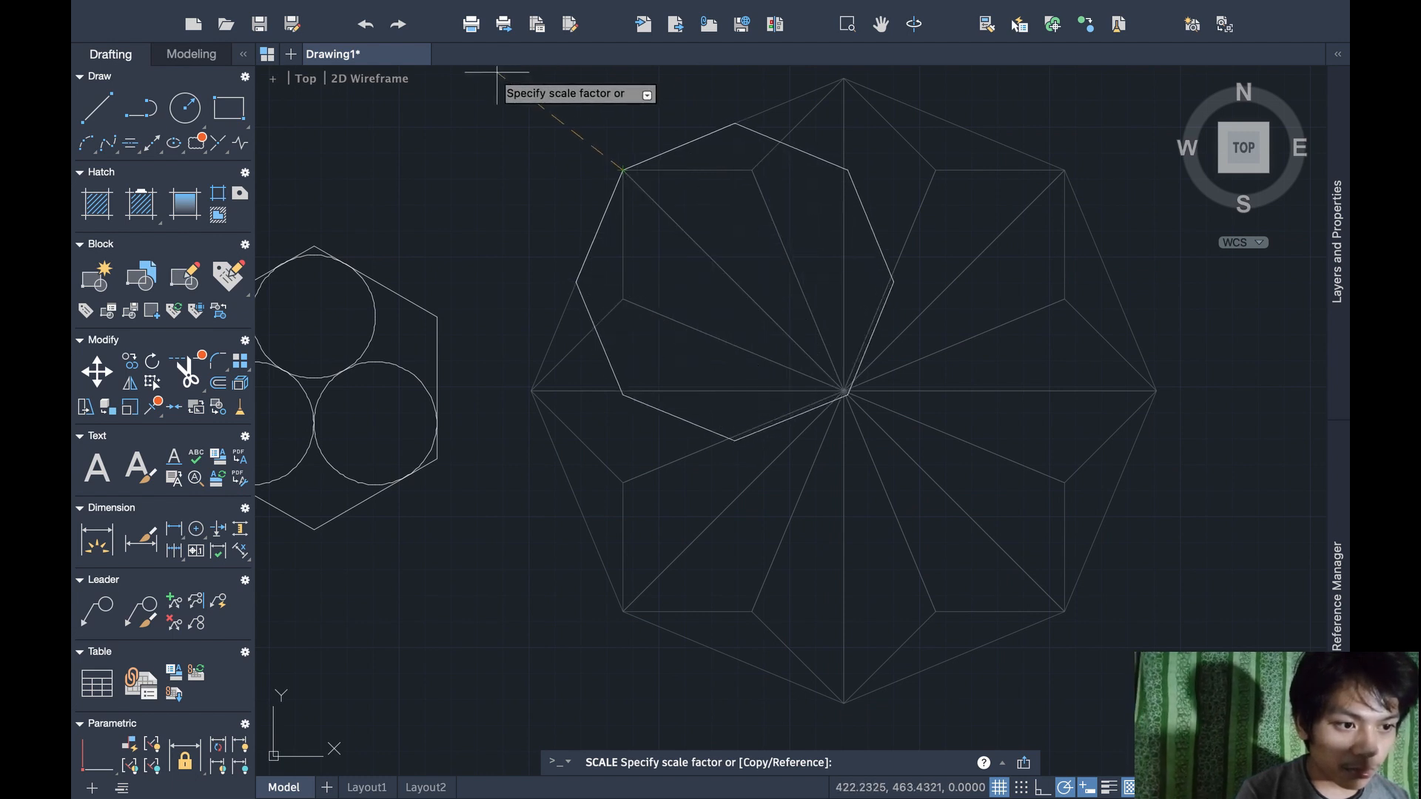
{"action": "left_click", "coordinate": [501, 74]}
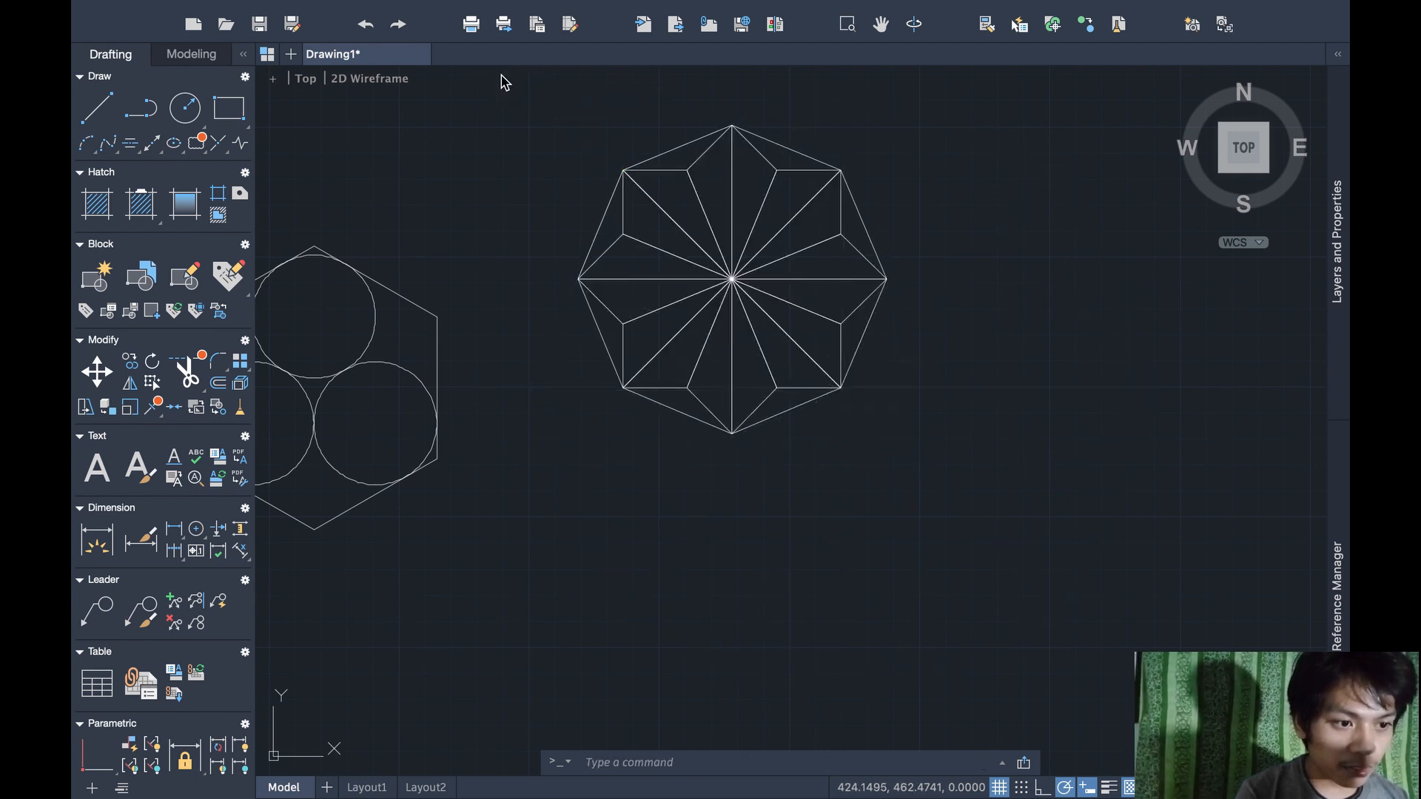
Move the star figure by its center downward, level with the hexagon figure beside it
{"action": "left_click", "coordinate": [1023, 509]}
{"action": "left_click", "coordinate": [579, 280]}
{"action": "type", "text": "move"}
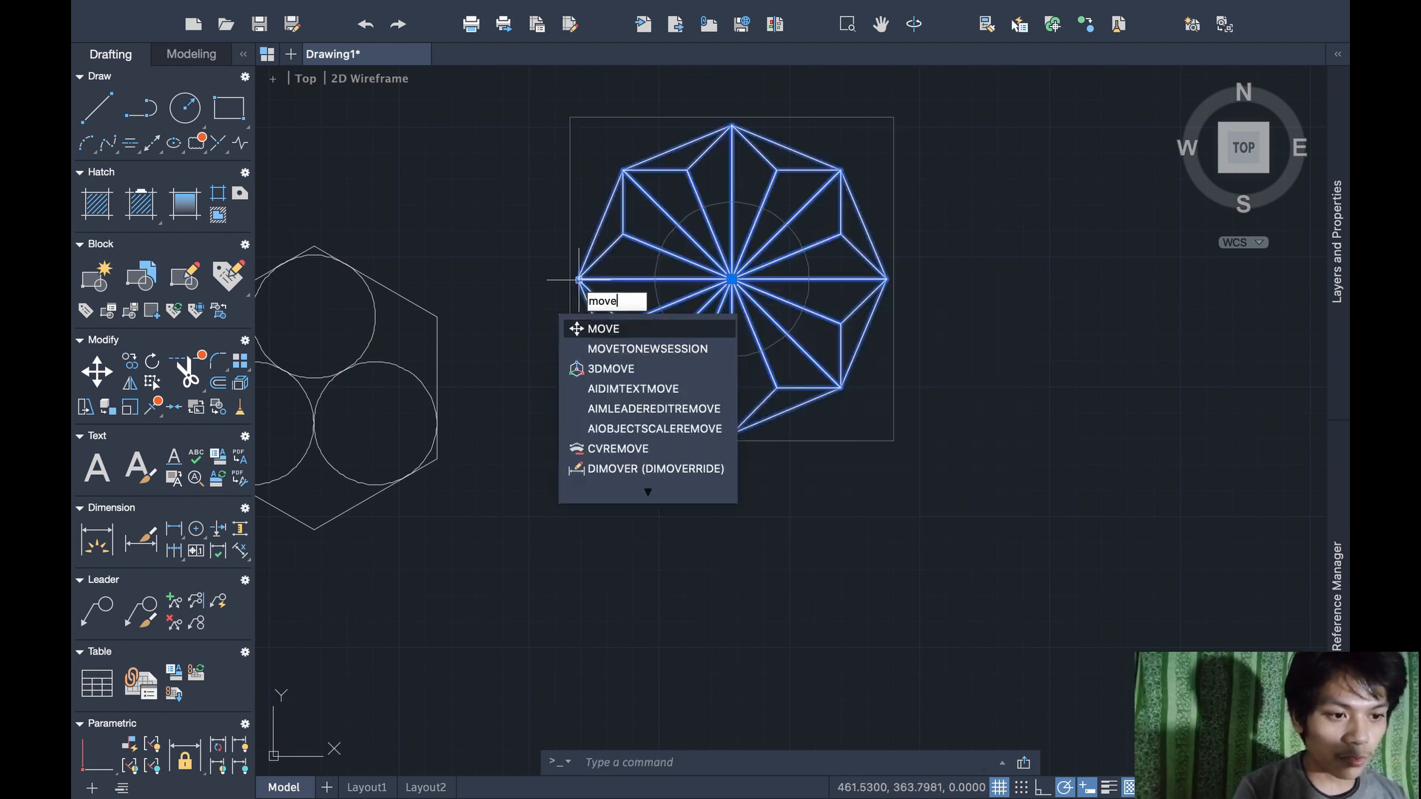
{"action": "key", "text": "Return"}
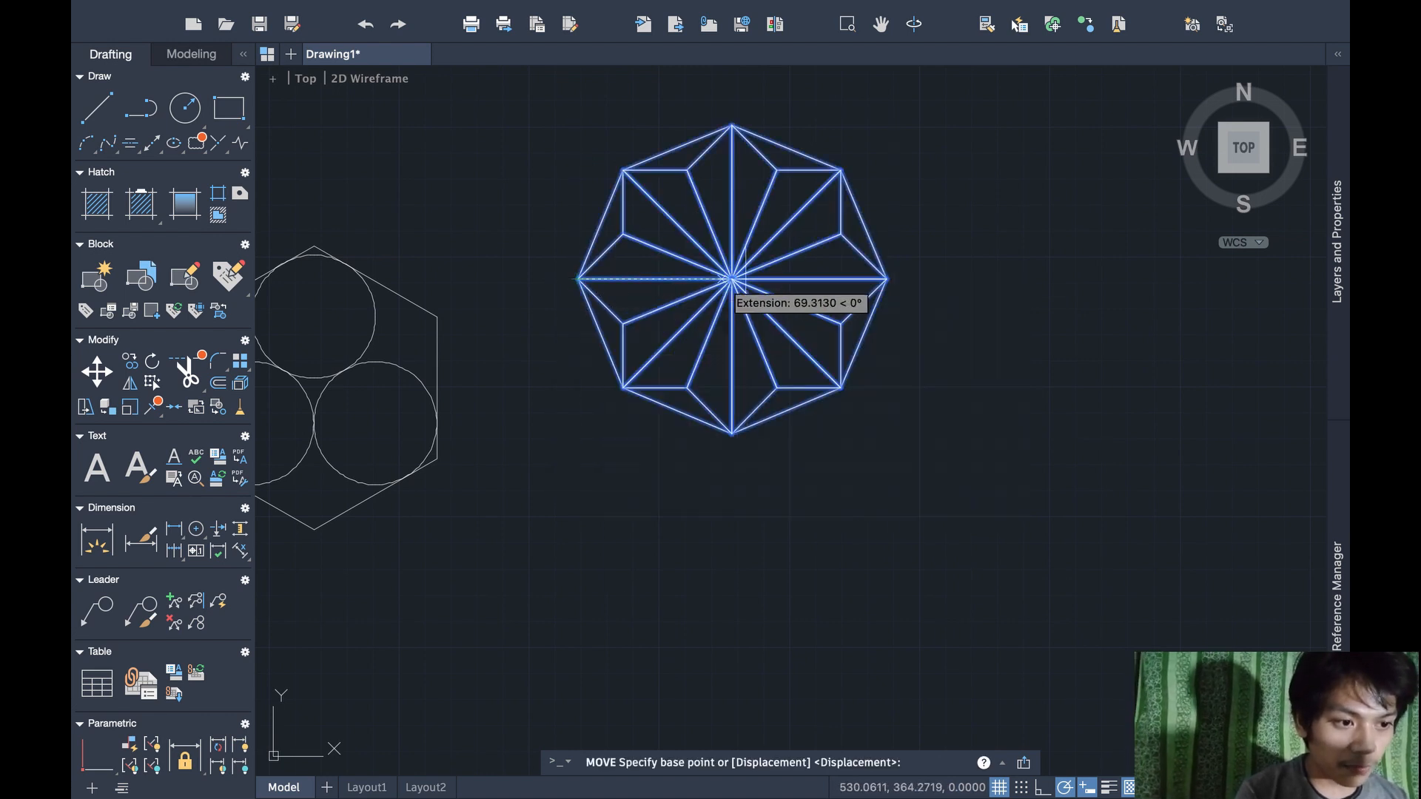
{"action": "left_click", "coordinate": [732, 280]}
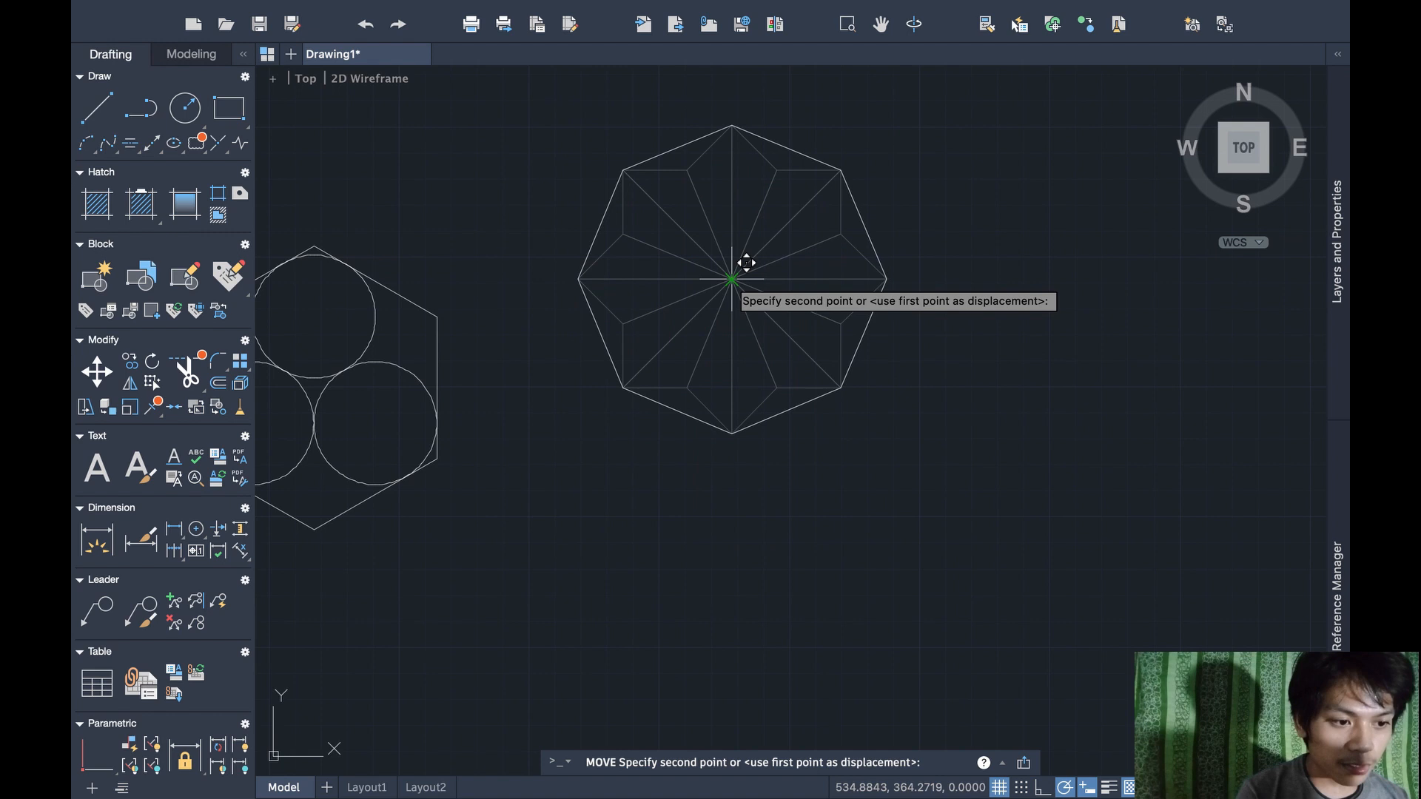
{"action": "left_click", "coordinate": [718, 394]}
{"action": "scroll", "coordinate": [731, 360], "scroll_direction": "down", "scroll_amount": 5}
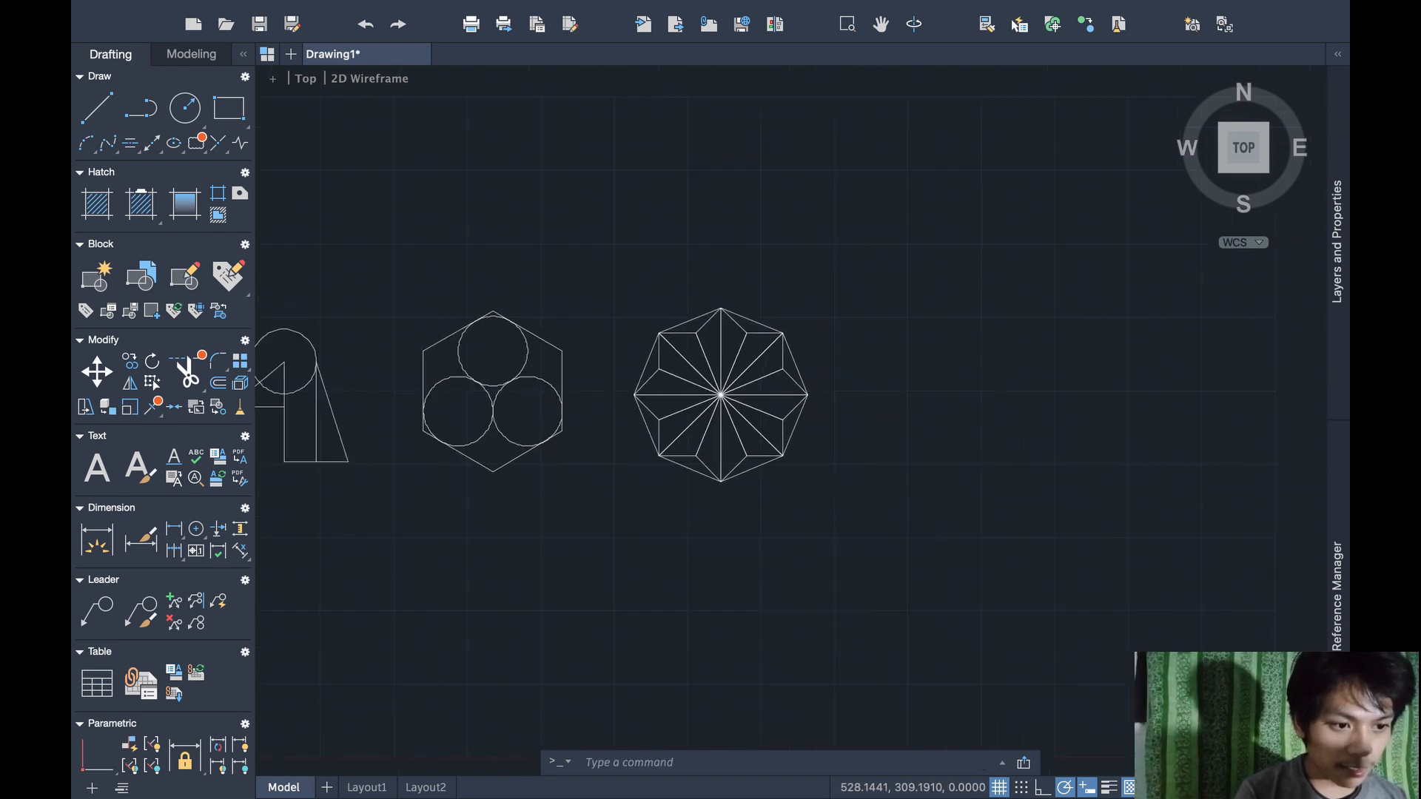
{"action": "scroll", "coordinate": [727, 387], "scroll_direction": "up", "scroll_amount": 5}
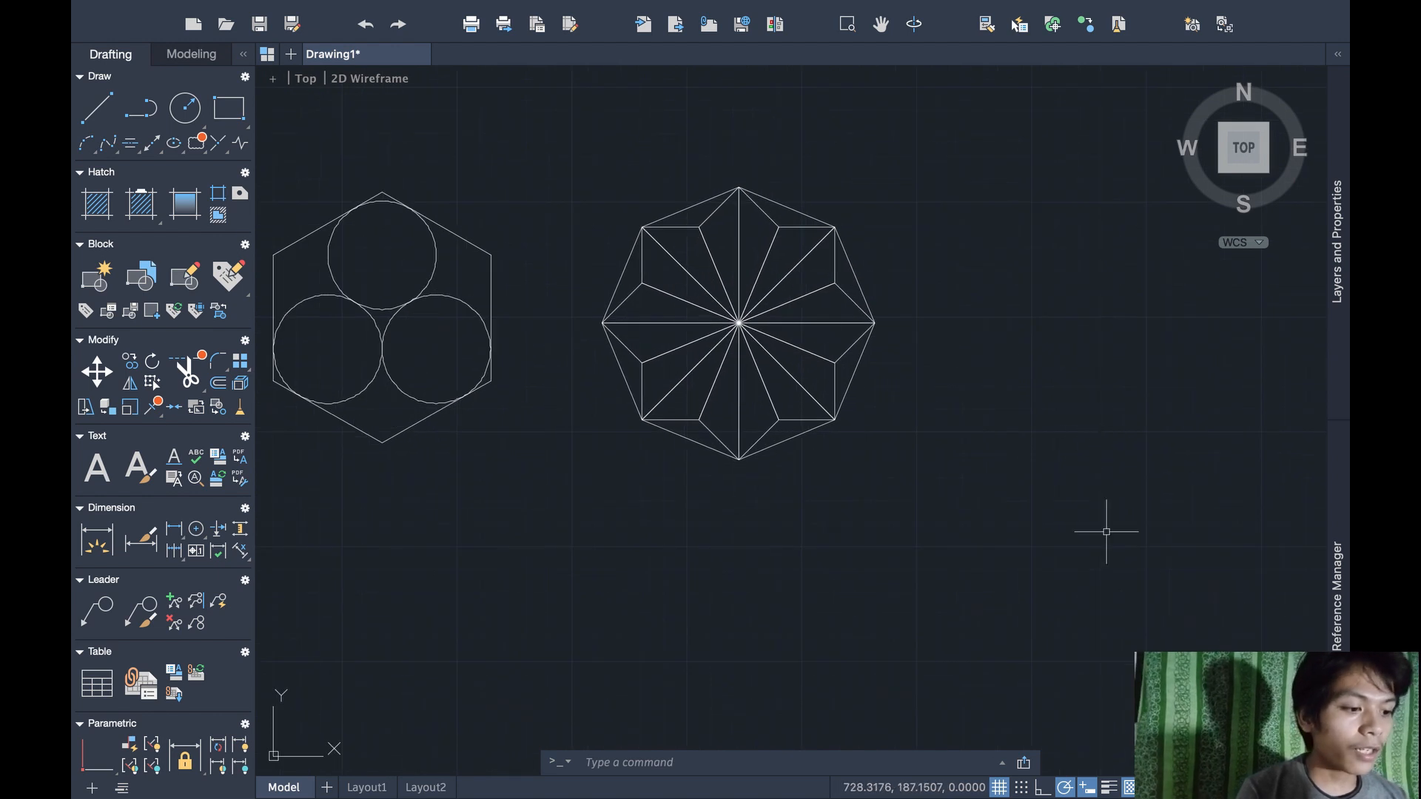
Switch to Preview to examine the remaining figures of Exercise 2-3, and return to AutoCAD
{"action": "mouse_move", "coordinate": [1077, 769]}
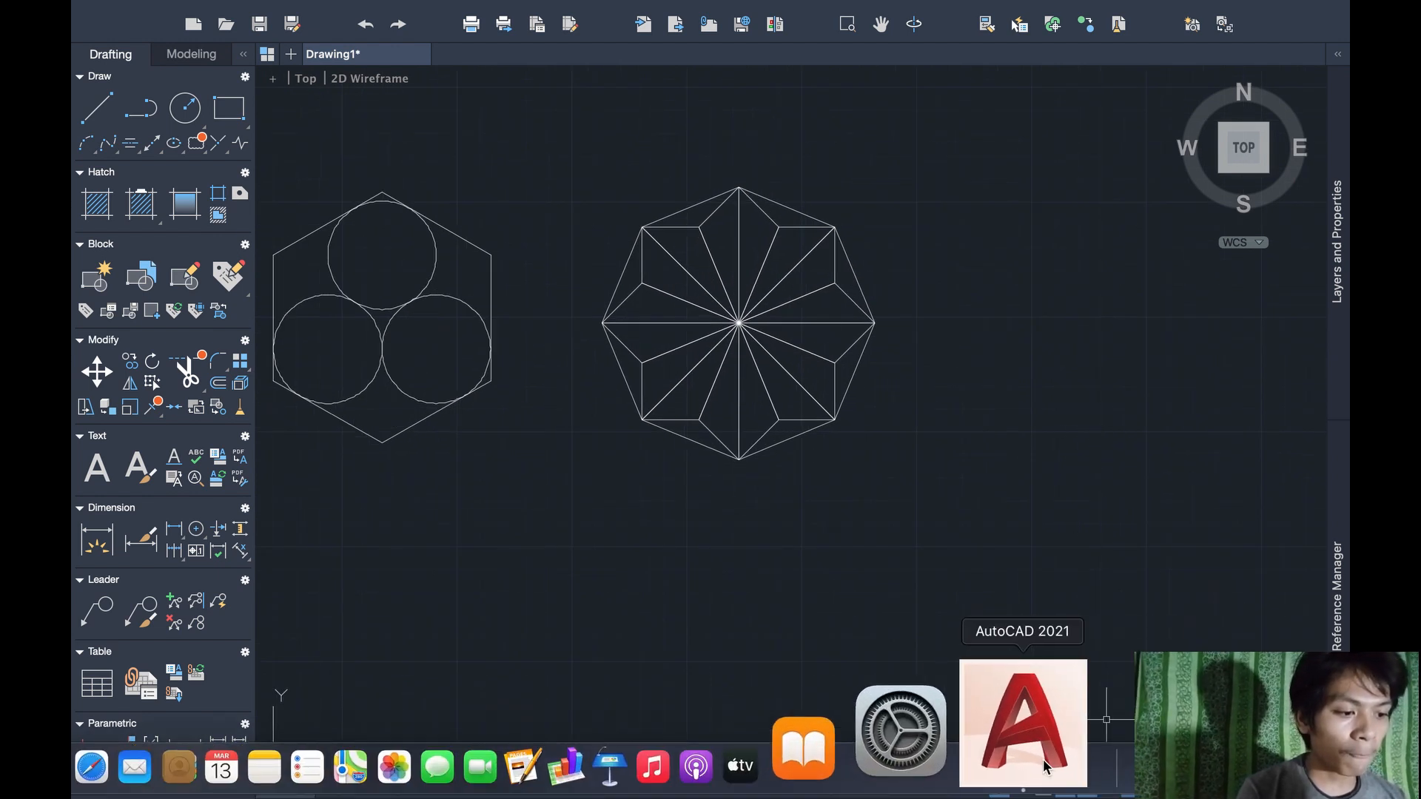
{"action": "left_click", "coordinate": [1095, 729]}
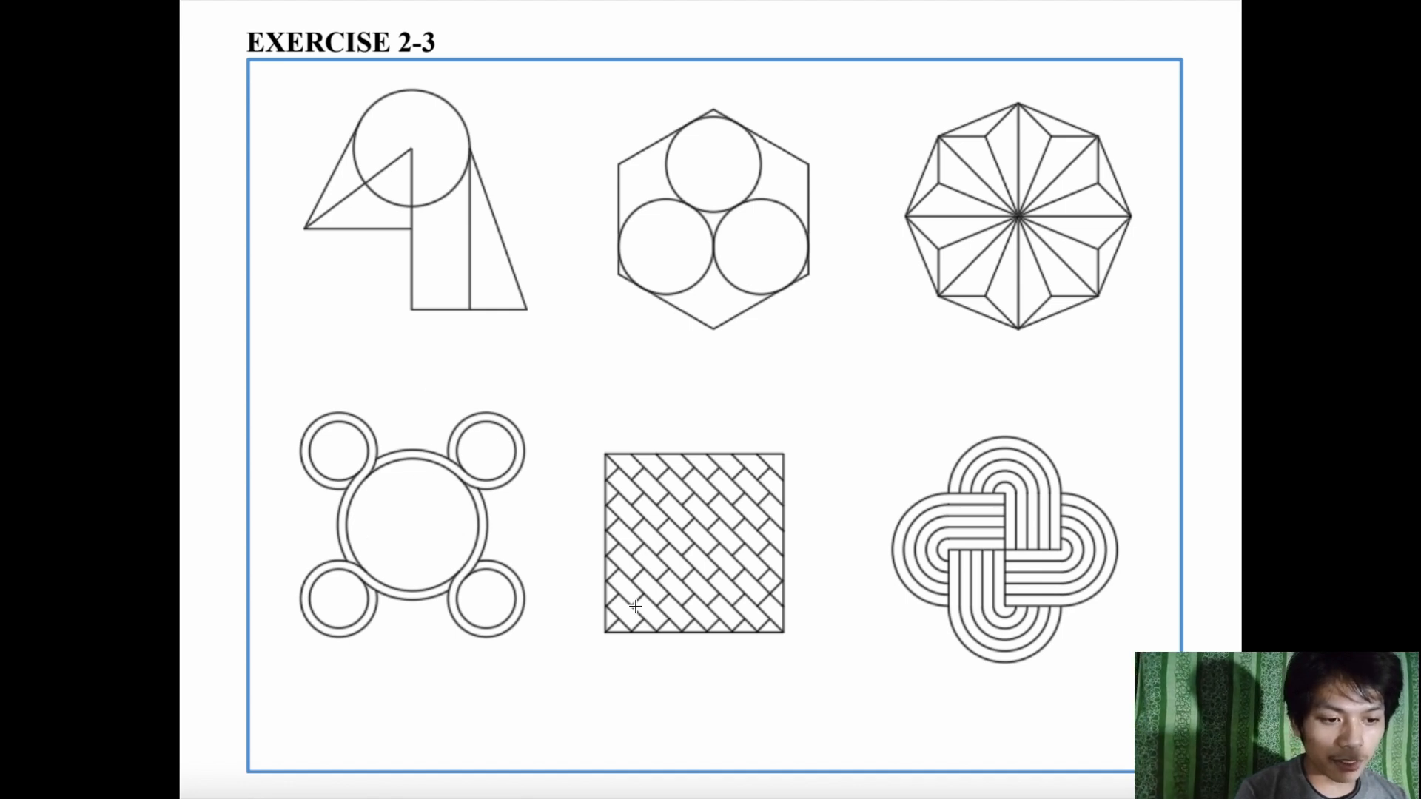
{"action": "mouse_move", "coordinate": [1056, 797]}
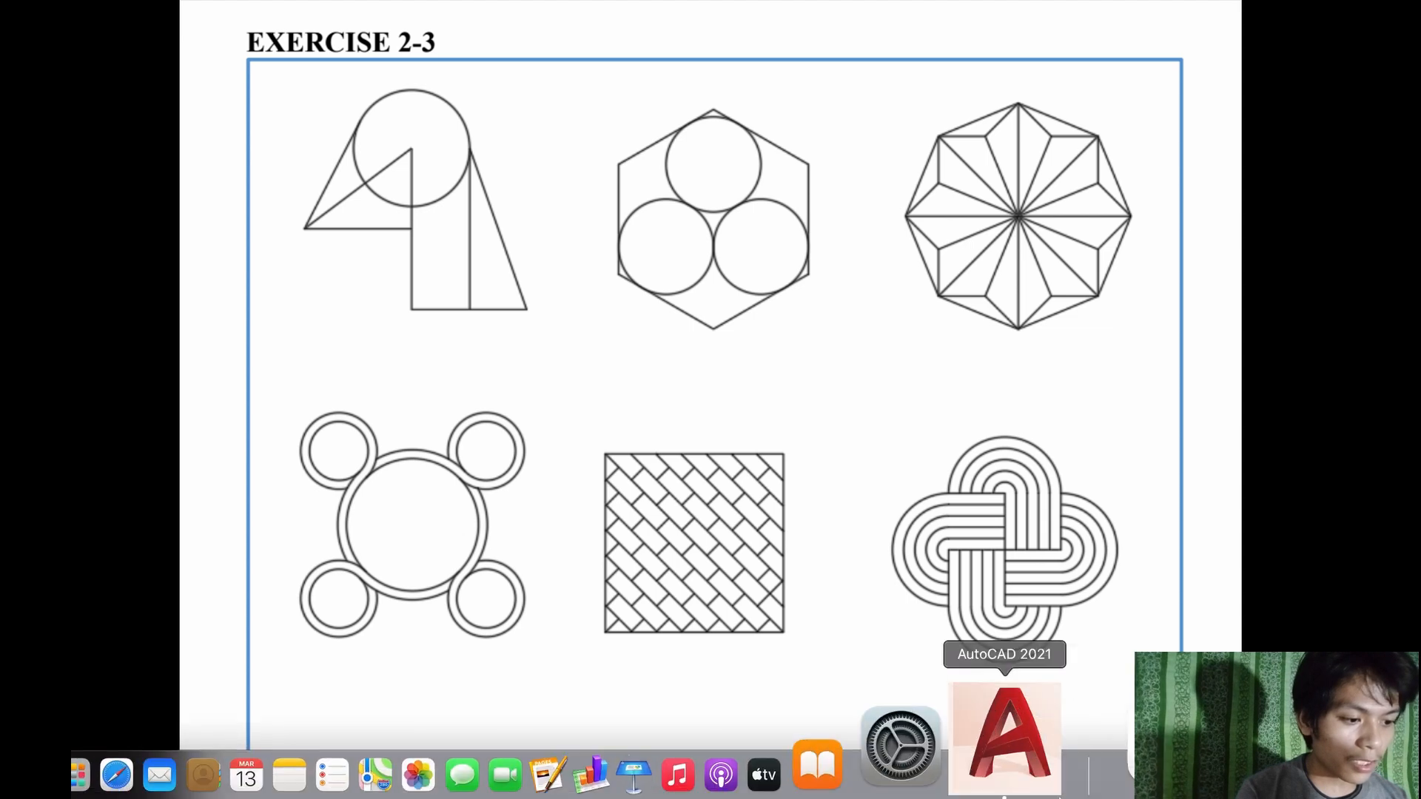
{"action": "left_click", "coordinate": [1037, 774]}
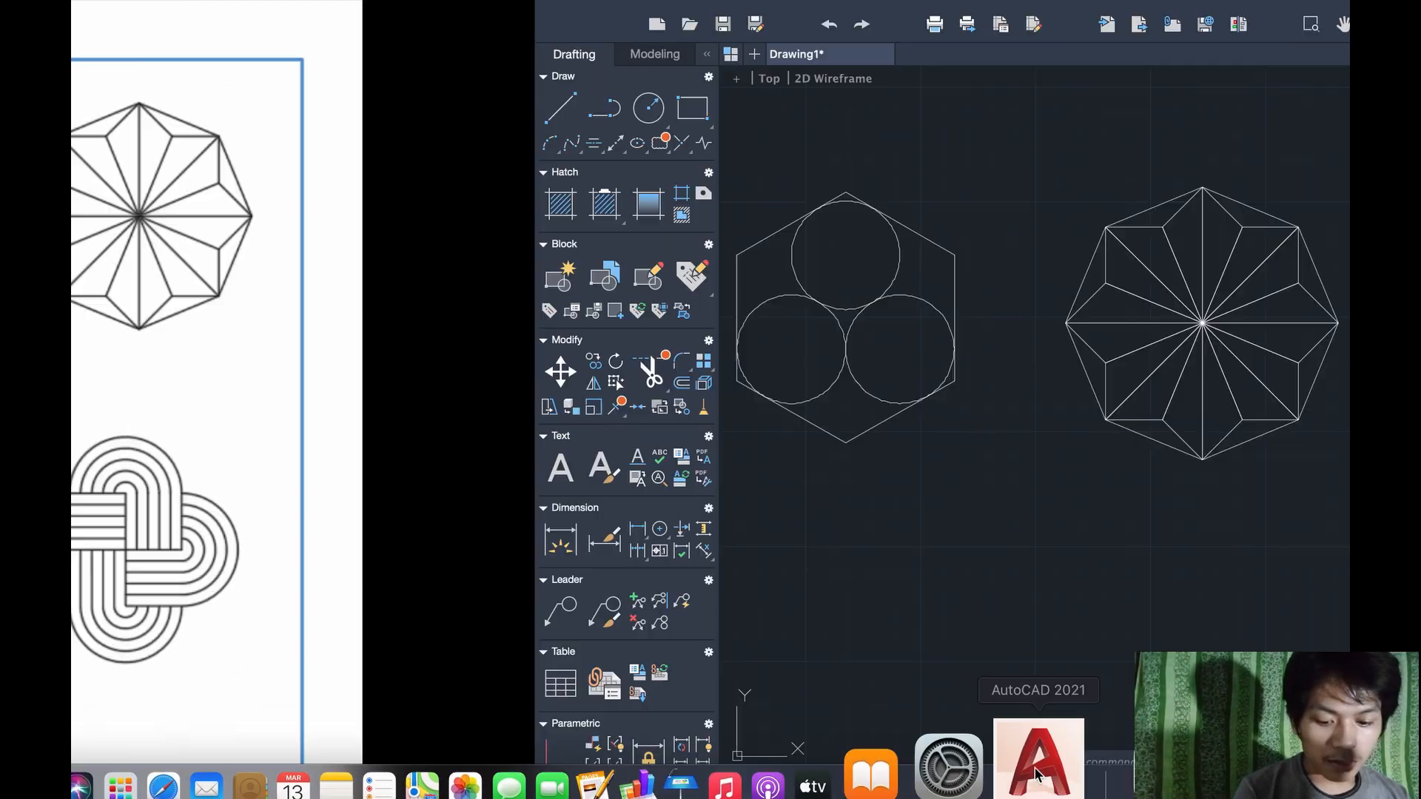
Draw a circle of radius 150 in the empty space to the right of the star figure
{"action": "scroll", "coordinate": [952, 435], "scroll_direction": "down", "scroll_amount": 2}
{"action": "scroll", "coordinate": [954, 437], "scroll_direction": "left", "scroll_amount": 4}
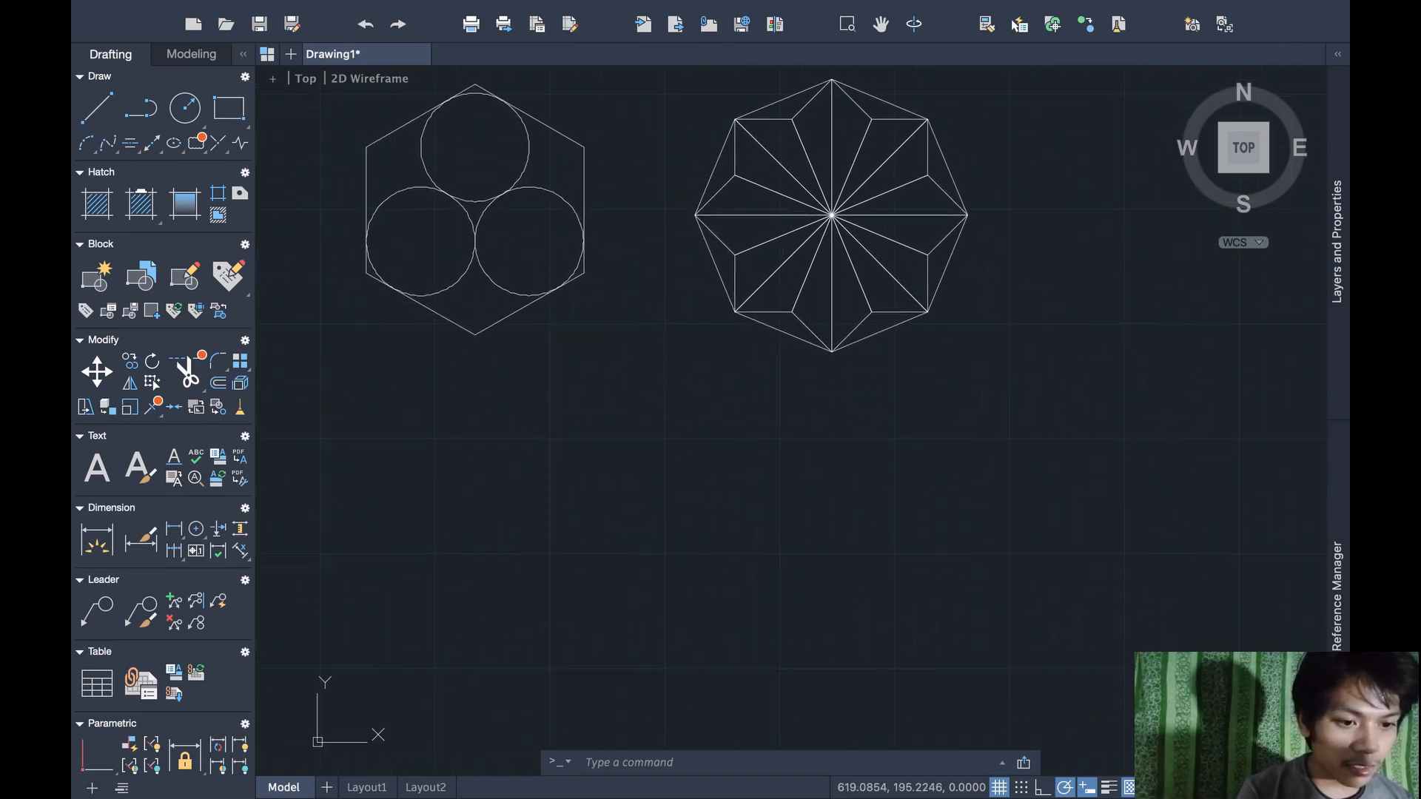
{"action": "scroll", "coordinate": [954, 438], "scroll_direction": "right", "scroll_amount": 14}
{"action": "scroll", "coordinate": [914, 542], "scroll_direction": "down", "scroll_amount": 5}
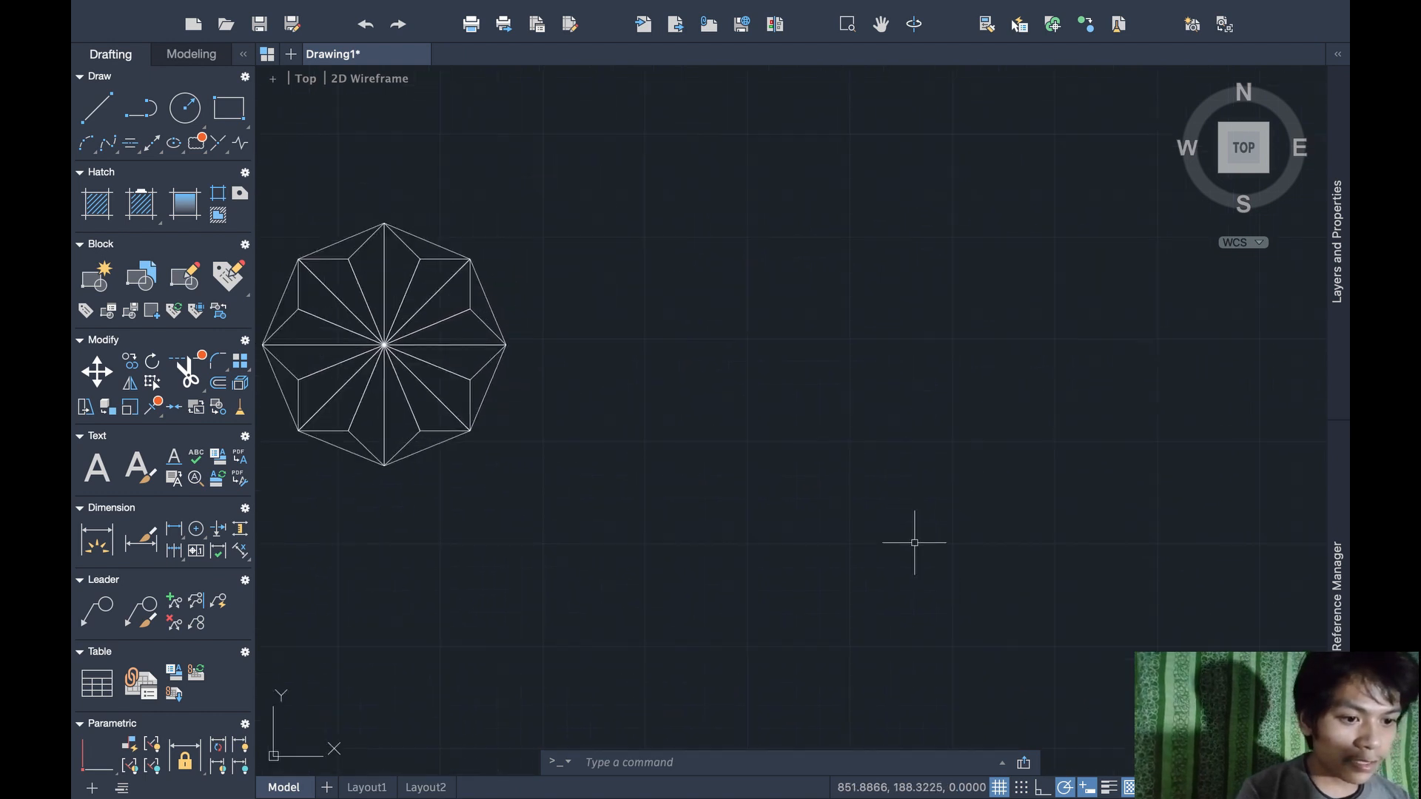
{"action": "scroll", "coordinate": [915, 543], "scroll_direction": "right", "scroll_amount": 6}
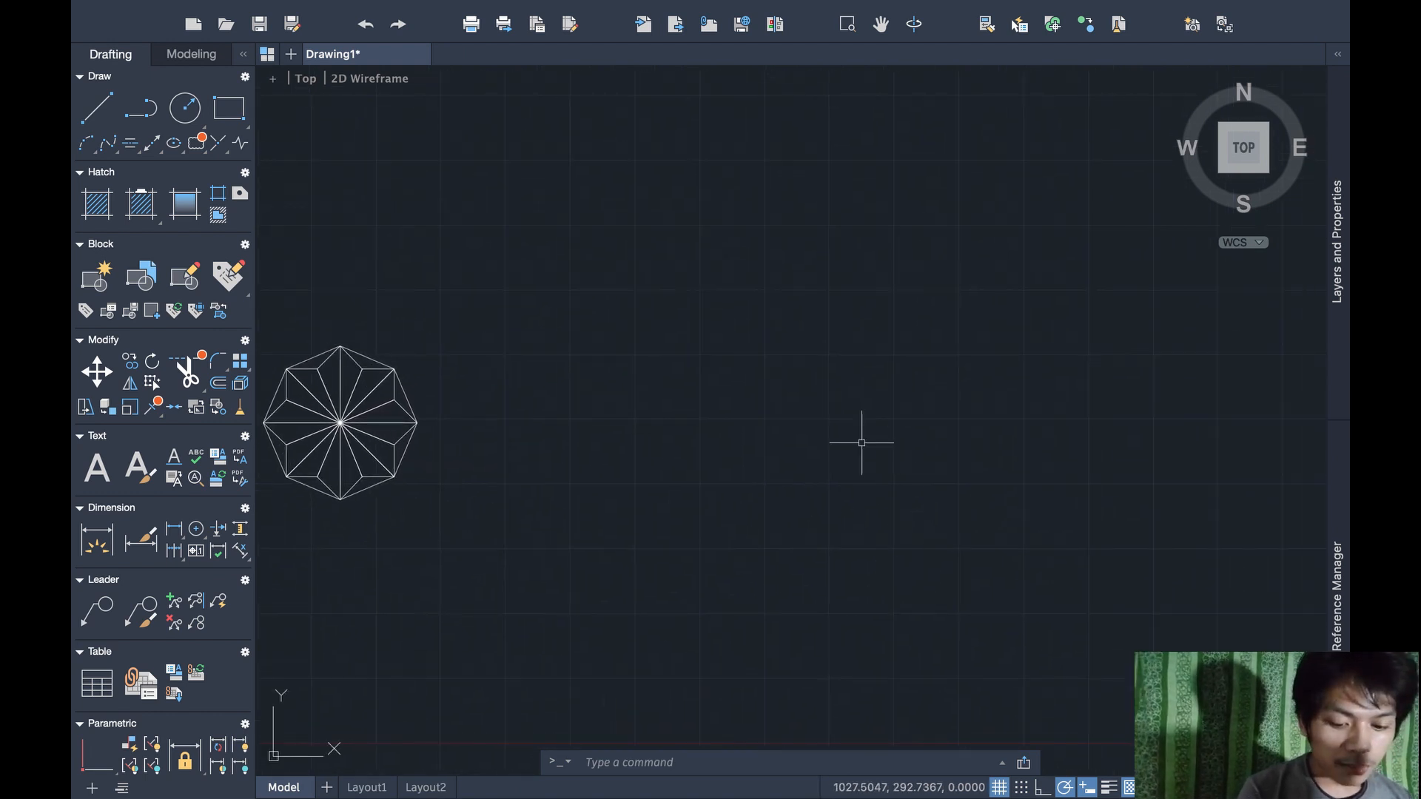
{"action": "scroll", "coordinate": [863, 437], "scroll_direction": "right", "scroll_amount": 3}
{"action": "scroll", "coordinate": [862, 437], "scroll_direction": "up", "scroll_amount": 2}
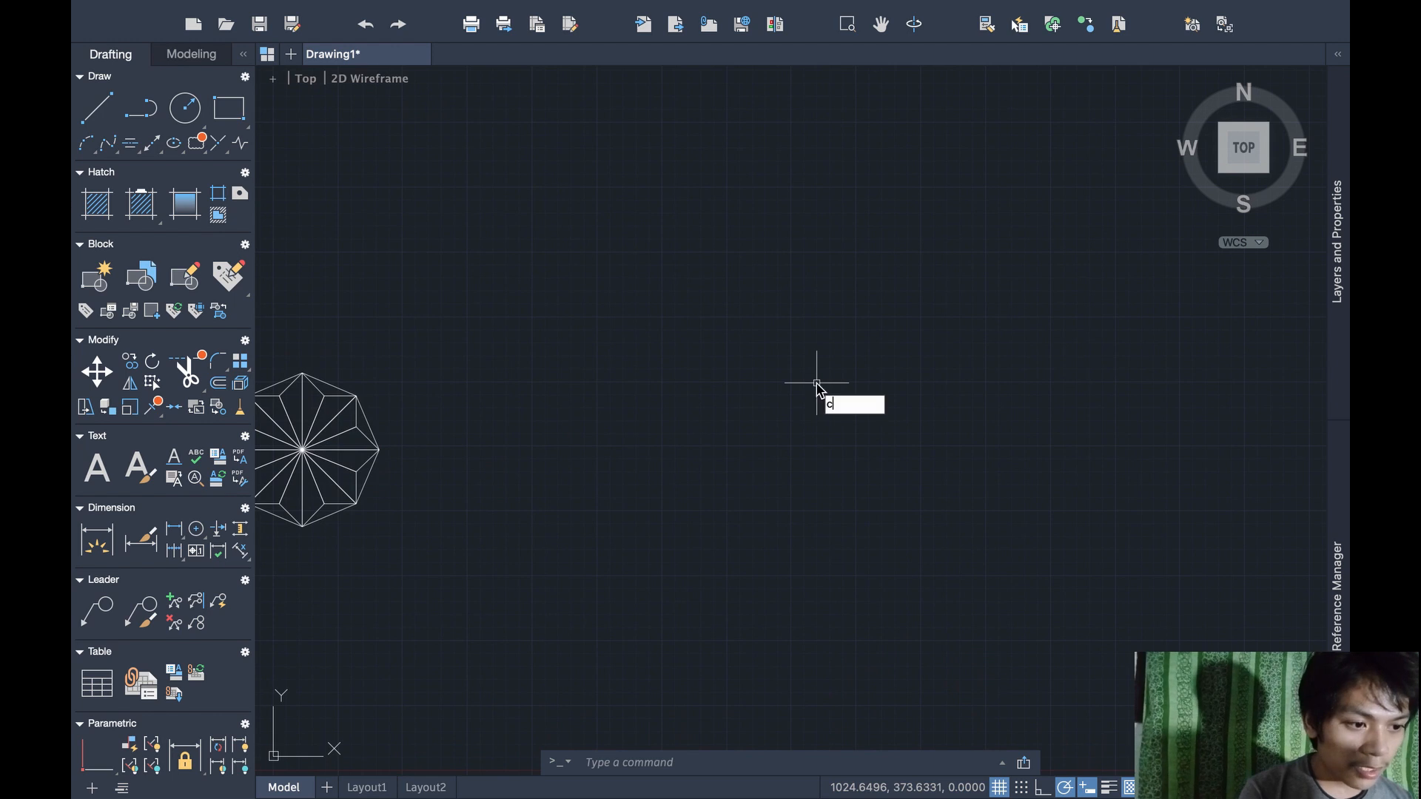
{"action": "type", "text": "icle"}
{"action": "key", "text": "BackSpace"}
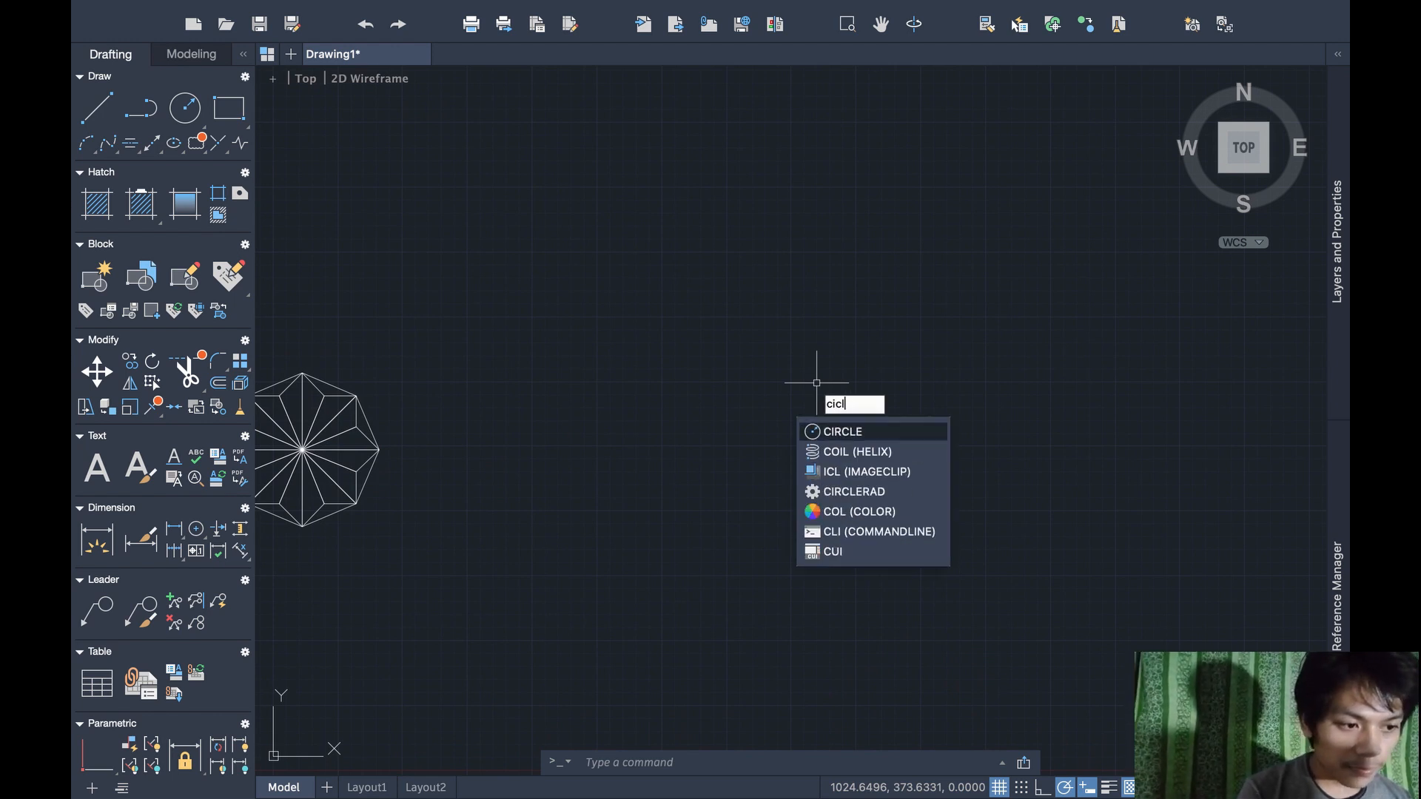
{"action": "key", "text": "Return"}
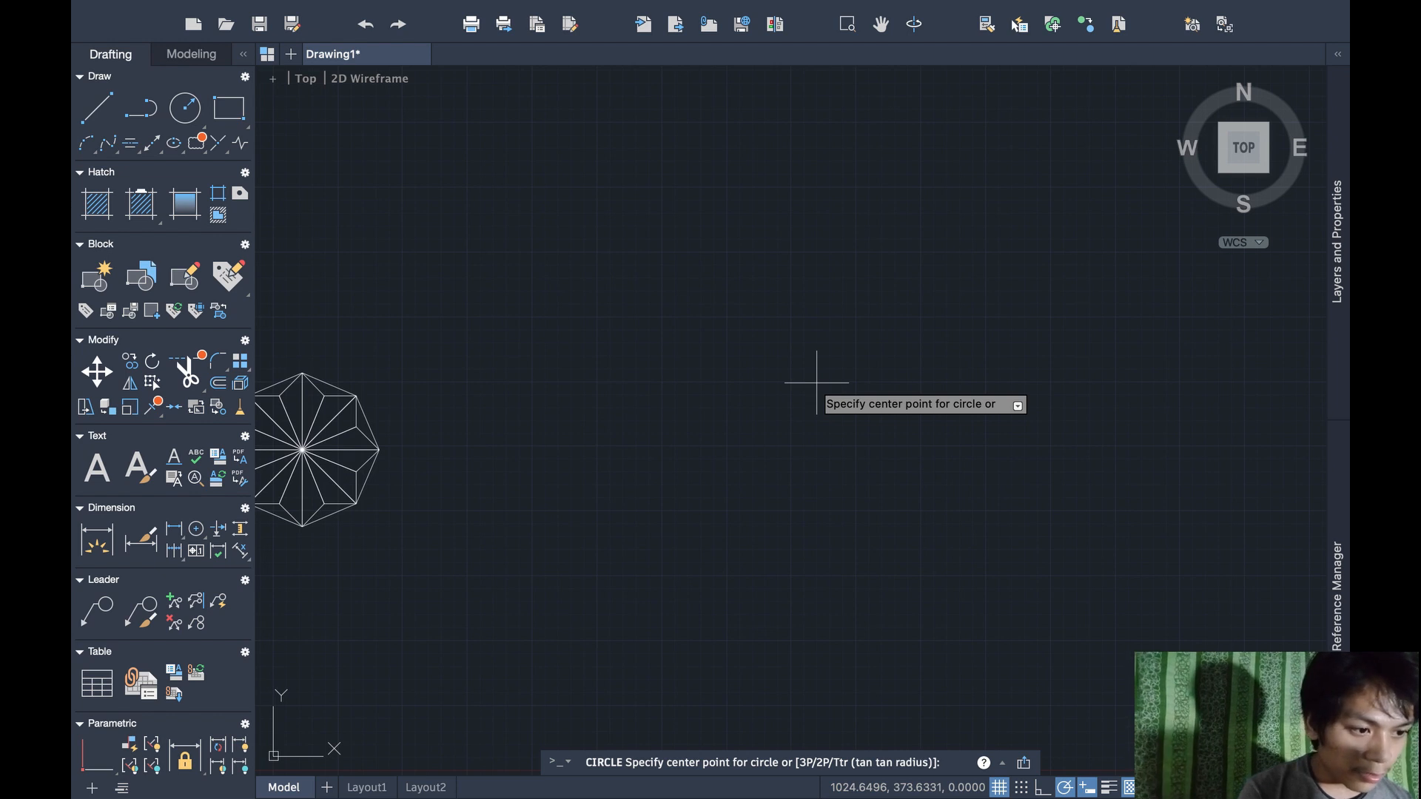
{"action": "left_click", "coordinate": [766, 377]}
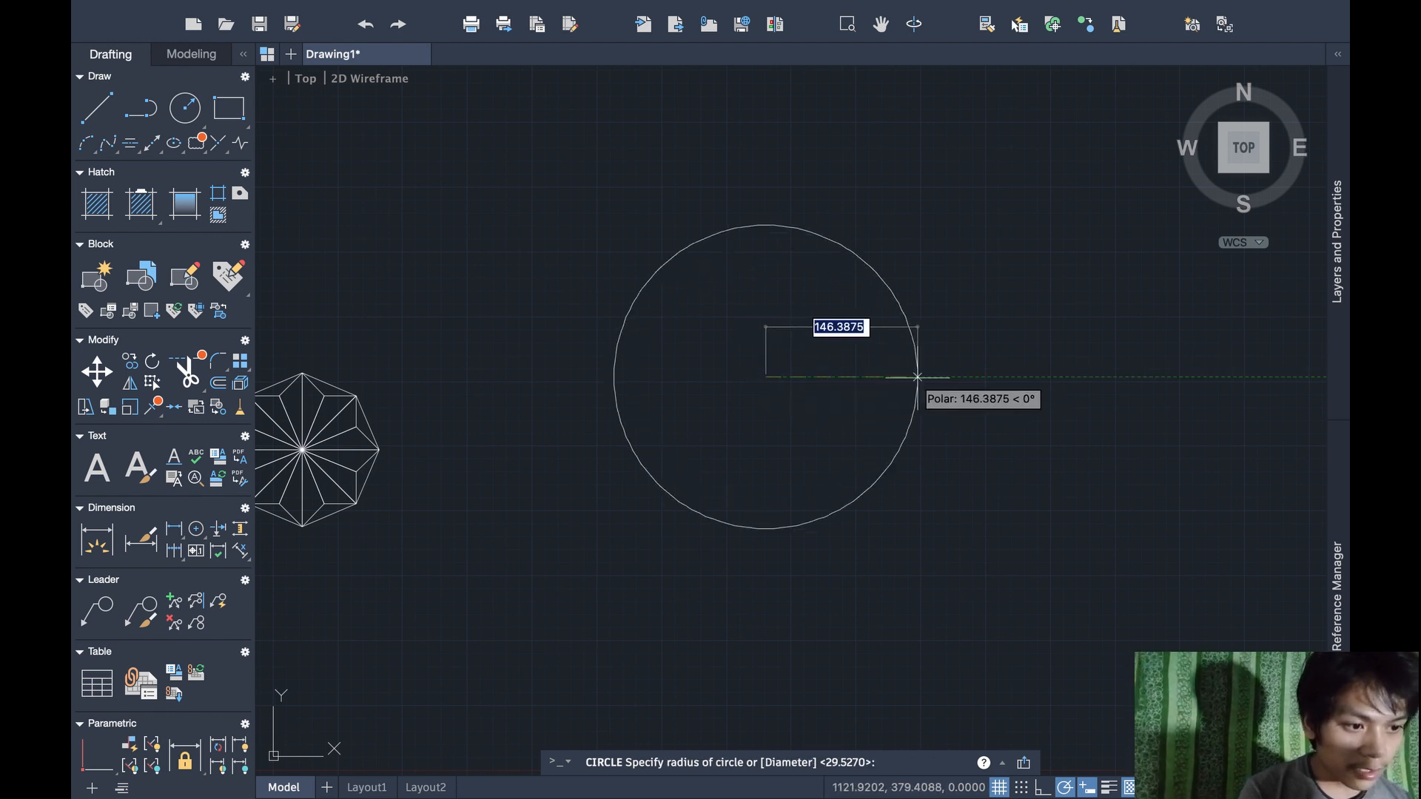
{"action": "type", "text": "1"}
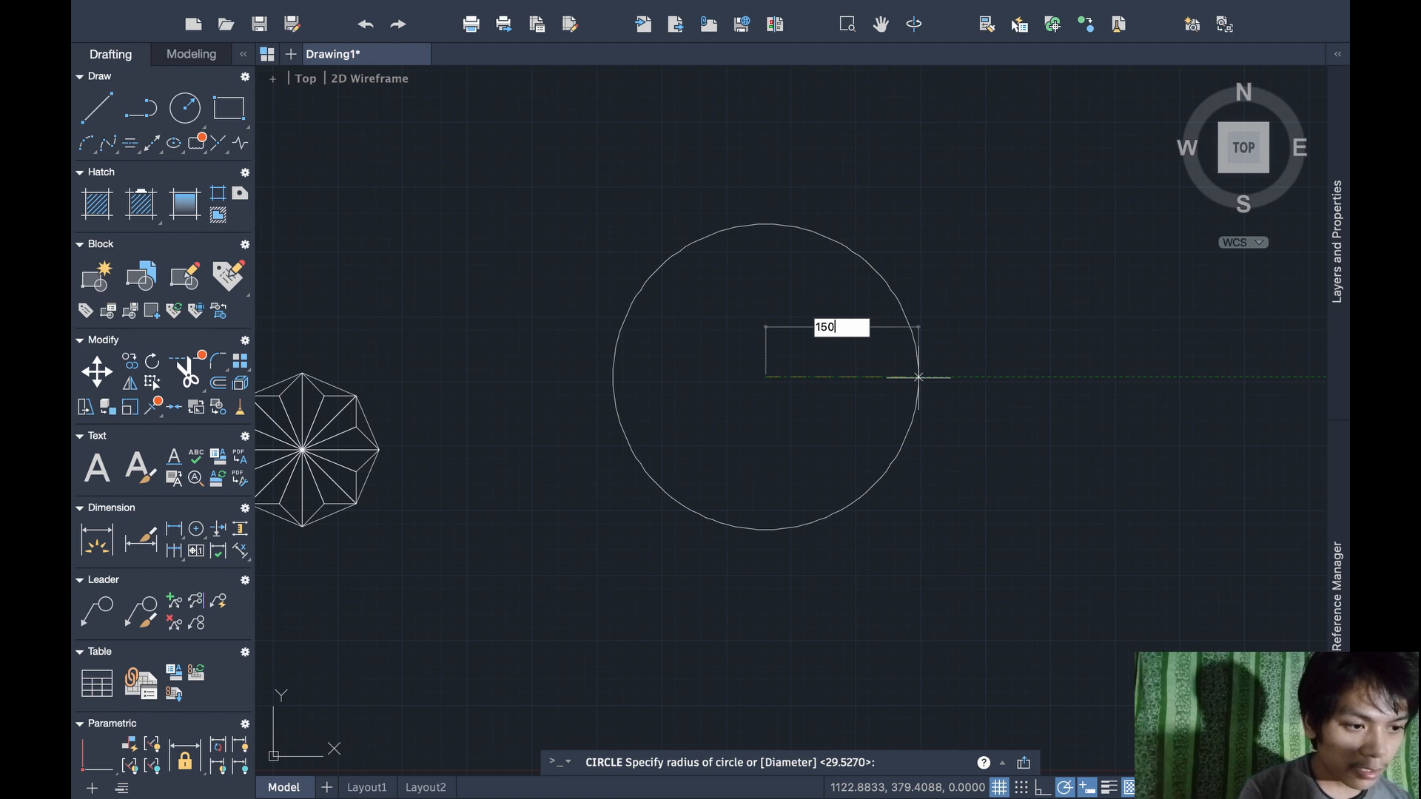
{"action": "type", "text": "50"}
{"action": "key", "text": "Return"}
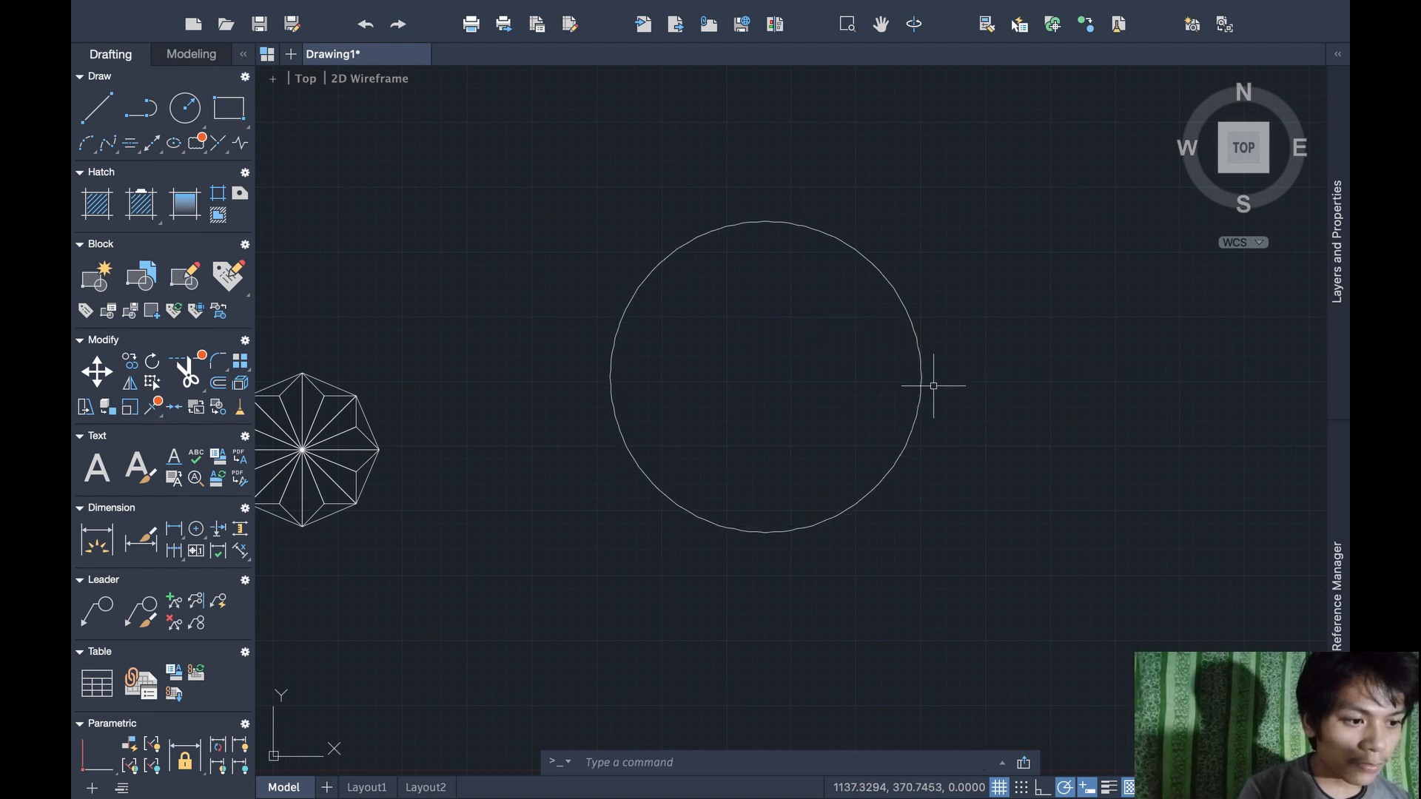
Offset the 150-radius circle inward by 50
{"action": "left_click", "coordinate": [921, 386]}
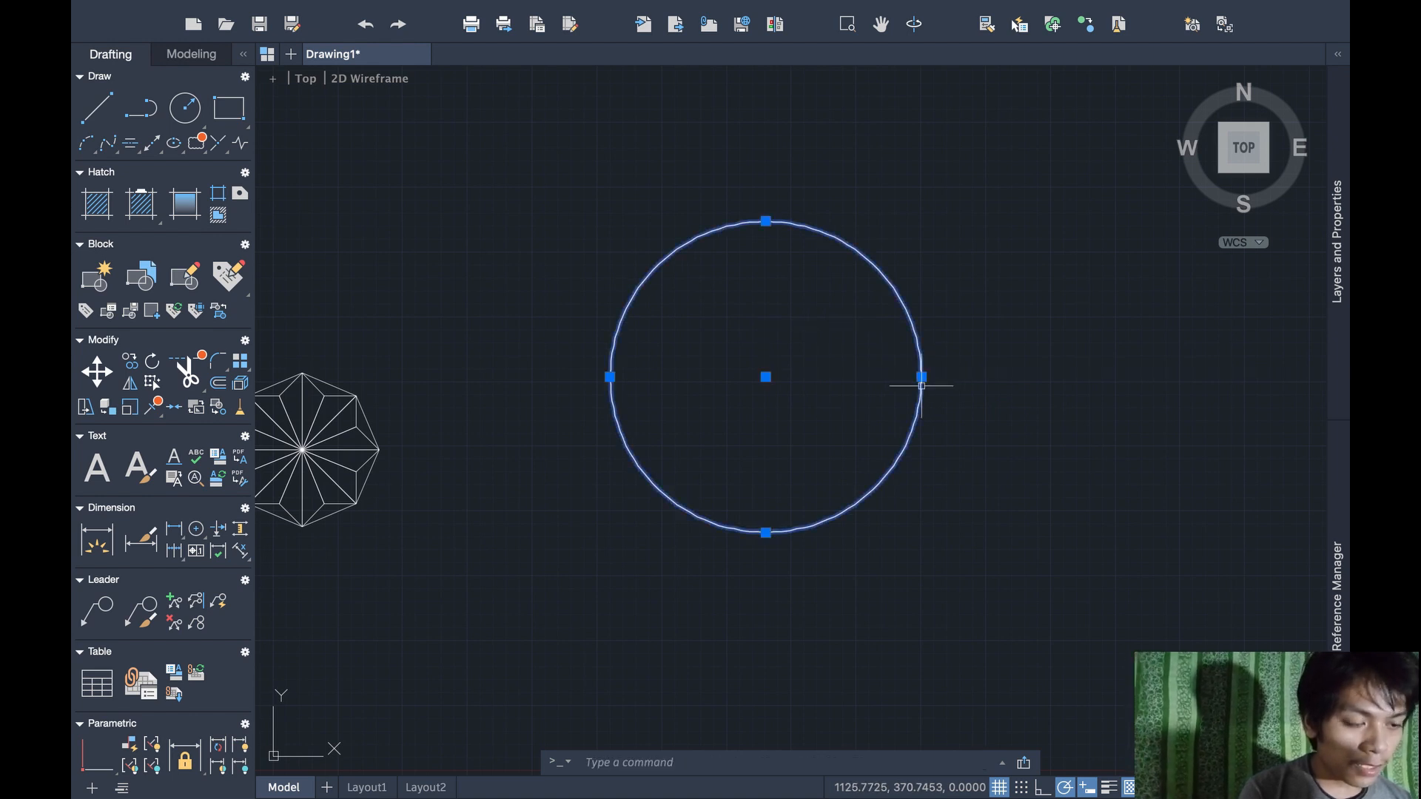
{"action": "type", "text": "off"}
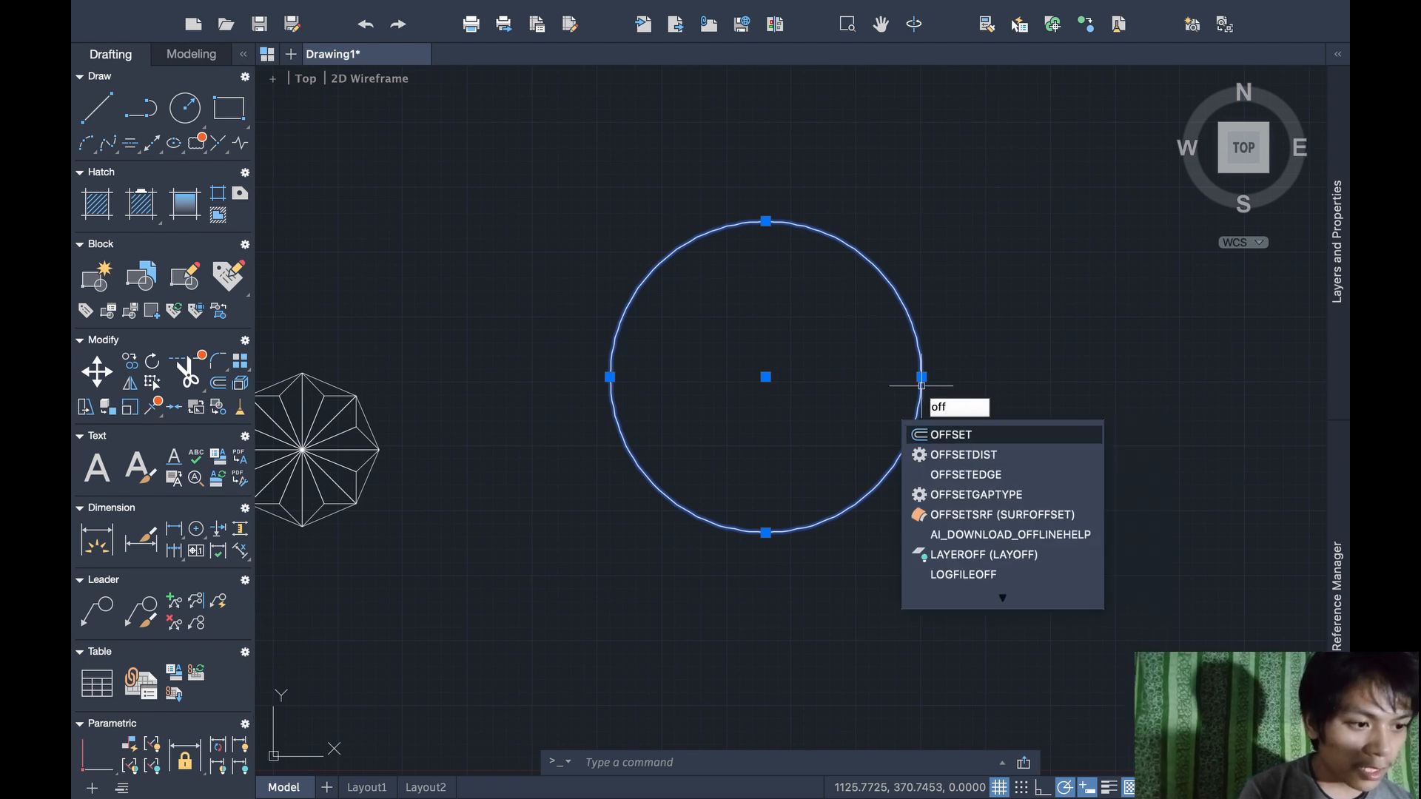
{"action": "key", "text": "Return"}
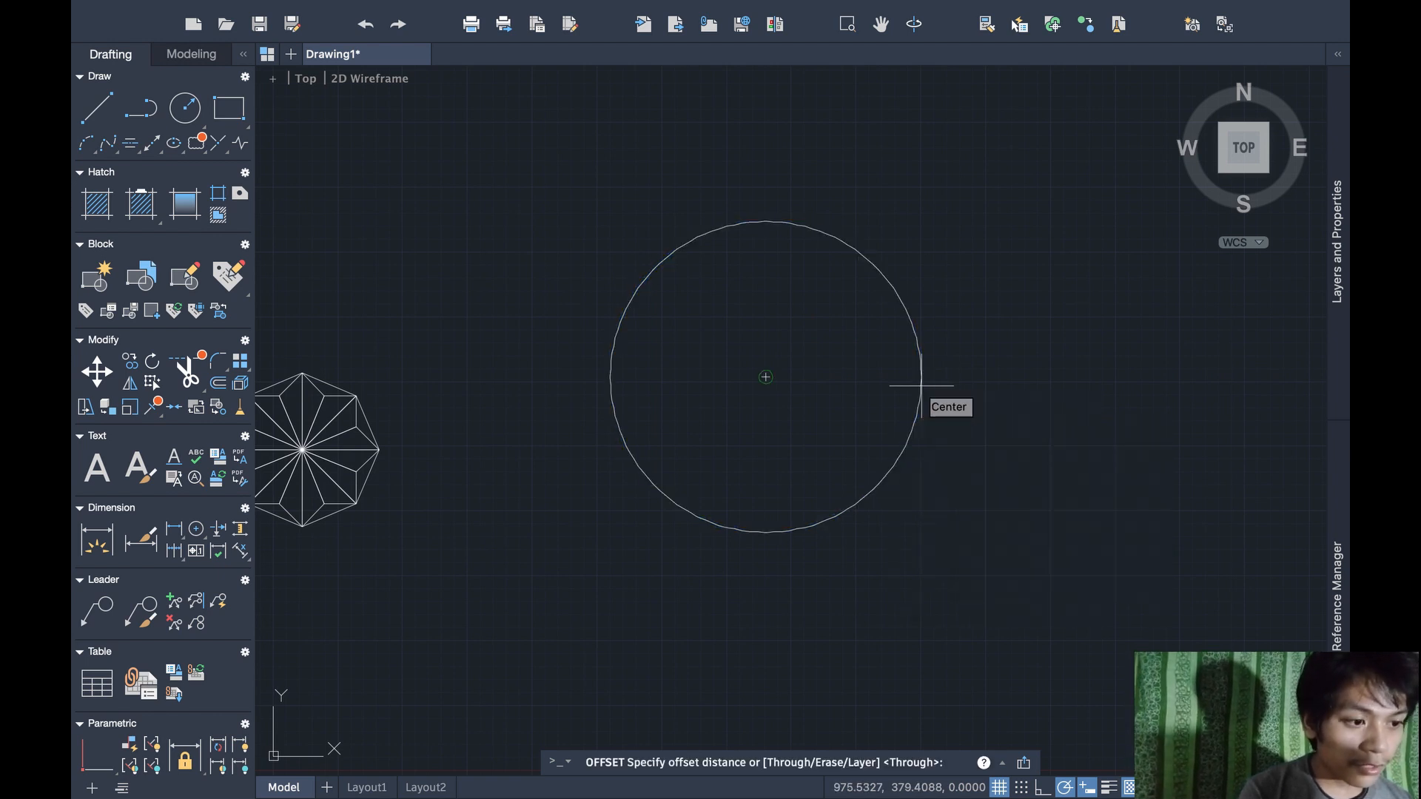
{"action": "key", "text": "Return"}
{"action": "left_click", "coordinate": [921, 385]}
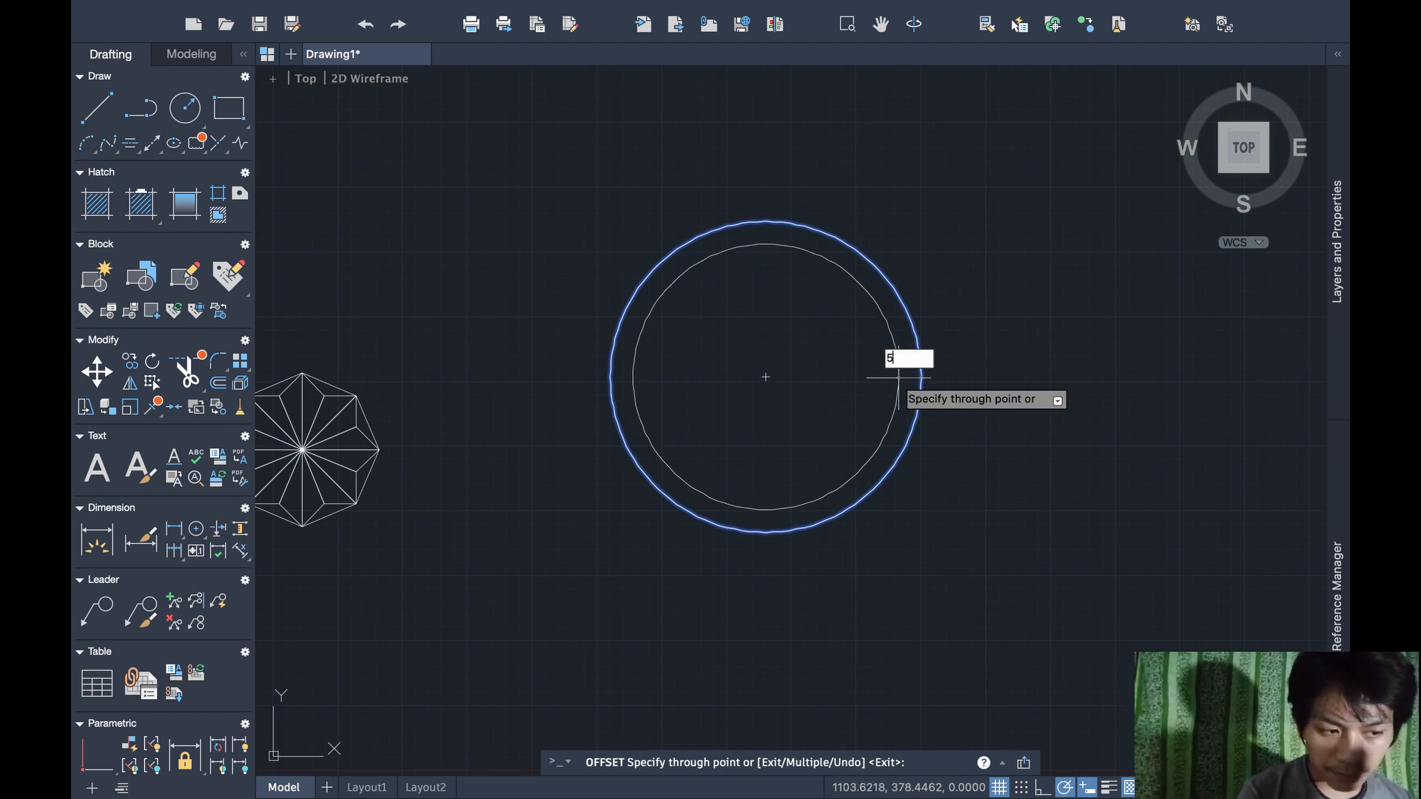
{"action": "key", "text": "Return"}
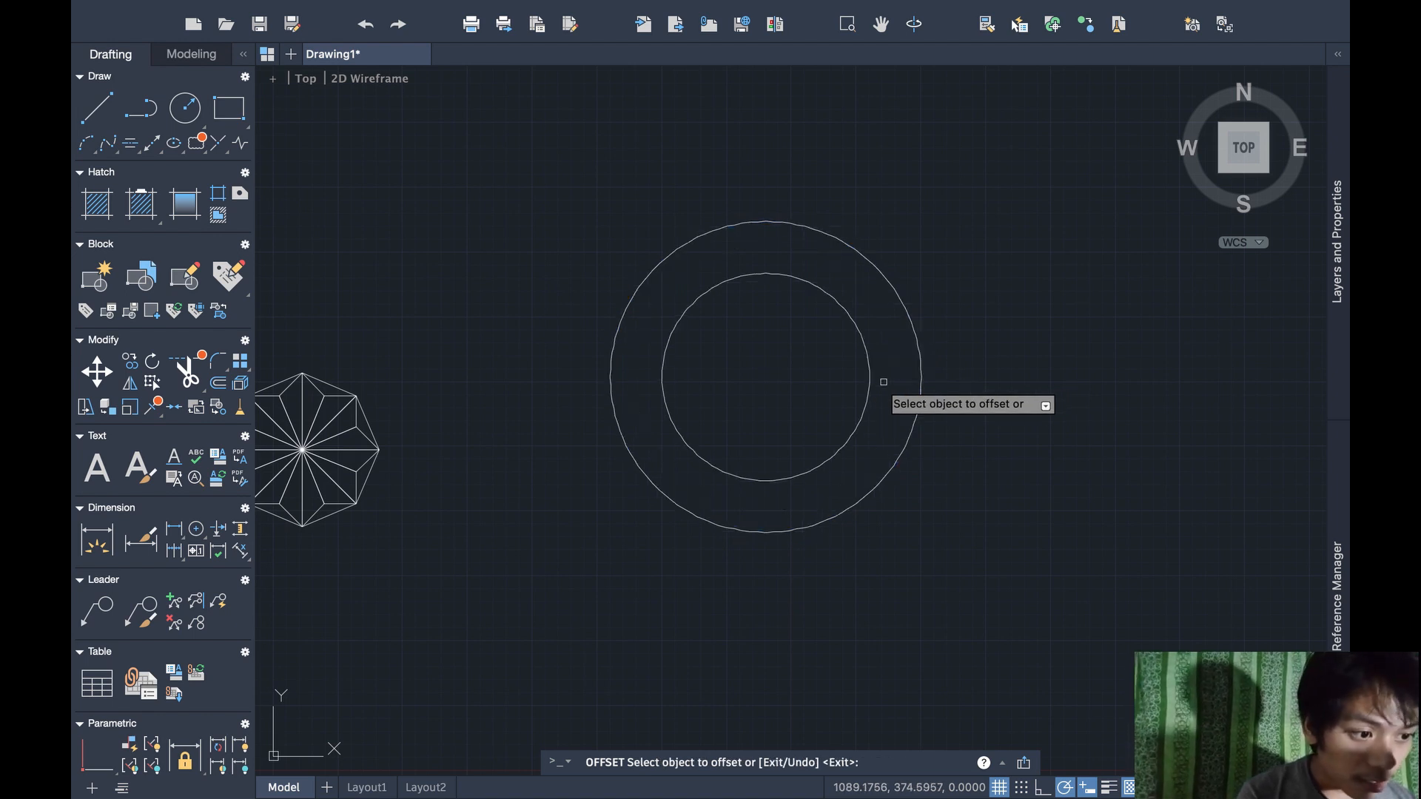
Cancel the further offset and delete the inner circle
{"action": "left_click", "coordinate": [869, 383]}
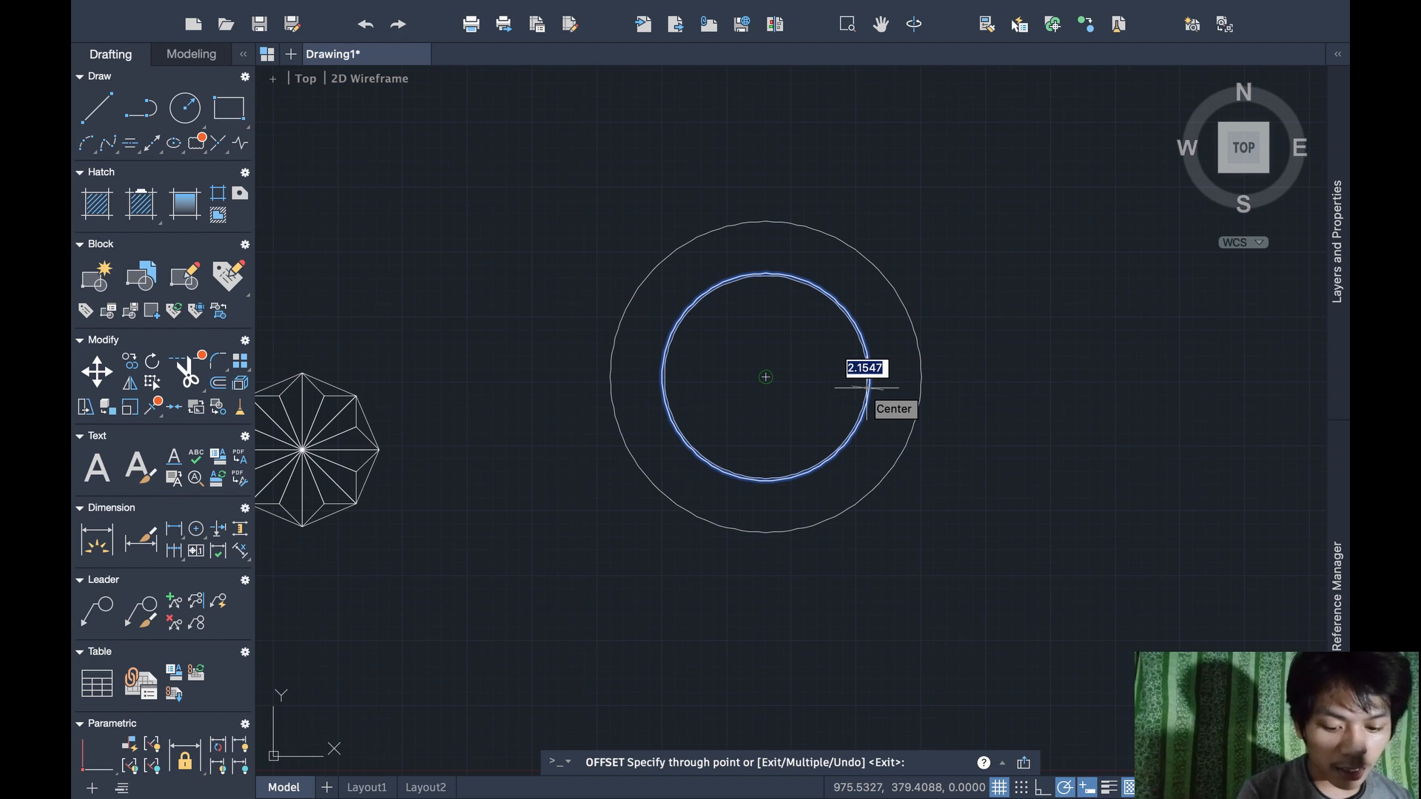
{"action": "key", "text": "BackSpace"}
{"action": "key", "text": "Escape"}
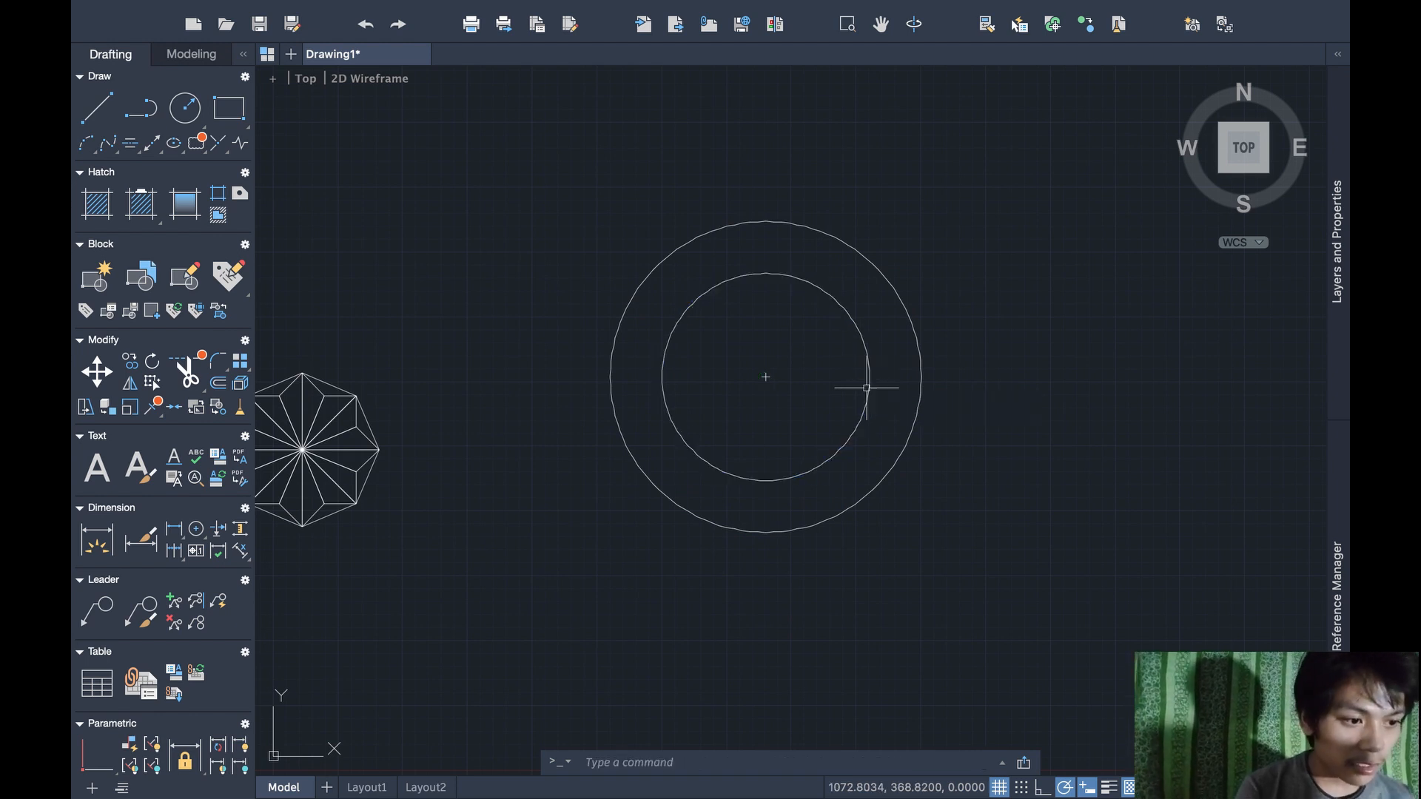
{"action": "left_click", "coordinate": [869, 385]}
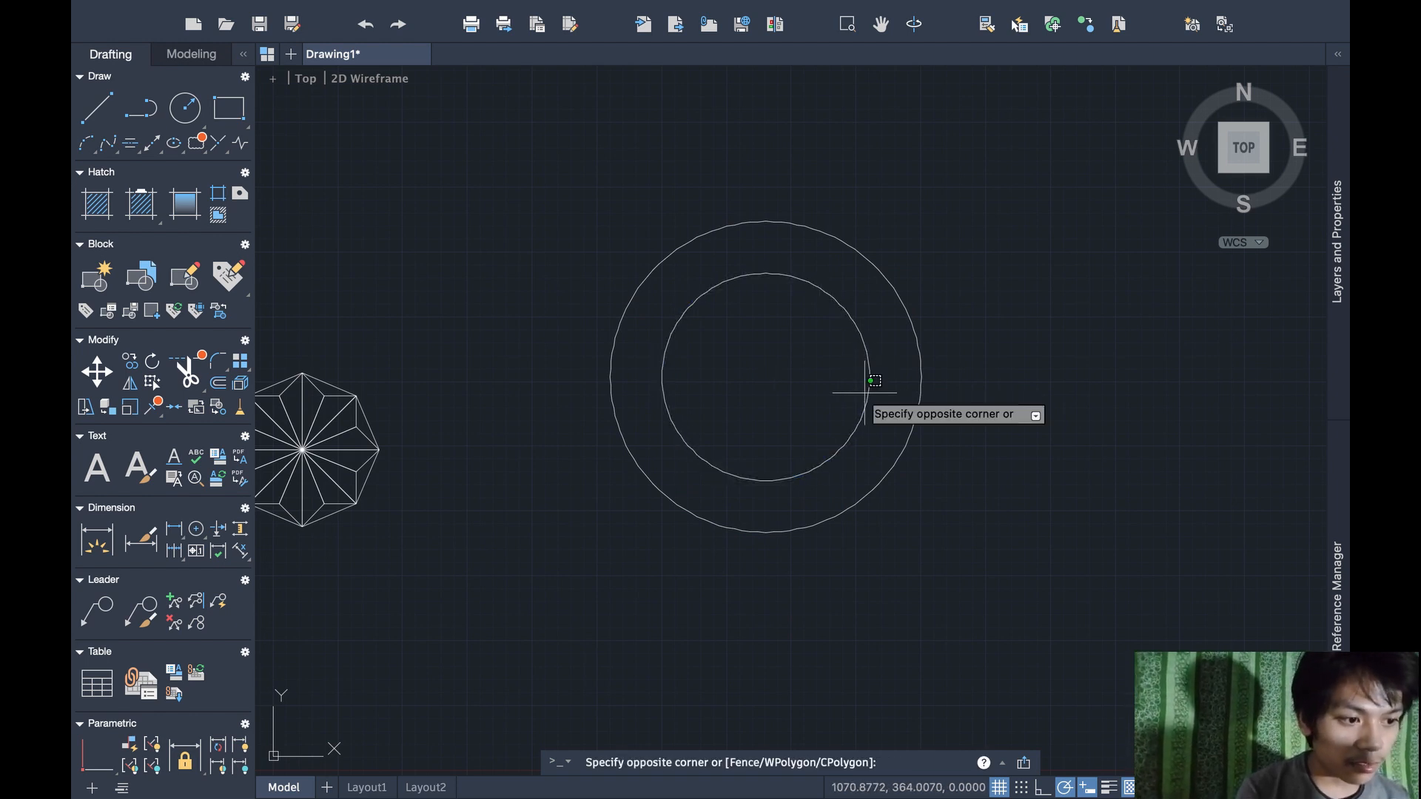
{"action": "key", "text": "Escape"}
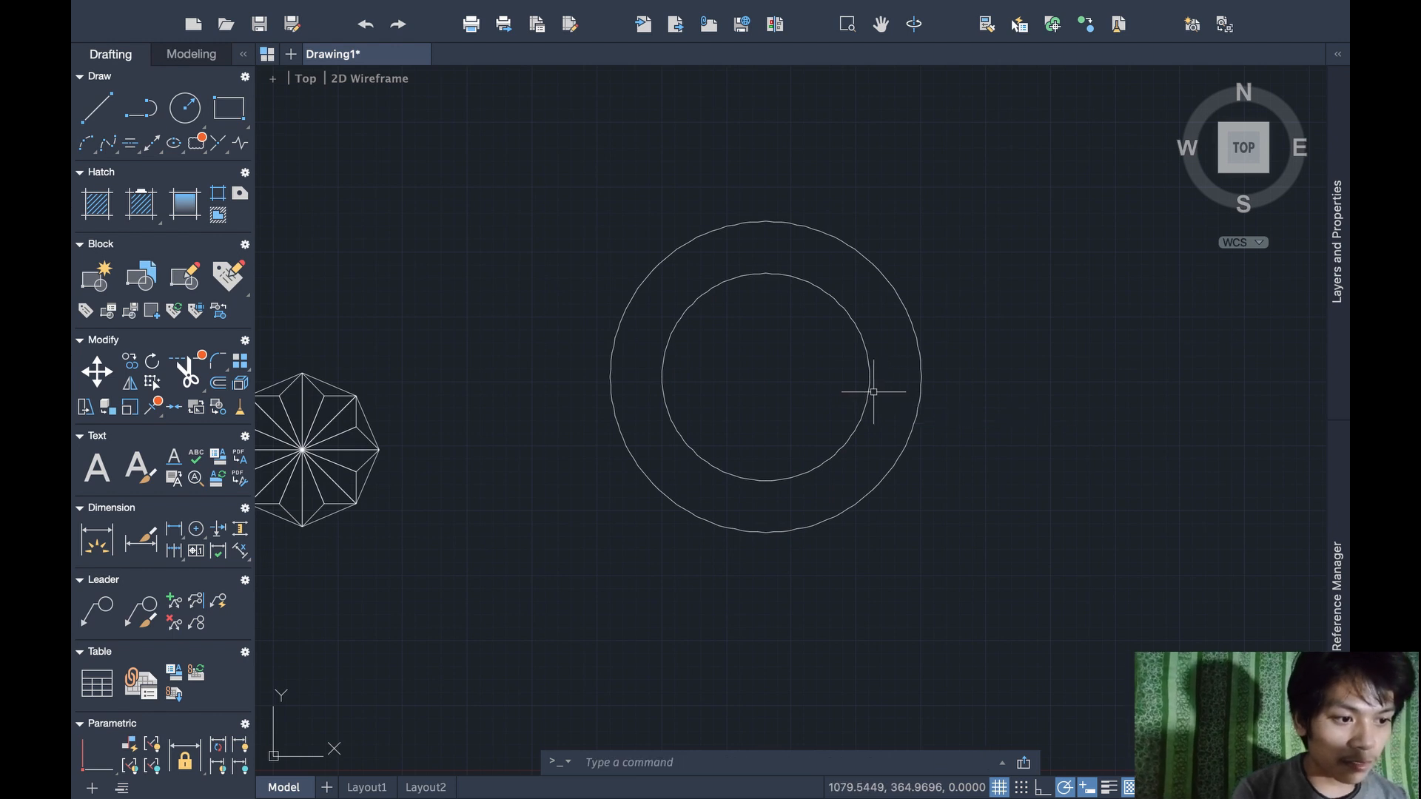
{"action": "left_click", "coordinate": [871, 392]}
{"action": "key", "text": "Delete"}
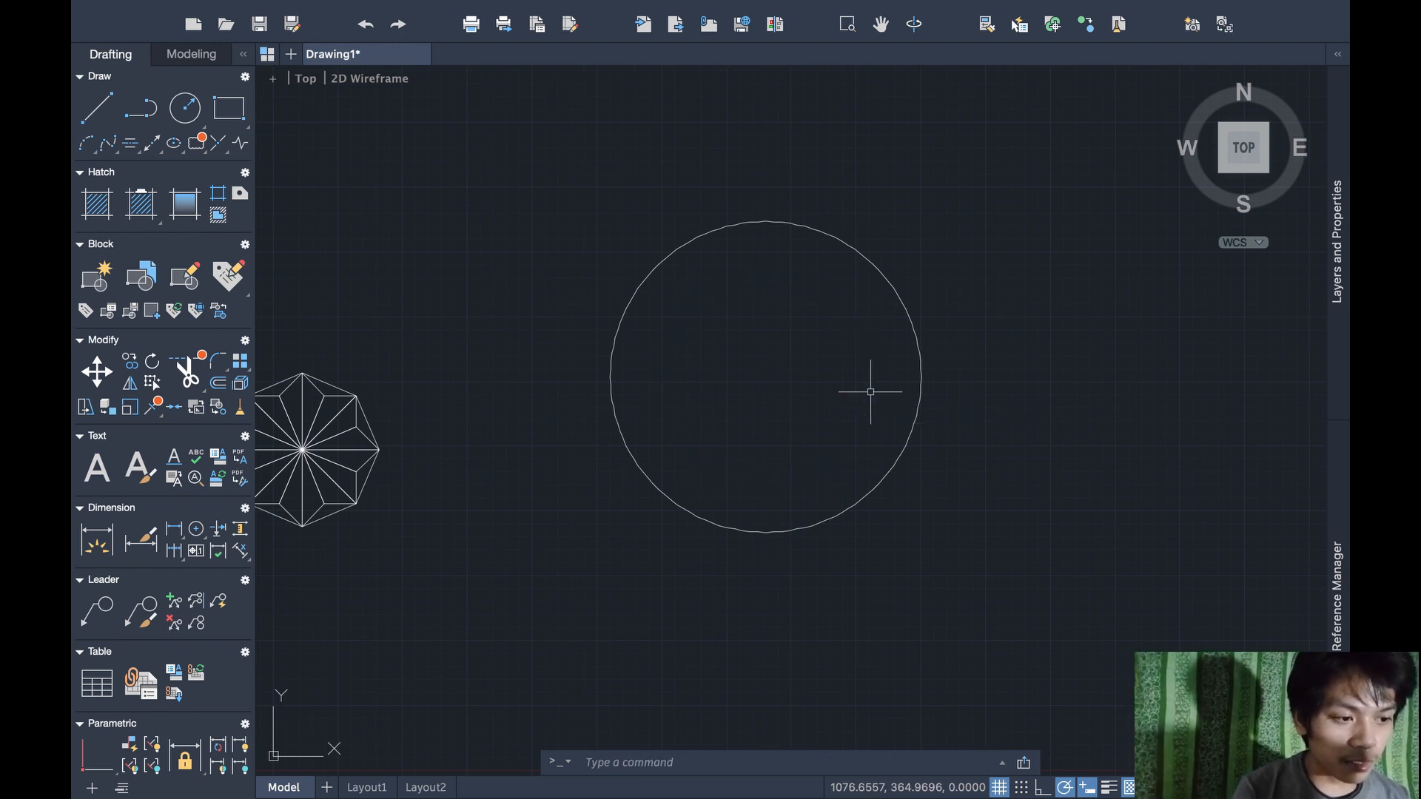
Offset the 150-radius circle inward by 20 to form a ring
{"action": "left_click", "coordinate": [917, 402]}
{"action": "type", "text": "off"}
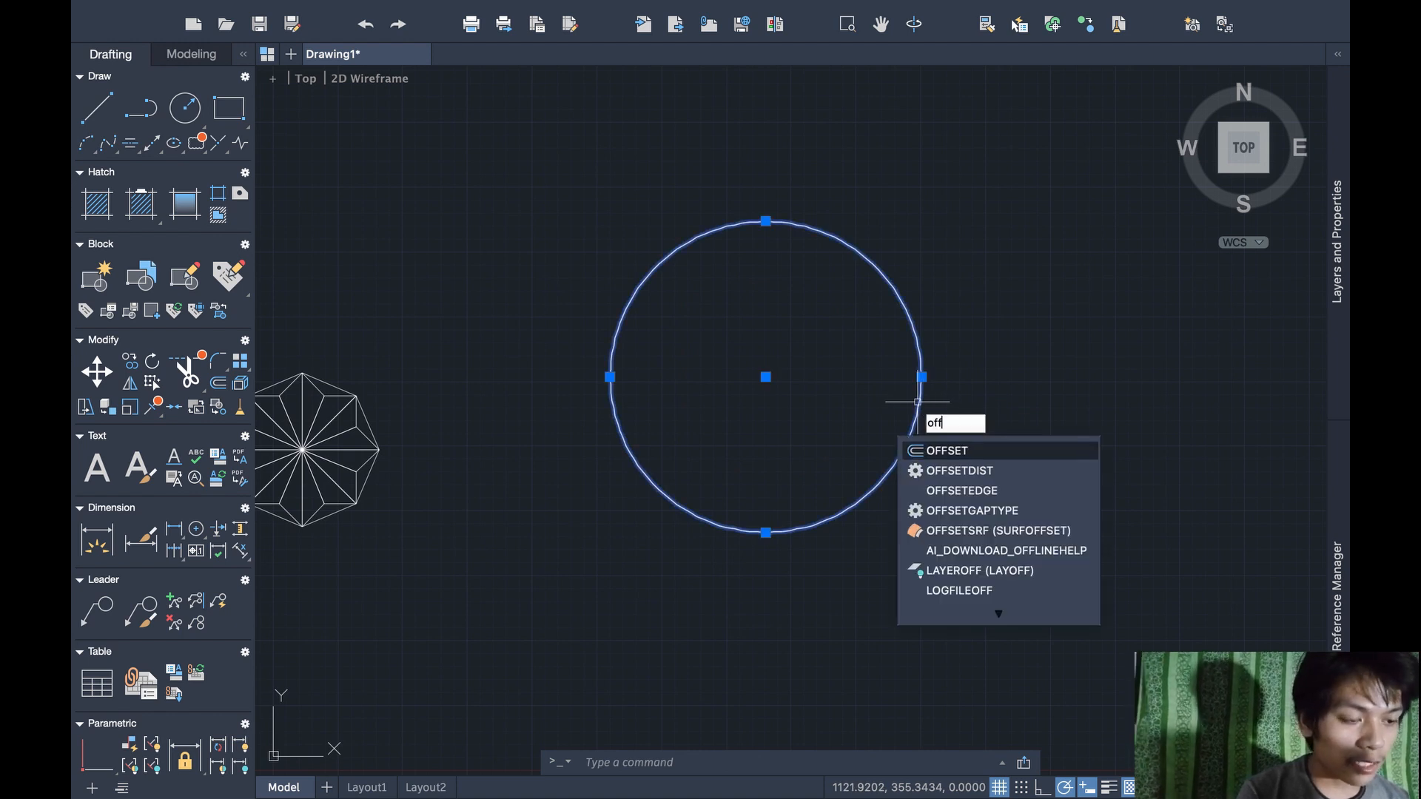
{"action": "key", "text": "Return"}
{"action": "left_click", "coordinate": [917, 402]}
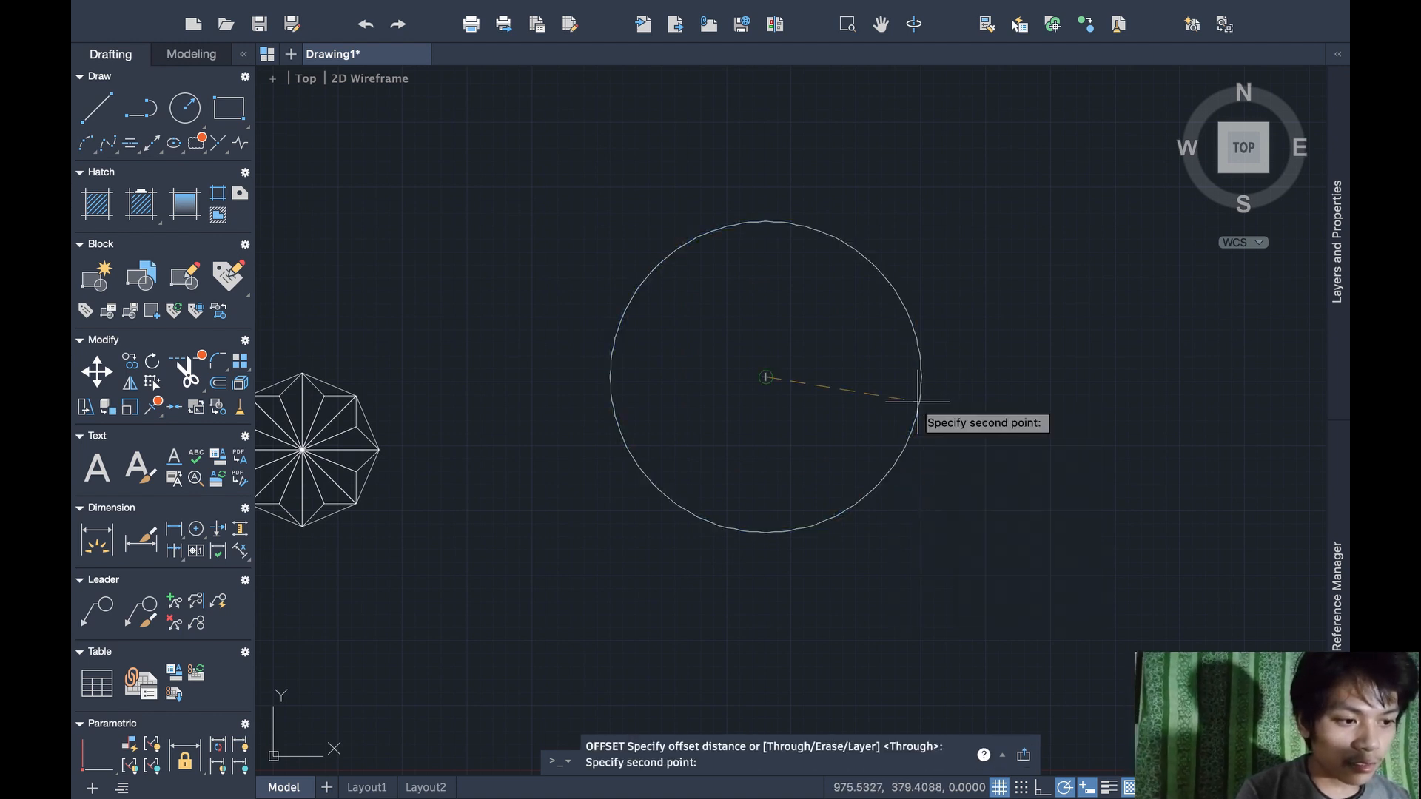
{"action": "left_click", "coordinate": [918, 402]}
{"action": "left_click", "coordinate": [917, 402]}
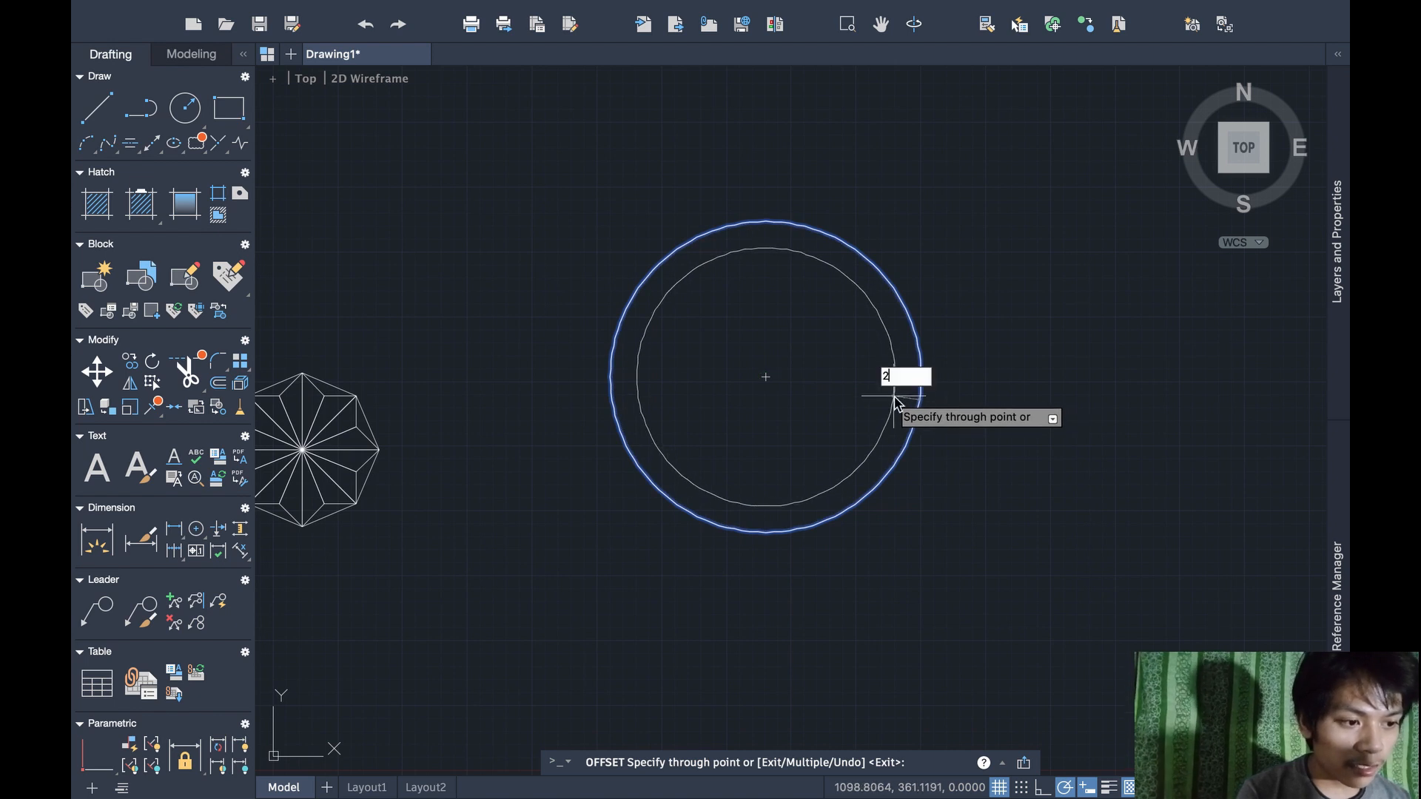
{"action": "type", "text": "20"}
{"action": "key", "text": "Return"}
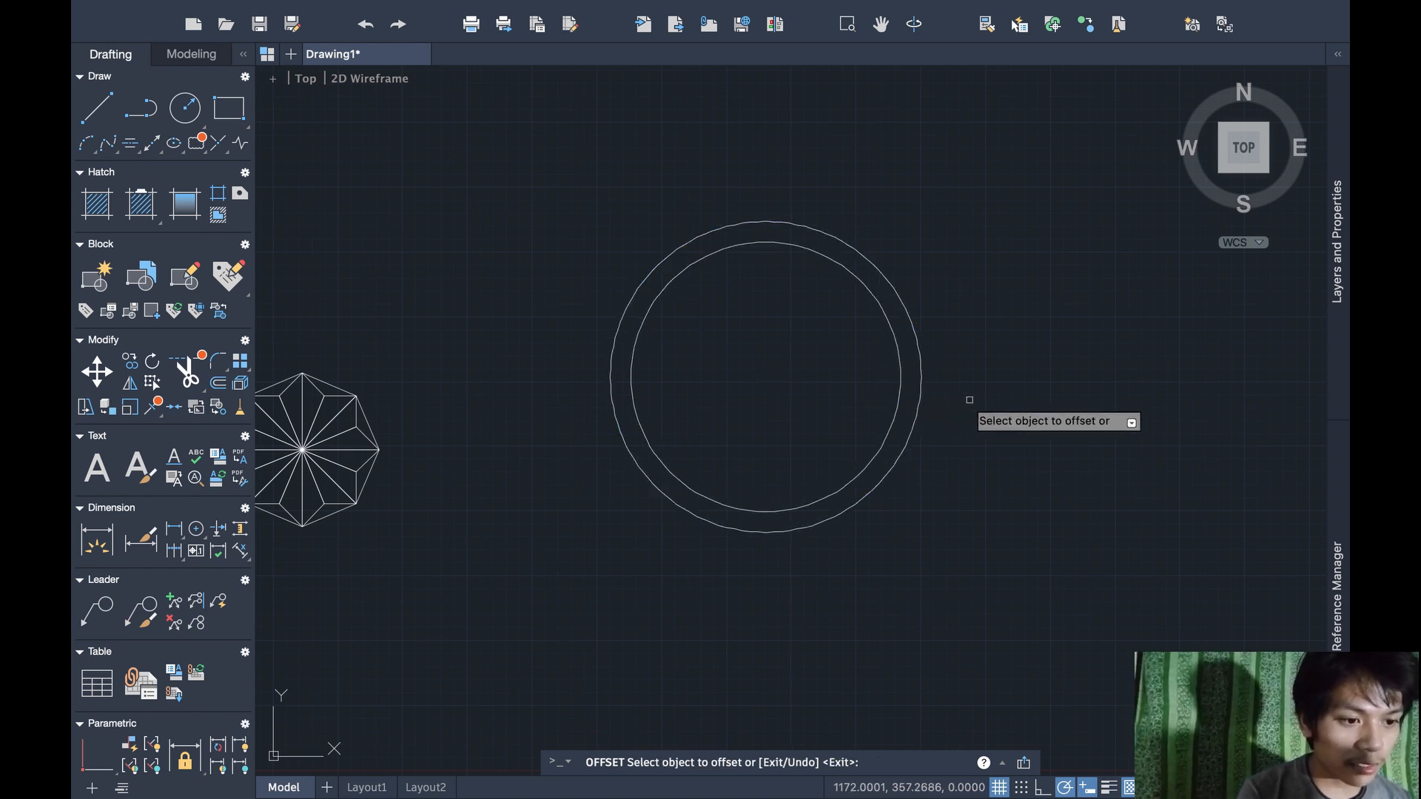
{"action": "key", "text": "Return"}
Draw a separate circle of radius 70 above and to the right of the large ring
{"action": "scroll", "coordinate": [969, 399], "scroll_direction": "right", "scroll_amount": 3}
{"action": "scroll", "coordinate": [970, 400], "scroll_direction": "up", "scroll_amount": 2}
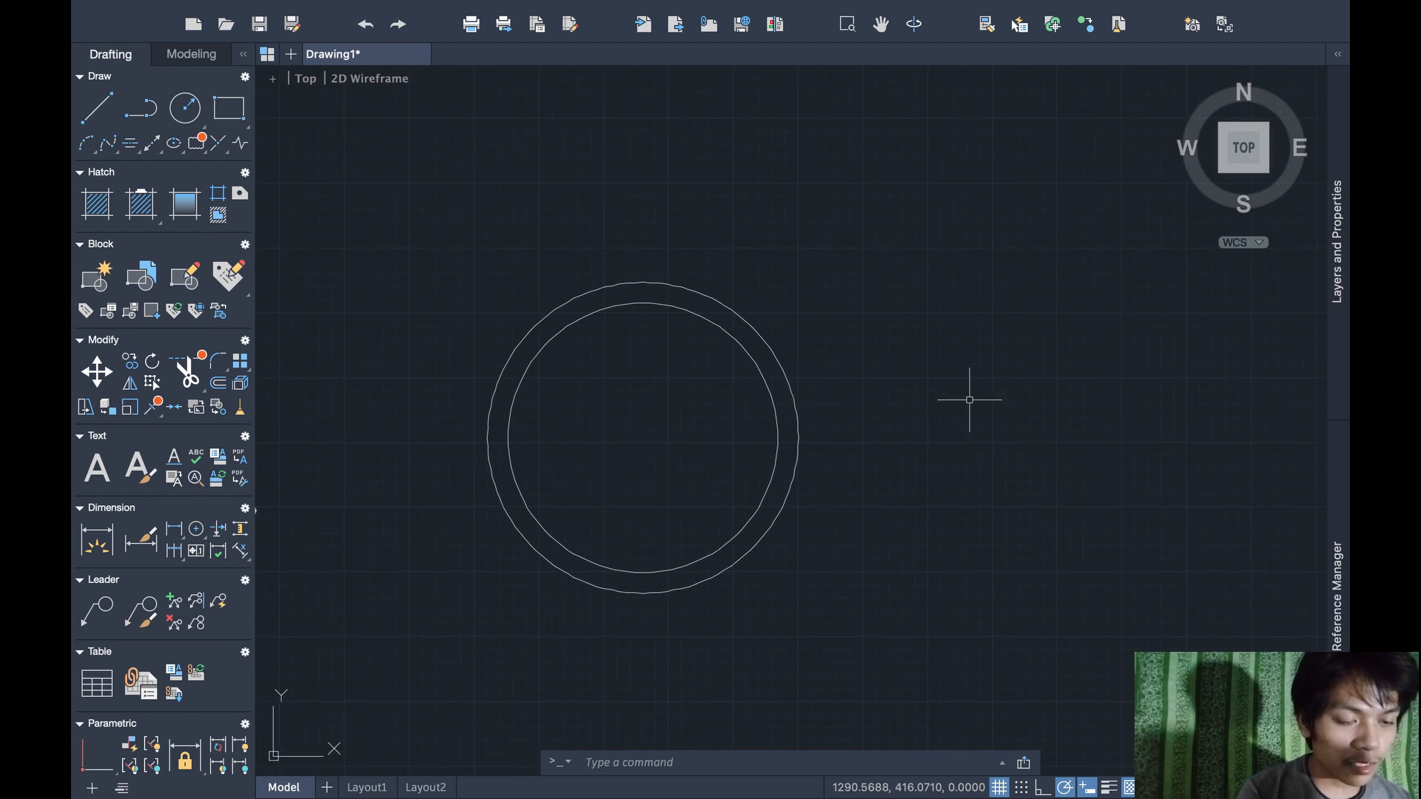
{"action": "scroll", "coordinate": [969, 401], "scroll_direction": "up", "scroll_amount": 1}
{"action": "scroll", "coordinate": [952, 390], "scroll_direction": "right", "scroll_amount": 2}
{"action": "scroll", "coordinate": [952, 390], "scroll_direction": "up", "scroll_amount": 2}
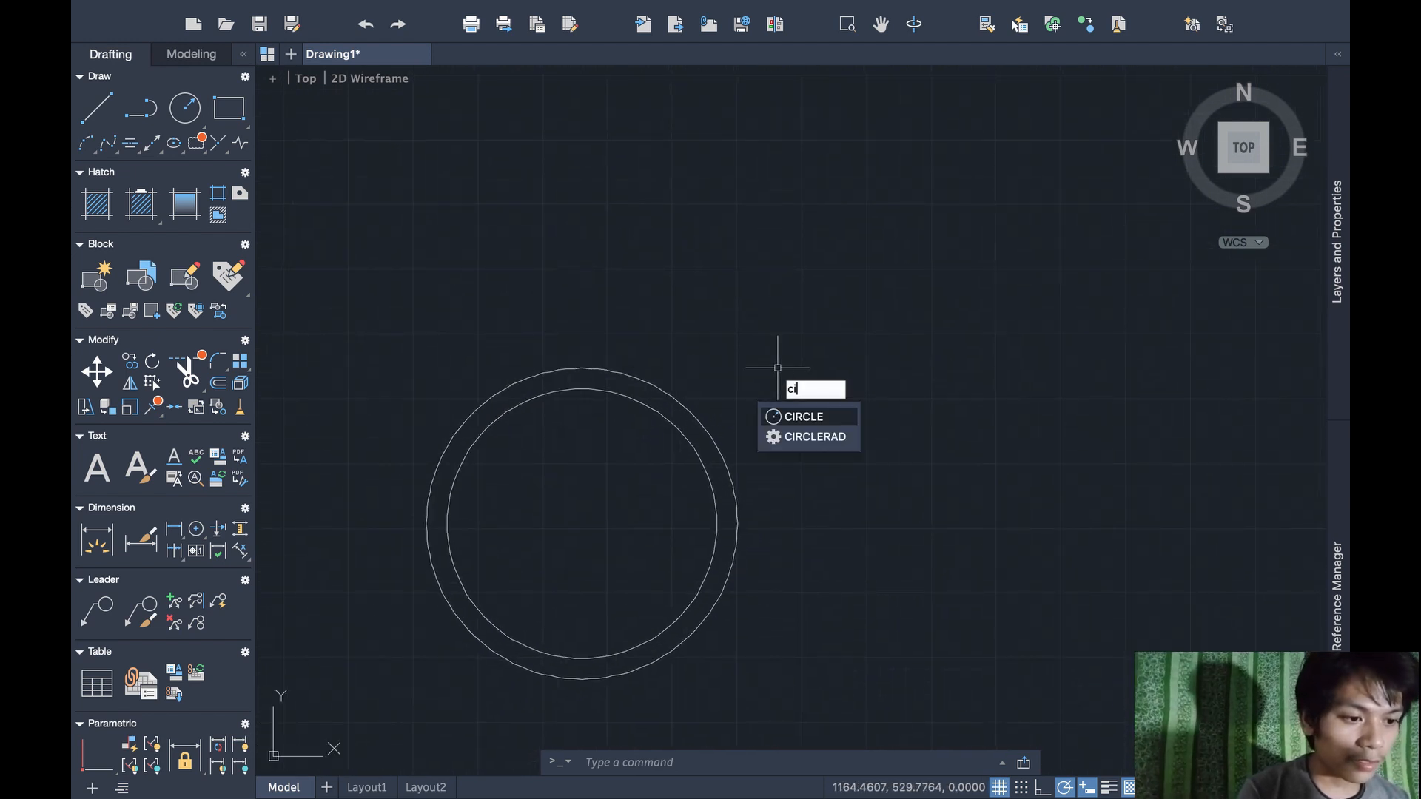
{"action": "key", "text": "Return"}
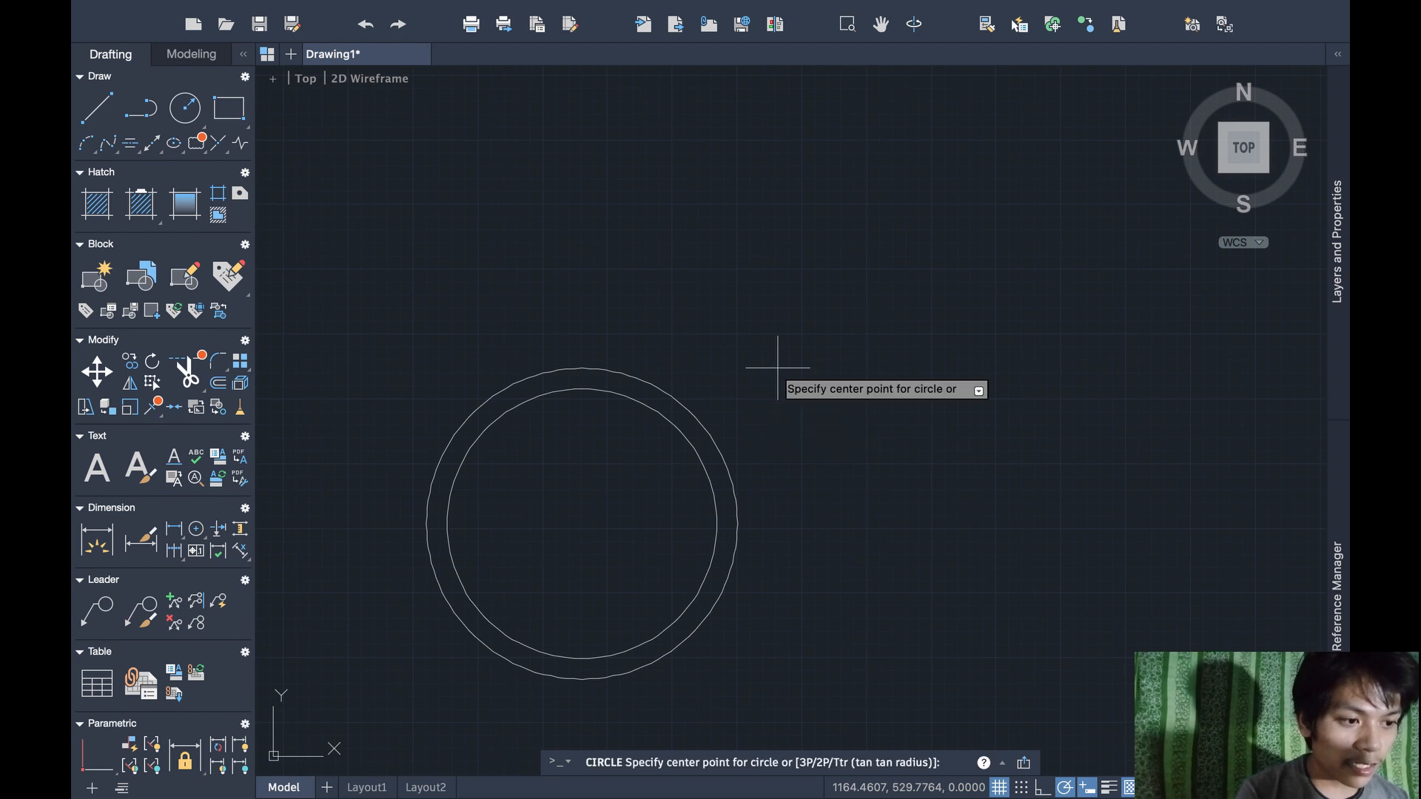
{"action": "left_click", "coordinate": [826, 345]}
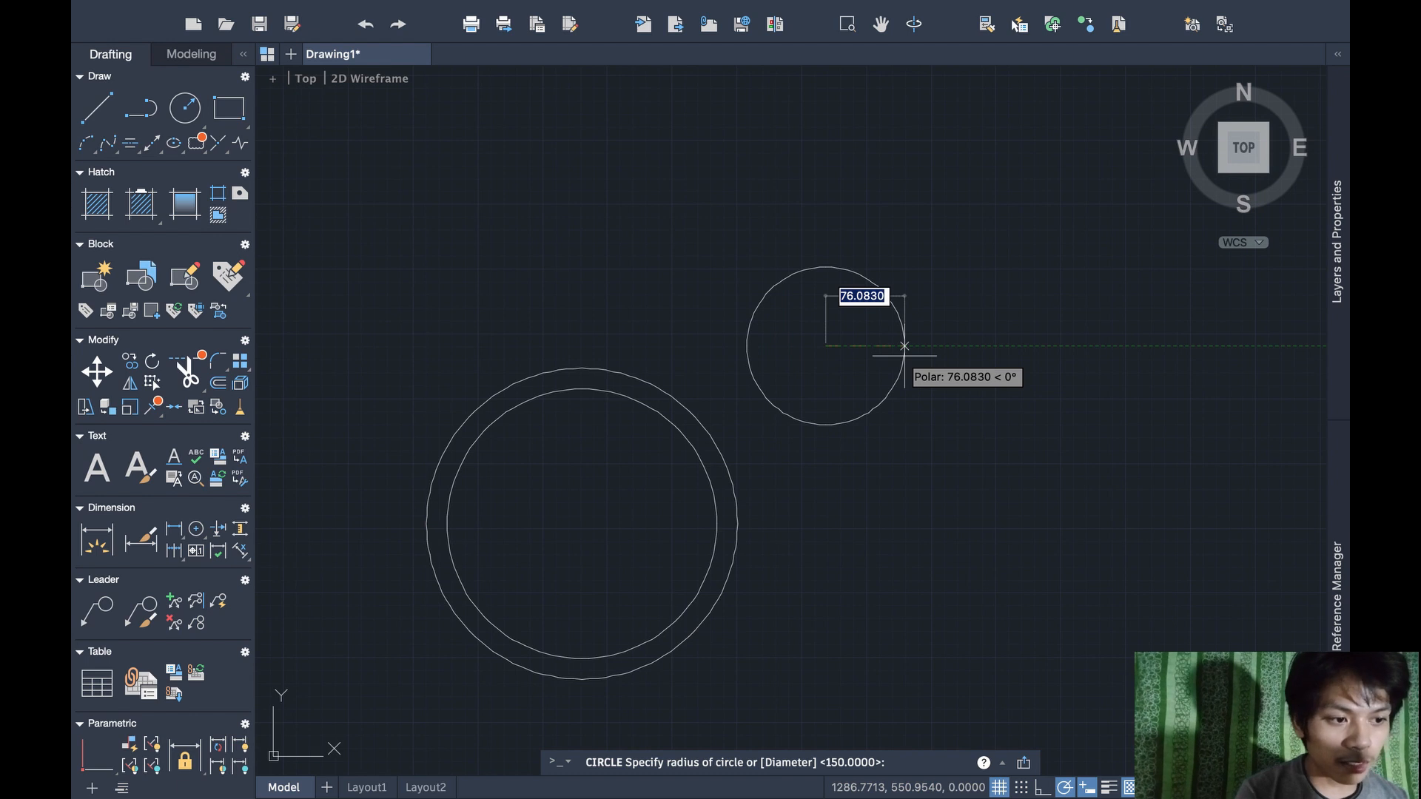
{"action": "type", "text": "70"}
{"action": "key", "text": "Return"}
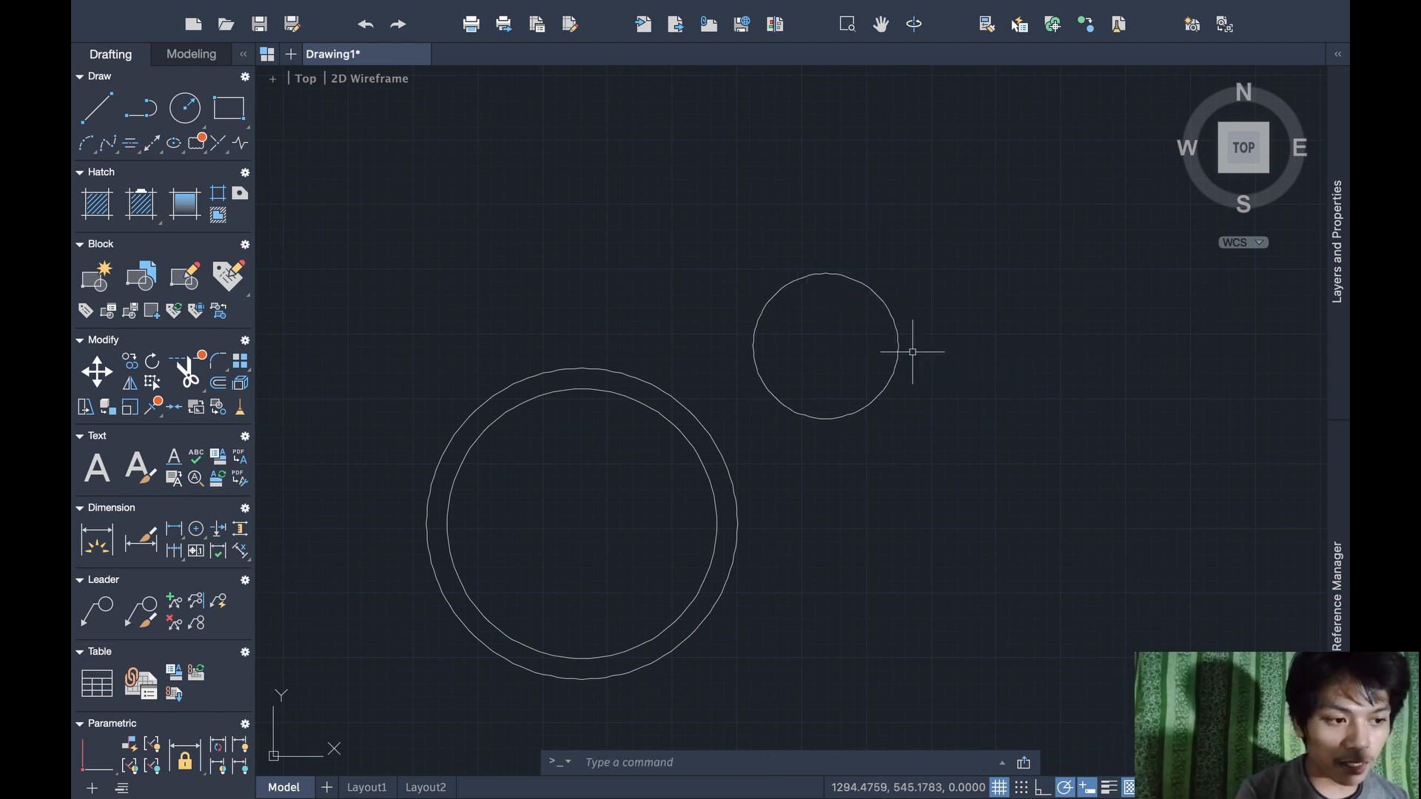
Offset the 70-radius circle inward by 20 to form a small ring
{"action": "left_click", "coordinate": [899, 347]}
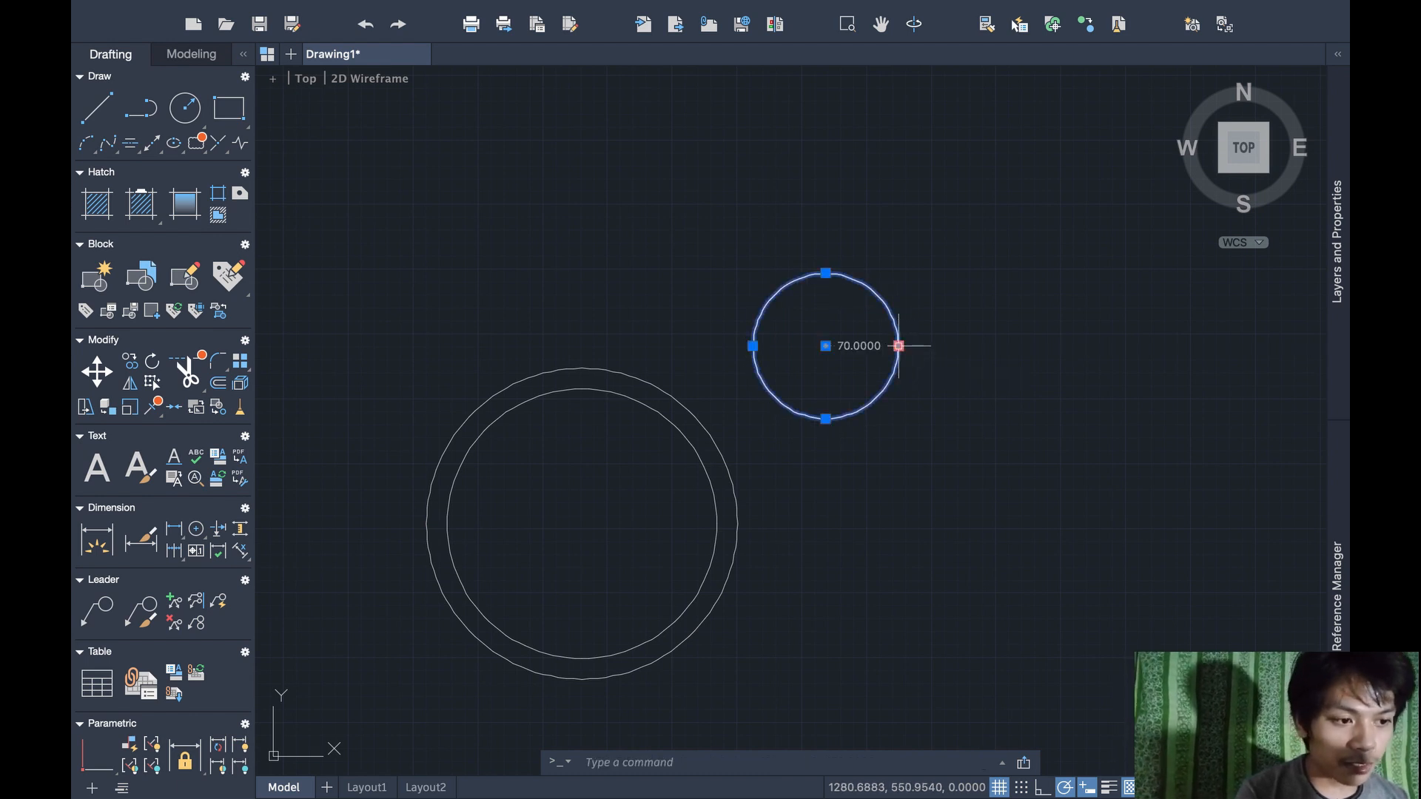
{"action": "type", "text": "off"}
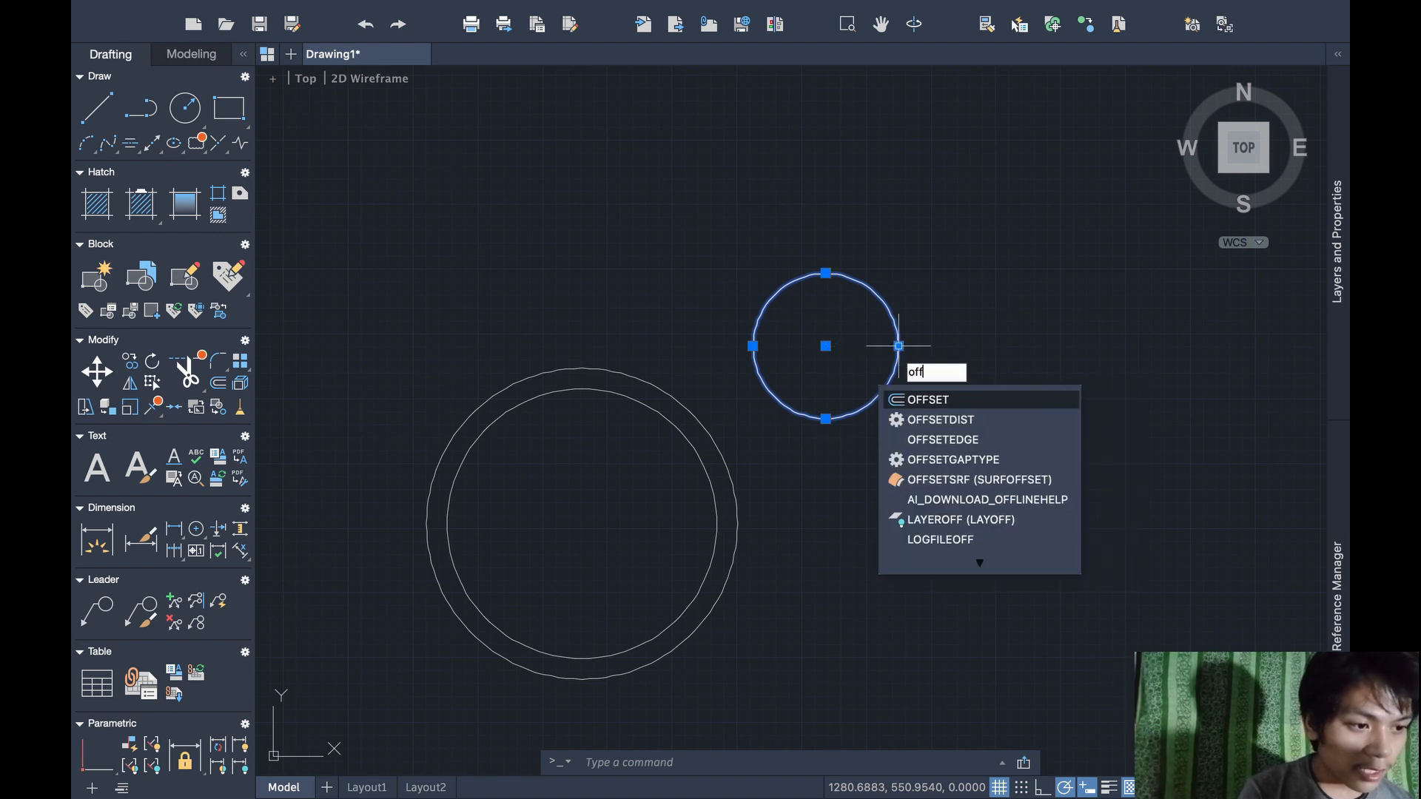
{"action": "key", "text": "Return"}
{"action": "left_click", "coordinate": [898, 348]}
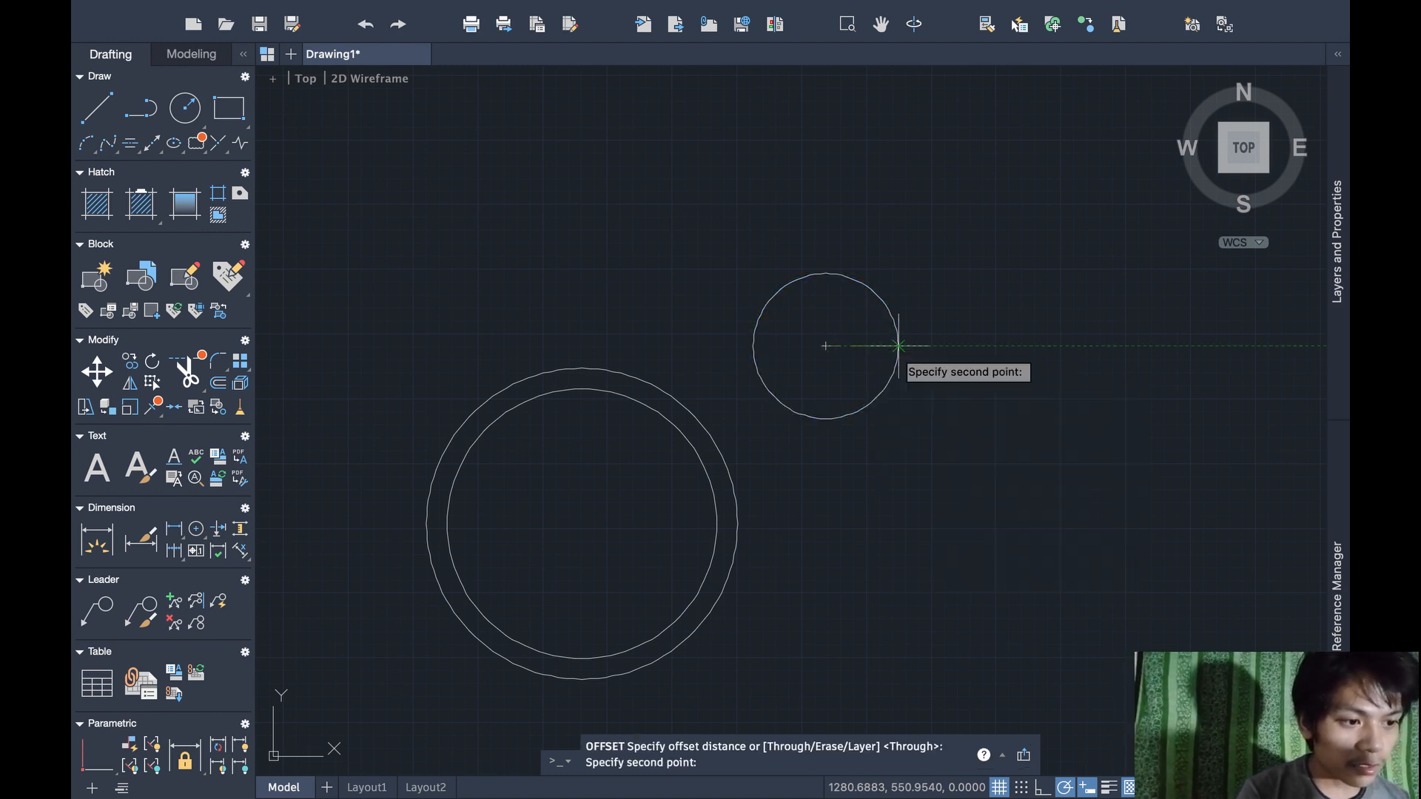
{"action": "left_click", "coordinate": [899, 345]}
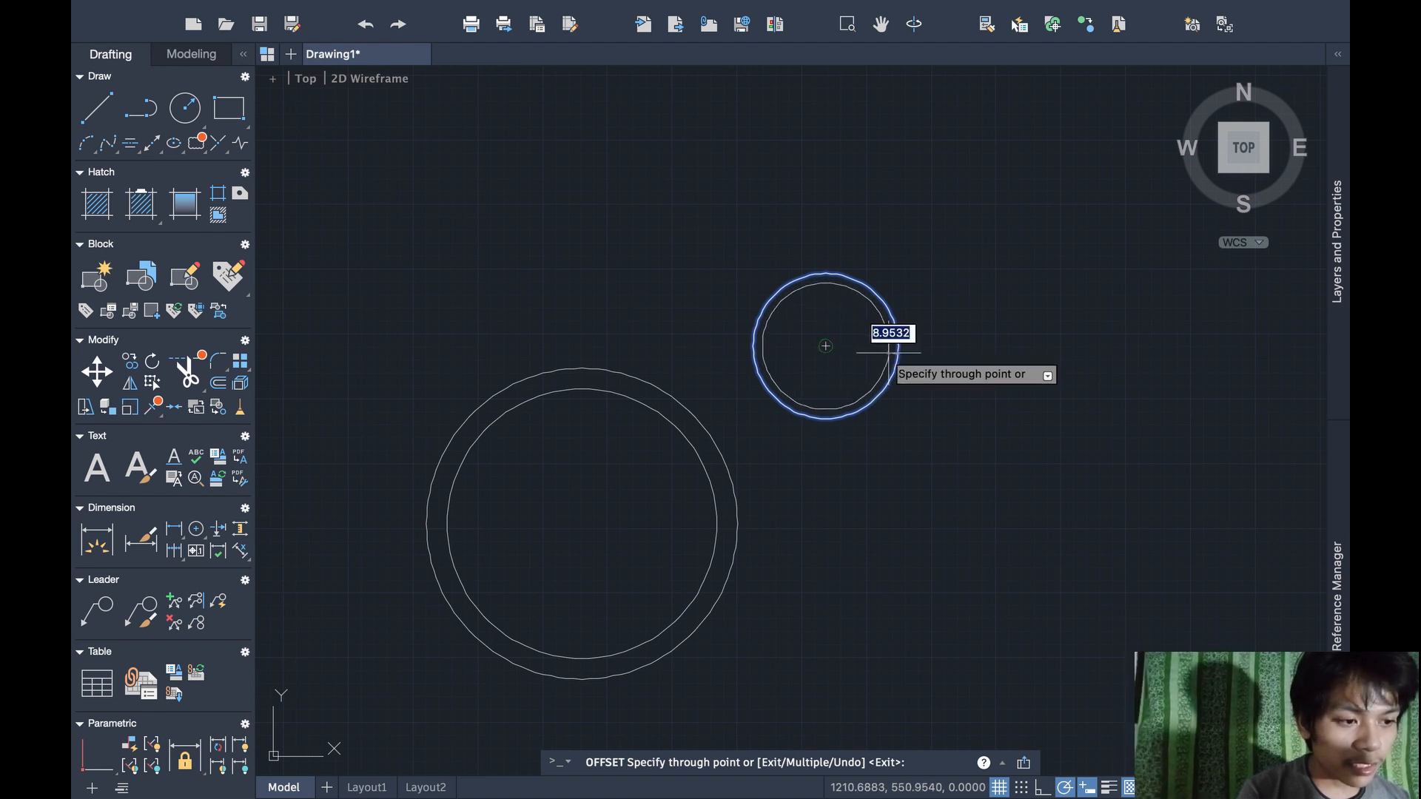
{"action": "type", "text": "20"}
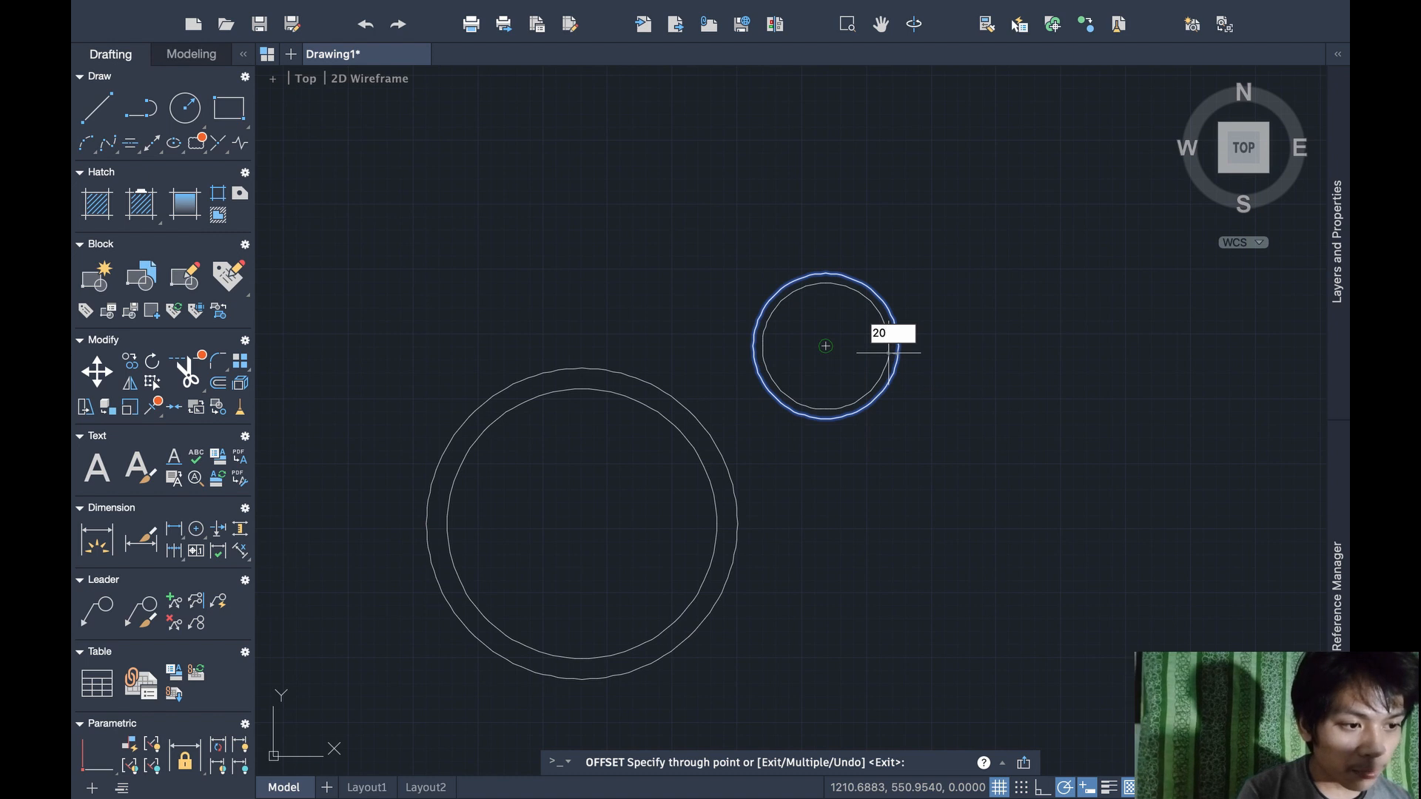
{"action": "key", "text": "Return"}
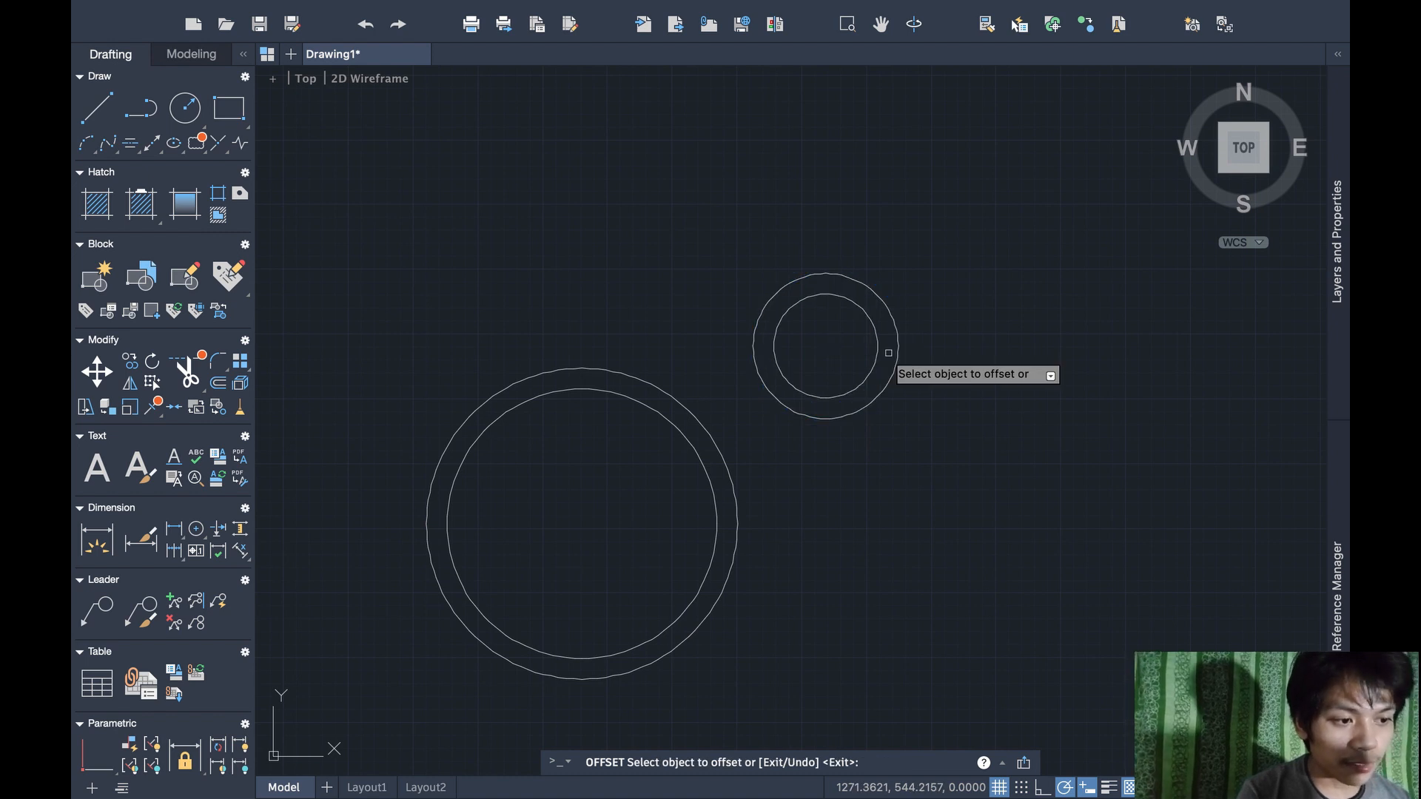
Copy the small ring and paste three copies around the large ring, at its upper left, lower left and lower right
{"action": "left_click", "coordinate": [945, 450]}
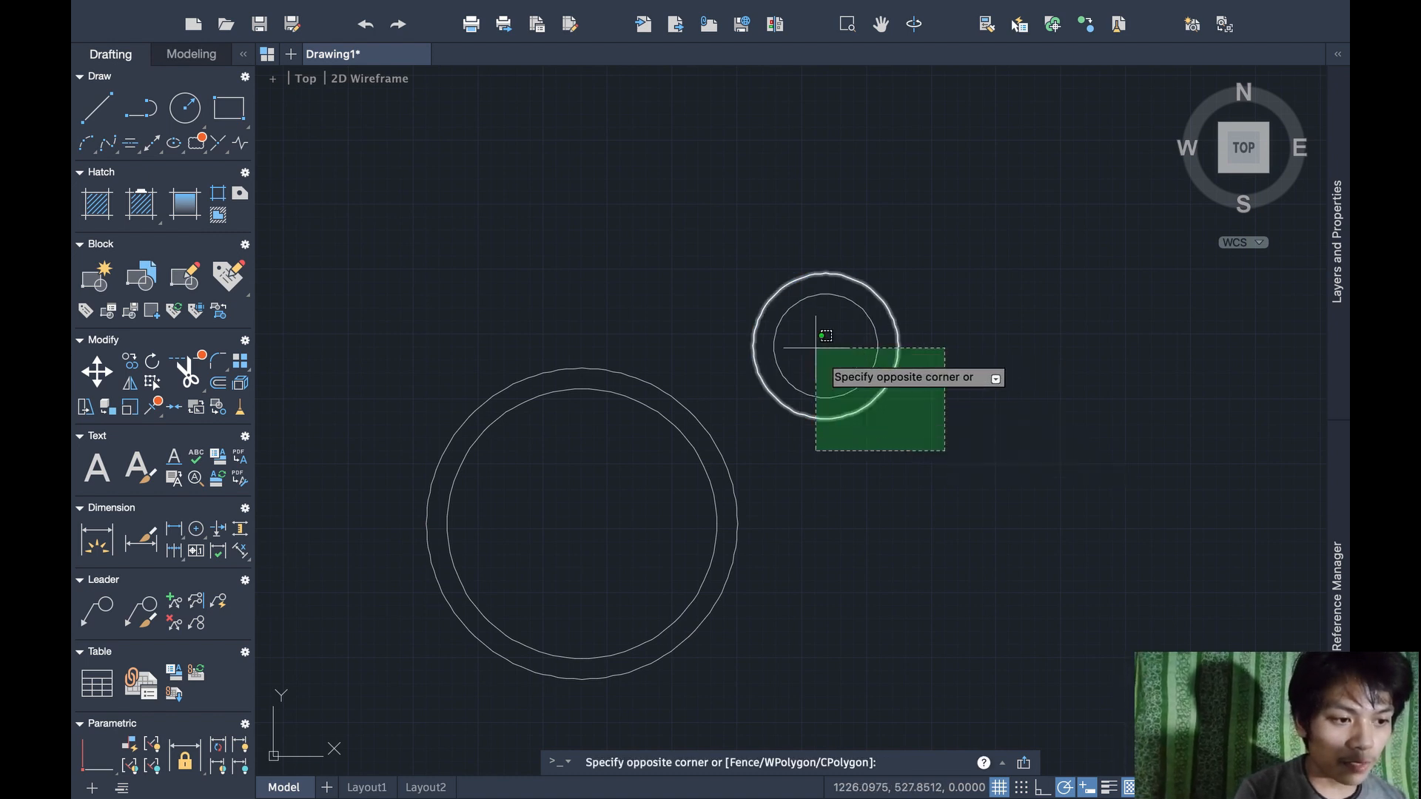
{"action": "left_click", "coordinate": [759, 266]}
{"action": "mouse_move", "coordinate": [754, 264]}
{"action": "middle_mouse_down"}
{"action": "mouse_move", "coordinate": [814, 260]}
{"action": "mouse_move", "coordinate": [893, 209]}
{"action": "middle_mouse_up"}
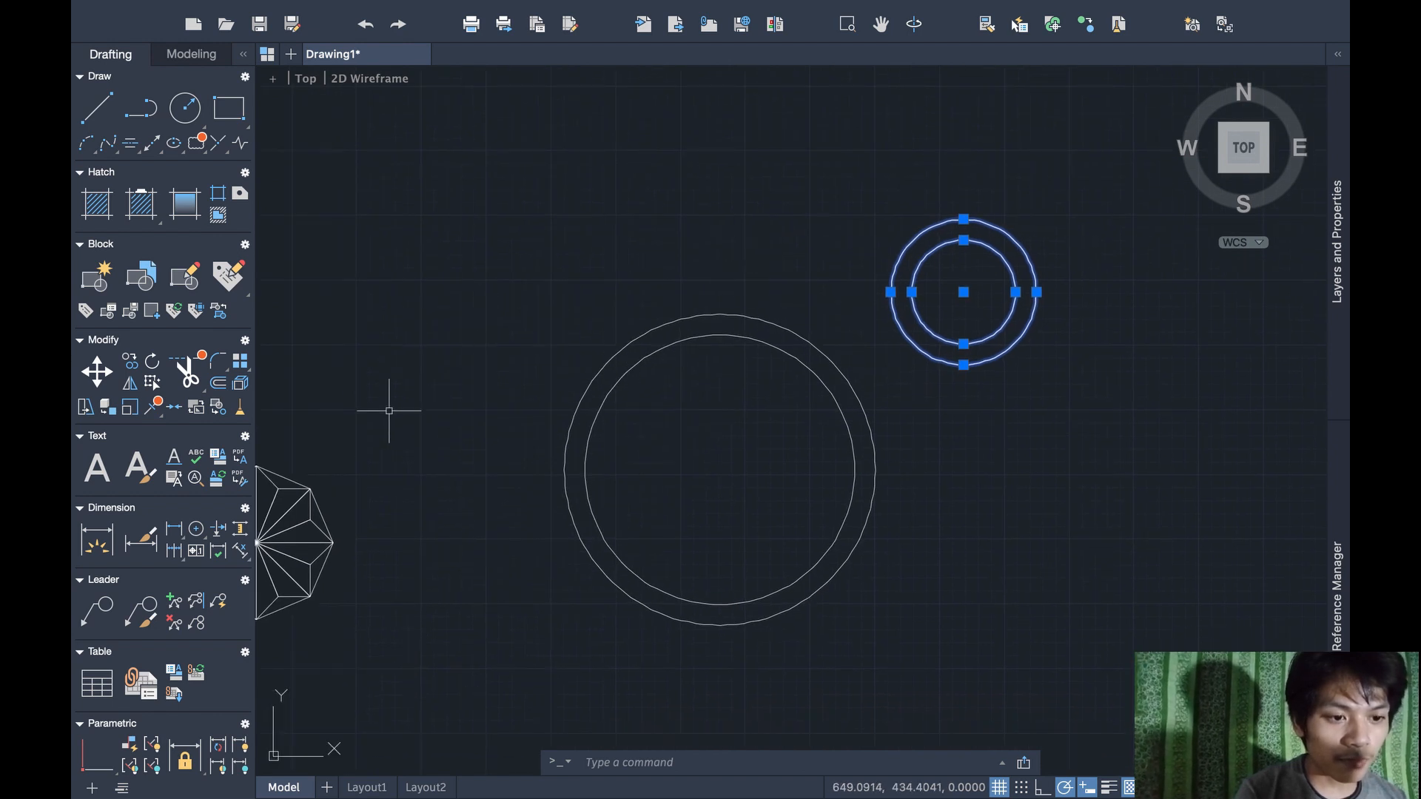
{"action": "key", "text": "ctrl+c"}
{"action": "key", "text": "ctrl+v"}
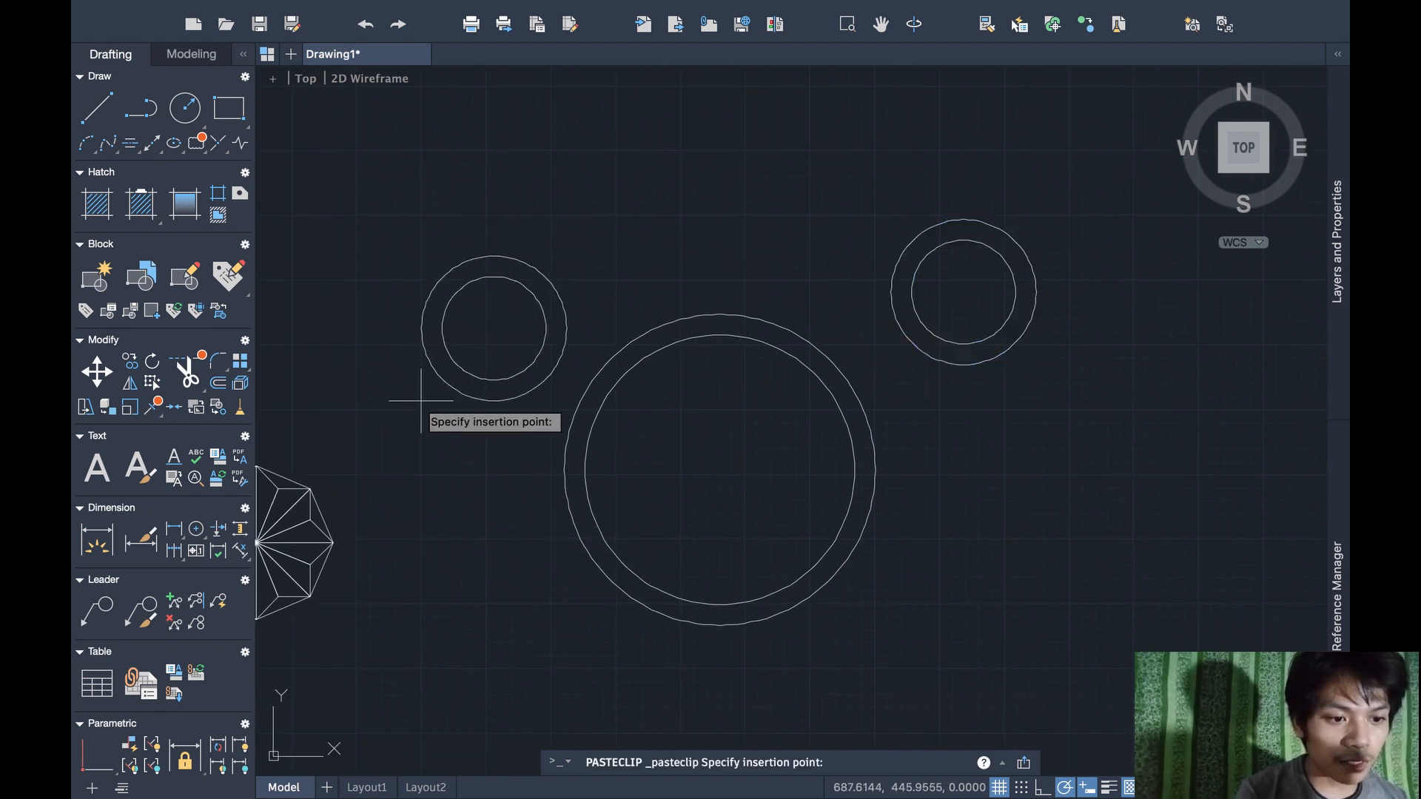
{"action": "left_click", "coordinate": [421, 406]}
{"action": "key", "text": "ctrl+v"}
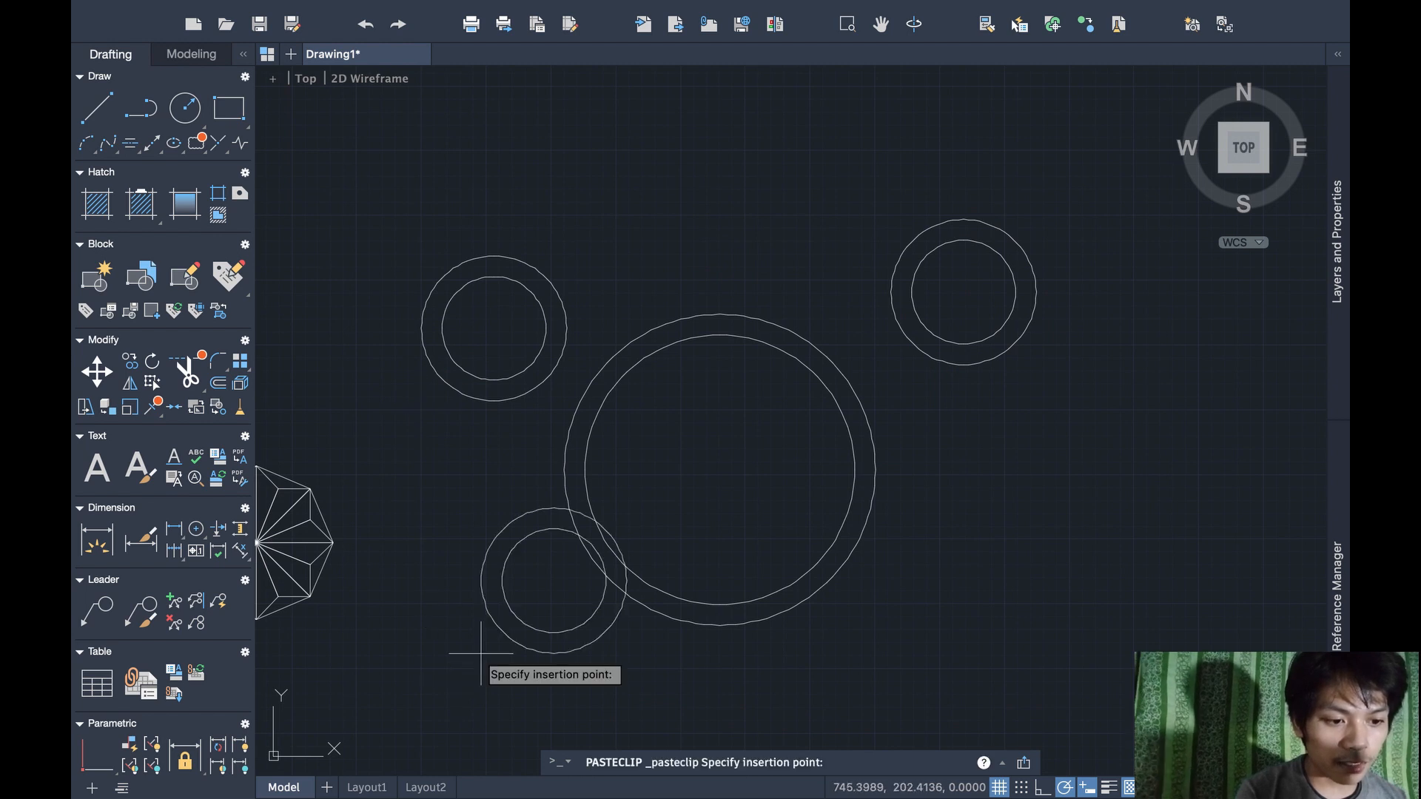
{"action": "left_click", "coordinate": [429, 694]}
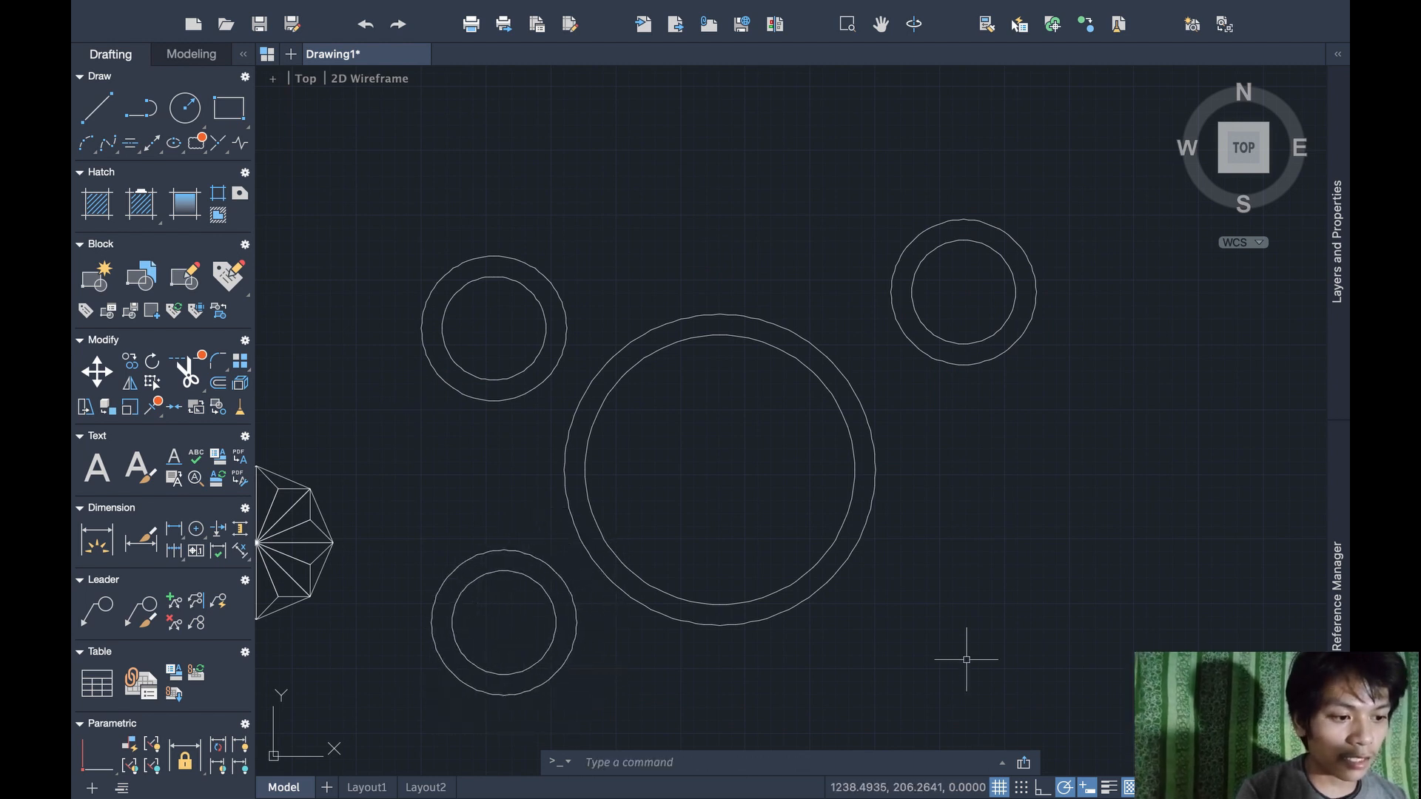
{"action": "key", "text": "ctrl+v"}
{"action": "left_click", "coordinate": [910, 673]}
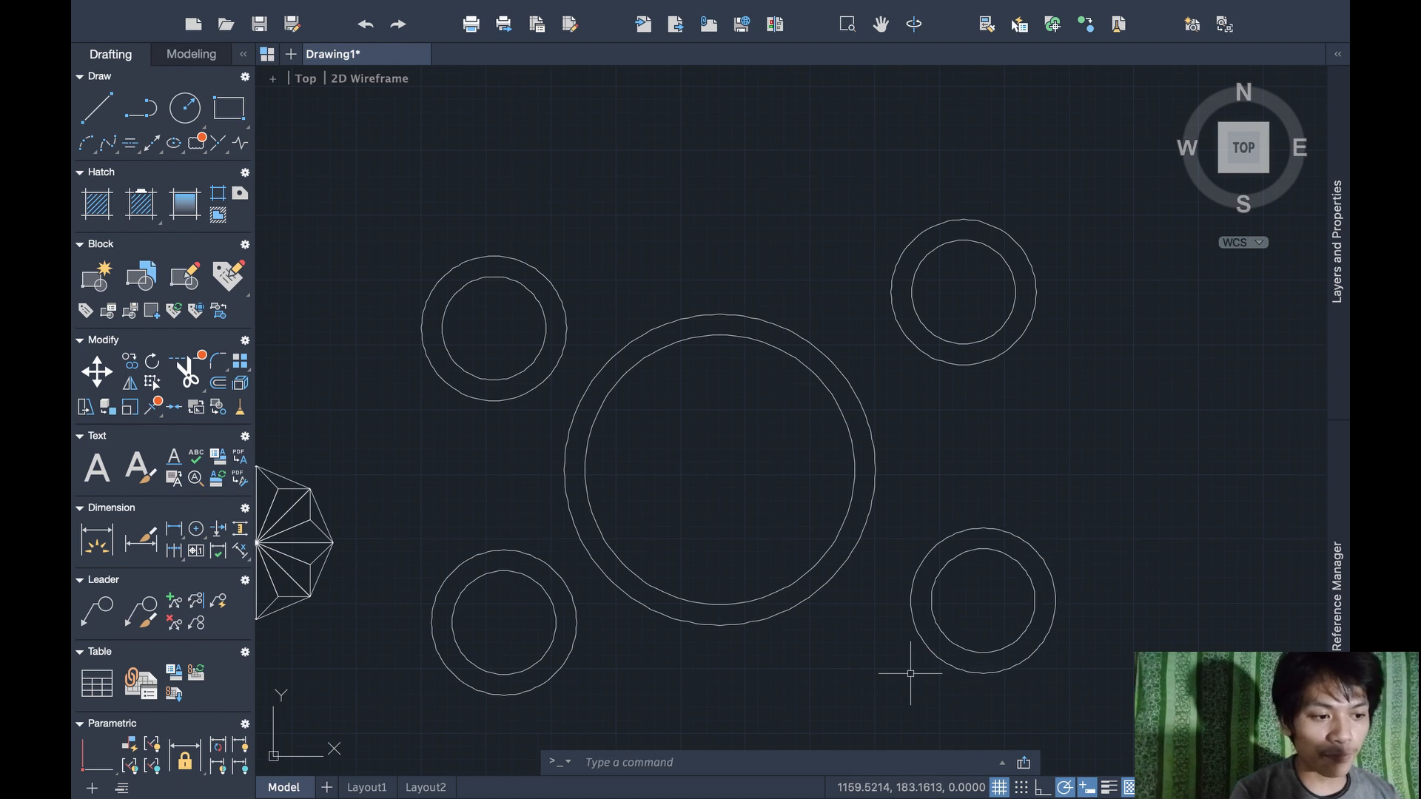
Draw a line 150 long at 45° from the large ring's center toward its upper right
{"action": "middle_click_drag", "start_coordinate": [650, 593], "coordinate": [677, 528]}
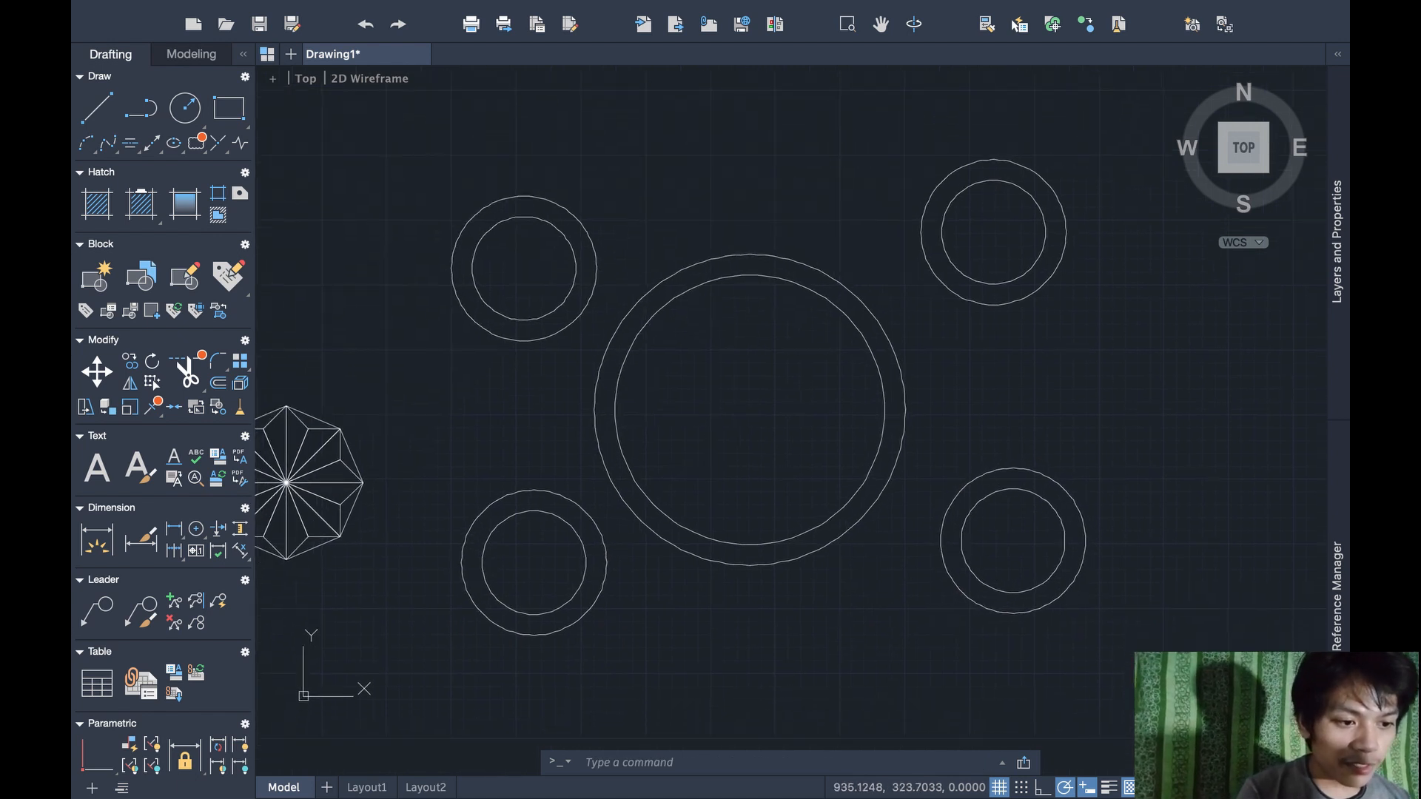
{"action": "type", "text": "line"}
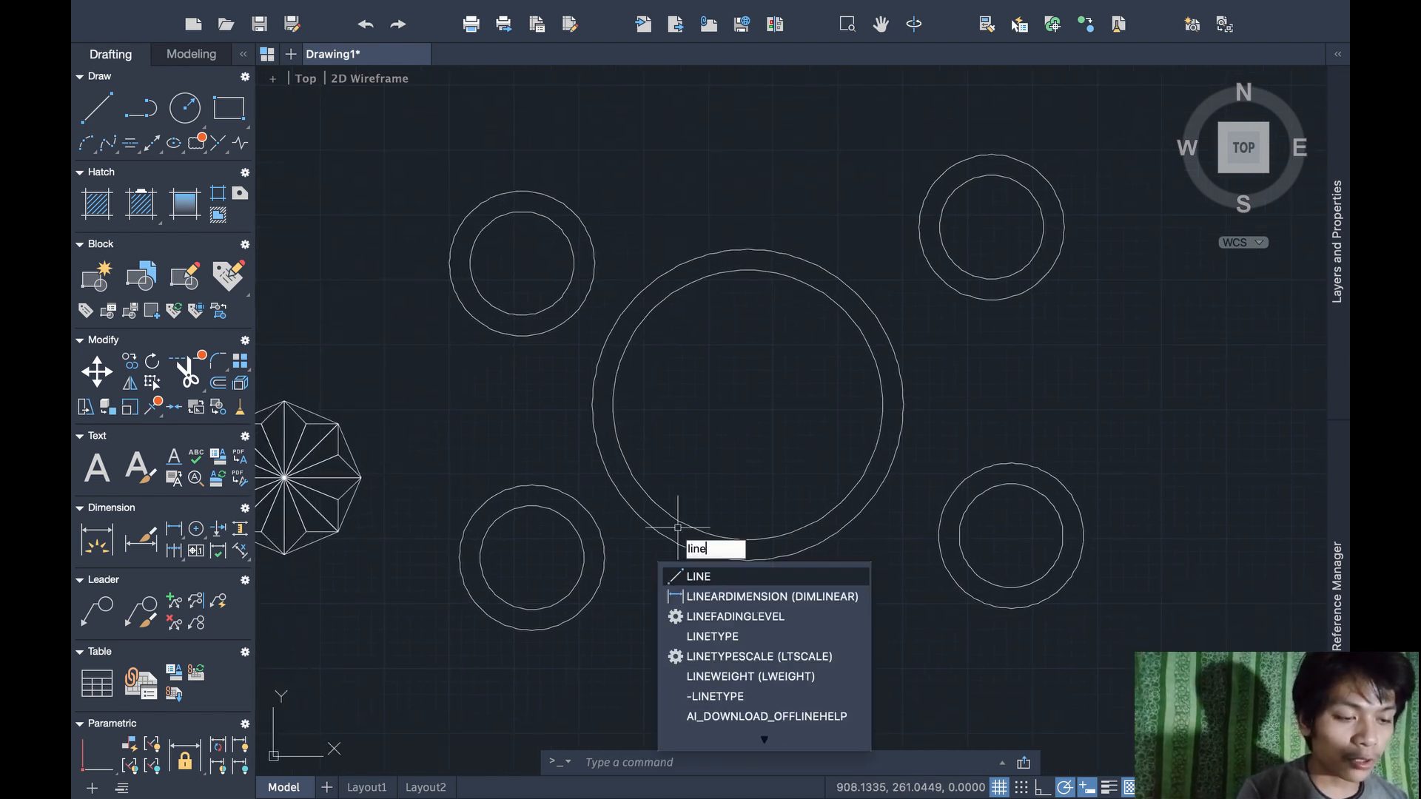
{"action": "key", "text": "Return"}
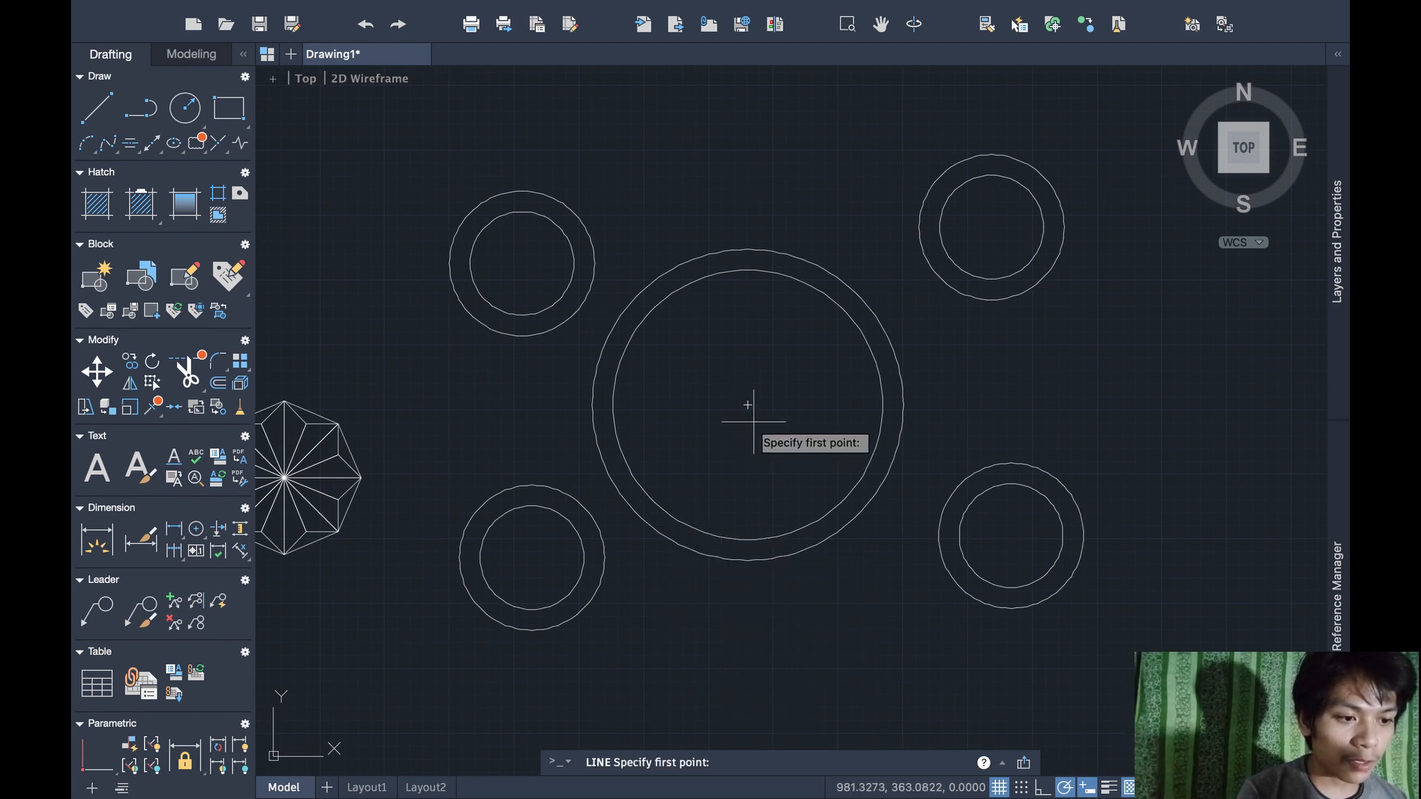
{"action": "left_click", "coordinate": [747, 405]}
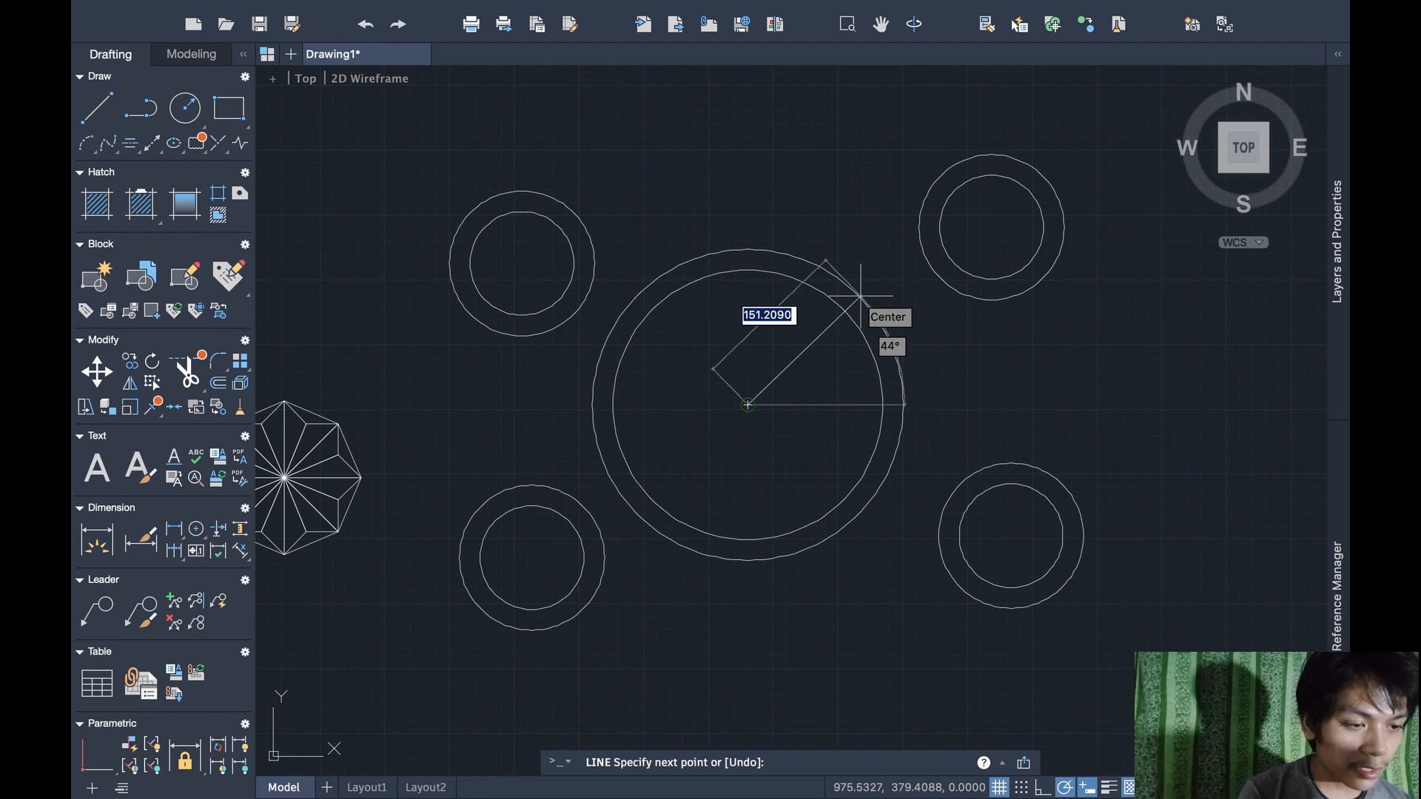
{"action": "type", "text": "15"}
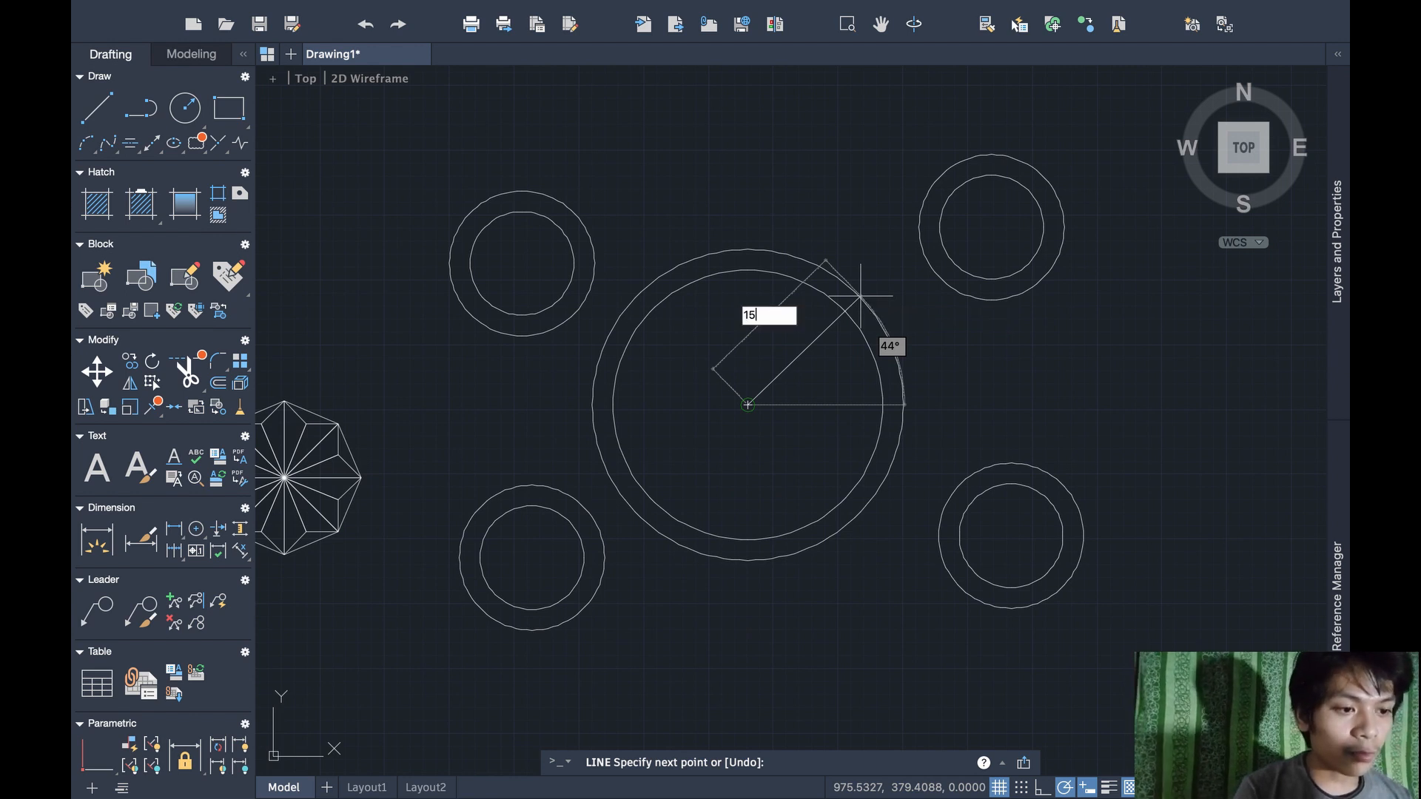
{"action": "type", "text": "0"}
{"action": "key", "text": "Tab"}
{"action": "type", "text": "4"}
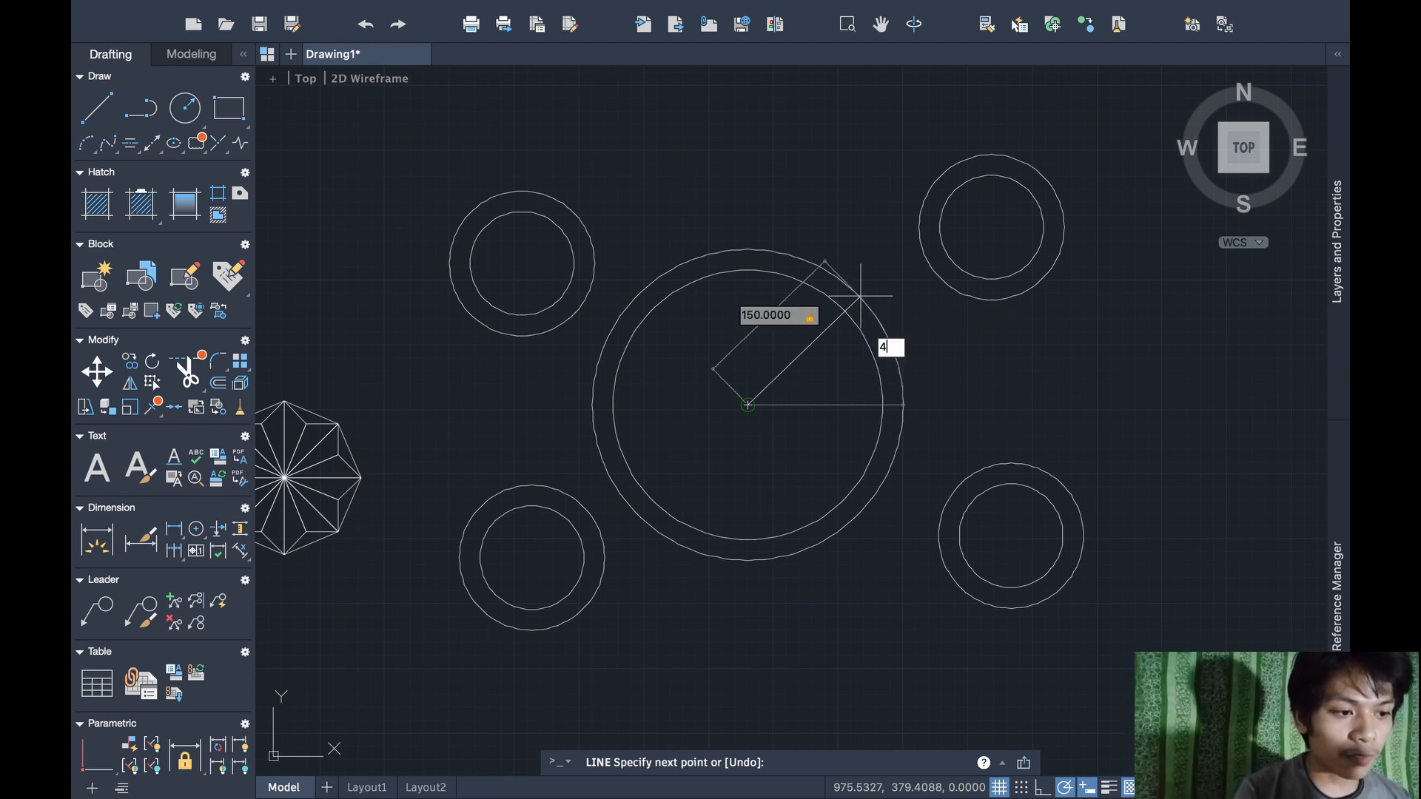
{"action": "key", "text": "Return"}
{"action": "key", "text": "Return"}
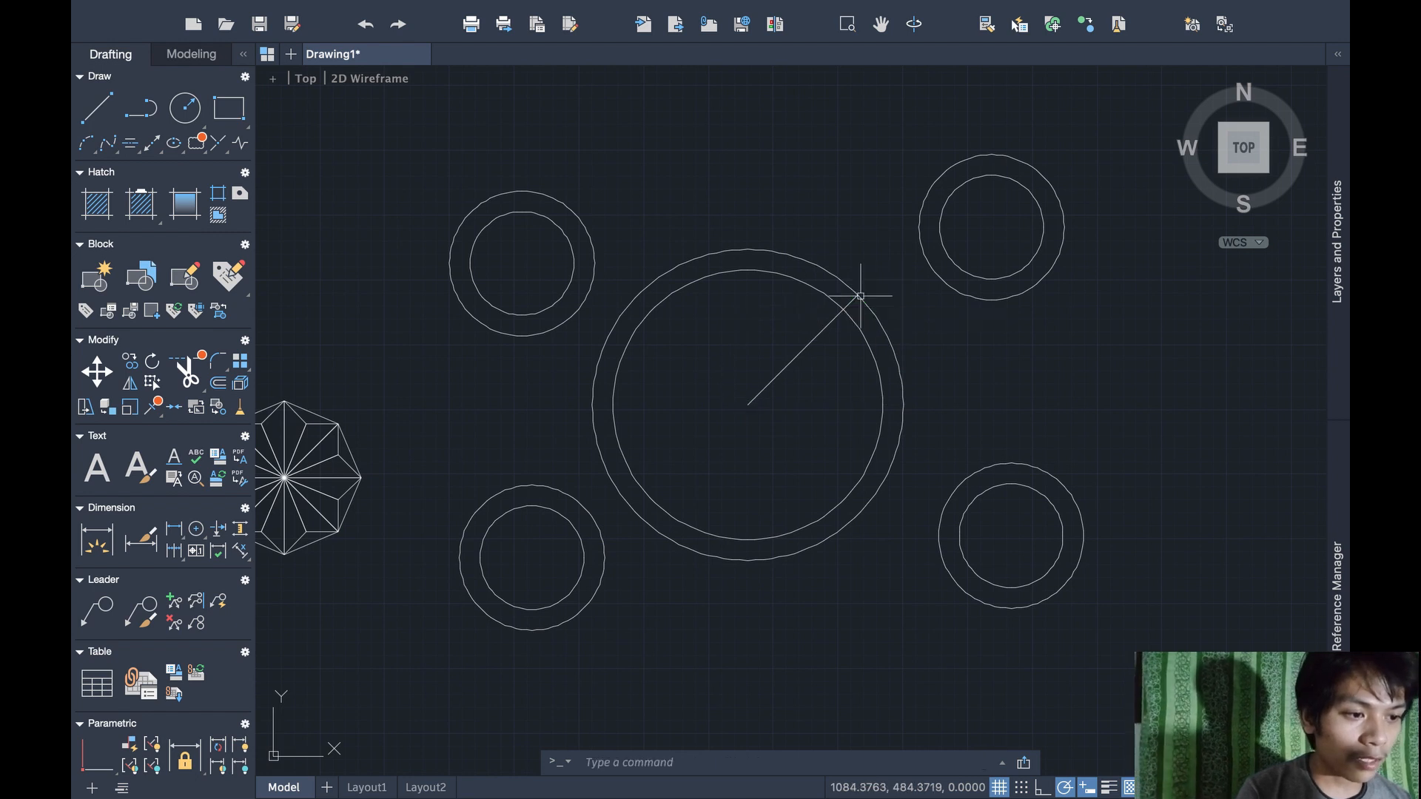
Draw a line from the large ring's center to its outer circle at the lower left, in line with the 45° line
{"action": "type", "text": "l"}
{"action": "key", "text": "Return"}
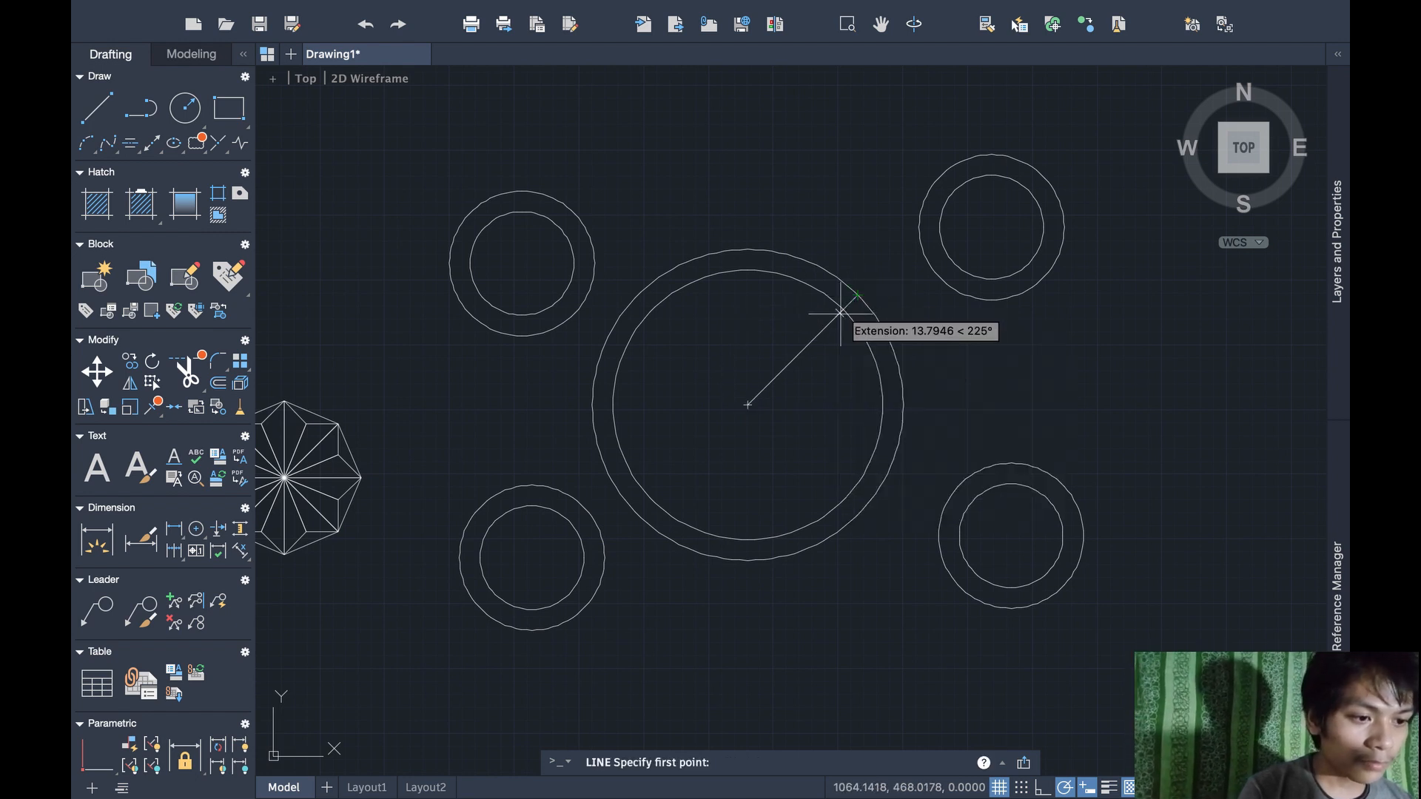
{"action": "left_click", "coordinate": [748, 406]}
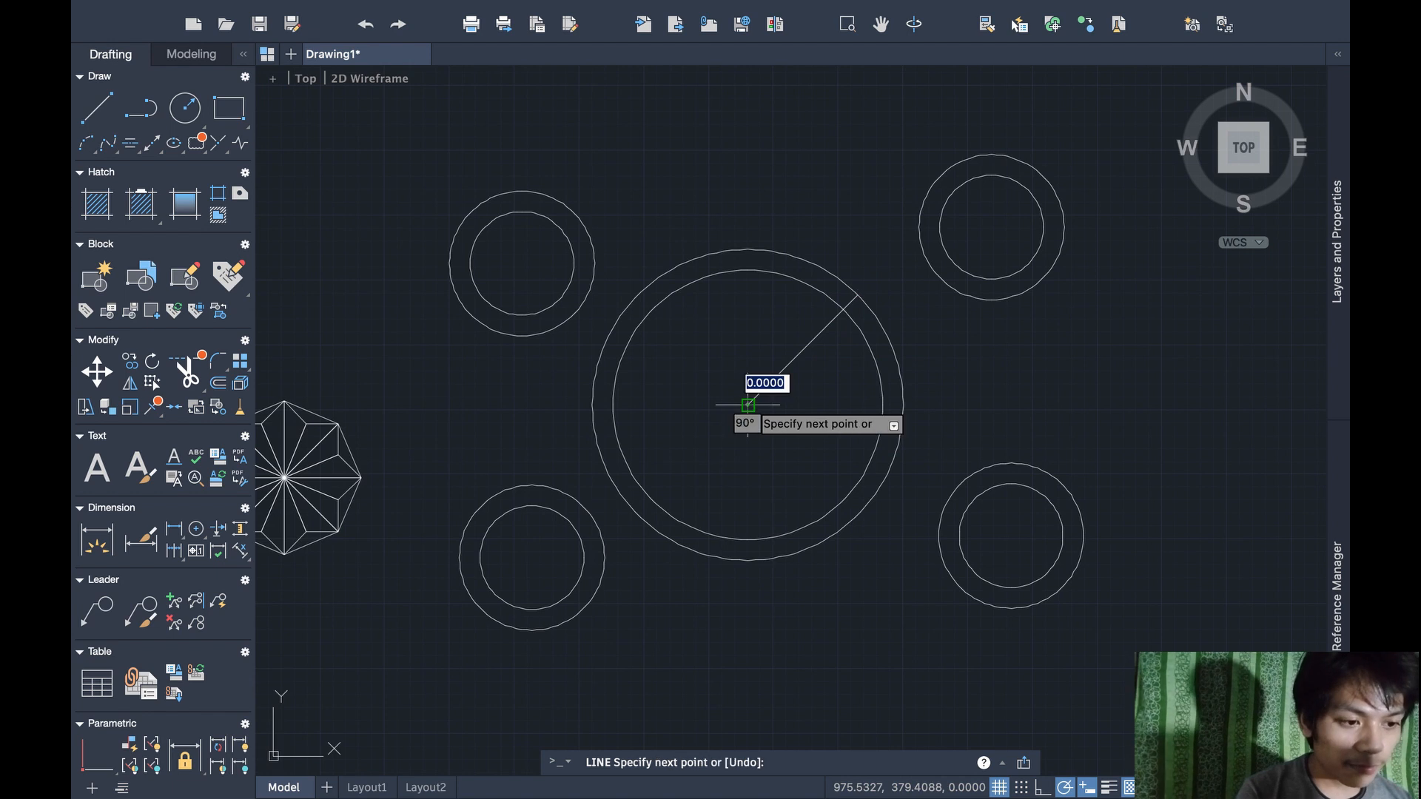
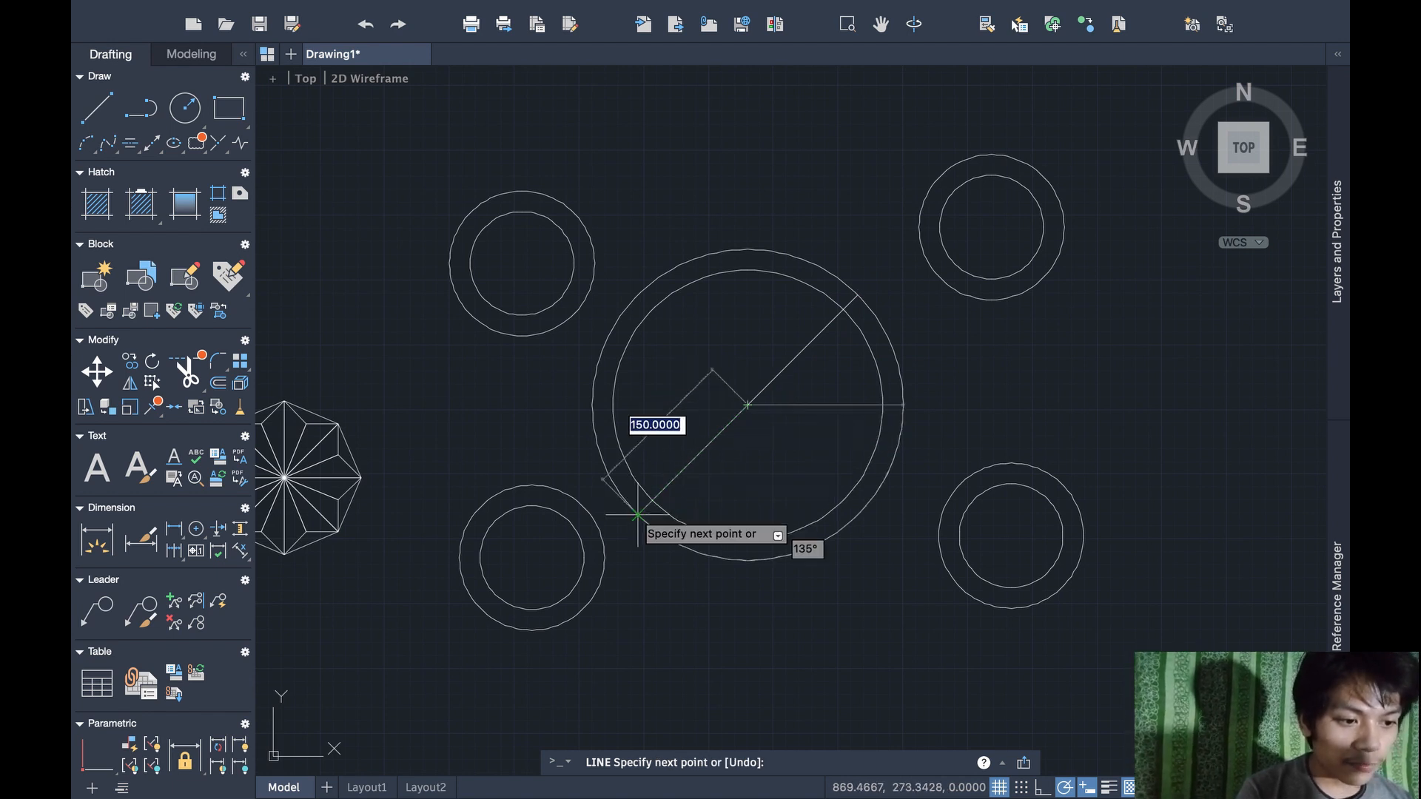
{"action": "left_click", "coordinate": [637, 515]}
{"action": "key", "text": "Return"}
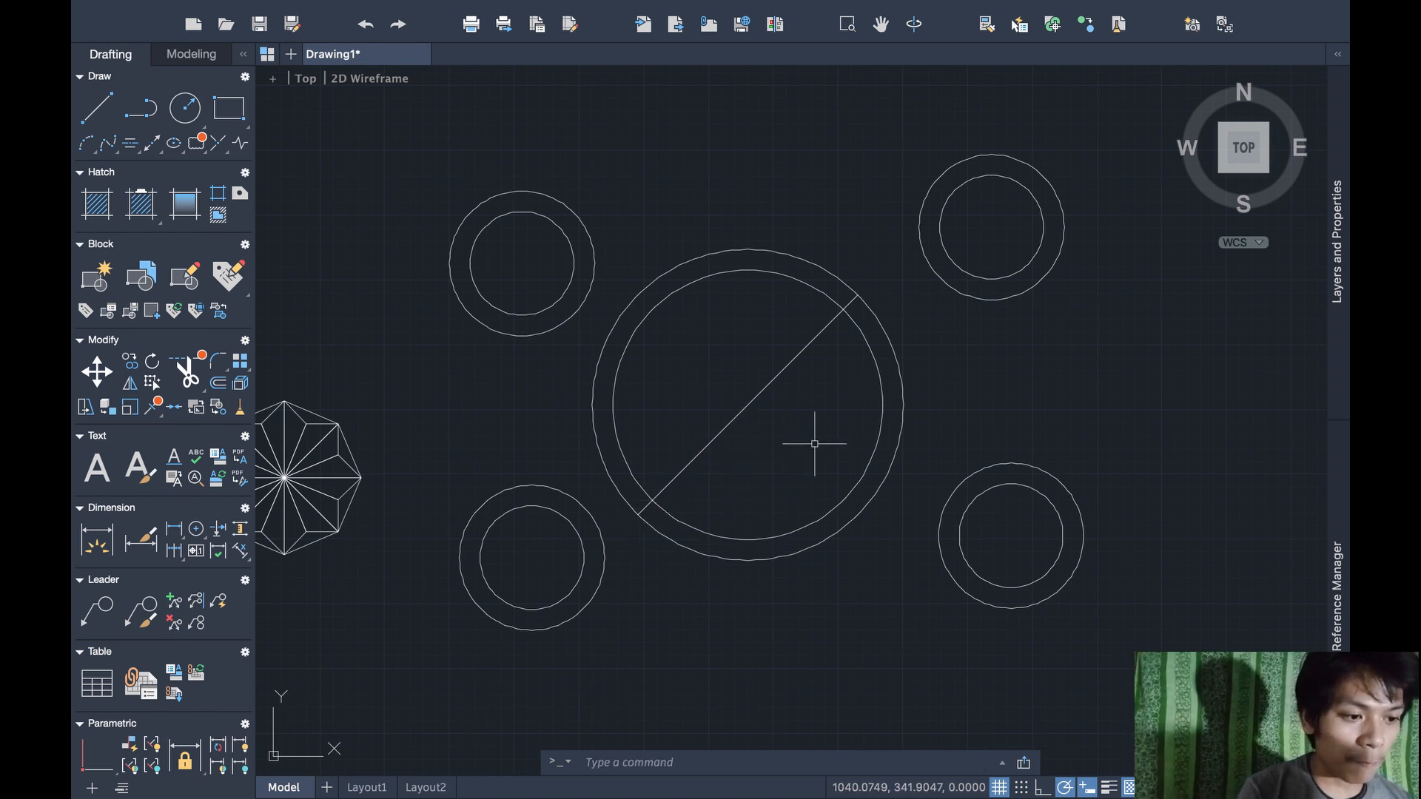
Draw a line 150 long at 135° from the large ring's center toward its upper left
{"action": "type", "text": "lib"}
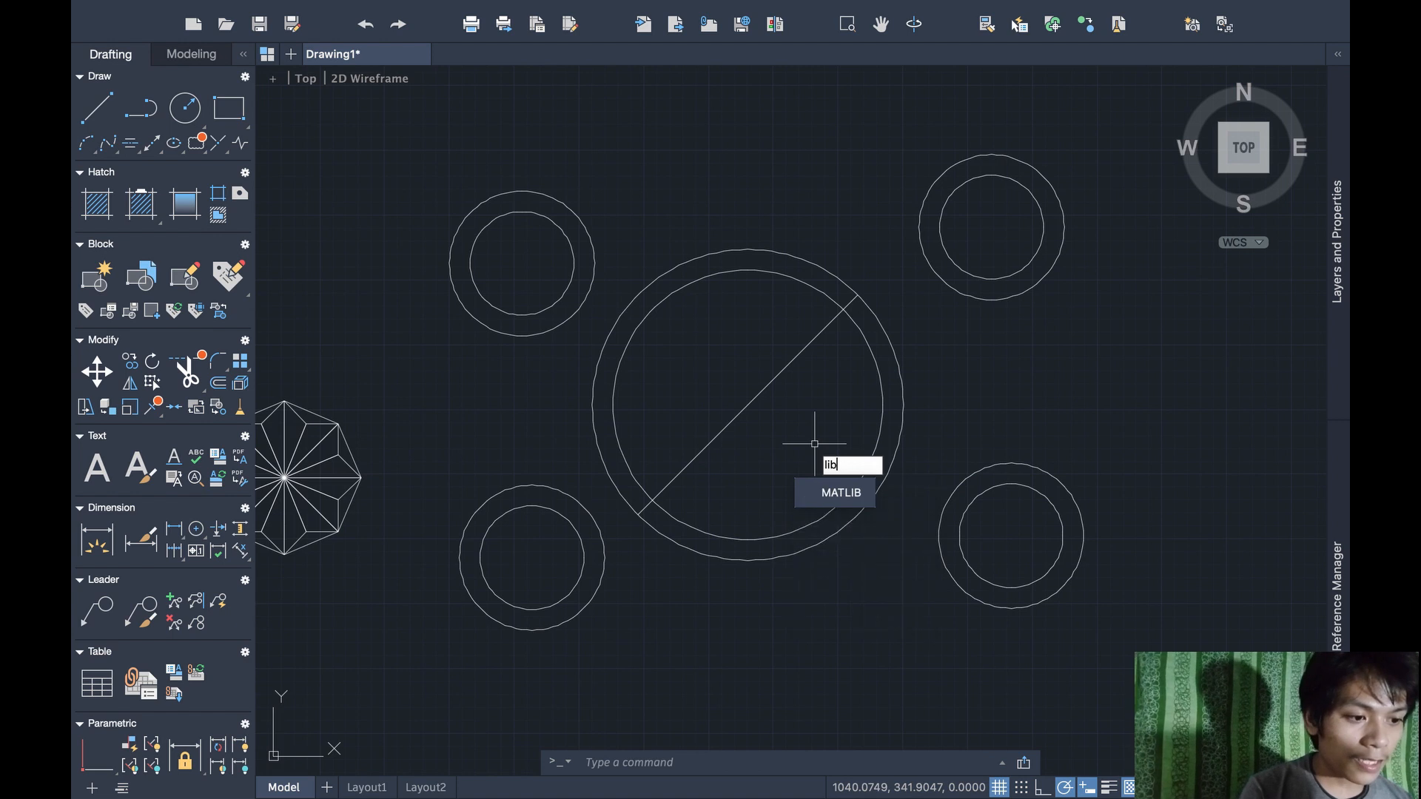
{"action": "key", "text": "BackSpace"}
{"action": "type", "text": "ne"}
{"action": "key", "text": "Return"}
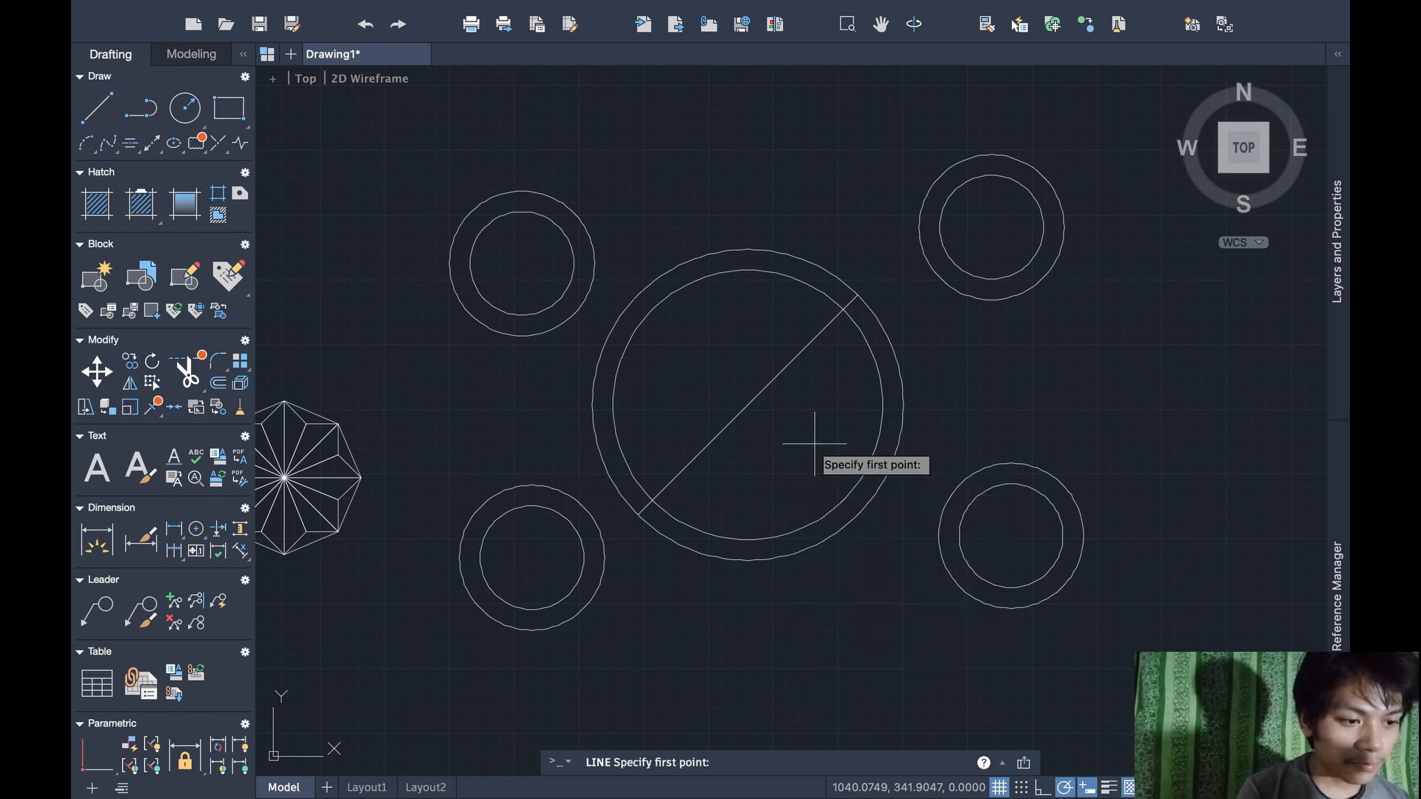
{"action": "left_click", "coordinate": [748, 404]}
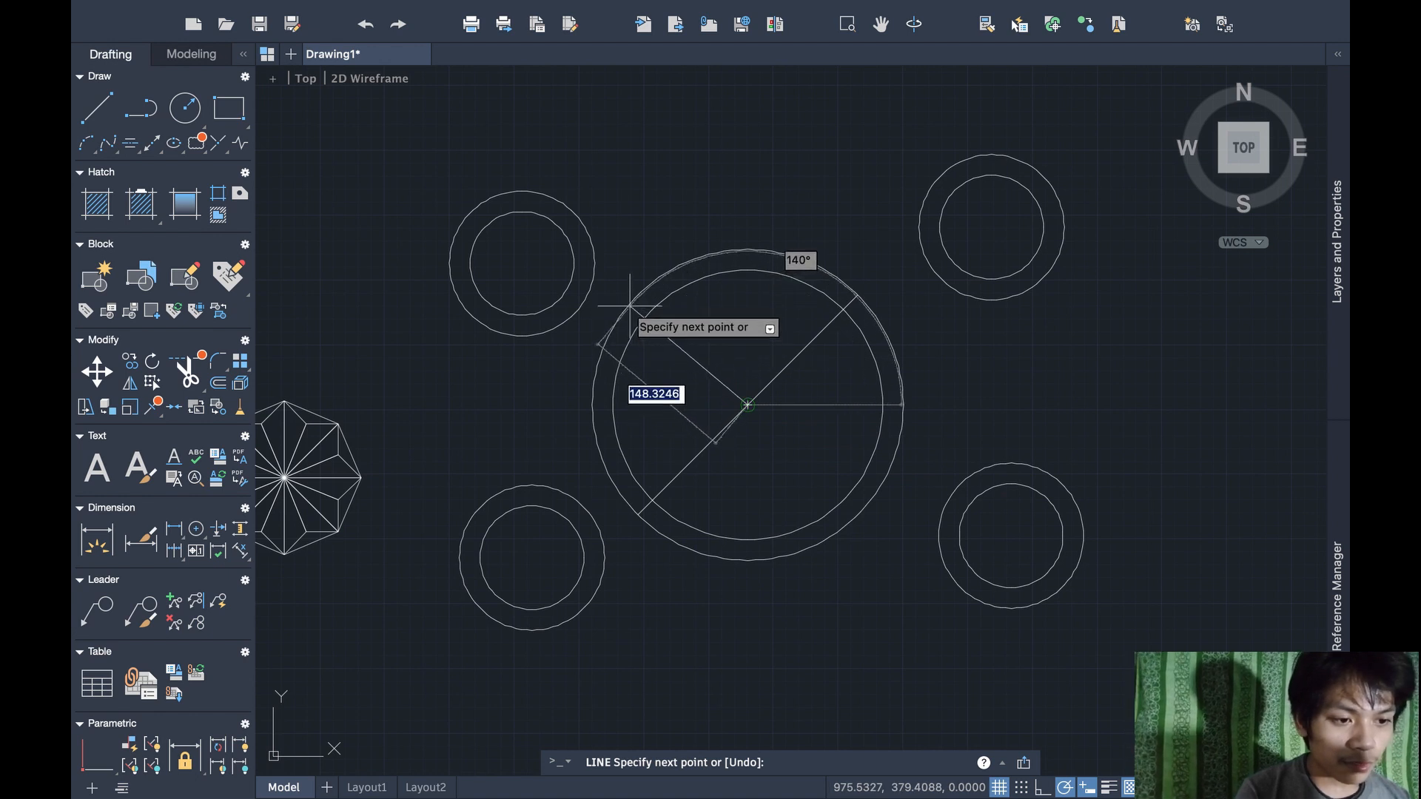
{"action": "type", "text": "1"}
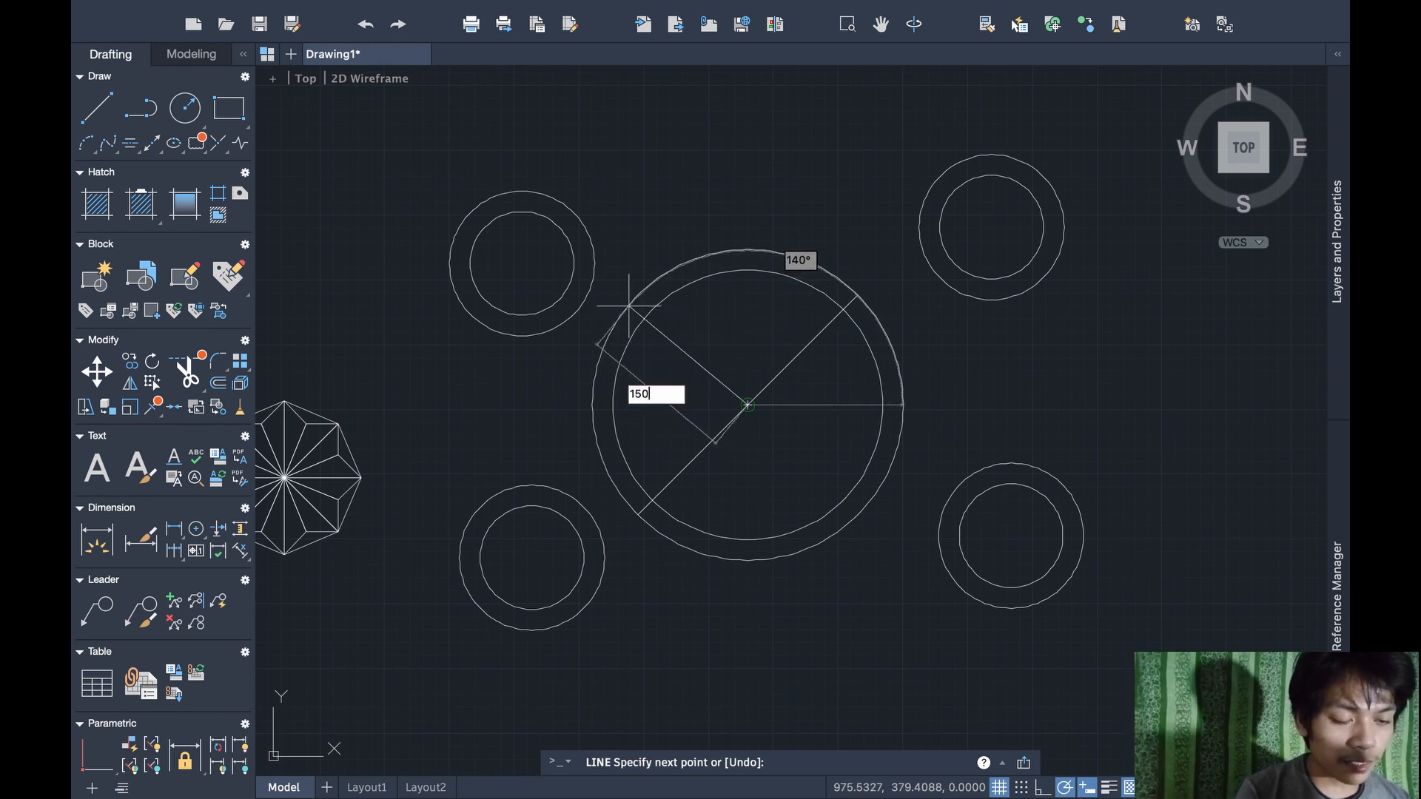
{"action": "type", "text": "50"}
{"action": "key", "text": "Tab"}
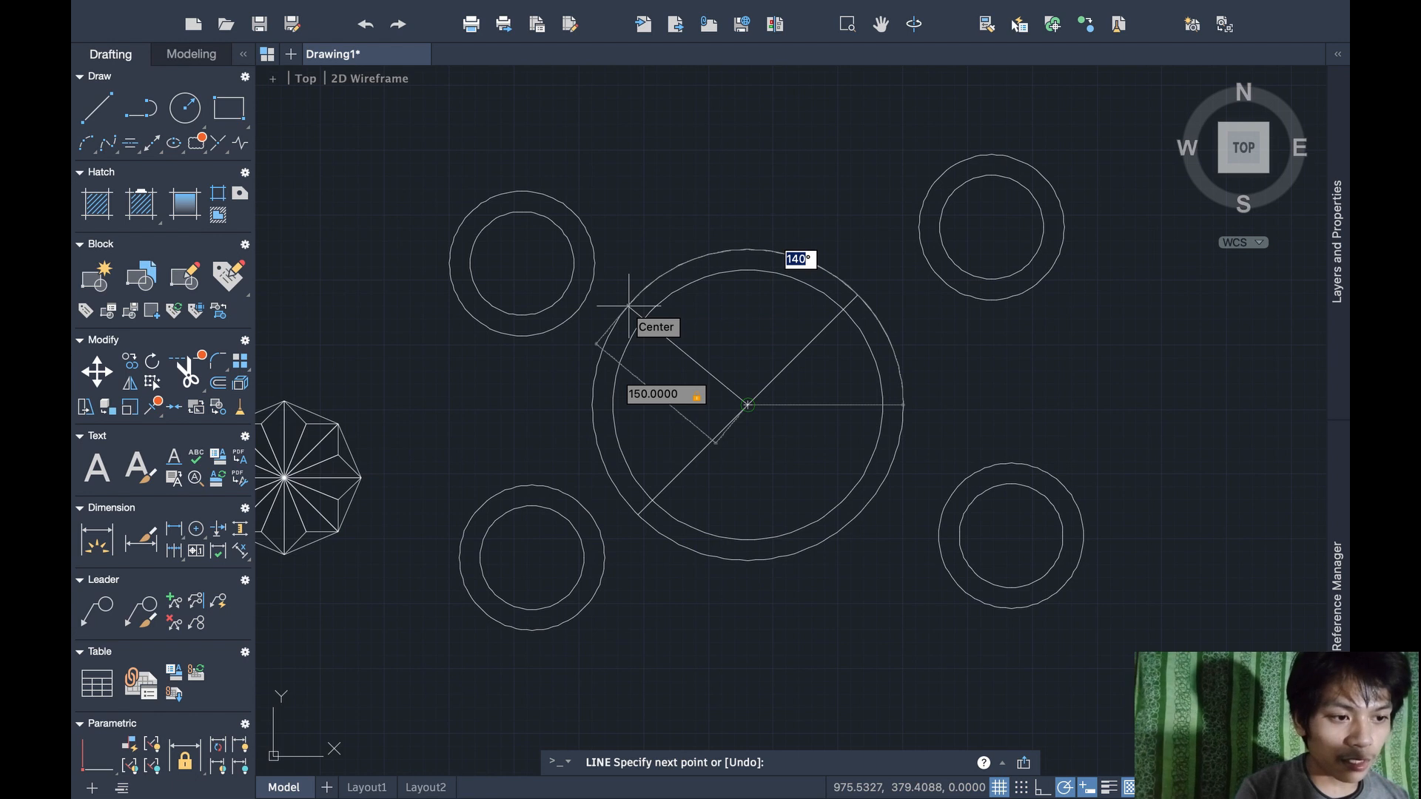
{"action": "type", "text": "13"}
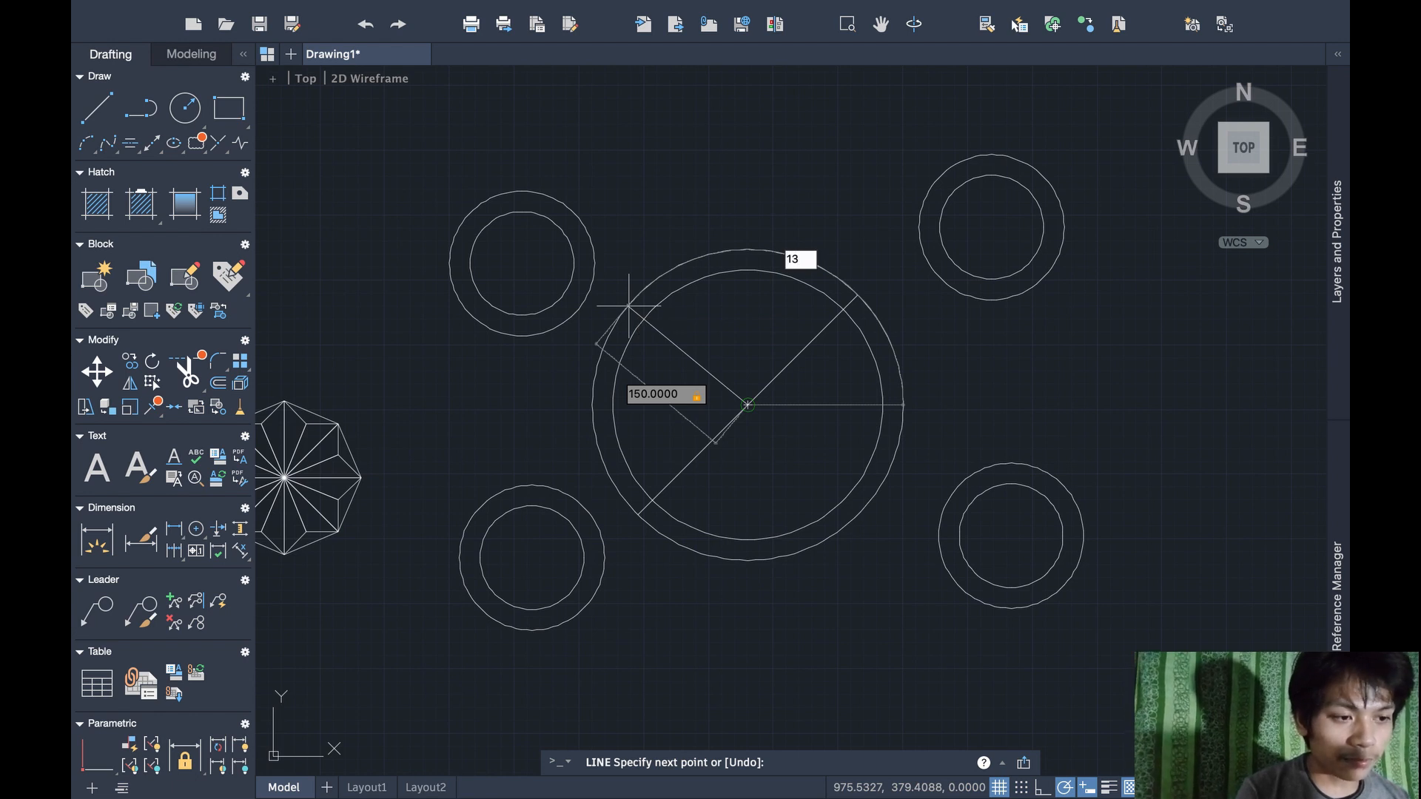
{"action": "type", "text": "5"}
{"action": "key", "text": "Return"}
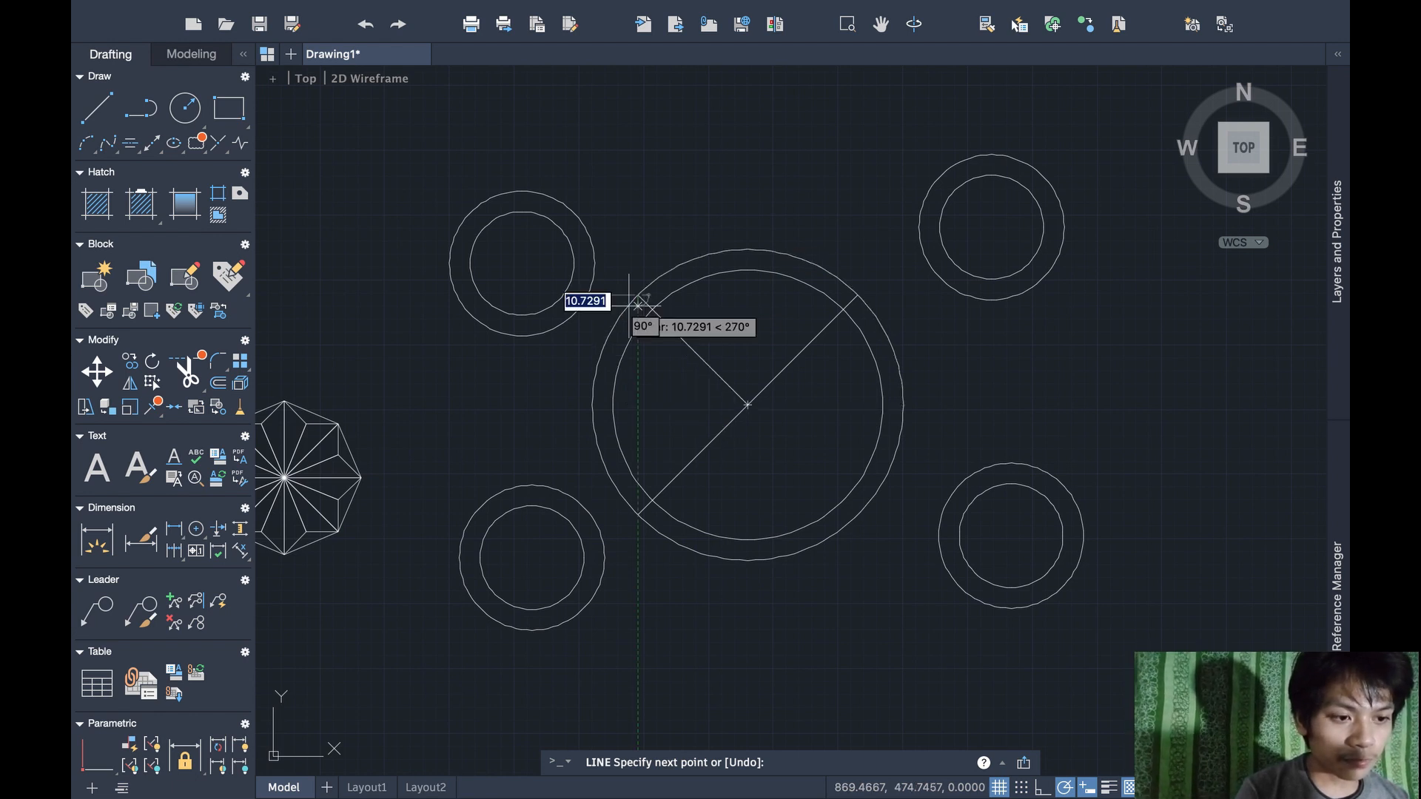
{"action": "key", "text": "Escape"}
Draw a line from the large ring's center to its outer circle at the lower right, completing the diagonal cross
{"action": "type", "text": "lin"}
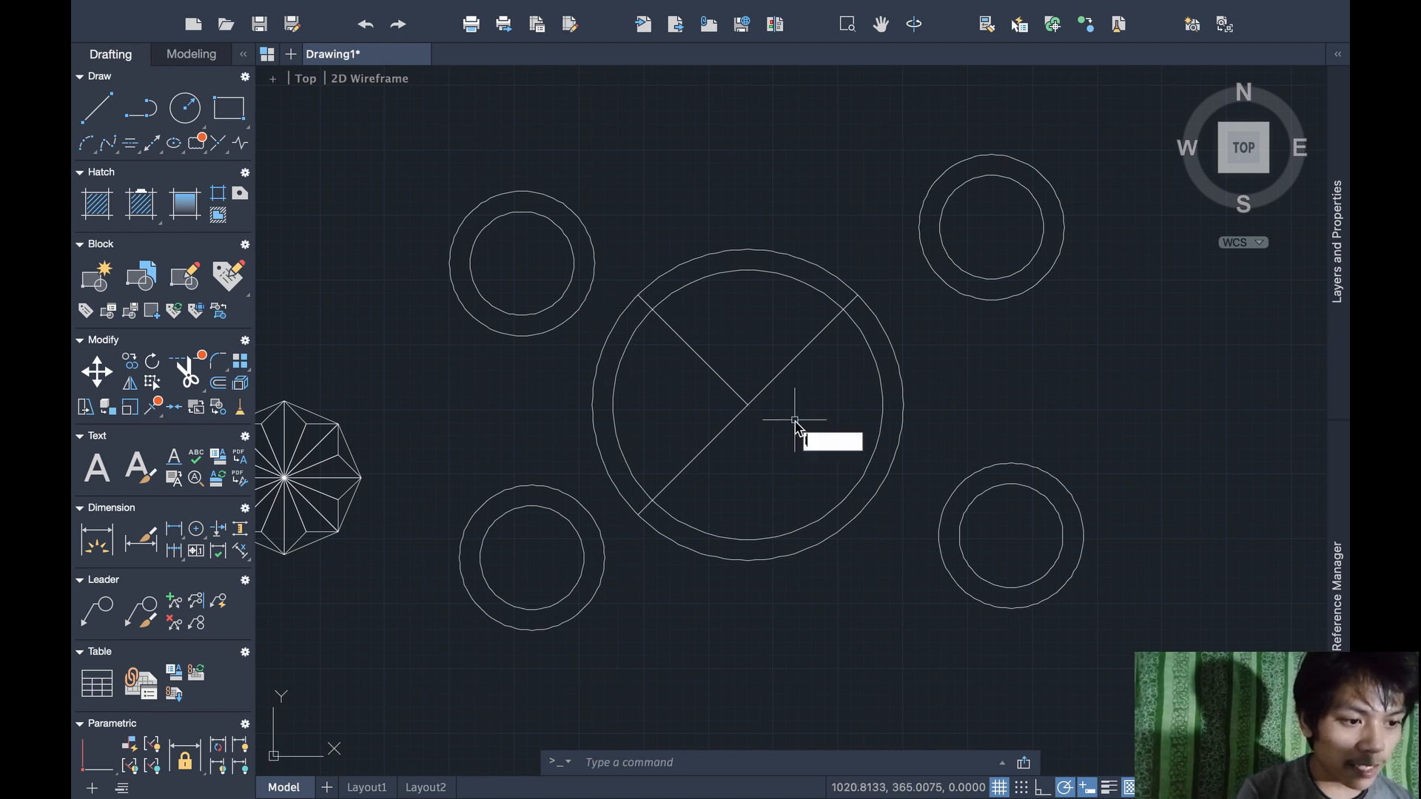
{"action": "key", "text": "Return"}
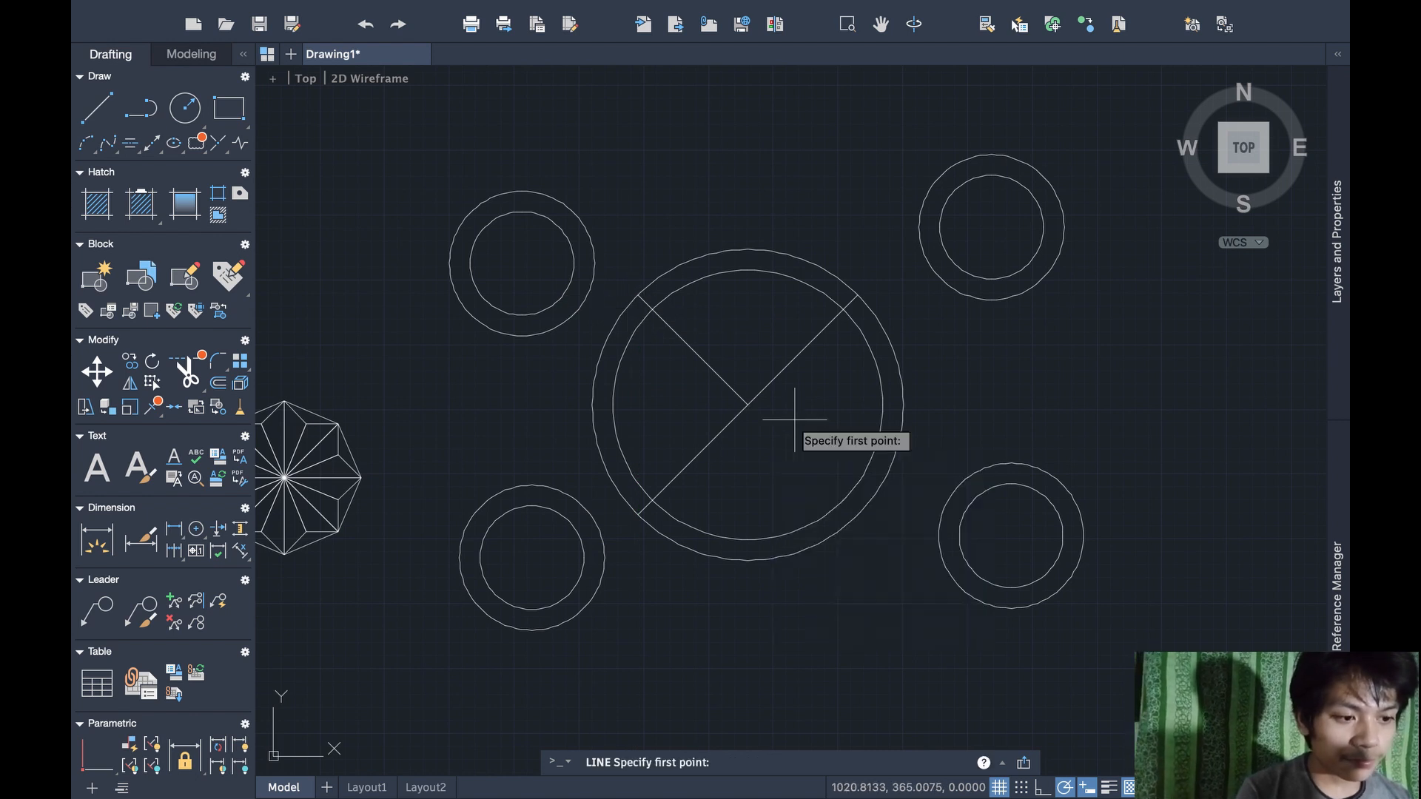
{"action": "left_click", "coordinate": [747, 404]}
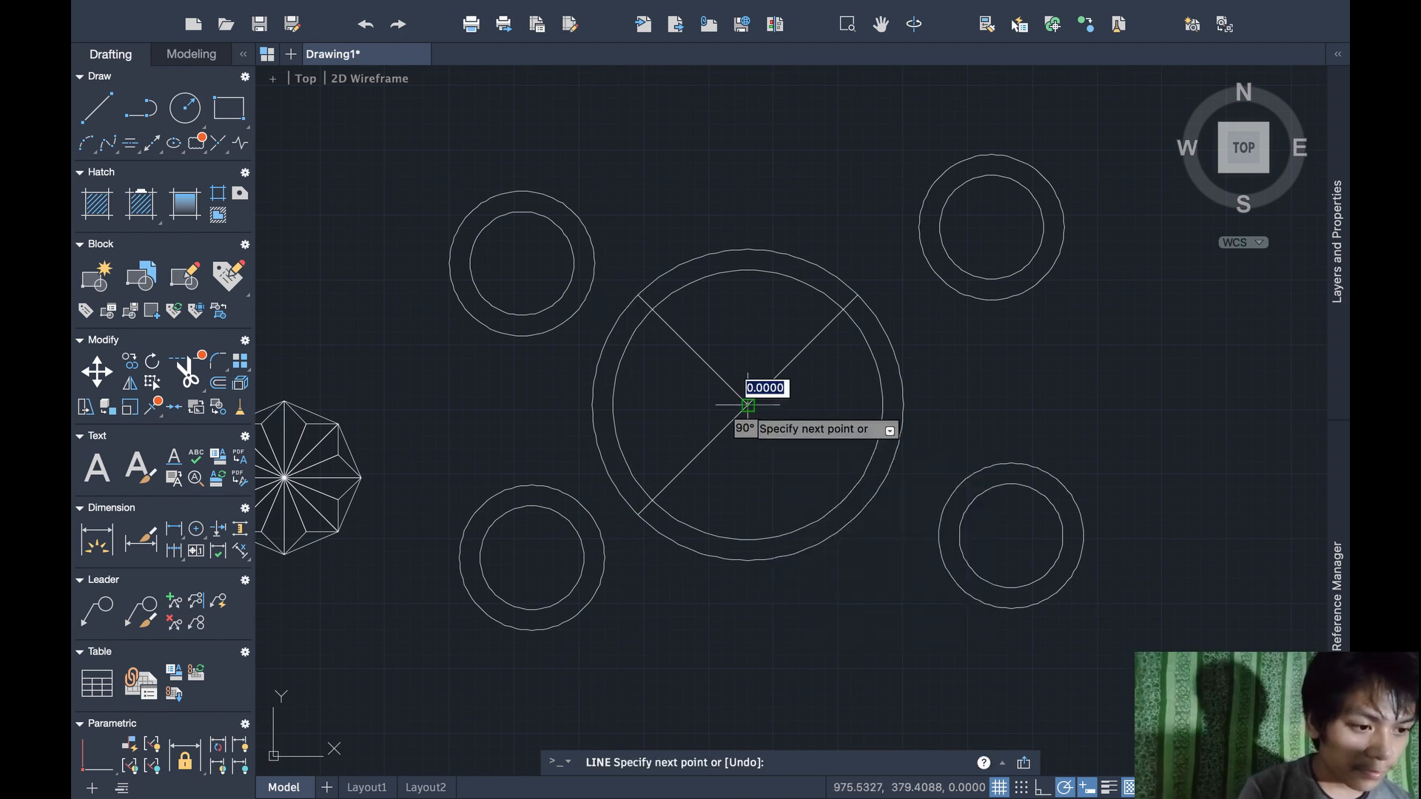
{"action": "left_click", "coordinate": [857, 514]}
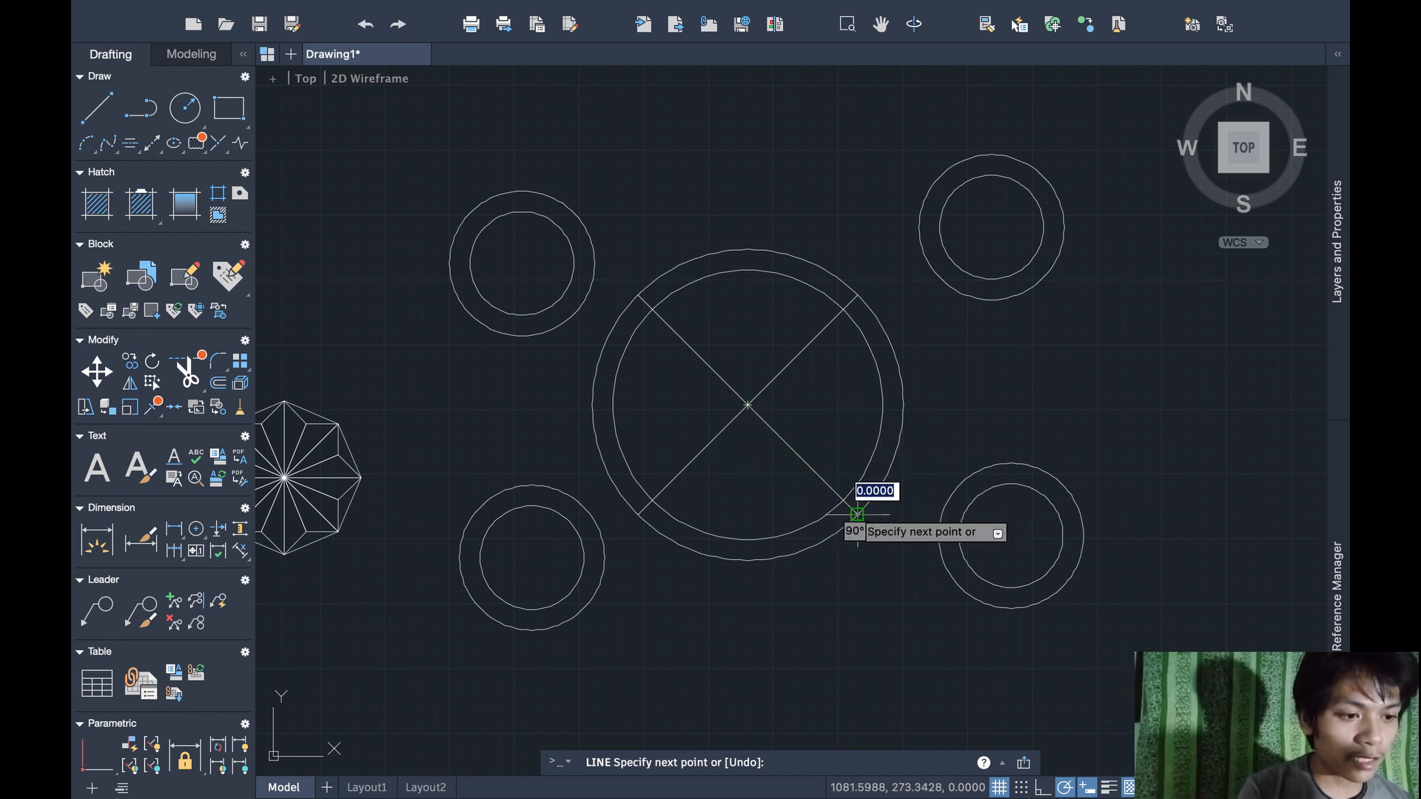
{"action": "key", "text": "Escape"}
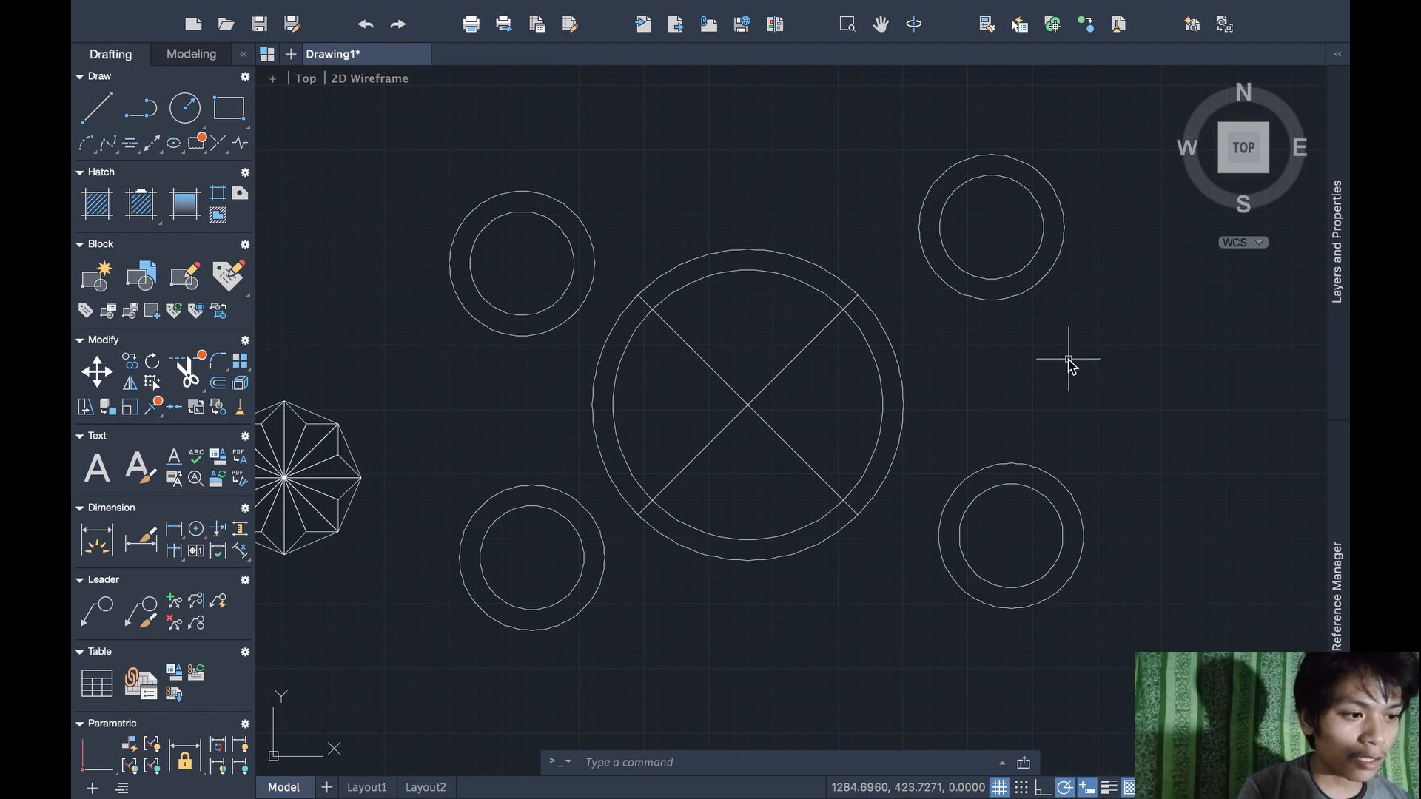
Draw a line 70 long from the upper-right small ring's center toward its lower left, with the angle set to 135°
{"action": "type", "text": "line"}
{"action": "key", "text": "Return"}
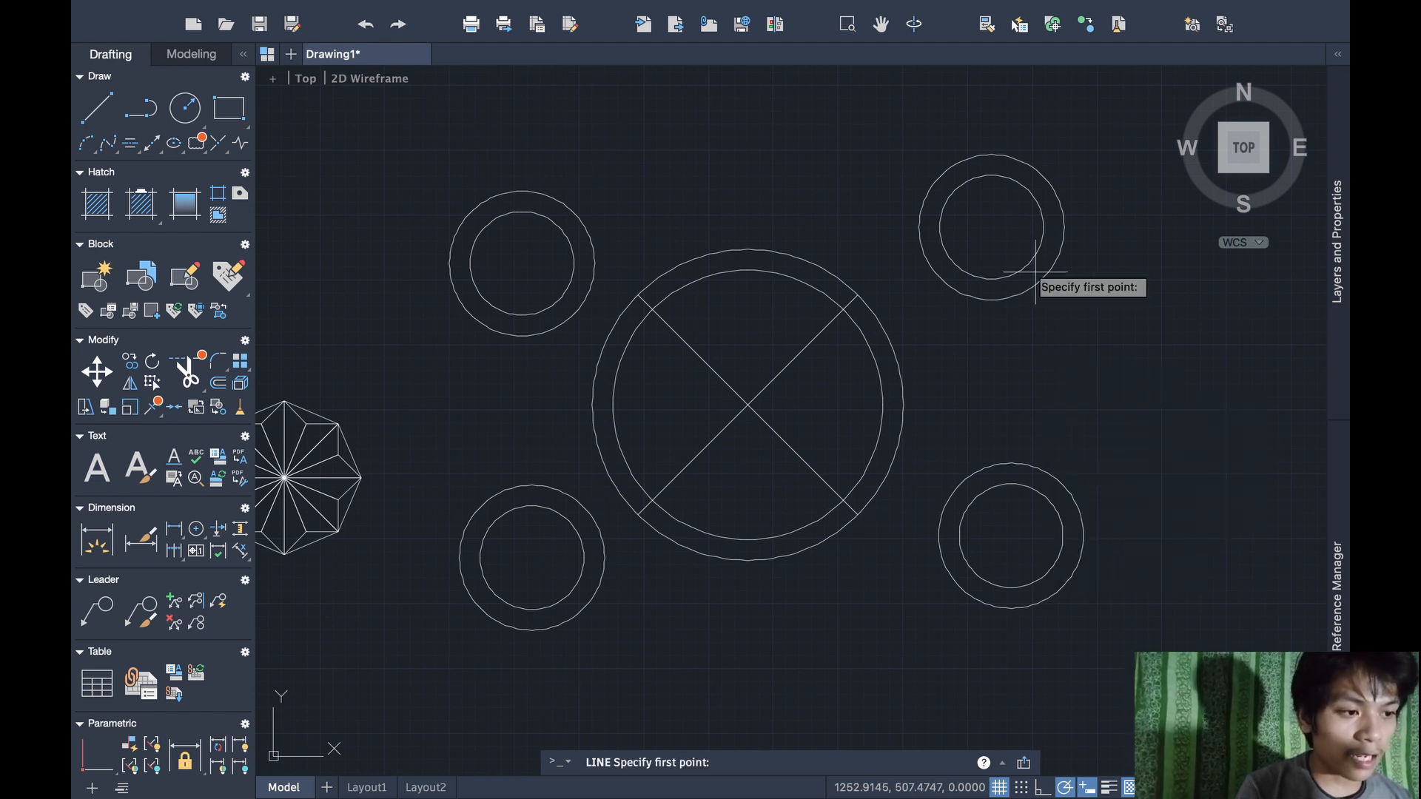
{"action": "left_click", "coordinate": [992, 228]}
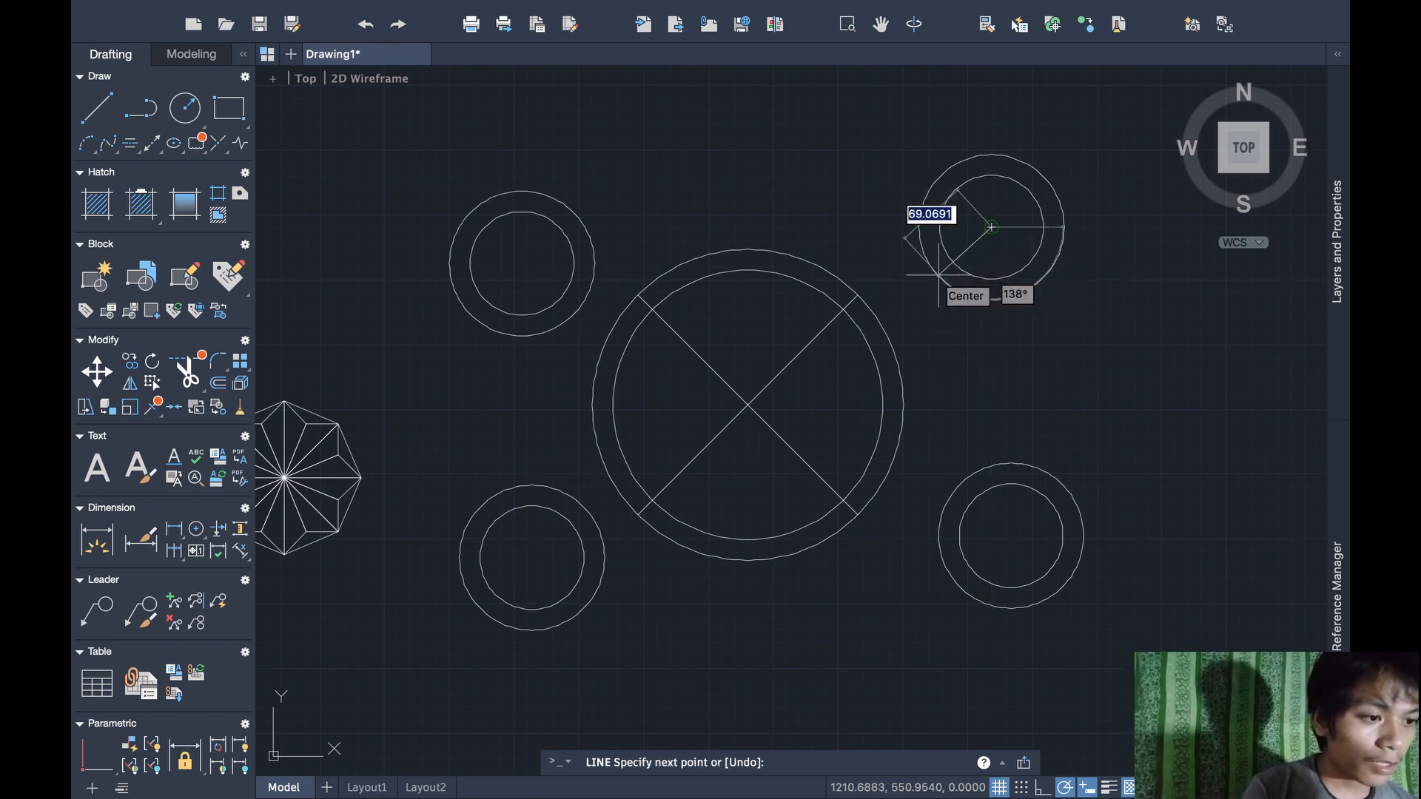
{"action": "type", "text": "70"}
{"action": "key", "text": "Tab"}
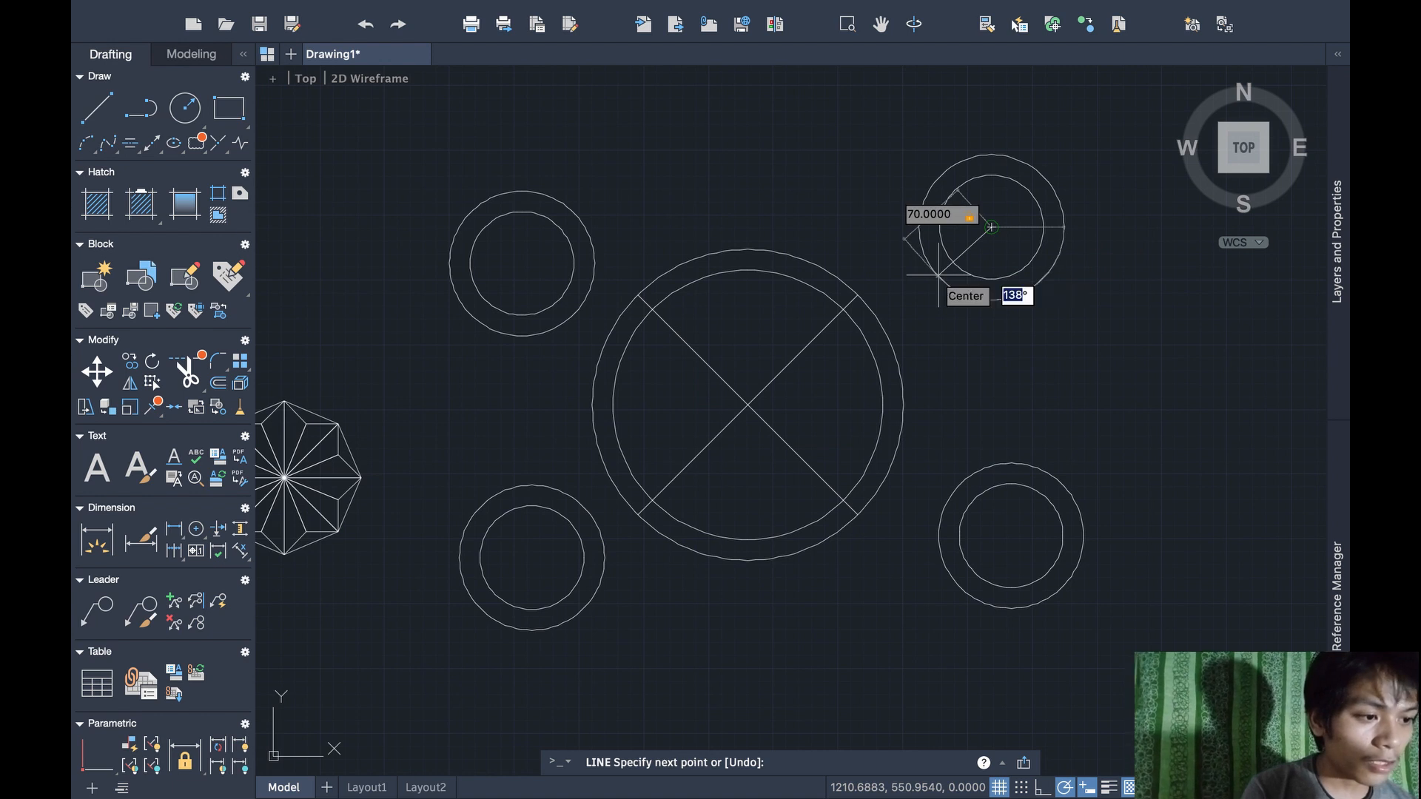
{"action": "type", "text": "13"}
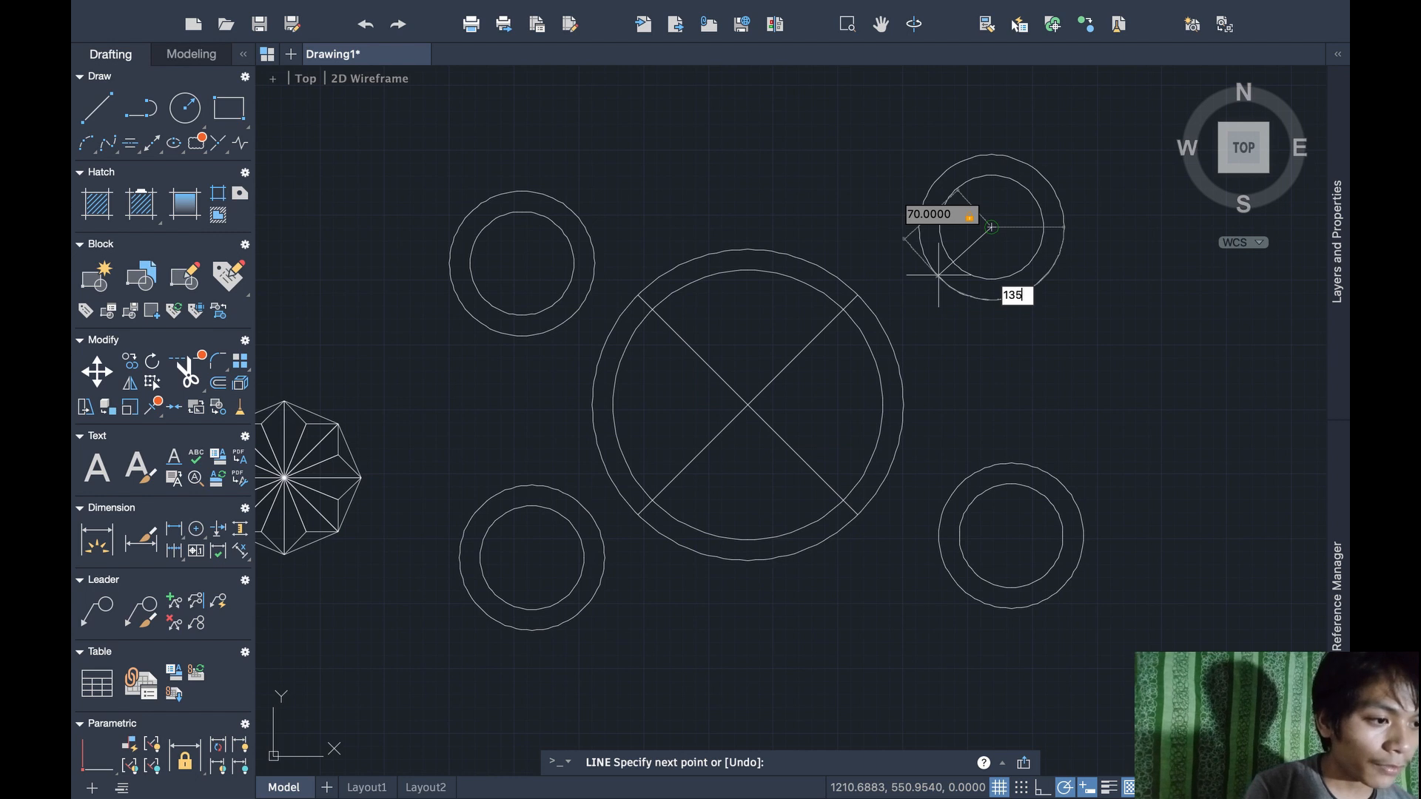
{"action": "type", "text": "5"}
{"action": "key", "text": "Return"}
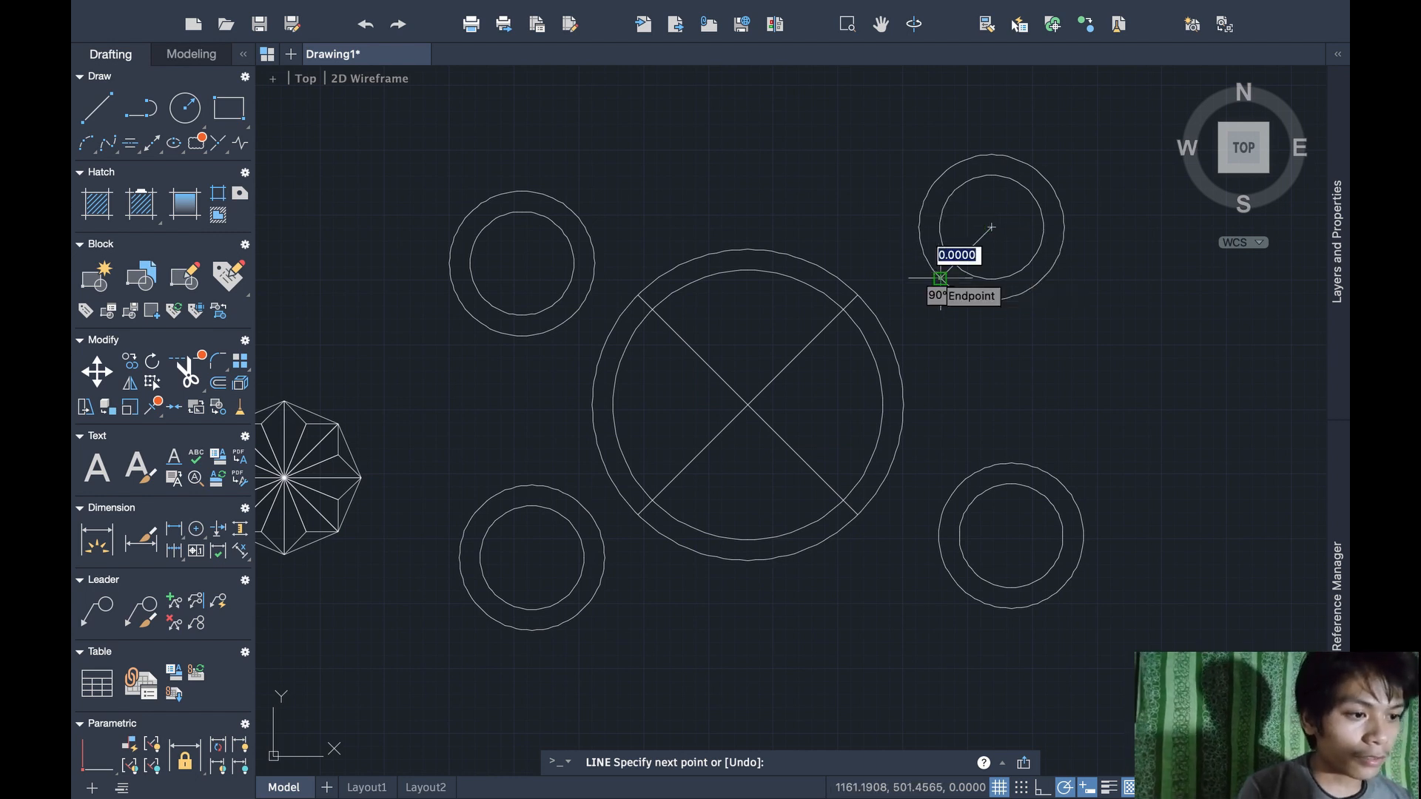
{"action": "key", "text": "Return"}
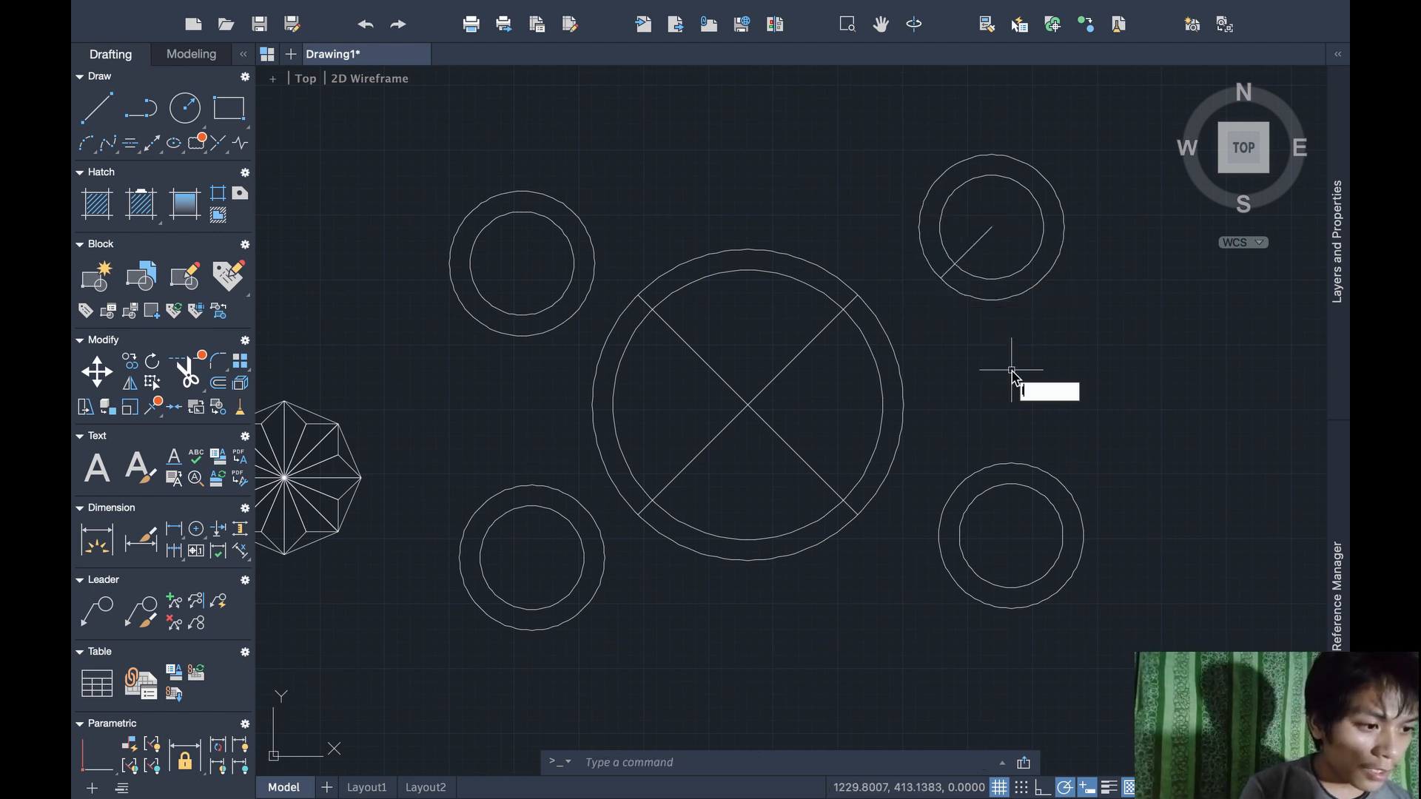
Draw a line 70 long at 135° from the lower-right small ring's center toward its upper left
{"action": "type", "text": "line"}
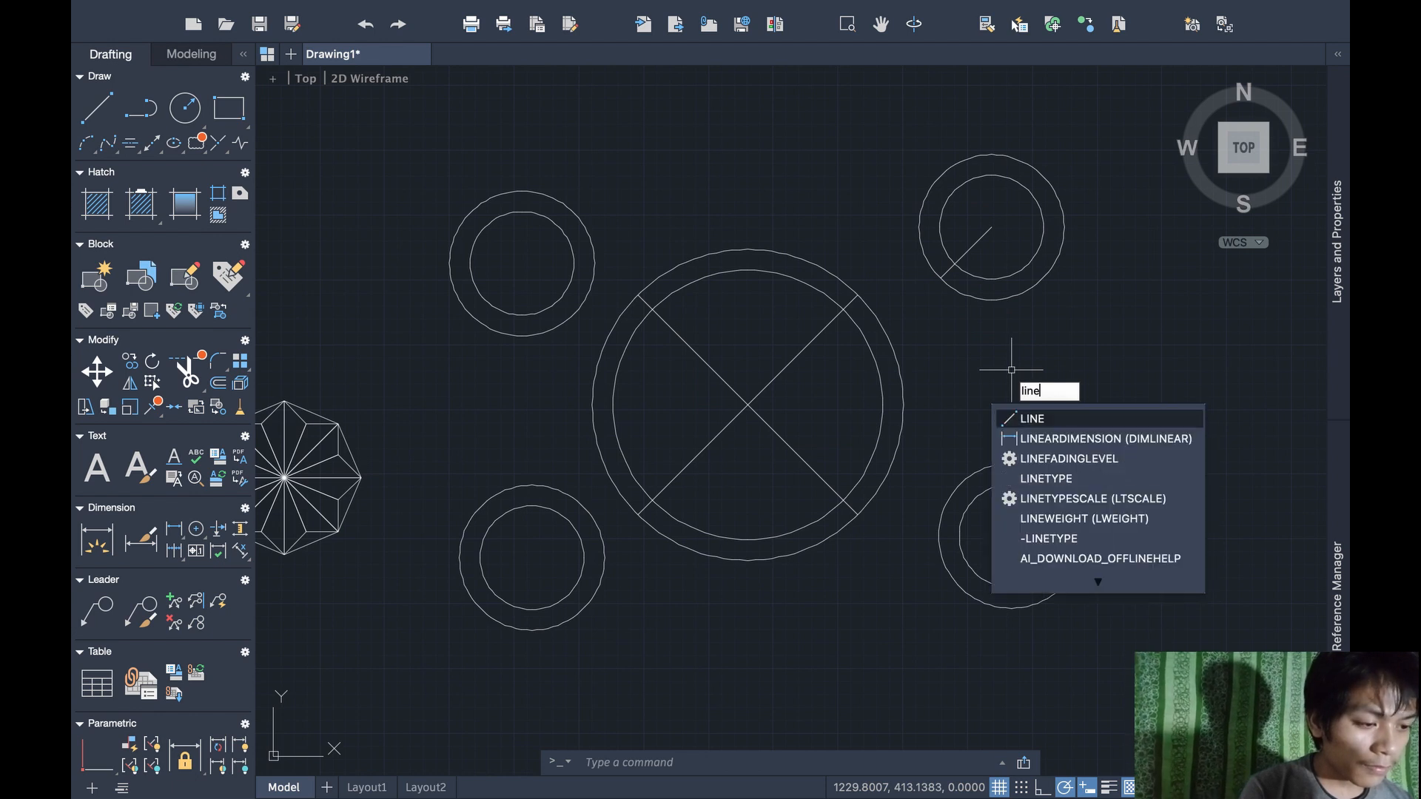
{"action": "key", "text": "Return"}
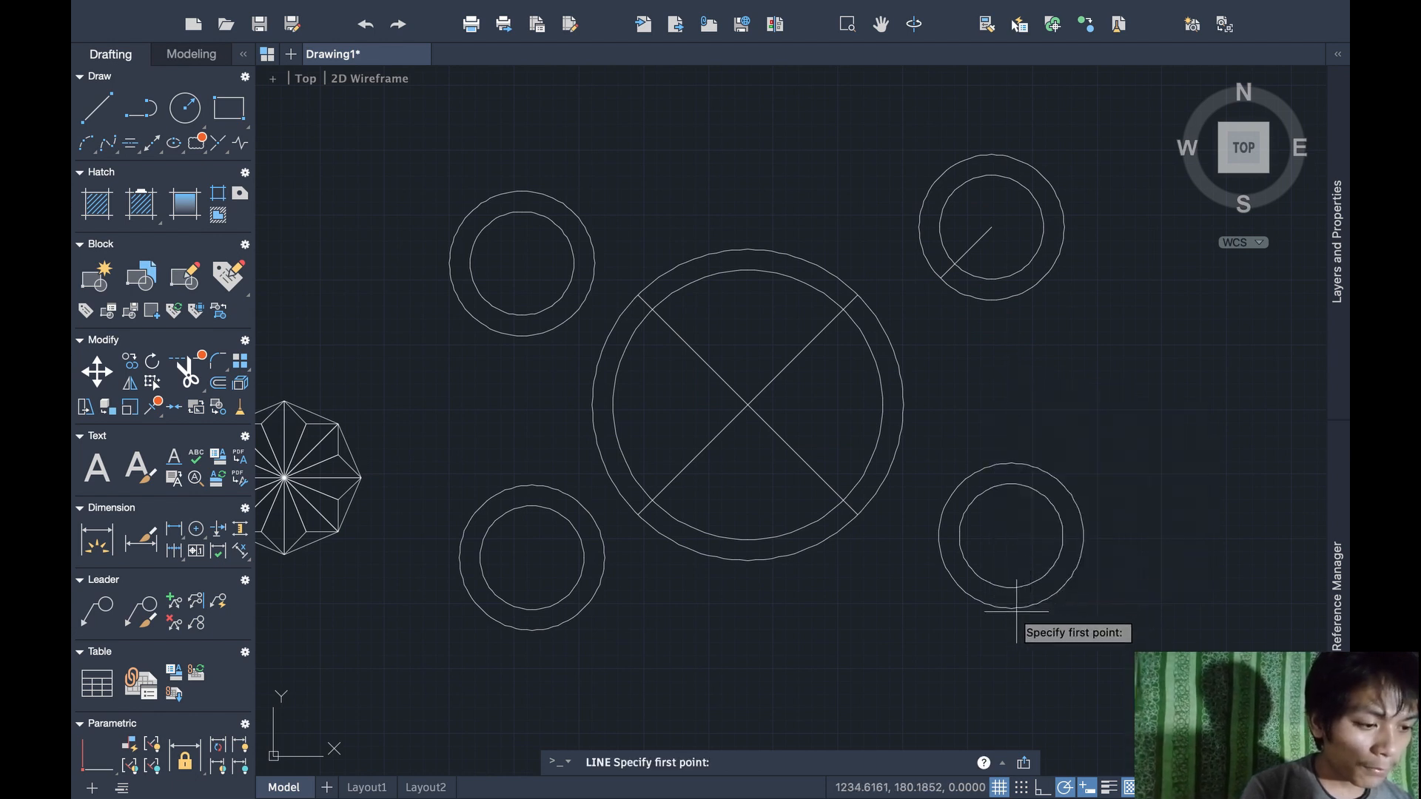
{"action": "left_click", "coordinate": [1011, 536]}
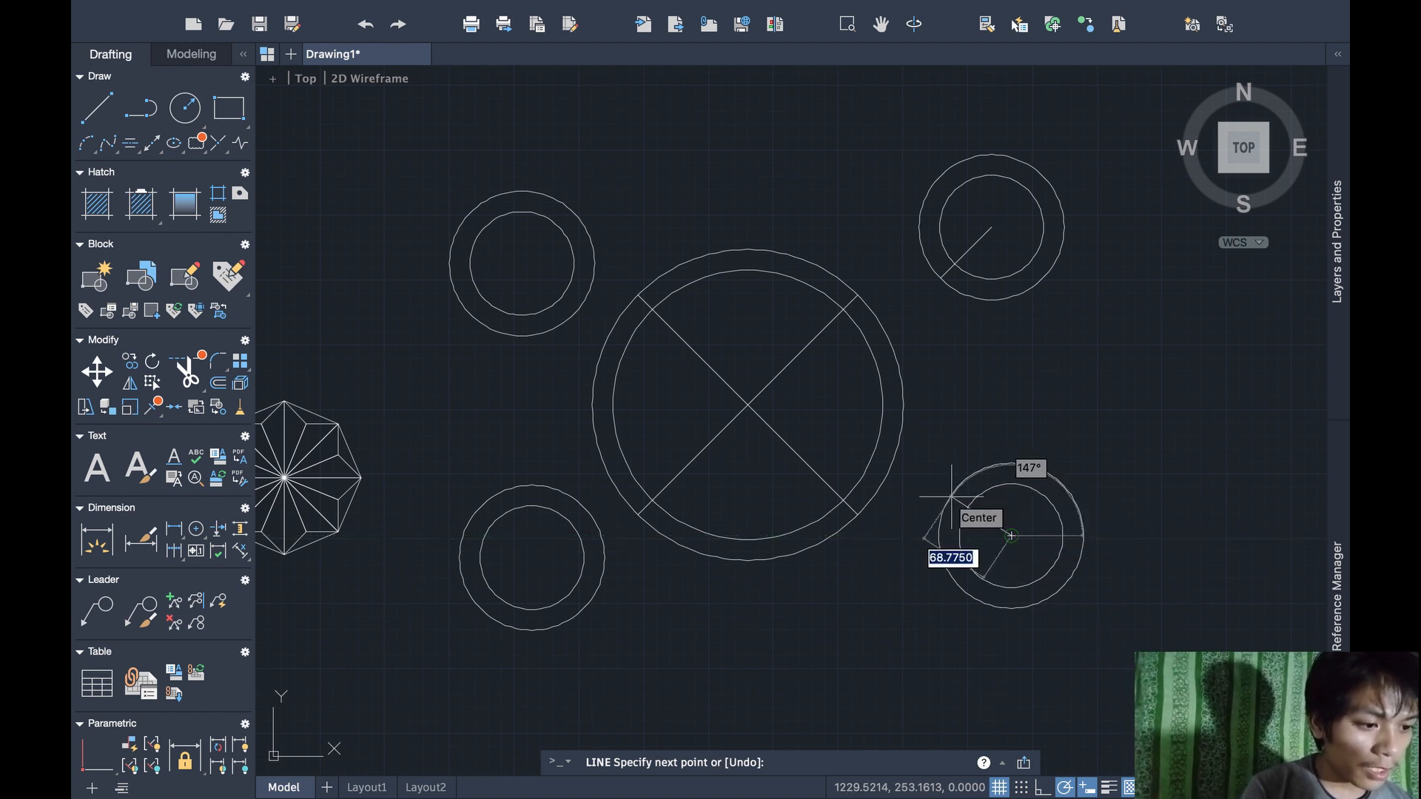
{"action": "type", "text": "70"}
{"action": "key", "text": "Tab"}
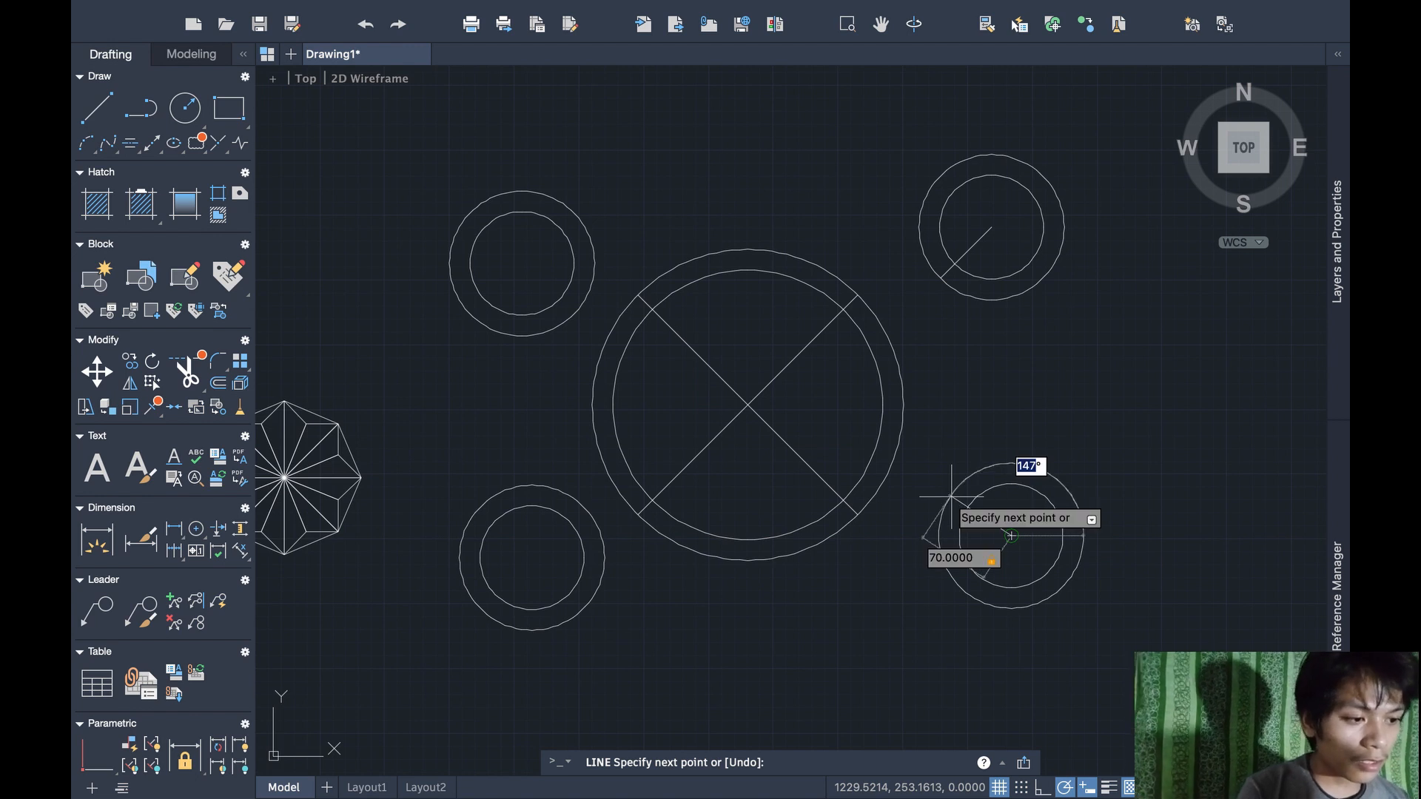
{"action": "type", "text": "135"}
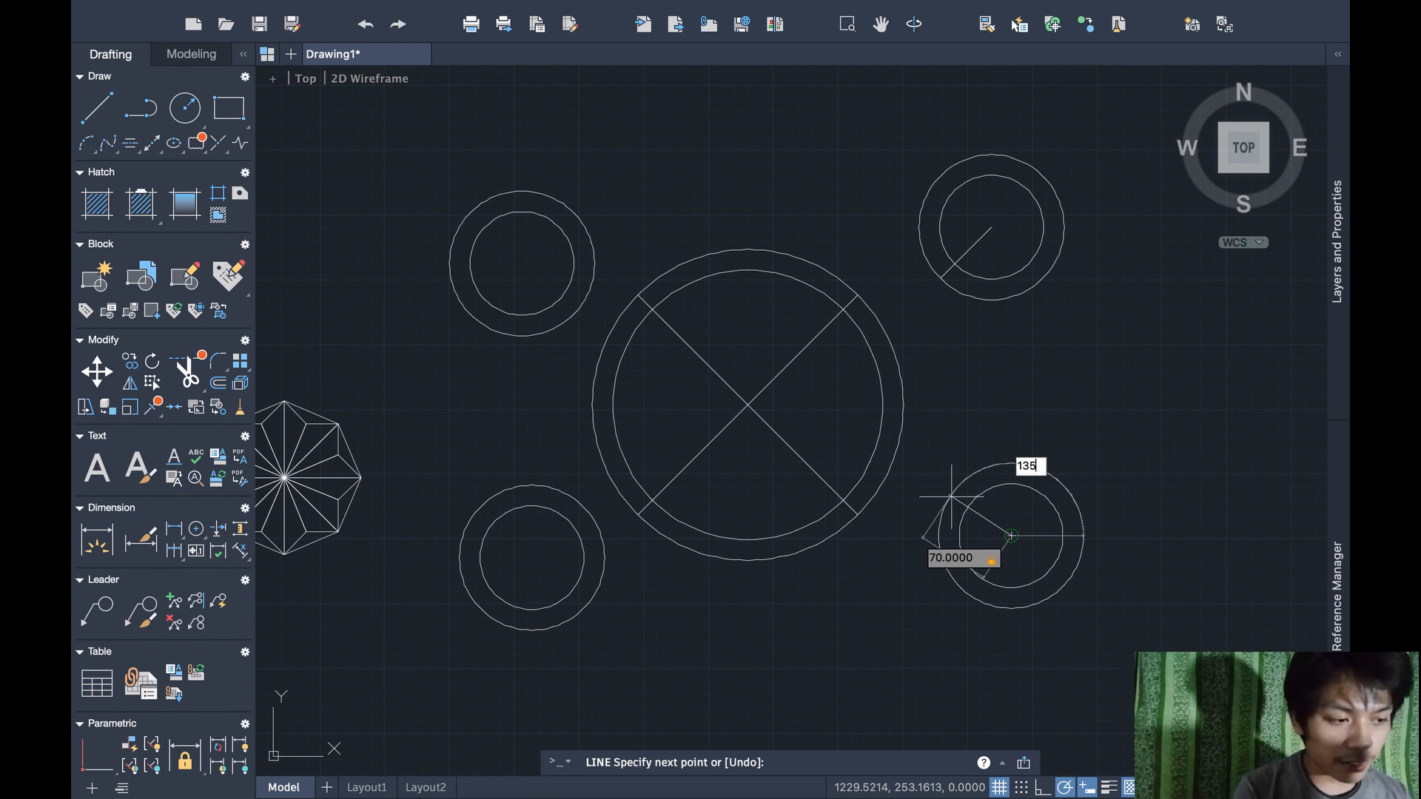
{"action": "key", "text": "Return"}
{"action": "key", "text": "Return"}
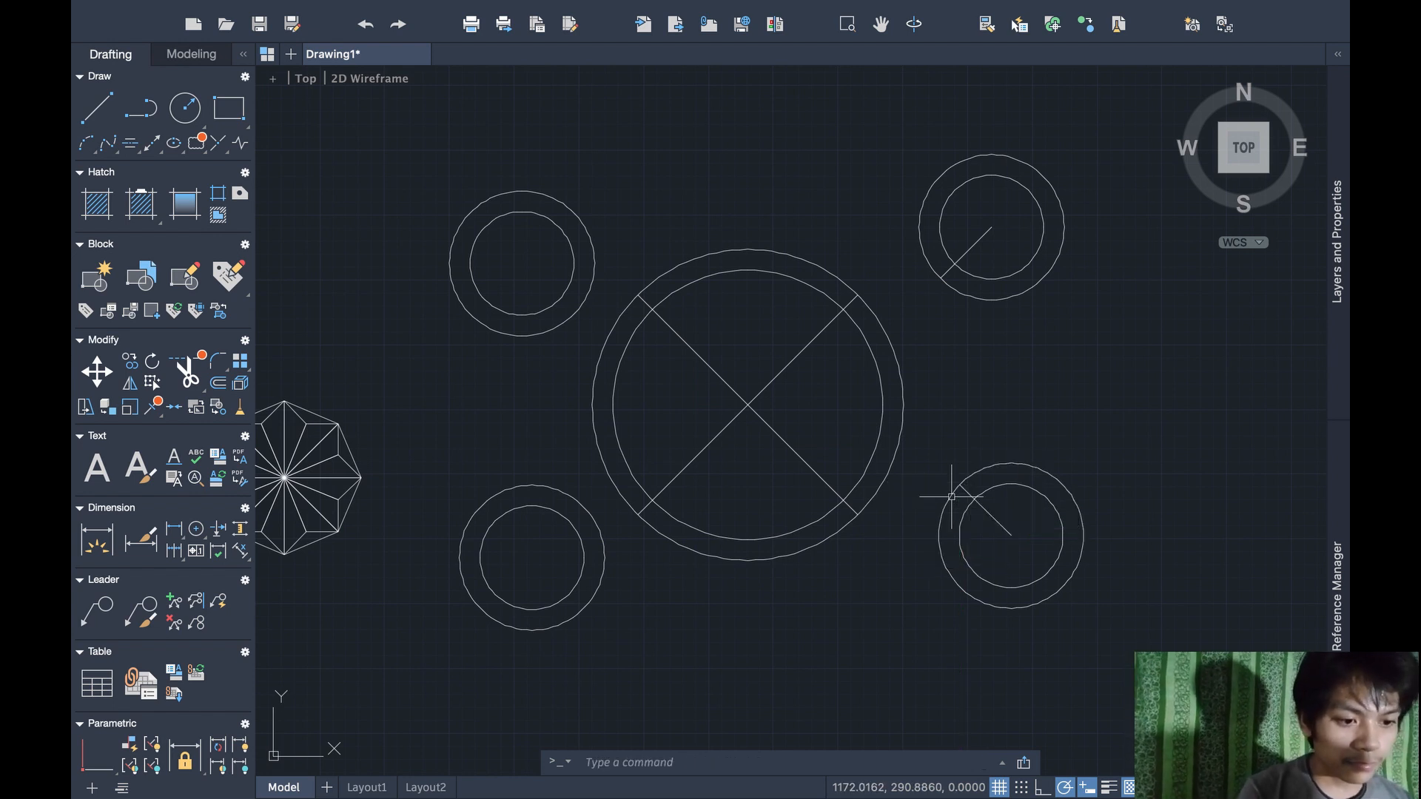
Draw a line 70 long at 45° from the lower-left small ring's center toward its upper right
{"action": "scroll", "coordinate": [825, 674], "scroll_direction": "left", "scroll_amount": 5}
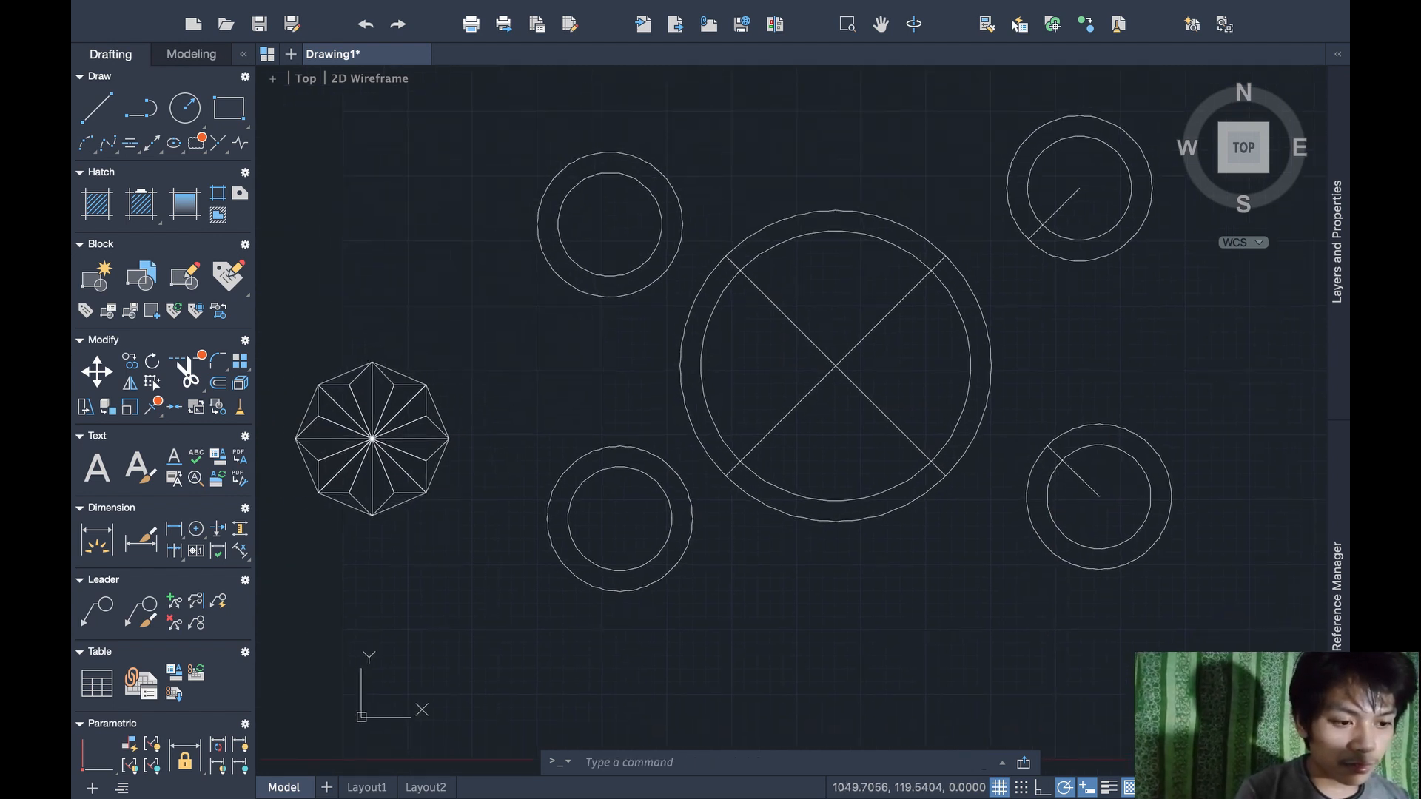
{"action": "type", "text": "line"}
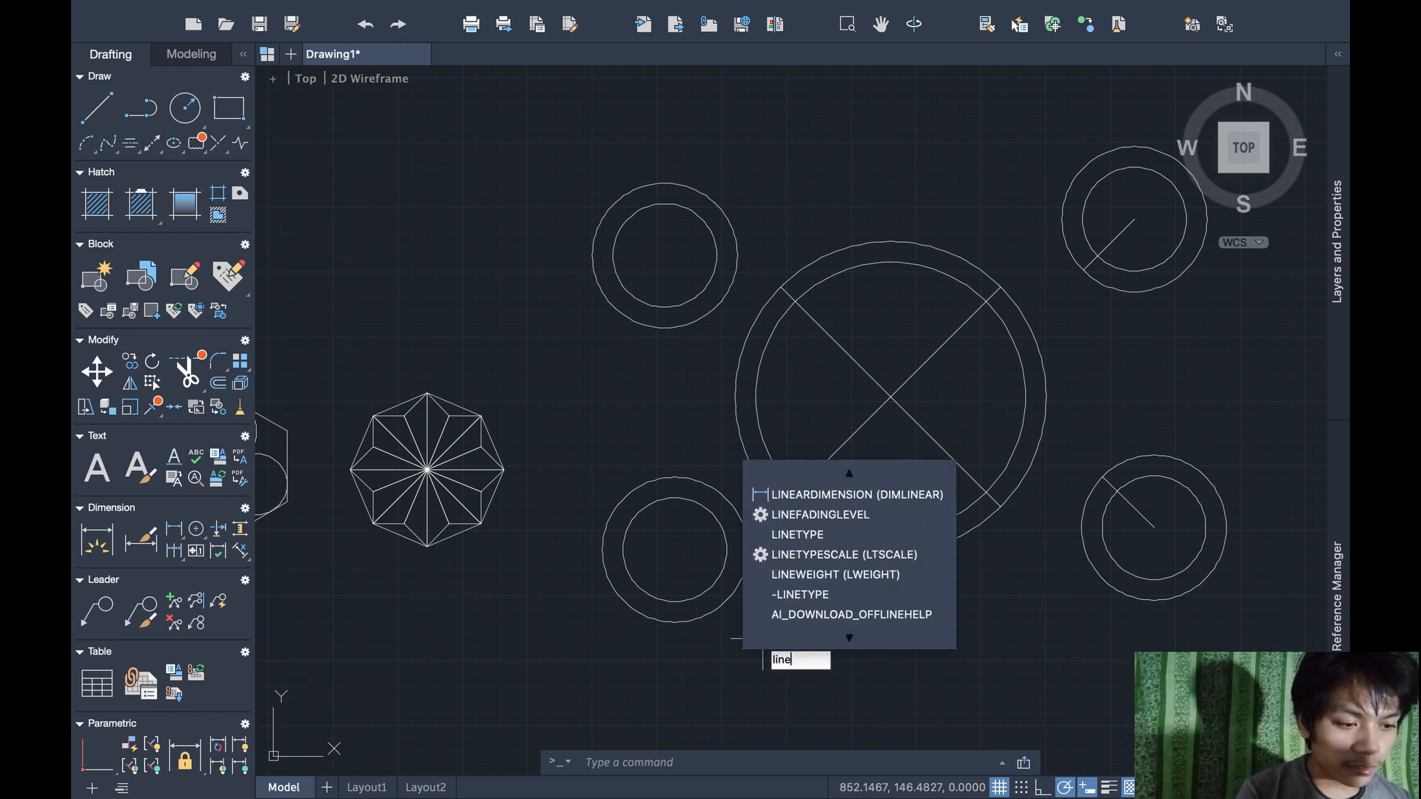
{"action": "key", "text": "Return"}
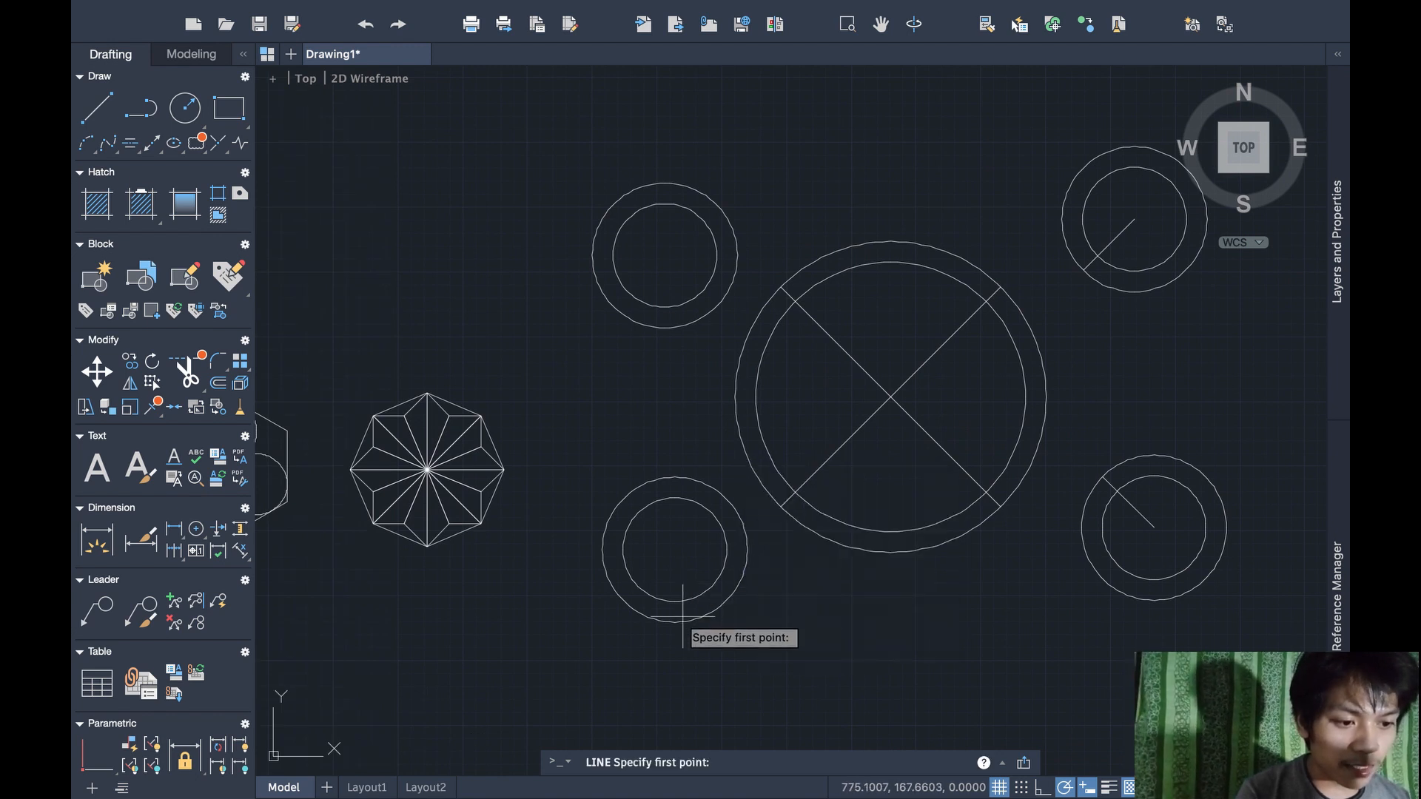
{"action": "left_click", "coordinate": [675, 549]}
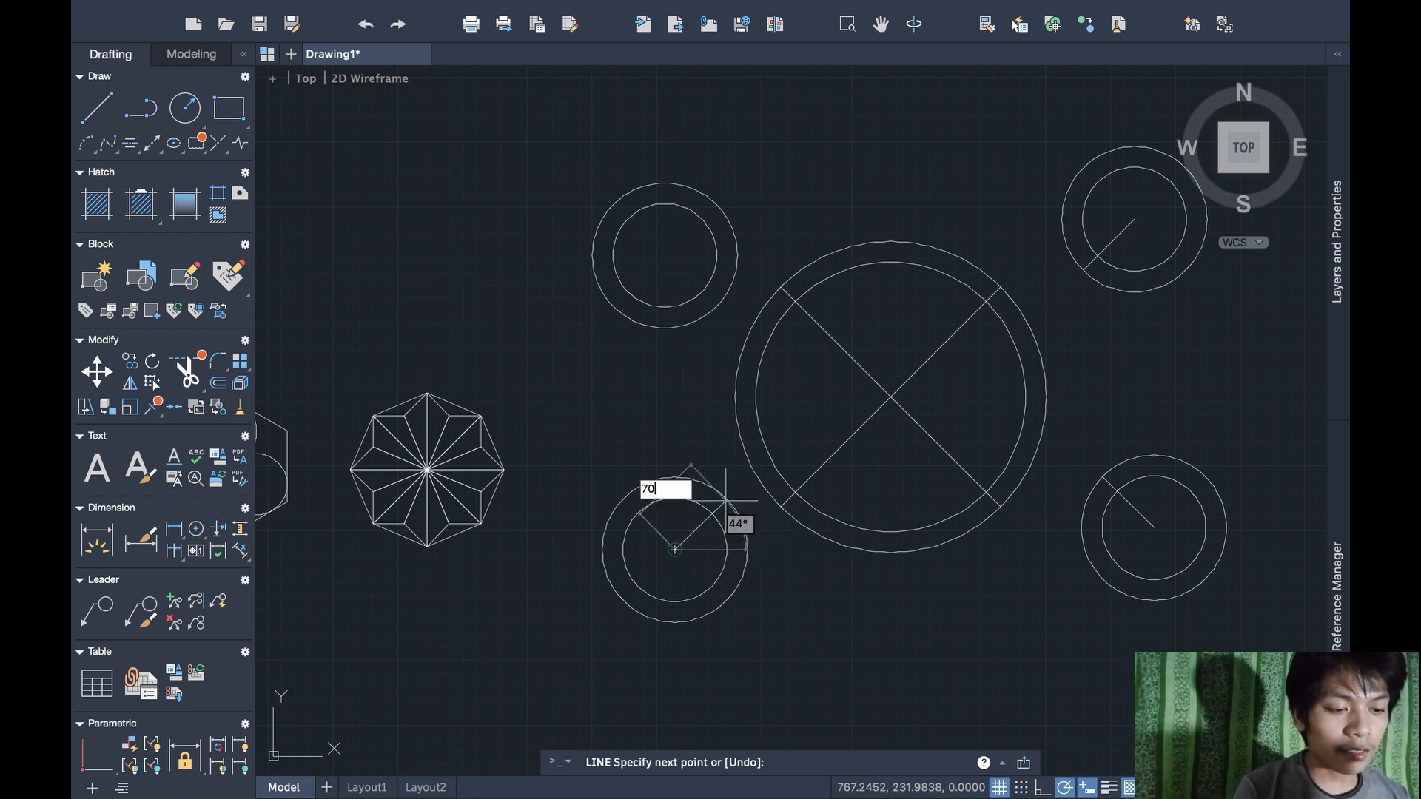
{"action": "type", "text": "70"}
{"action": "key", "text": "Tab"}
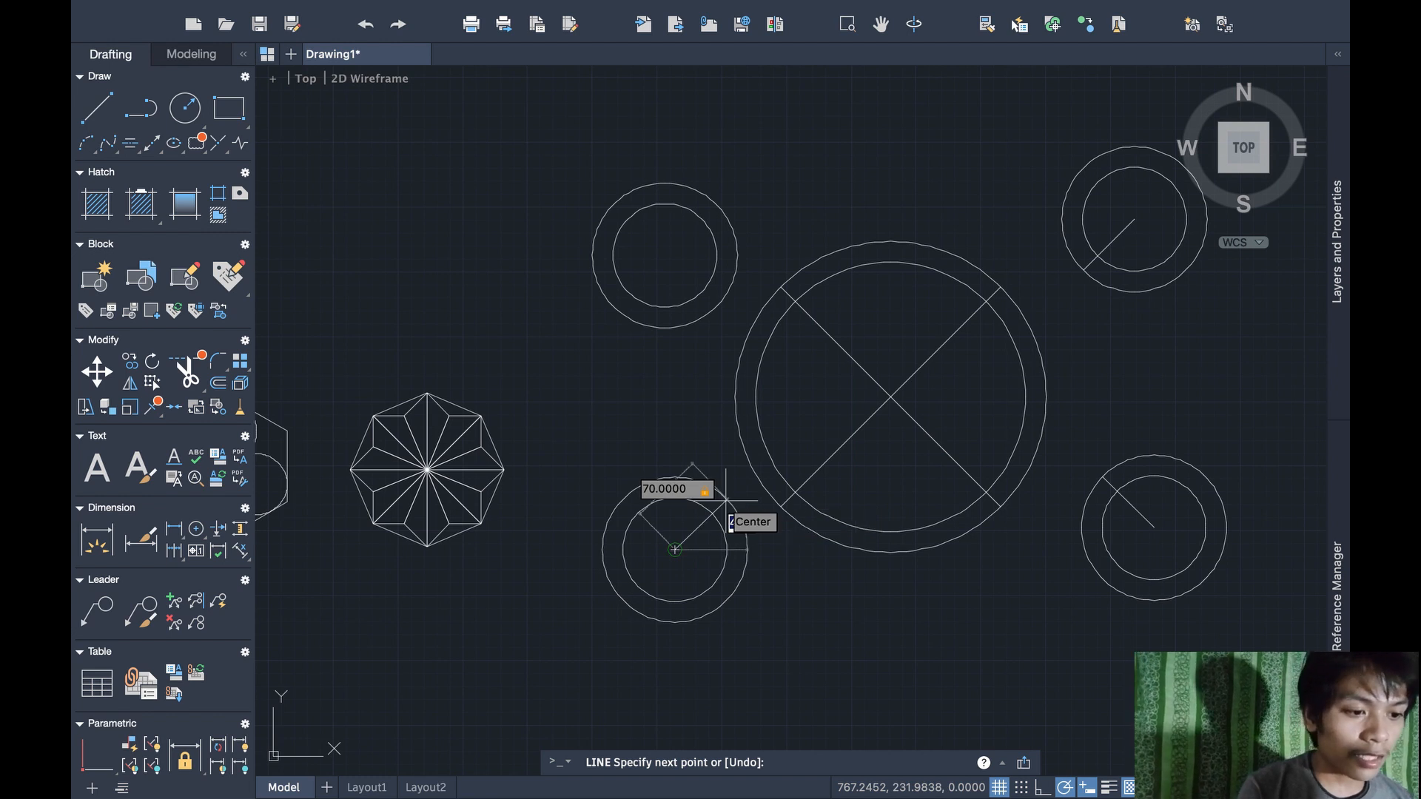
{"action": "type", "text": "45"}
{"action": "key", "text": "Return"}
{"action": "key", "text": "Return"}
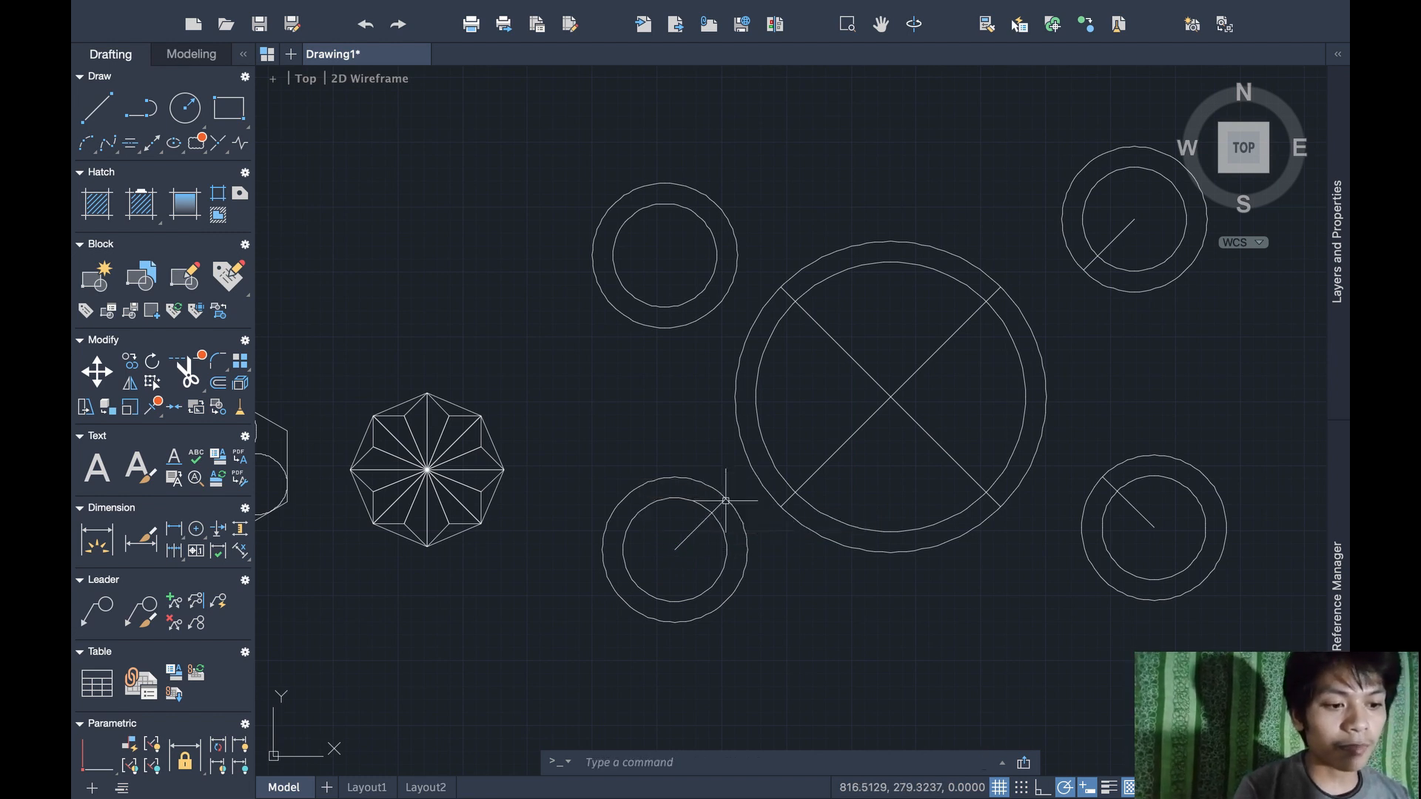
Draw a 70-unit radius line from the centre of the upper-left small circle pair, diagonally down toward the large circles
{"action": "scroll", "coordinate": [726, 501], "scroll_direction": "up", "scroll_amount": 5}
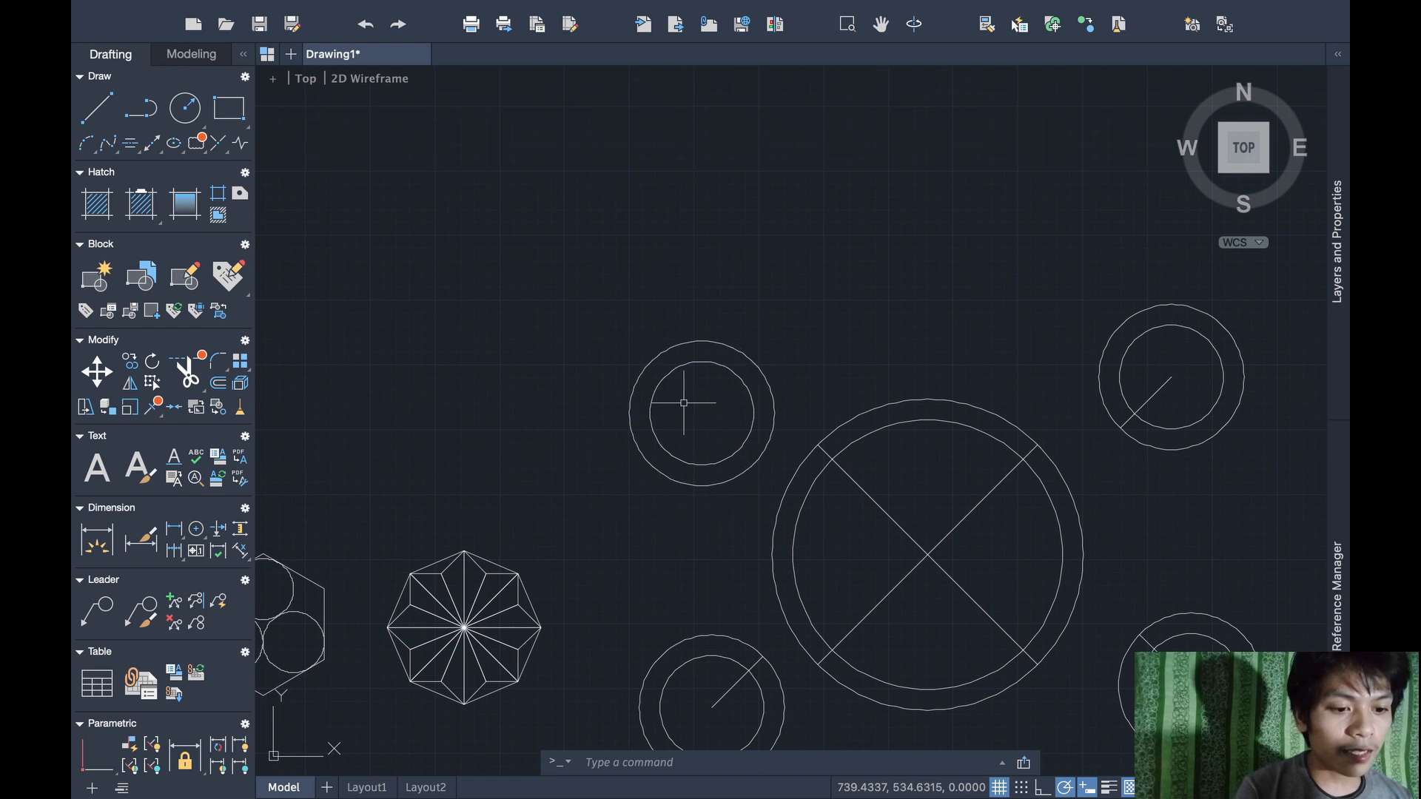
{"action": "type", "text": "line"}
{"action": "key", "text": "Return"}
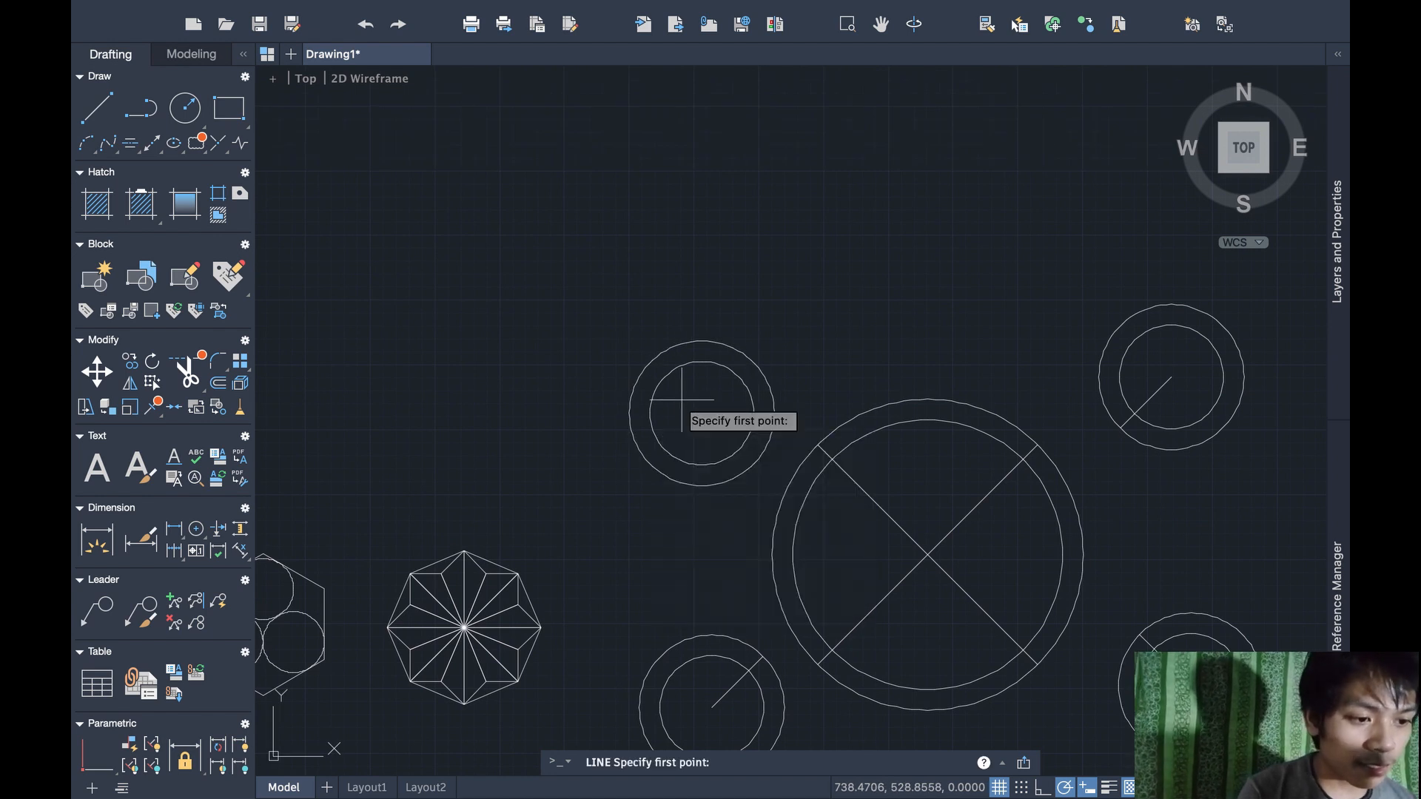
{"action": "left_click", "coordinate": [702, 413]}
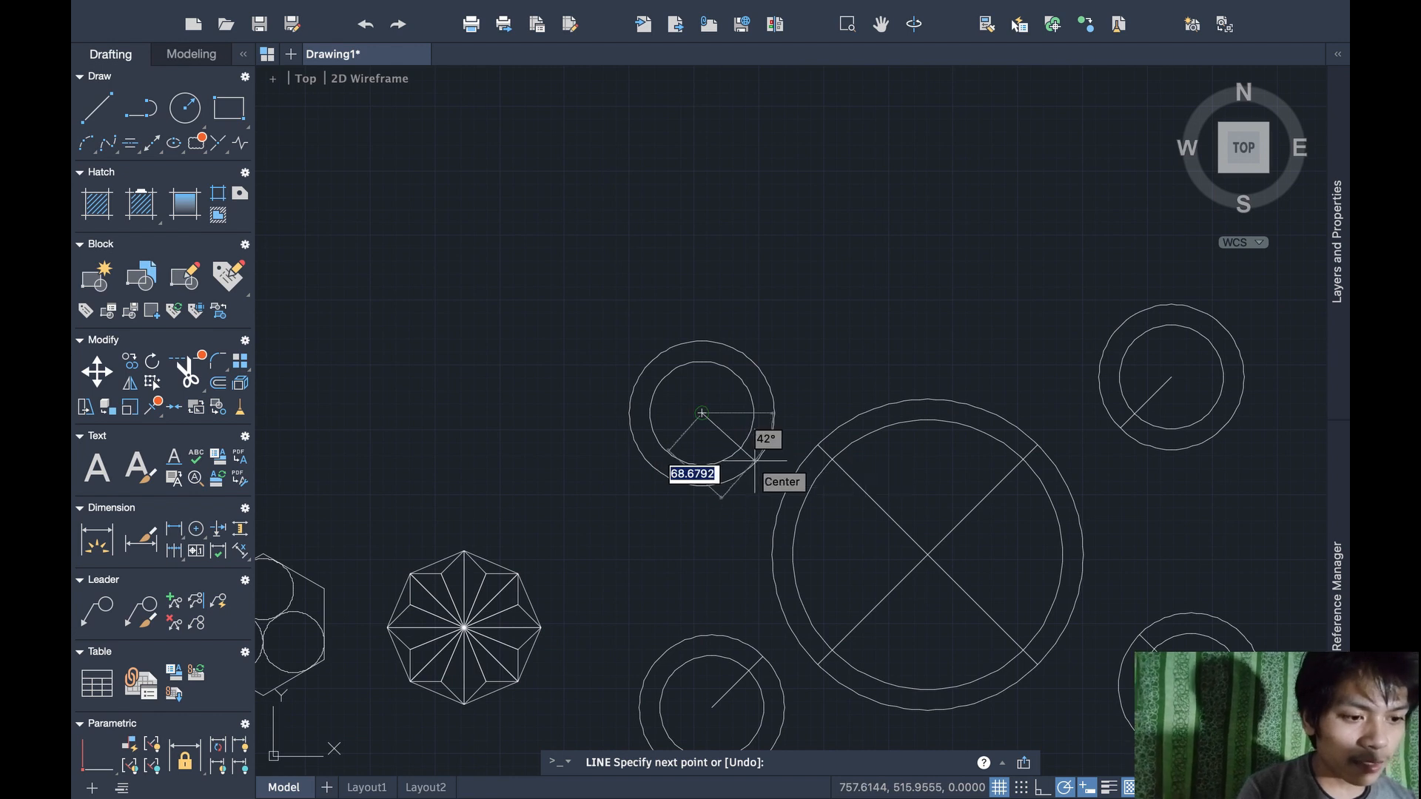
{"action": "key", "text": "Tab"}
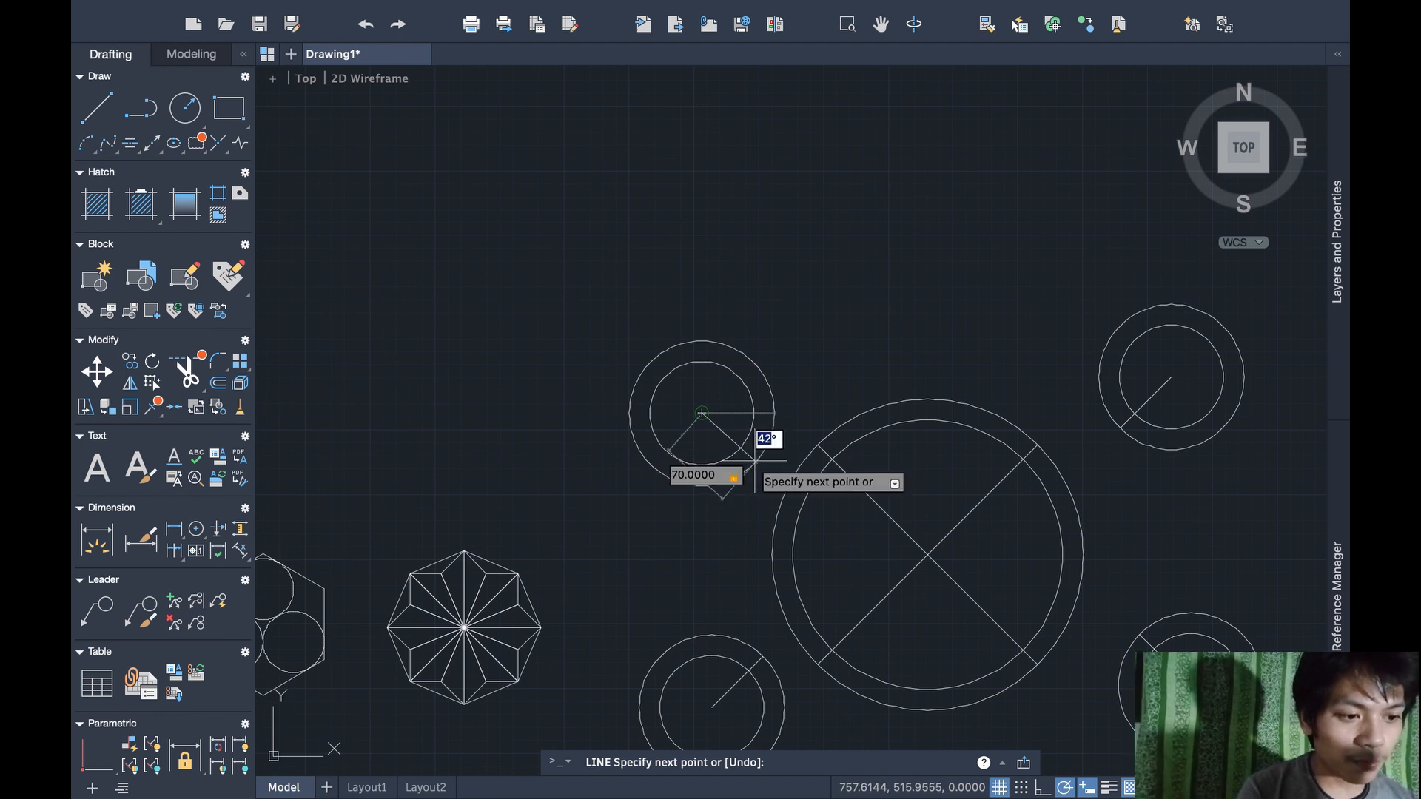
{"action": "key", "text": "Return"}
{"action": "key", "text": "Return"}
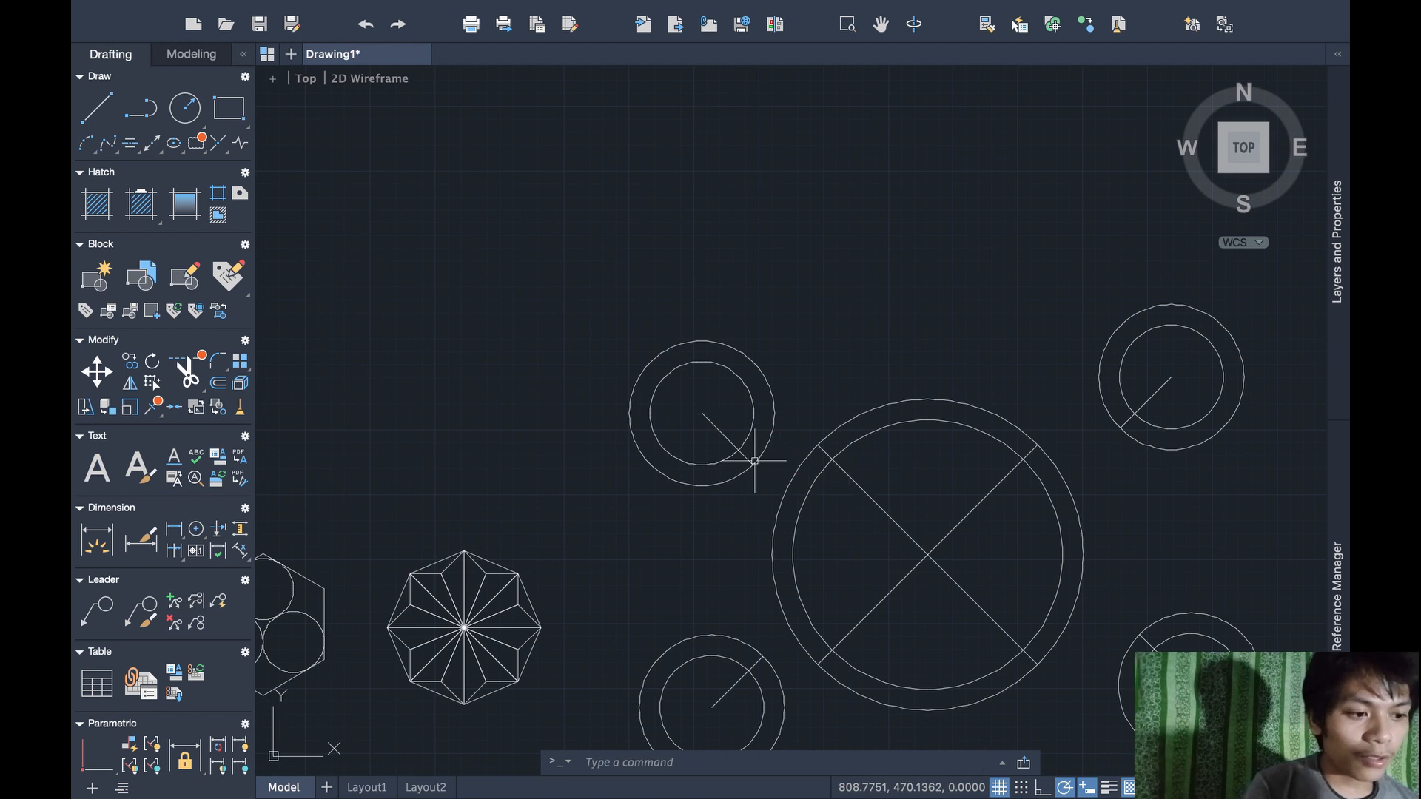
Move the upper-right circle pair and its radius line by the line's outer end to where the diagonal meets the large inner circle
{"action": "scroll", "coordinate": [754, 460], "scroll_direction": "down", "scroll_amount": 3}
{"action": "scroll", "coordinate": [754, 460], "scroll_direction": "right", "scroll_amount": 4}
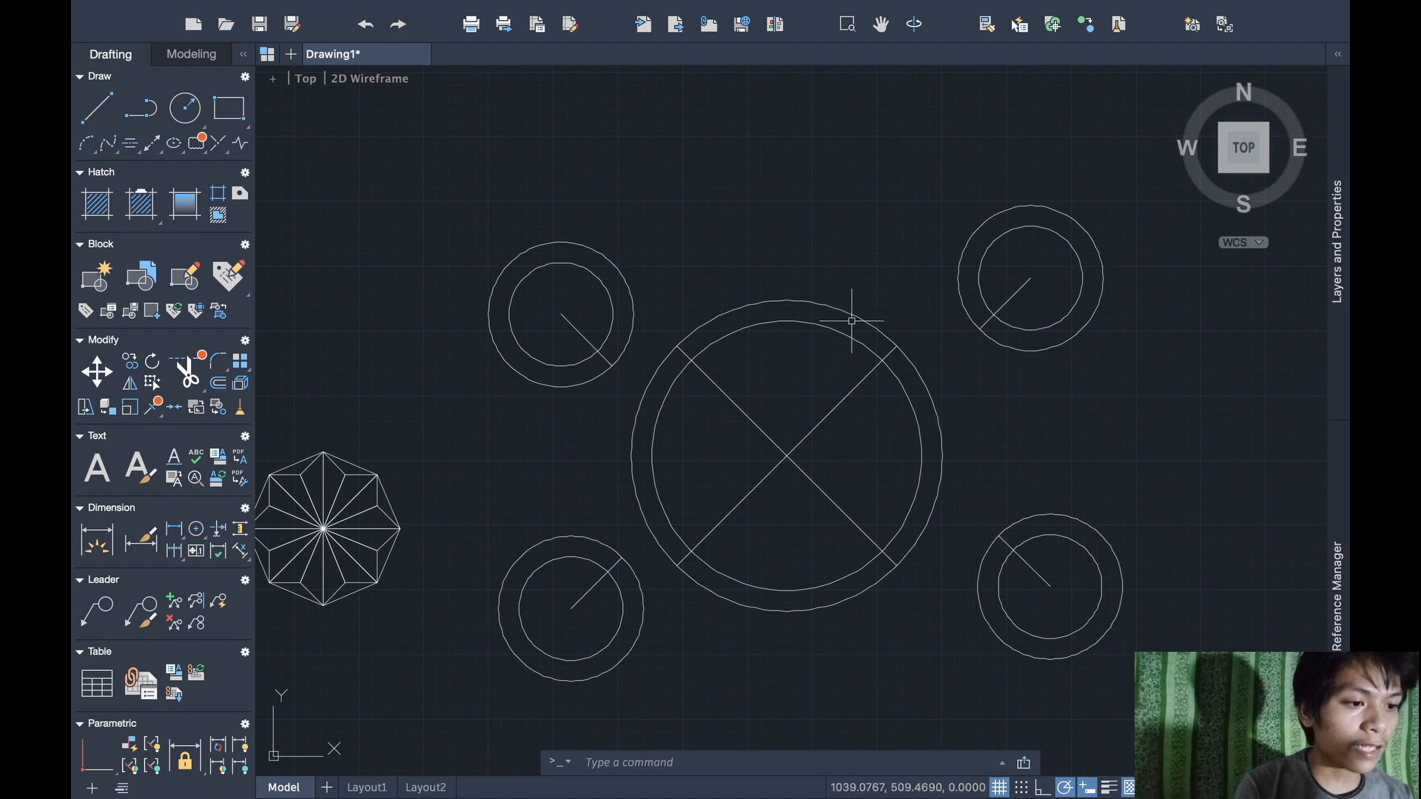
{"action": "left_click", "coordinate": [945, 130]}
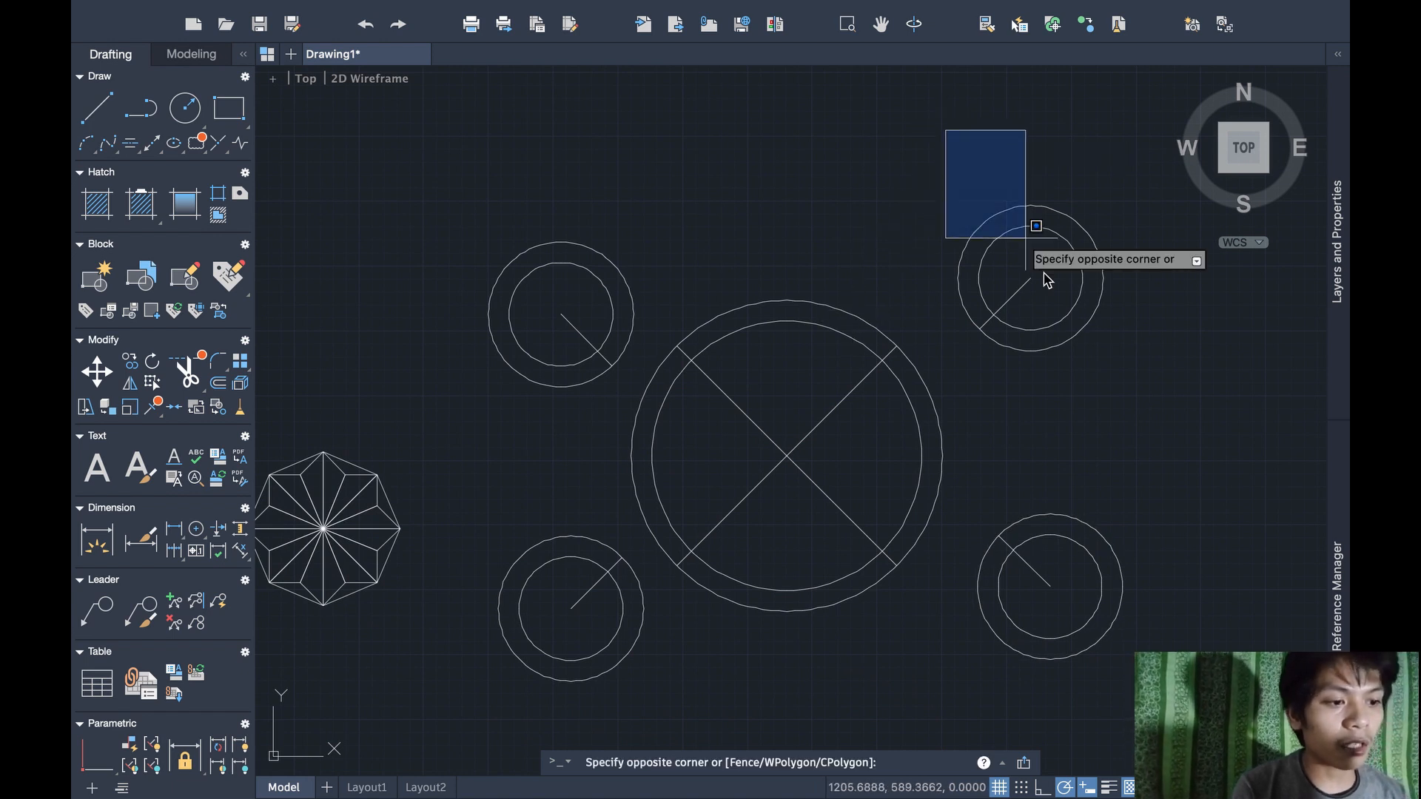
{"action": "left_click", "coordinate": [1129, 363]}
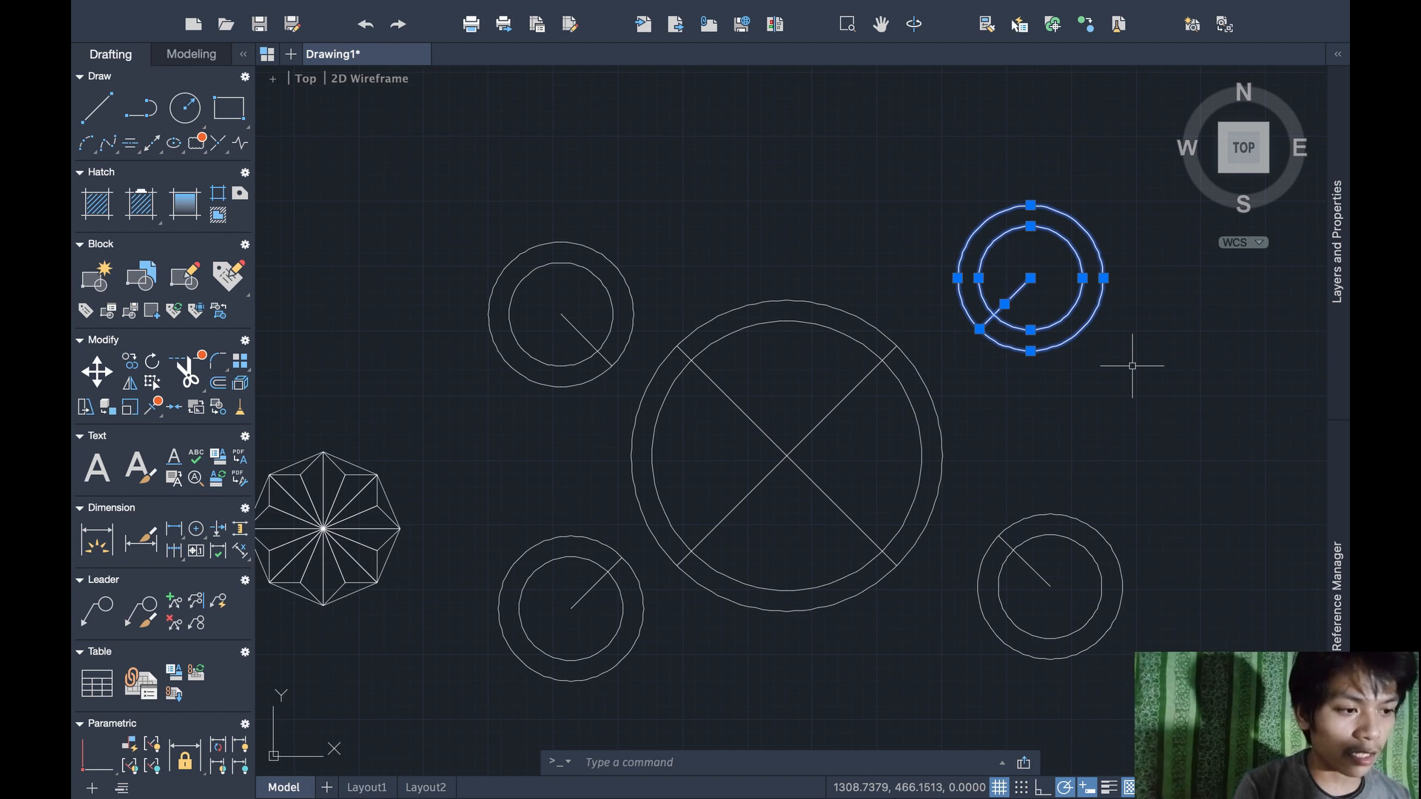
{"action": "type", "text": "mobe"}
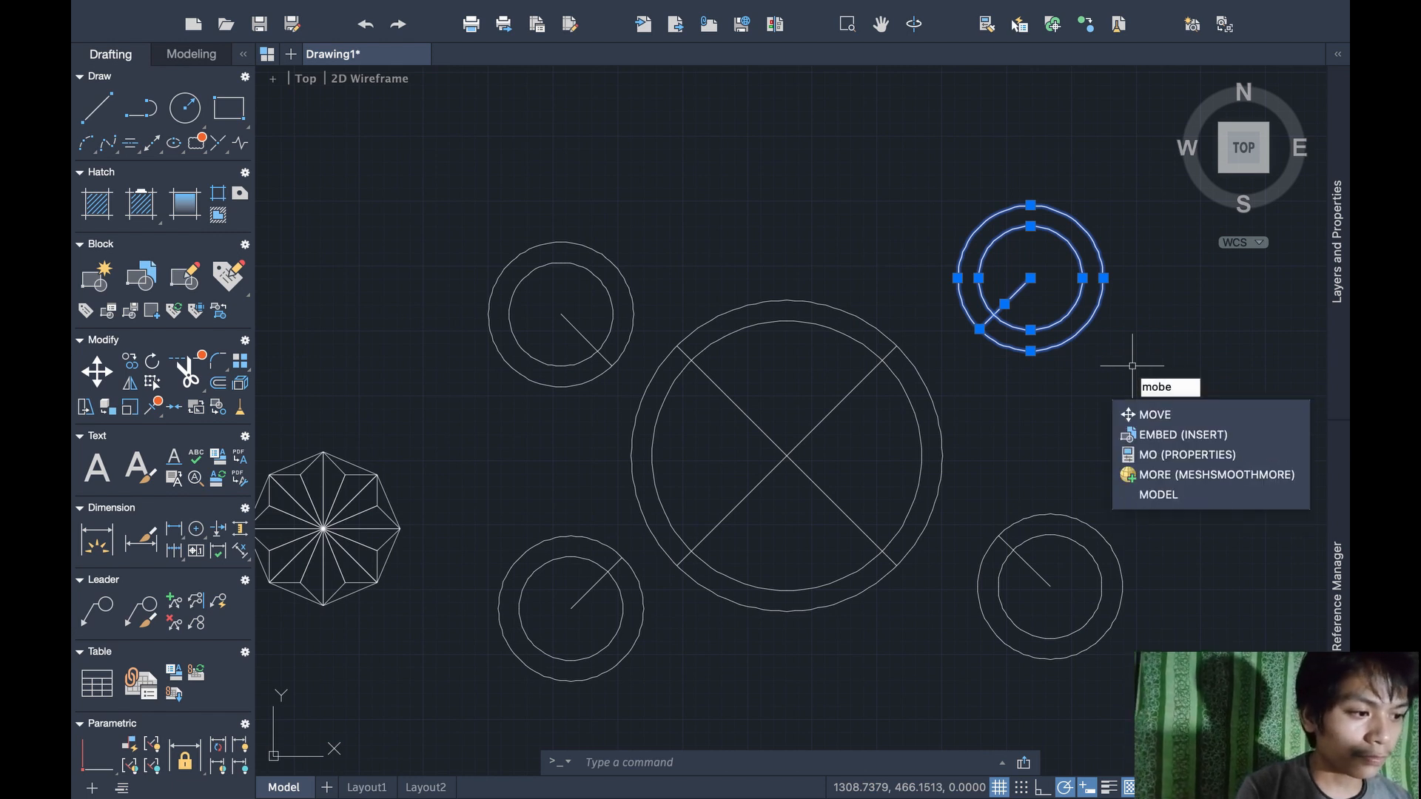
{"action": "key", "text": "Return"}
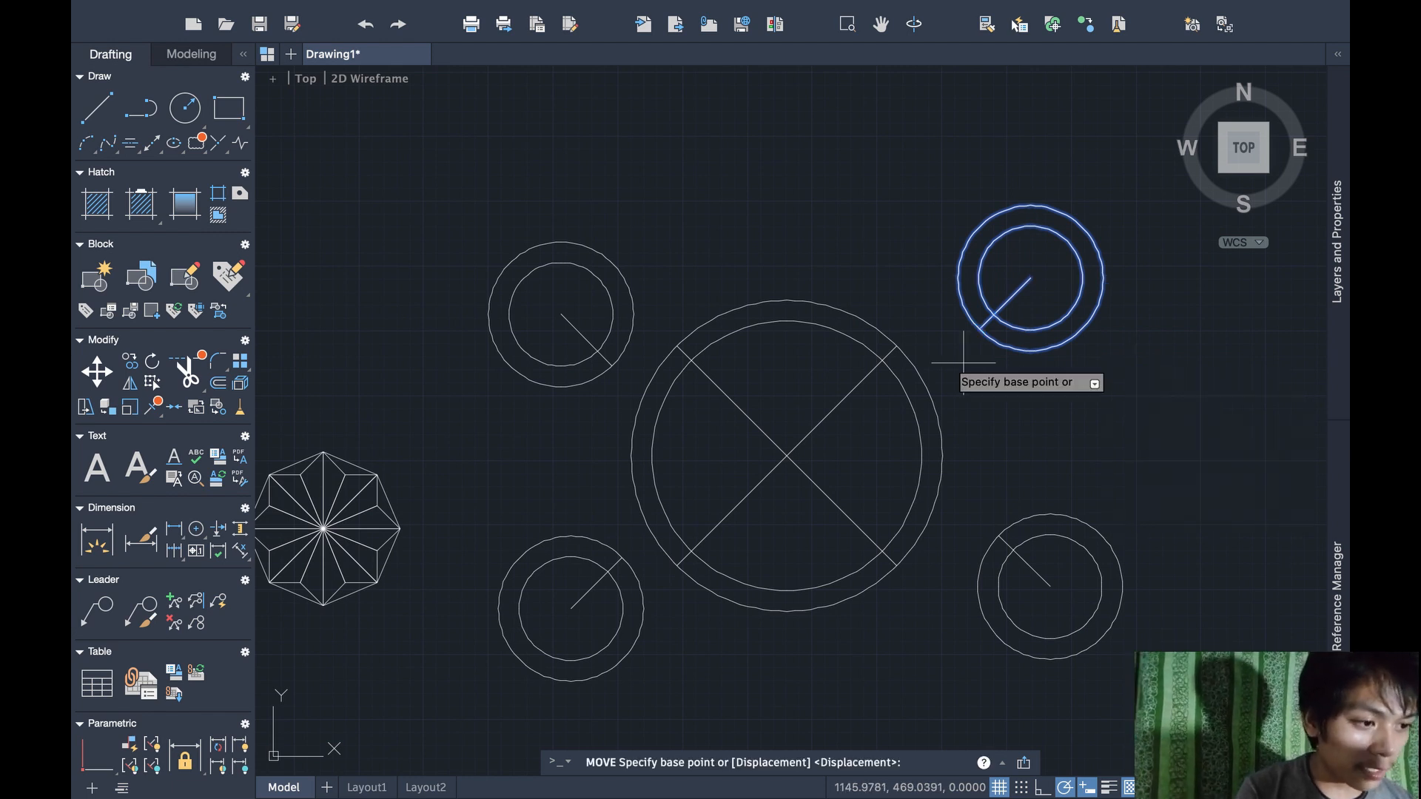
{"action": "left_click", "coordinate": [978, 329]}
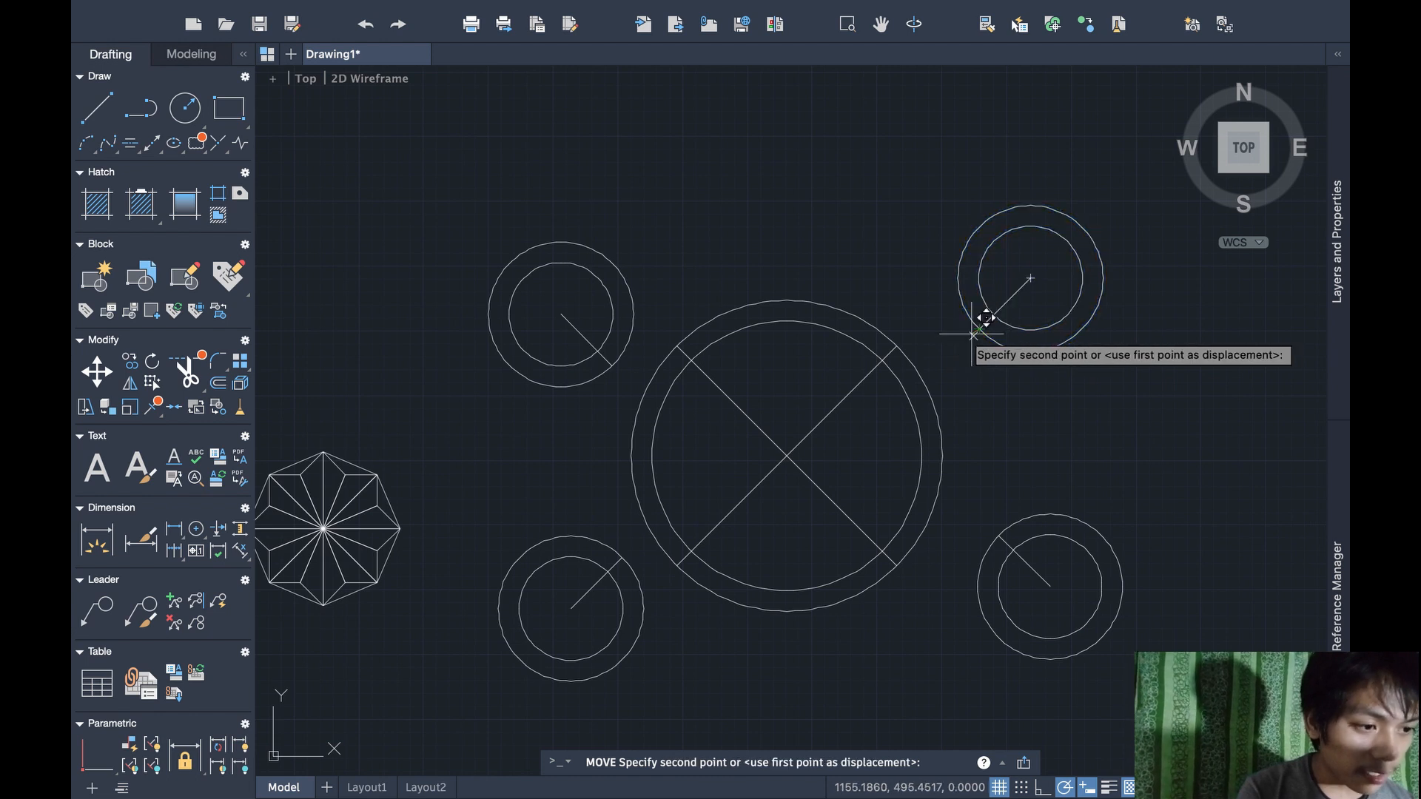
{"action": "scroll", "coordinate": [936, 318], "scroll_direction": "up", "scroll_amount": 4}
{"action": "scroll", "coordinate": [931, 326], "scroll_direction": "up", "scroll_amount": 3}
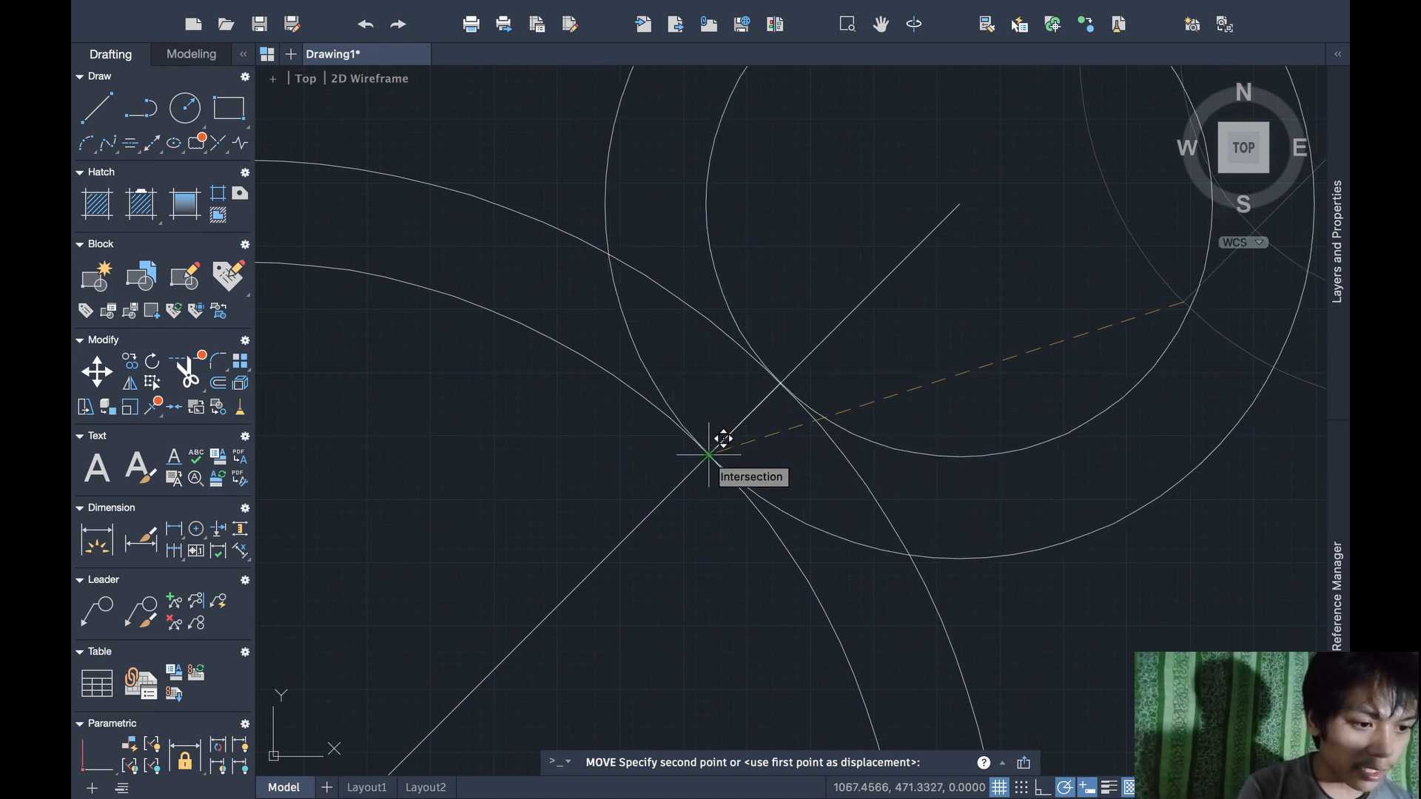
{"action": "left_click", "coordinate": [709, 454]}
Move the lower-right circle pair and its line from the line's outer end to the diagonal's intersection with the large inner circle
{"action": "scroll", "coordinate": [709, 466], "scroll_direction": "down", "scroll_amount": 8}
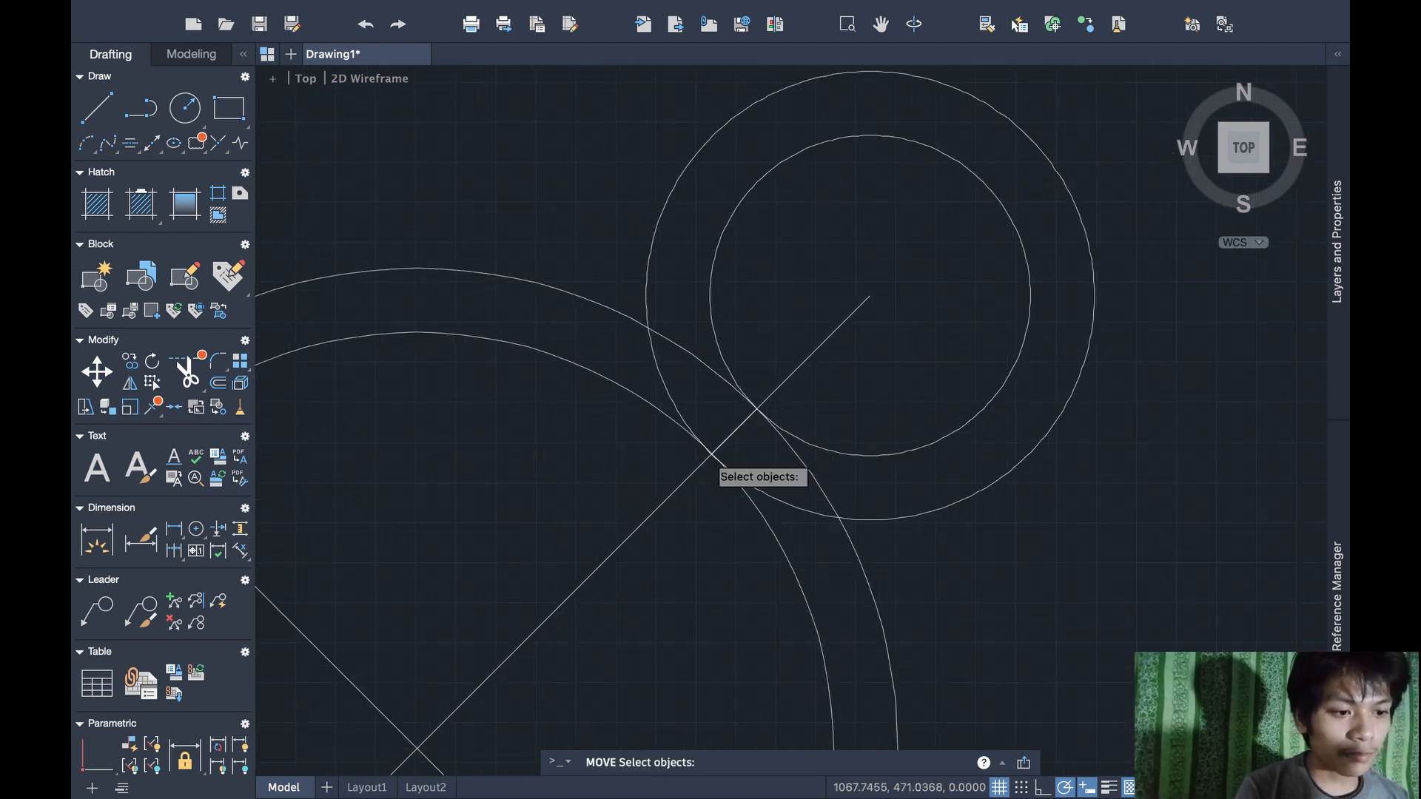
{"action": "scroll", "coordinate": [710, 456], "scroll_direction": "down", "scroll_amount": 1}
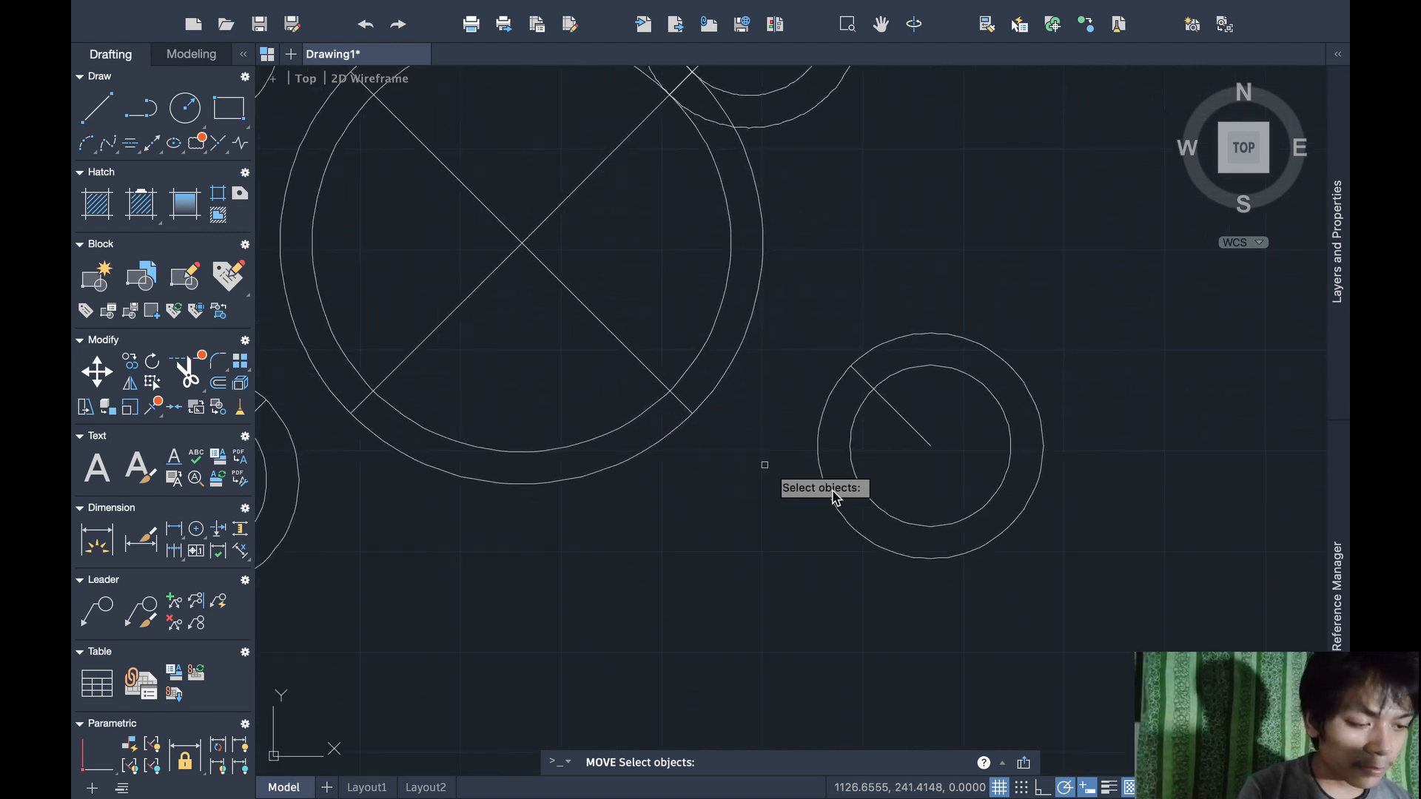
{"action": "left_click", "coordinate": [1011, 580]}
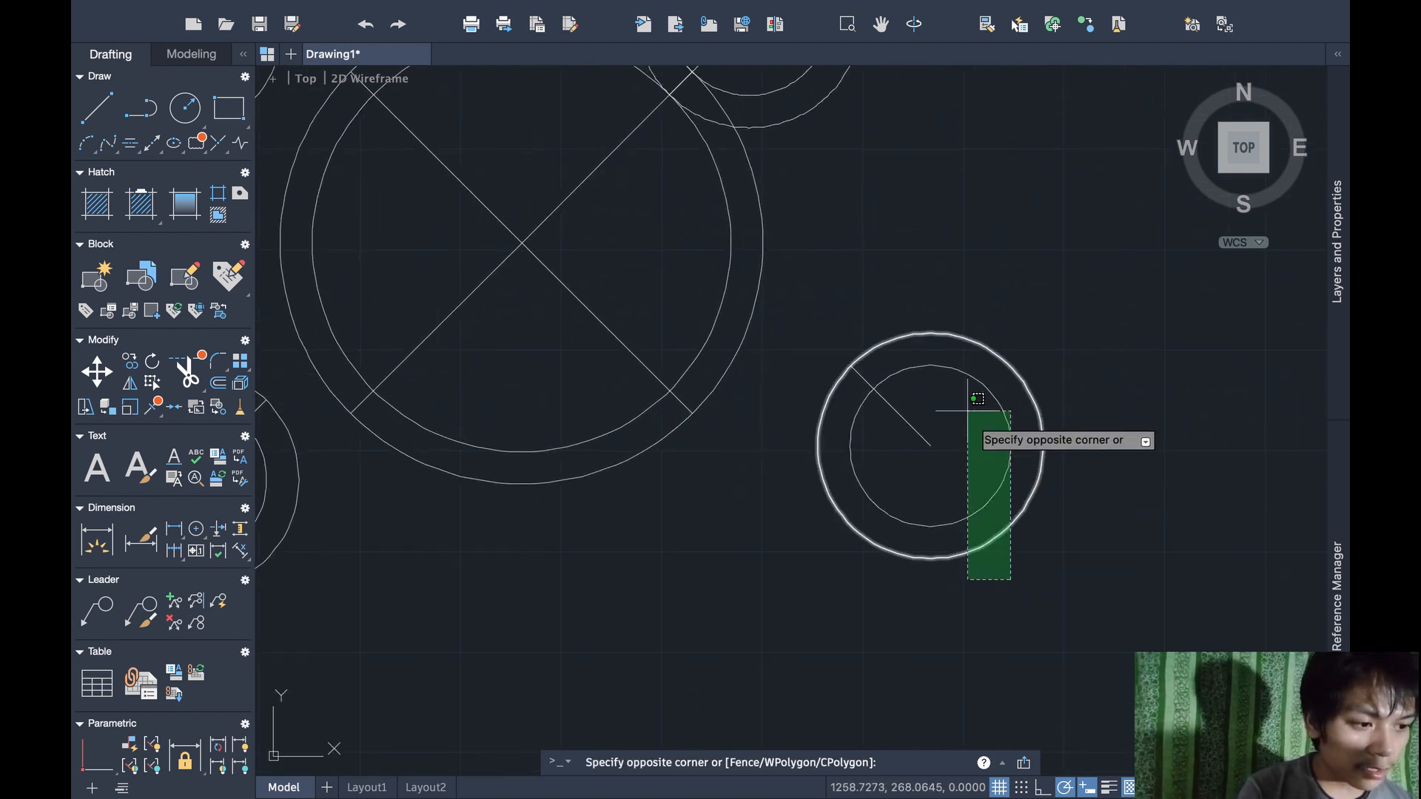
{"action": "left_click", "coordinate": [847, 321]}
{"action": "type", "text": "move"}
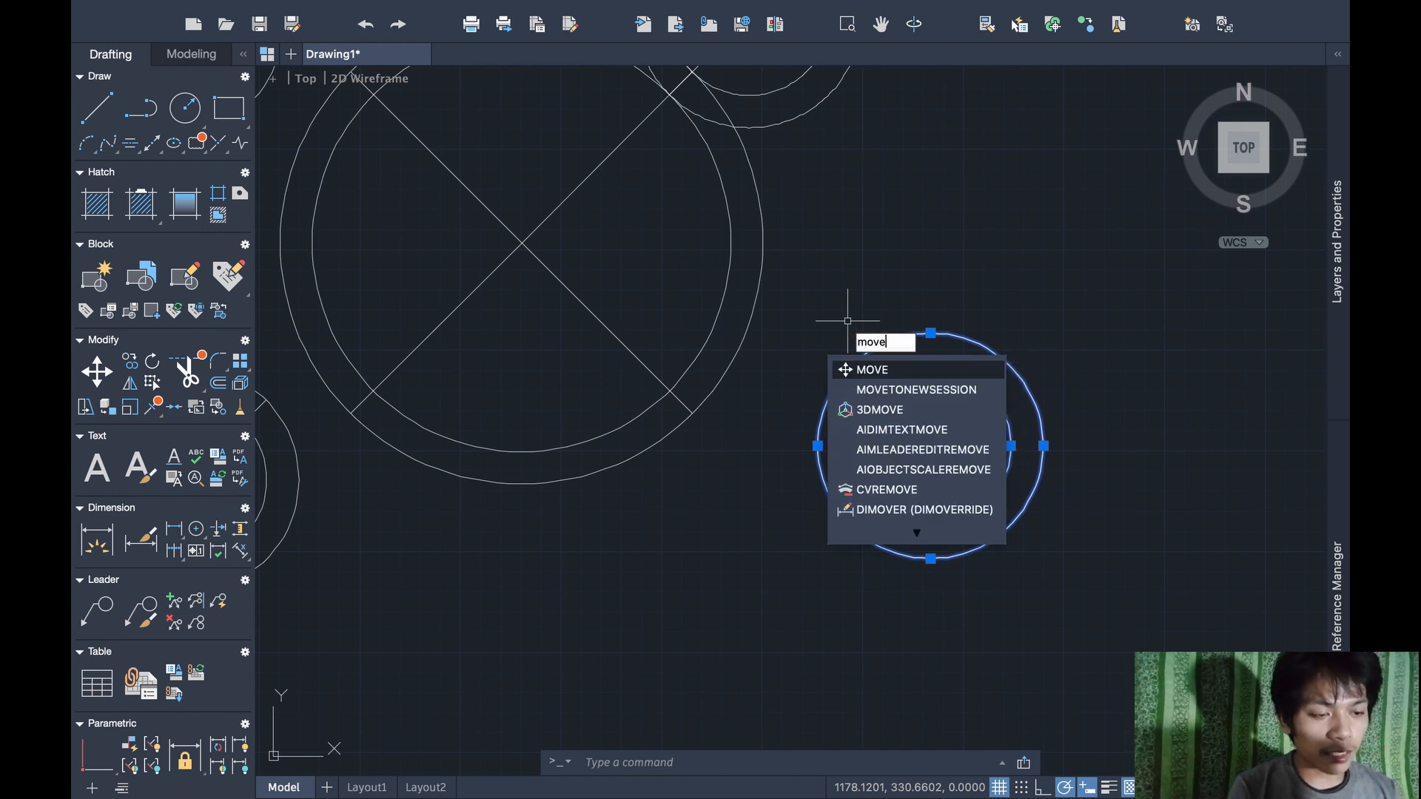
{"action": "key", "text": "Return"}
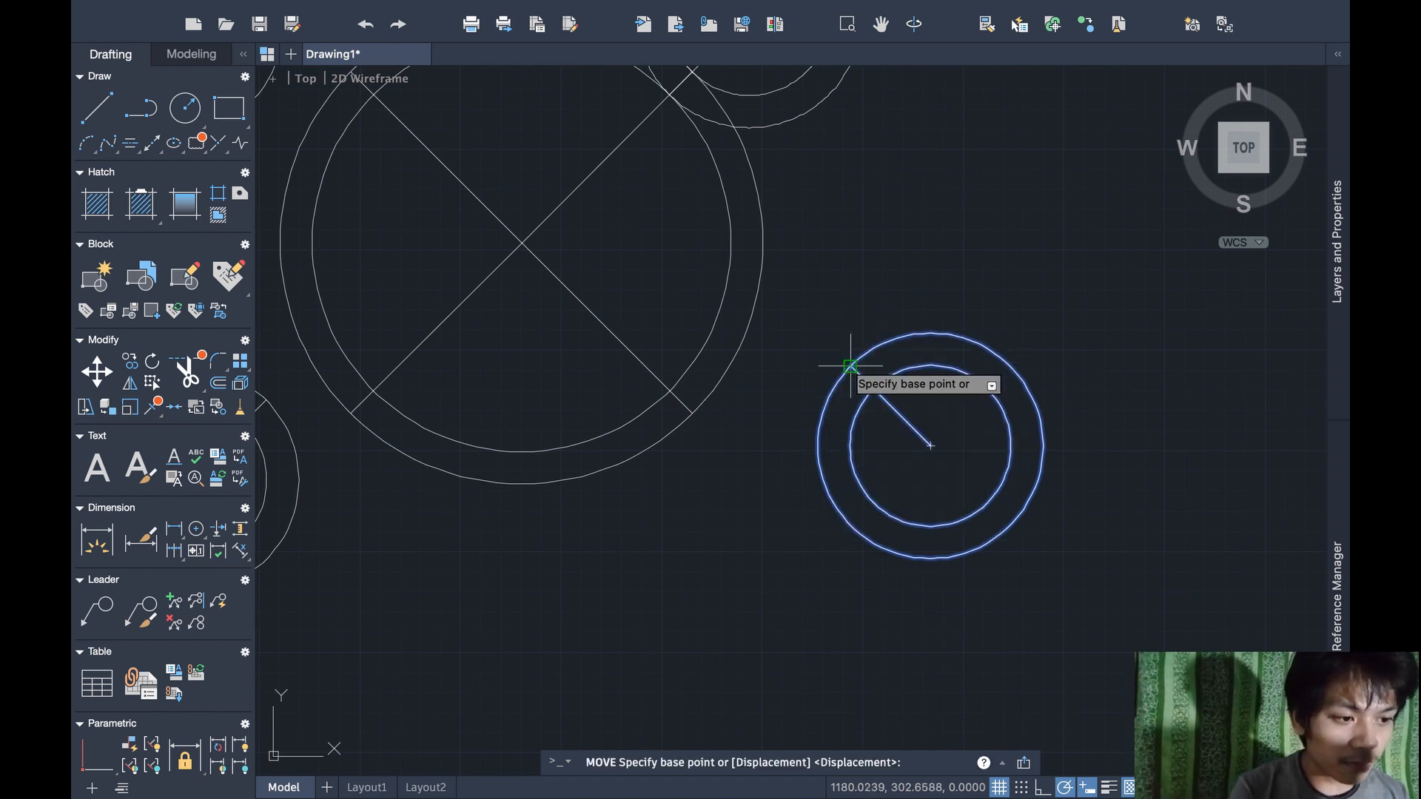
{"action": "left_click", "coordinate": [850, 365]}
{"action": "scroll", "coordinate": [637, 415], "scroll_direction": "up", "scroll_amount": 3}
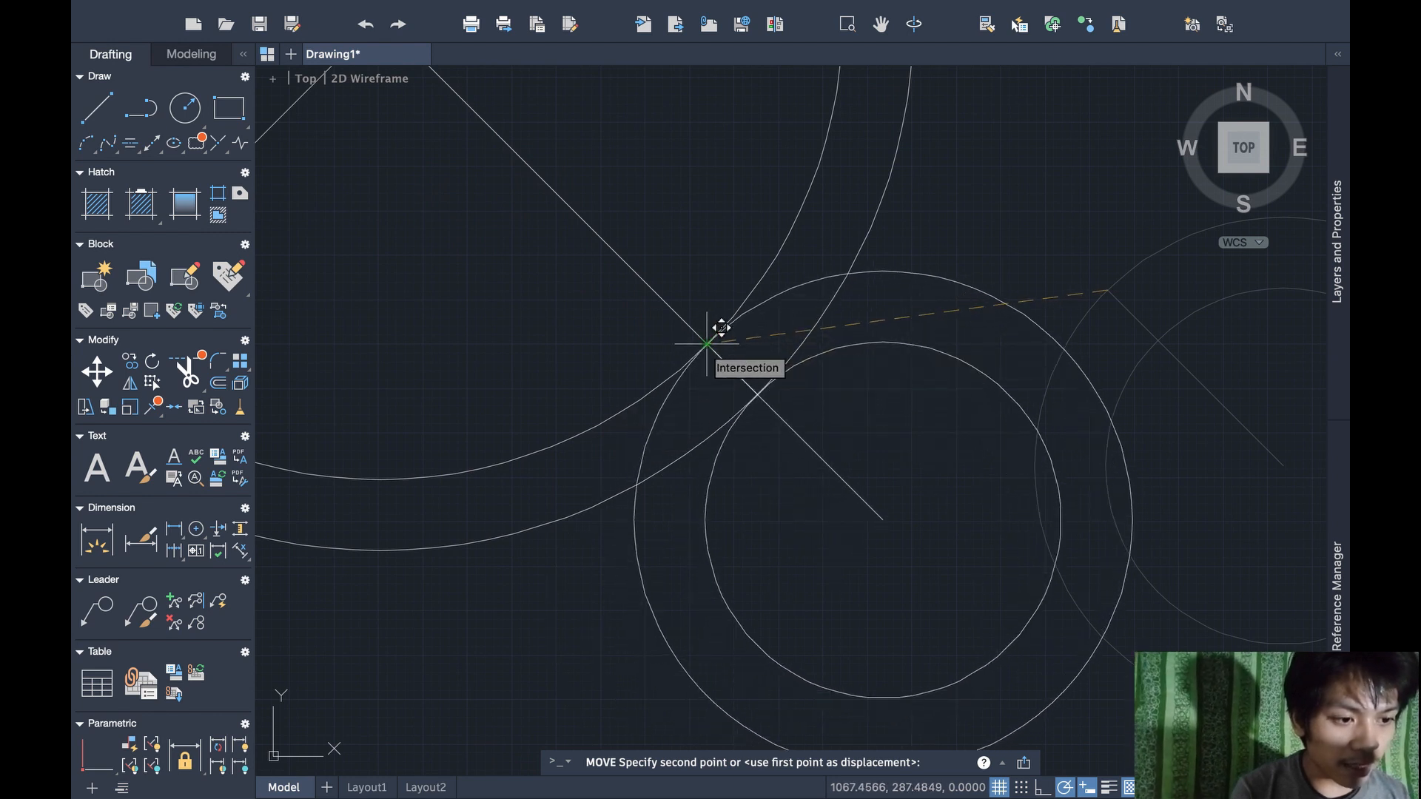
{"action": "left_click", "coordinate": [707, 344]}
Move the lower-left circle pair and its line from the line's outer end to the diagonal's intersection with the large inner circle
{"action": "scroll", "coordinate": [570, 335], "scroll_direction": "left", "scroll_amount": 13}
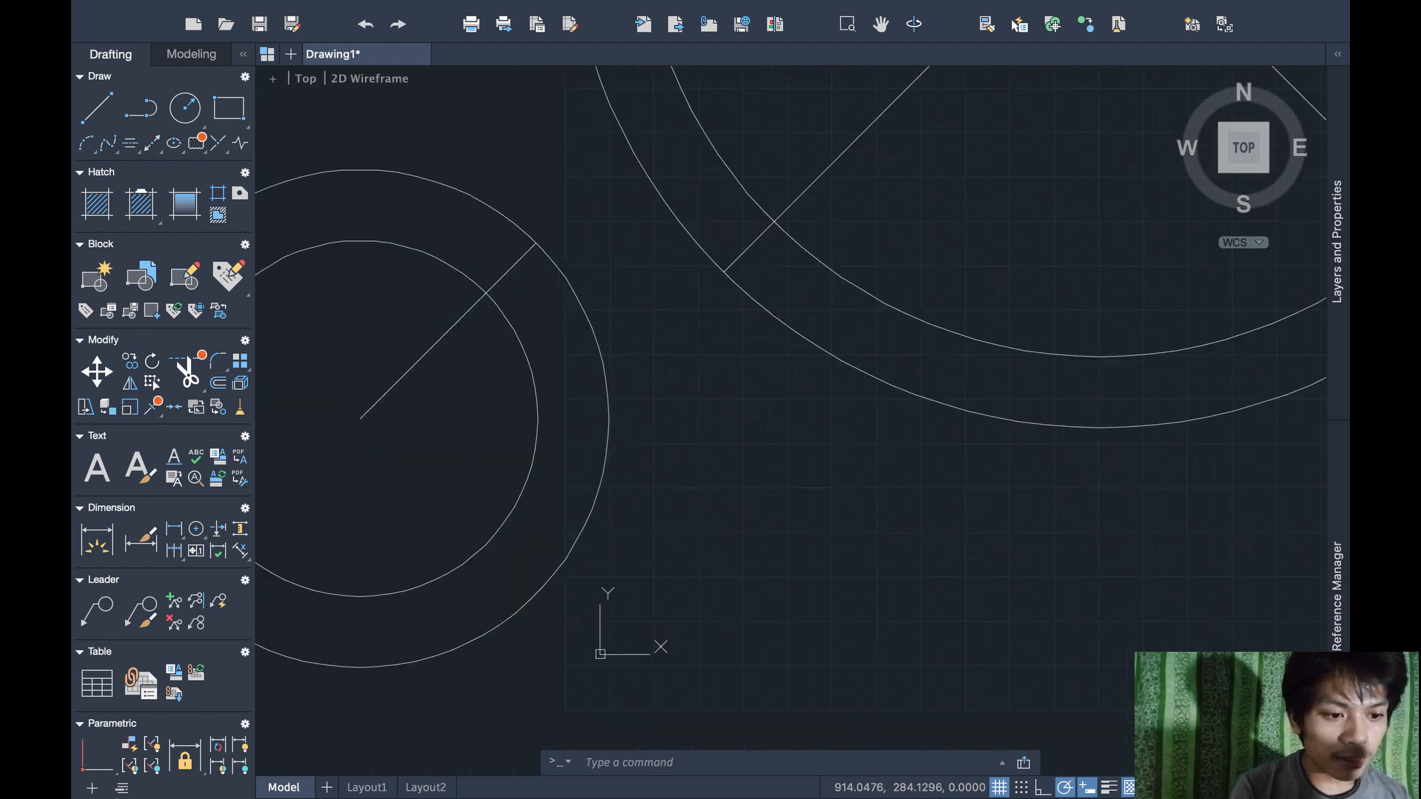
{"action": "scroll", "coordinate": [570, 335], "scroll_direction": "up", "scroll_amount": 2}
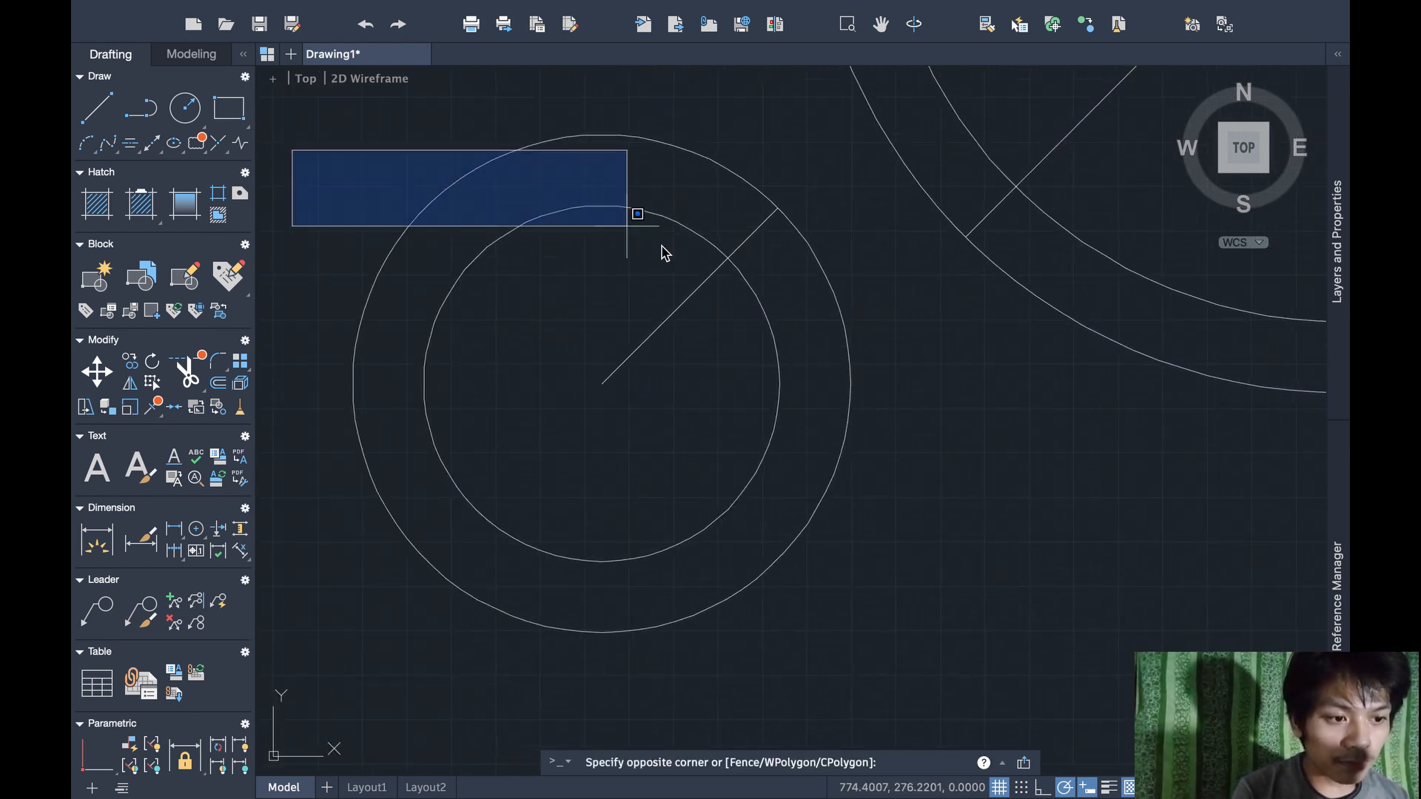
{"action": "left_click", "coordinate": [894, 647]}
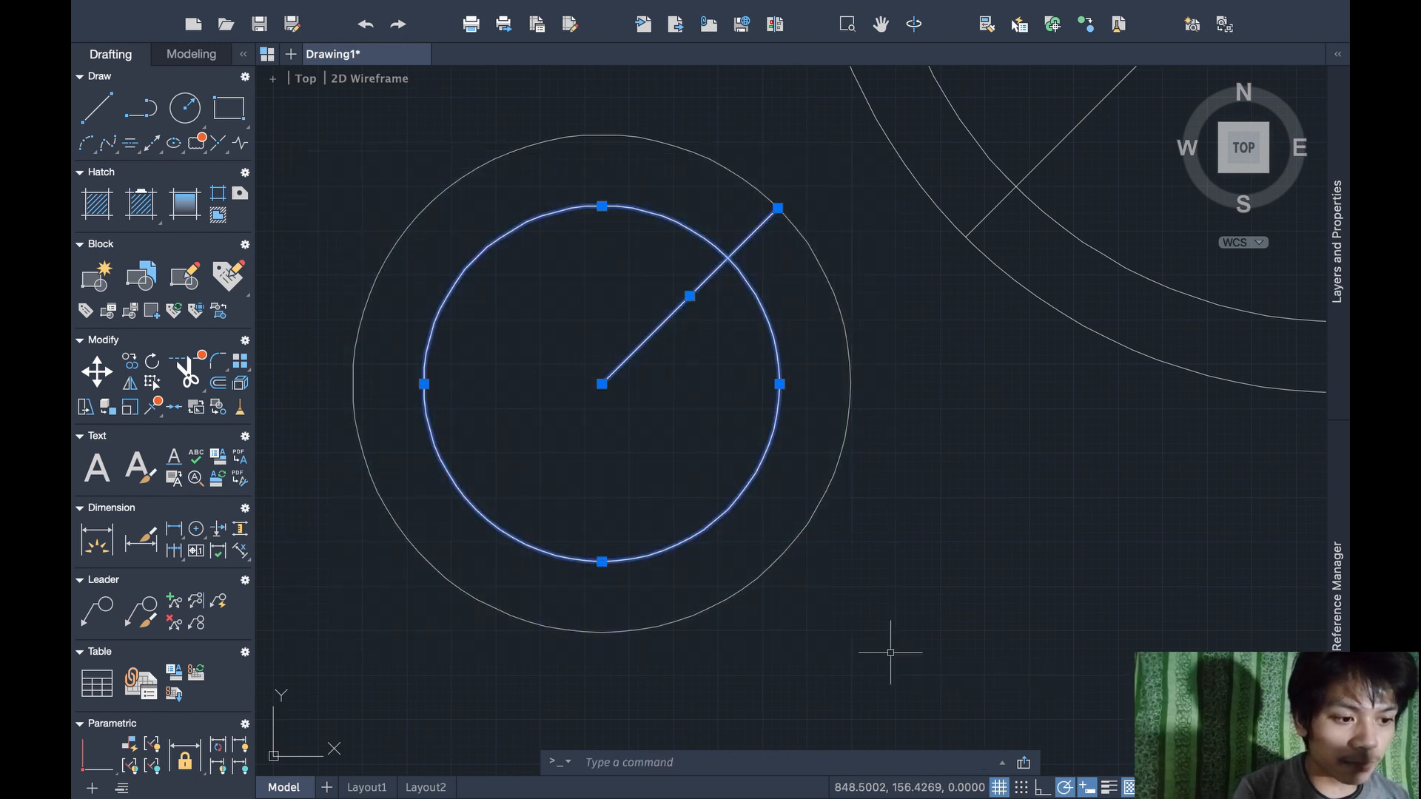
{"action": "left_click", "coordinate": [955, 665]}
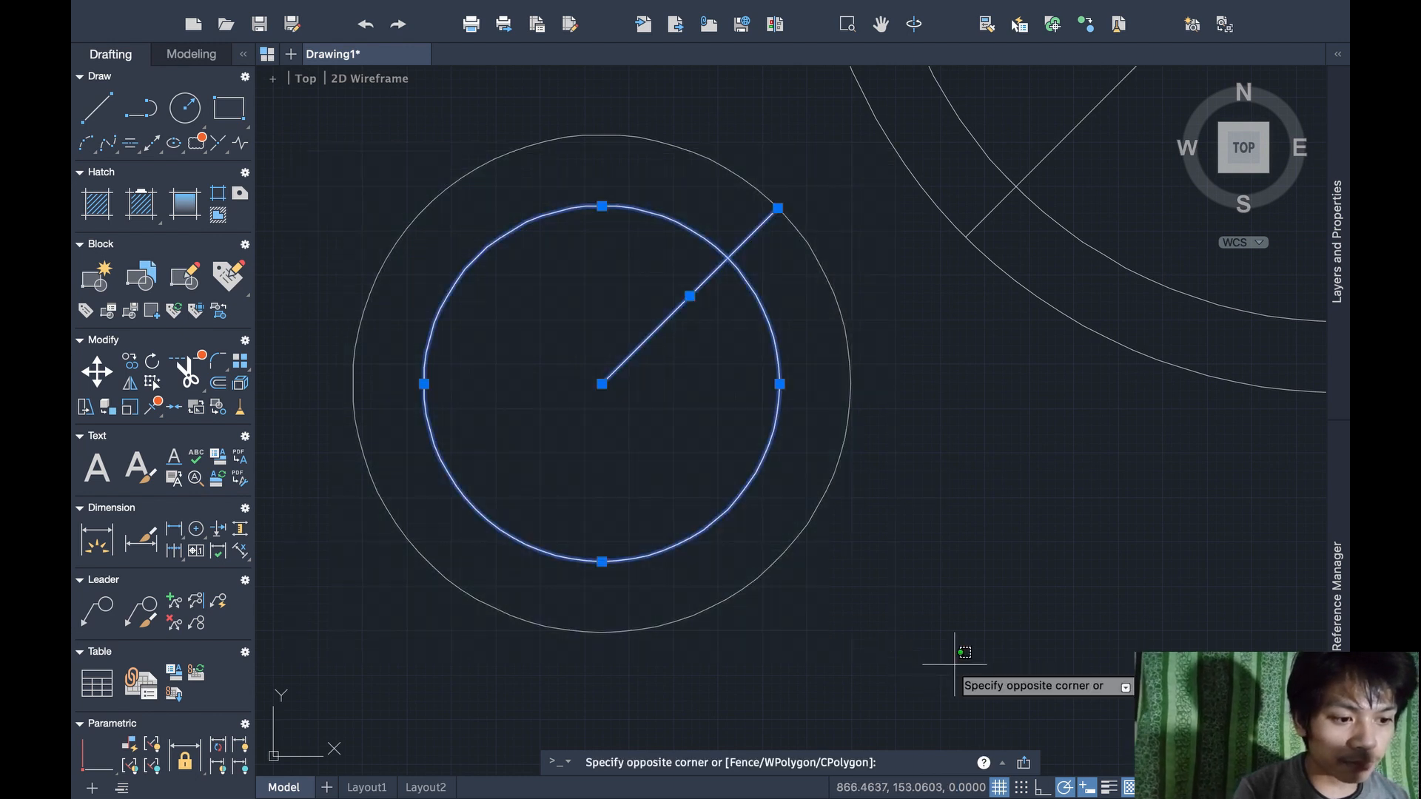
{"action": "left_click", "coordinate": [465, 549]}
{"action": "type", "text": "mov"}
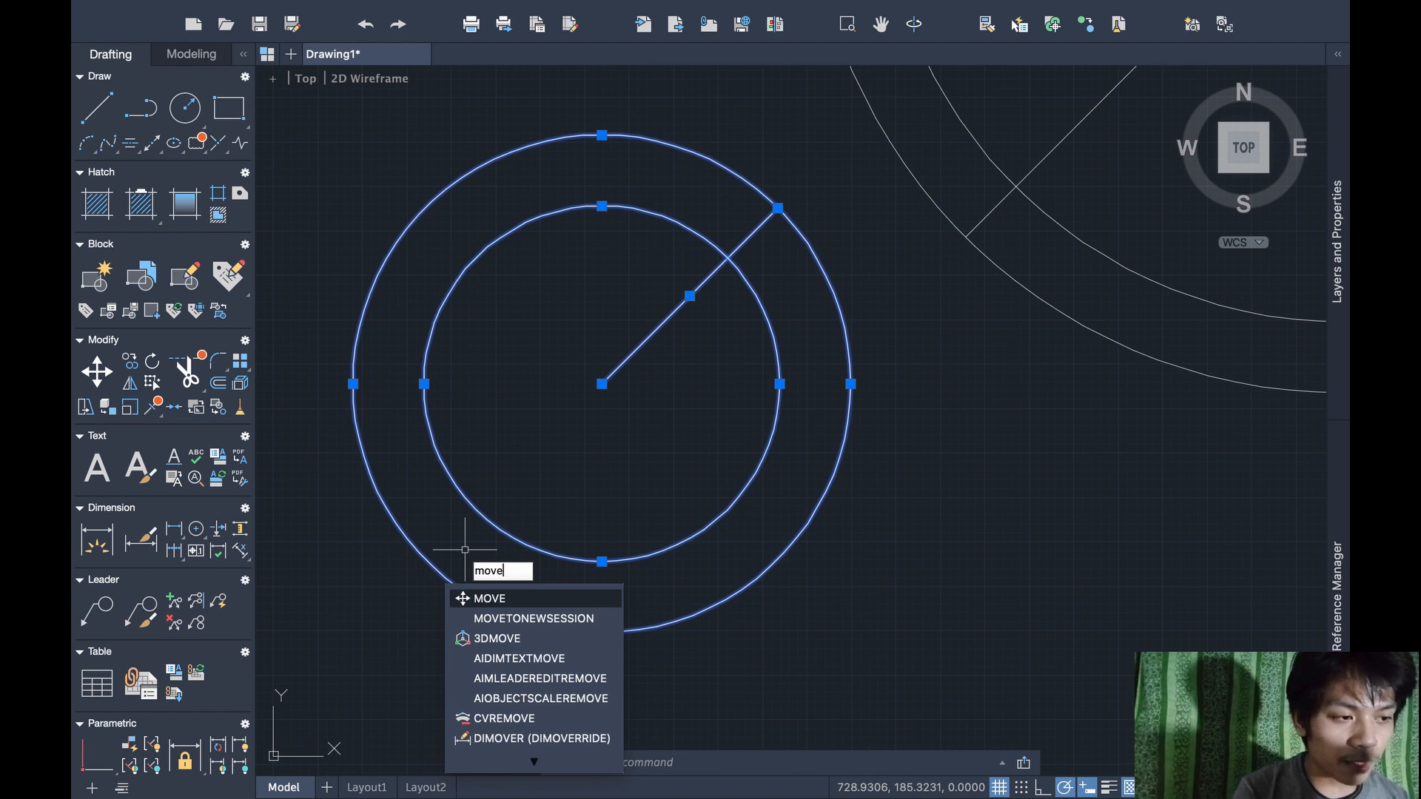
{"action": "type", "text": "e"}
{"action": "key", "text": "Return"}
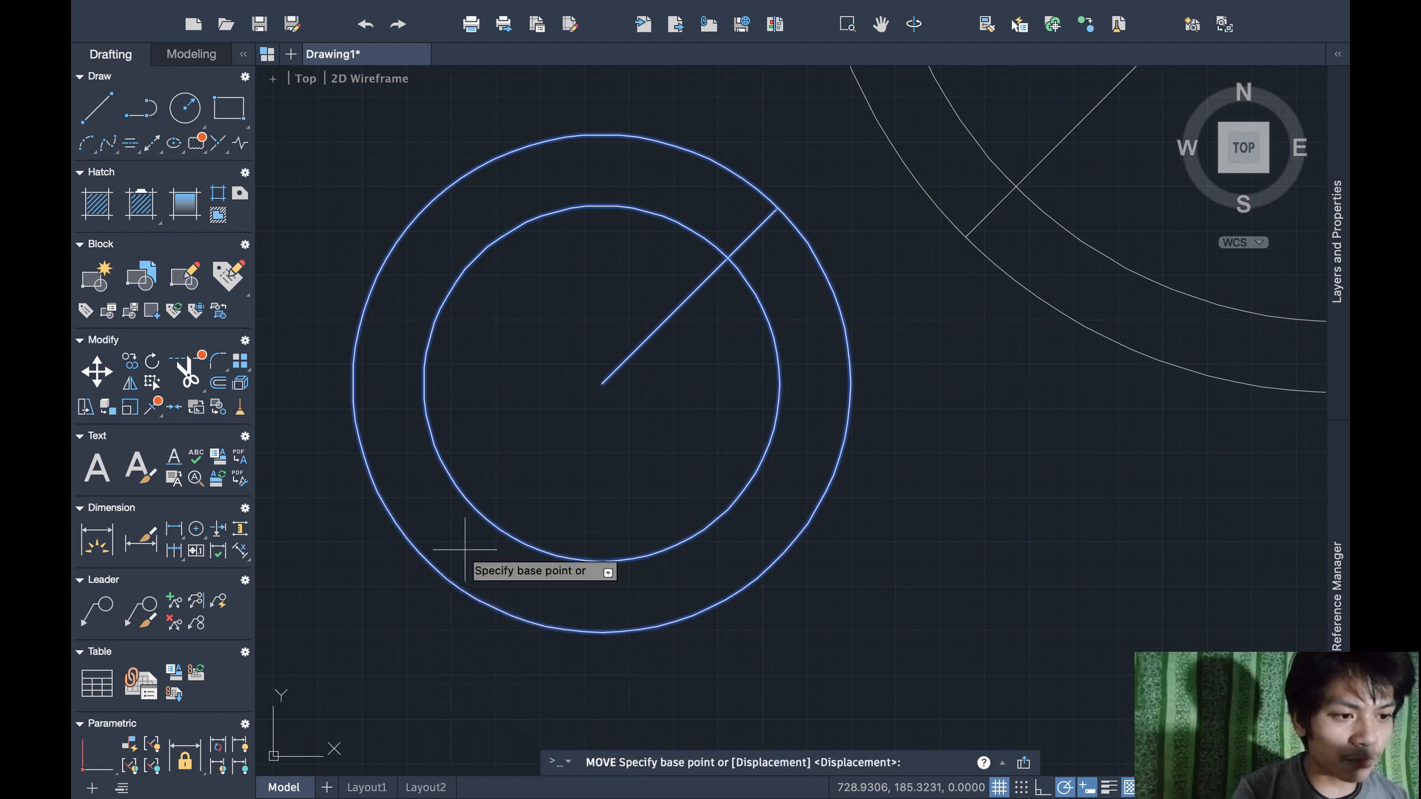
{"action": "left_click", "coordinate": [777, 208]}
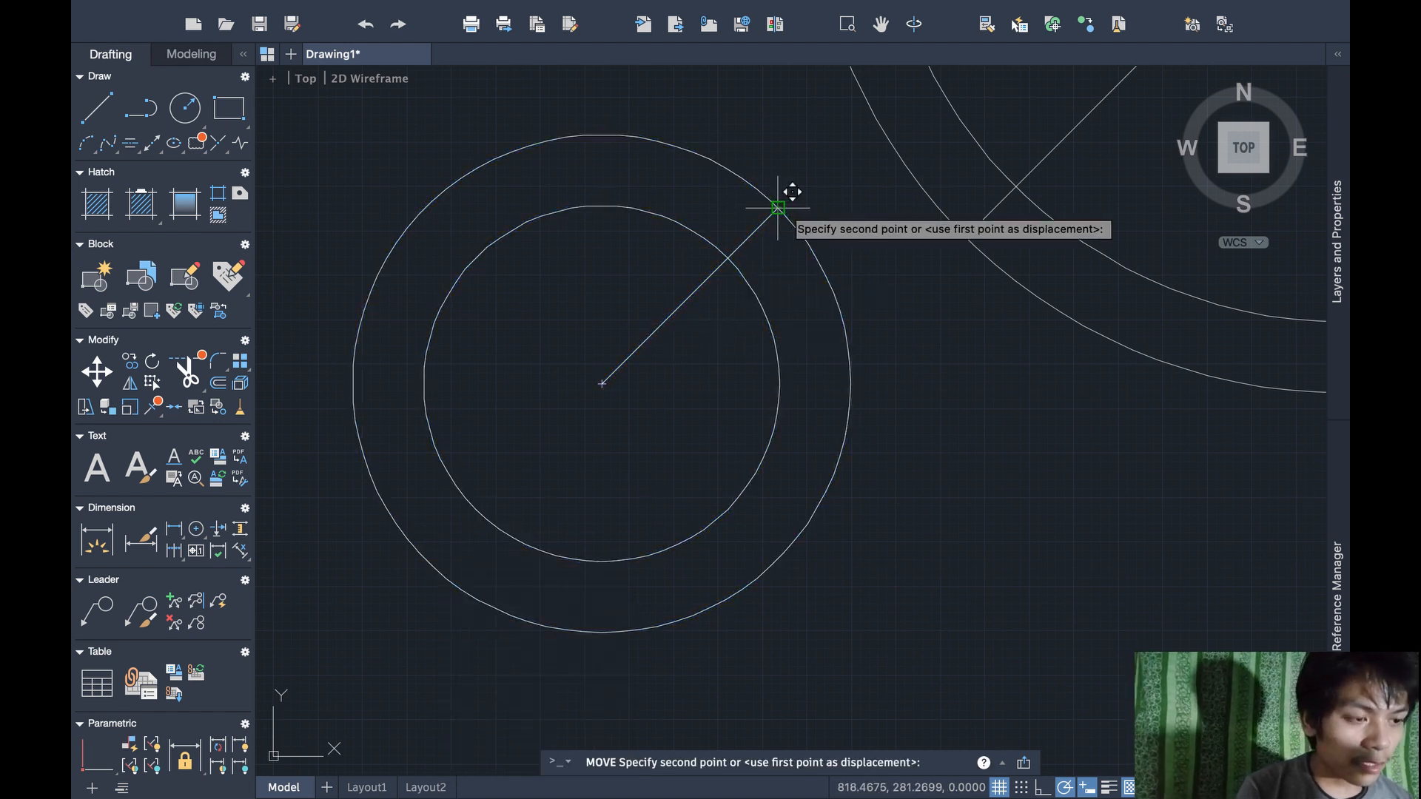
{"action": "left_click", "coordinate": [1015, 186]}
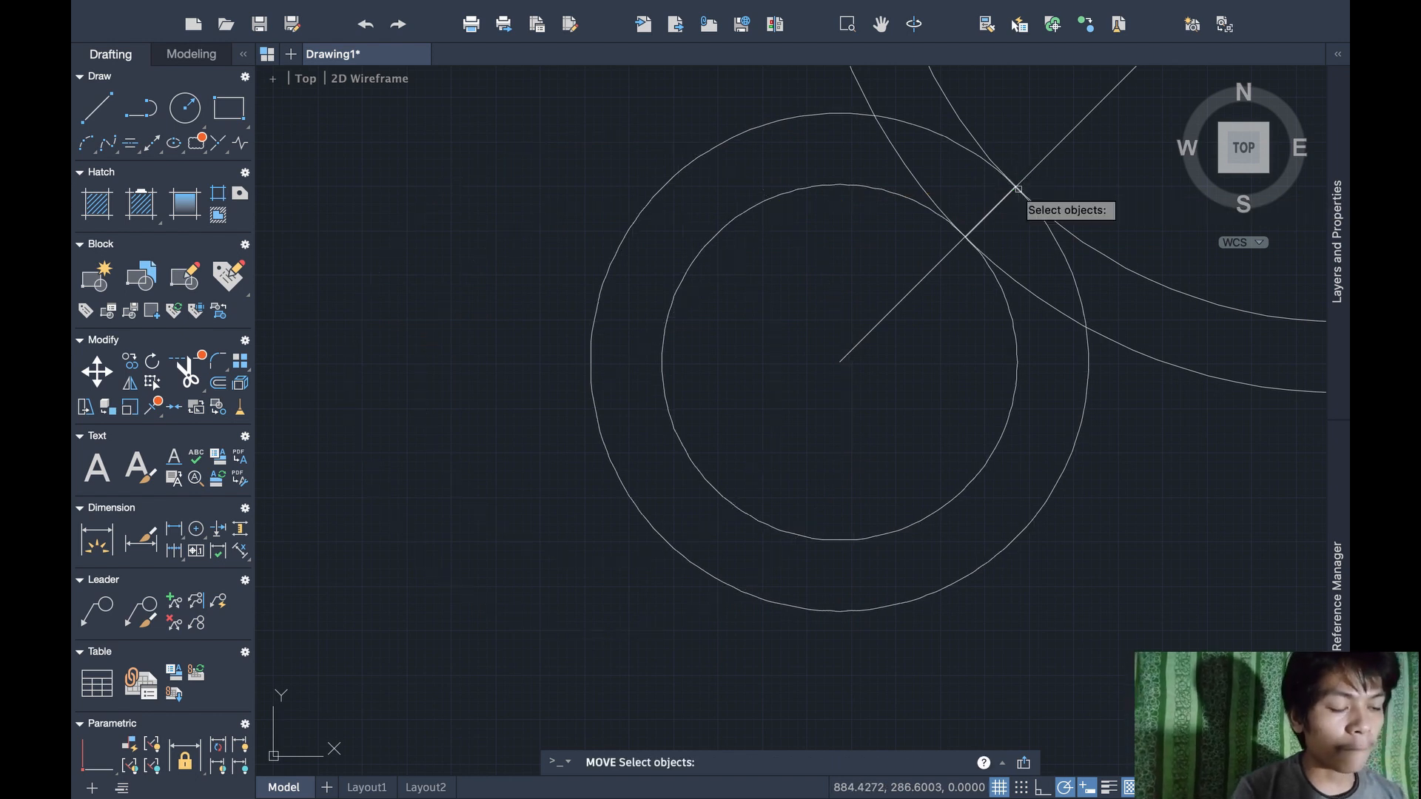
{"action": "scroll", "coordinate": [761, 196], "scroll_direction": "up", "scroll_amount": 6}
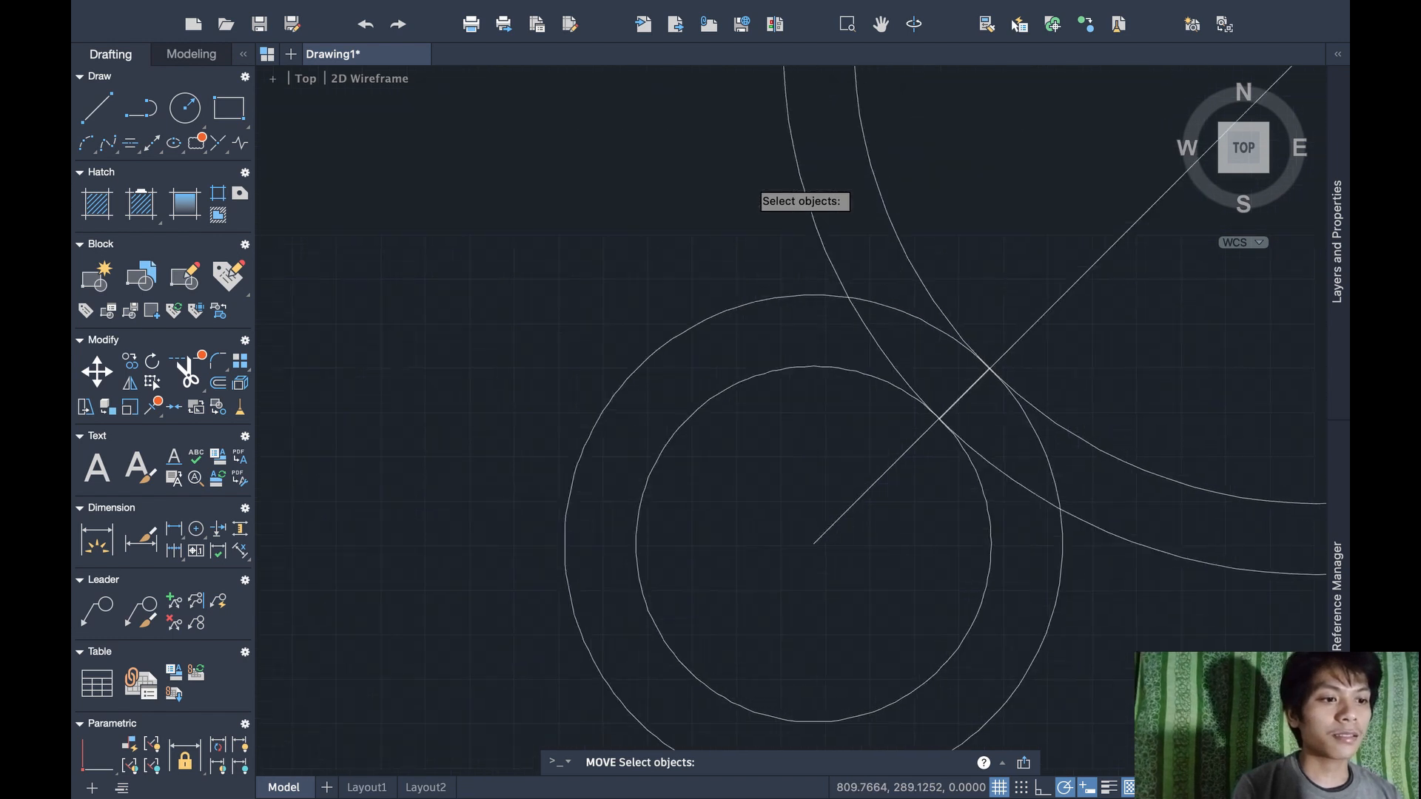
{"action": "key", "text": "Escape"}
Move the upper-left circle pair and its line from the line's outer end to the diagonal's intersection with the large inner circle
{"action": "scroll", "coordinate": [752, 179], "scroll_direction": "down", "scroll_amount": 6}
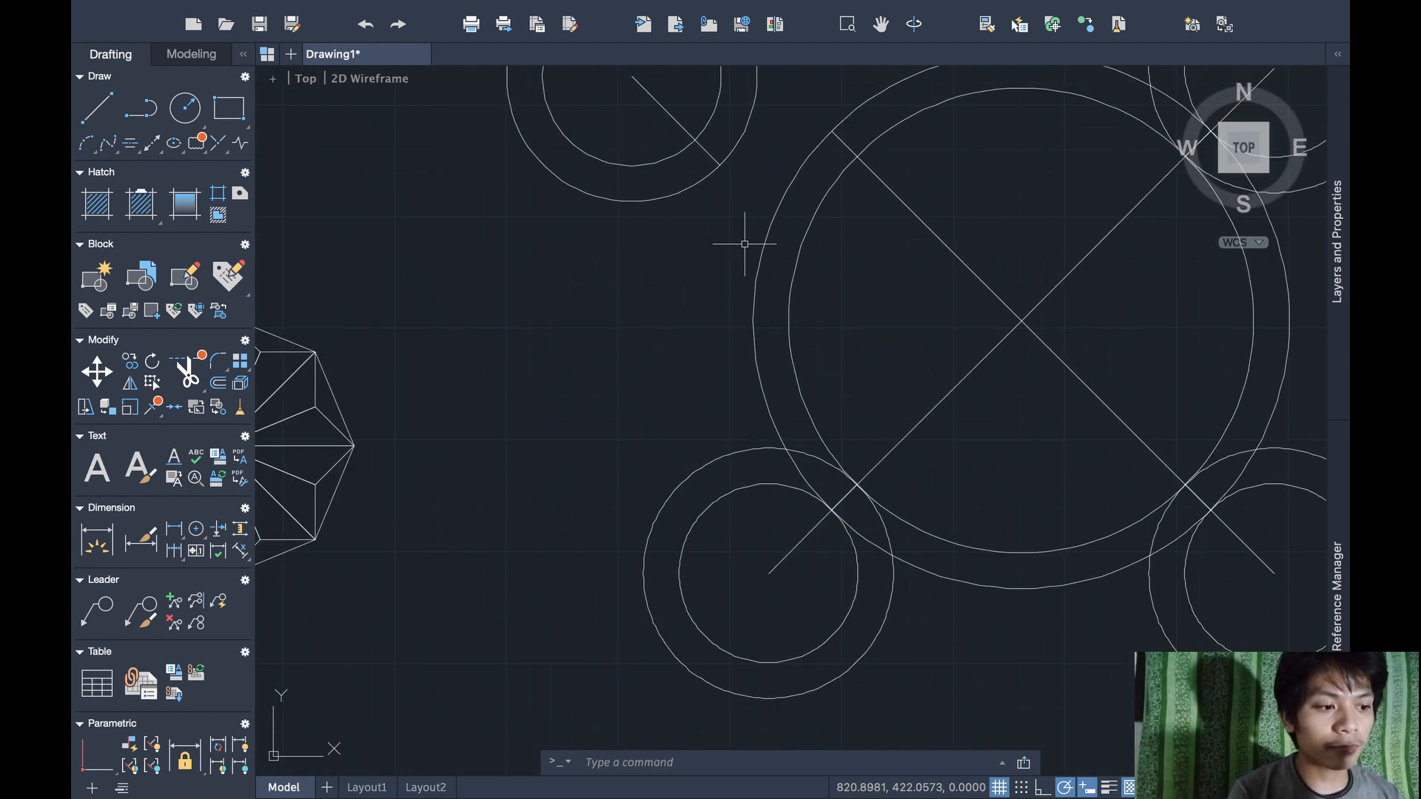
{"action": "left_click", "coordinate": [409, 203]}
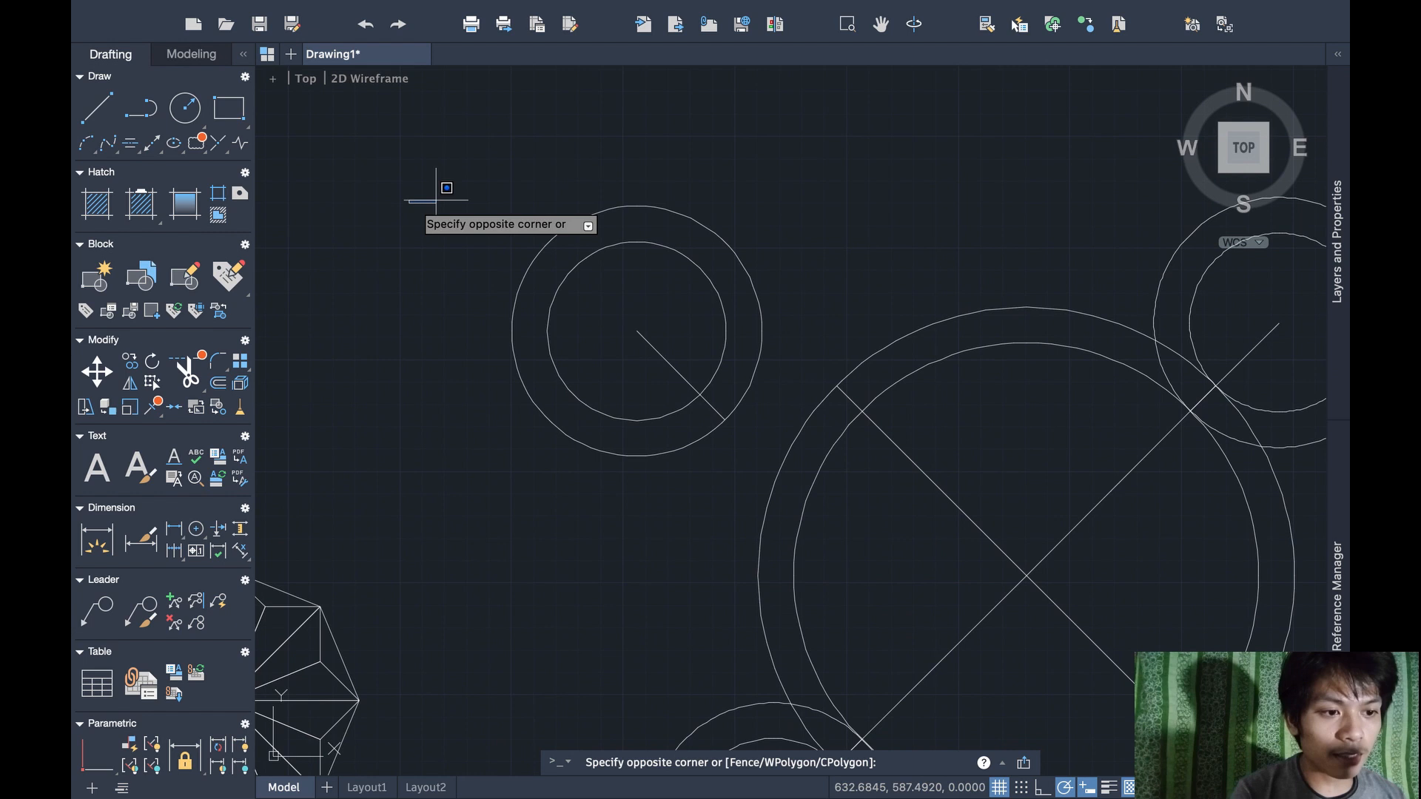
{"action": "left_click", "coordinate": [767, 461]}
{"action": "type", "text": "mo"}
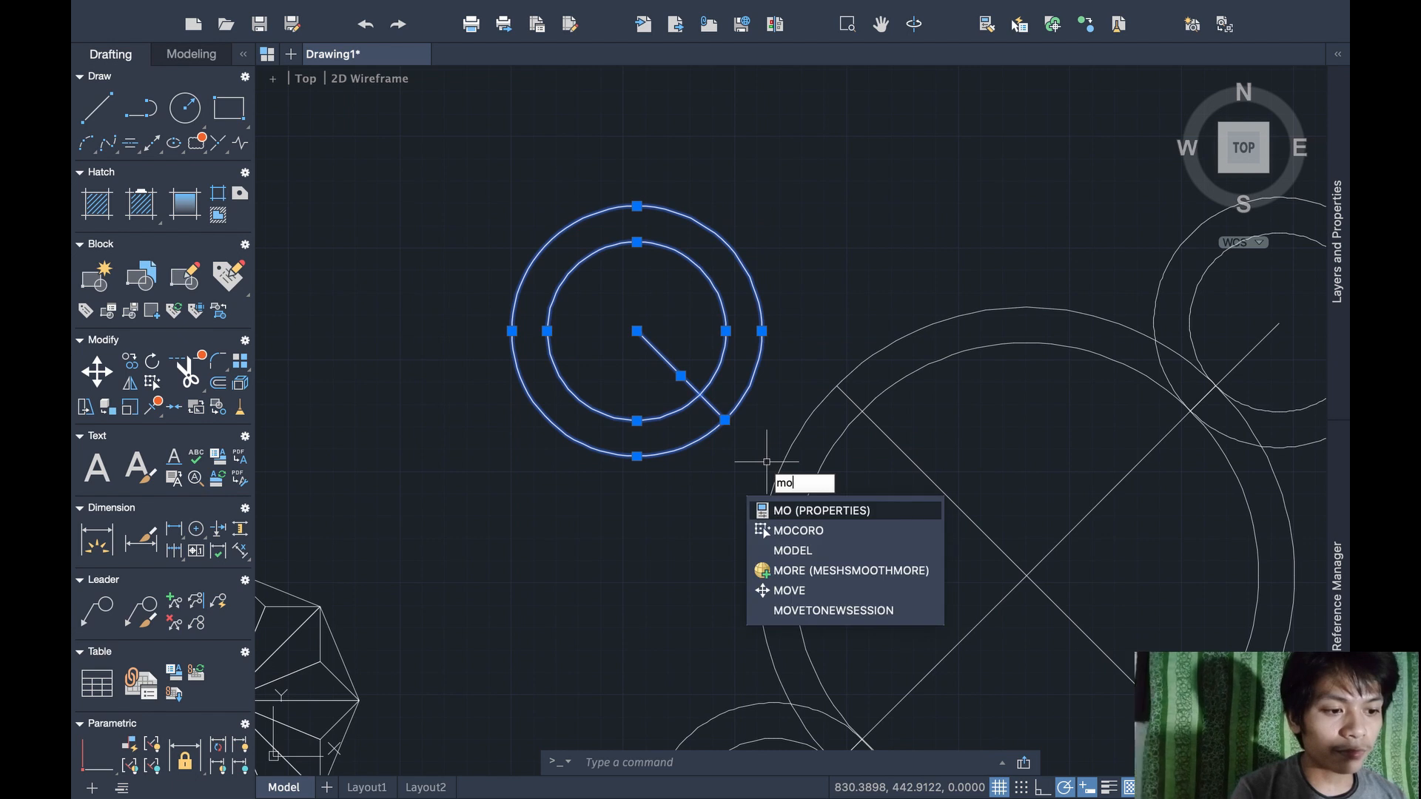
{"action": "type", "text": "ve"}
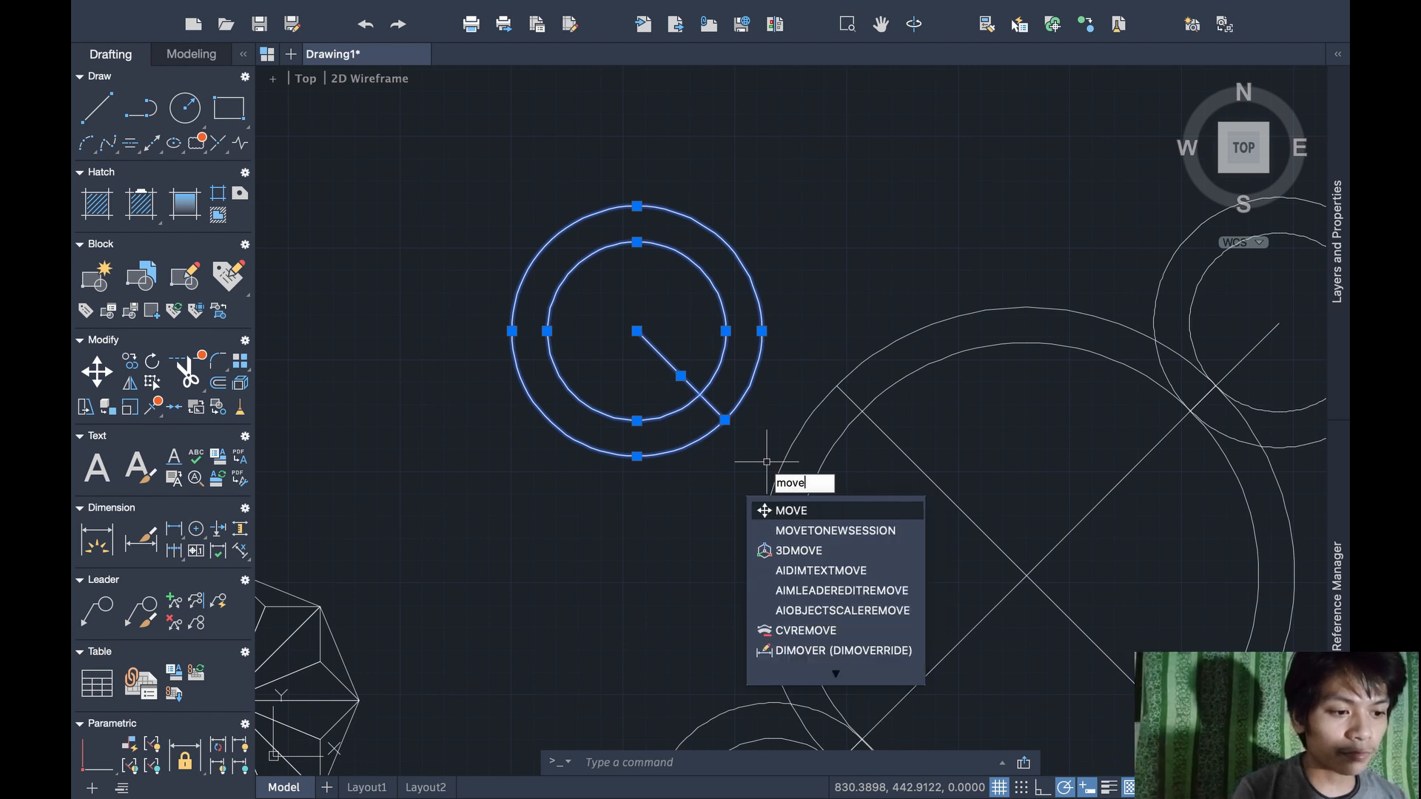
{"action": "key", "text": "Return"}
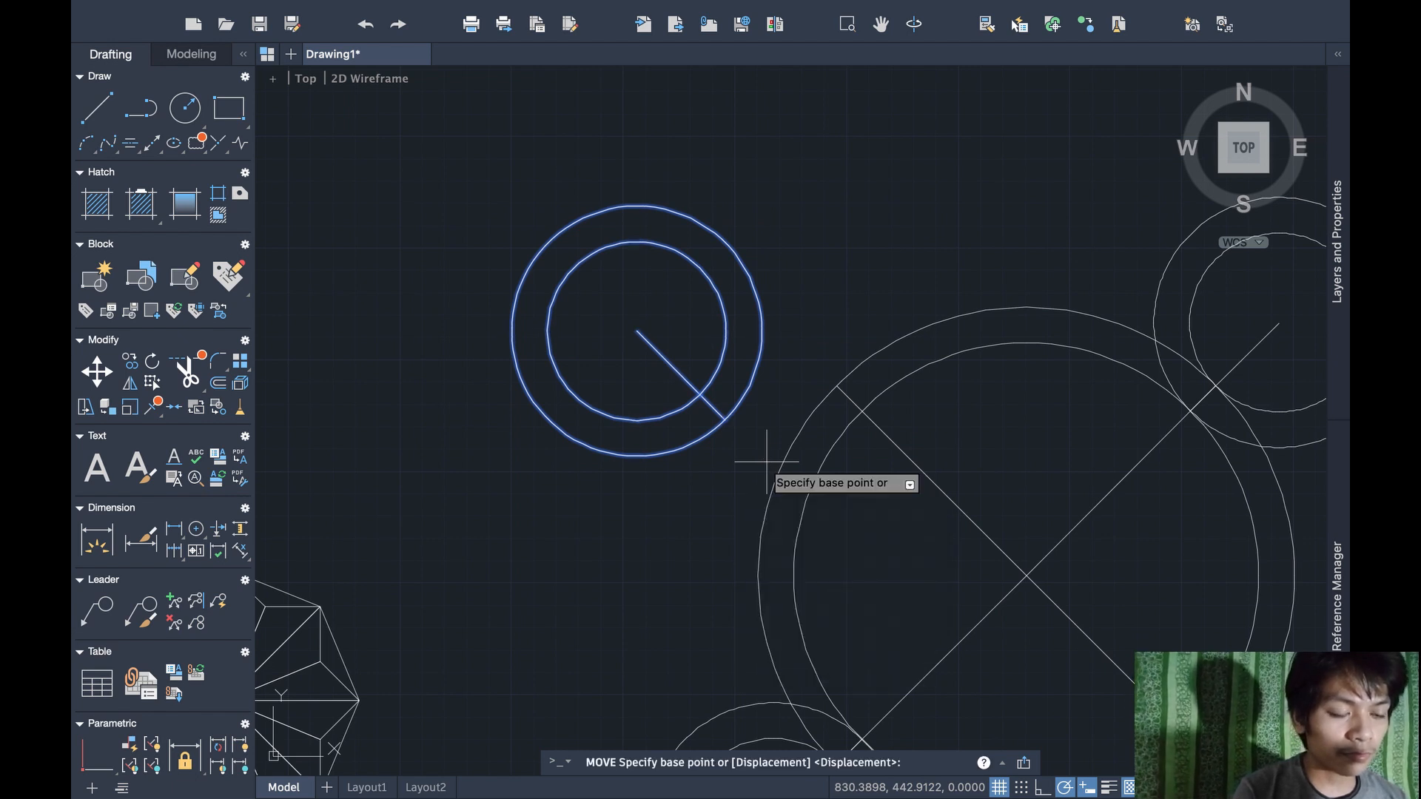
{"action": "left_click", "coordinate": [727, 422]}
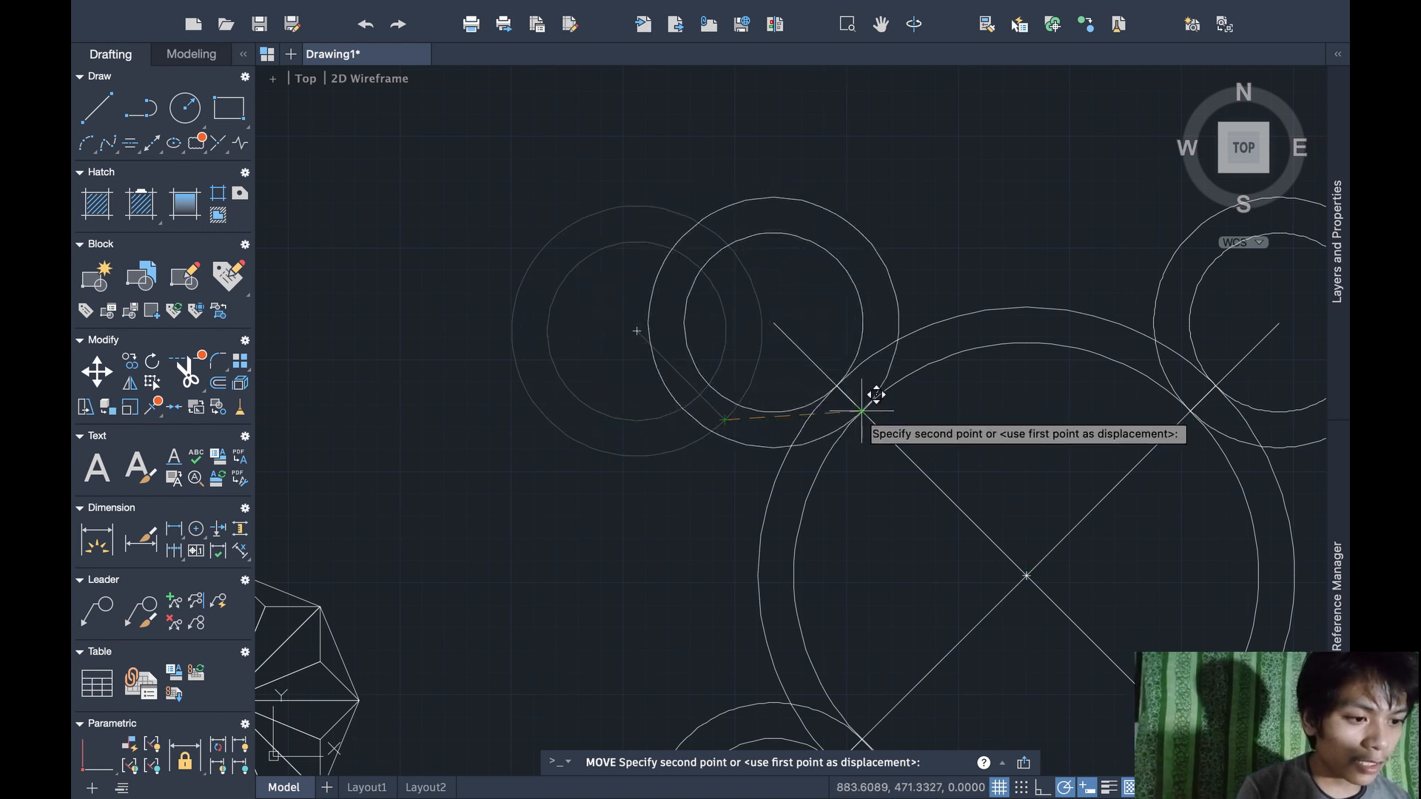
{"action": "scroll", "coordinate": [876, 394], "scroll_direction": "up", "scroll_amount": 4}
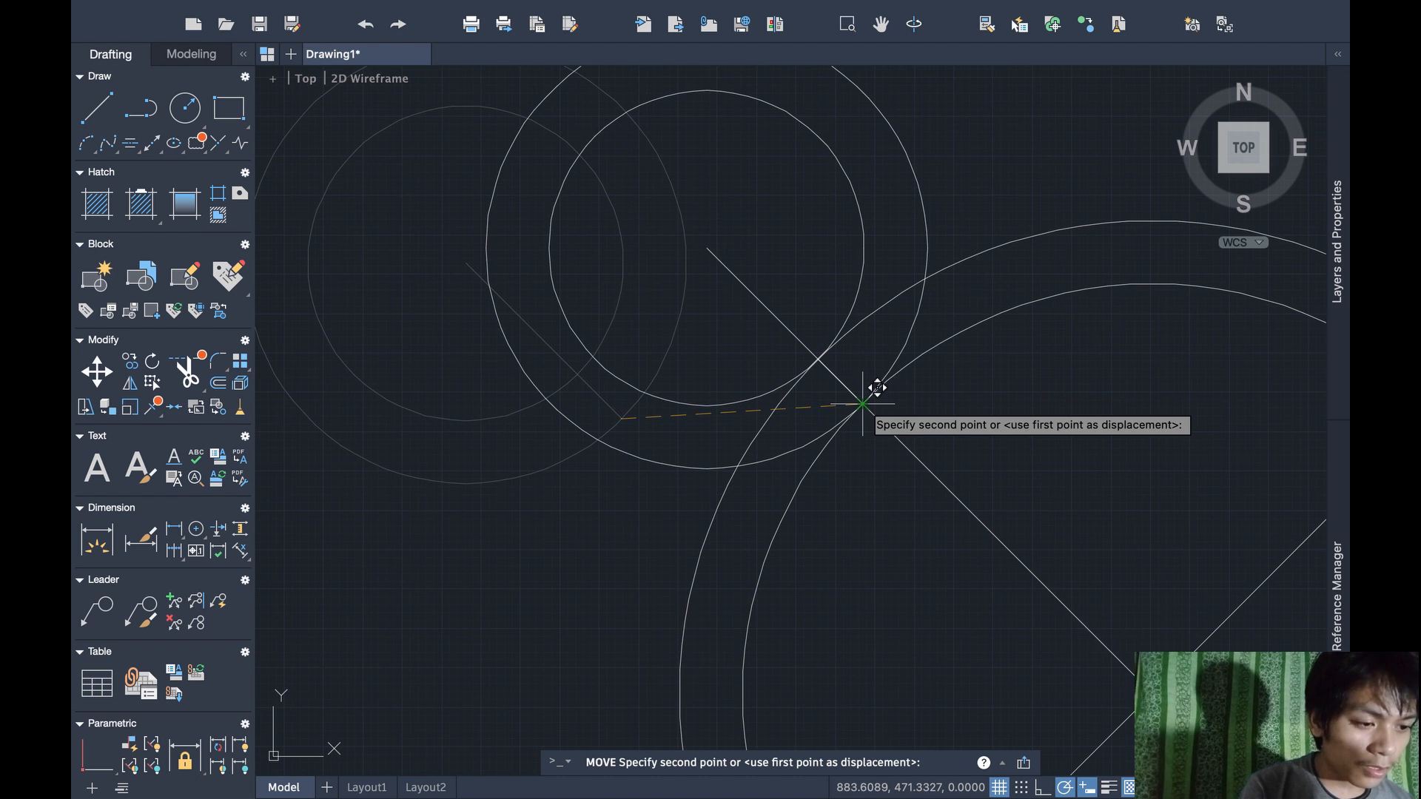
{"action": "left_click", "coordinate": [862, 404]}
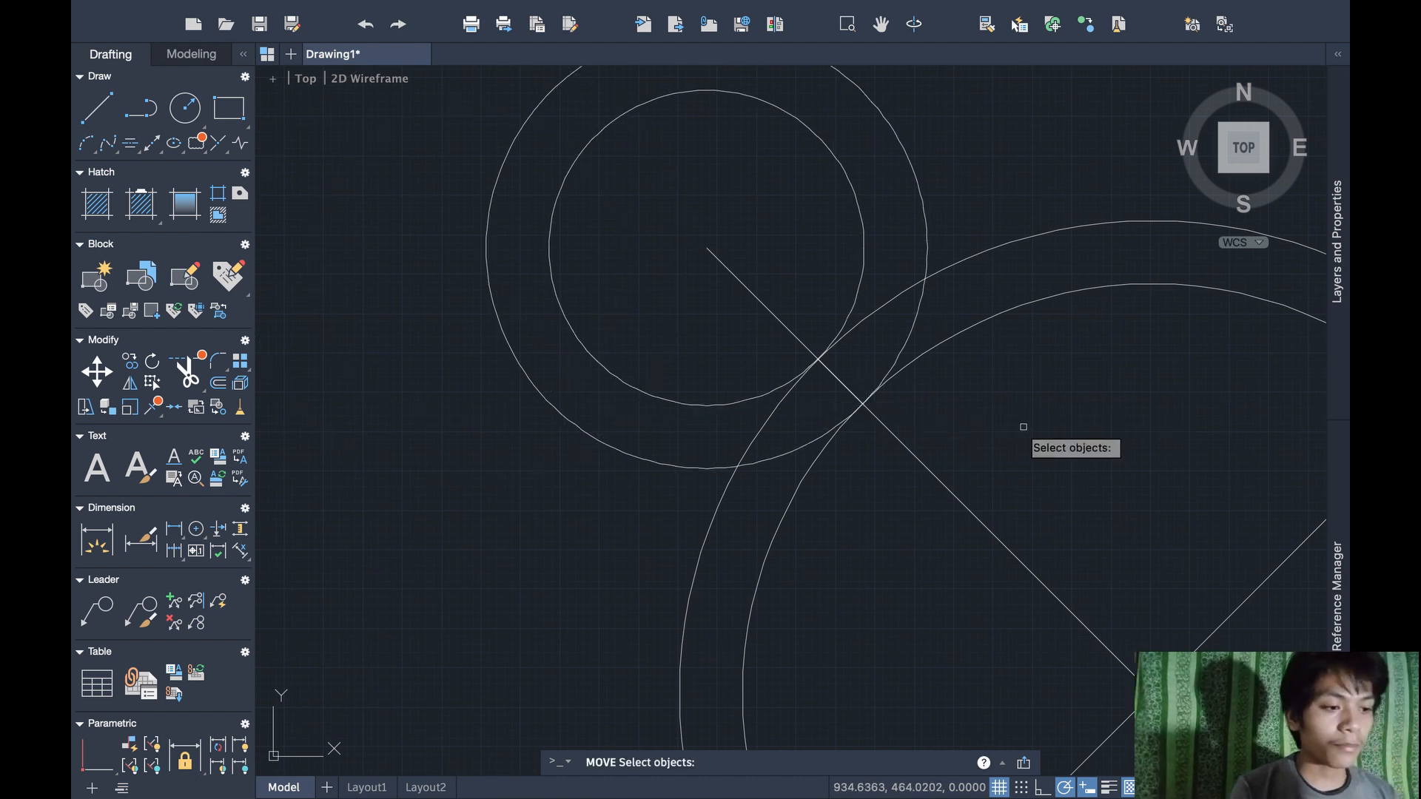
Trim away the parts of the diagonal lines that lie inside the large inner circle
{"action": "scroll", "coordinate": [1023, 429], "scroll_direction": "down", "scroll_amount": 3}
{"action": "scroll", "coordinate": [1023, 430], "scroll_direction": "up", "scroll_amount": 3}
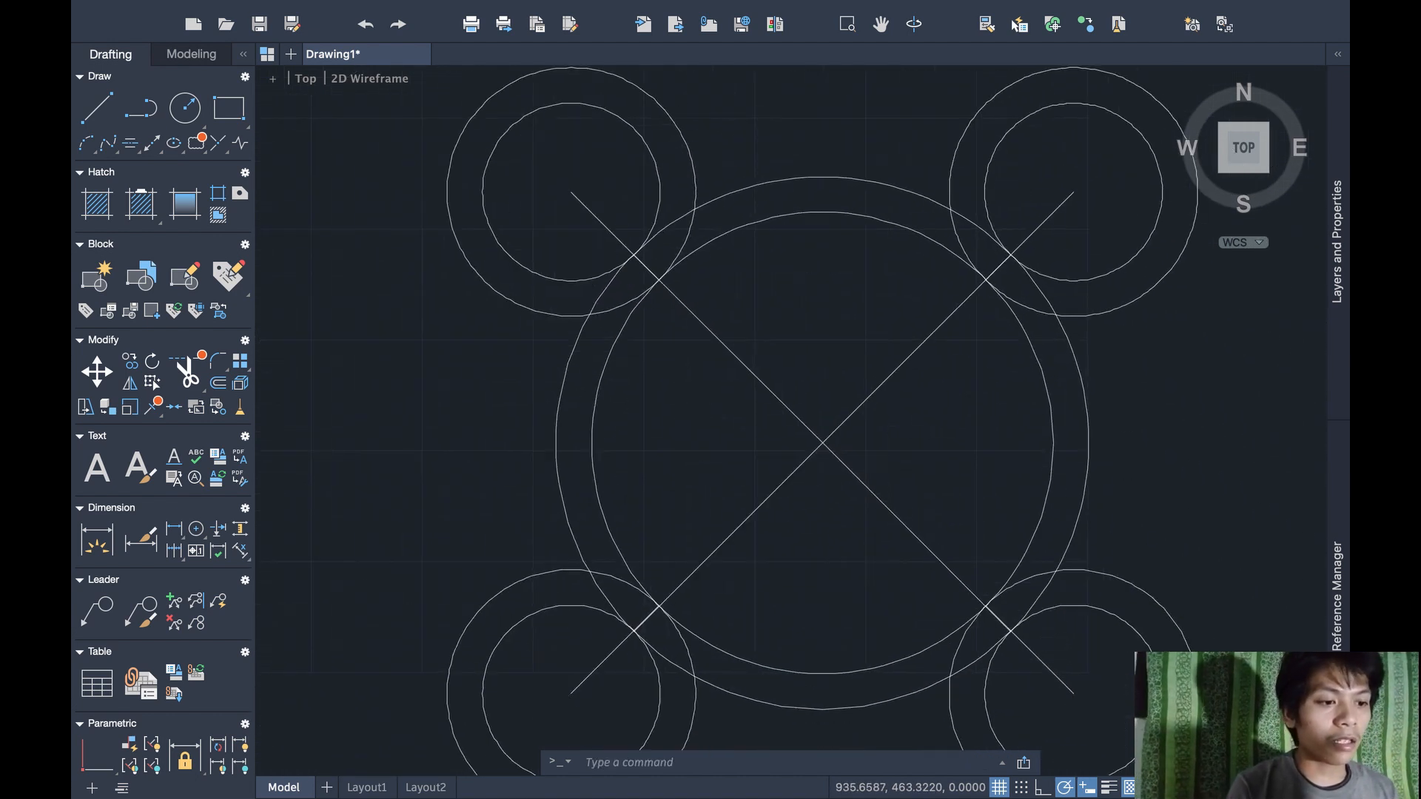
{"action": "scroll", "coordinate": [1024, 430], "scroll_direction": "down", "scroll_amount": 3}
{"action": "middle_click_drag", "start_coordinate": [1024, 432], "coordinate": [920, 393]}
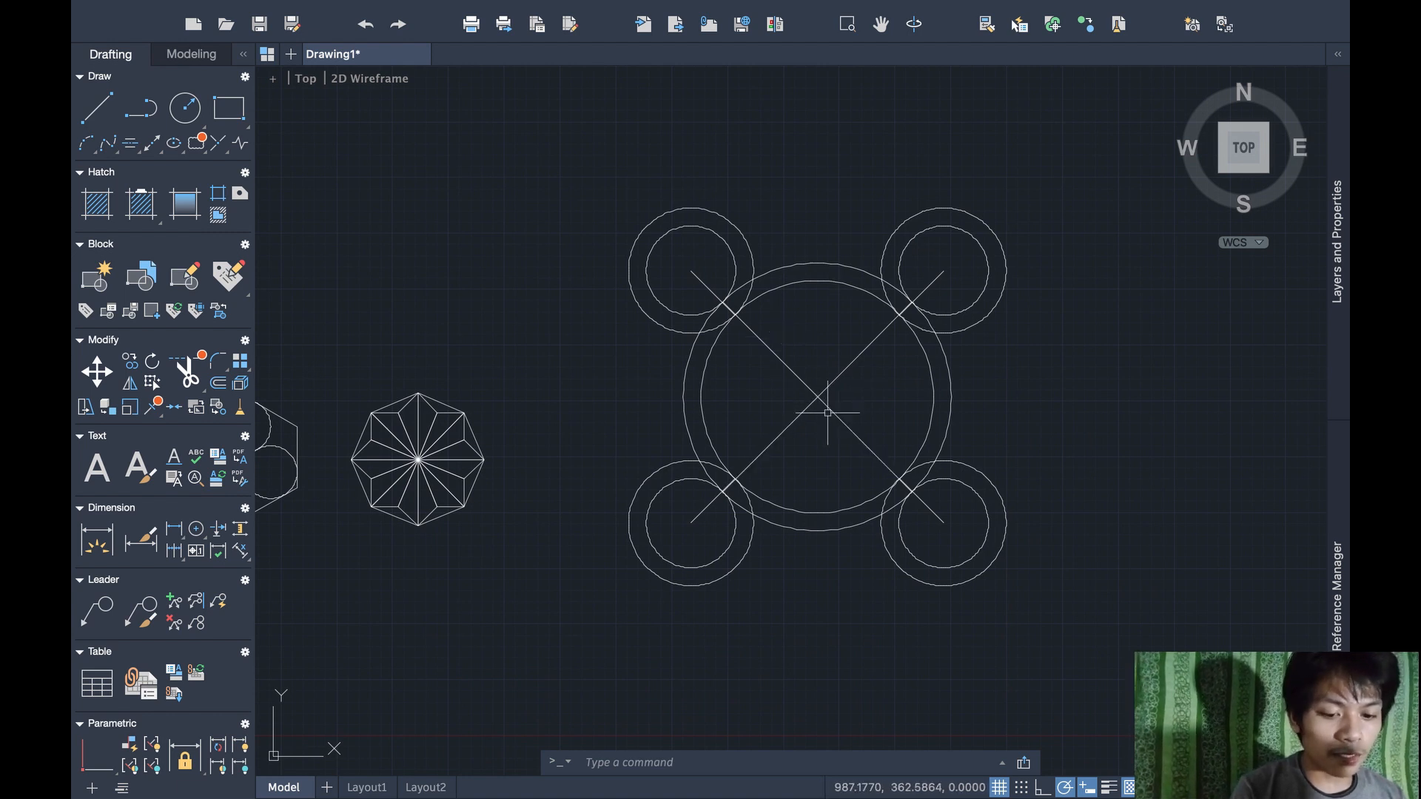
{"action": "type", "text": "tri"}
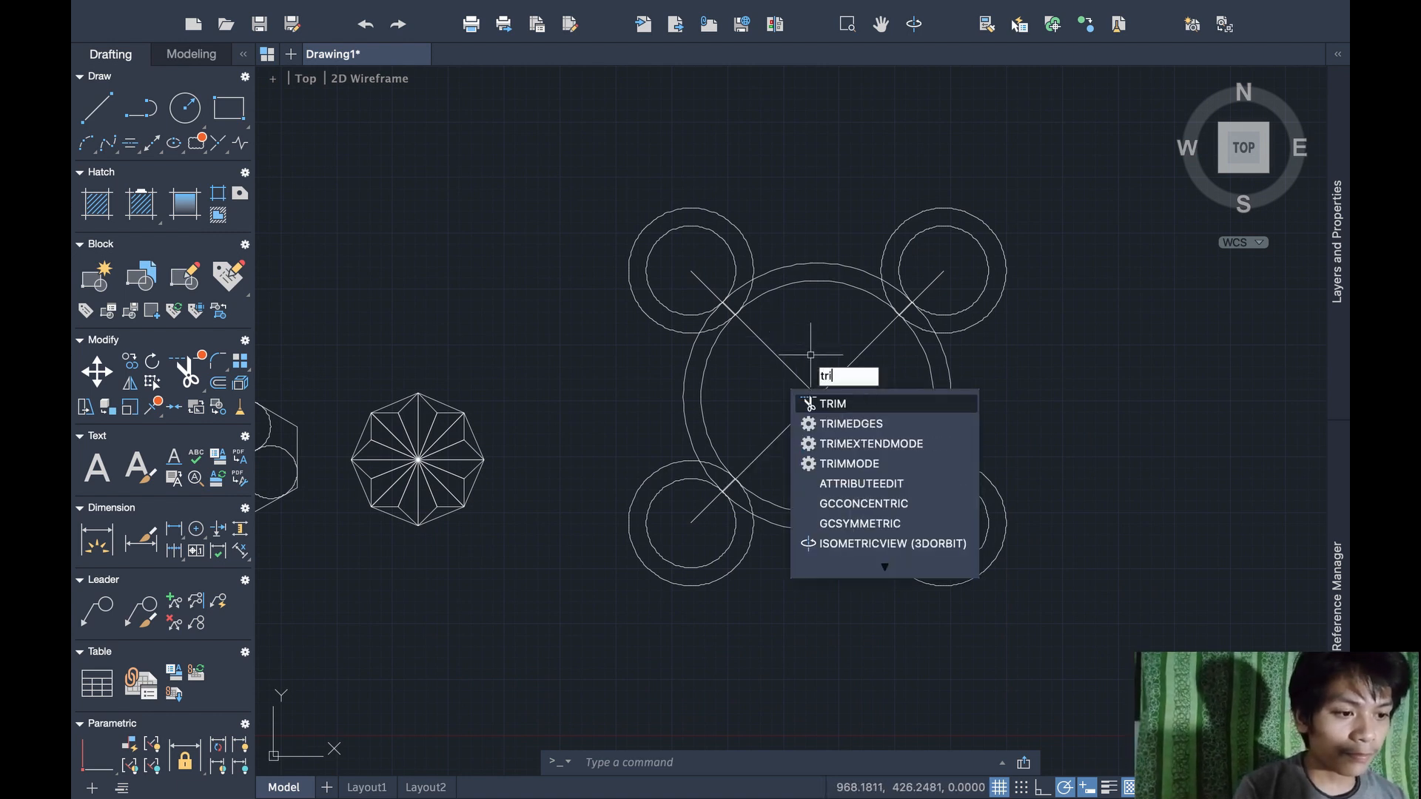
{"action": "type", "text": "m"}
{"action": "key", "text": "Return"}
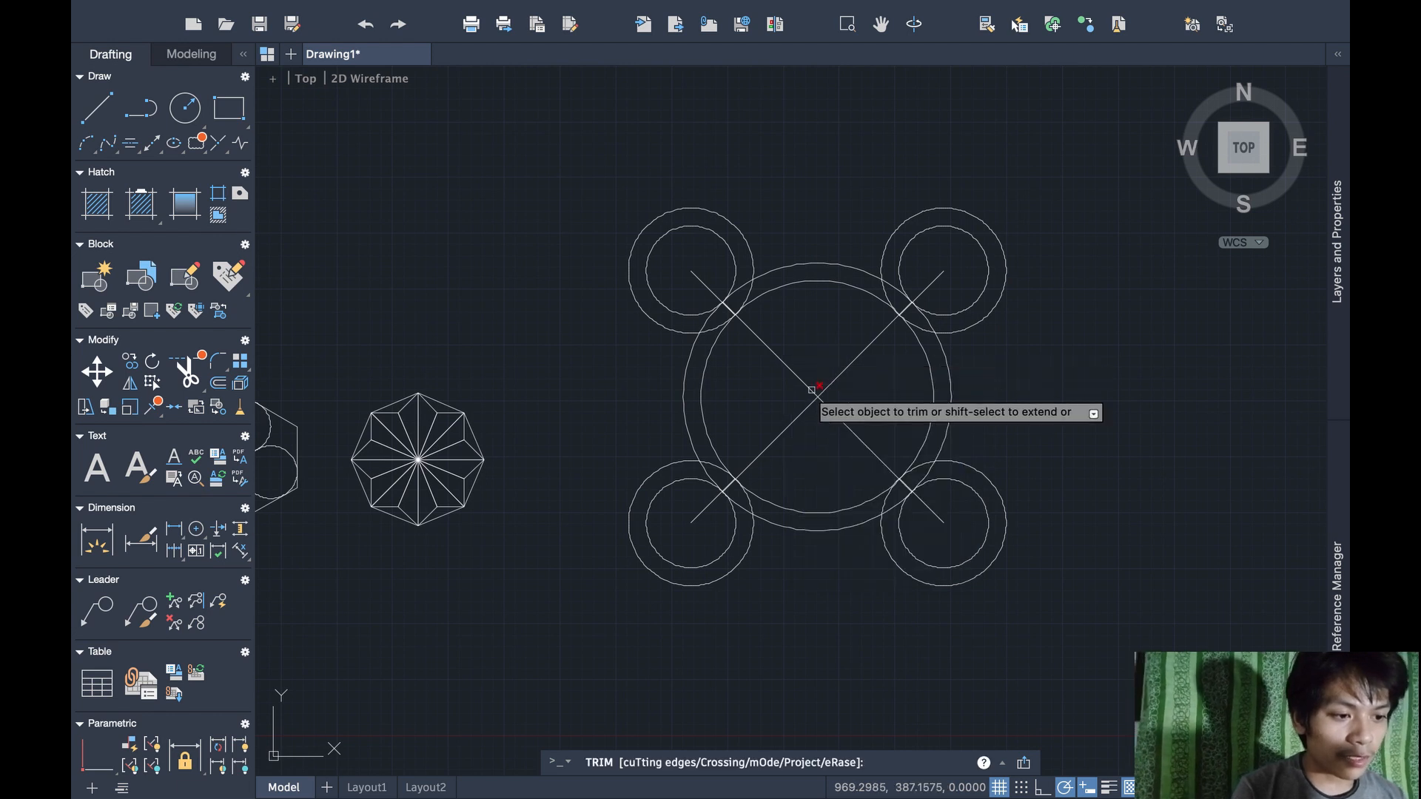
{"action": "left_click", "coordinate": [835, 430]}
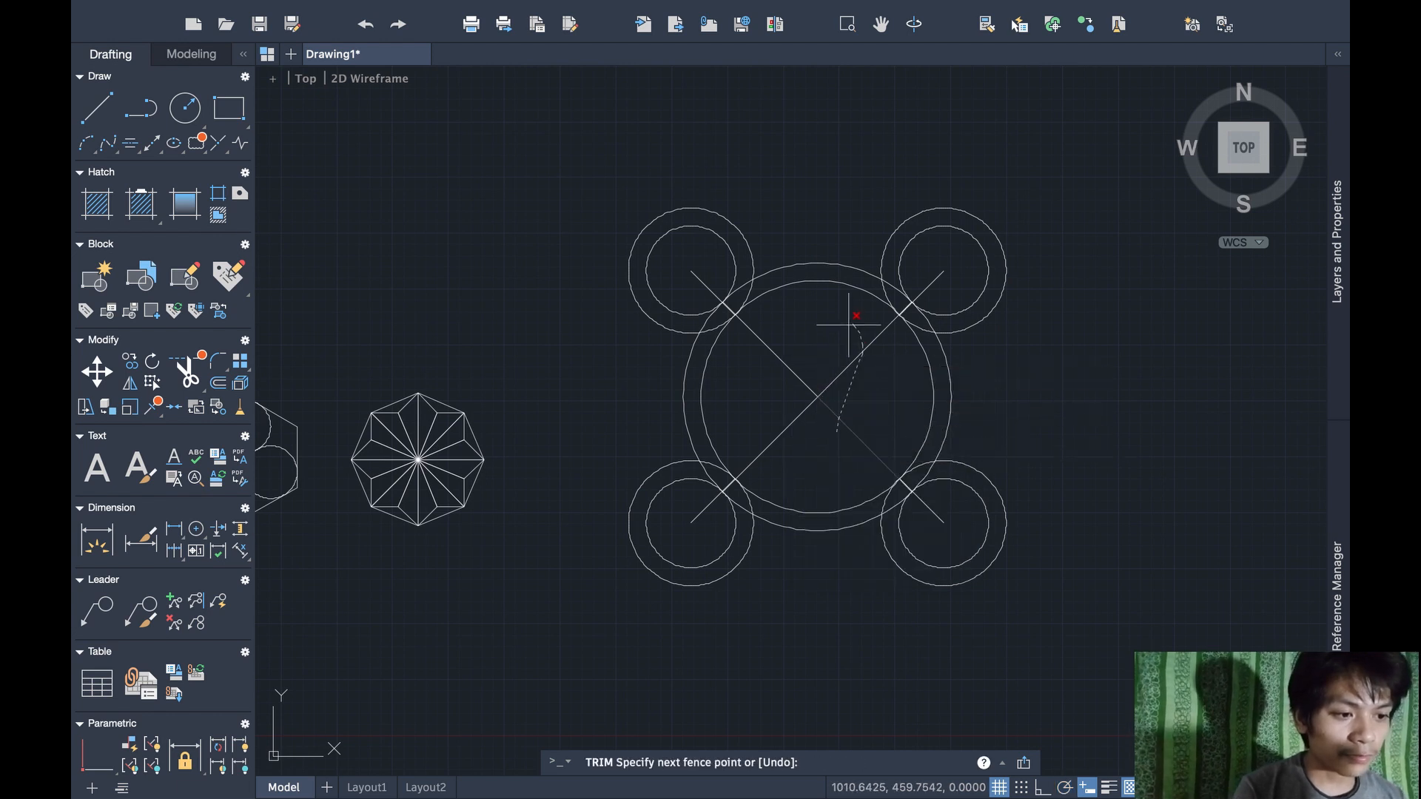
{"action": "left_click_drag", "start_coordinate": [849, 324], "coordinate": [851, 318]}
{"action": "left_click", "coordinate": [770, 351]}
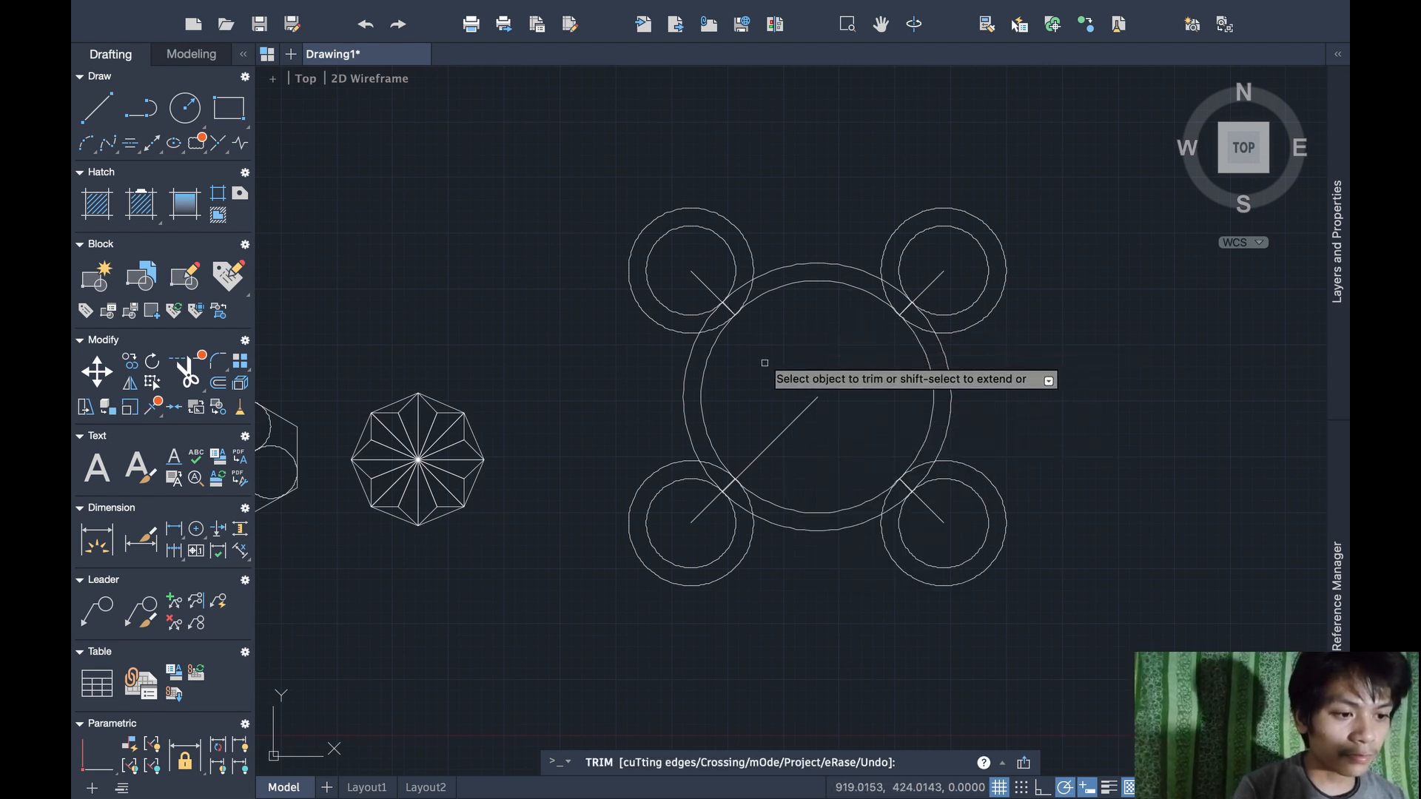
{"action": "left_click", "coordinate": [771, 450]}
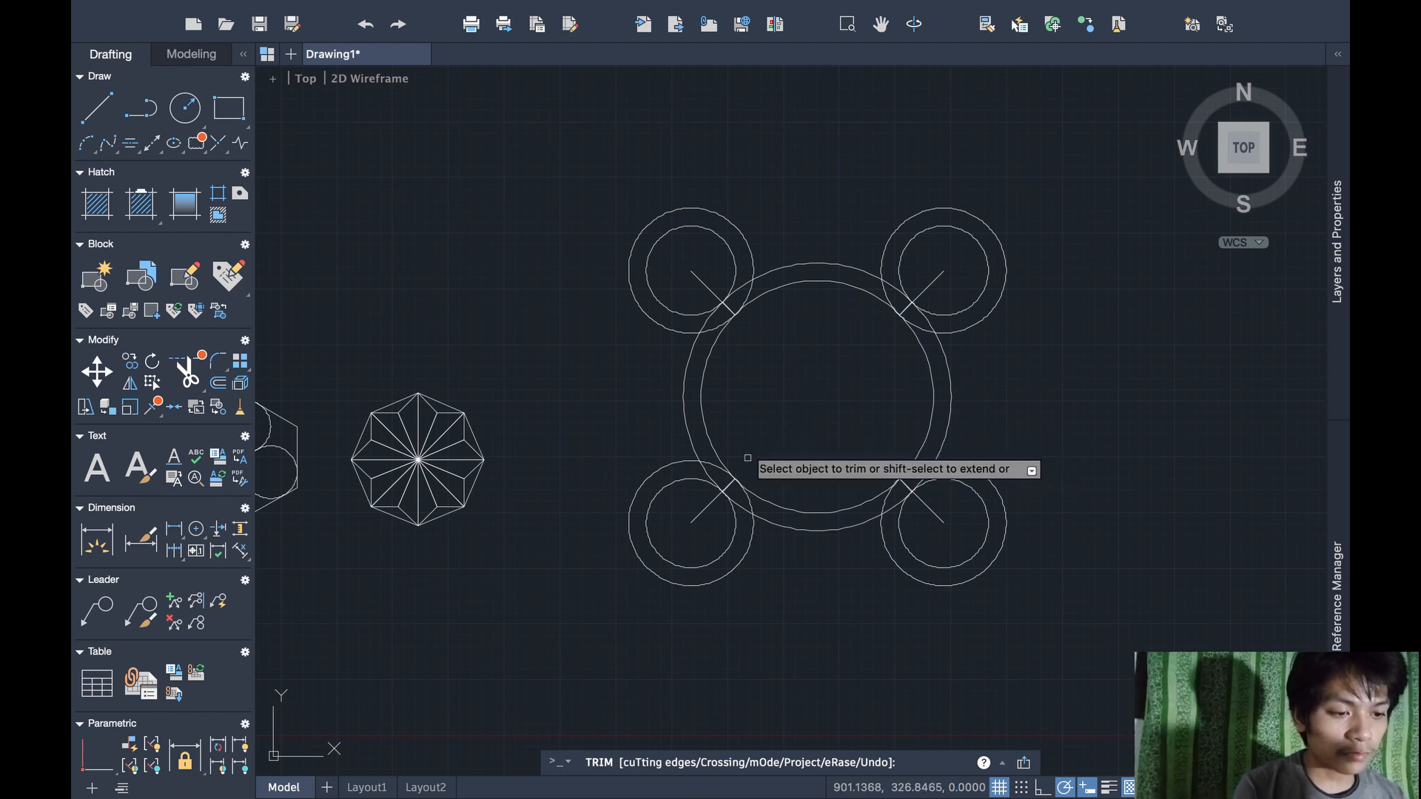
Trim off the remaining pieces of the lower-left diagonal line, between the large circles and inside the small circles
{"action": "scroll", "coordinate": [747, 496], "scroll_direction": "up", "scroll_amount": 5}
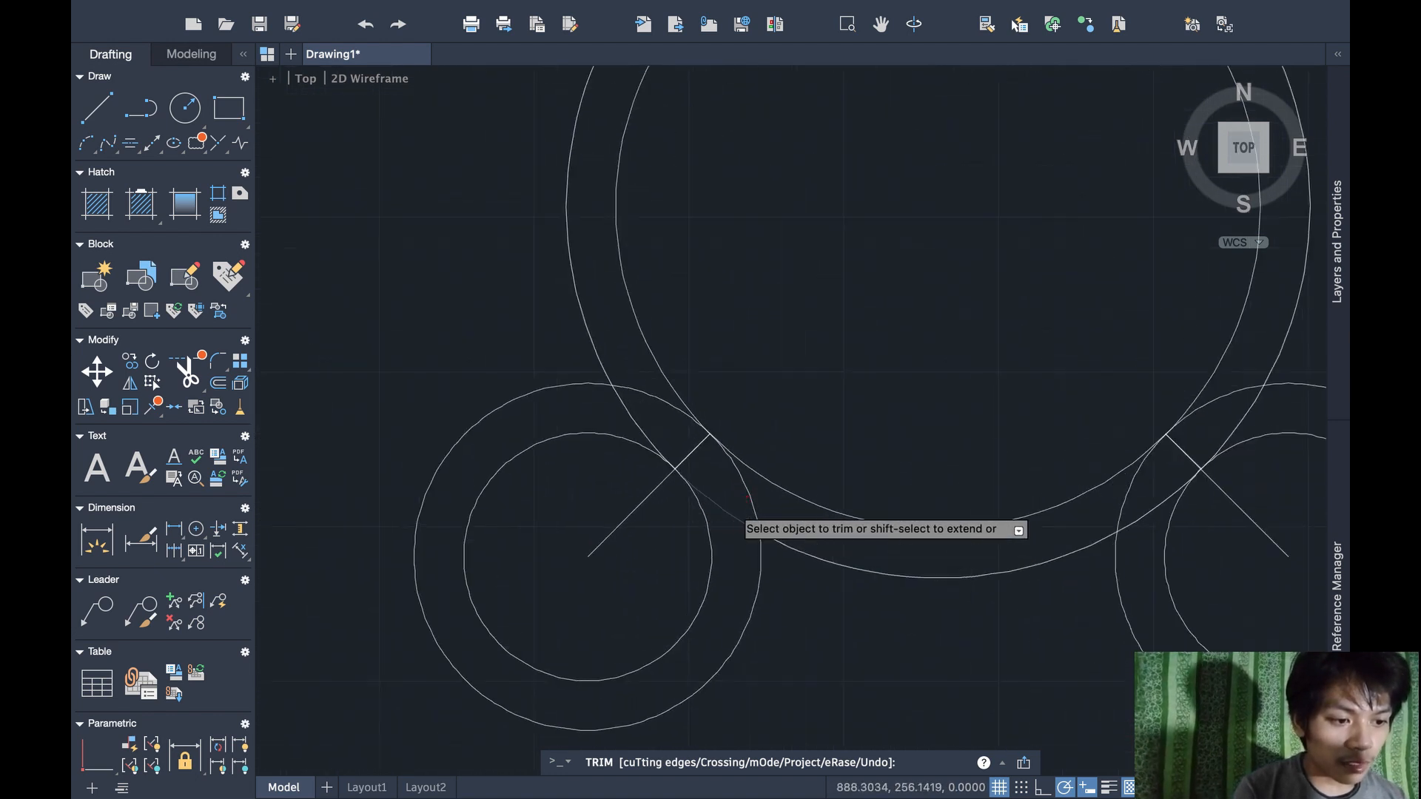
{"action": "left_click", "coordinate": [693, 462]}
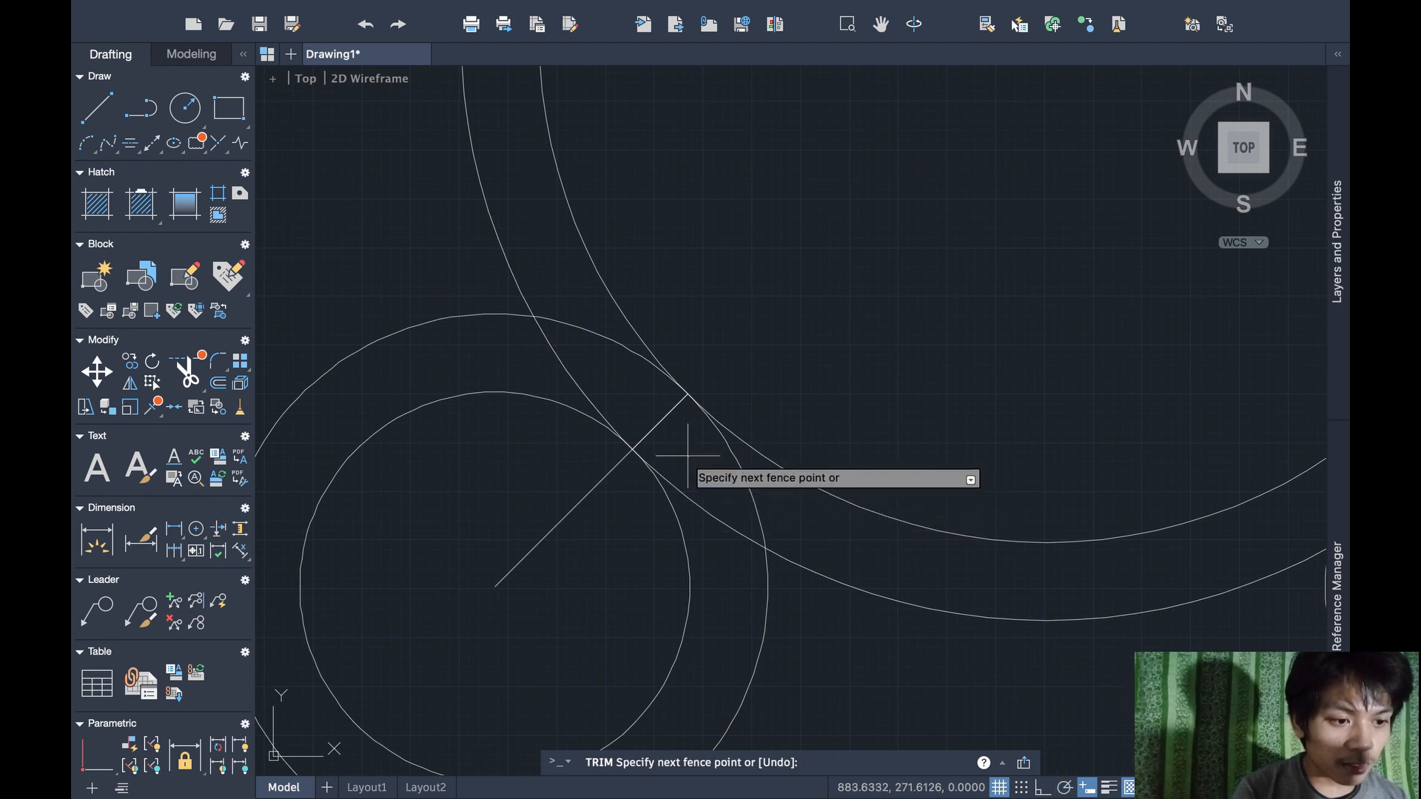
{"action": "left_click", "coordinate": [644, 414]}
{"action": "left_click", "coordinate": [577, 463]}
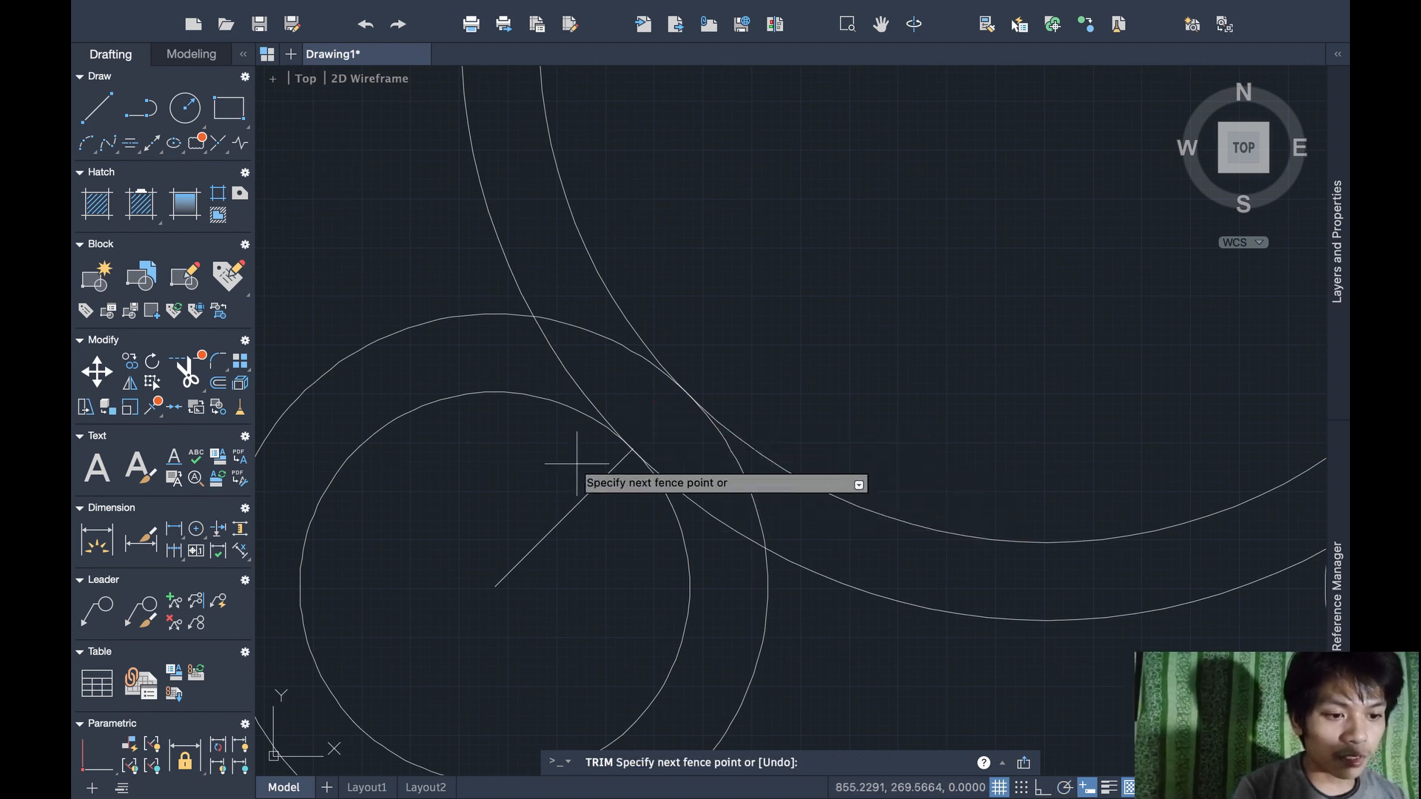
{"action": "left_click", "coordinate": [602, 525]}
Trim off the remaining pieces of the upper-left diagonal line, between the large circles and inside the small circles
{"action": "scroll", "coordinate": [796, 318], "scroll_direction": "up", "scroll_amount": 10}
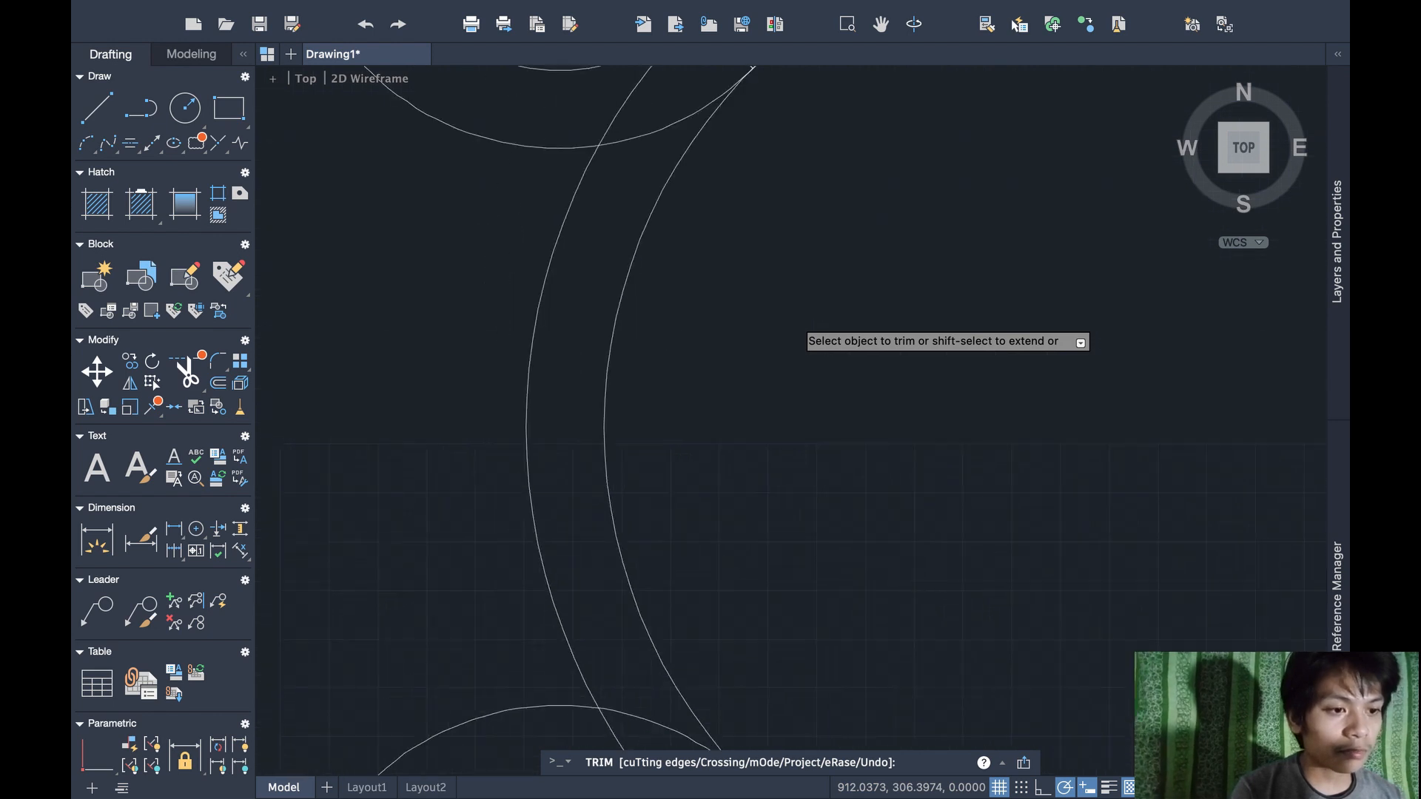
{"action": "left_click", "coordinate": [773, 364]}
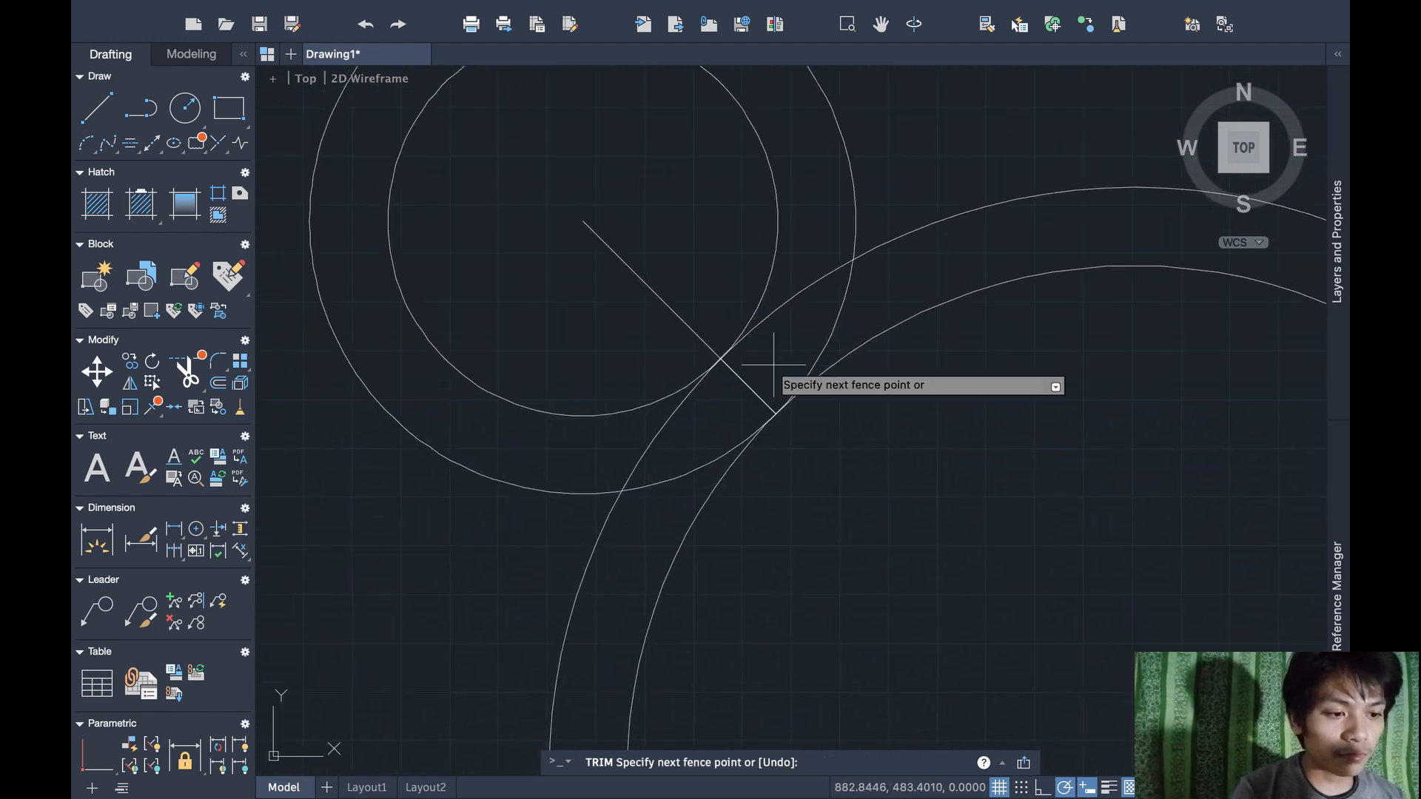
{"action": "left_click_drag", "start_coordinate": [732, 415], "coordinate": [731, 414]}
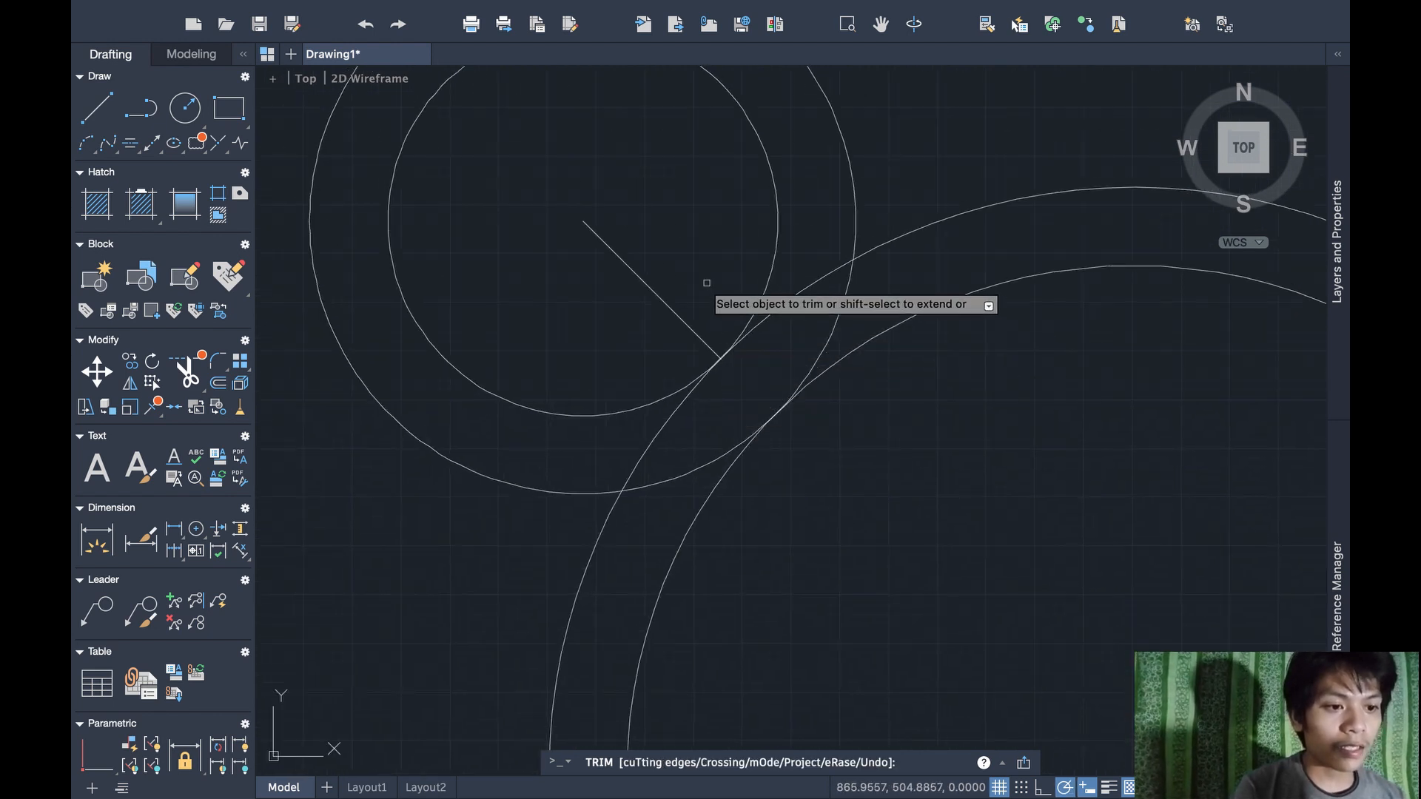
{"action": "left_click_drag", "start_coordinate": [706, 282], "coordinate": [629, 339]}
Trim off the remaining pieces of the upper-right and lower-right diagonal lines
{"action": "scroll", "coordinate": [628, 338], "scroll_direction": "down", "scroll_amount": 5}
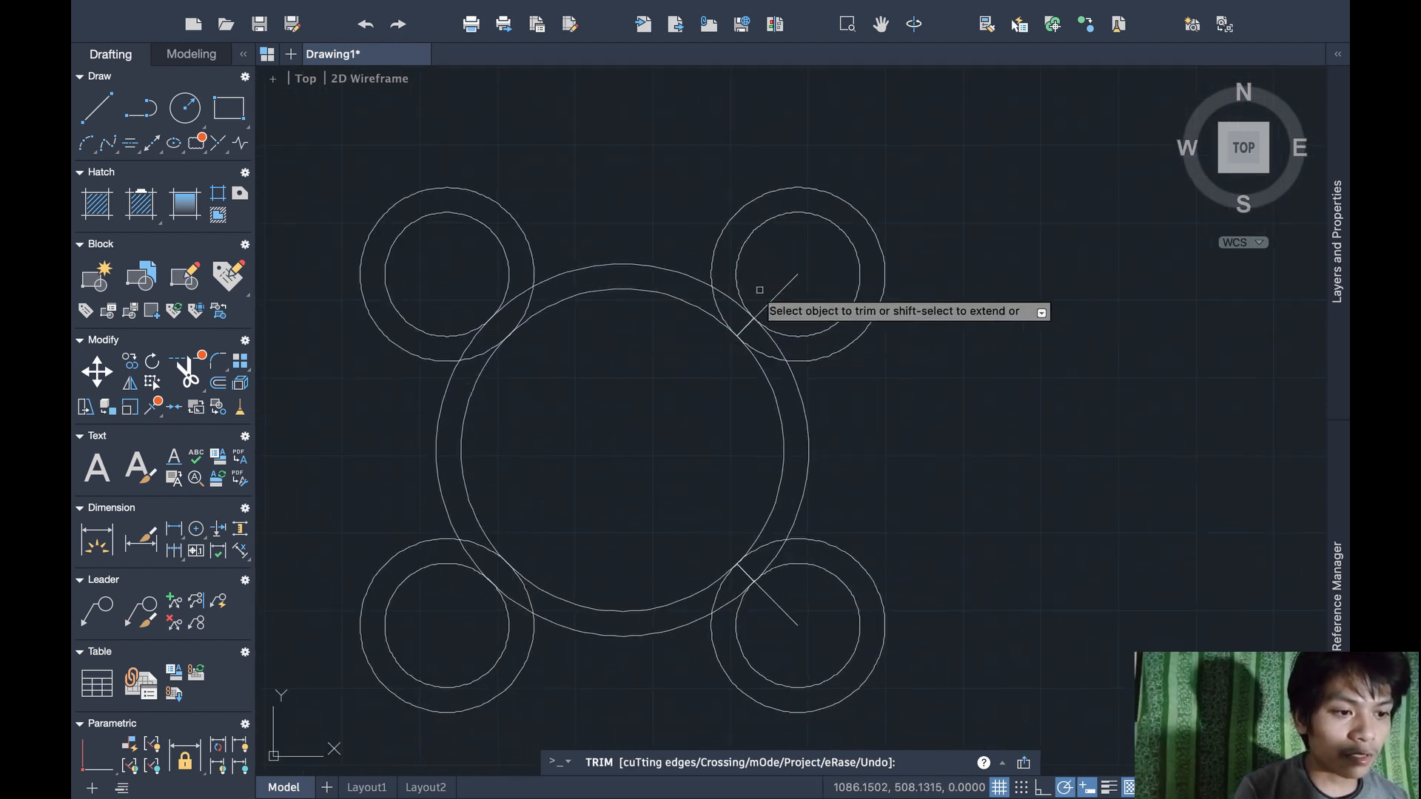
{"action": "mouse_move", "coordinate": [753, 295]}
{"action": "left_mouse_down"}
{"action": "mouse_move", "coordinate": [774, 279]}
{"action": "mouse_move", "coordinate": [789, 311]}
{"action": "mouse_move", "coordinate": [740, 323]}
{"action": "mouse_move", "coordinate": [748, 335]}
{"action": "left_mouse_up"}
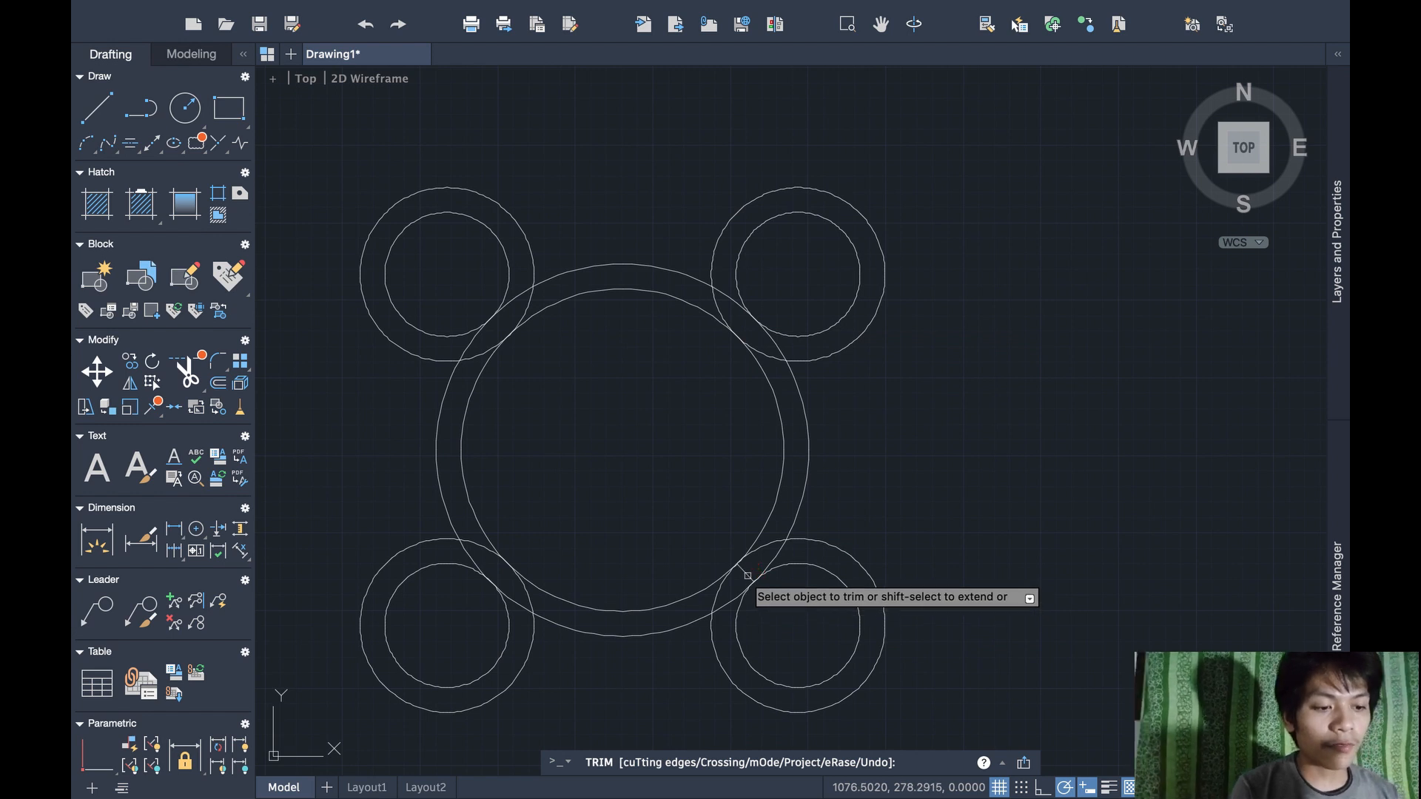
{"action": "scroll", "coordinate": [747, 576], "scroll_direction": "down", "scroll_amount": 4}
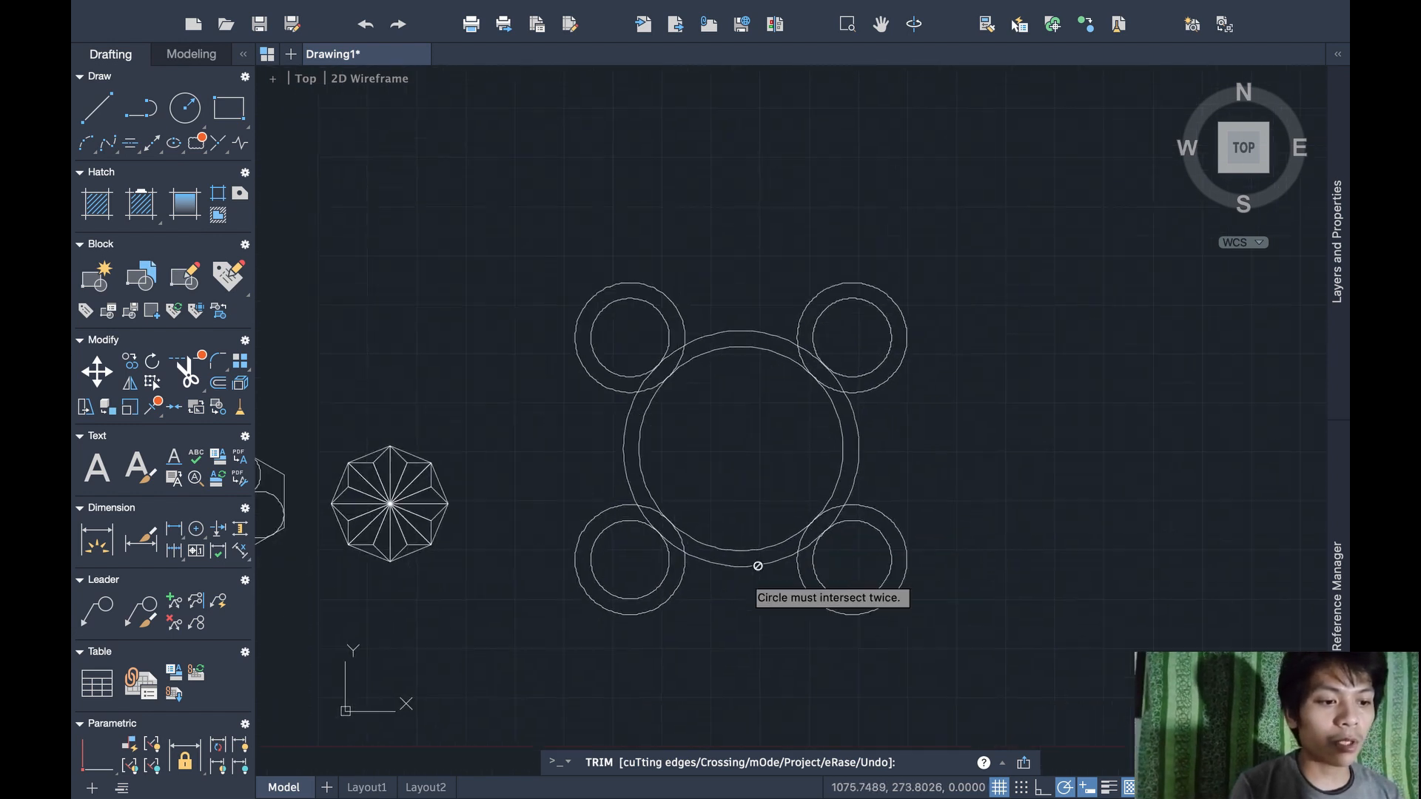
Trim the overlapping arcs of the large and small outer circles at all four corner junctions
{"action": "scroll", "coordinate": [766, 459], "scroll_direction": "up", "scroll_amount": 5}
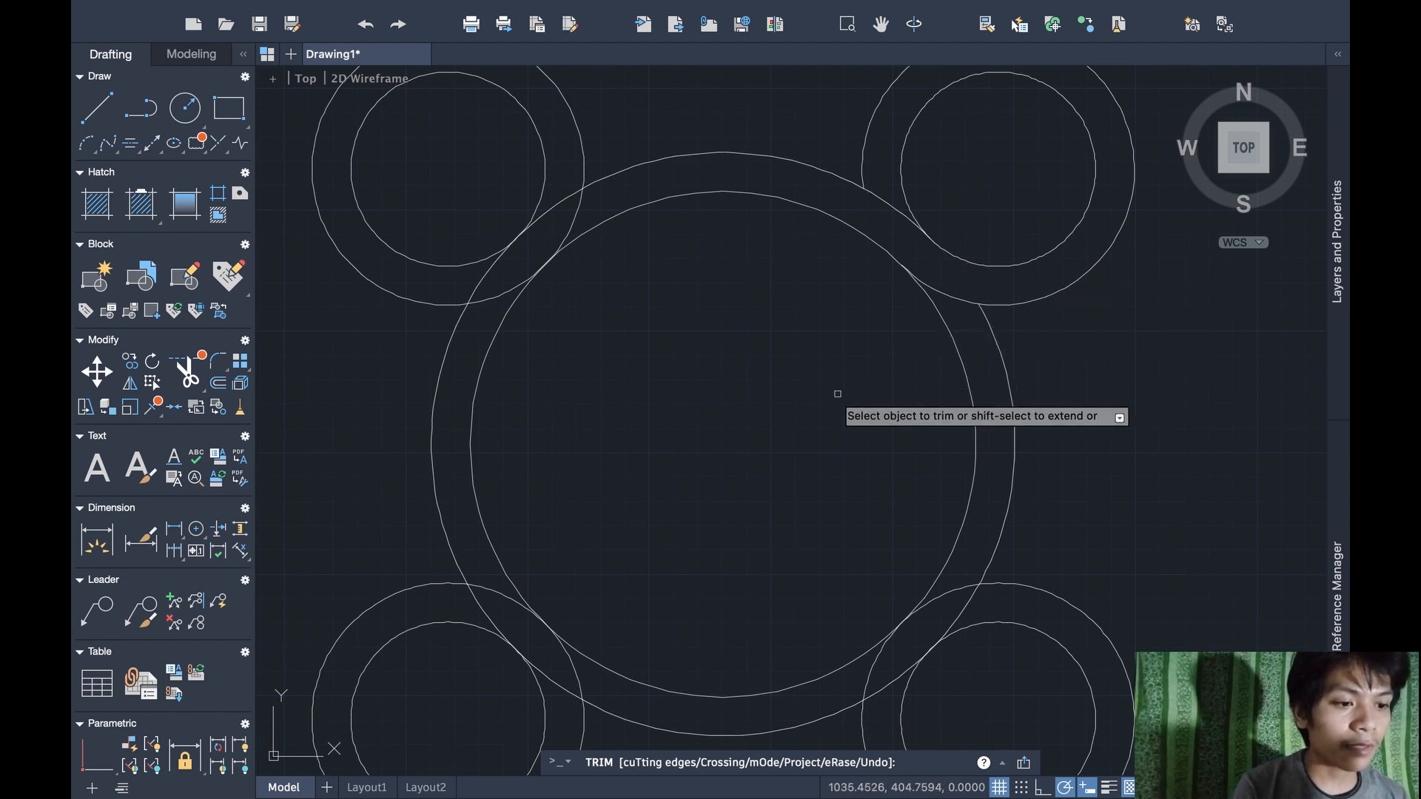
{"action": "scroll", "coordinate": [837, 396], "scroll_direction": "down", "scroll_amount": 5}
{"action": "scroll", "coordinate": [837, 396], "scroll_direction": "right", "scroll_amount": 2}
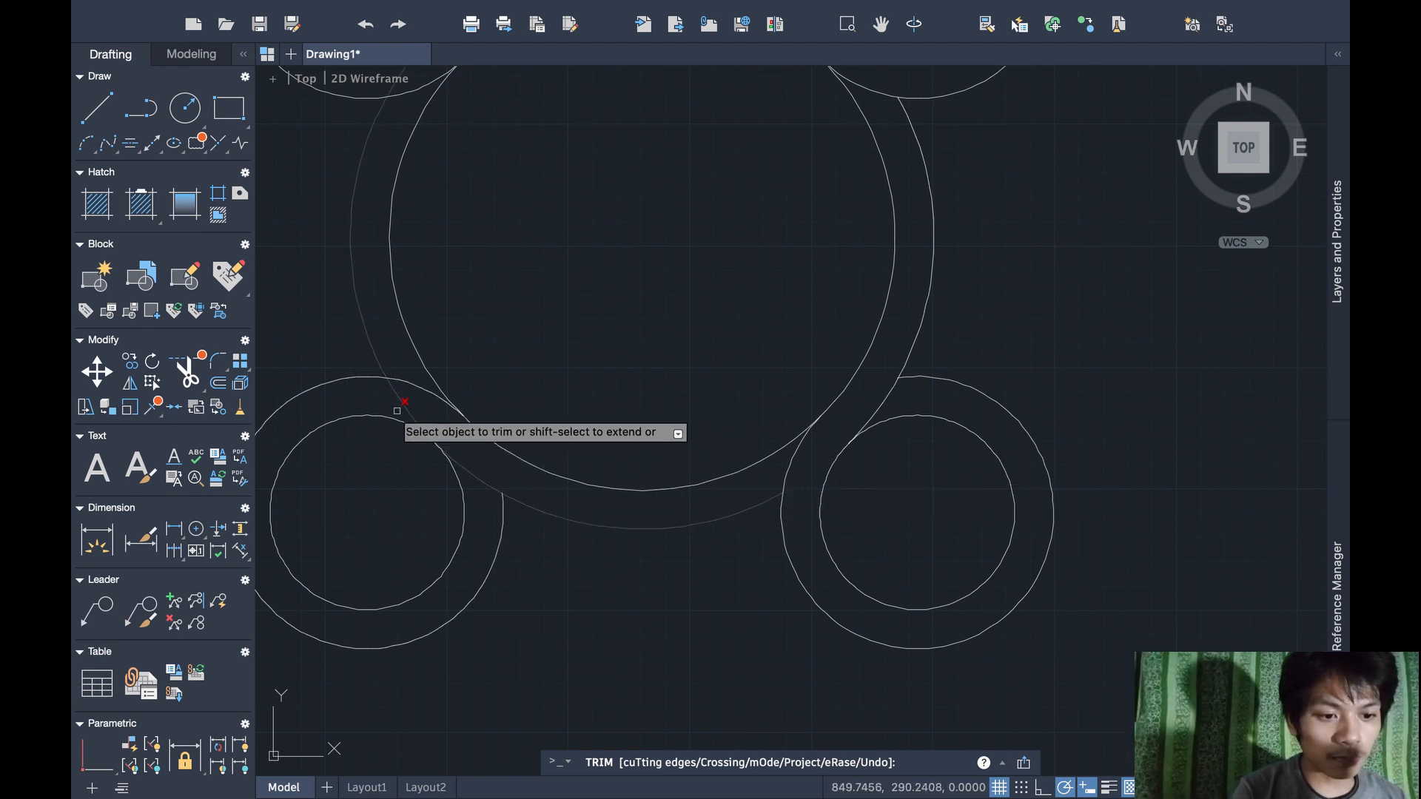
{"action": "mouse_move", "coordinate": [399, 402]}
{"action": "middle_mouse_down"}
{"action": "mouse_move", "coordinate": [539, 565]}
{"action": "mouse_move", "coordinate": [549, 676]}
{"action": "middle_mouse_up"}
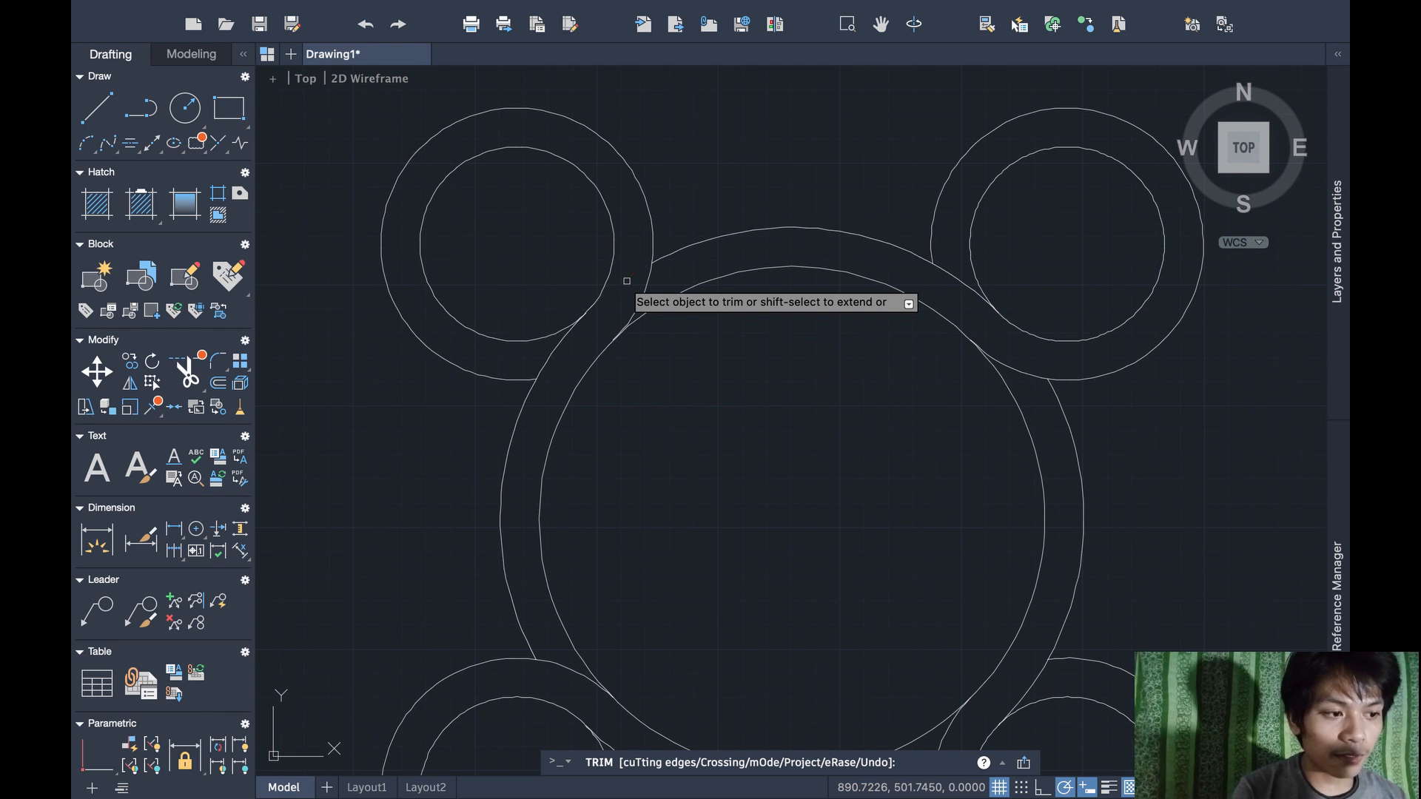
{"action": "scroll", "coordinate": [627, 281], "scroll_direction": "down", "scroll_amount": 5}
{"action": "key", "text": "Escape"}
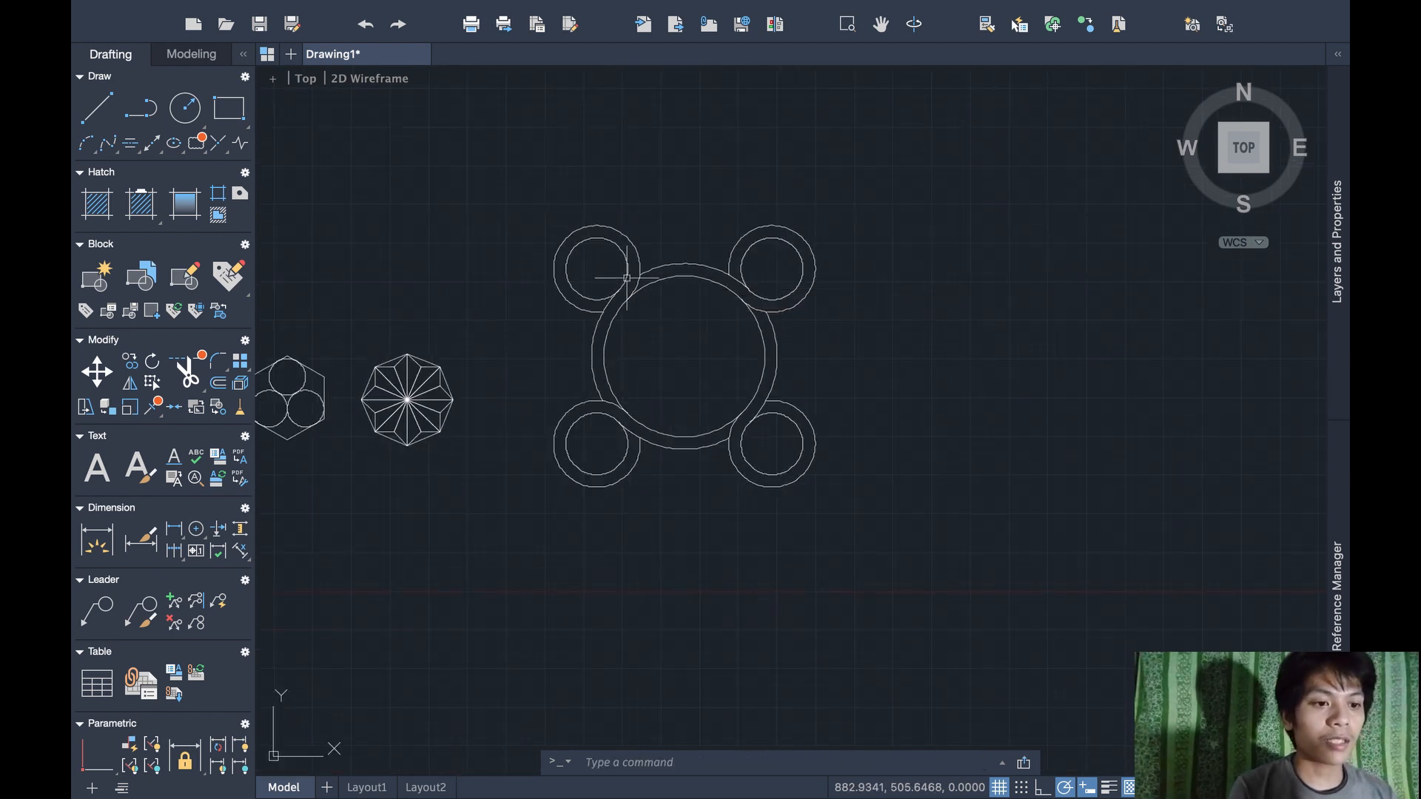
Group all circles and arcs of the trimmed figure into one object
{"action": "scroll", "coordinate": [627, 278], "scroll_direction": "left", "scroll_amount": 3}
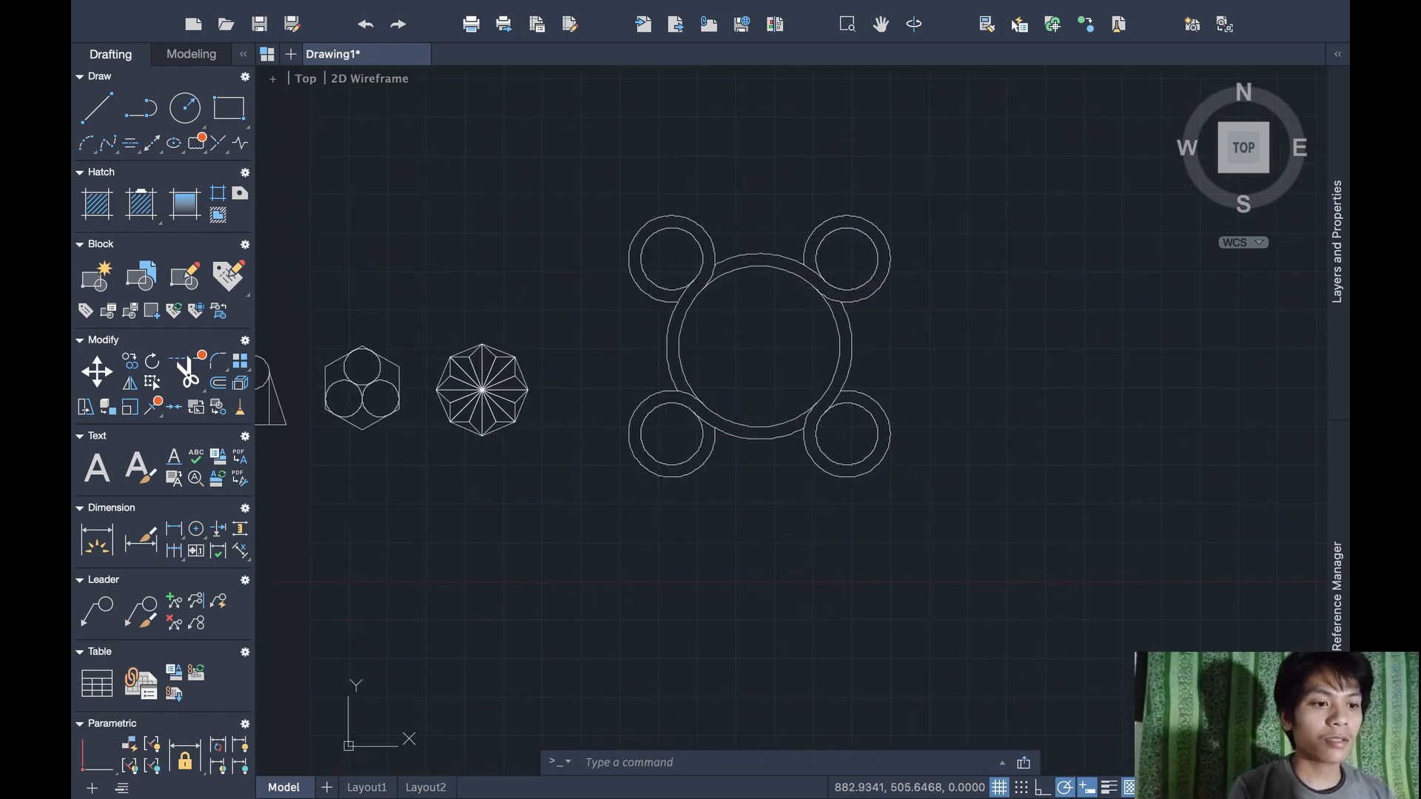
{"action": "left_click", "coordinate": [955, 484]}
{"action": "left_click", "coordinate": [606, 188]}
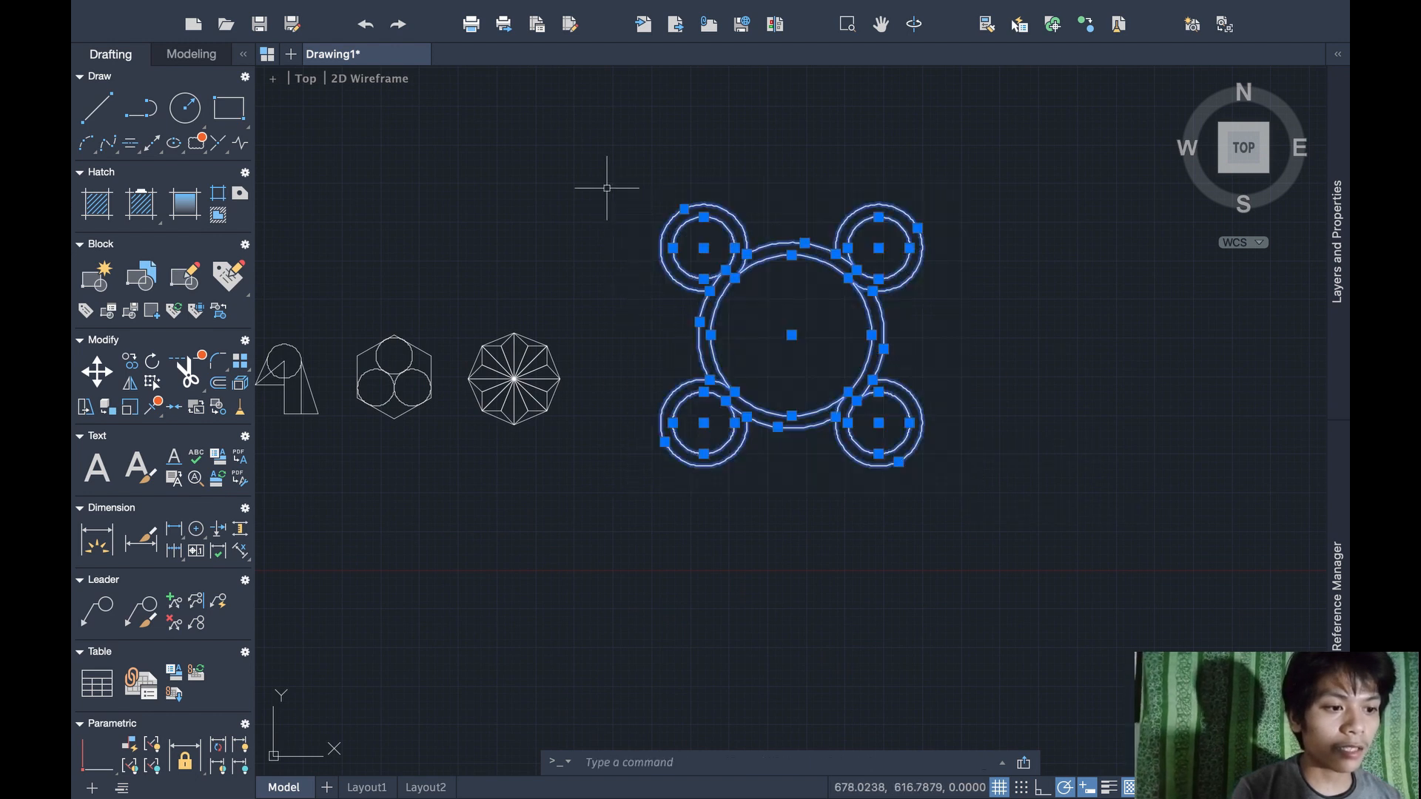
{"action": "key", "text": "Escape"}
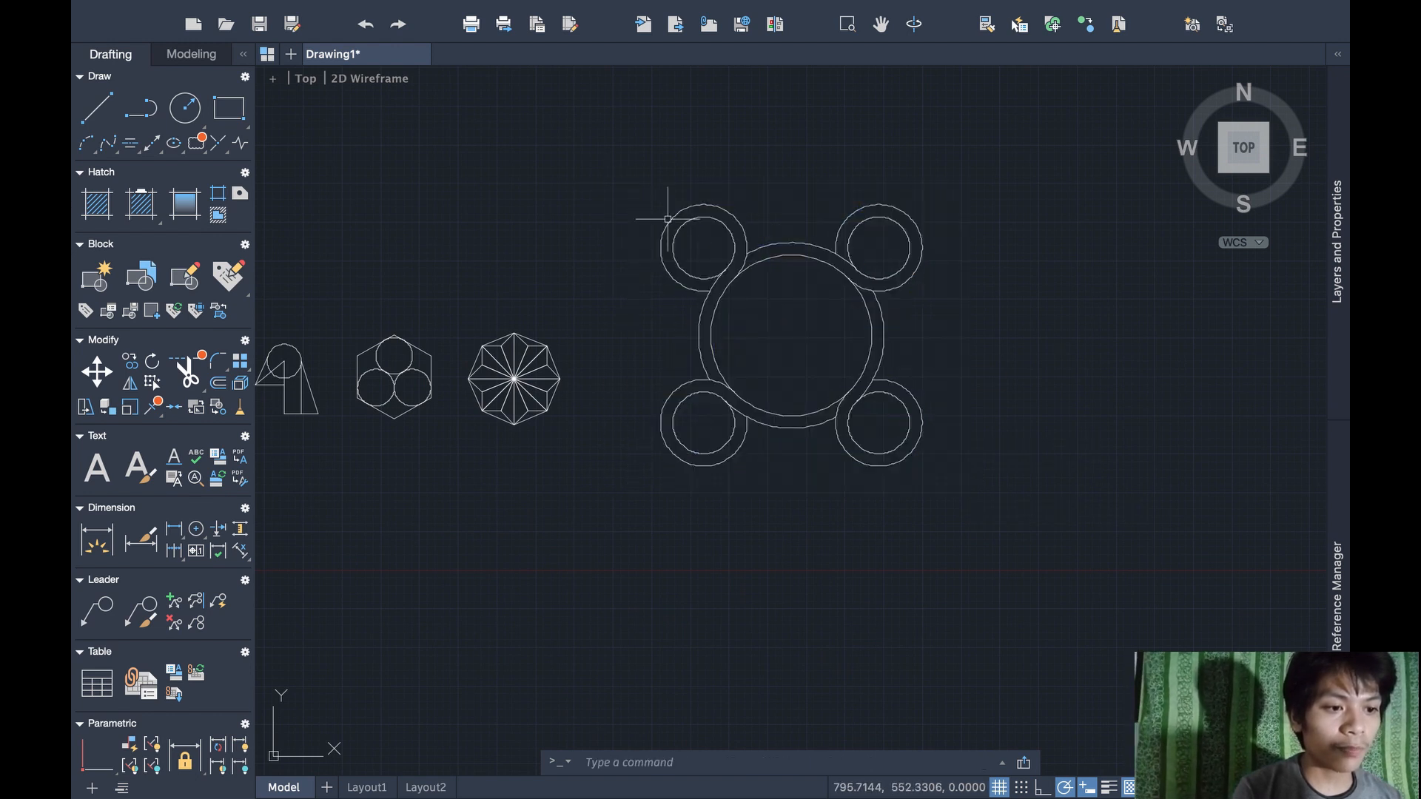
Scale the grouped figure down to about one third of its size from the upper-left small circle's center
{"action": "left_click", "coordinate": [805, 419]}
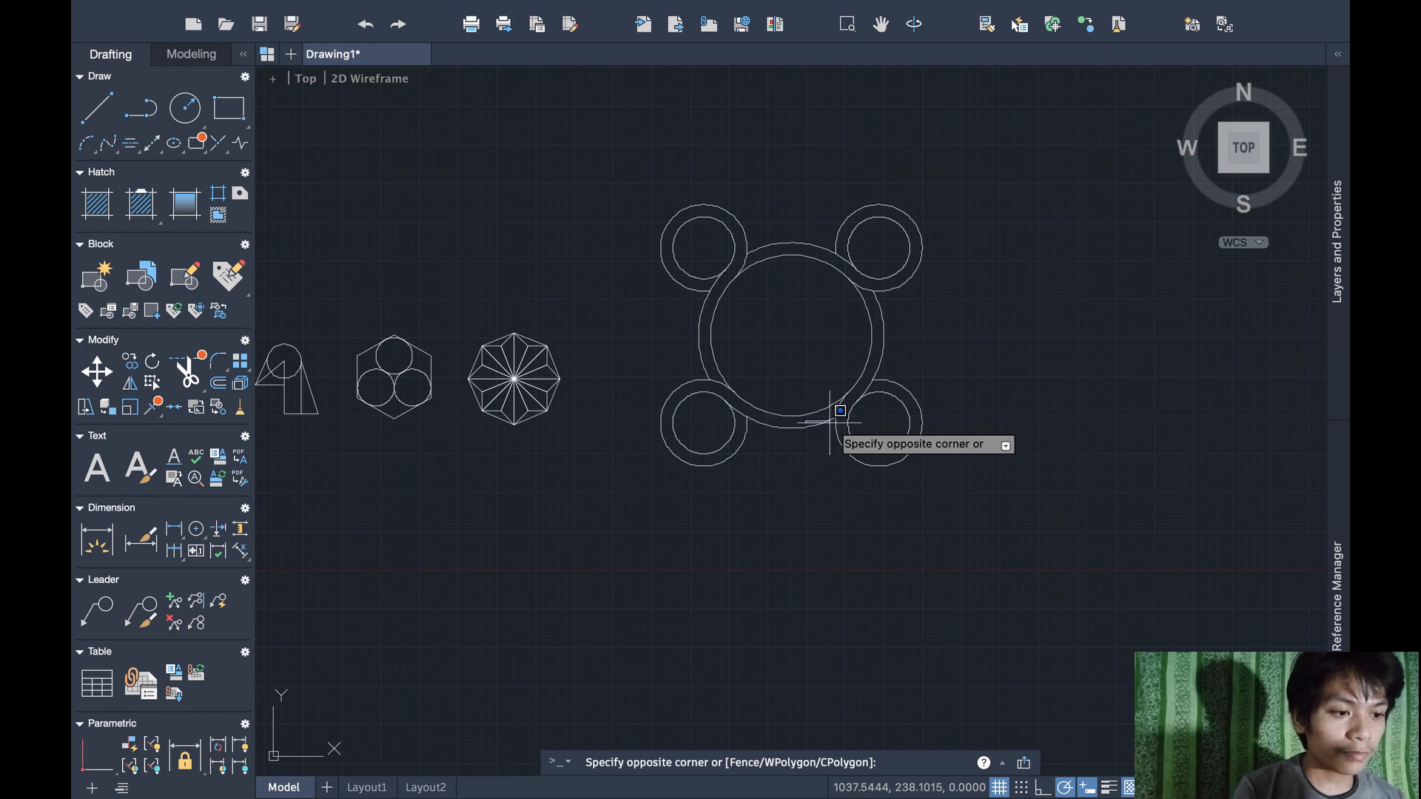
{"action": "left_click", "coordinate": [887, 441]}
{"action": "left_click", "coordinate": [944, 502]}
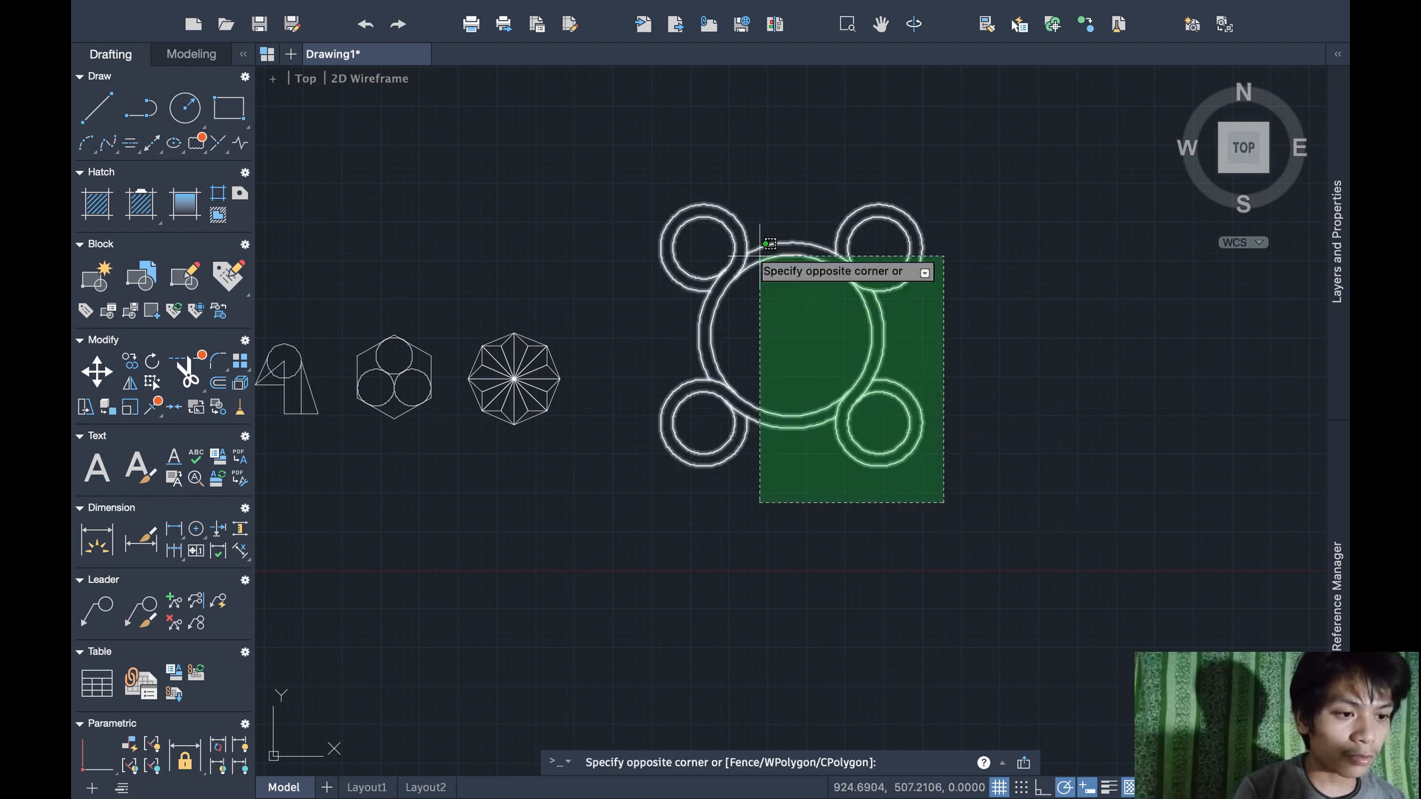
{"action": "left_click", "coordinate": [648, 178]}
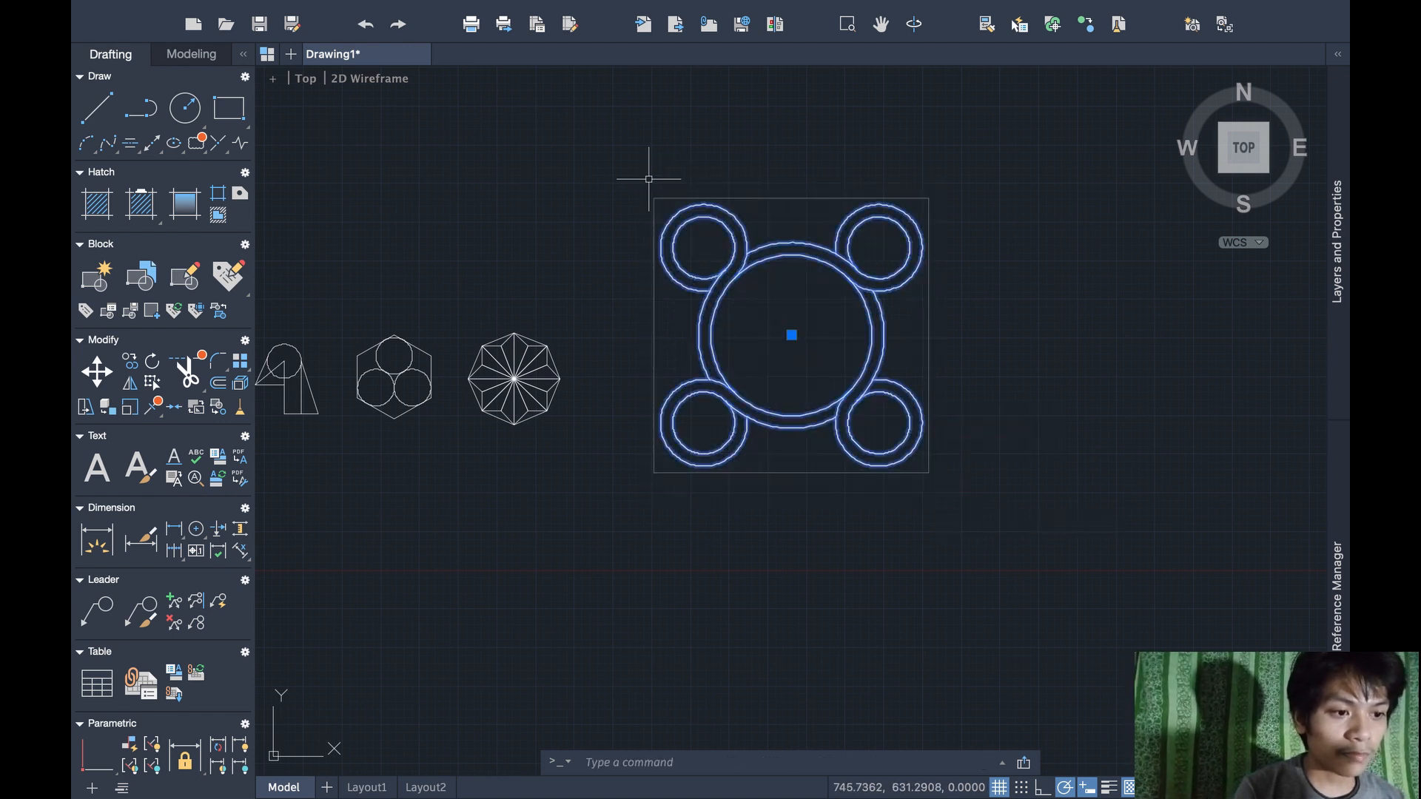
{"action": "type", "text": "scale"}
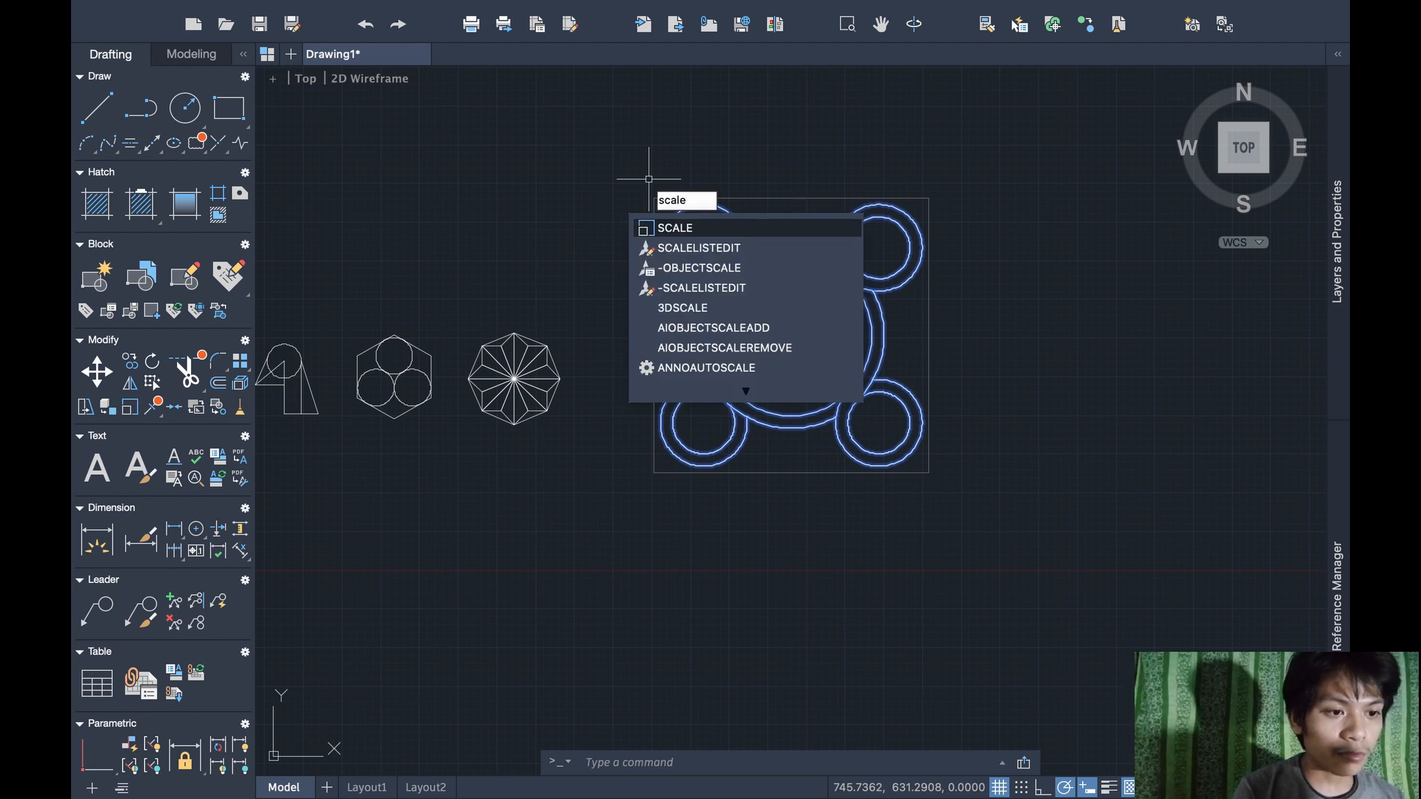
{"action": "key", "text": "Return"}
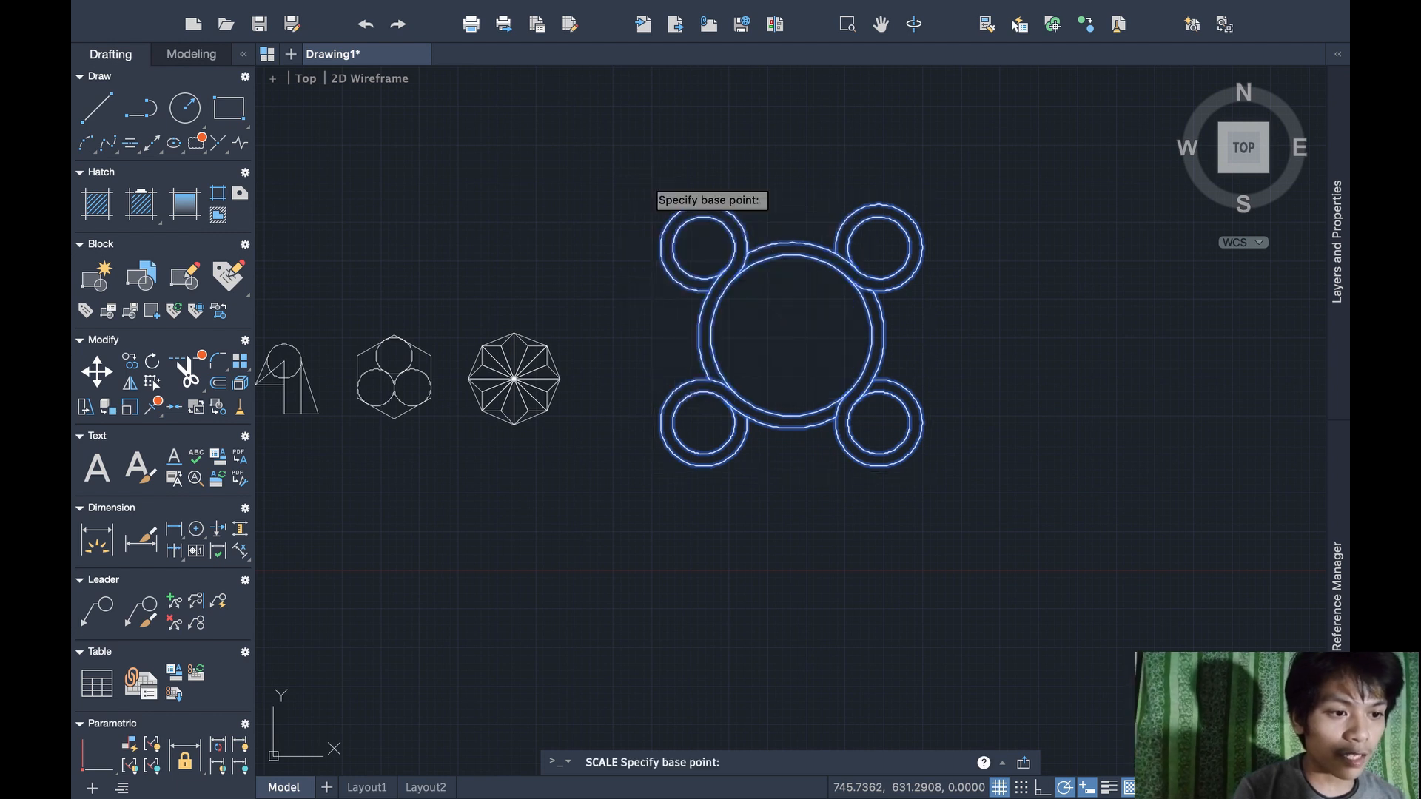
{"action": "left_click", "coordinate": [703, 248]}
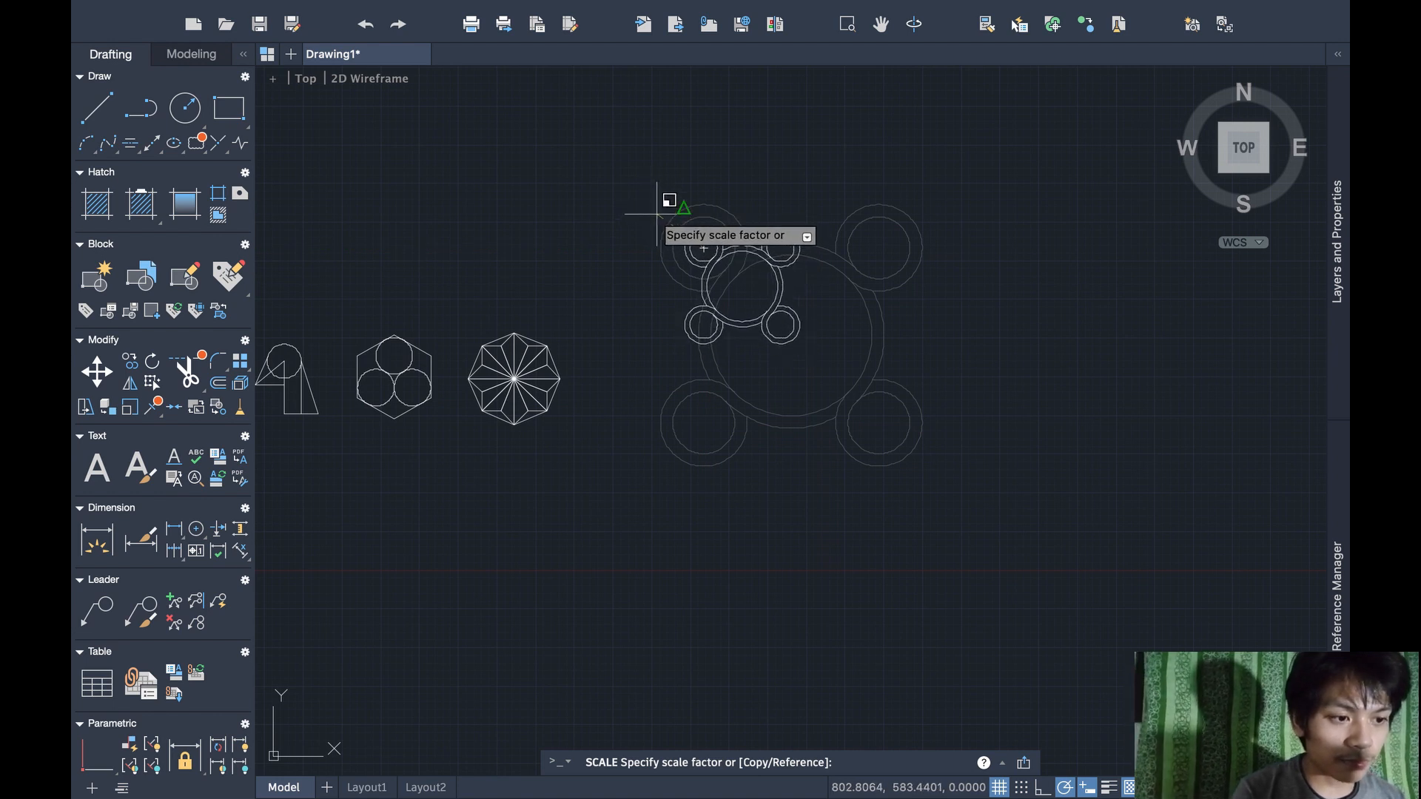
{"action": "left_click", "coordinate": [657, 213]}
Move the scaled circle figure by its center to below the first figure made of a circle and triangles
{"action": "left_click", "coordinate": [656, 213]}
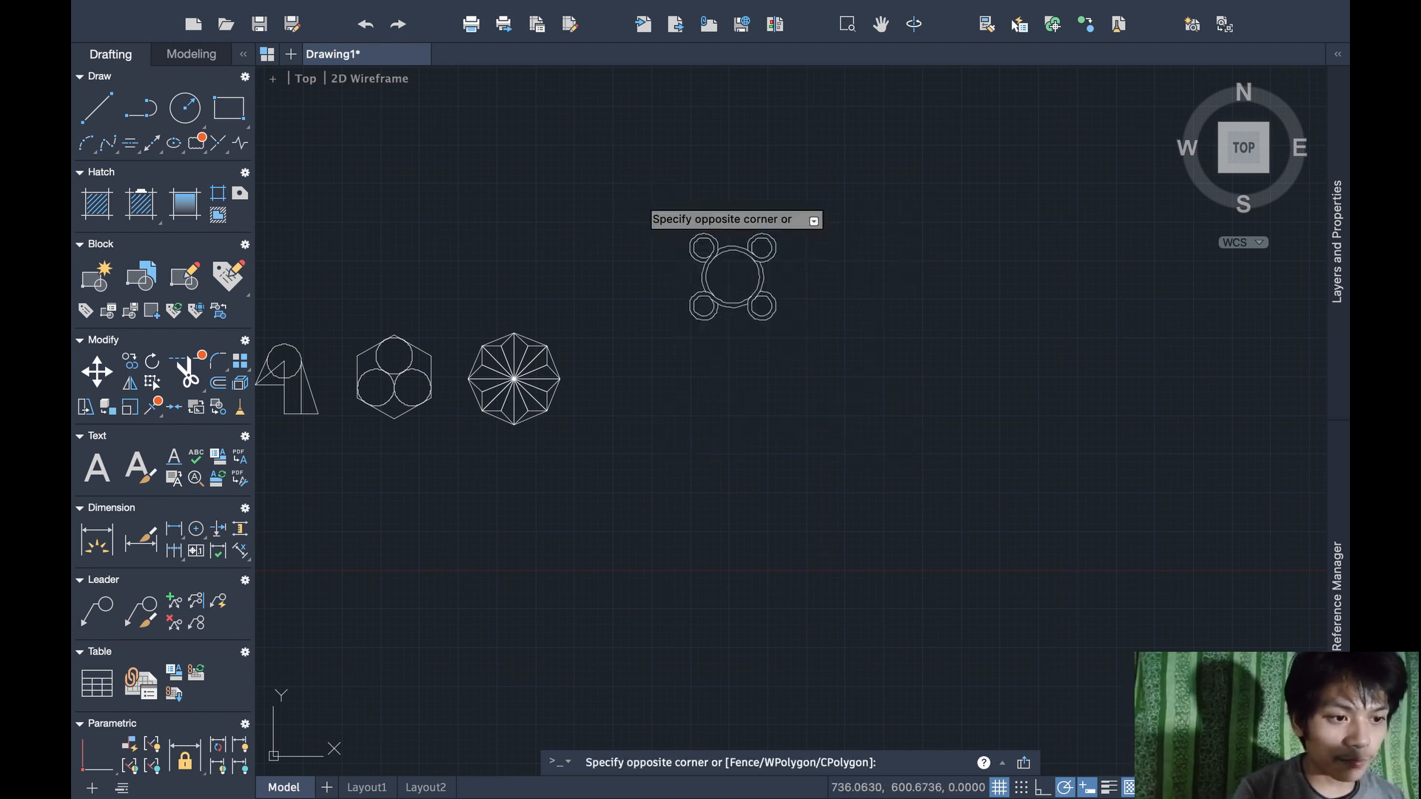
{"action": "left_click", "coordinate": [823, 348]}
{"action": "type", "text": "m"}
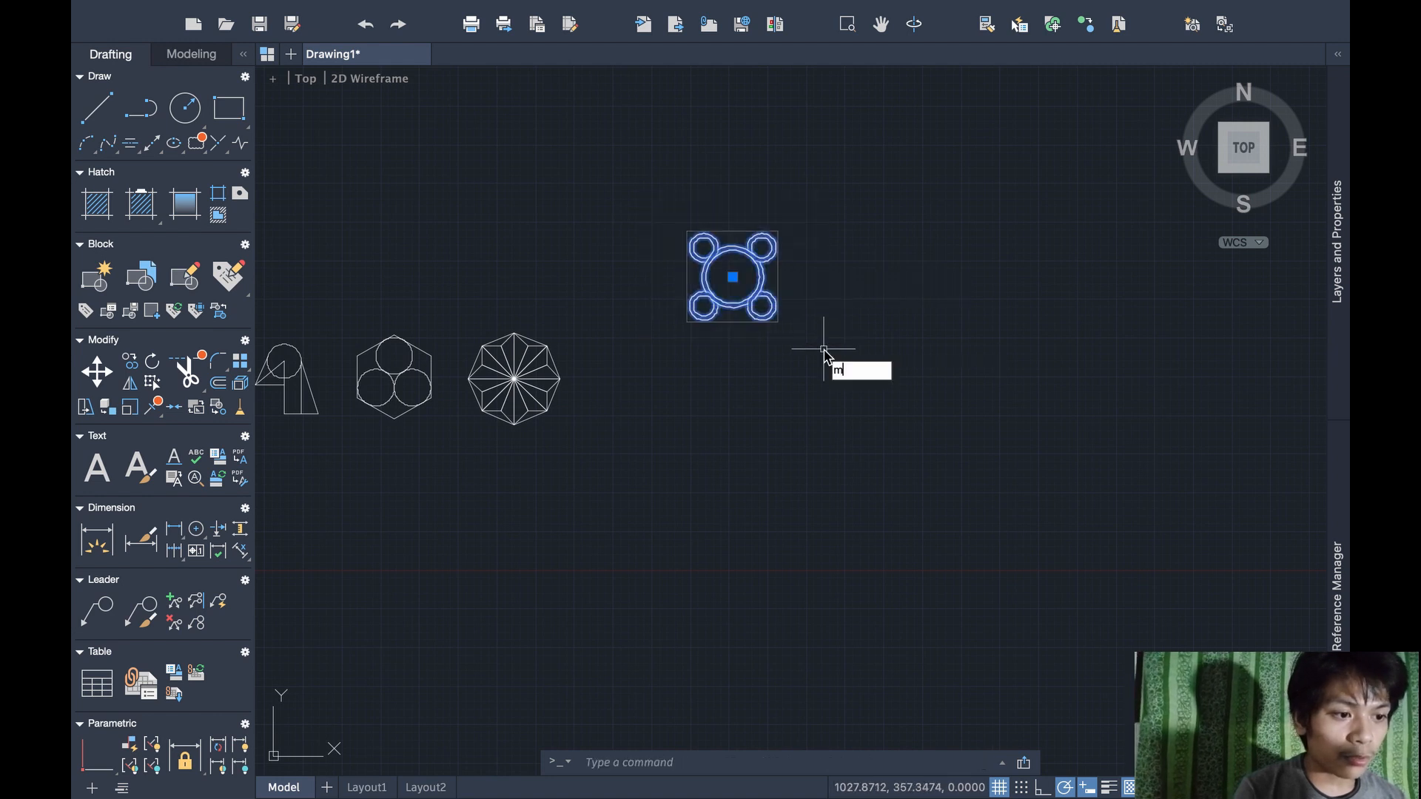
{"action": "type", "text": "ove"}
{"action": "key", "text": "Return"}
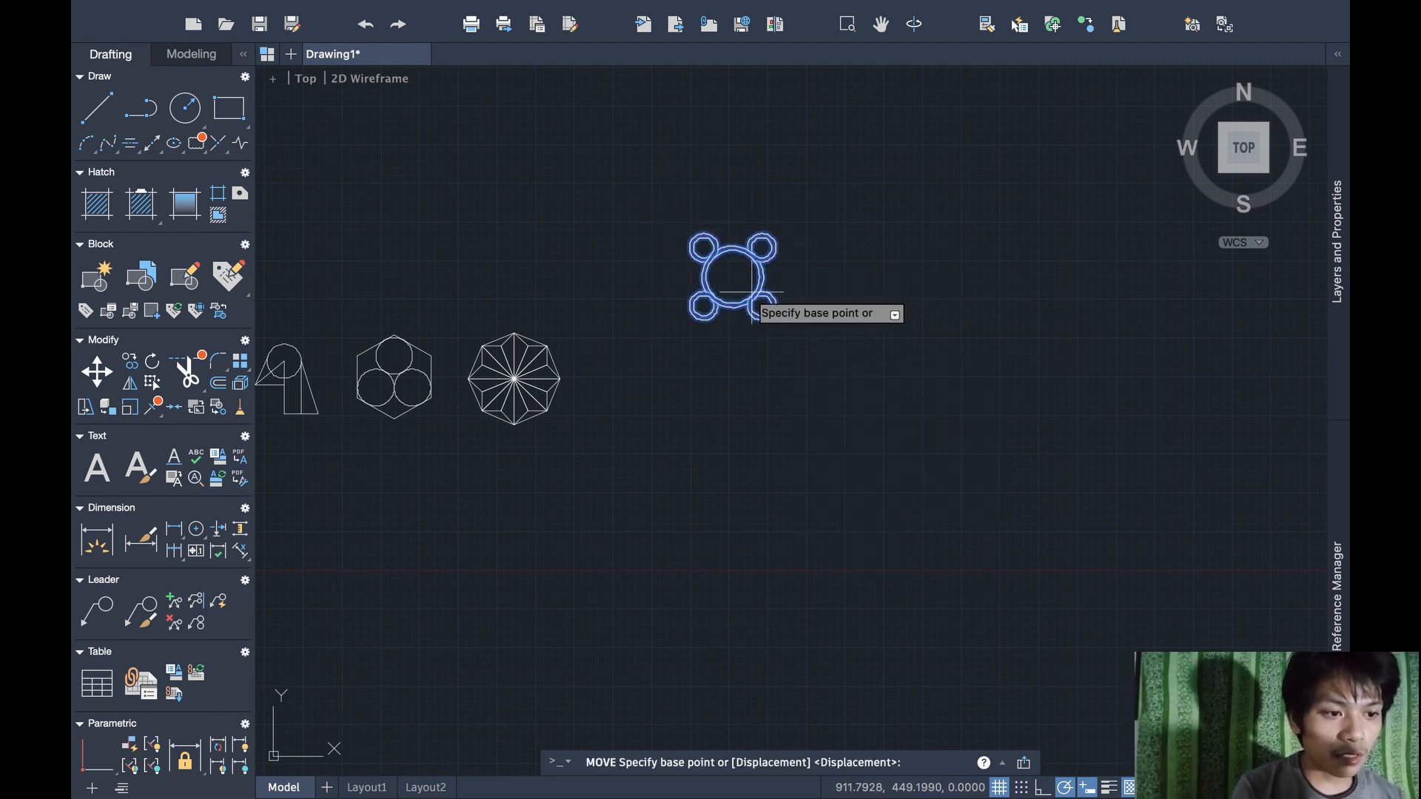
{"action": "left_click", "coordinate": [733, 276]}
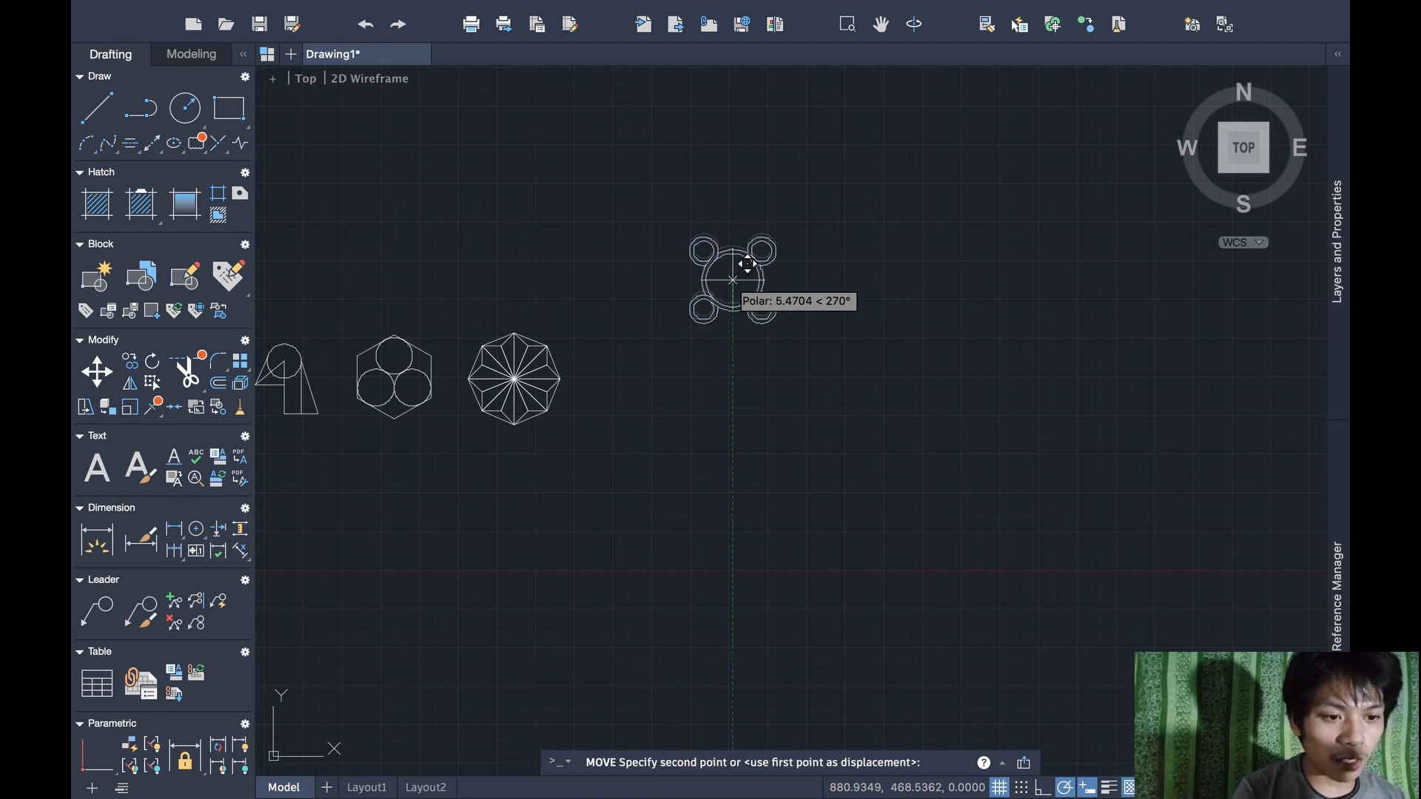
{"action": "scroll", "coordinate": [444, 498], "scroll_direction": "left", "scroll_amount": 10}
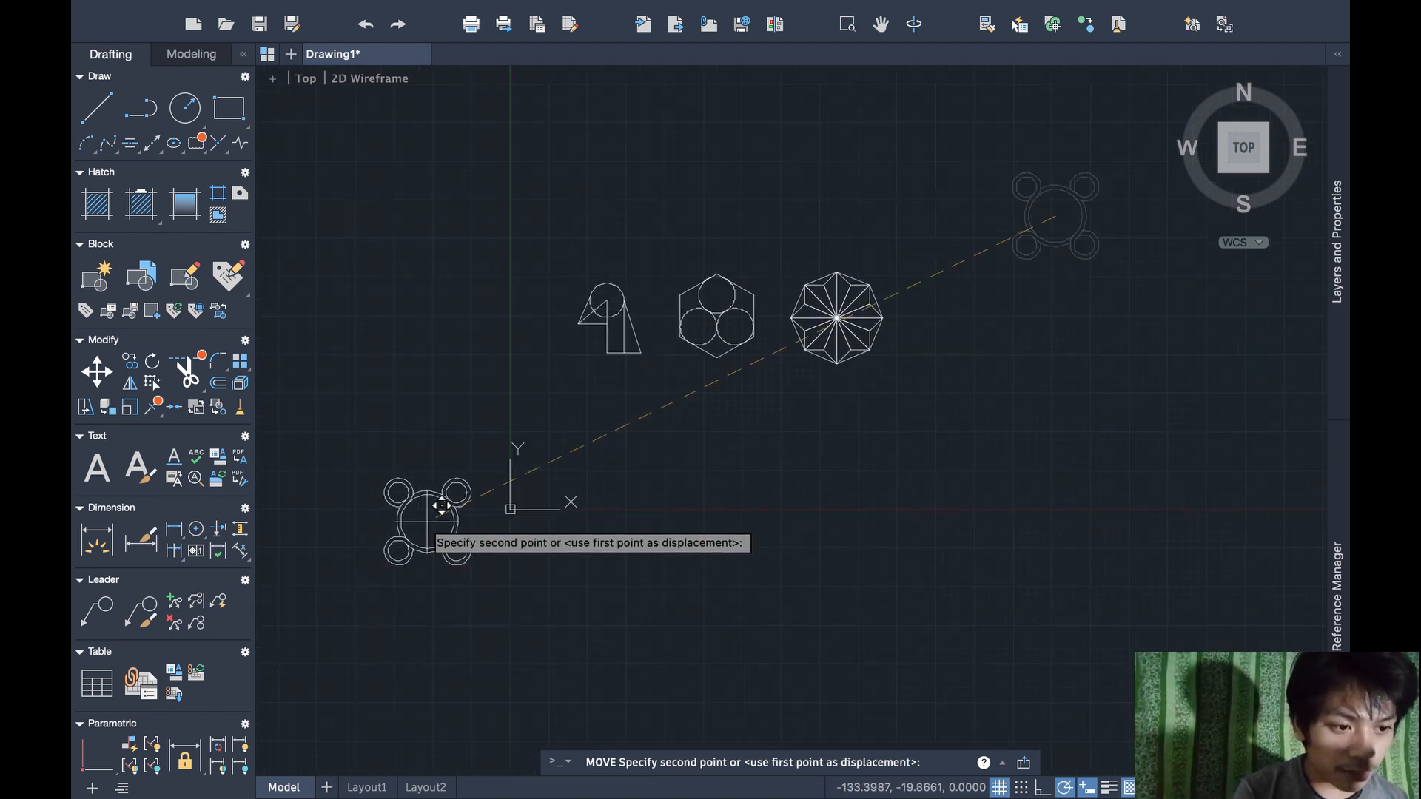
{"action": "scroll", "coordinate": [441, 508], "scroll_direction": "up", "scroll_amount": 4}
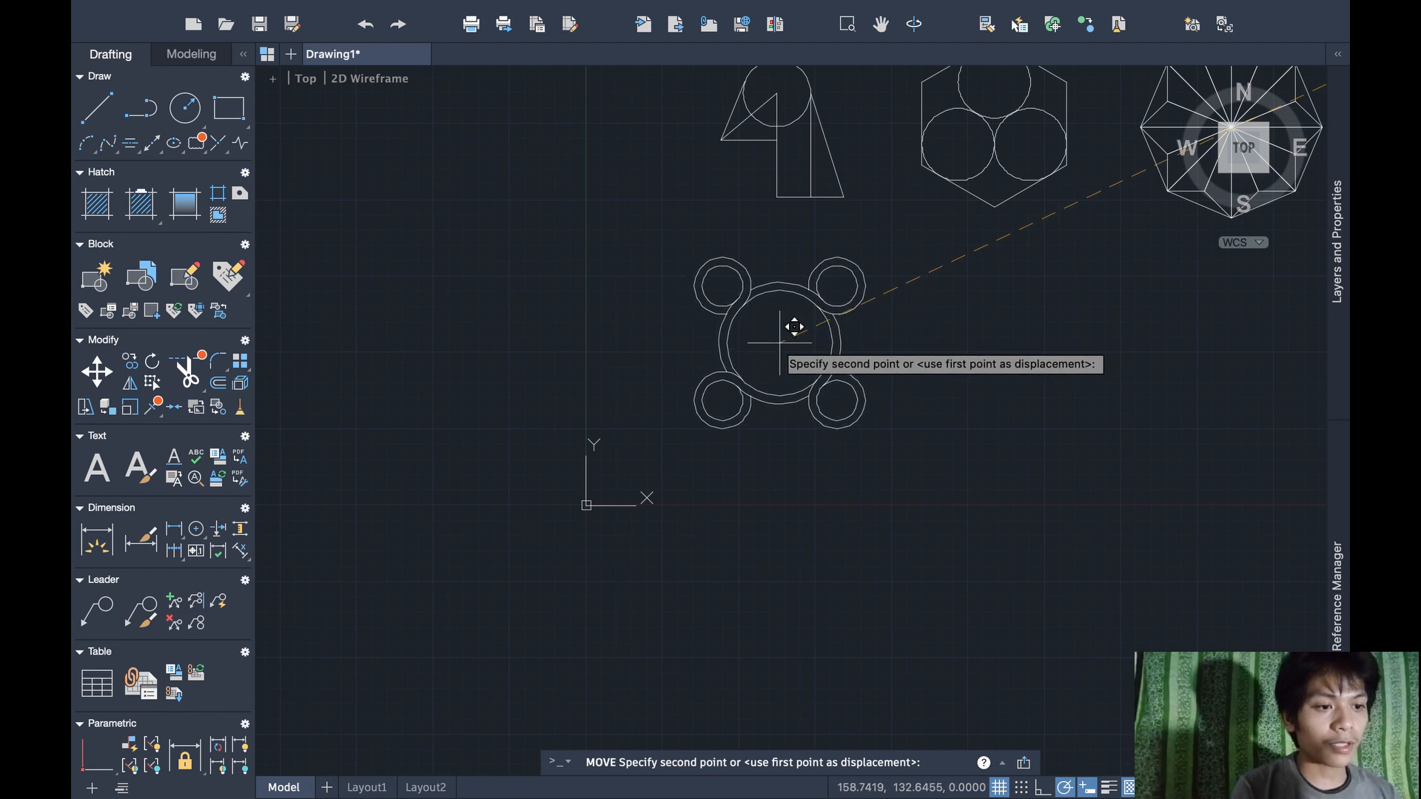
{"action": "left_click", "coordinate": [794, 326]}
{"action": "scroll", "coordinate": [794, 327], "scroll_direction": "down", "scroll_amount": 3}
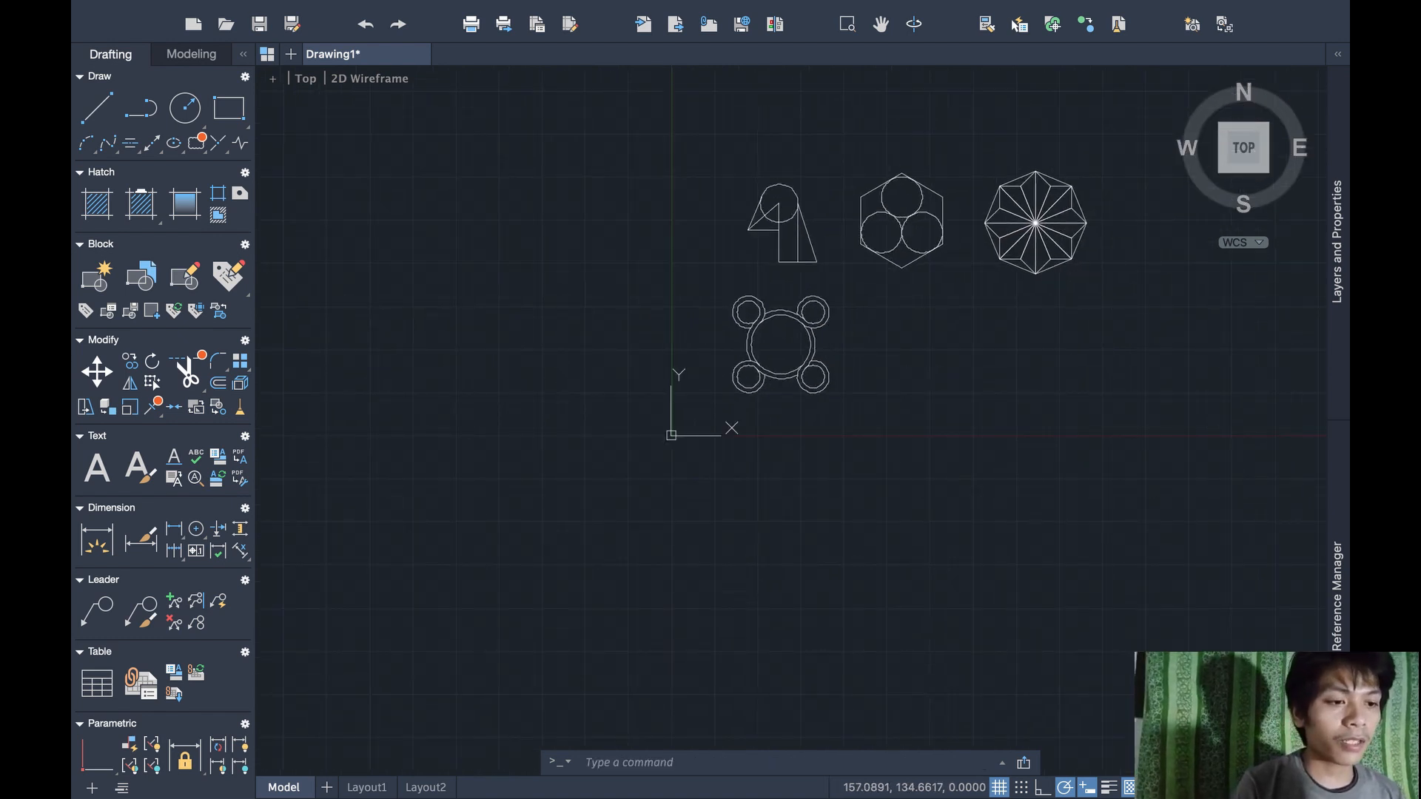
{"action": "scroll", "coordinate": [814, 296], "scroll_direction": "right", "scroll_amount": 2}
{"action": "scroll", "coordinate": [785, 340], "scroll_direction": "right", "scroll_amount": 4}
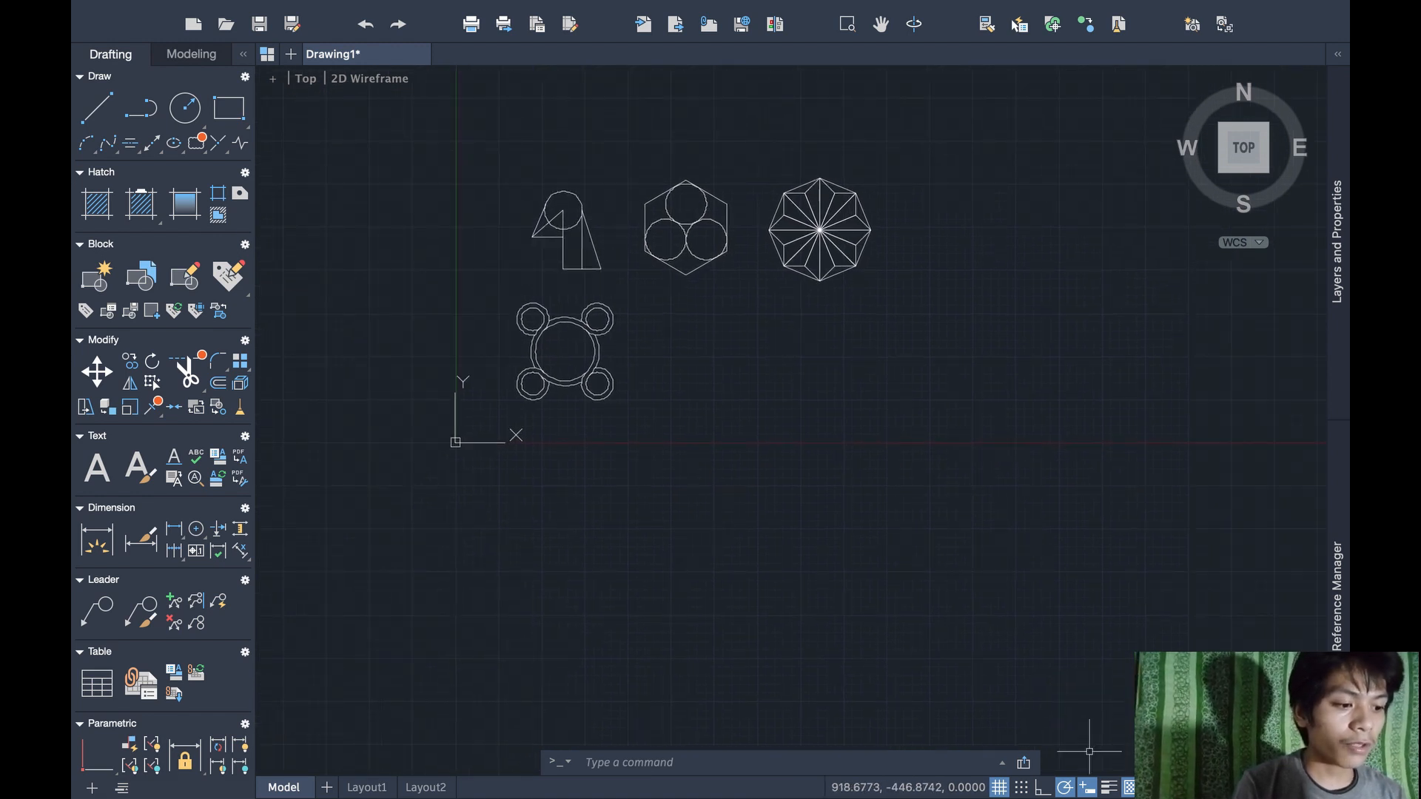
Check the square brick-pattern figure on the Exercise 2-3 reference sheet and return to the AutoCAD drawing
{"action": "left_click", "coordinate": [1103, 725]}
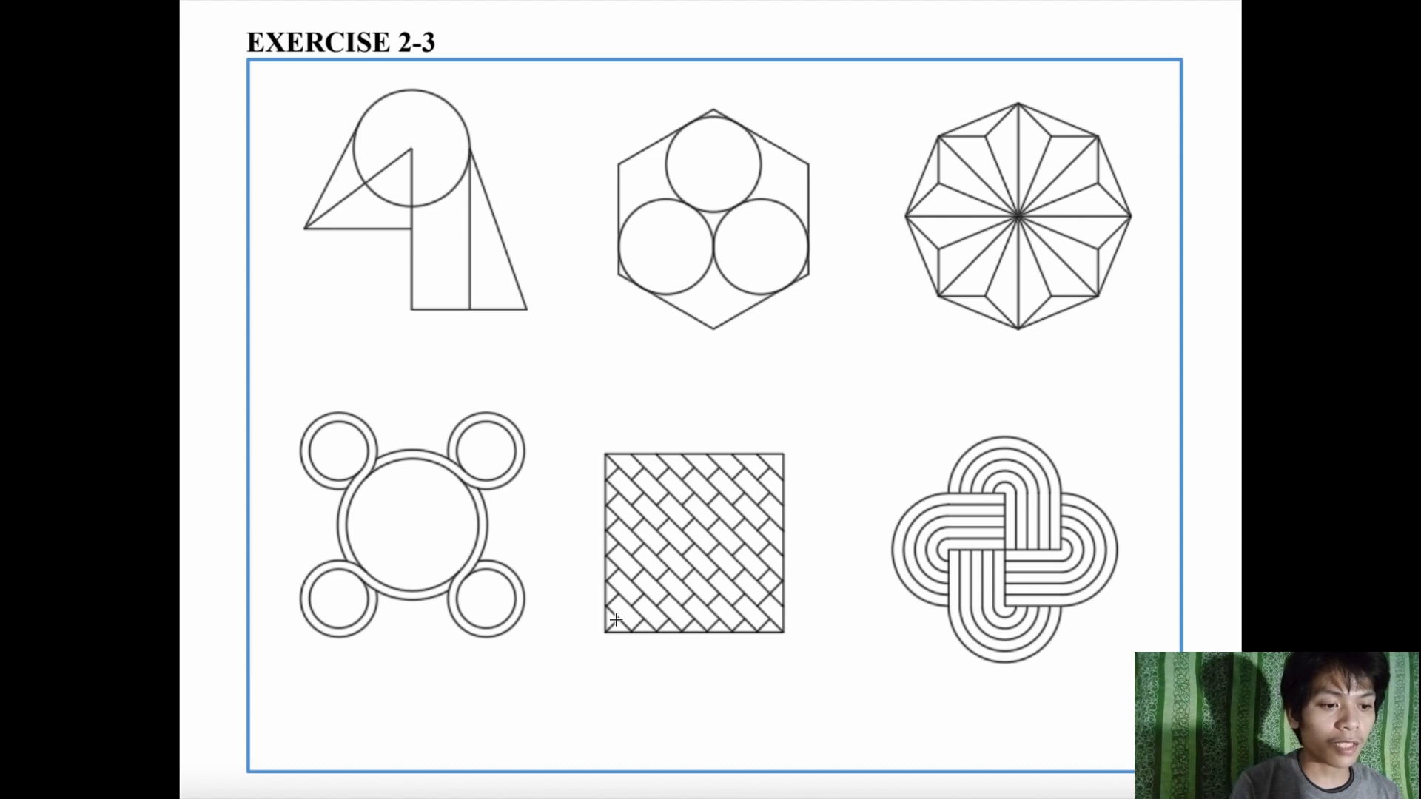
{"action": "mouse_move", "coordinate": [984, 777]}
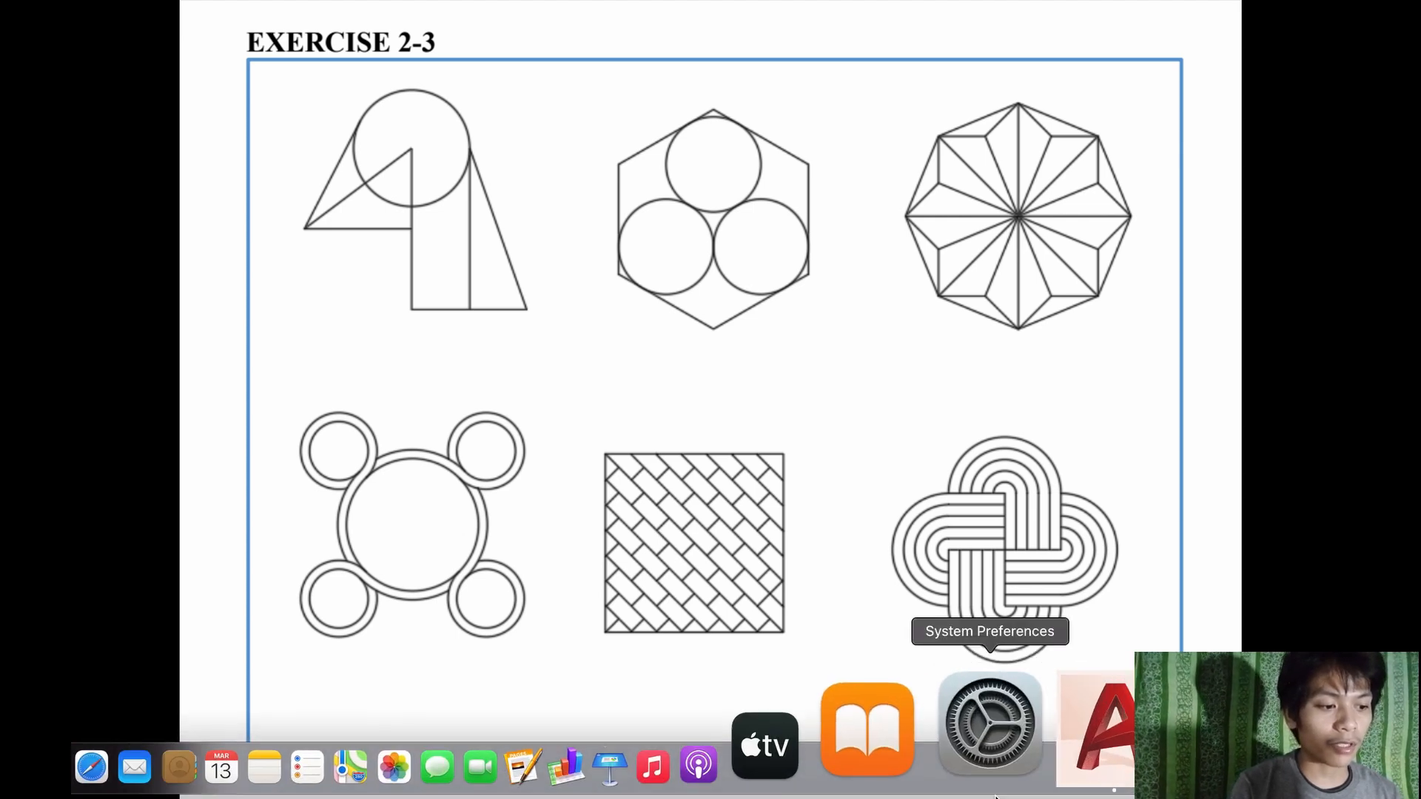
{"action": "left_click", "coordinate": [1036, 743]}
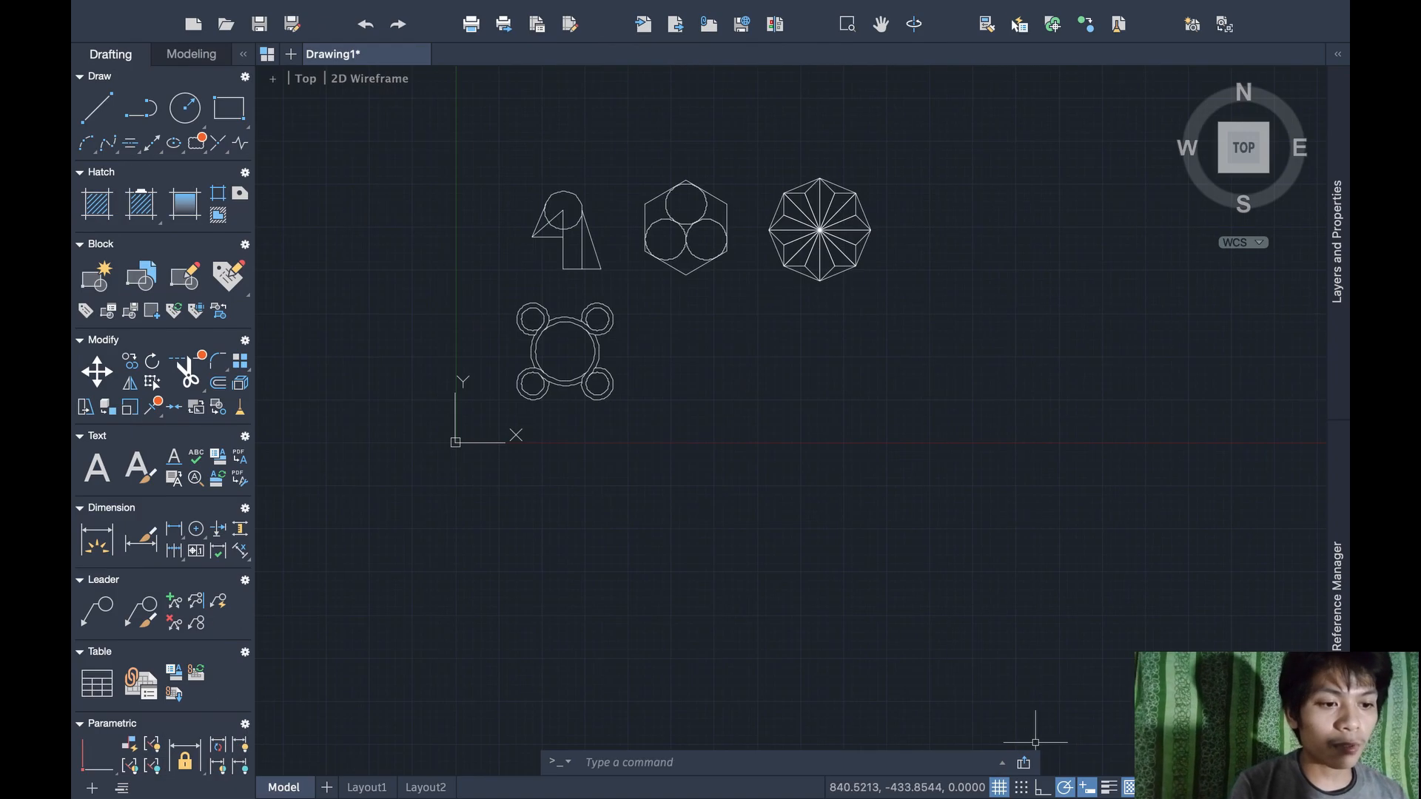
Draw a horizontal 110-unit line as a square's upper edge, beside the circle figure and below the hexagon
{"action": "scroll", "coordinate": [698, 492], "scroll_direction": "up", "scroll_amount": 5}
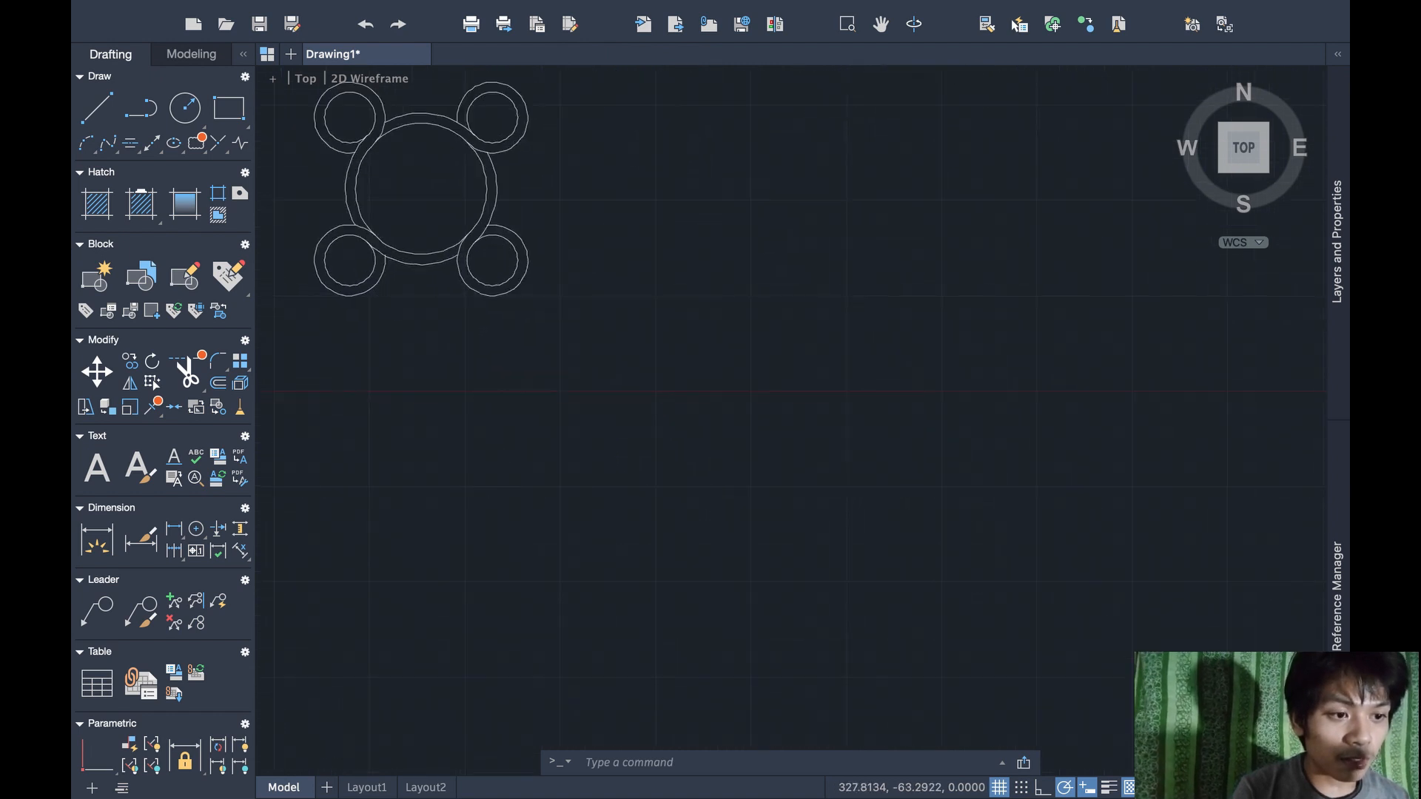
{"action": "scroll", "coordinate": [380, 86], "scroll_direction": "up", "scroll_amount": 3}
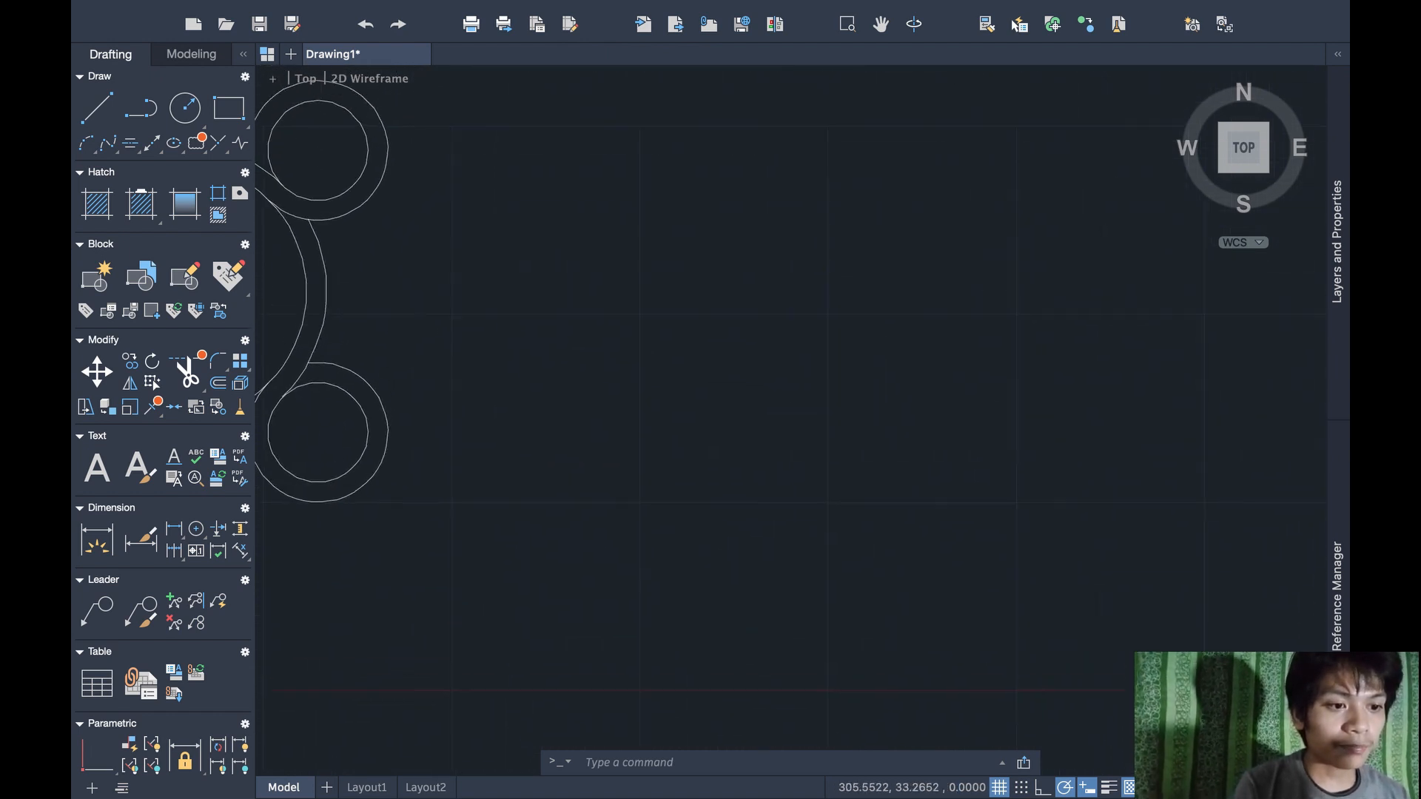
{"action": "scroll", "coordinate": [679, 486], "scroll_direction": "down", "scroll_amount": 3}
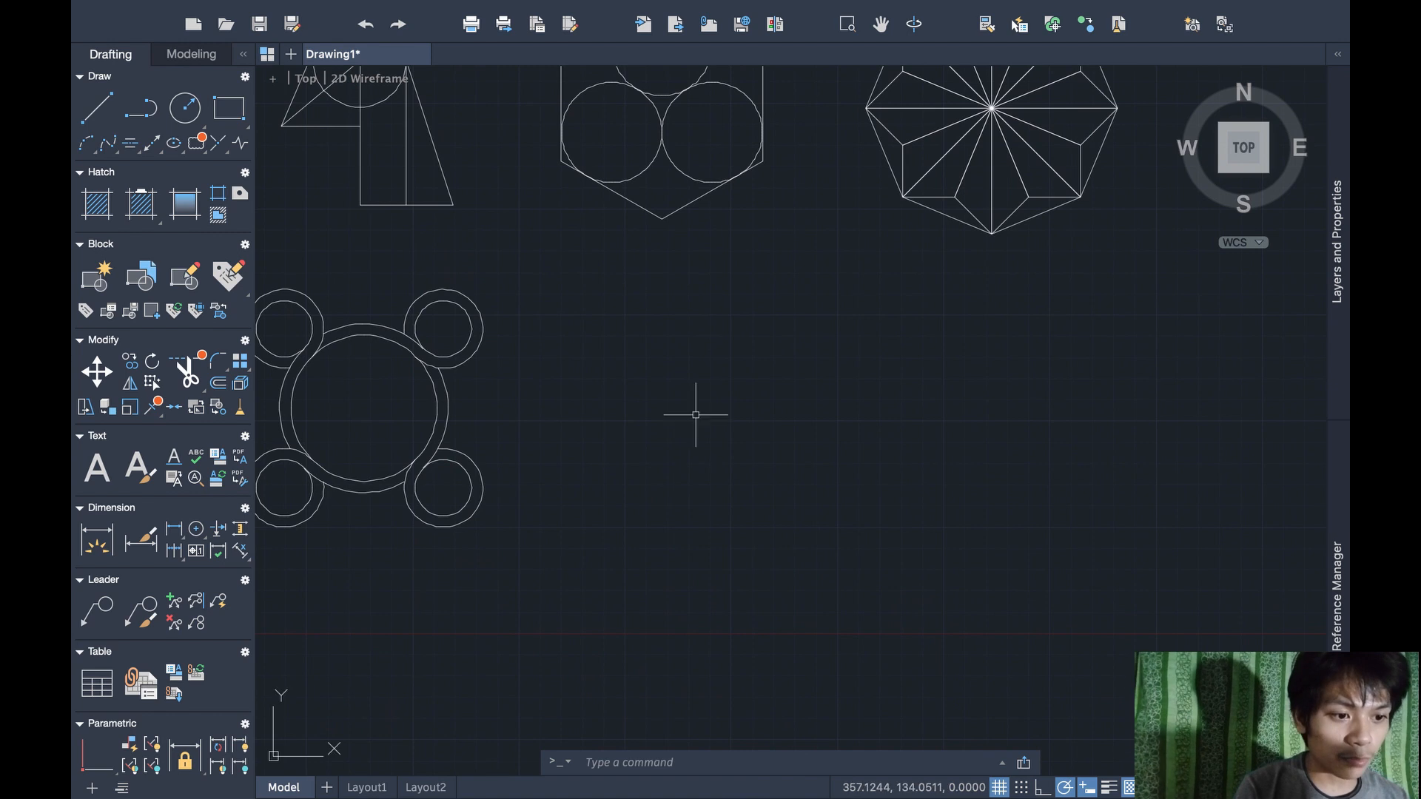
{"action": "type", "text": "line"}
{"action": "key", "text": "Return"}
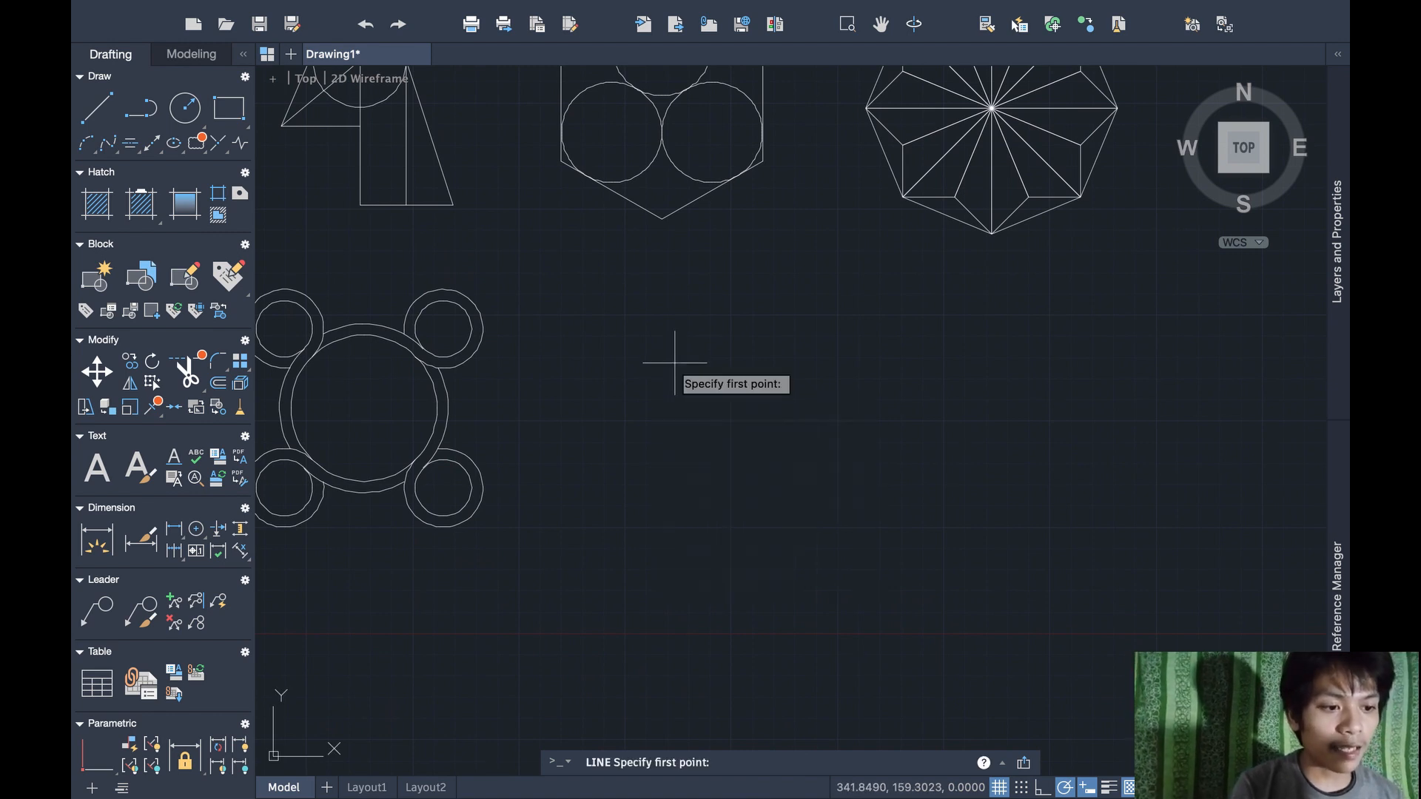
{"action": "left_click", "coordinate": [621, 315]}
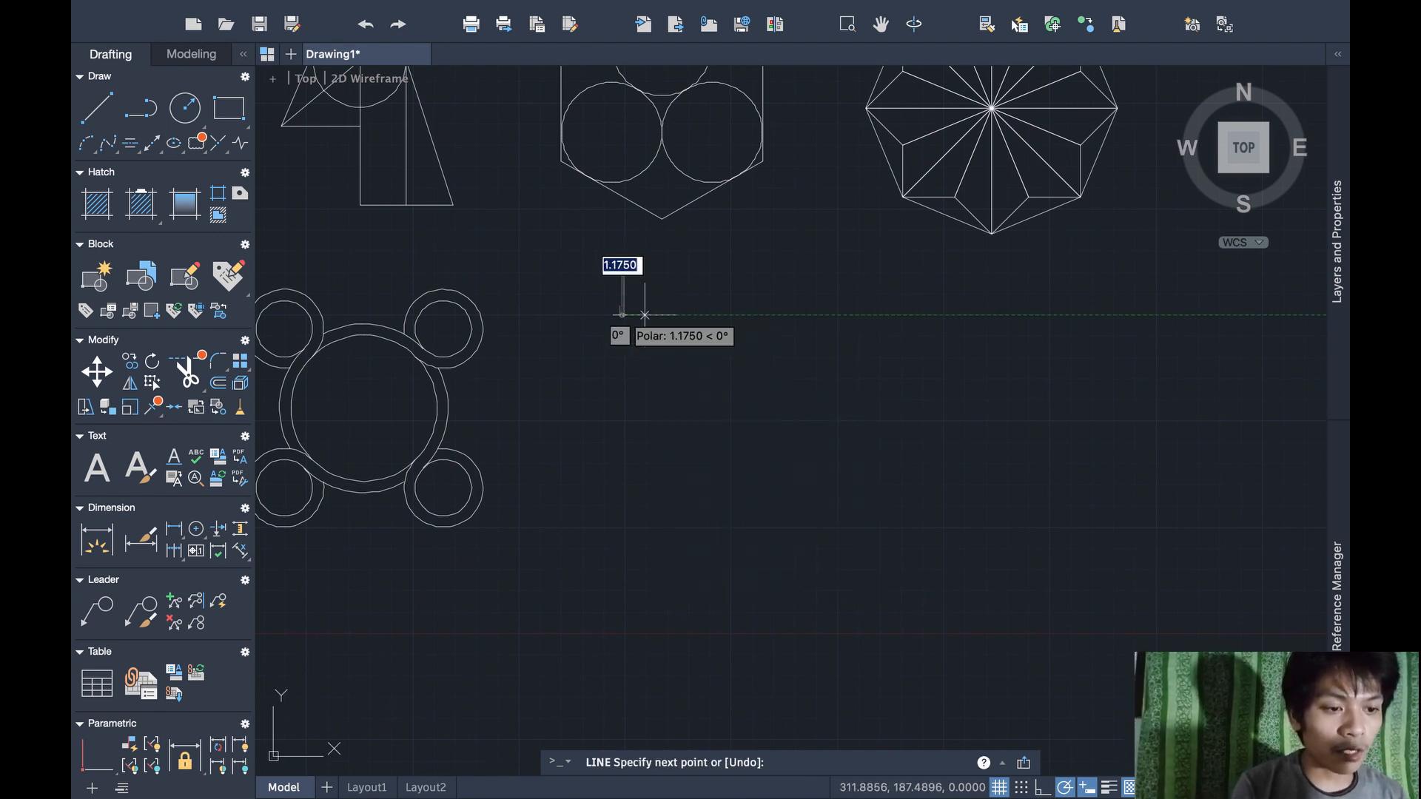
{"action": "type", "text": "1"}
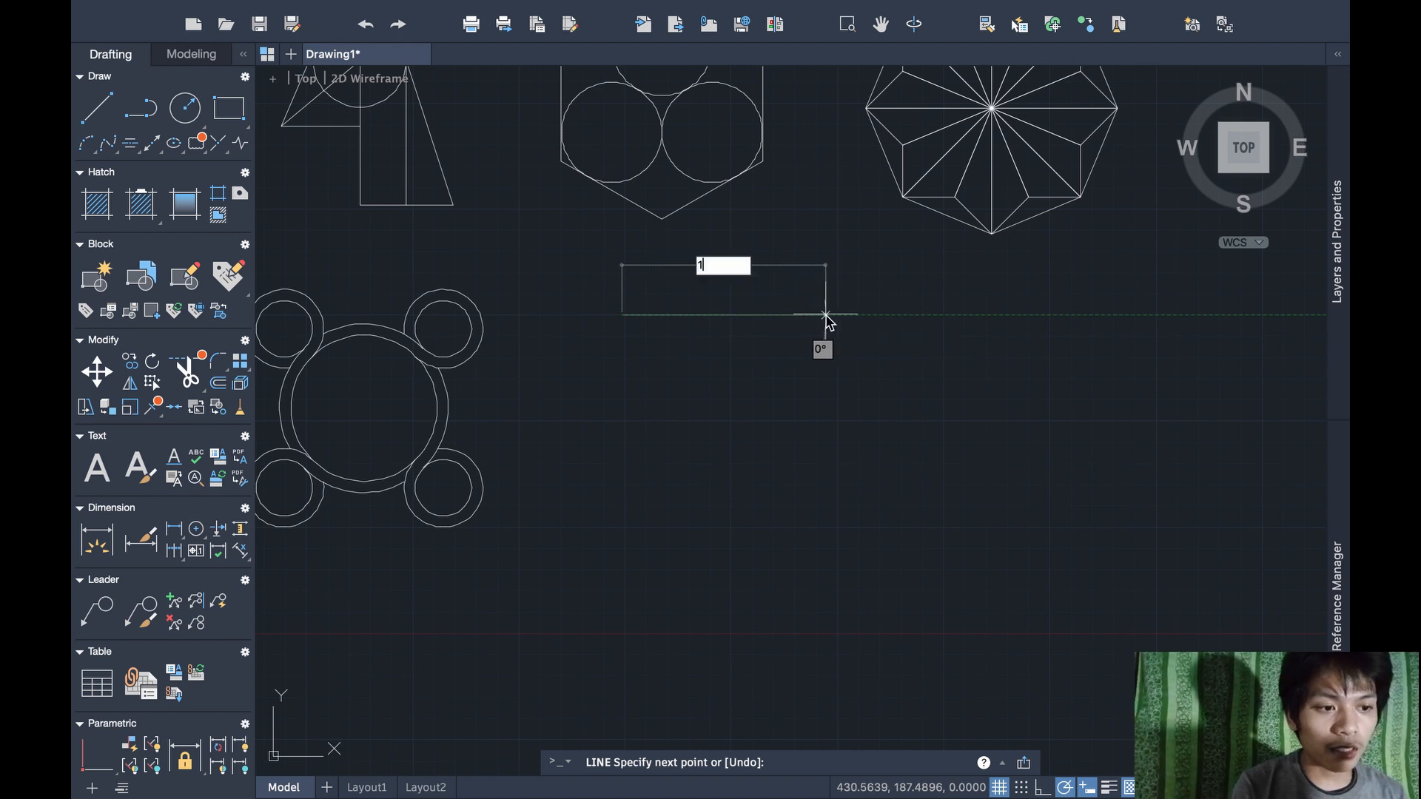
{"action": "key", "text": "Return"}
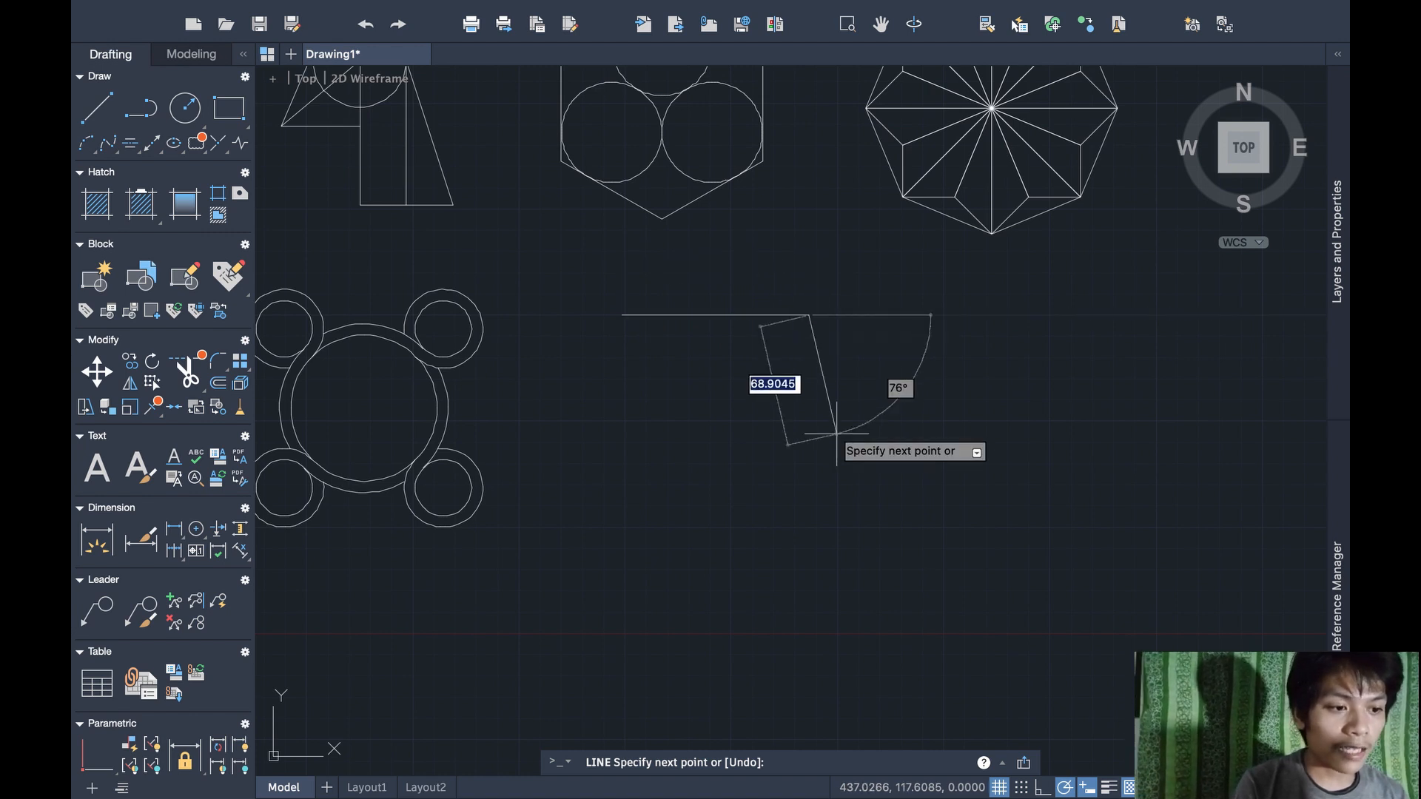
Complete the square with 110-unit right and lower edges and a closing line back to the starting corner
{"action": "type", "text": "110"}
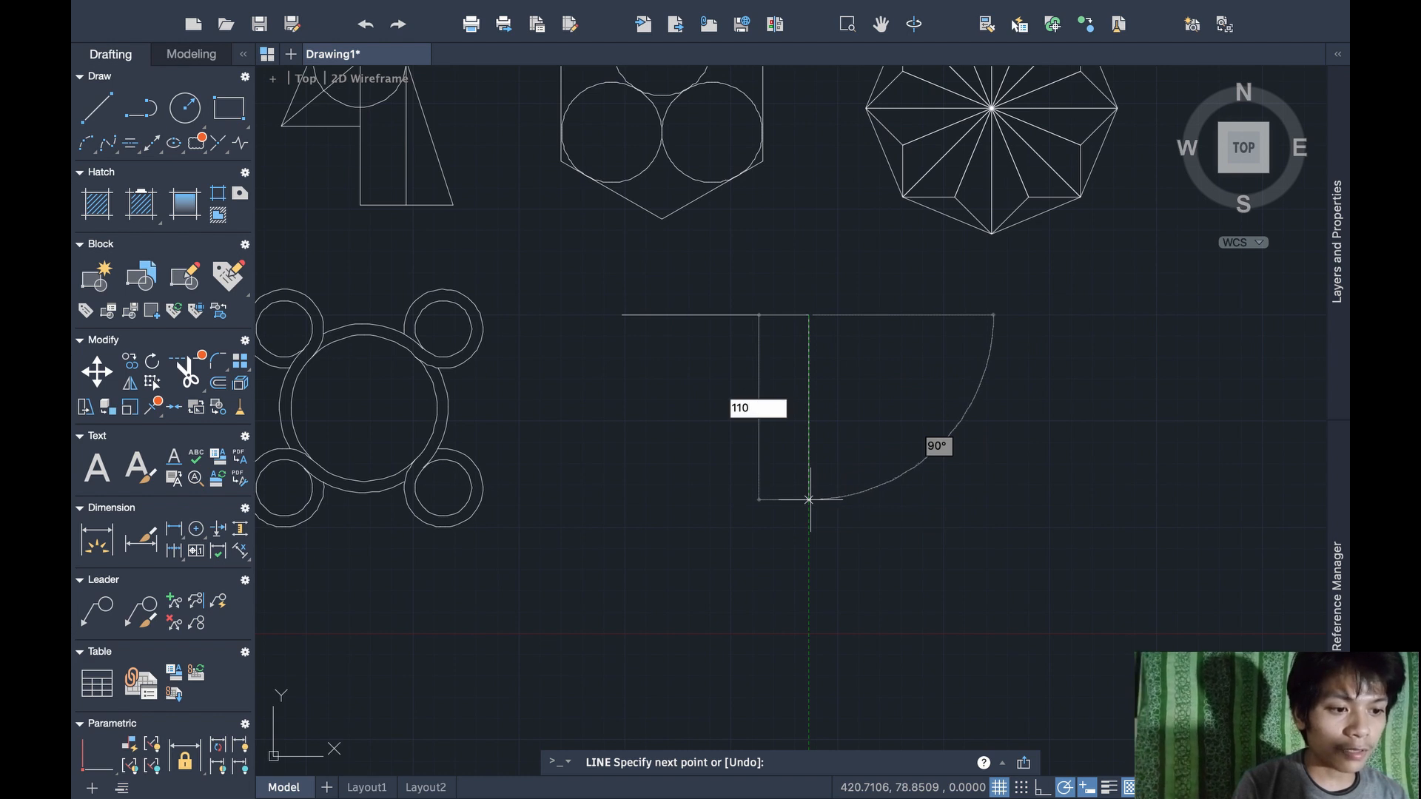
{"action": "key", "text": "Return"}
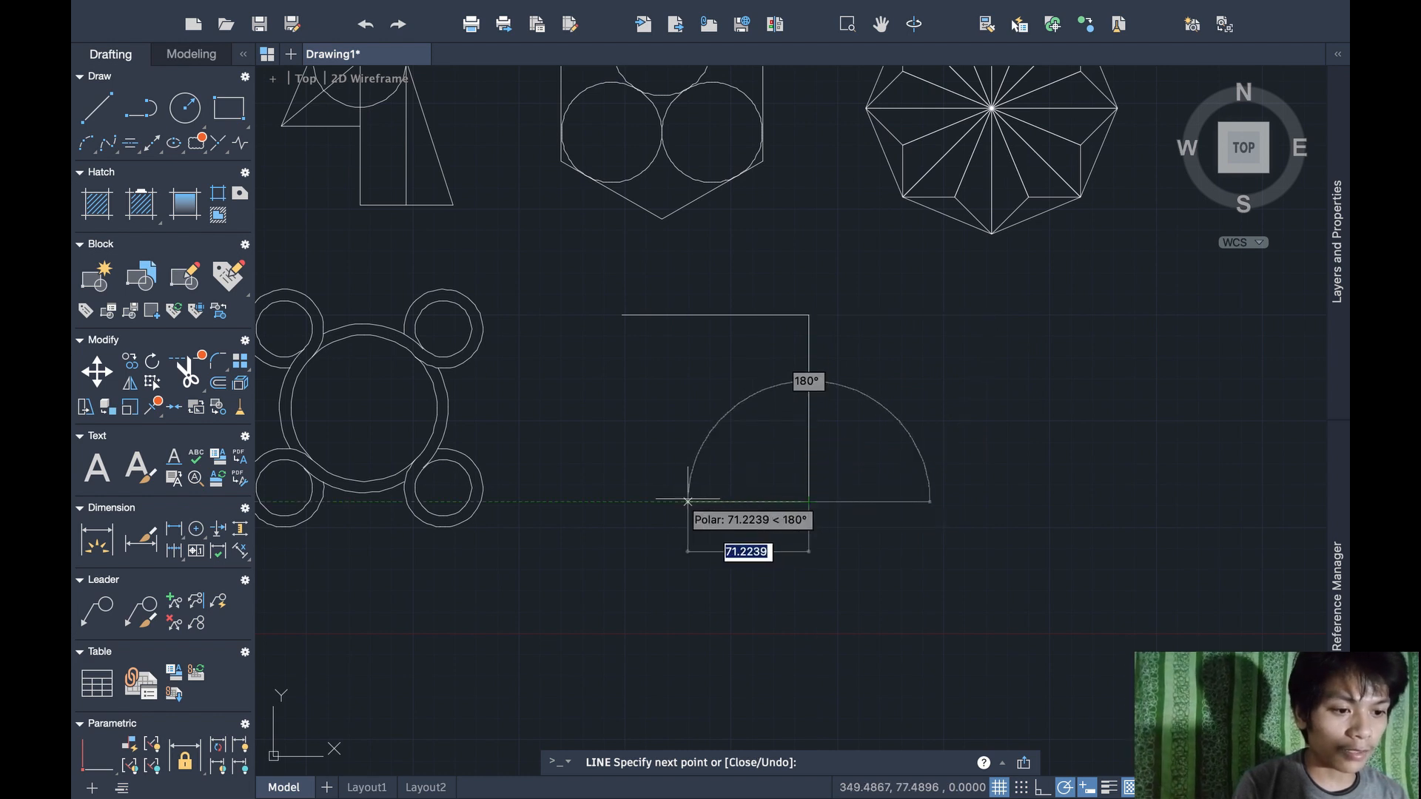
{"action": "type", "text": "110"}
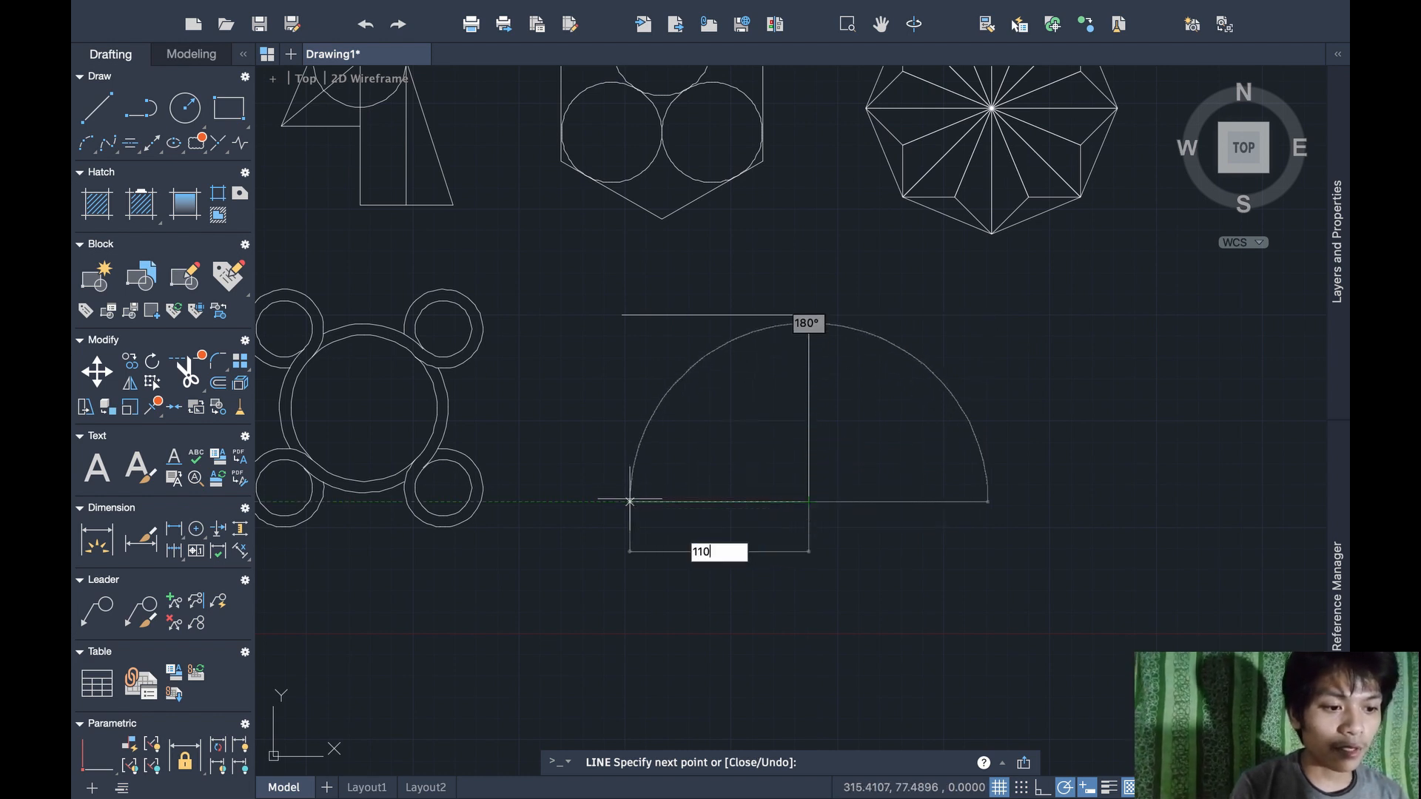
{"action": "key", "text": "Return"}
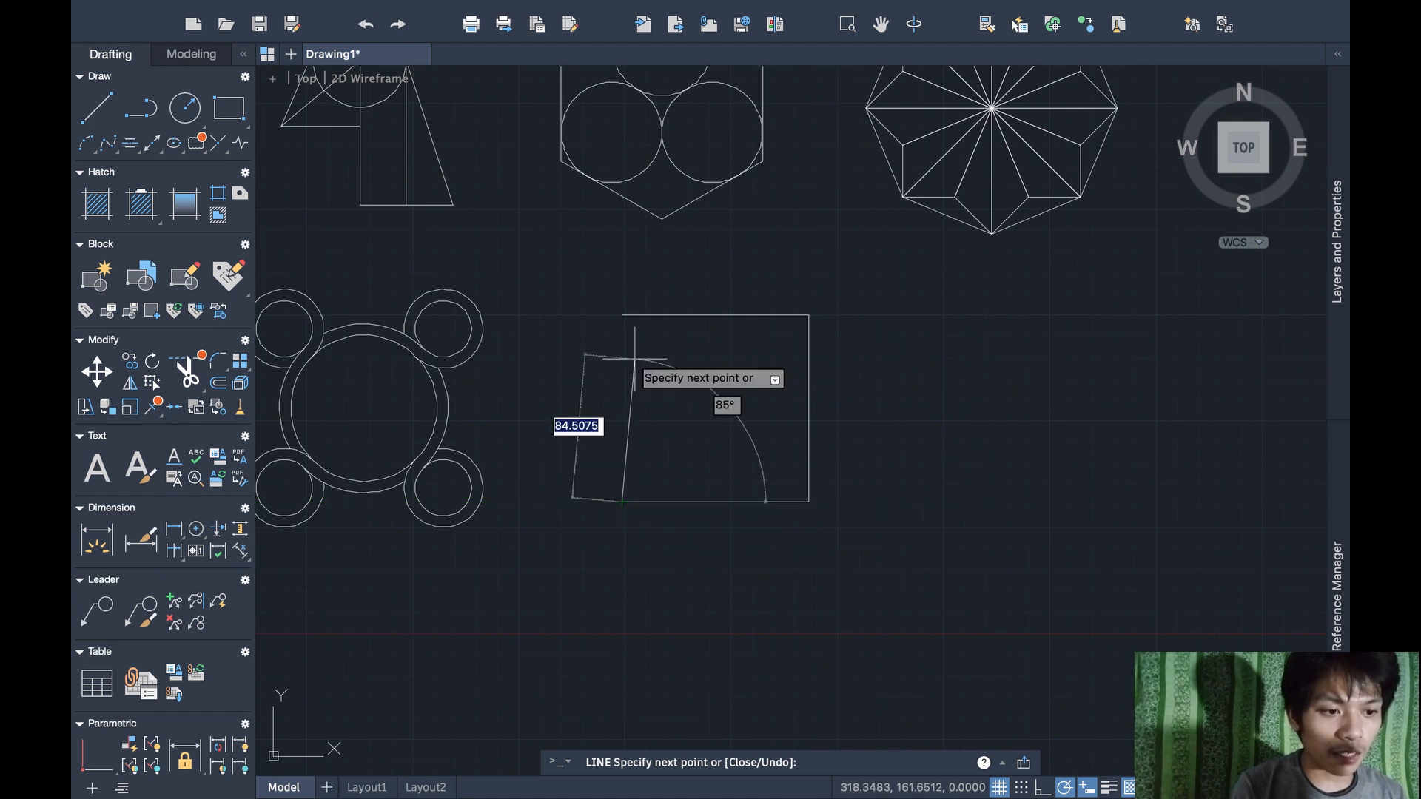
{"action": "left_click", "coordinate": [621, 314]}
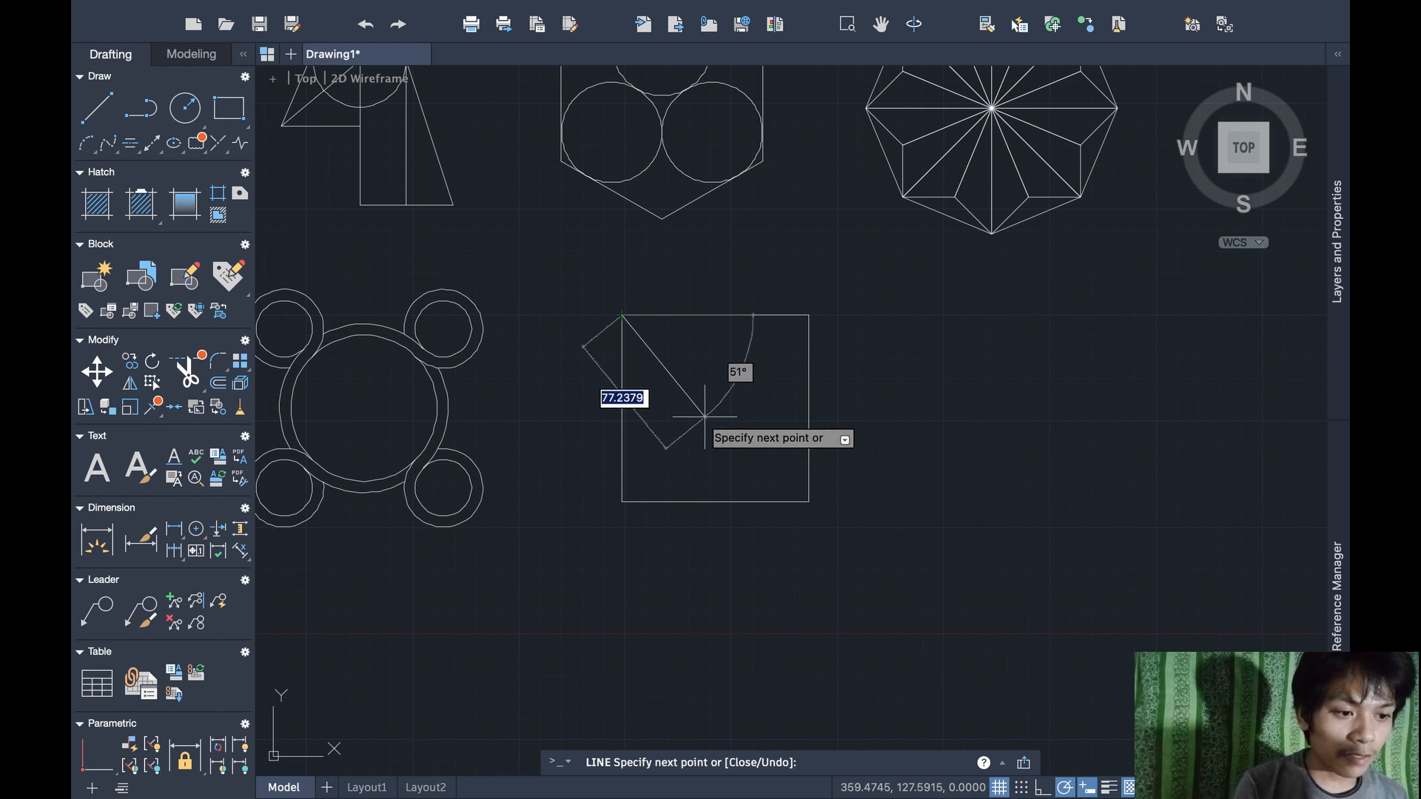
{"action": "key", "text": "Escape"}
Draw a diagonal line from the square's upper-right corner to its lower-left corner
{"action": "scroll", "coordinate": [710, 418], "scroll_direction": "up", "scroll_amount": 2}
{"action": "scroll", "coordinate": [704, 417], "scroll_direction": "up", "scroll_amount": 1}
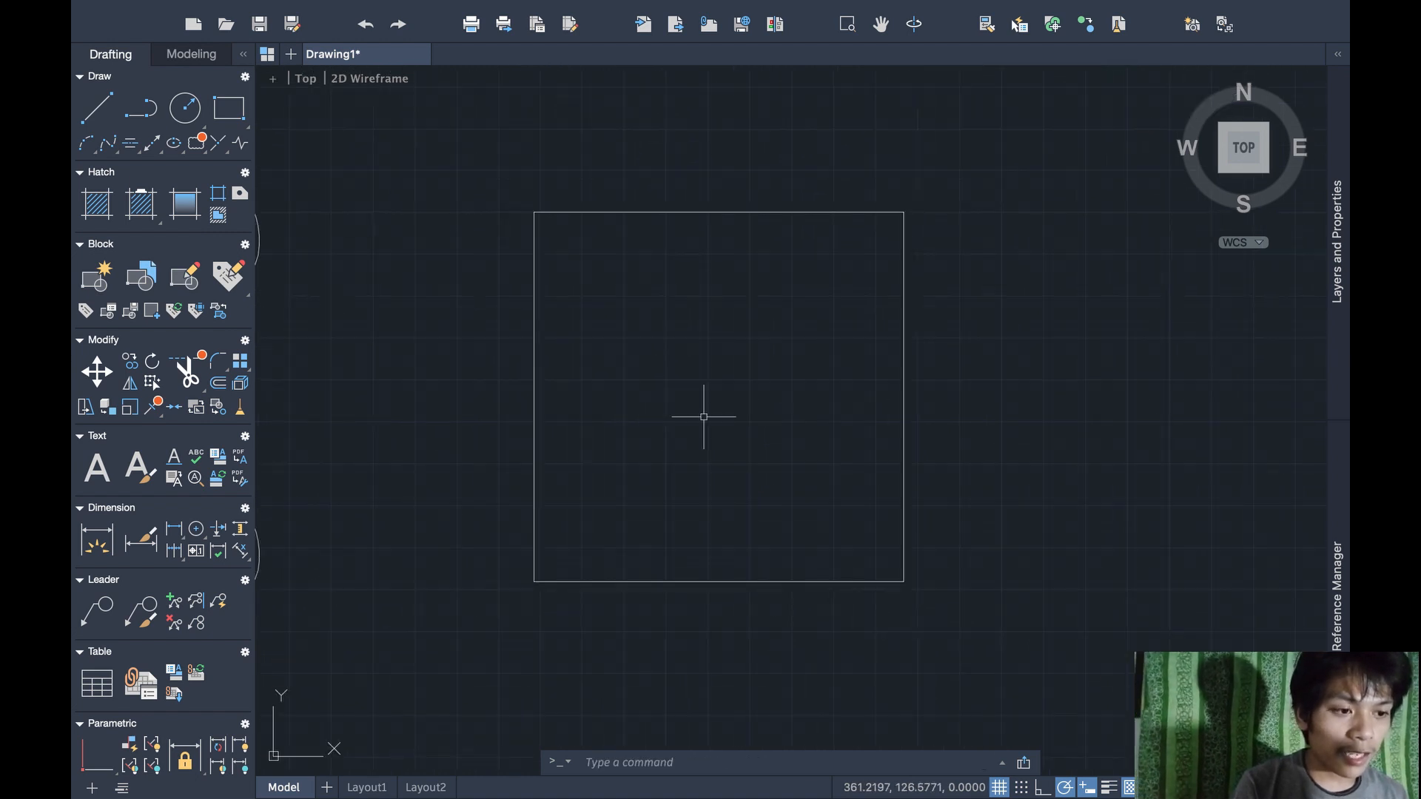
{"action": "type", "text": "line"}
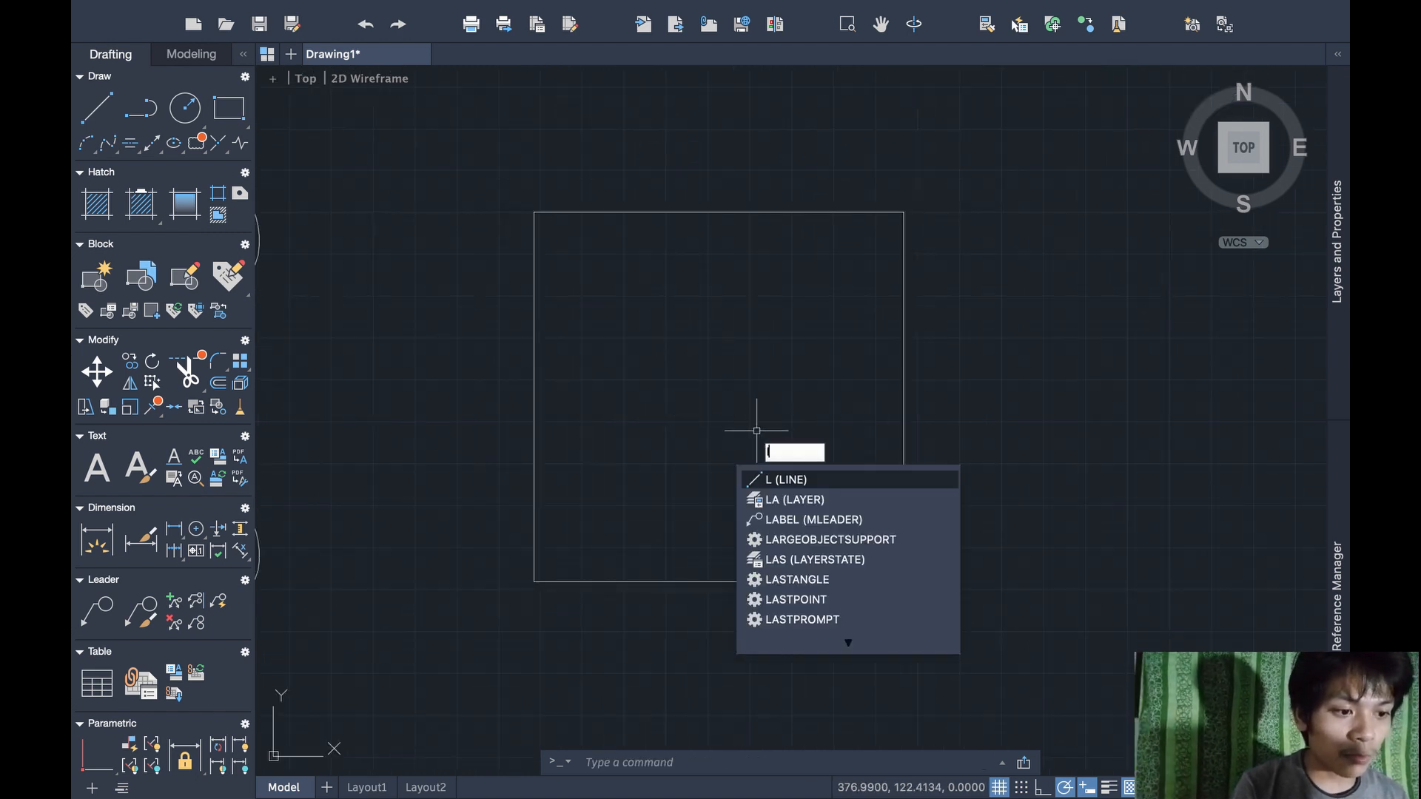
{"action": "key", "text": "Return"}
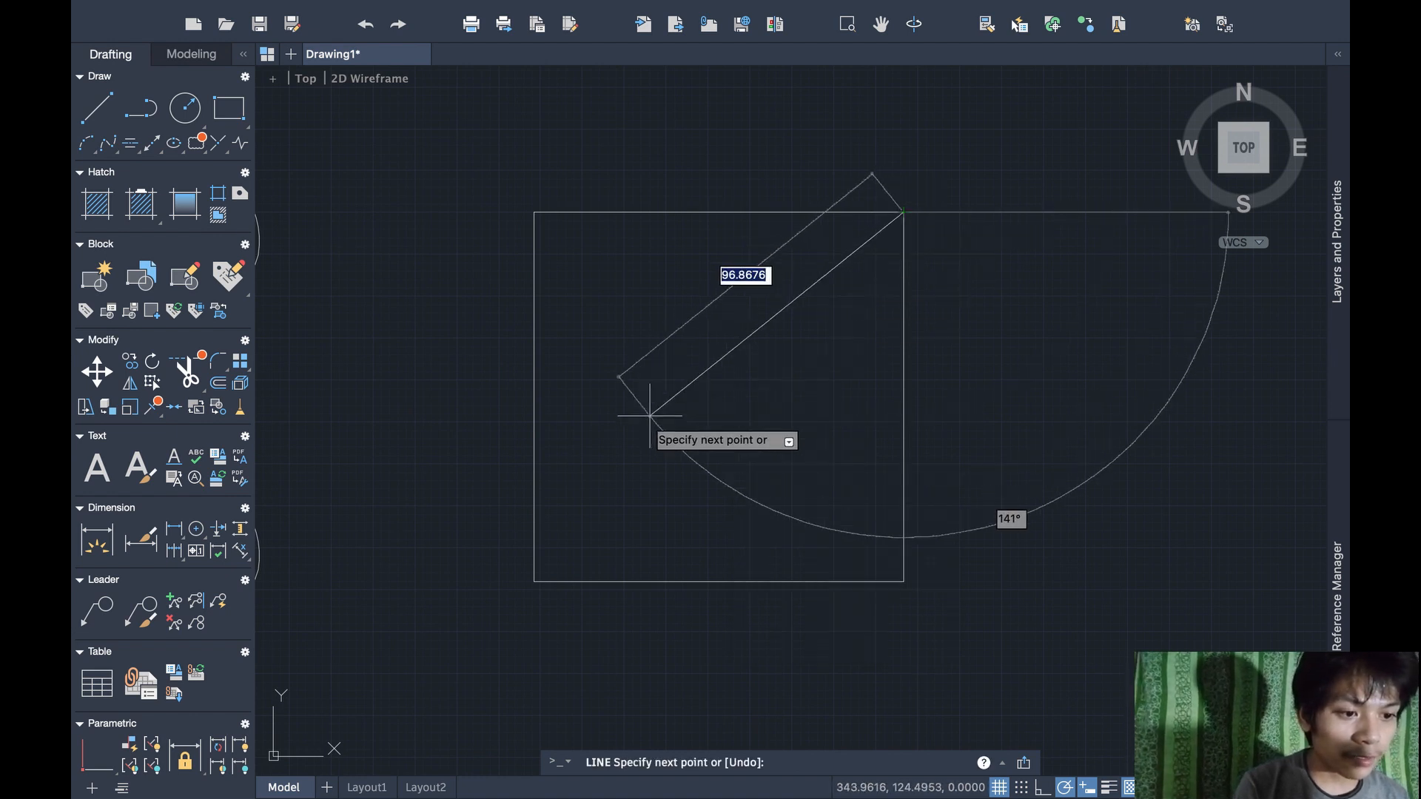
{"action": "left_click", "coordinate": [535, 581]}
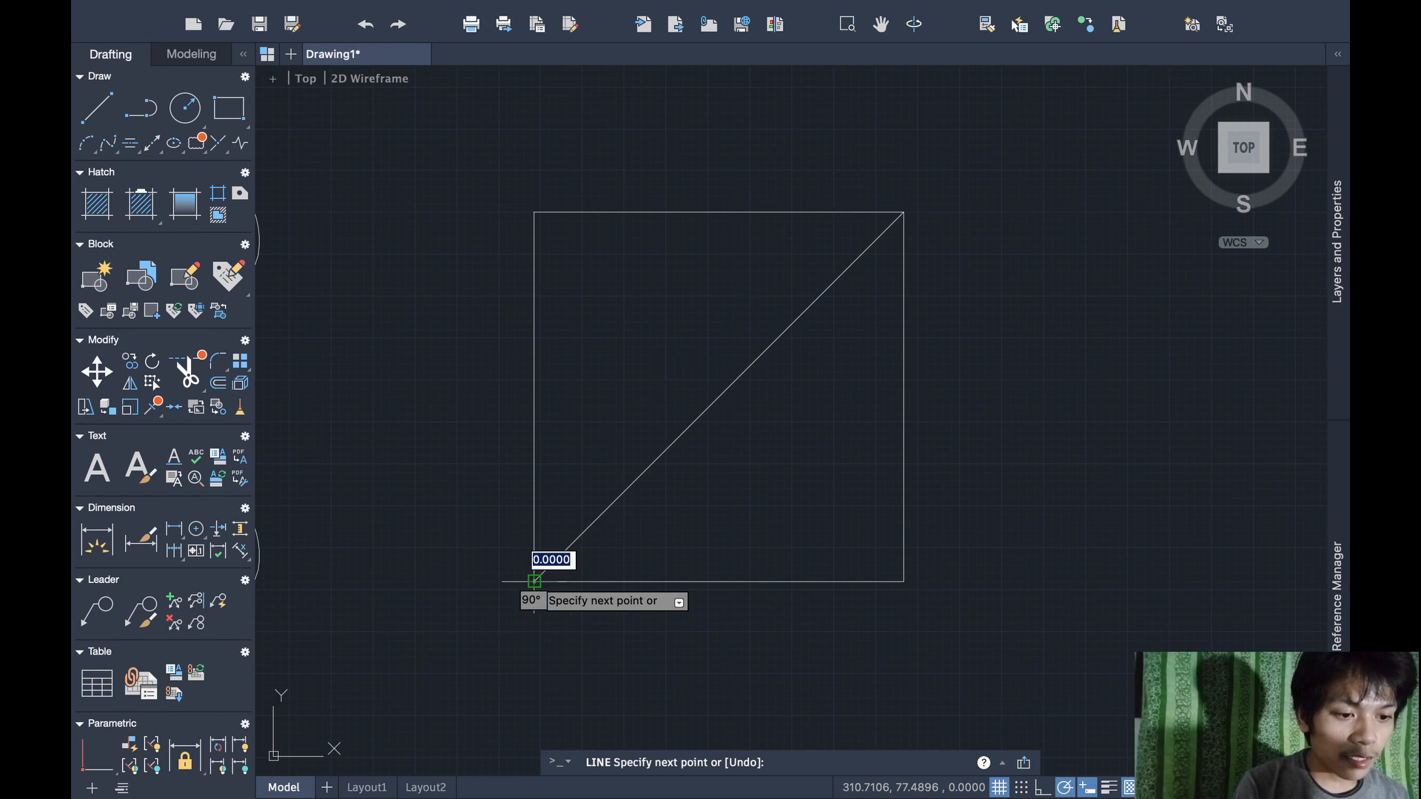
{"action": "key", "text": "Return"}
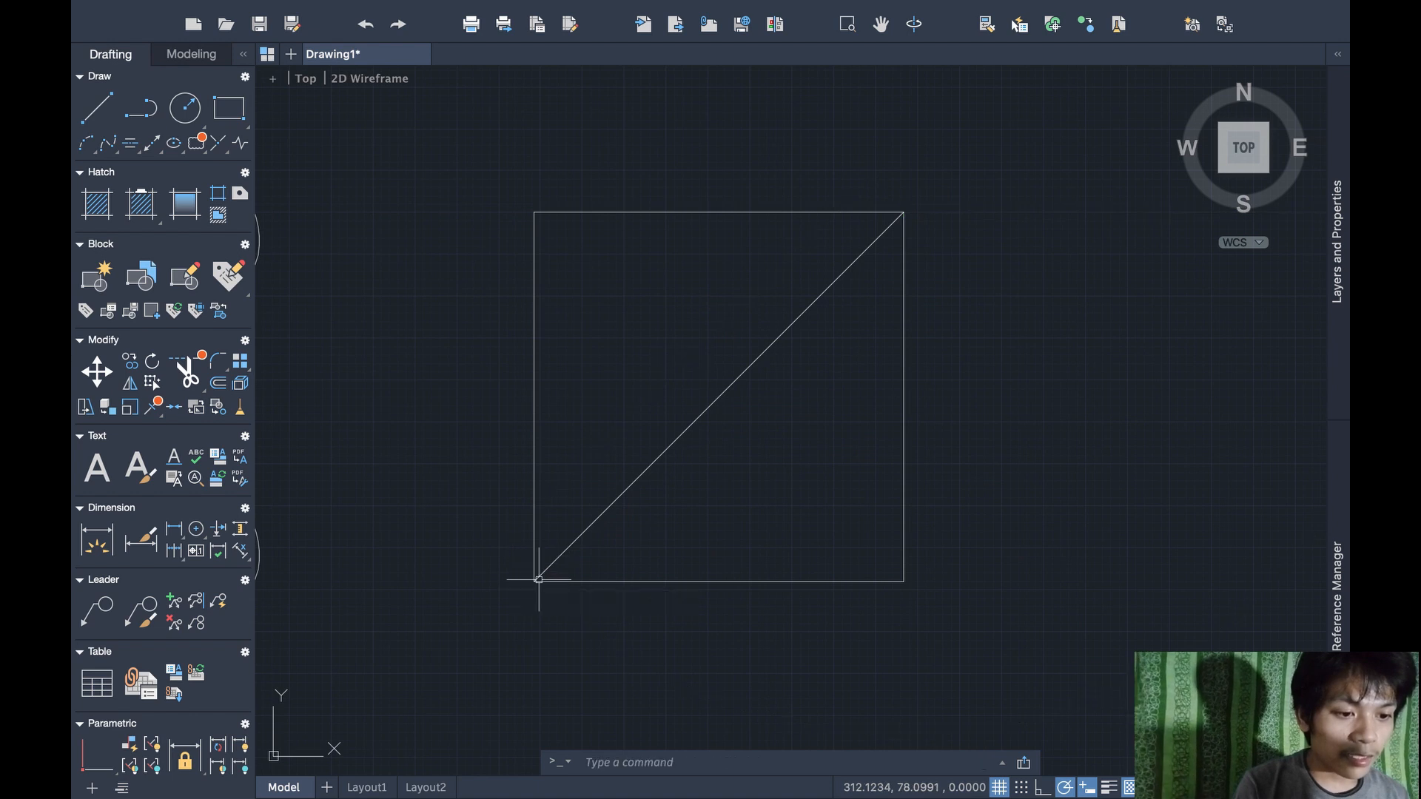
Offset the square's diagonal by 11 units toward the upper-left corner using the Through option
{"action": "left_click", "coordinate": [645, 469]}
{"action": "type", "text": "o"}
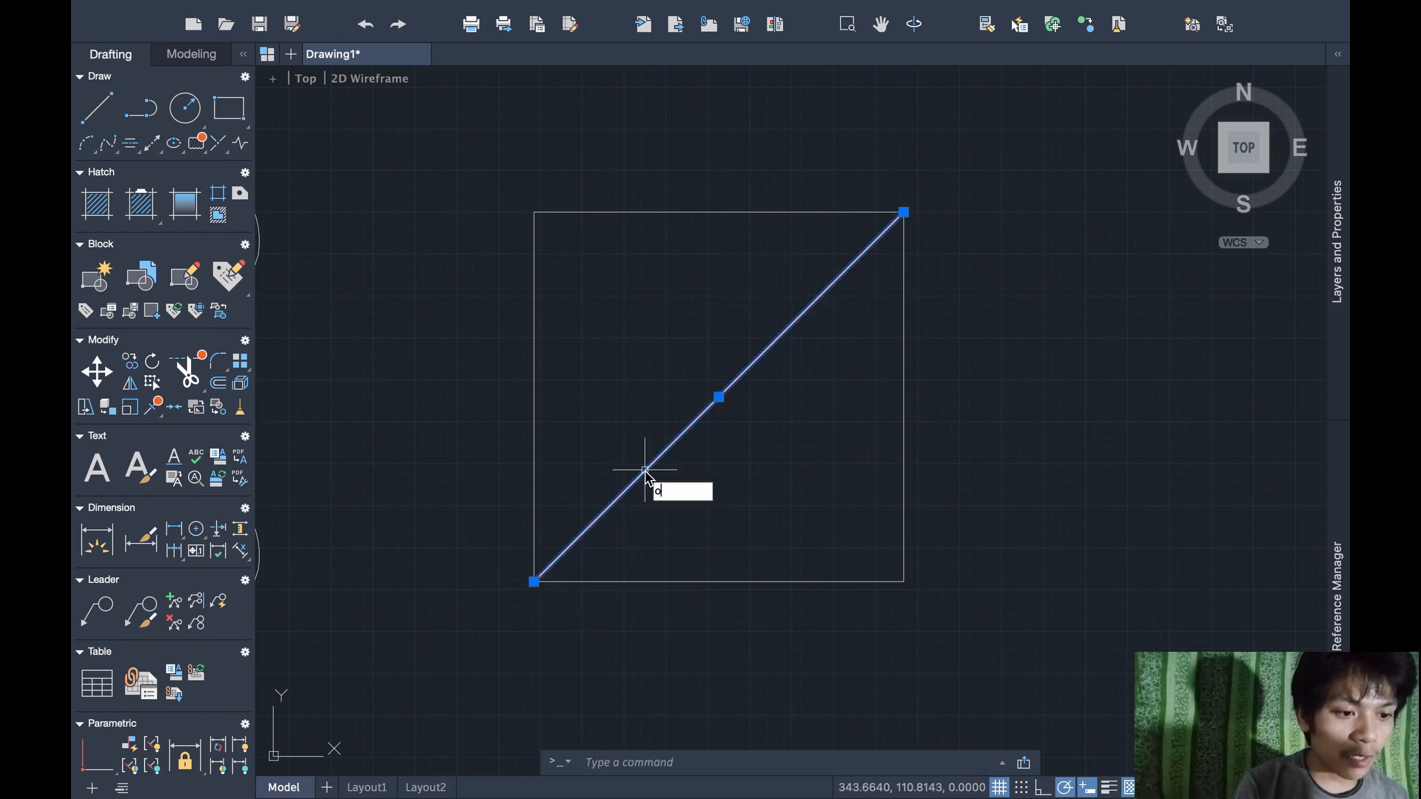
{"action": "type", "text": "ff"}
{"action": "key", "text": "Return"}
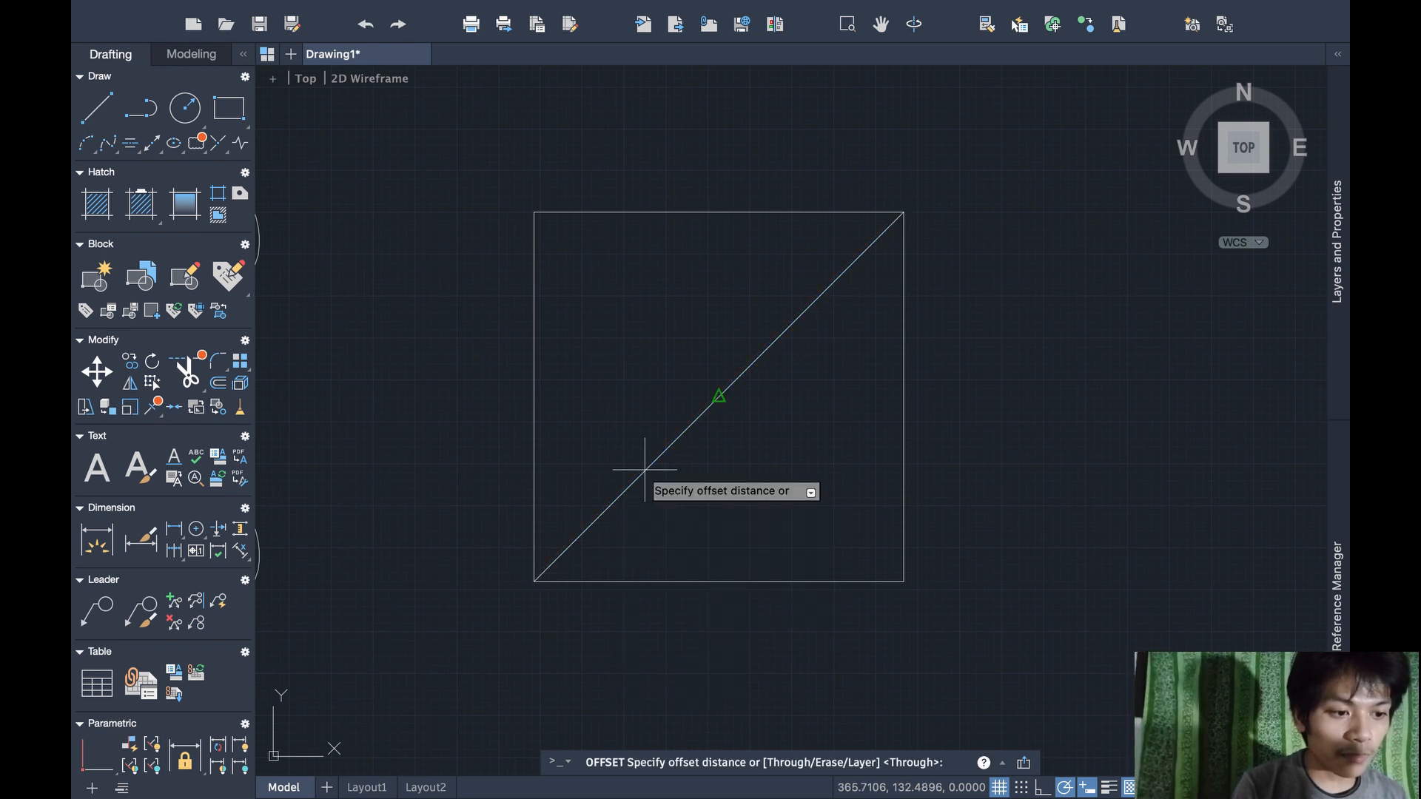
{"action": "key", "text": "Return"}
{"action": "left_click", "coordinate": [644, 469]}
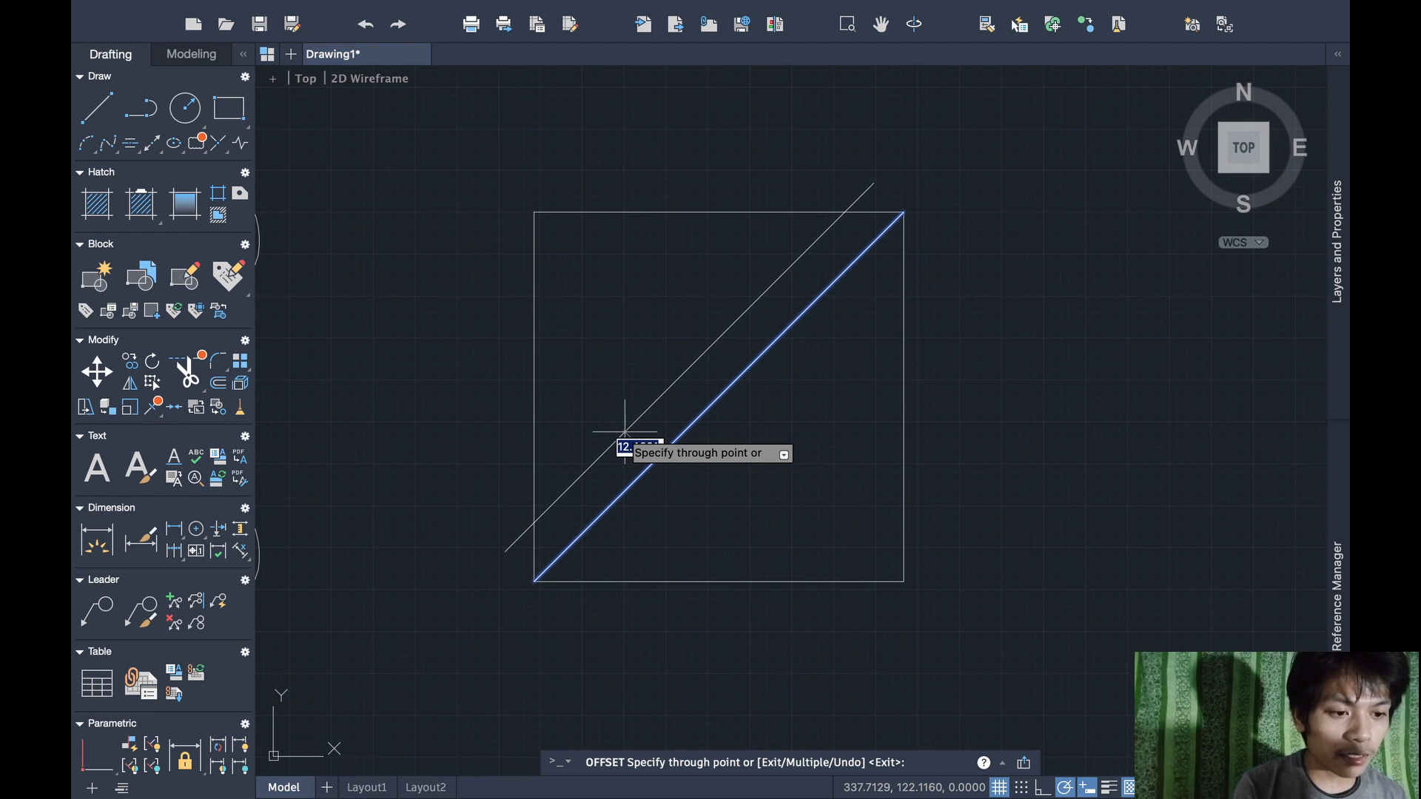
{"action": "type", "text": "11"}
{"action": "key", "text": "Return"}
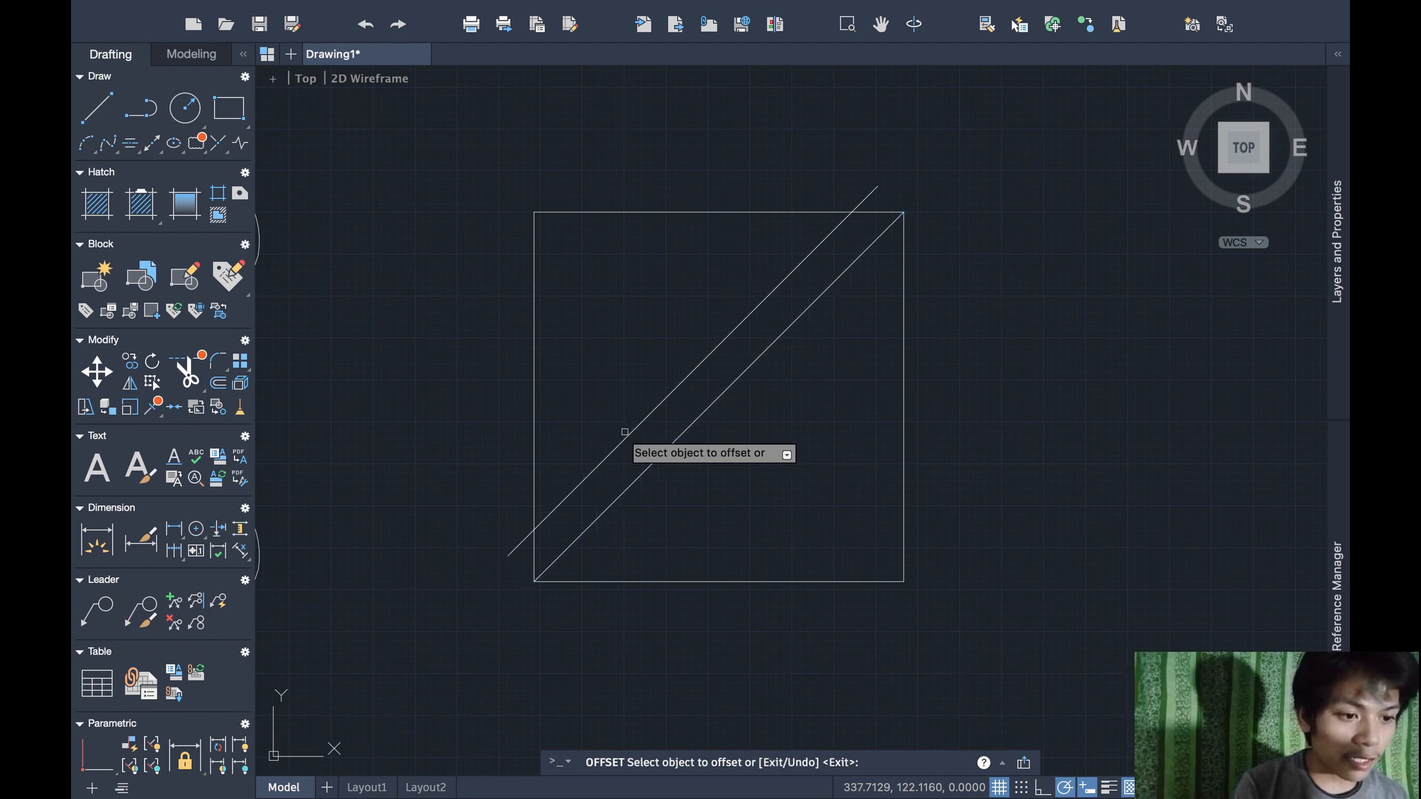
Offset the outermost diagonal line by 11 units toward the upper-left corner twice, adding two more parallel lines
{"action": "left_click", "coordinate": [631, 426]}
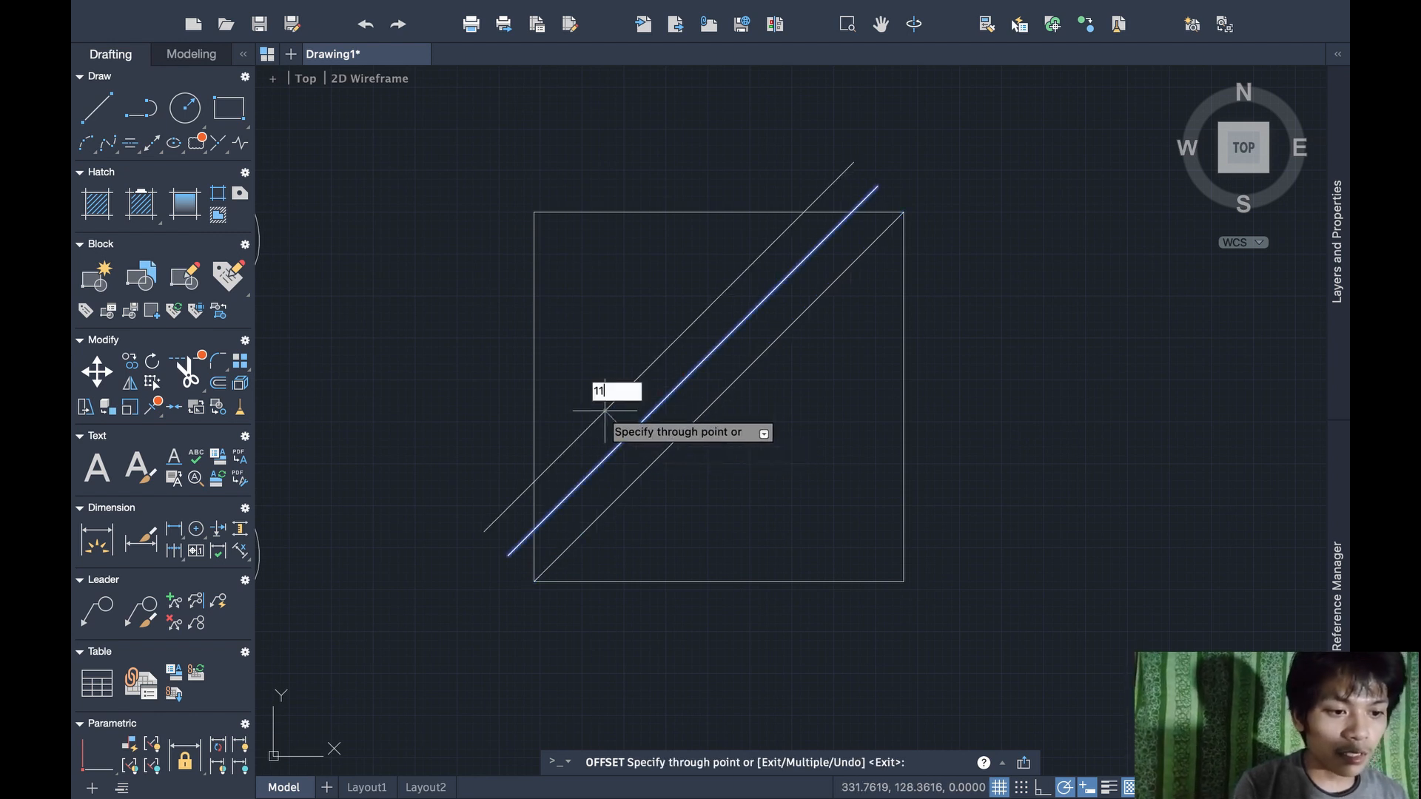
{"action": "type", "text": "11"}
{"action": "key", "text": "Return"}
{"action": "left_click", "coordinate": [605, 410]}
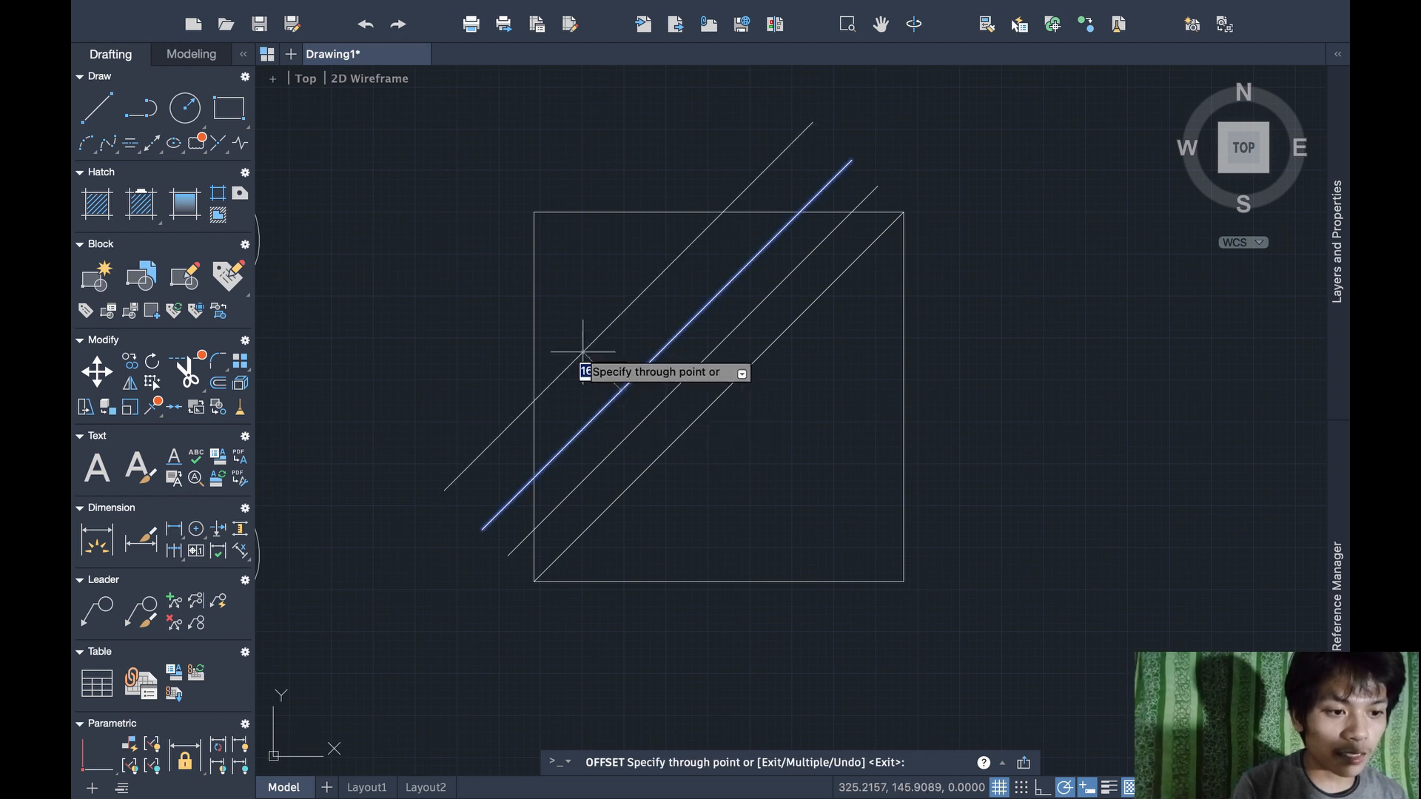
{"action": "type", "text": "11"}
{"action": "key", "text": "Return"}
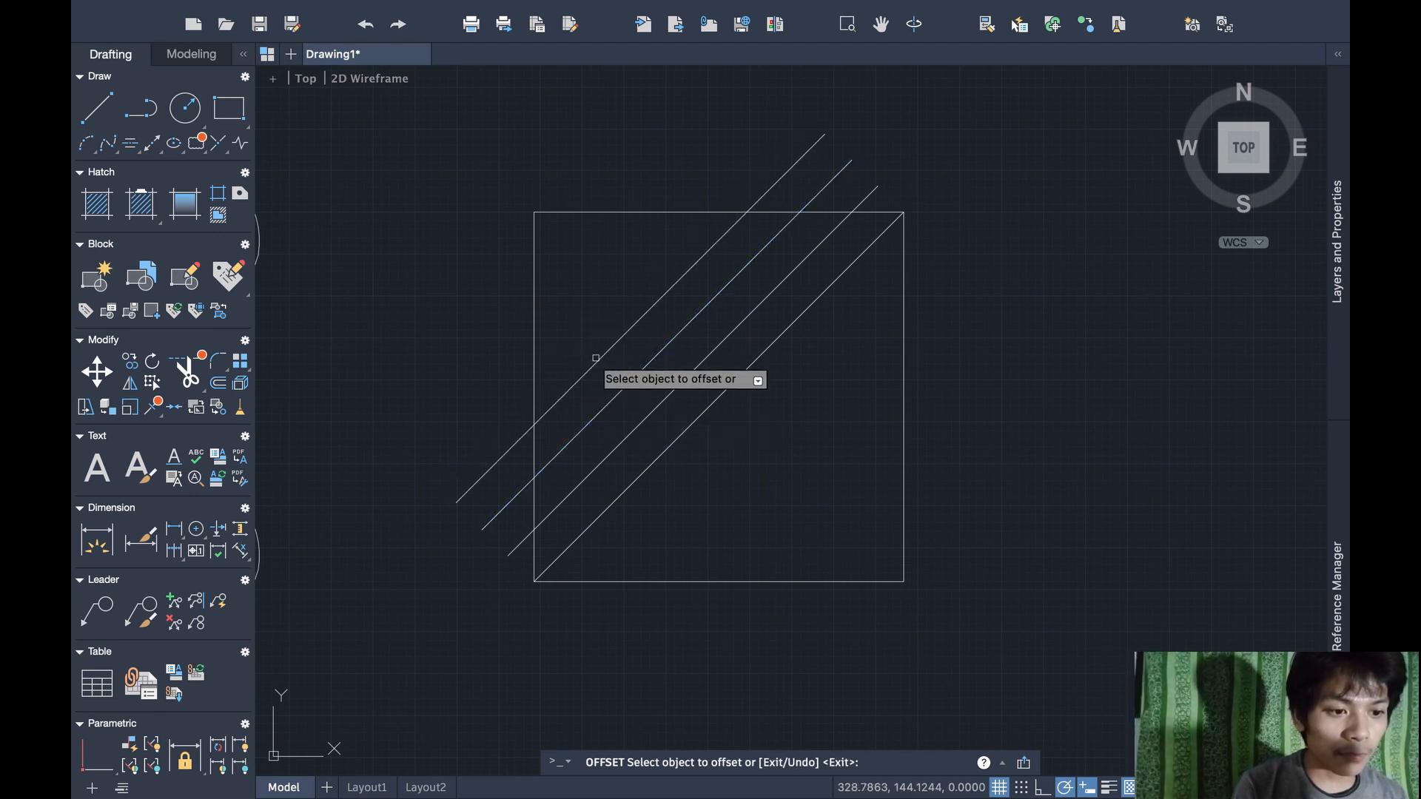
Offset the outermost diagonal by 11 units toward the square's upper-left corner three times, adding three more parallel lines
{"action": "left_click", "coordinate": [596, 363]}
{"action": "type", "text": "11"}
{"action": "key", "text": "Return"}
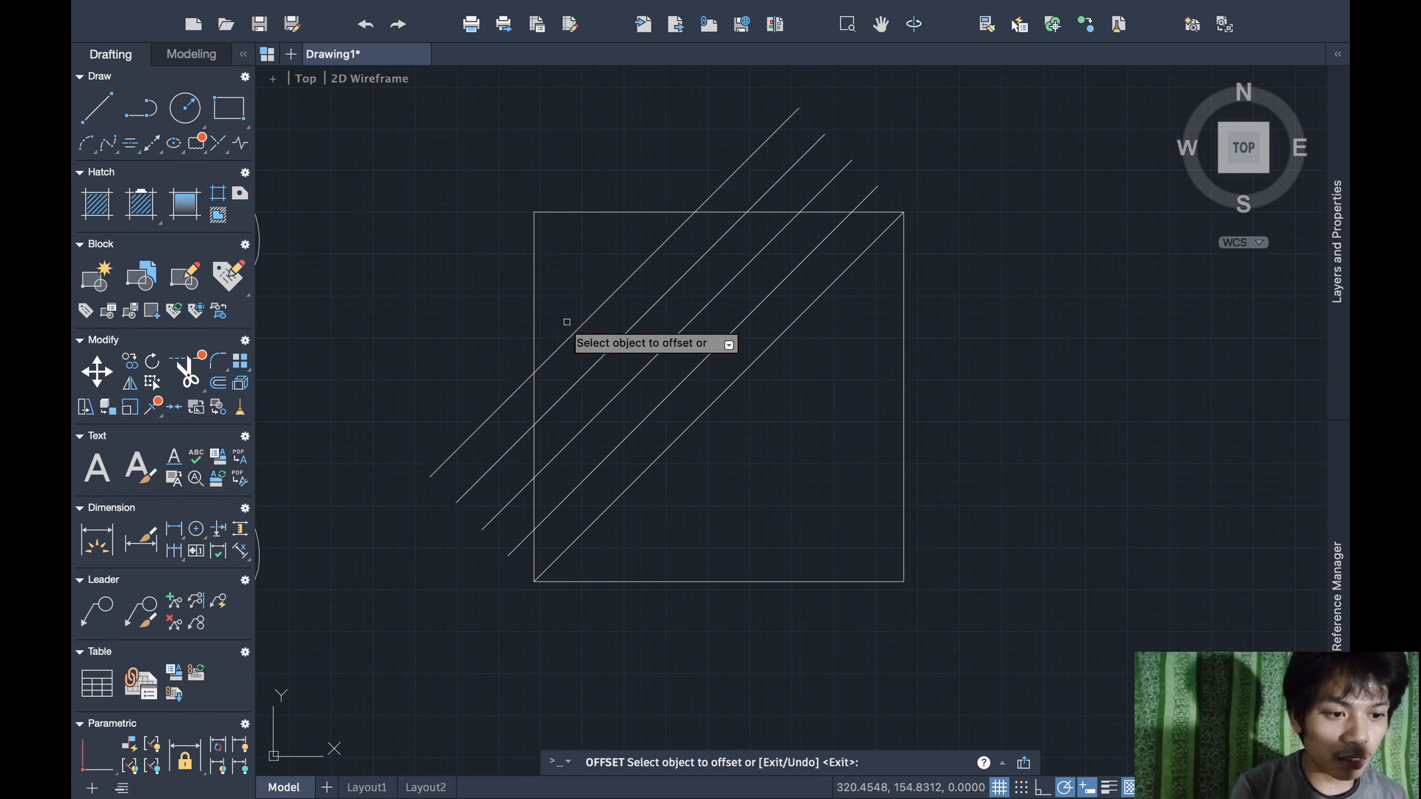
{"action": "left_click", "coordinate": [583, 324]}
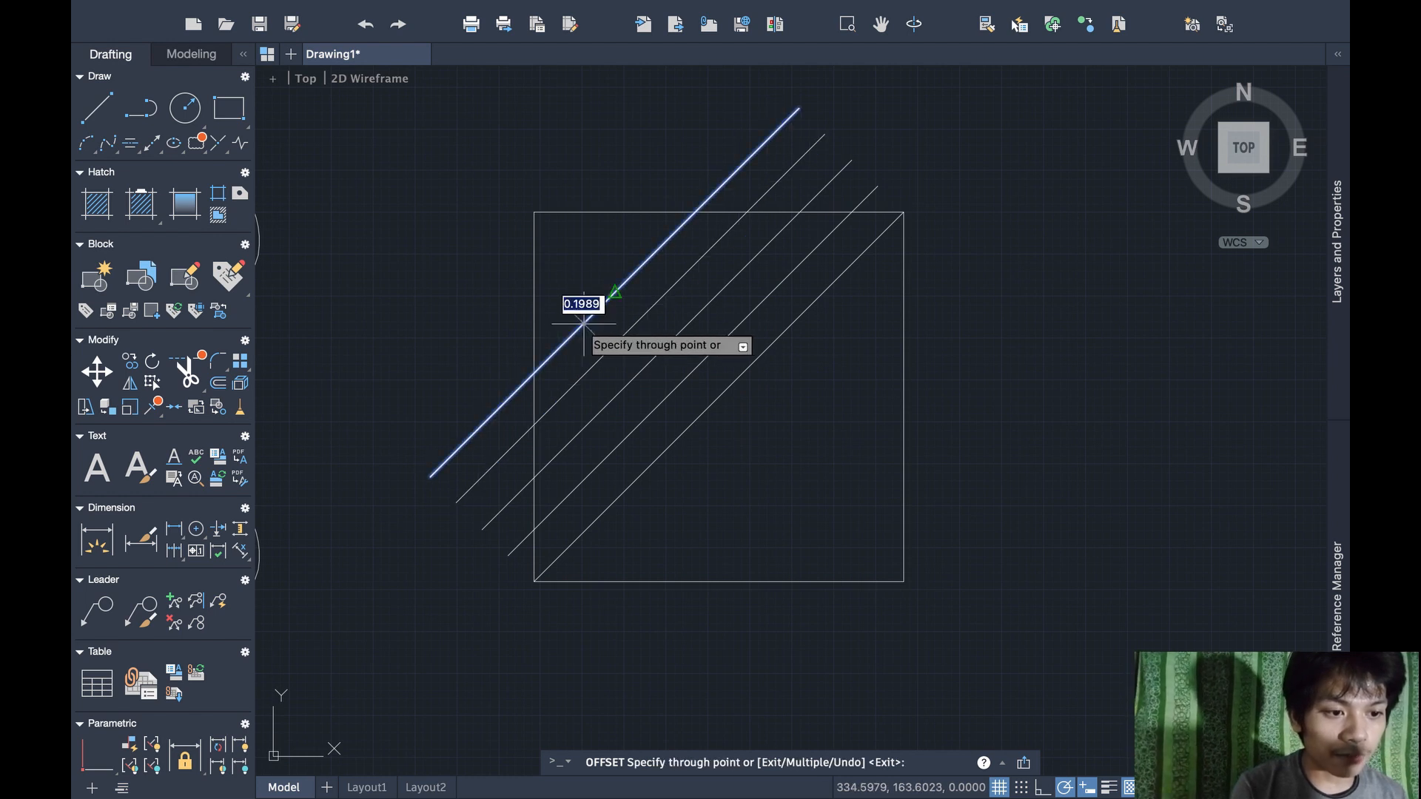
{"action": "type", "text": "11"}
{"action": "key", "text": "Return"}
{"action": "left_click", "coordinate": [560, 293]}
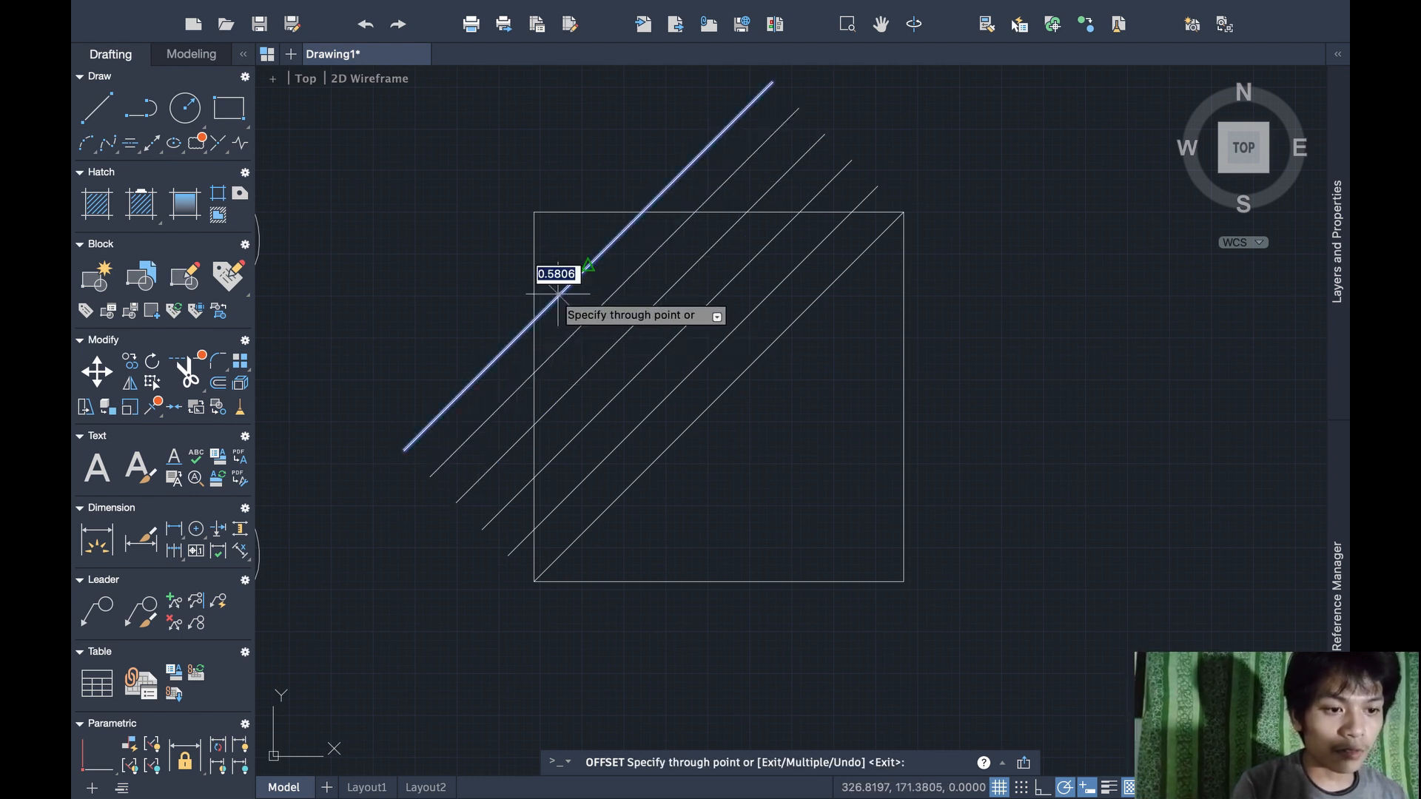
{"action": "type", "text": "11"}
{"action": "key", "text": "Return"}
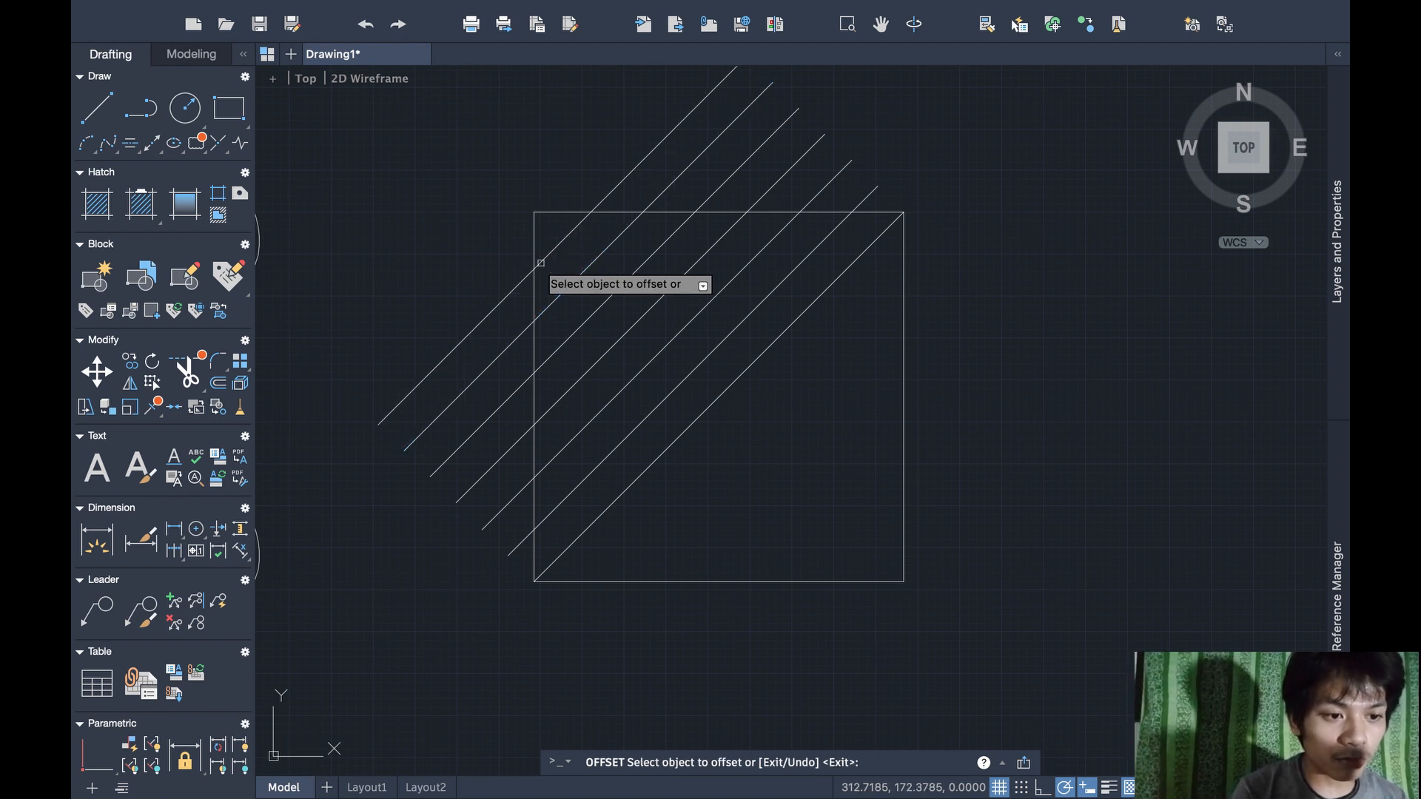
Offset the corner-to-corner diagonal by 11 units toward the square's lower-right corner, repeating from each new line for three parallel lines
{"action": "left_click", "coordinate": [722, 395]}
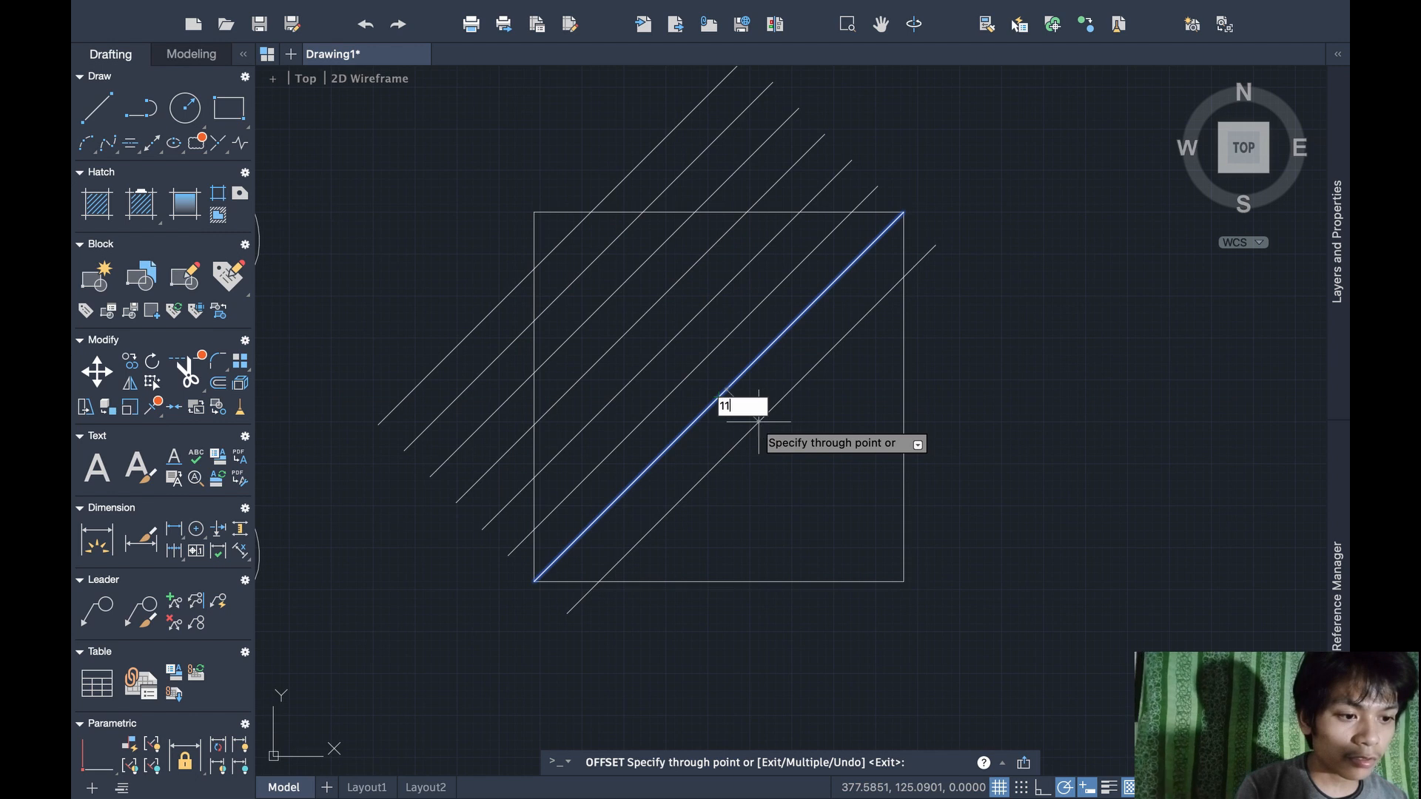
{"action": "key", "text": "Return"}
{"action": "left_click", "coordinate": [752, 420]}
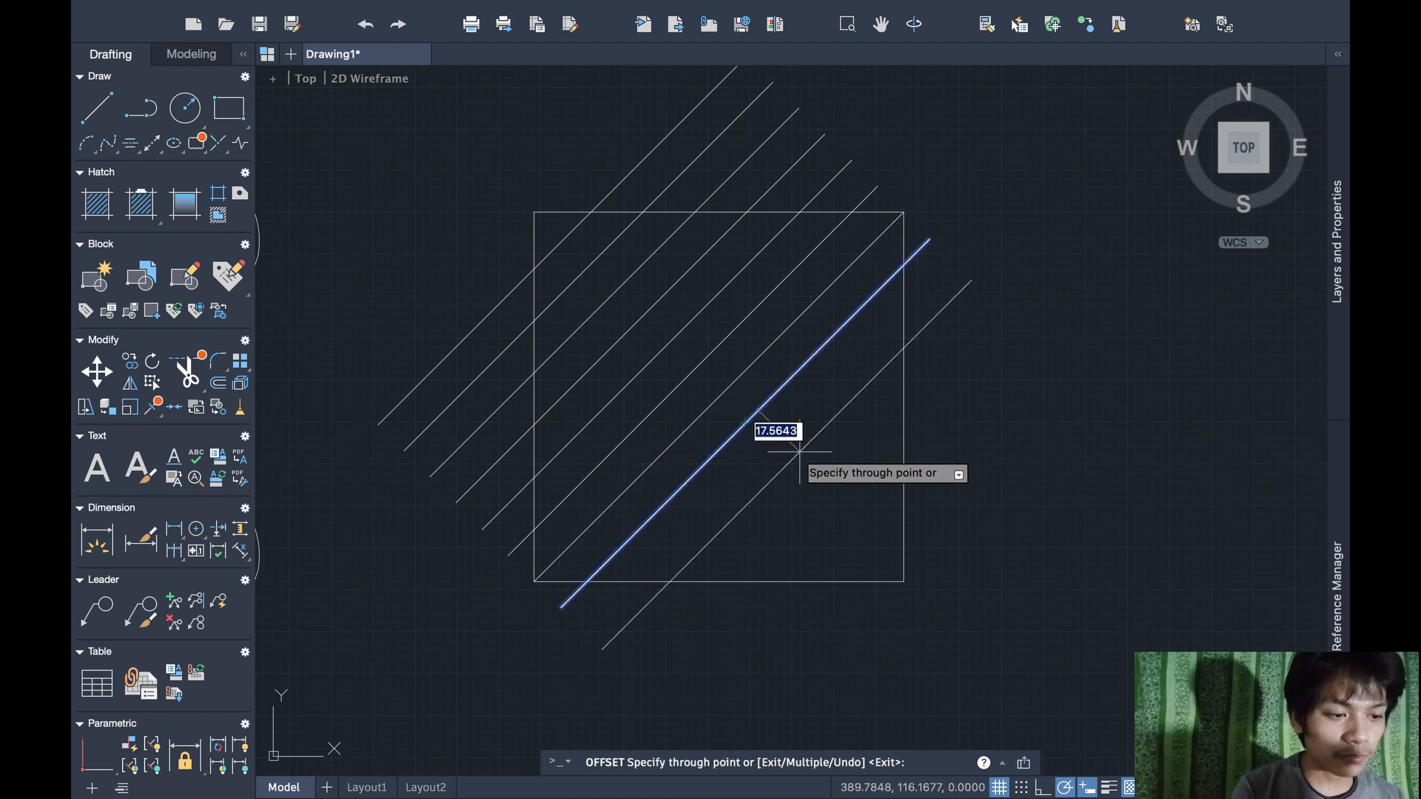
{"action": "type", "text": "11"}
{"action": "key", "text": "Return"}
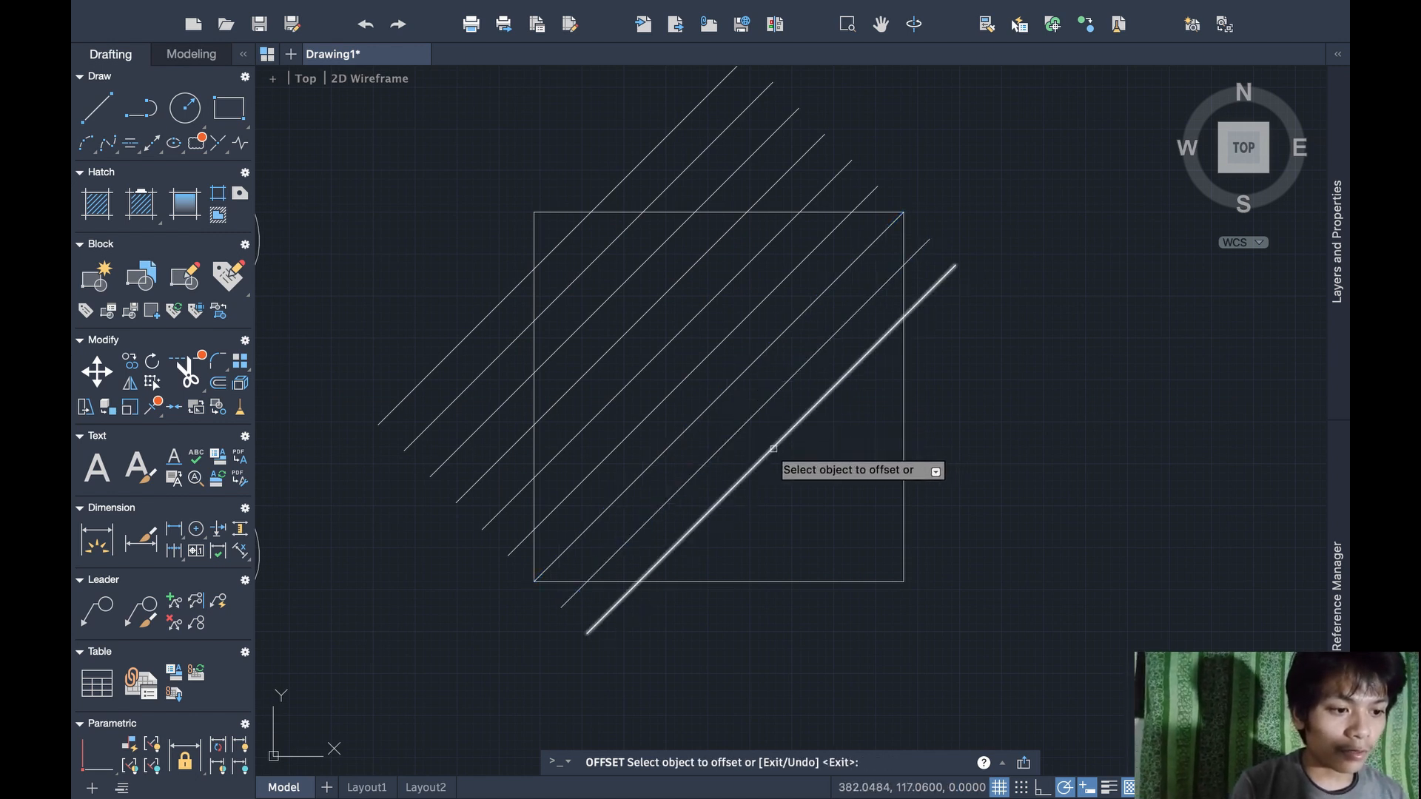
{"action": "left_click", "coordinate": [773, 449]}
{"action": "type", "text": "11"}
{"action": "key", "text": "Return"}
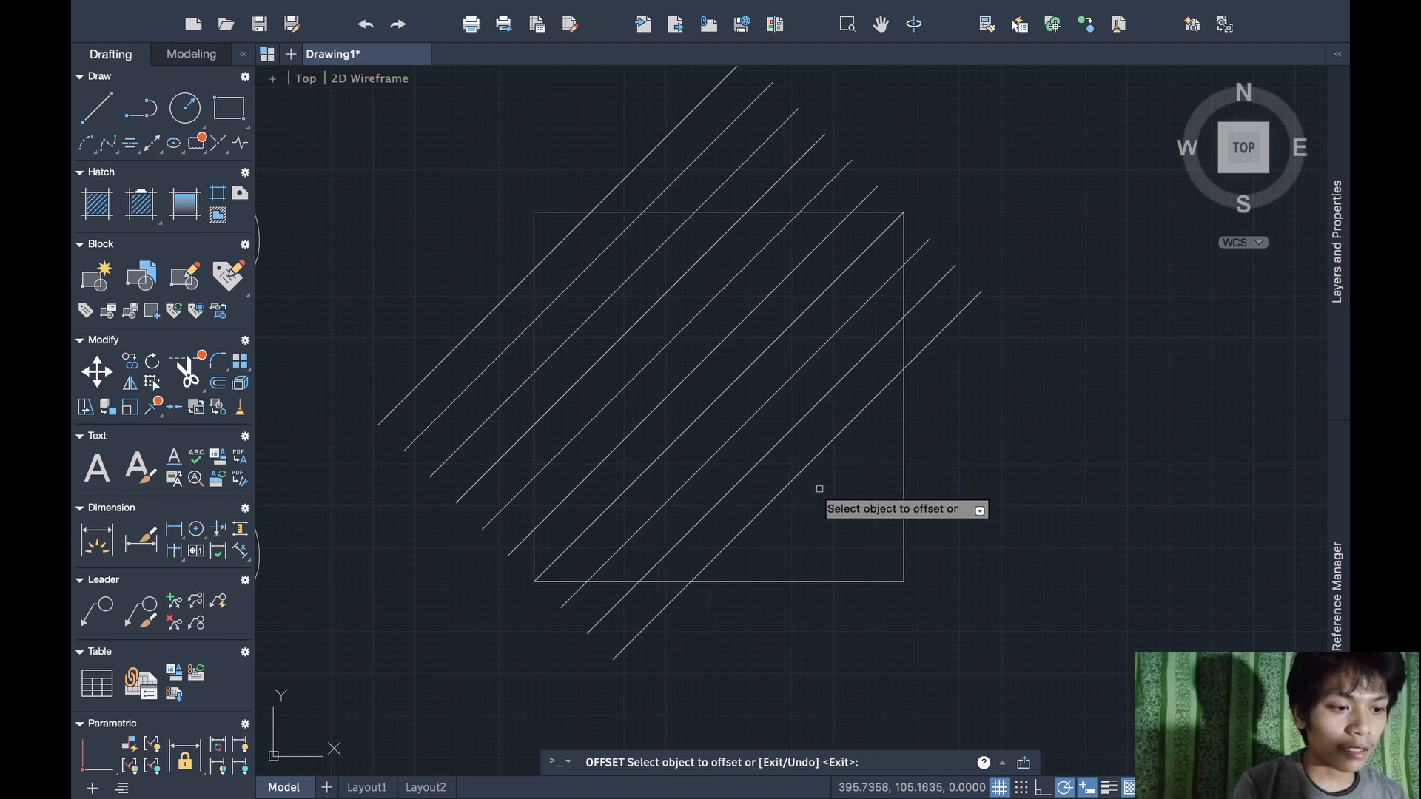
Add three more parallel lines at 11-unit offsets from the outermost diagonal on the square's lower-right side
{"action": "left_click", "coordinate": [799, 475]}
{"action": "type", "text": "11"}
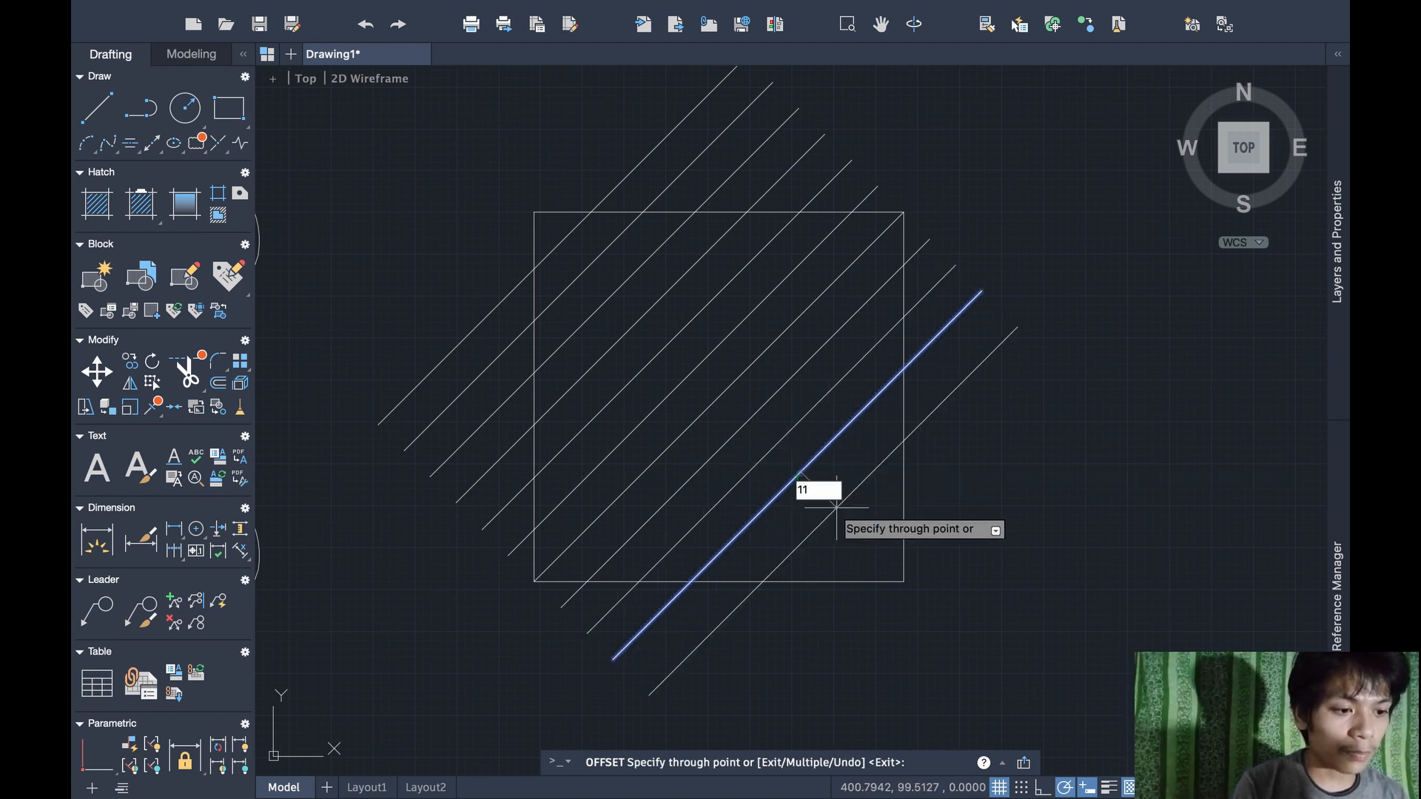
{"action": "key", "text": "Return"}
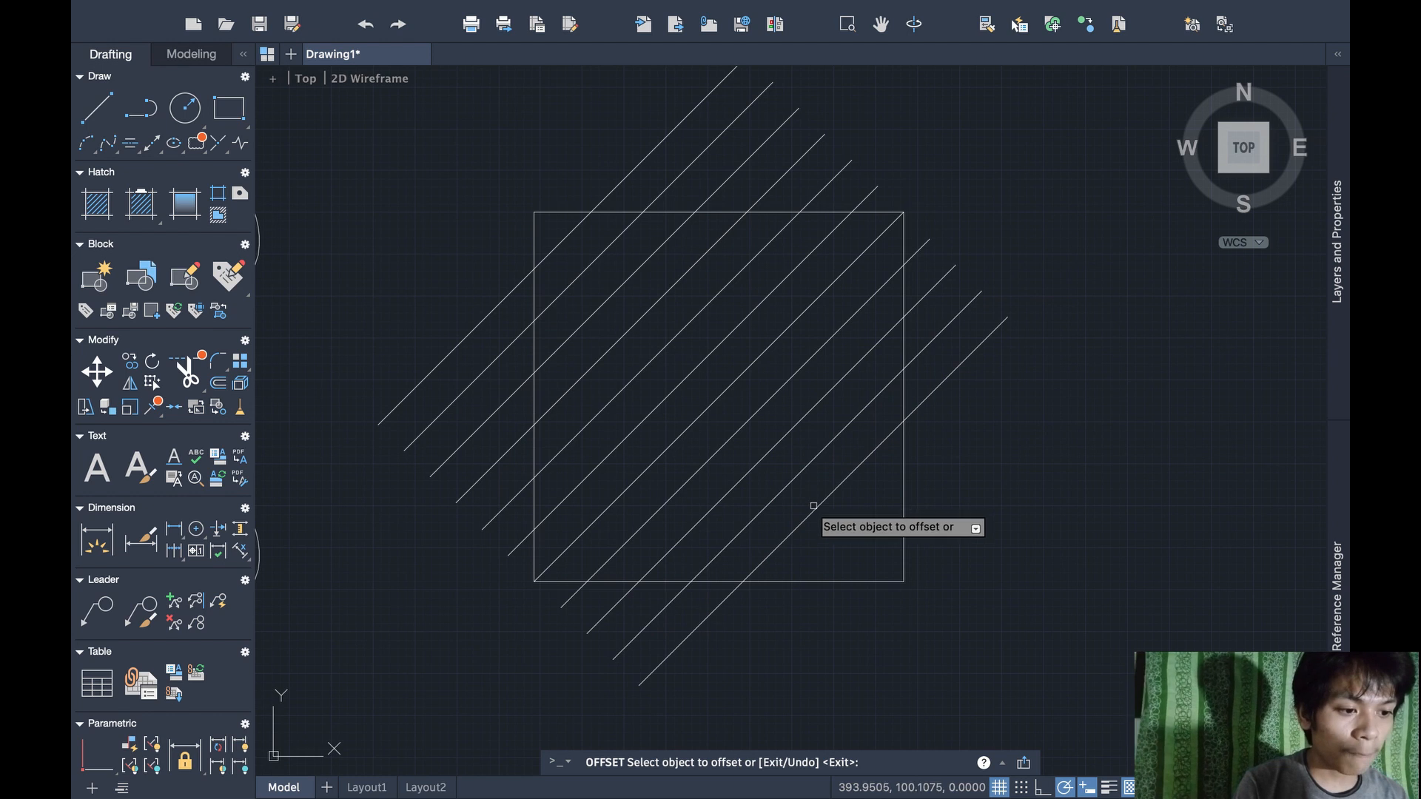
{"action": "left_click", "coordinate": [813, 507]}
{"action": "type", "text": "11"}
{"action": "key", "text": "Return"}
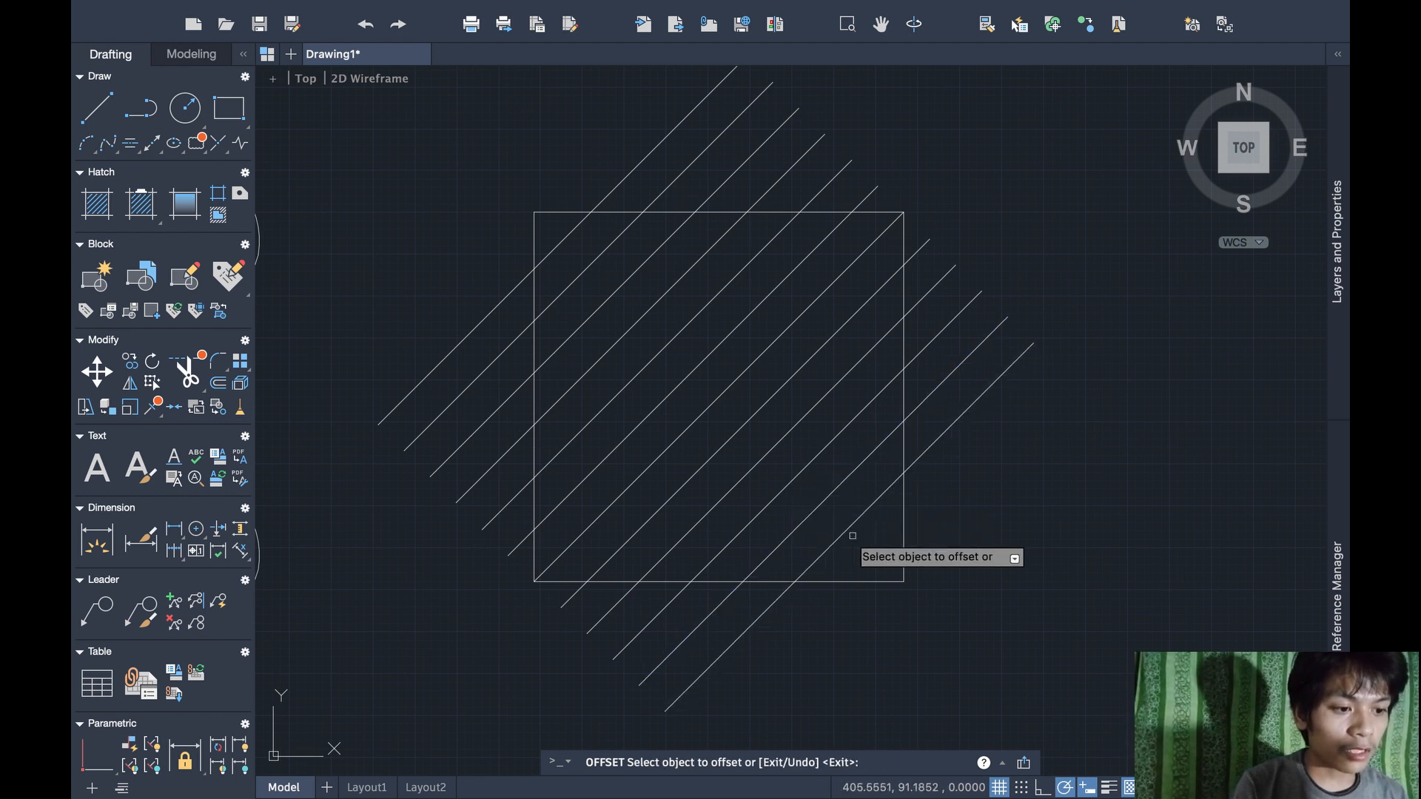
{"action": "left_click", "coordinate": [846, 531]}
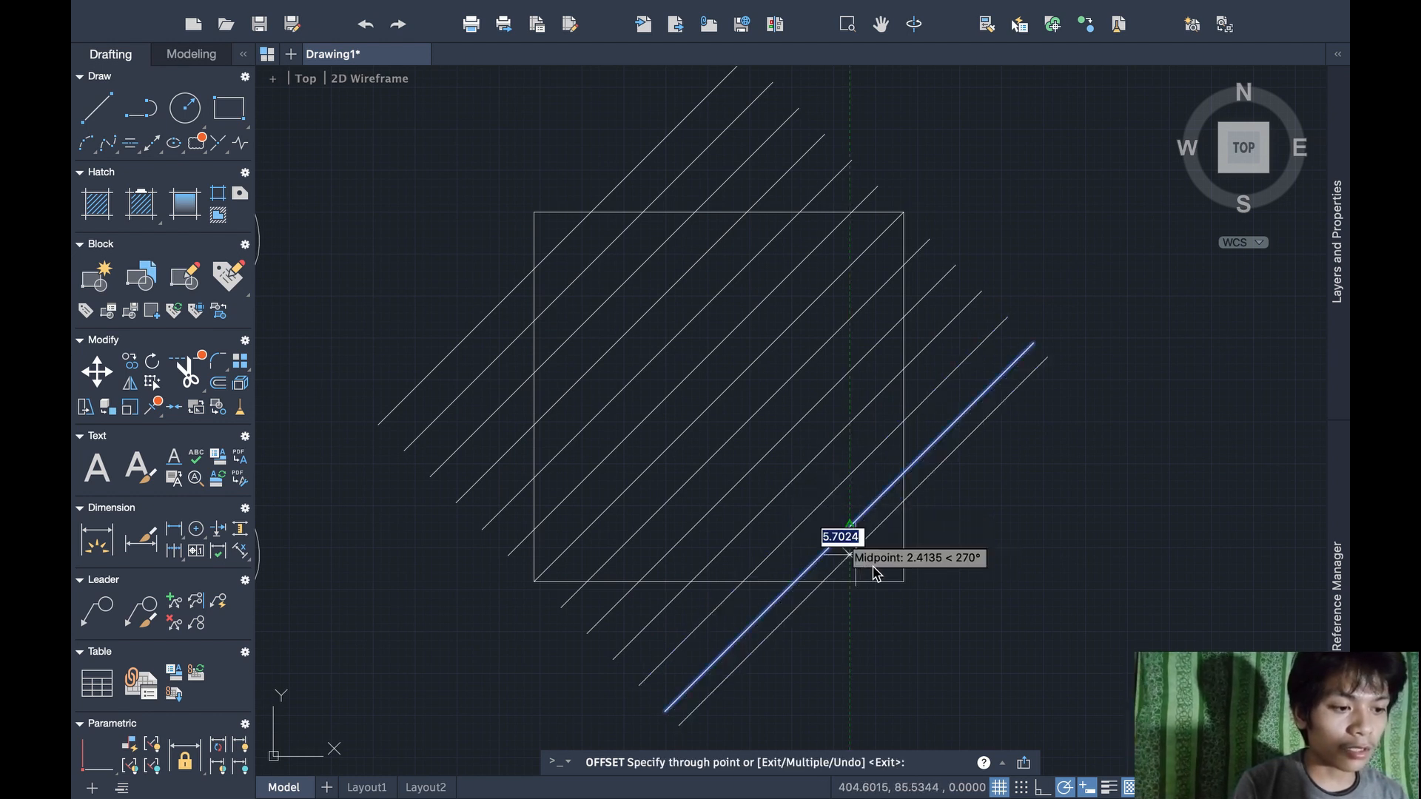
{"action": "type", "text": "11"}
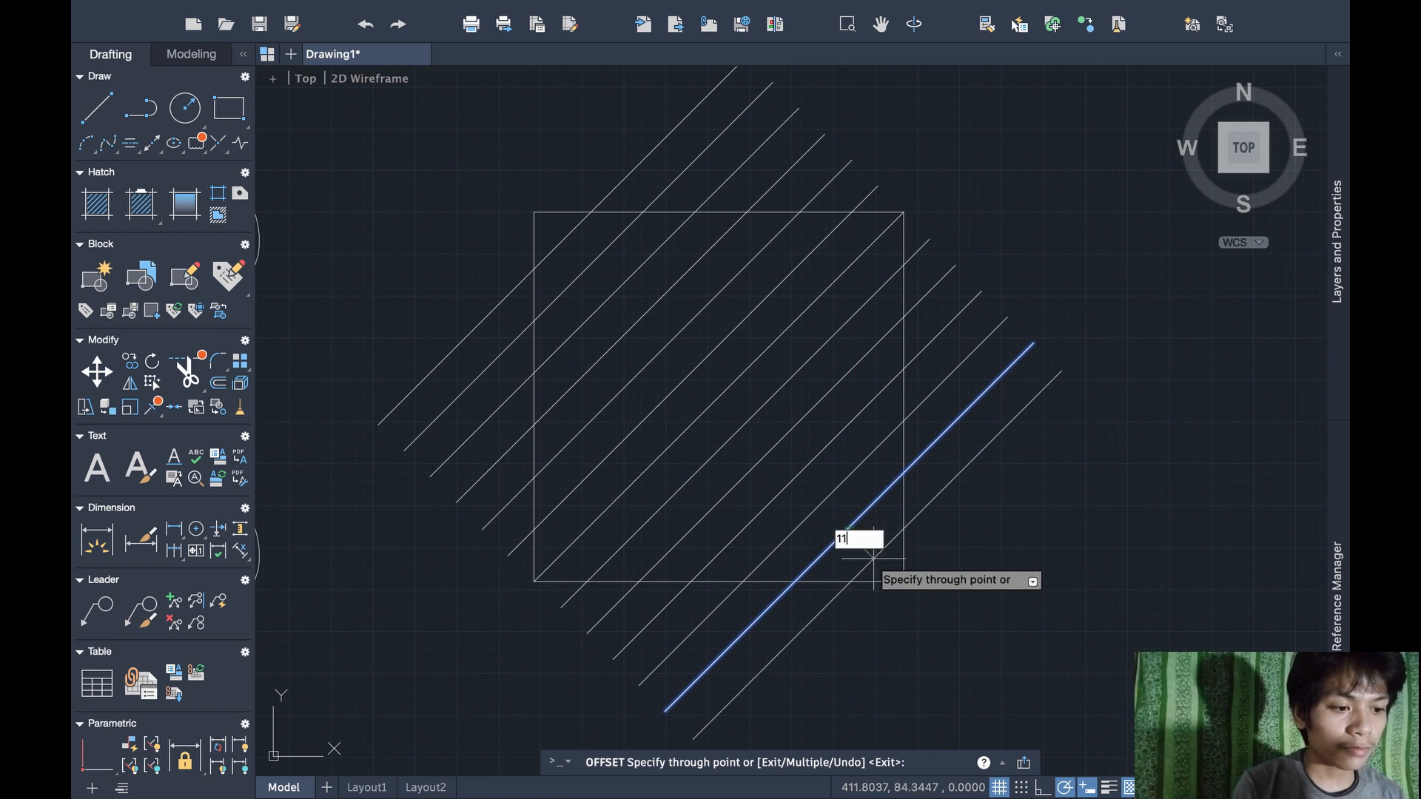
{"action": "key", "text": "Return"}
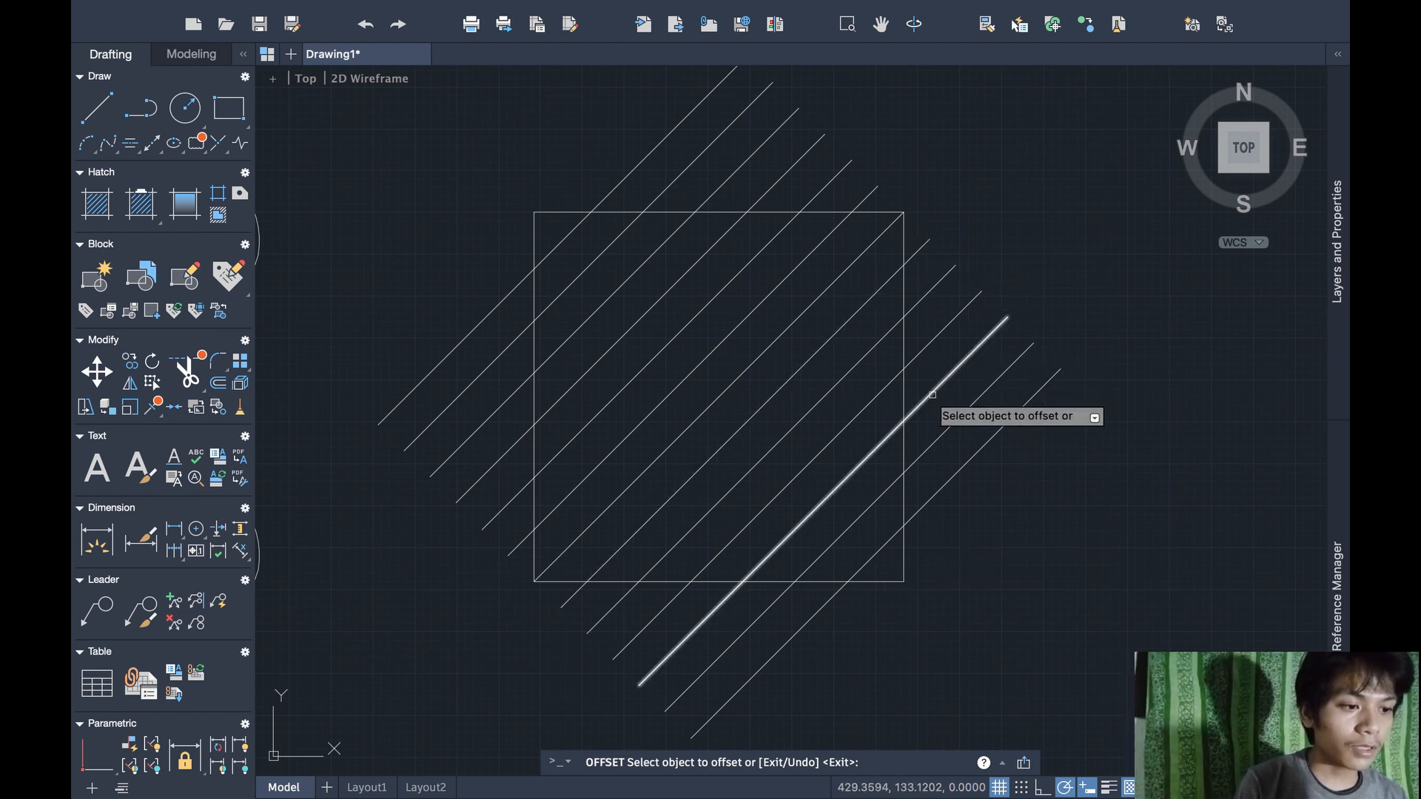
Trim the diagonal line ends that extend beyond the square's right and upper edges
{"action": "key", "text": "Escape"}
{"action": "type", "text": "tri"}
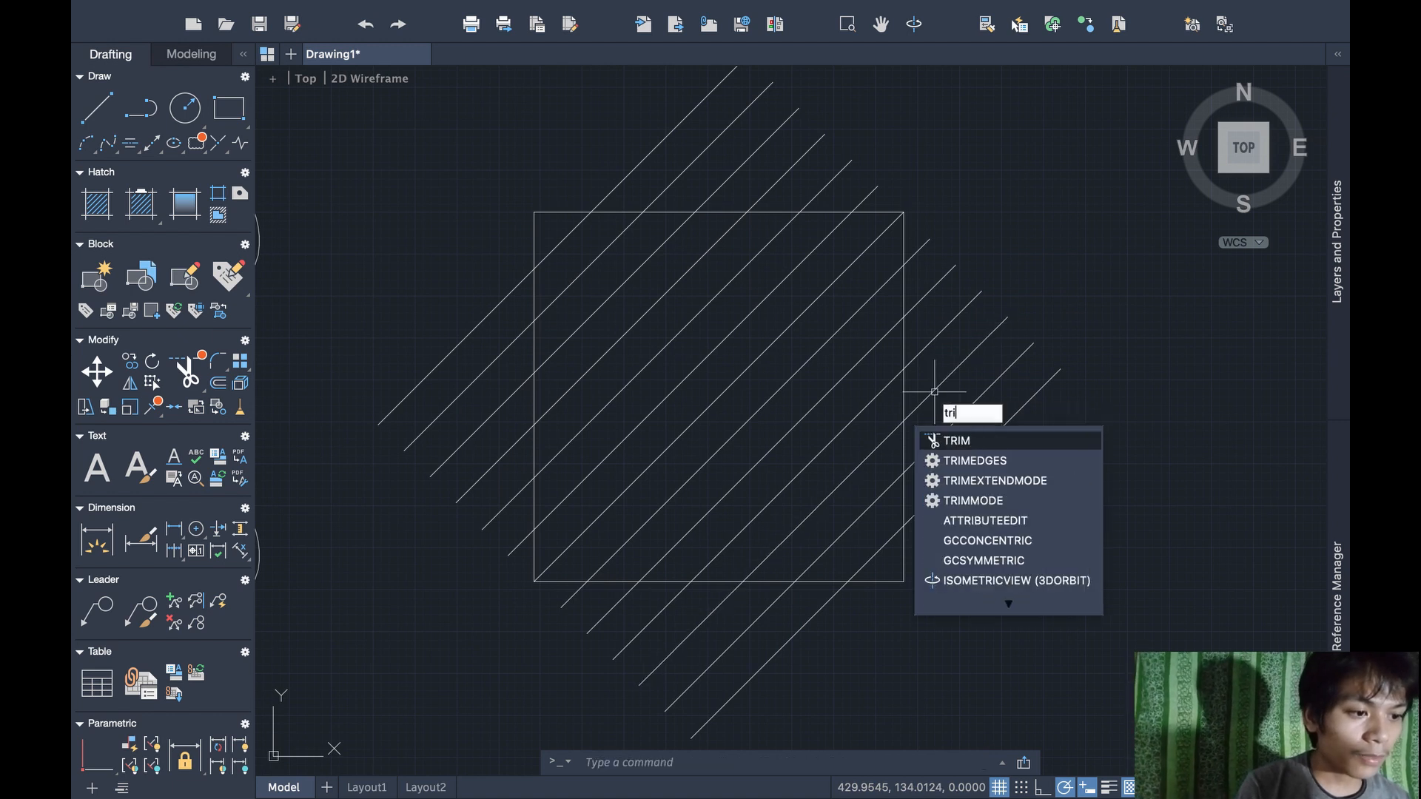
{"action": "key", "text": "Return"}
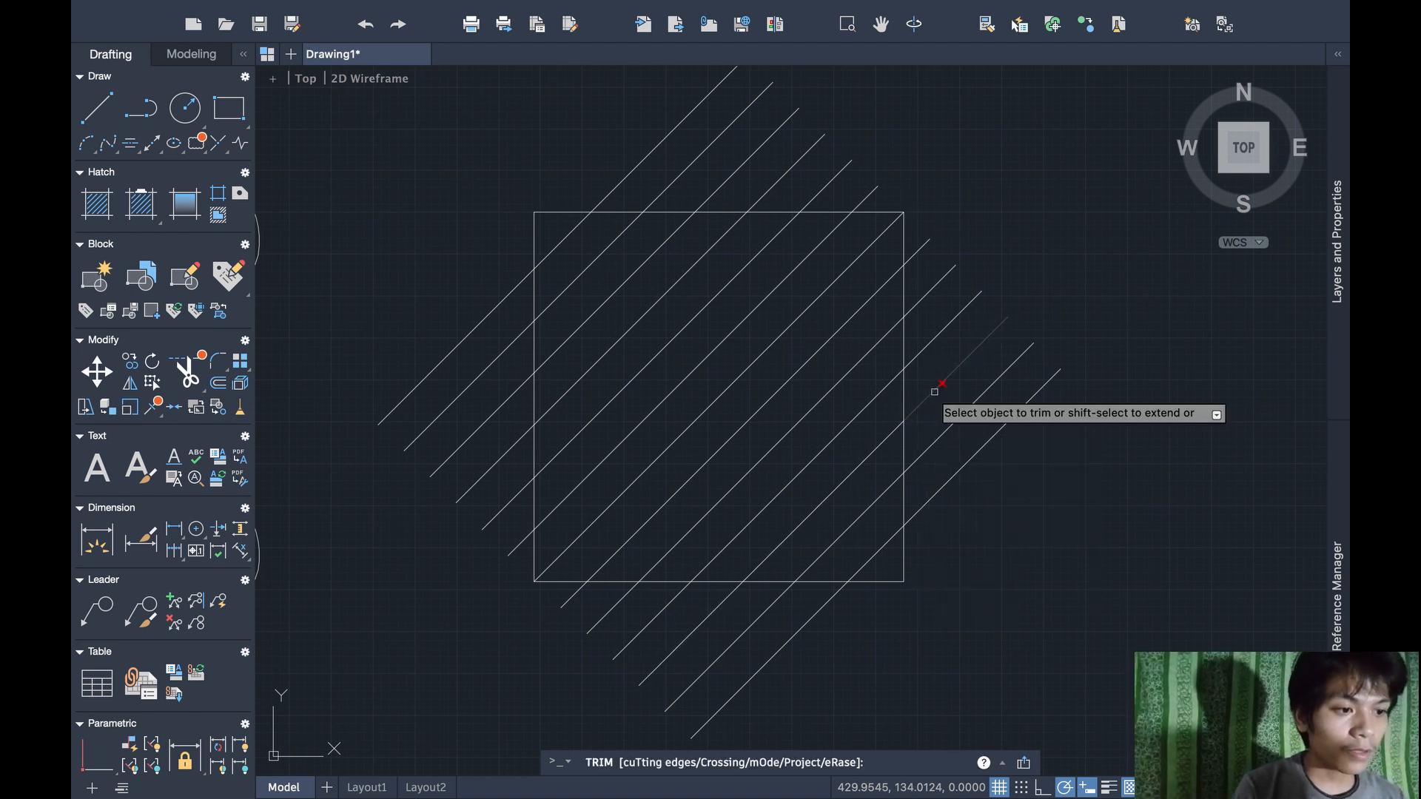
{"action": "left_click", "coordinate": [913, 240]}
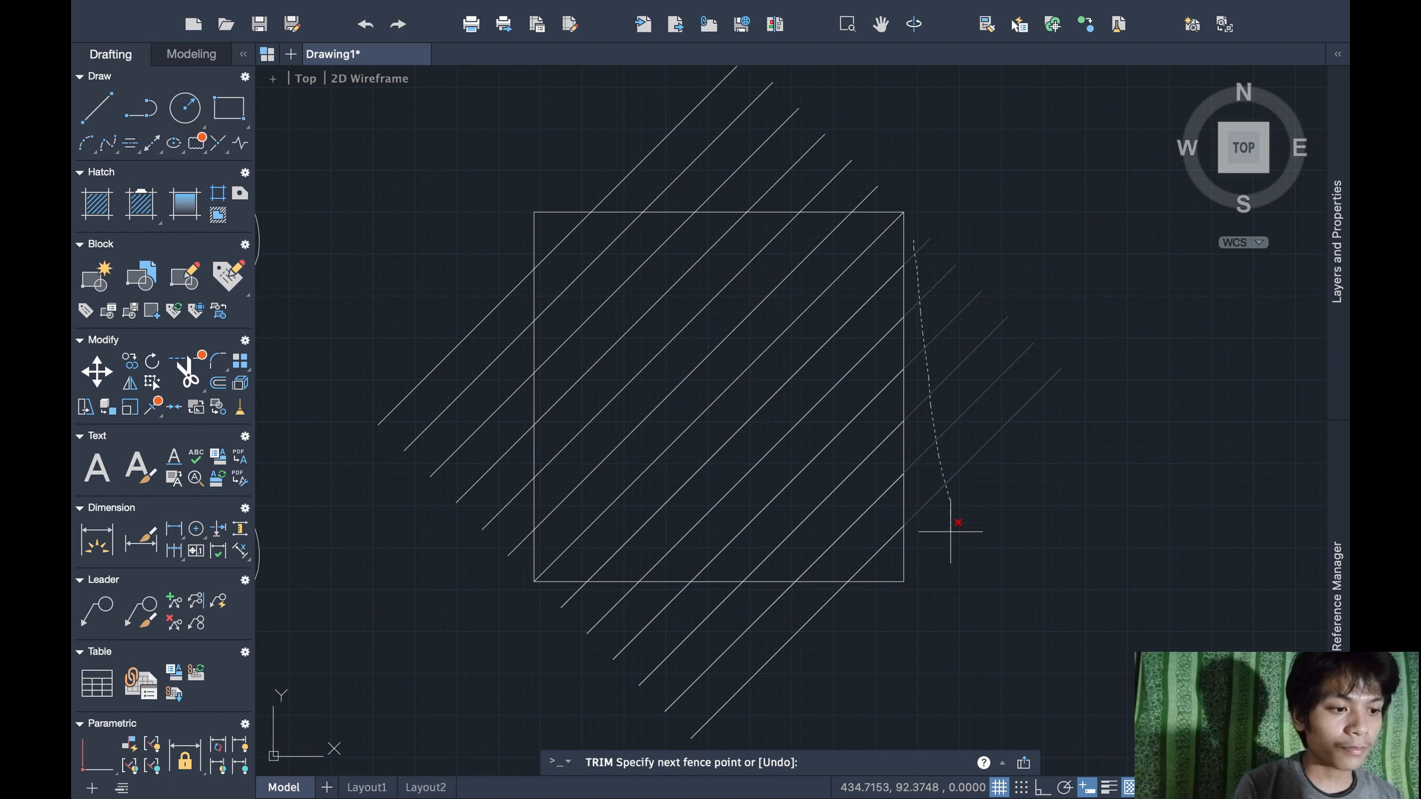
{"action": "left_click_drag", "start_coordinate": [951, 531], "coordinate": [951, 529]}
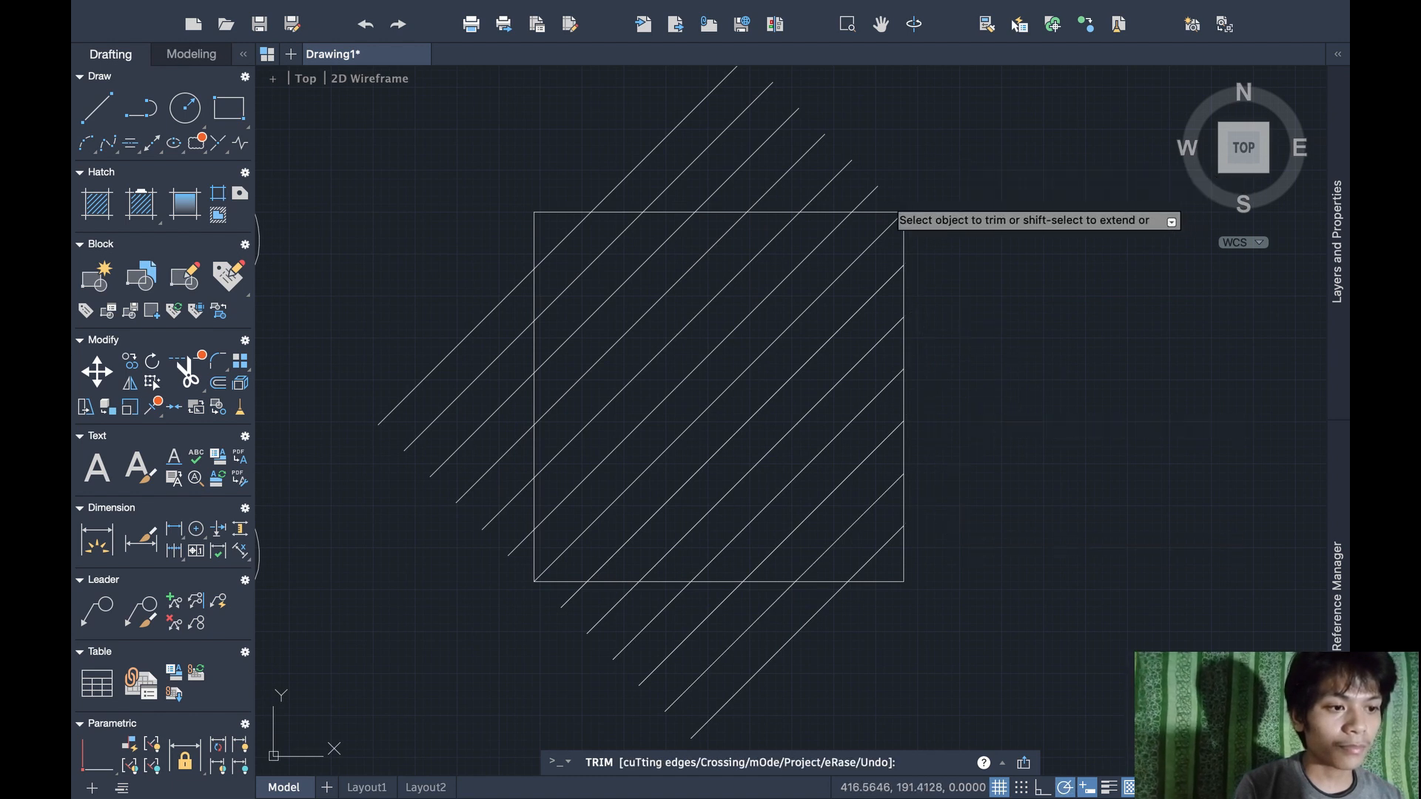
{"action": "left_click", "coordinate": [891, 198]}
{"action": "left_click_drag", "start_coordinate": [561, 152], "coordinate": [557, 153]}
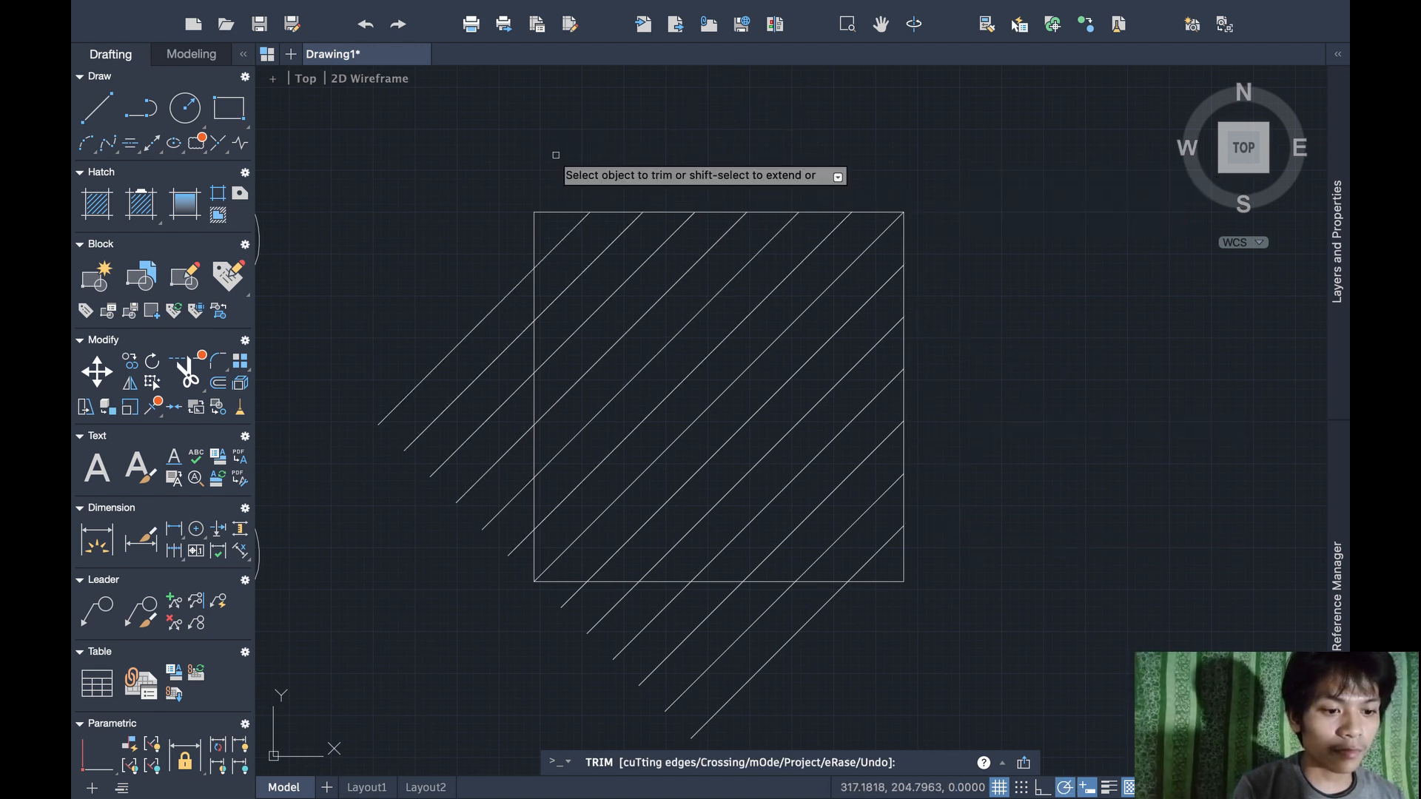
Trim the diagonal line ends that extend beyond the square's left and lower edges
{"action": "left_click_drag", "start_coordinate": [518, 575], "coordinate": [504, 396]}
{"action": "left_click_drag", "start_coordinate": [481, 268], "coordinate": [485, 281]}
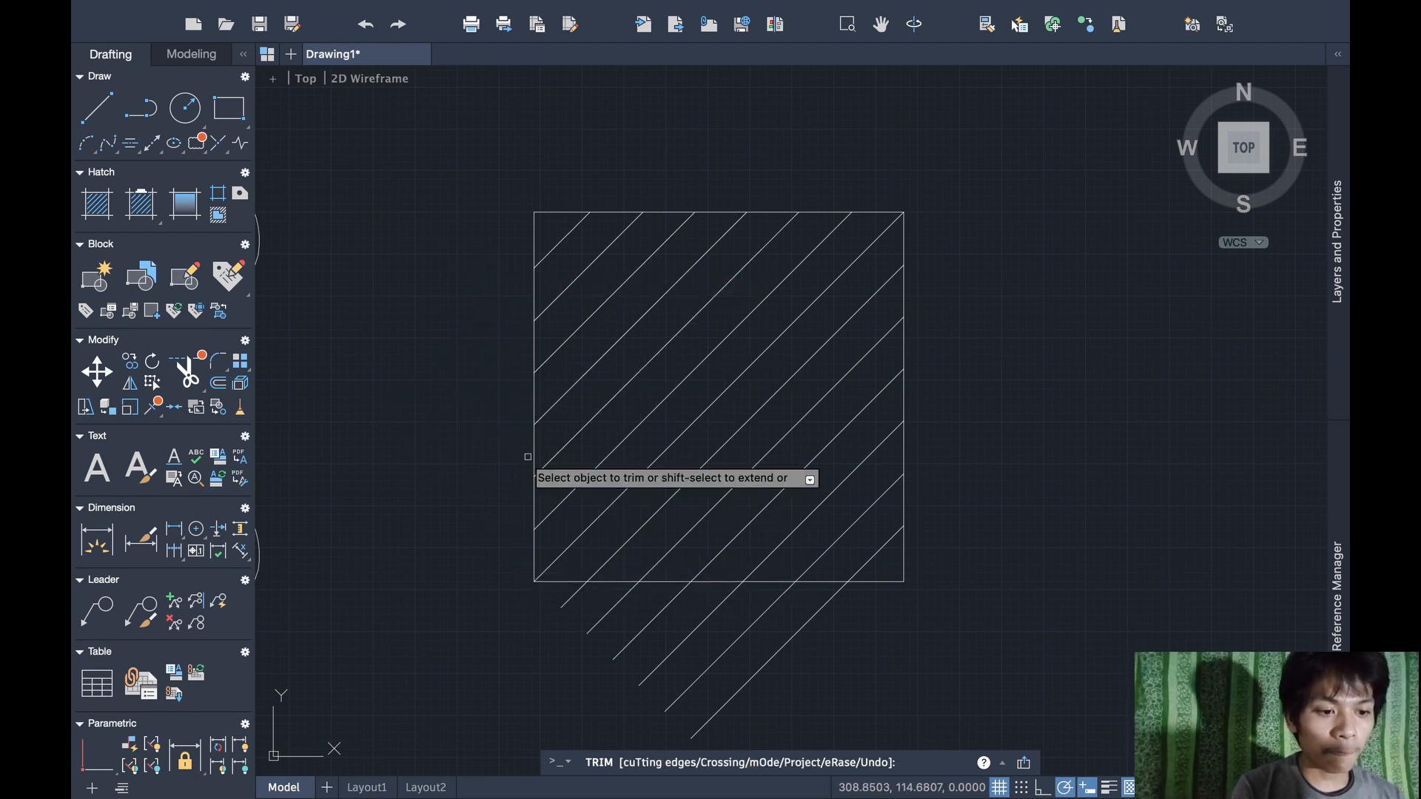
{"action": "left_click_drag", "start_coordinate": [558, 603], "coordinate": [701, 602]}
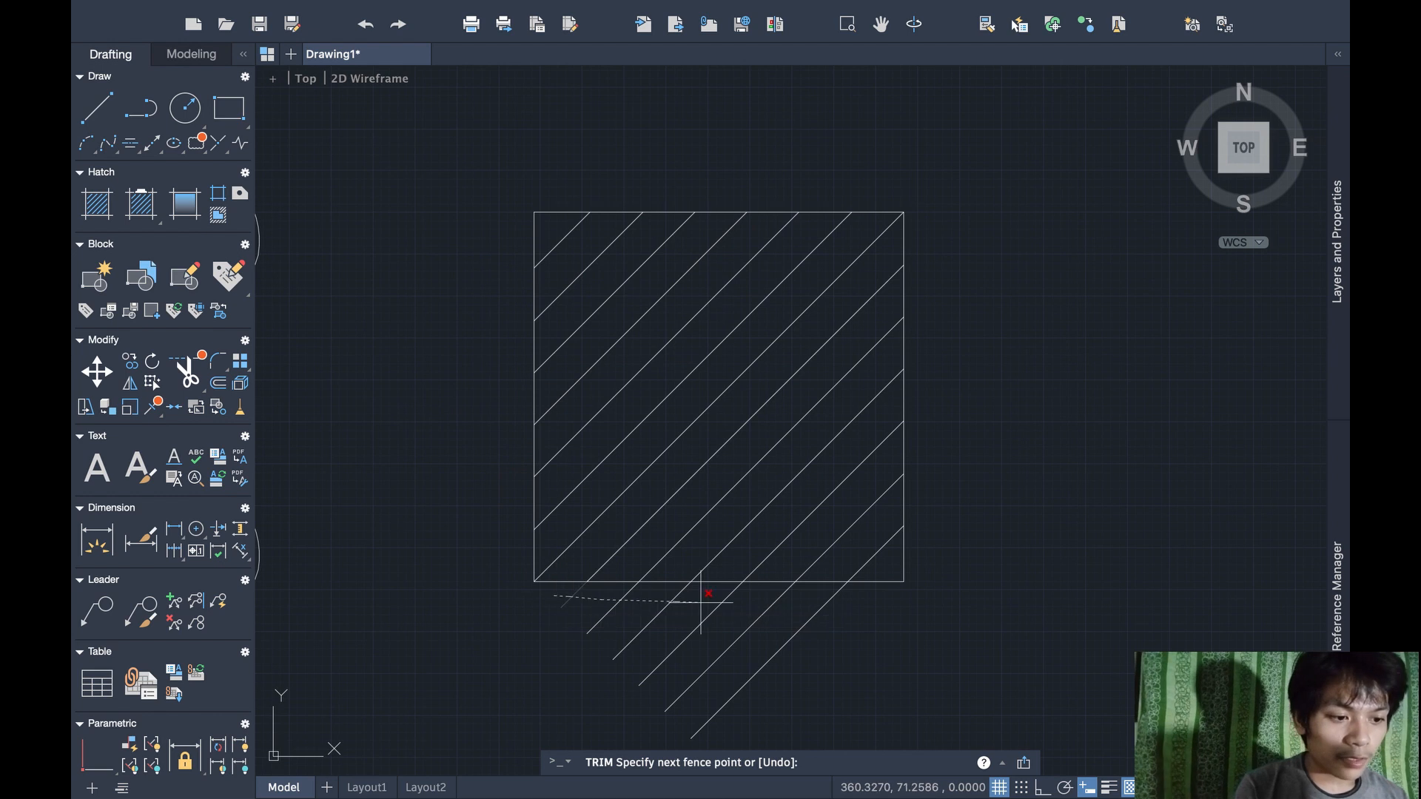
{"action": "left_click_drag", "start_coordinate": [908, 606], "coordinate": [909, 607]}
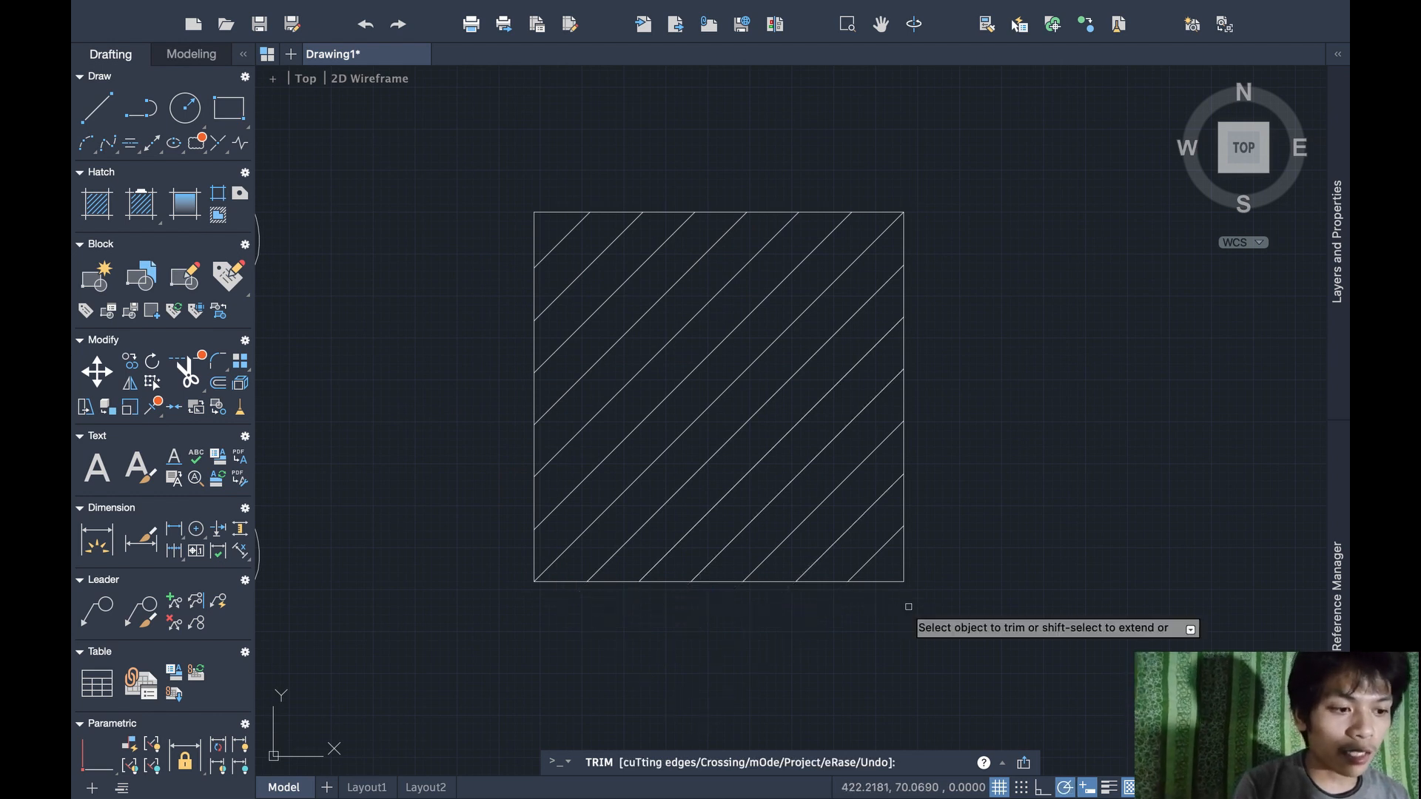
{"action": "key", "text": "Escape"}
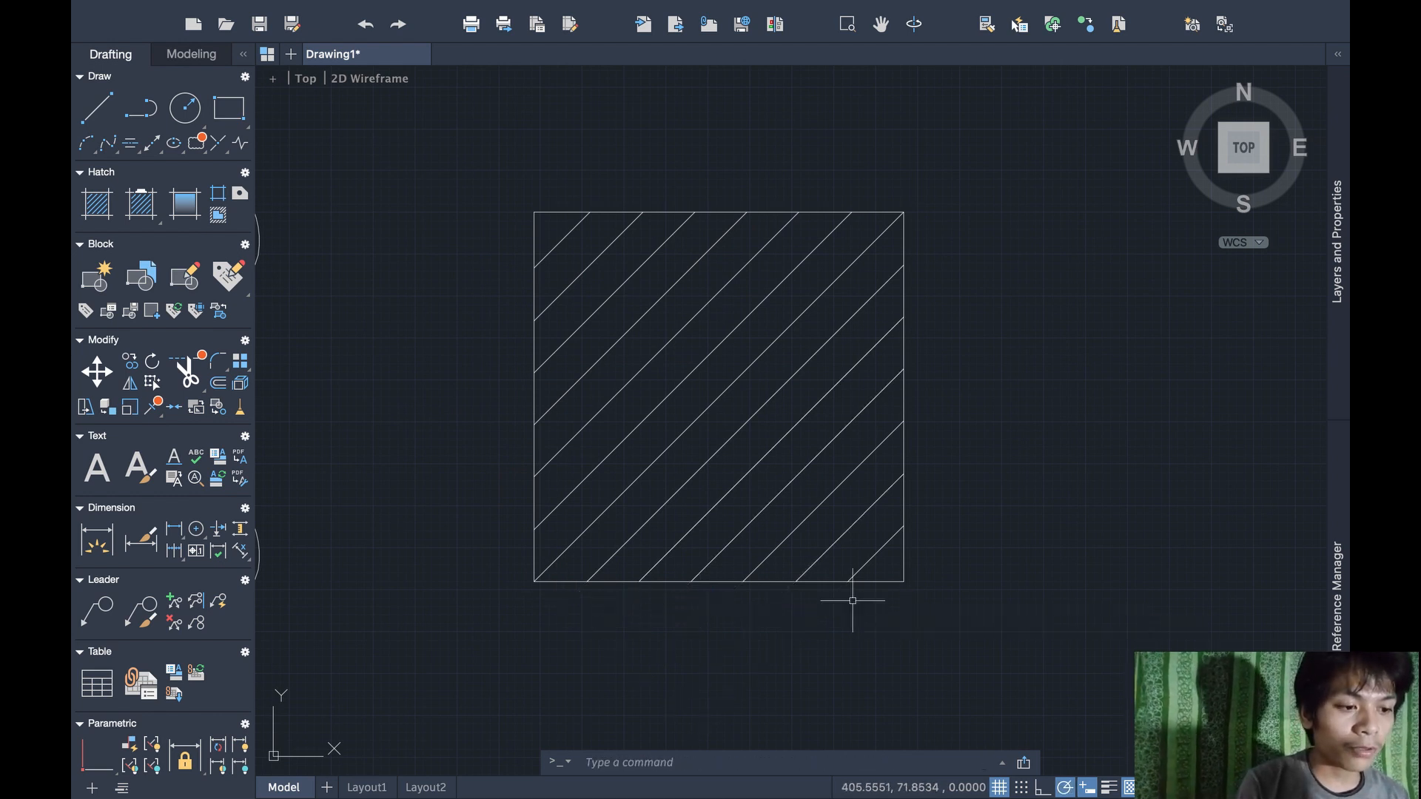
Draw the opposite diagonal line from the square's lower-right corner to its upper-left corner
{"action": "type", "text": "lin"}
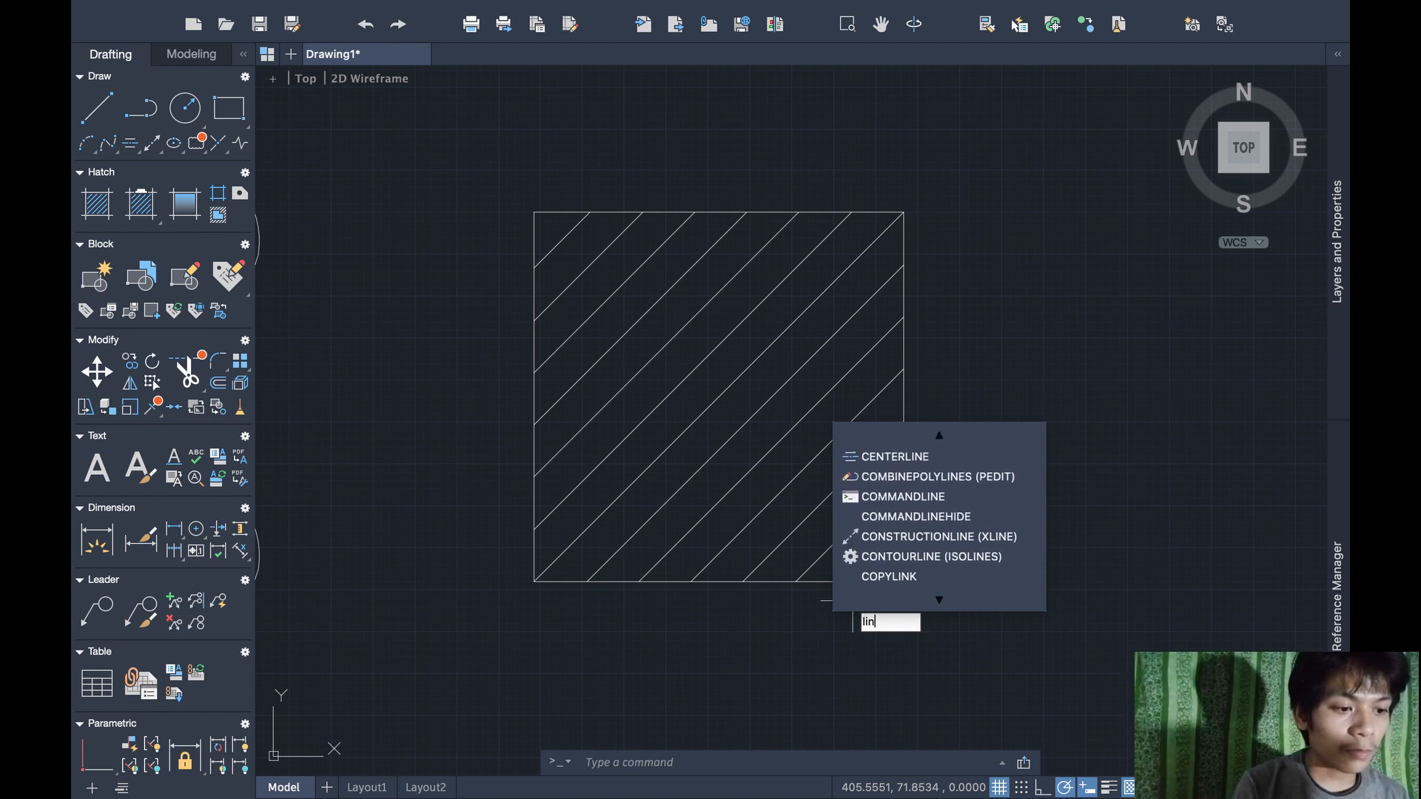
{"action": "key", "text": "Return"}
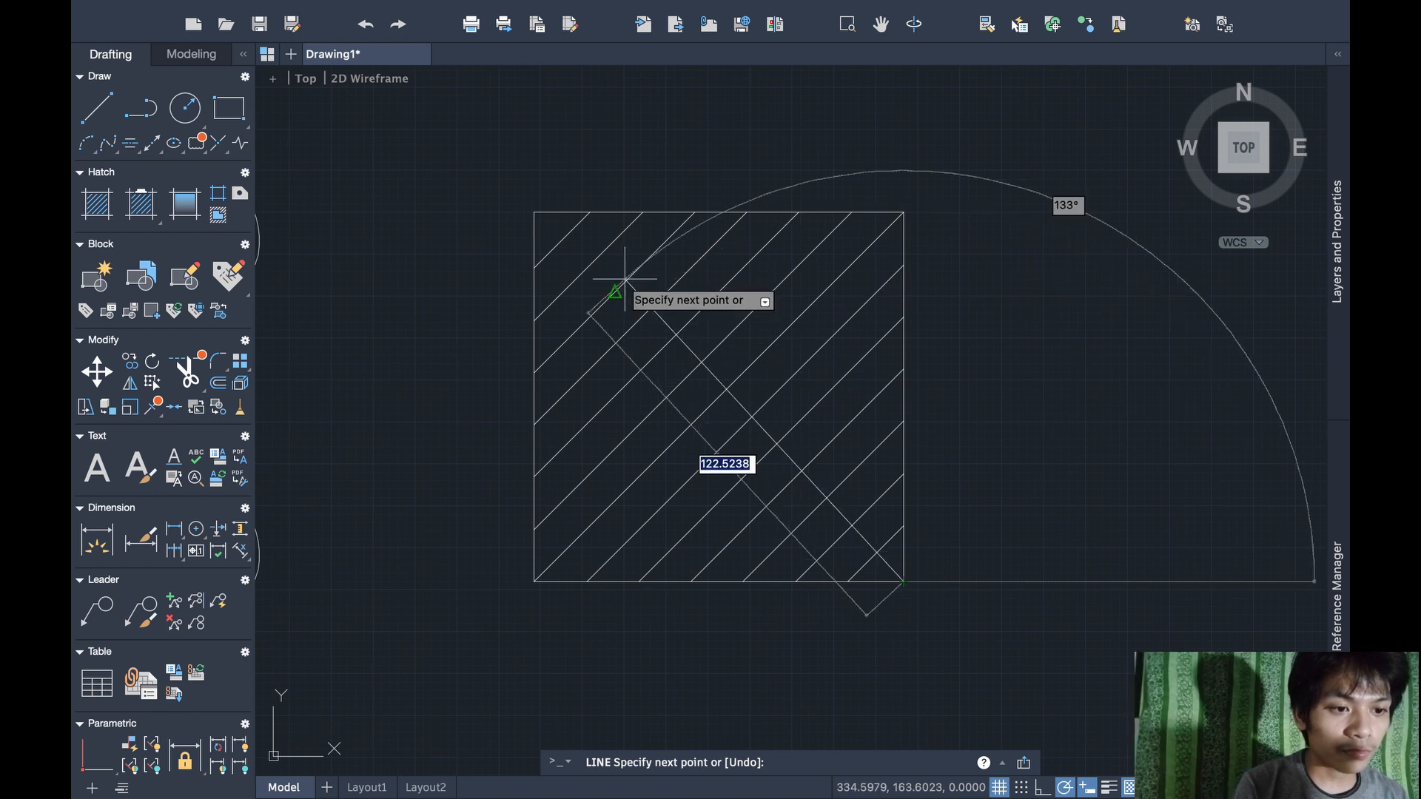
{"action": "left_click", "coordinate": [535, 214]}
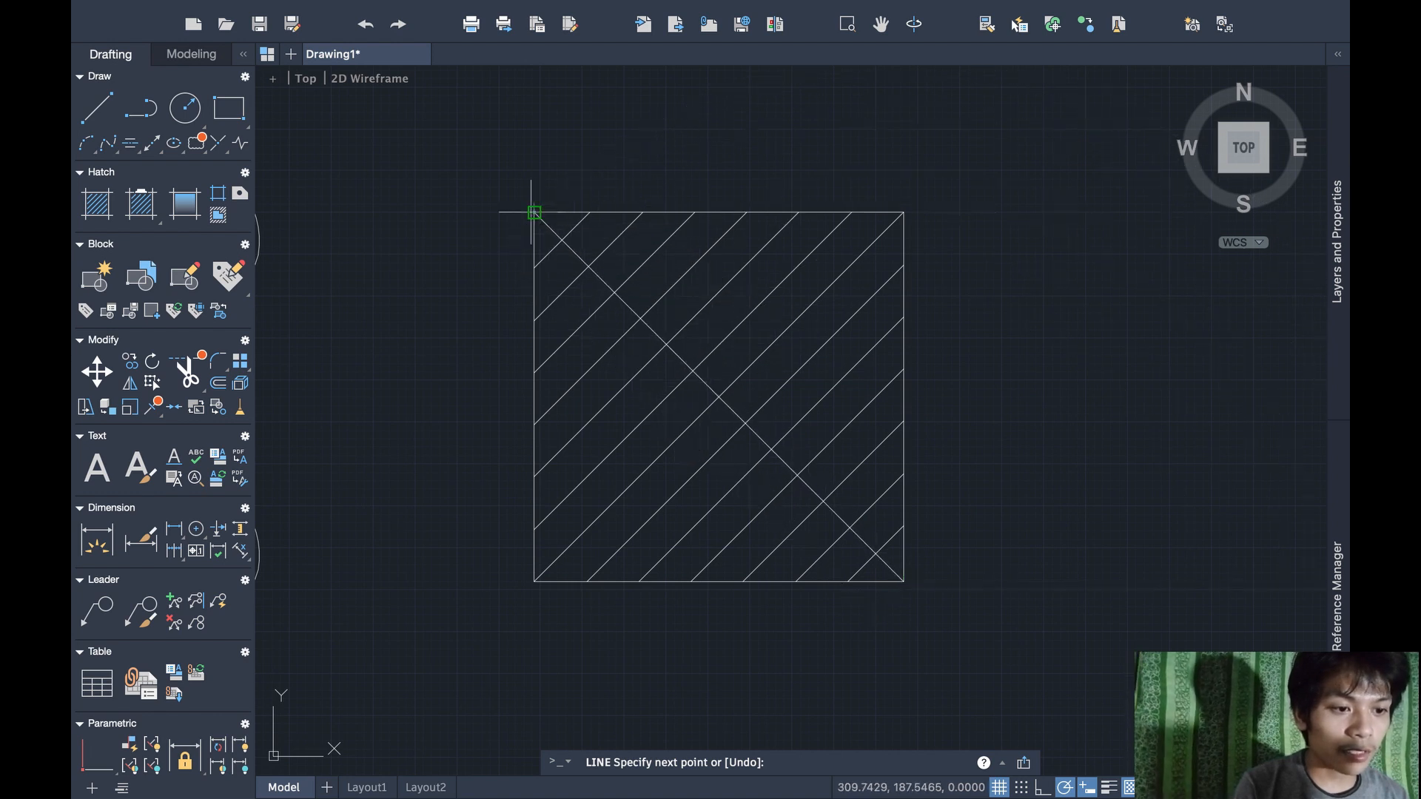
{"action": "key", "text": "Escape"}
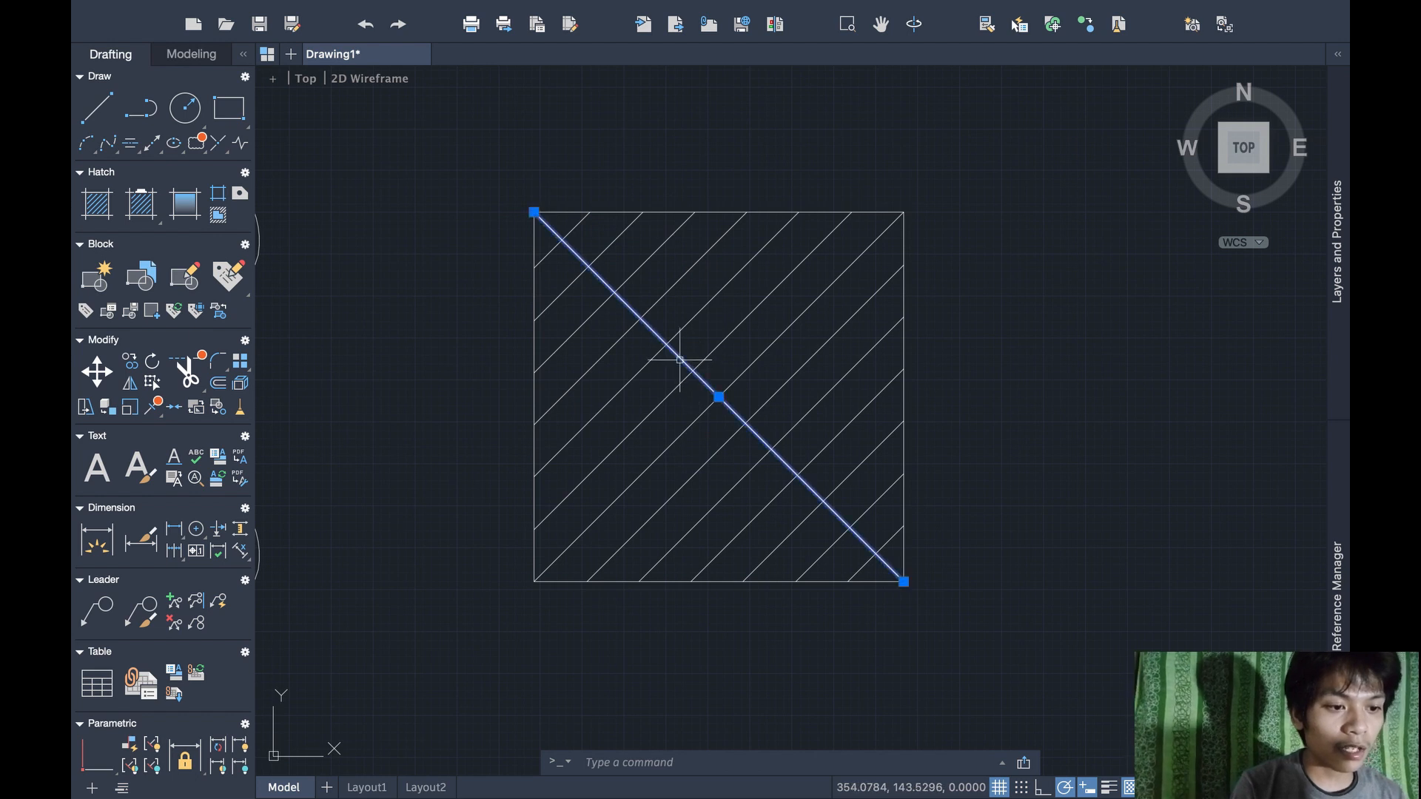
Offset the new opposite diagonal by 11 units toward the square's upper-right corner using the Through option
{"action": "type", "text": "off"}
{"action": "key", "text": "Return"}
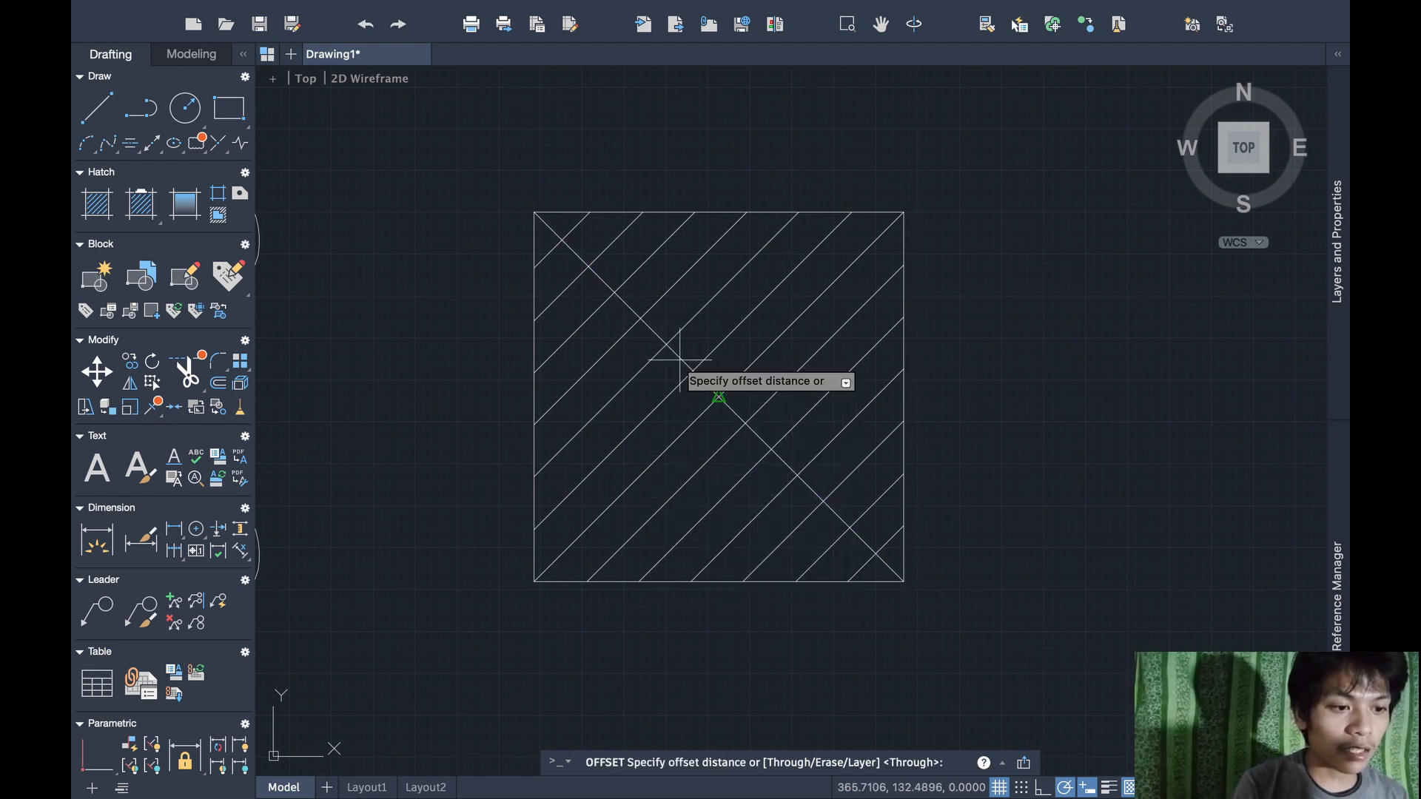
{"action": "key", "text": "Return"}
{"action": "left_click", "coordinate": [679, 360]}
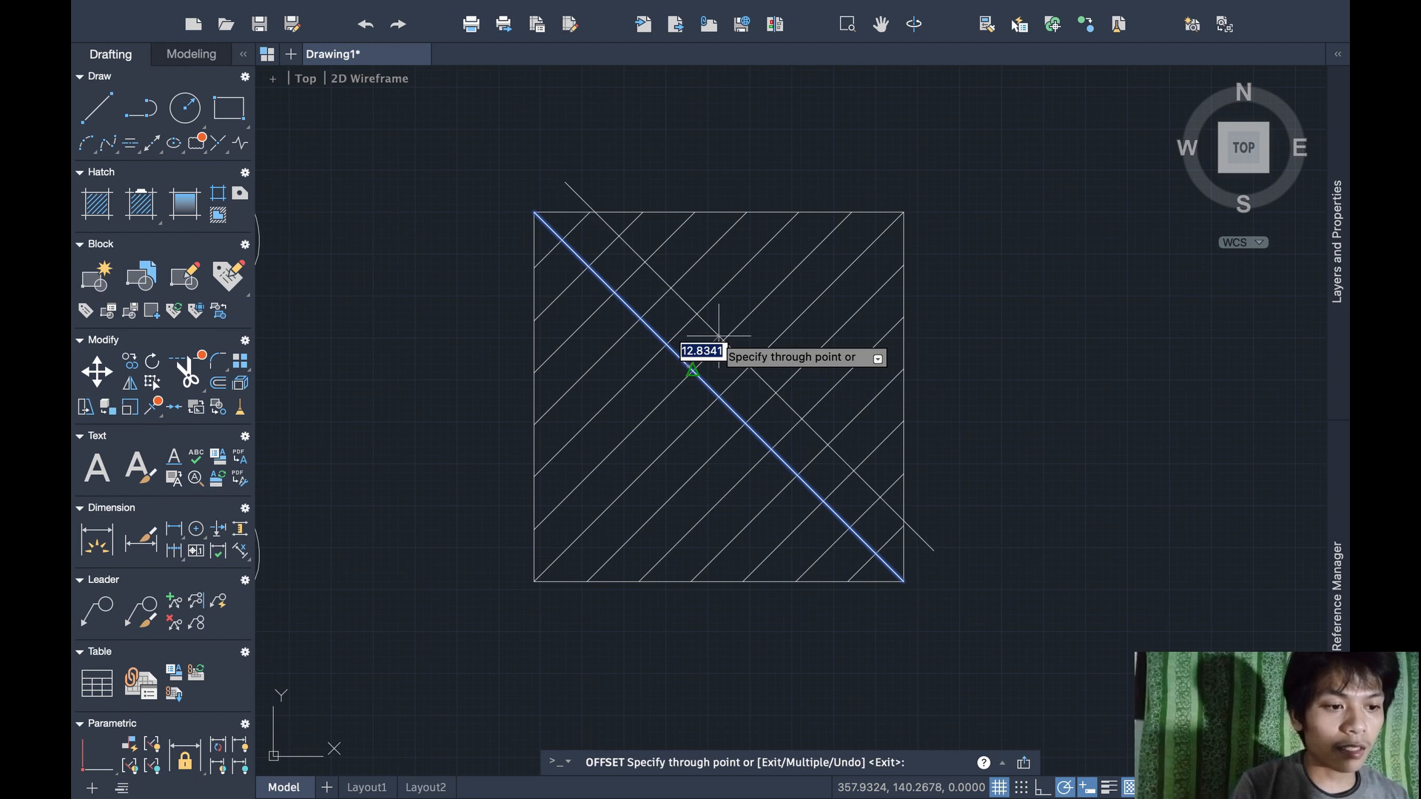
{"action": "key", "text": "Return"}
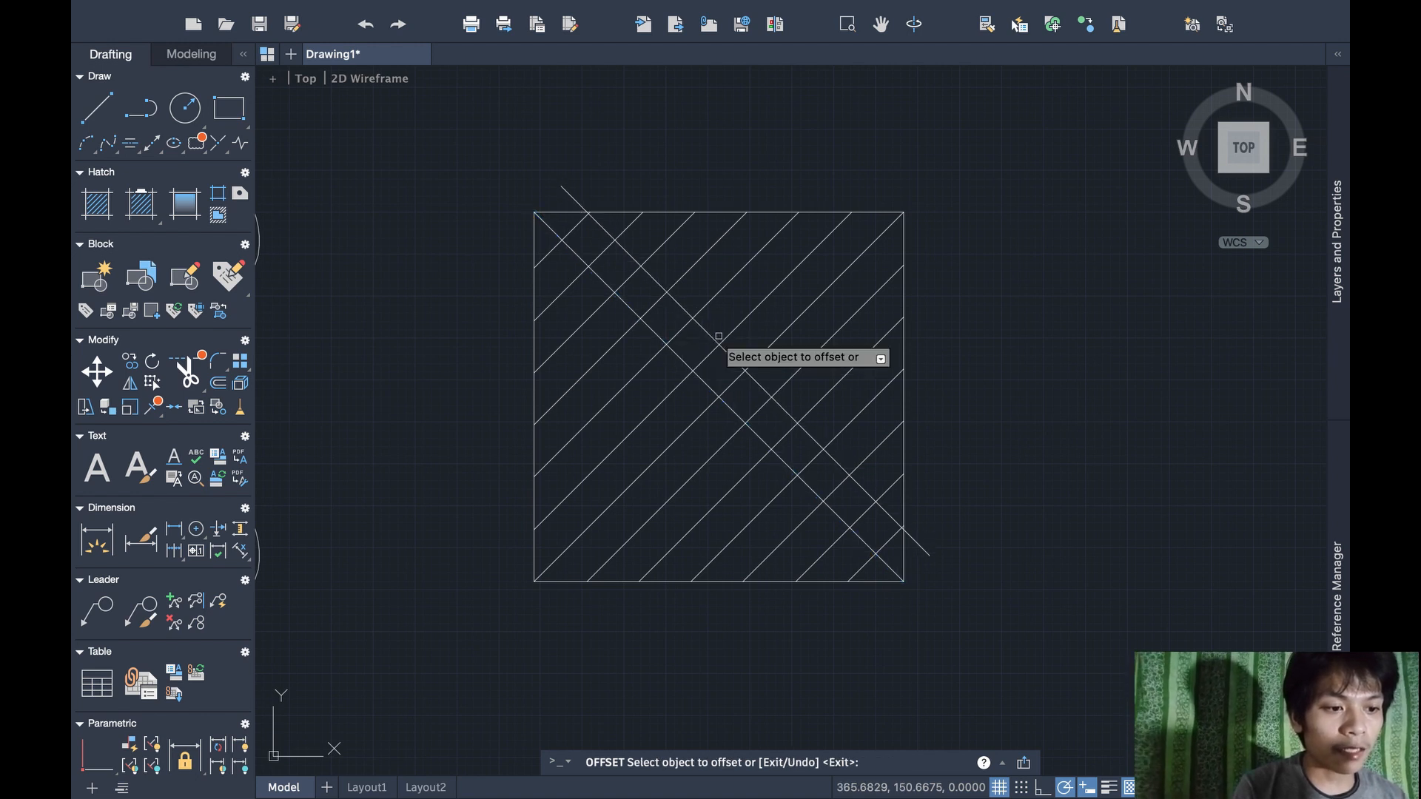
Offset the outermost opposite diagonal by 11 units toward the upper-right corner three times, adding three more parallel lines
{"action": "left_click", "coordinate": [720, 344]}
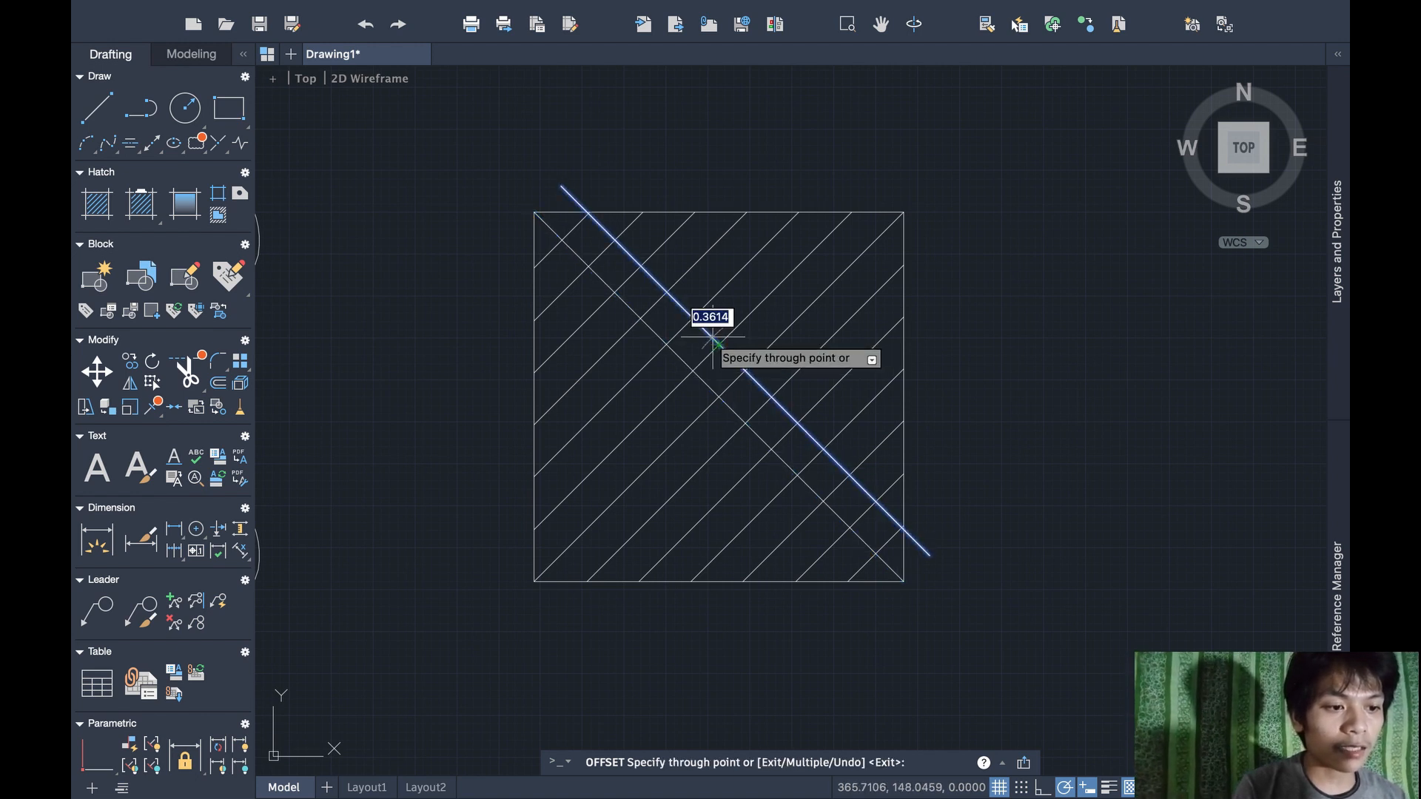
{"action": "key", "text": "Return"}
{"action": "left_click", "coordinate": [741, 307]}
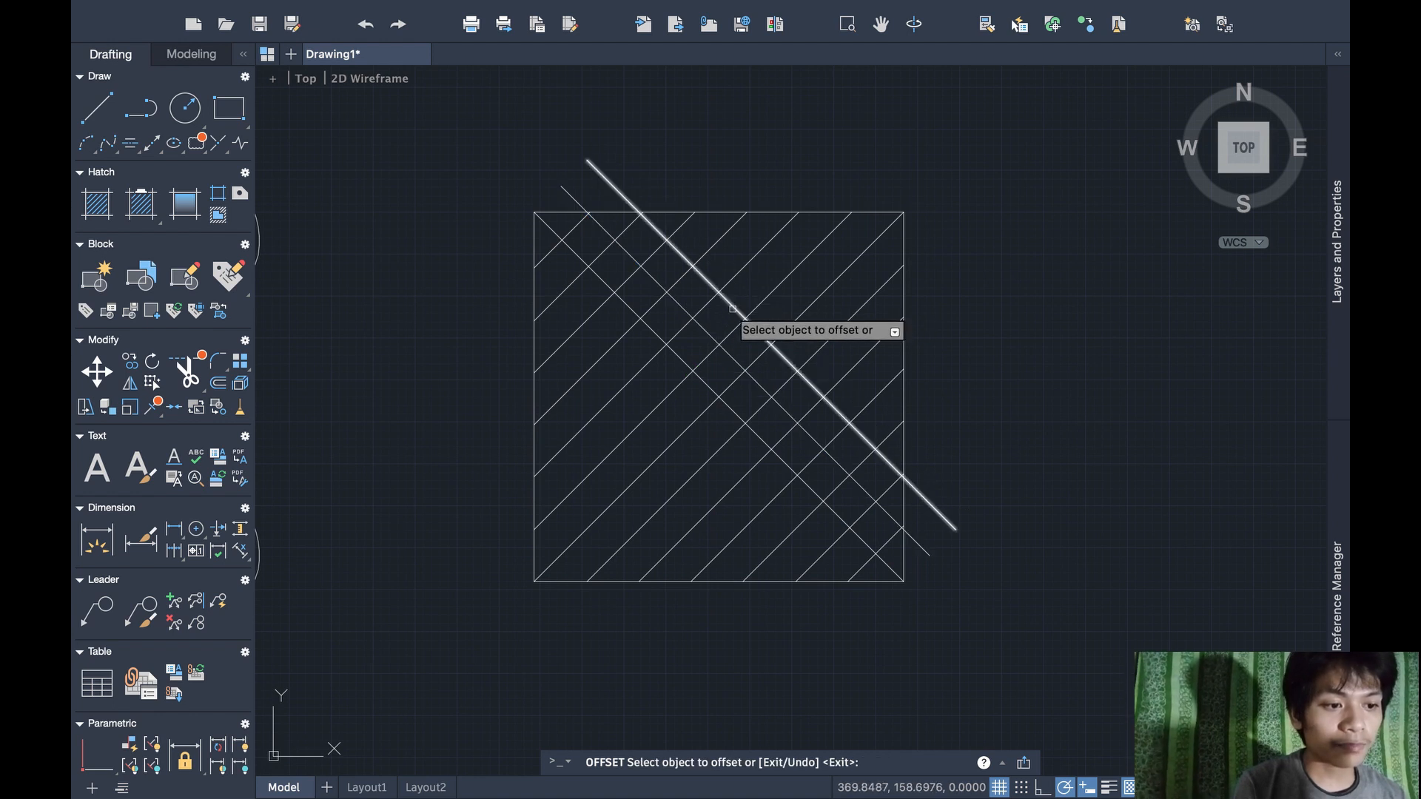
{"action": "key", "text": "Return"}
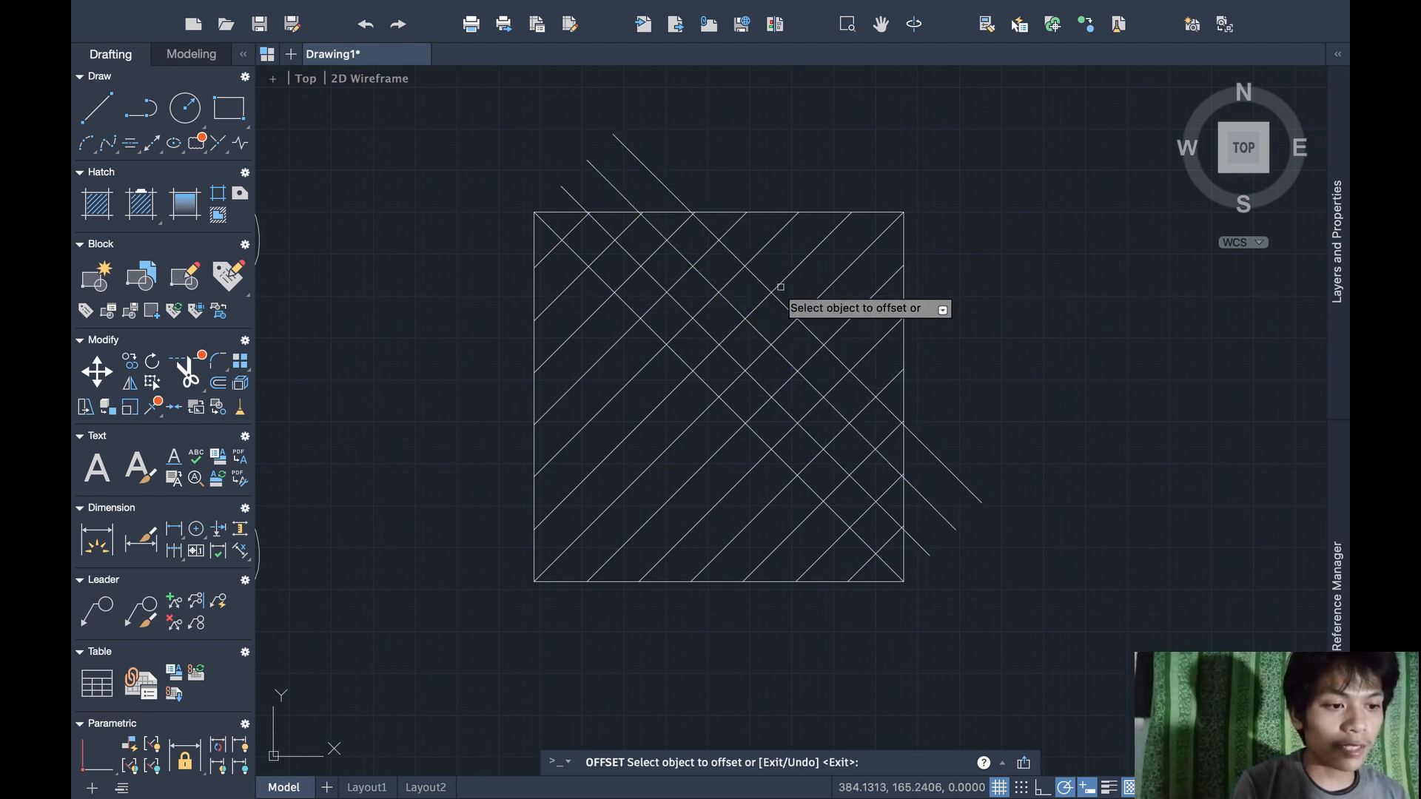
{"action": "left_click", "coordinate": [769, 288]}
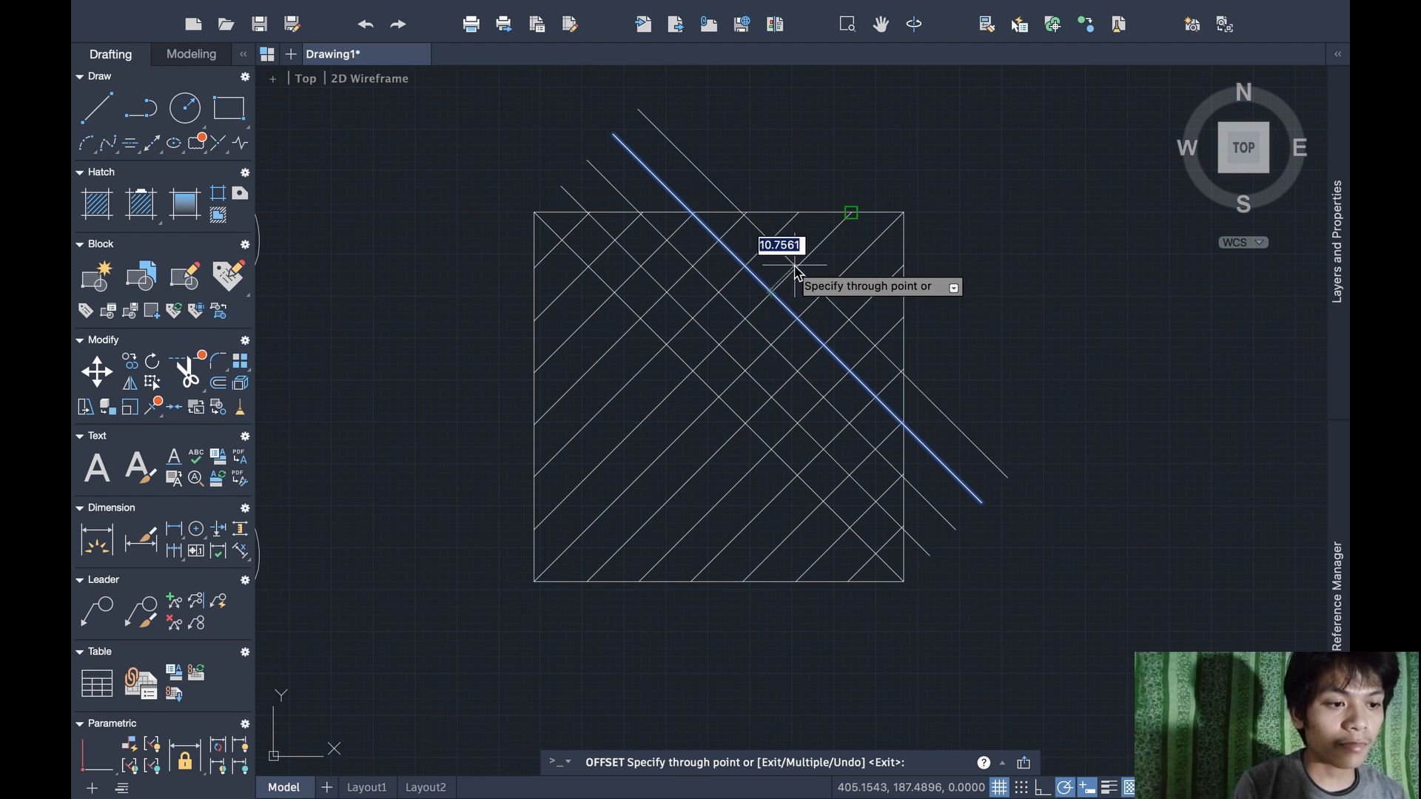
{"action": "key", "text": "Return"}
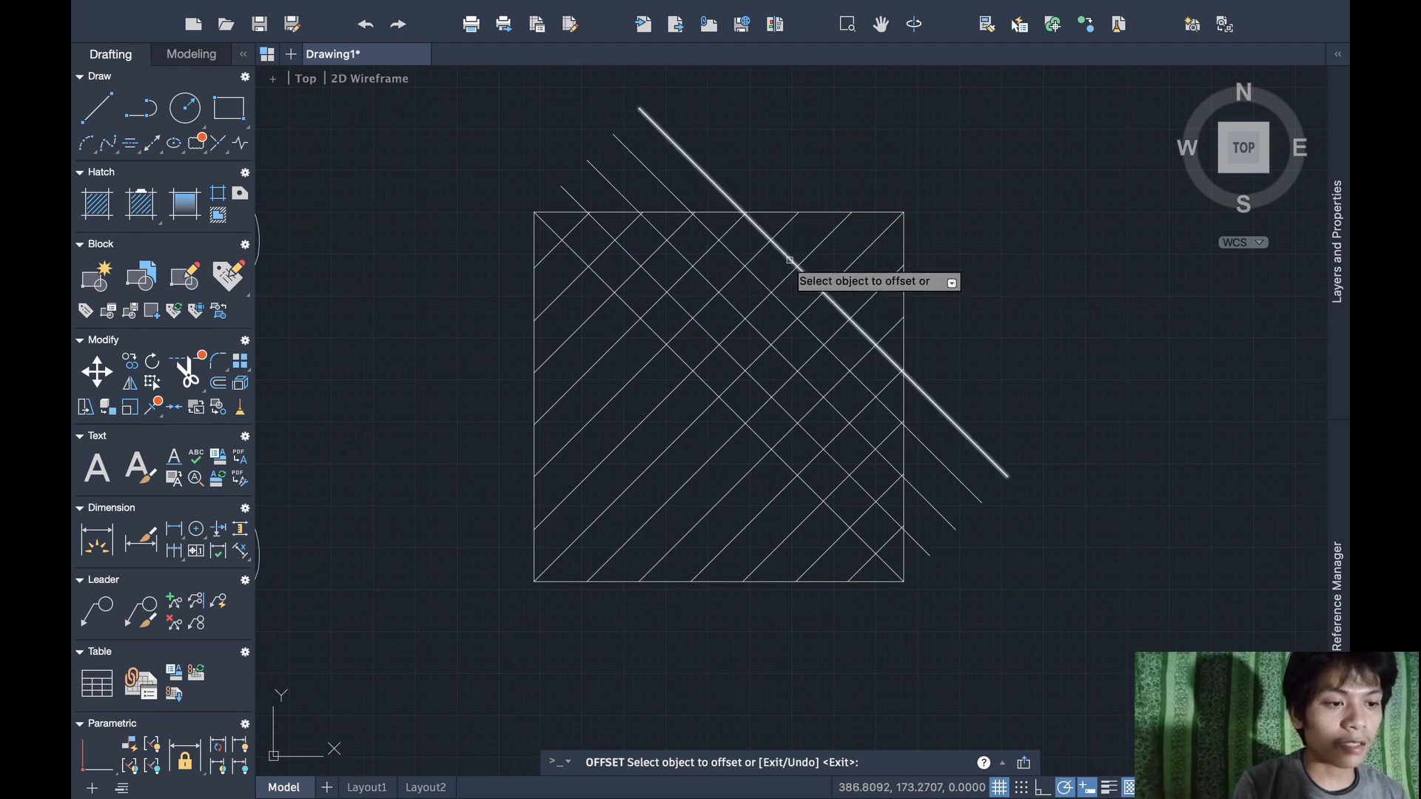
Offset the outermost opposite diagonal by 11 units toward the upper-right corner two more times
{"action": "left_click", "coordinate": [790, 260]}
{"action": "key", "text": "Return"}
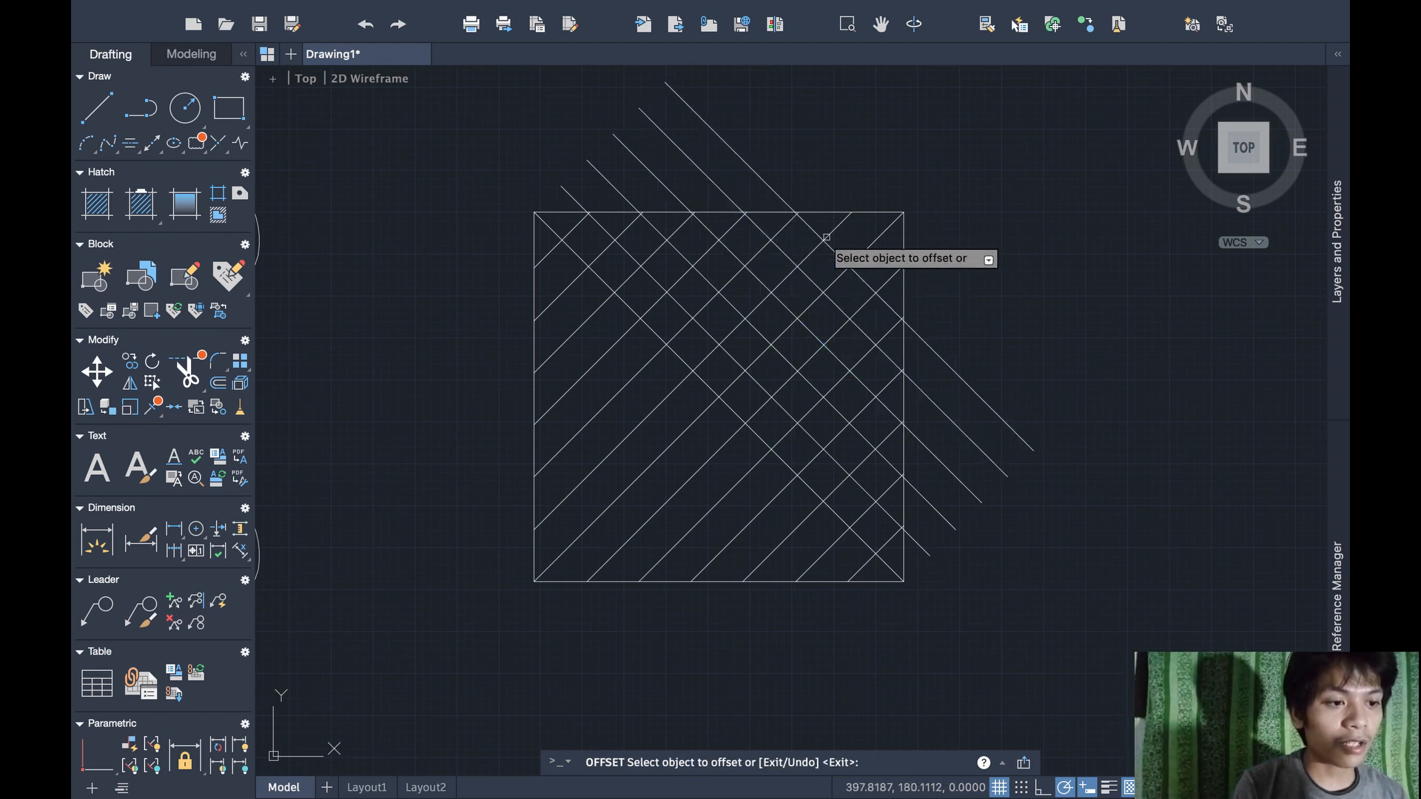
{"action": "left_click", "coordinate": [816, 234]}
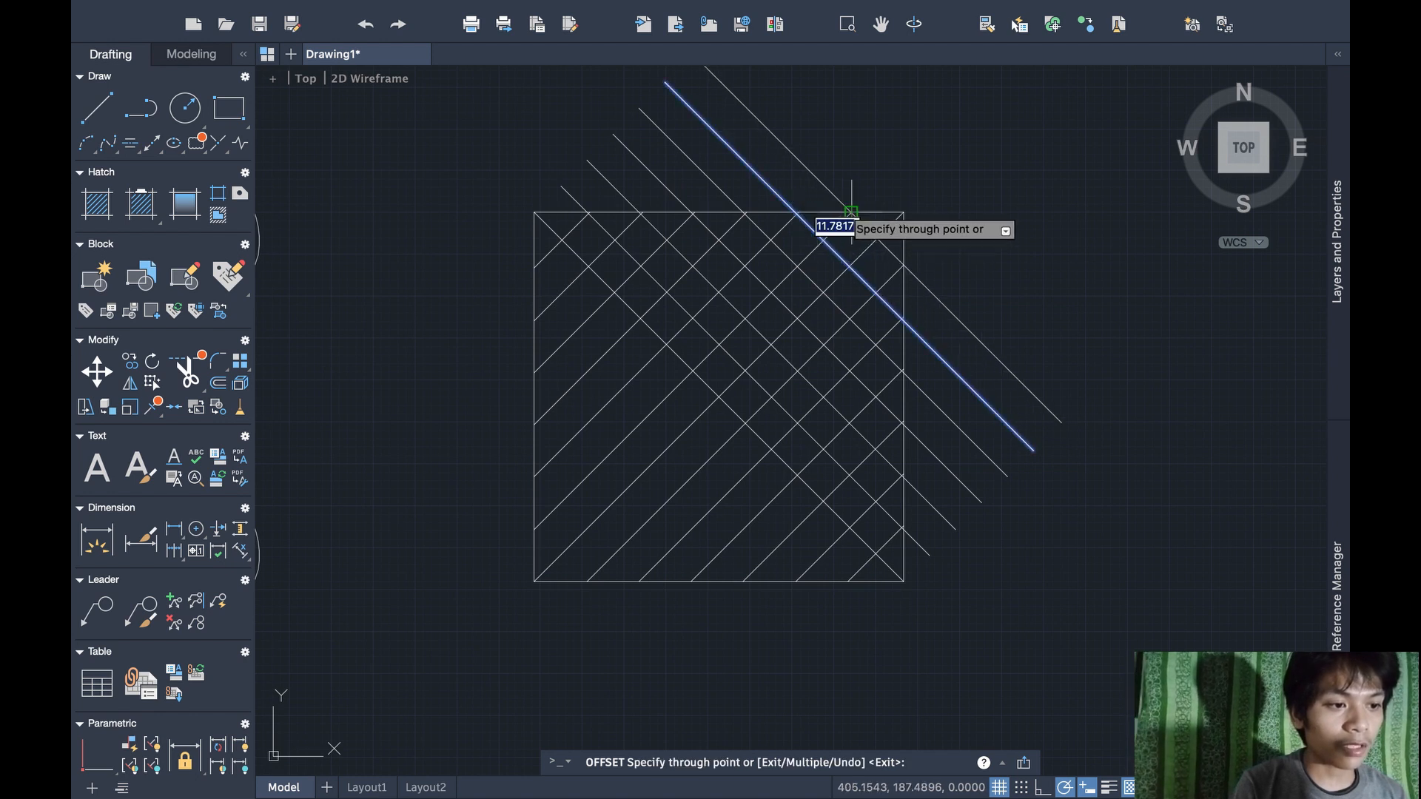
{"action": "type", "text": "11"}
{"action": "key", "text": "Return"}
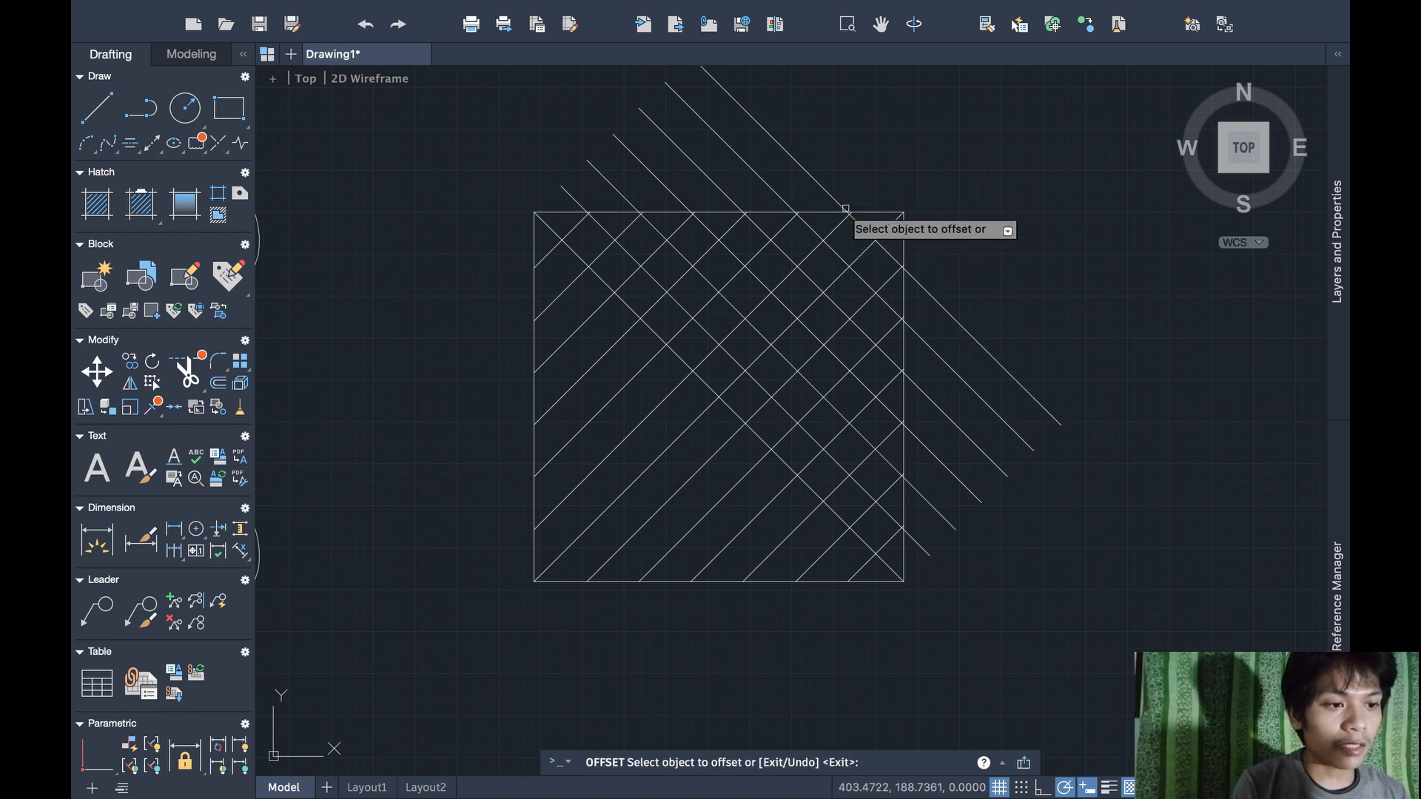
Offset the corner-to-corner opposite diagonal by 11 units toward the square's lower-left corner, repeating from each new line to add three parallels
{"action": "left_click", "coordinate": [676, 358]}
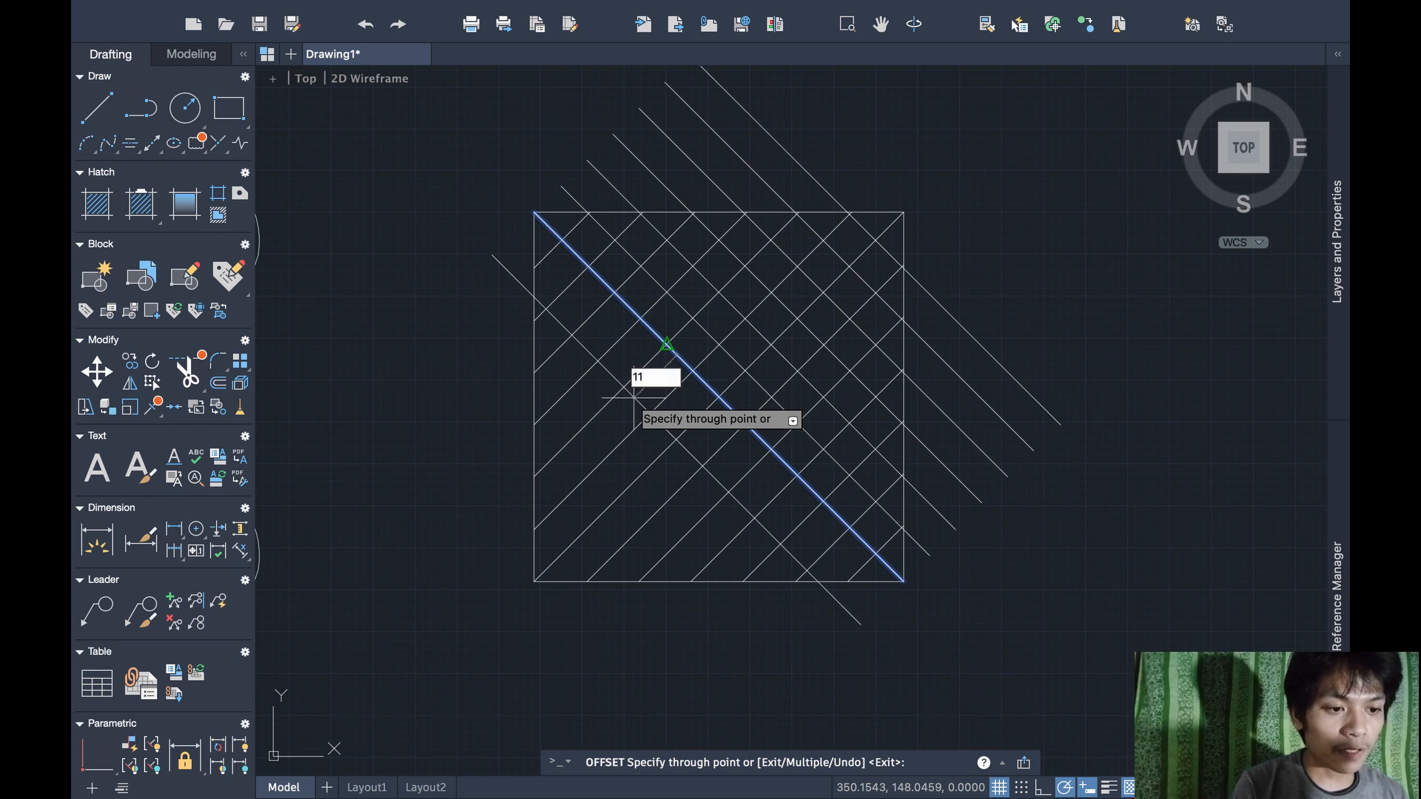
{"action": "type", "text": "11"}
{"action": "key", "text": "Return"}
{"action": "left_click", "coordinate": [650, 380]}
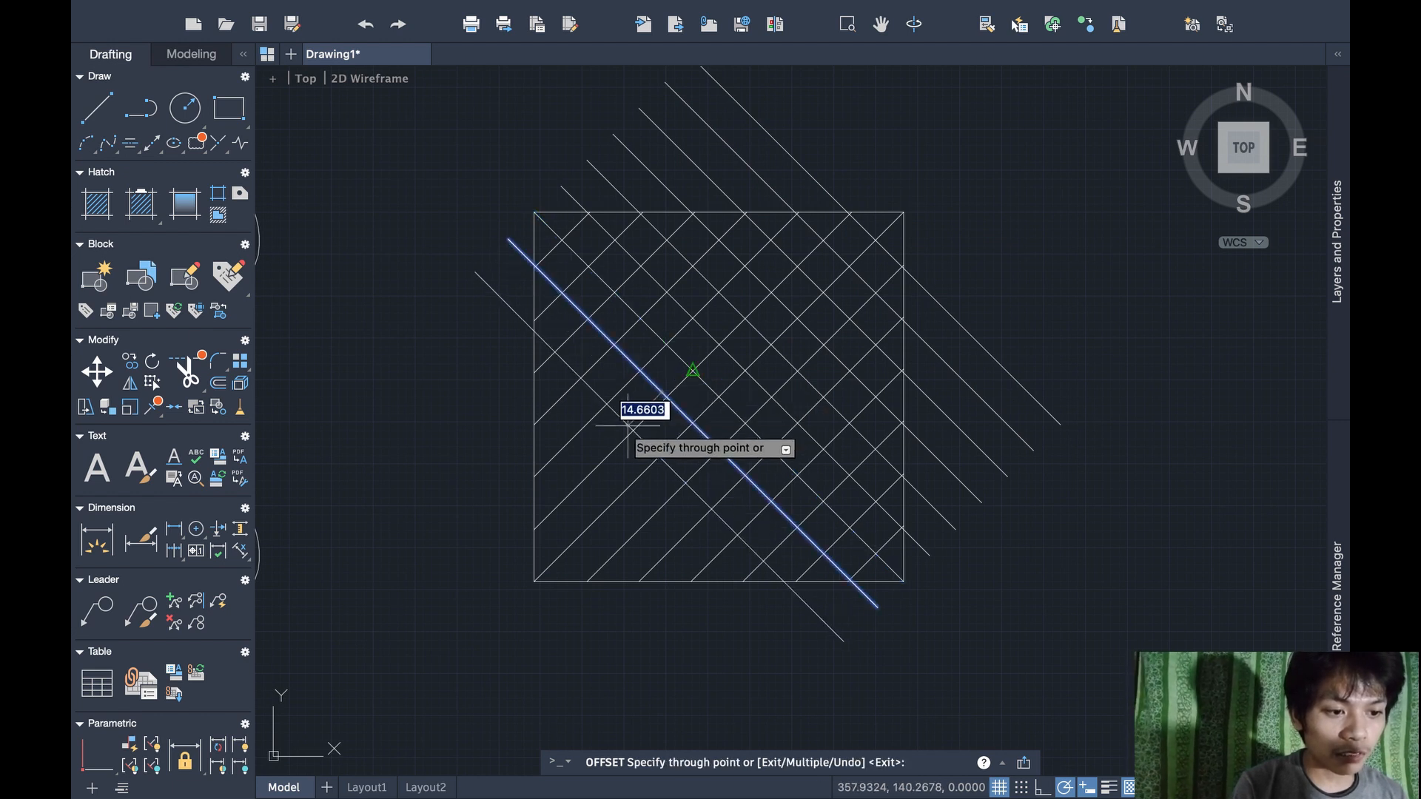
{"action": "type", "text": "11"}
{"action": "key", "text": "Return"}
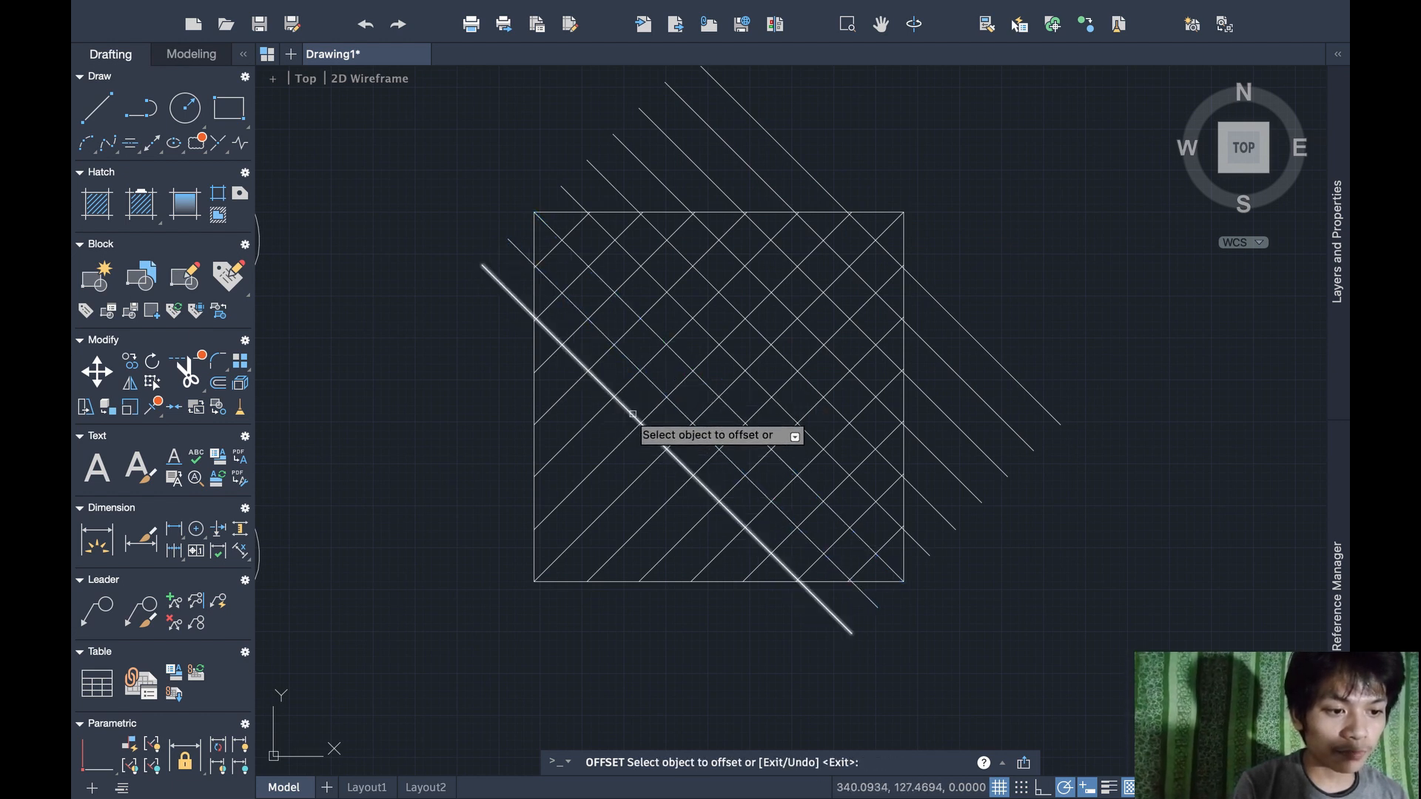
{"action": "left_click", "coordinate": [624, 407]}
{"action": "type", "text": "11"}
{"action": "key", "text": "Return"}
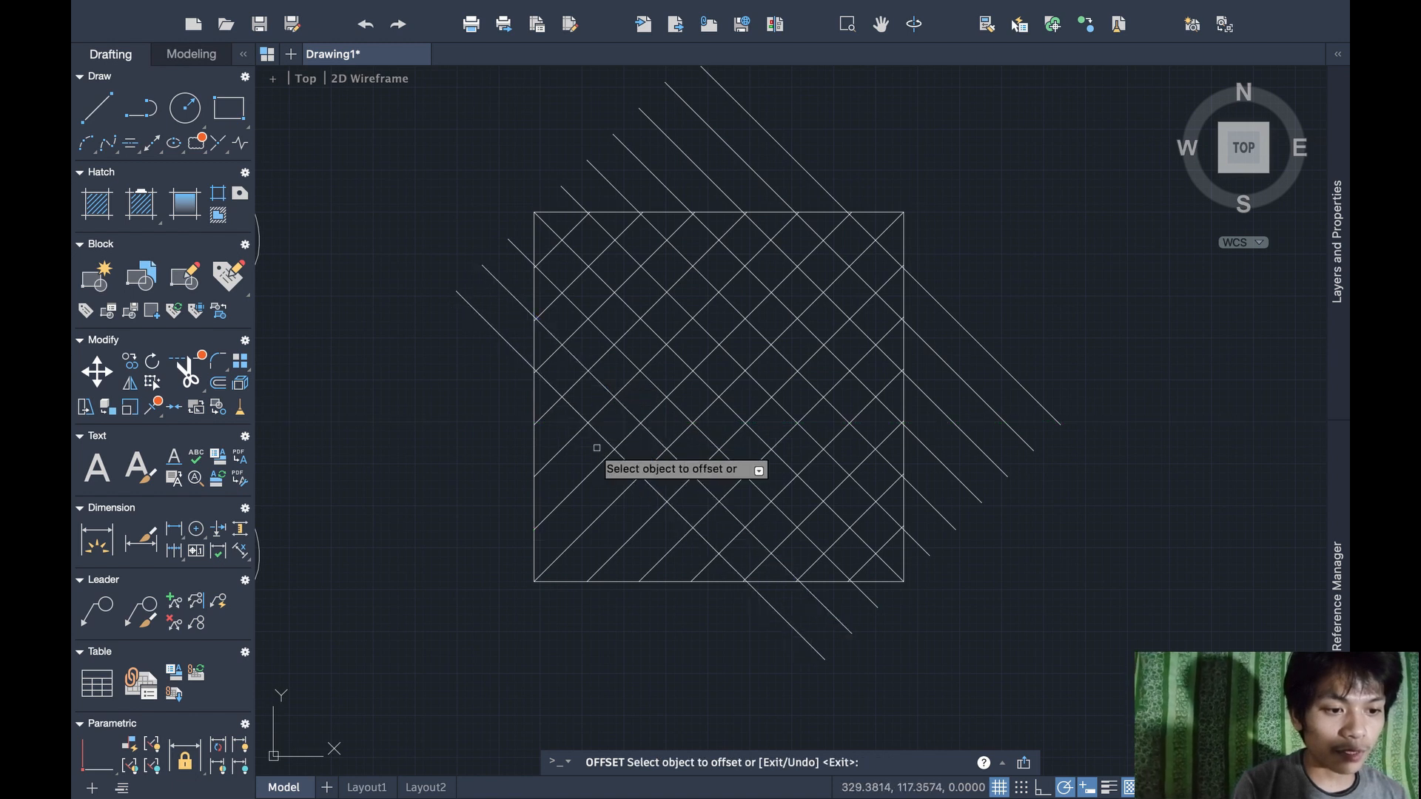
Add three more parallels by offsetting the outermost lower-left diagonal 11 units toward the lower-left corner each time
{"action": "left_click", "coordinate": [585, 420]}
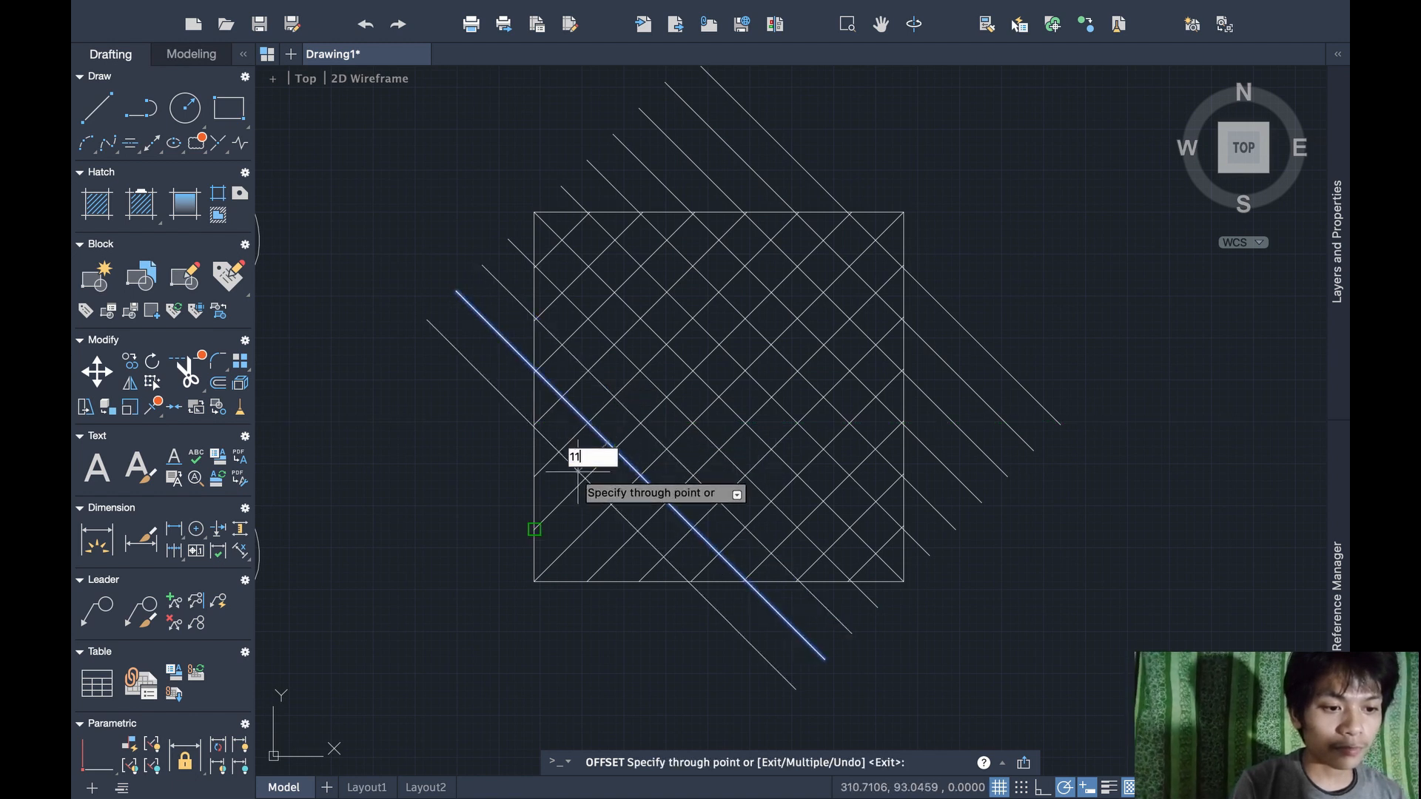
{"action": "key", "text": "Return"}
{"action": "left_click", "coordinate": [580, 467]}
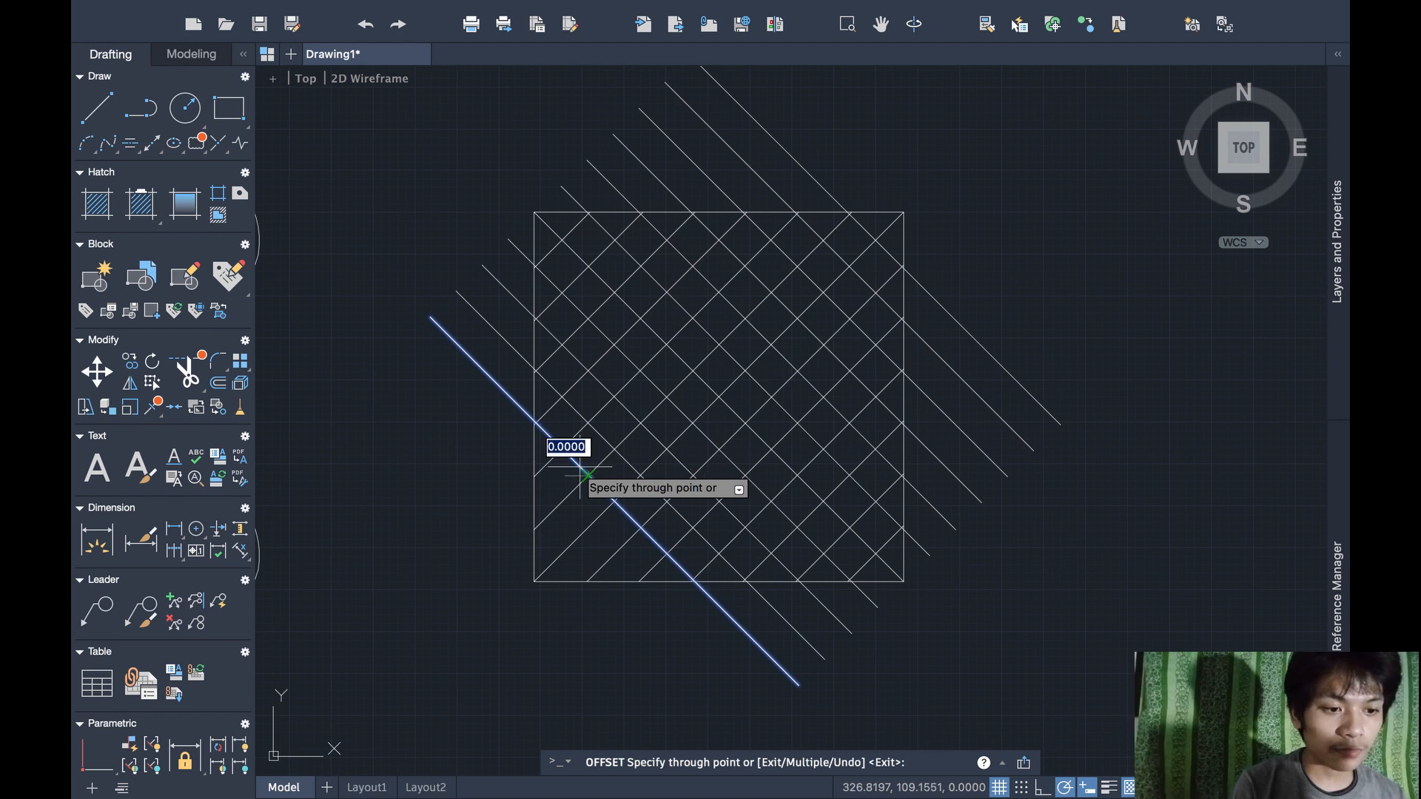
{"action": "type", "text": "11"}
{"action": "key", "text": "Return"}
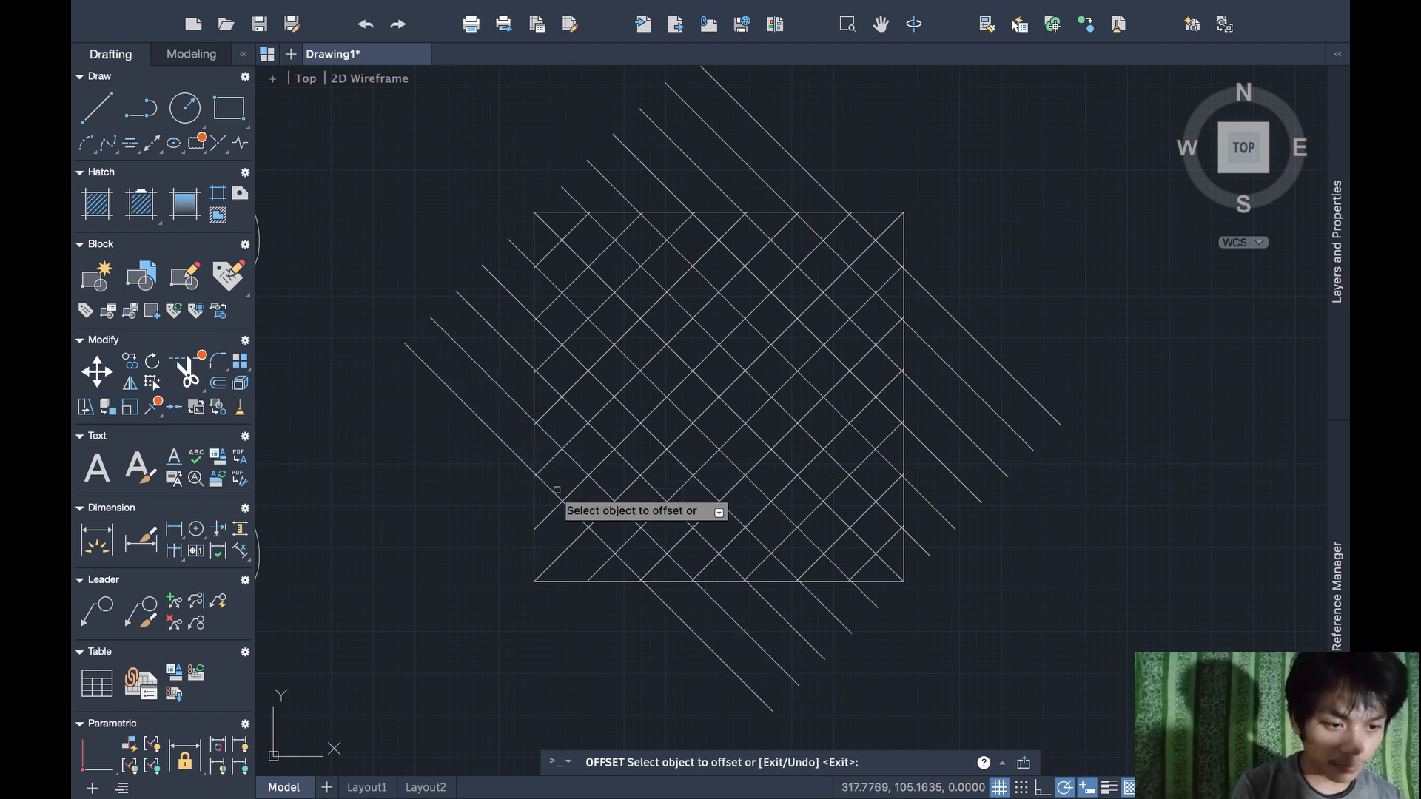
{"action": "left_click", "coordinate": [557, 491]}
{"action": "type", "text": "1"}
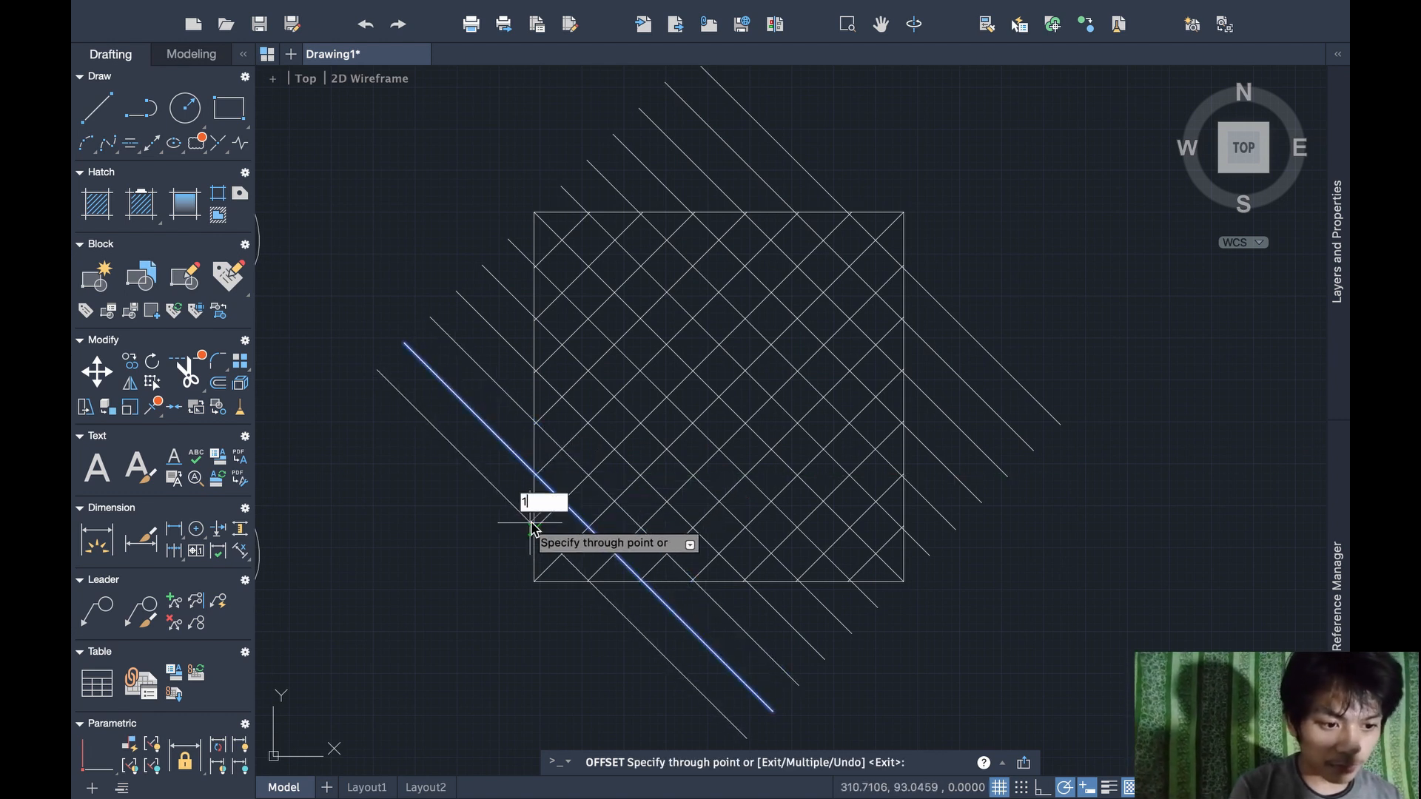
{"action": "type", "text": "1"}
{"action": "key", "text": "Return"}
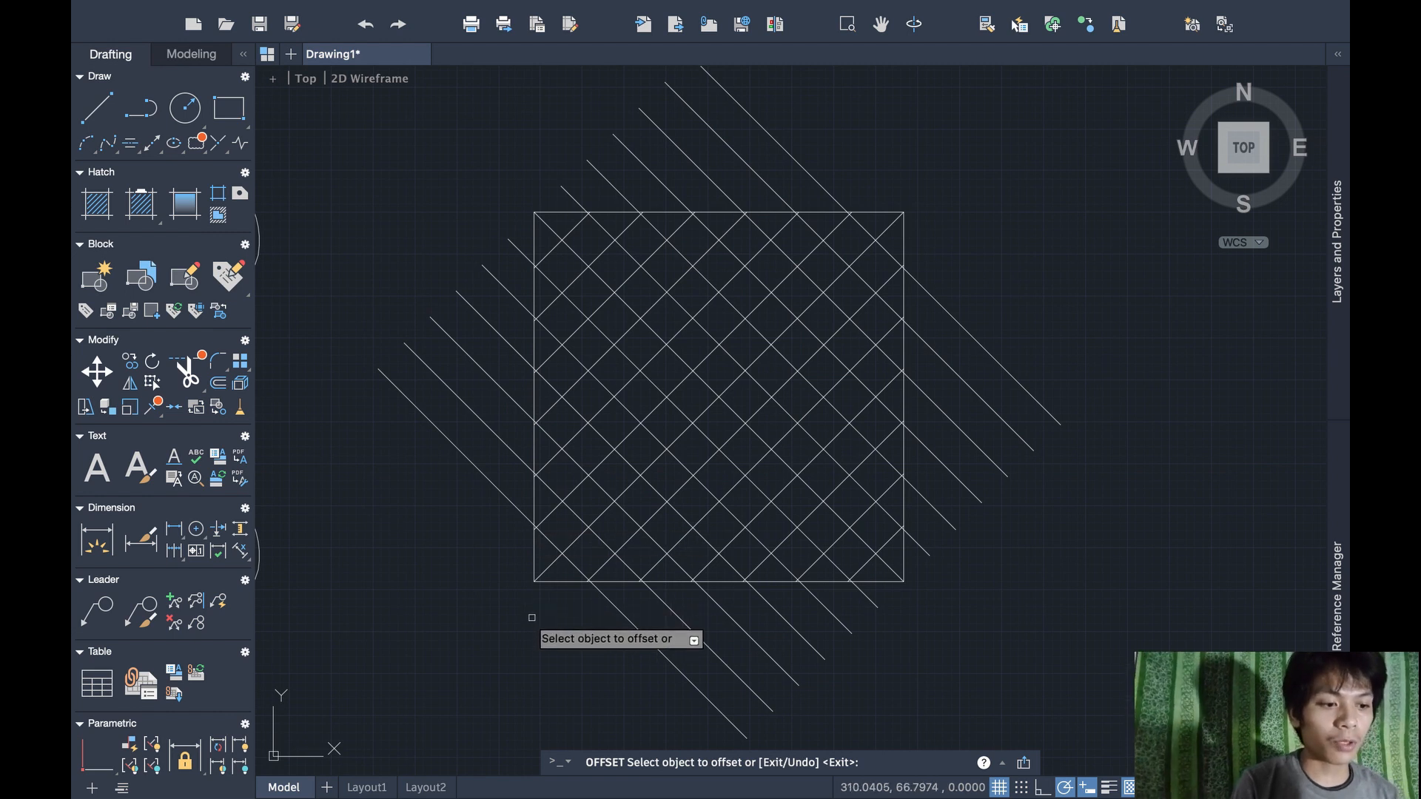
Trim the opposite diagonals' ends that extend beyond the square's lower and left edges
{"action": "key", "text": "Escape"}
{"action": "type", "text": "trim"}
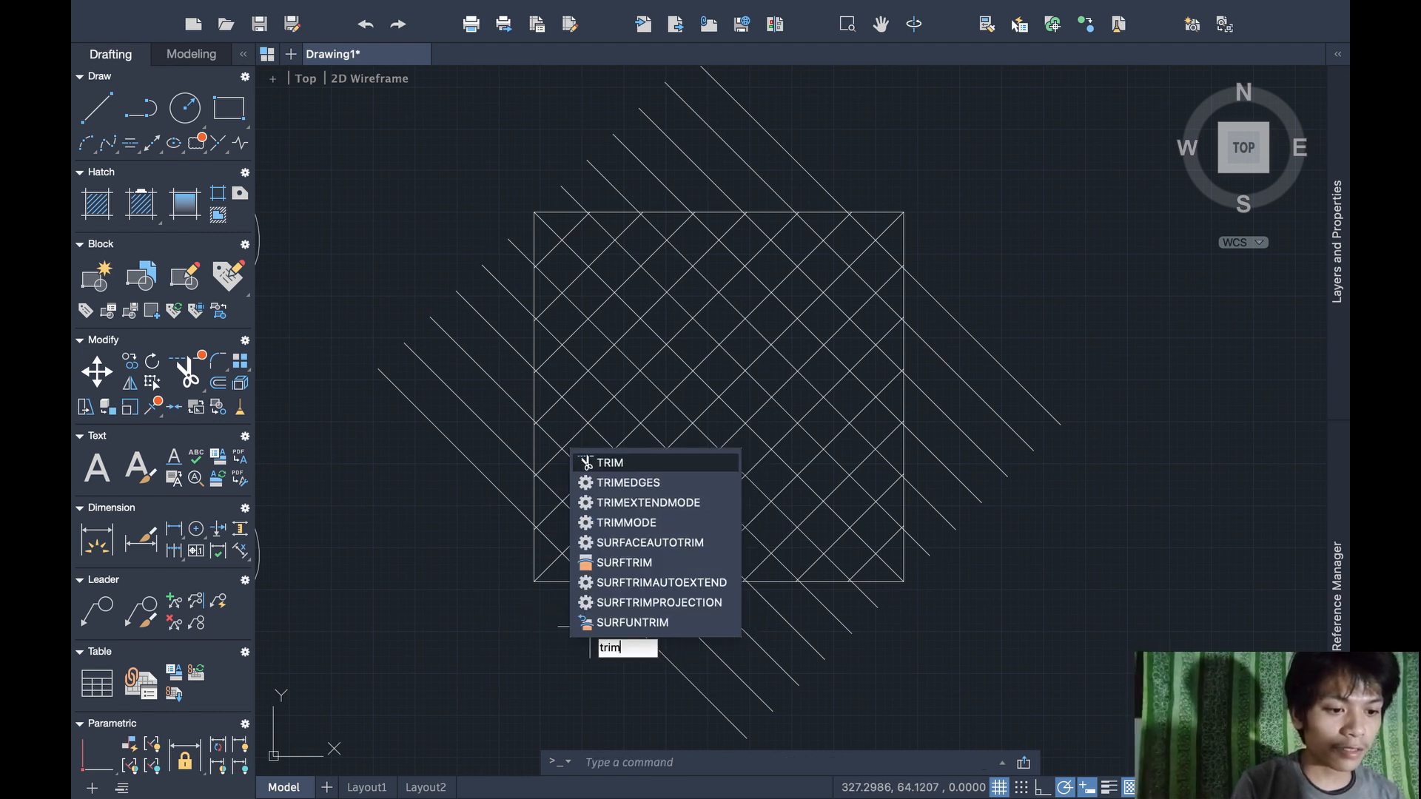
{"action": "key", "text": "Return"}
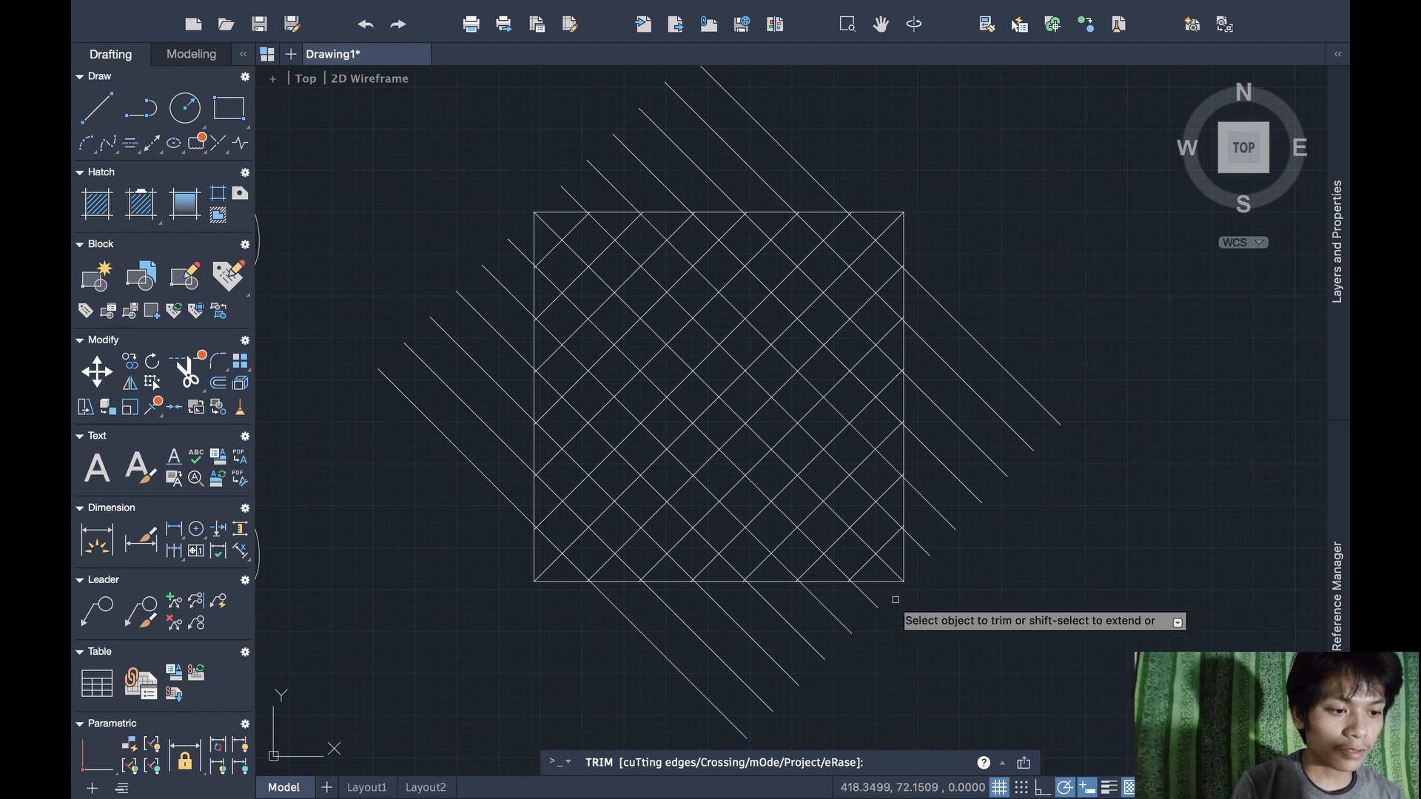
{"action": "left_click_drag", "start_coordinate": [890, 597], "coordinate": [703, 621]}
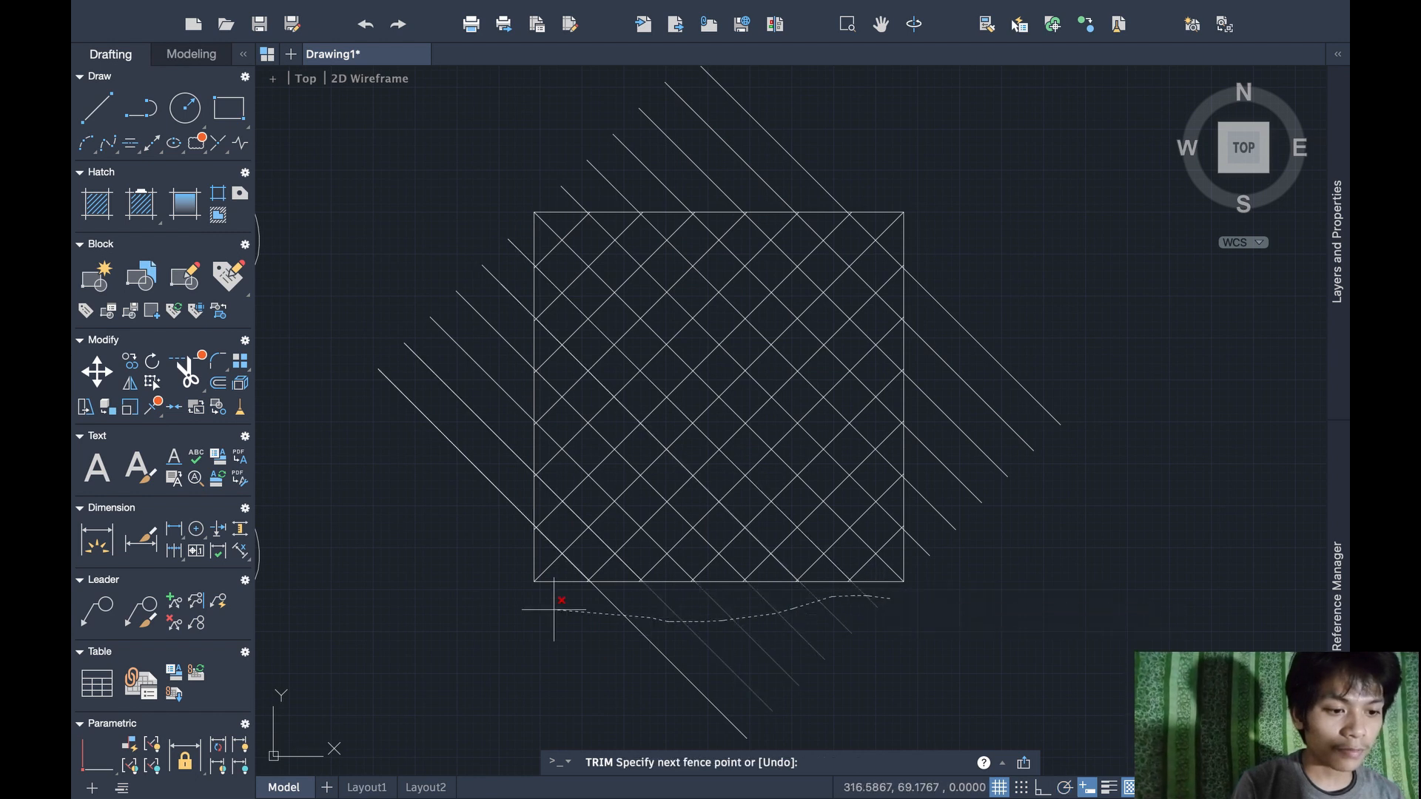
{"action": "left_click_drag", "start_coordinate": [542, 607], "coordinate": [539, 602]}
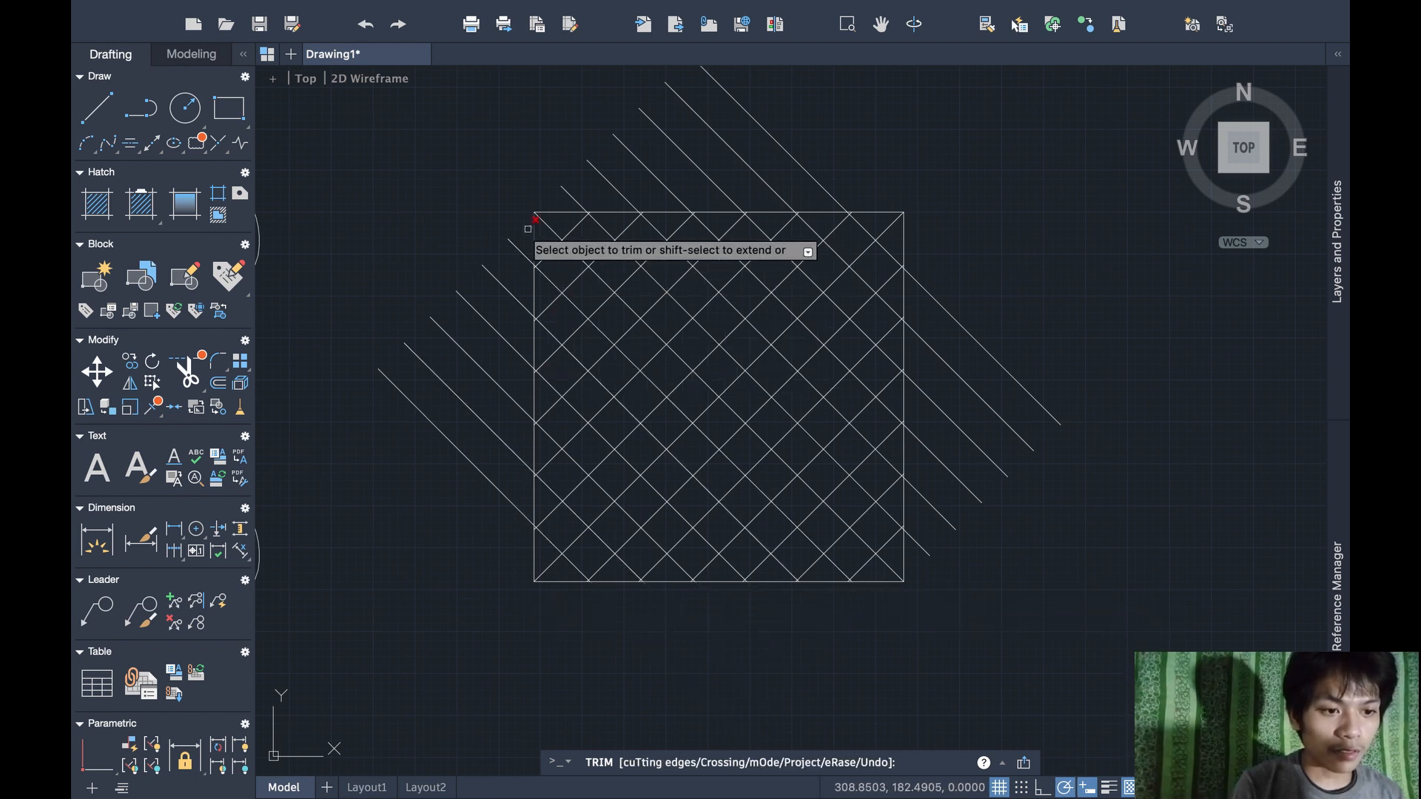
{"action": "left_click_drag", "start_coordinate": [515, 229], "coordinate": [510, 319]}
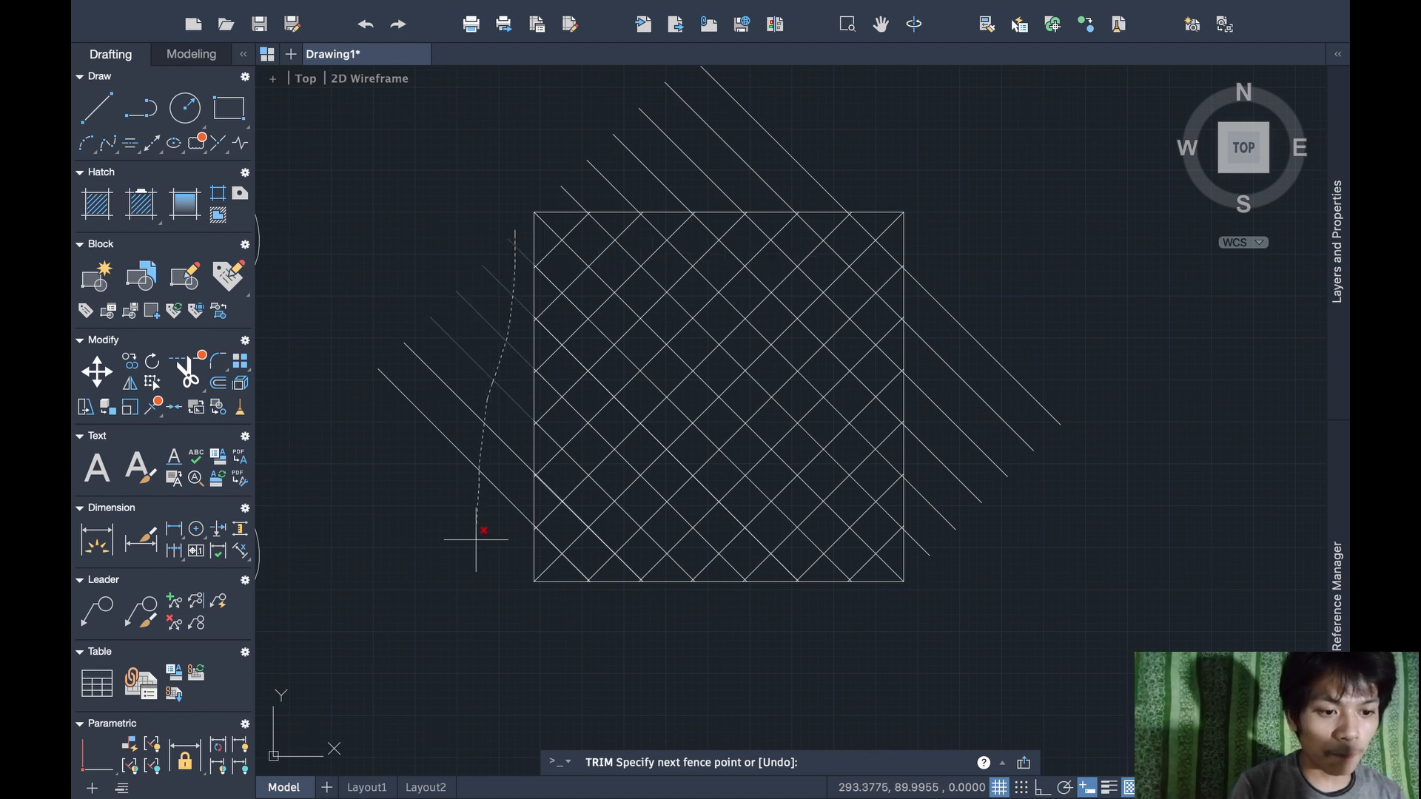
{"action": "left_click_drag", "start_coordinate": [476, 539], "coordinate": [482, 555]}
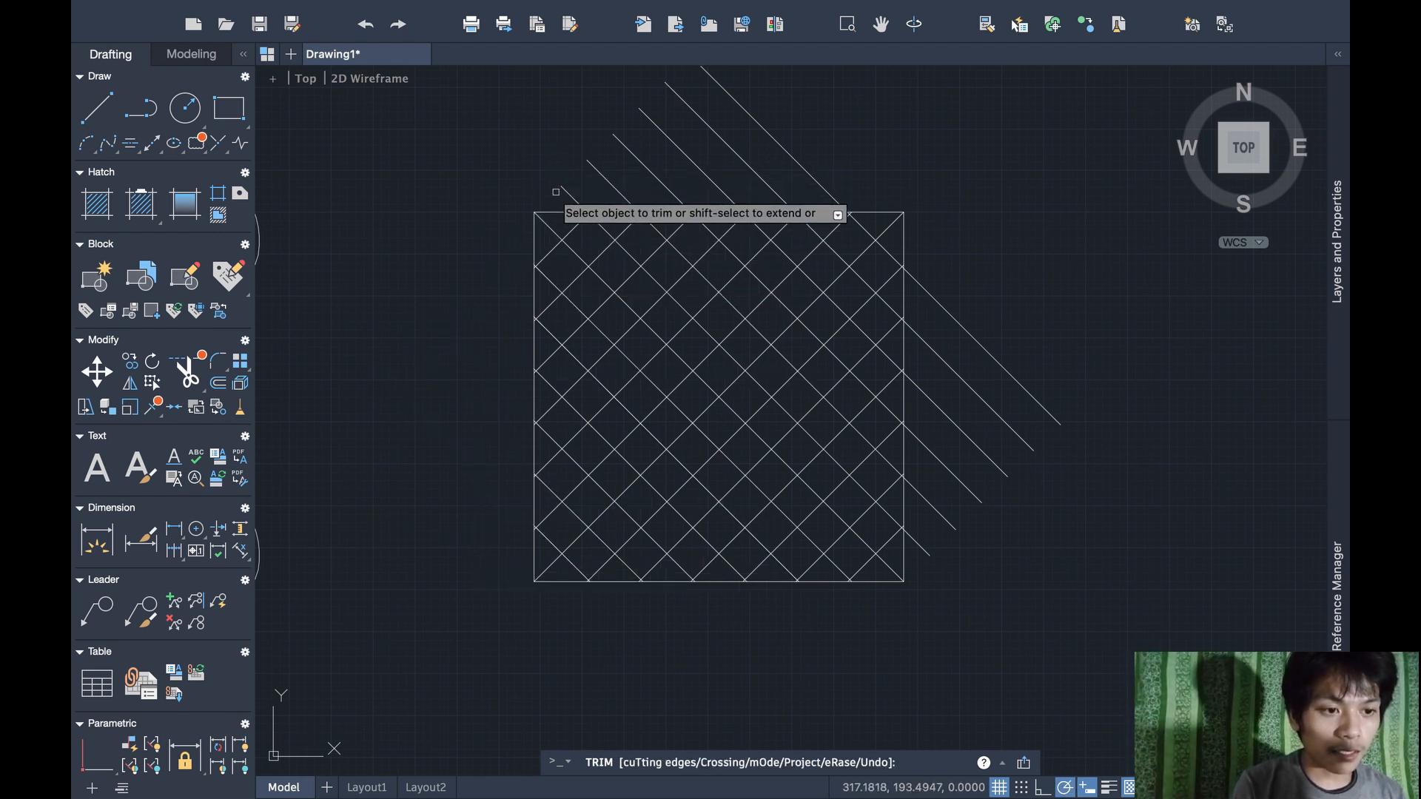
Trim the opposite diagonals' ends that extend beyond the square's upper and right edges
{"action": "left_click_drag", "start_coordinate": [556, 200], "coordinate": [815, 156]}
{"action": "key", "text": "Return"}
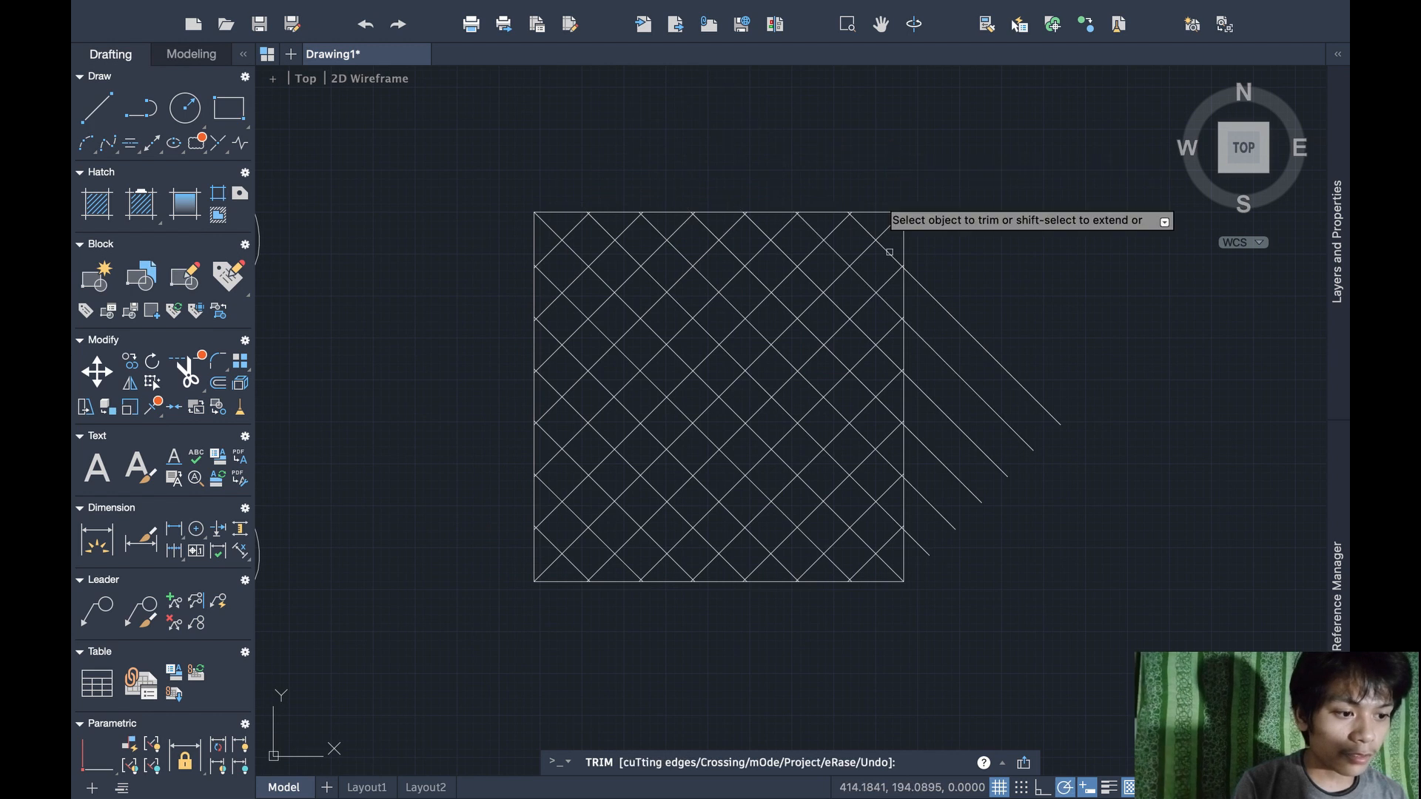
{"action": "left_click", "coordinate": [919, 572]}
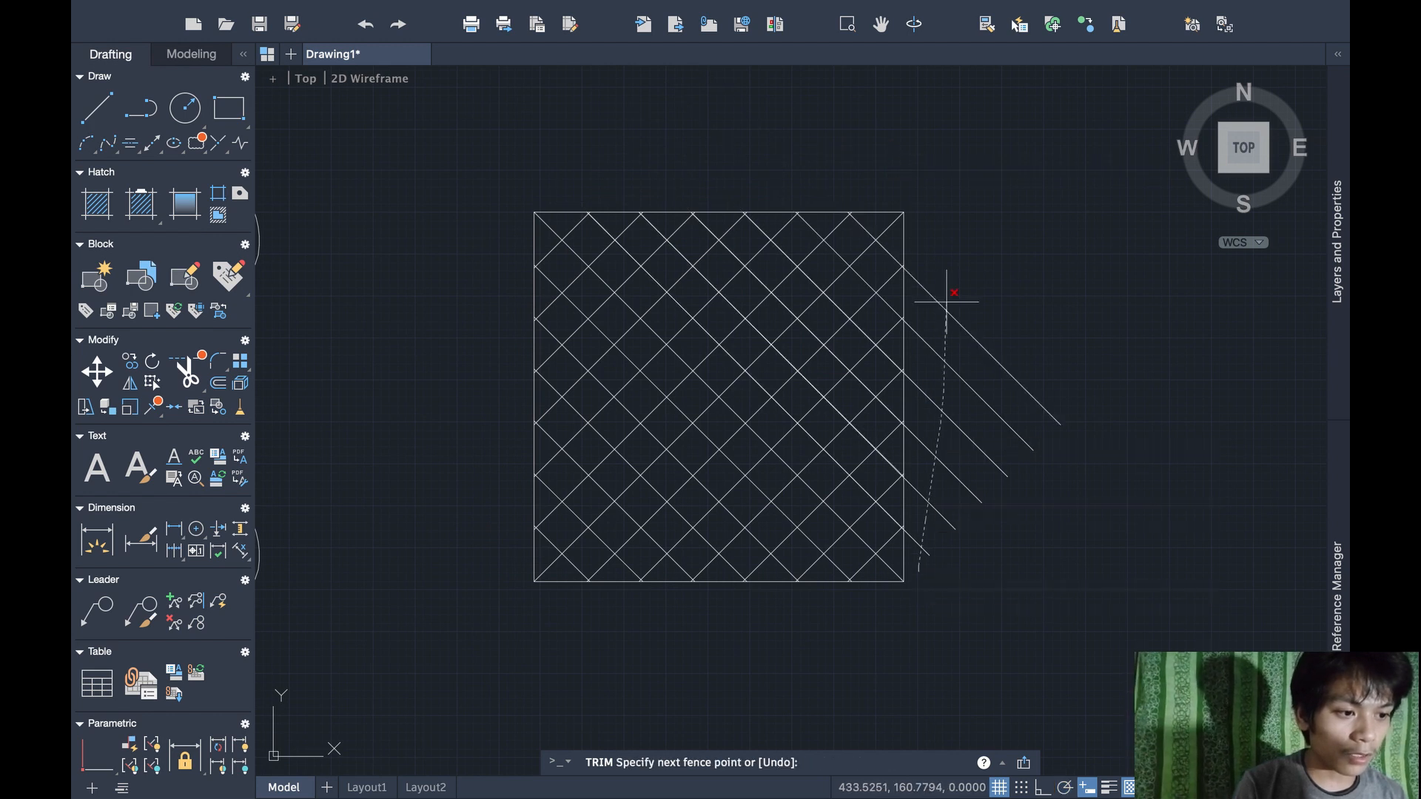
{"action": "left_click", "coordinate": [939, 228]}
{"action": "key", "text": "Return"}
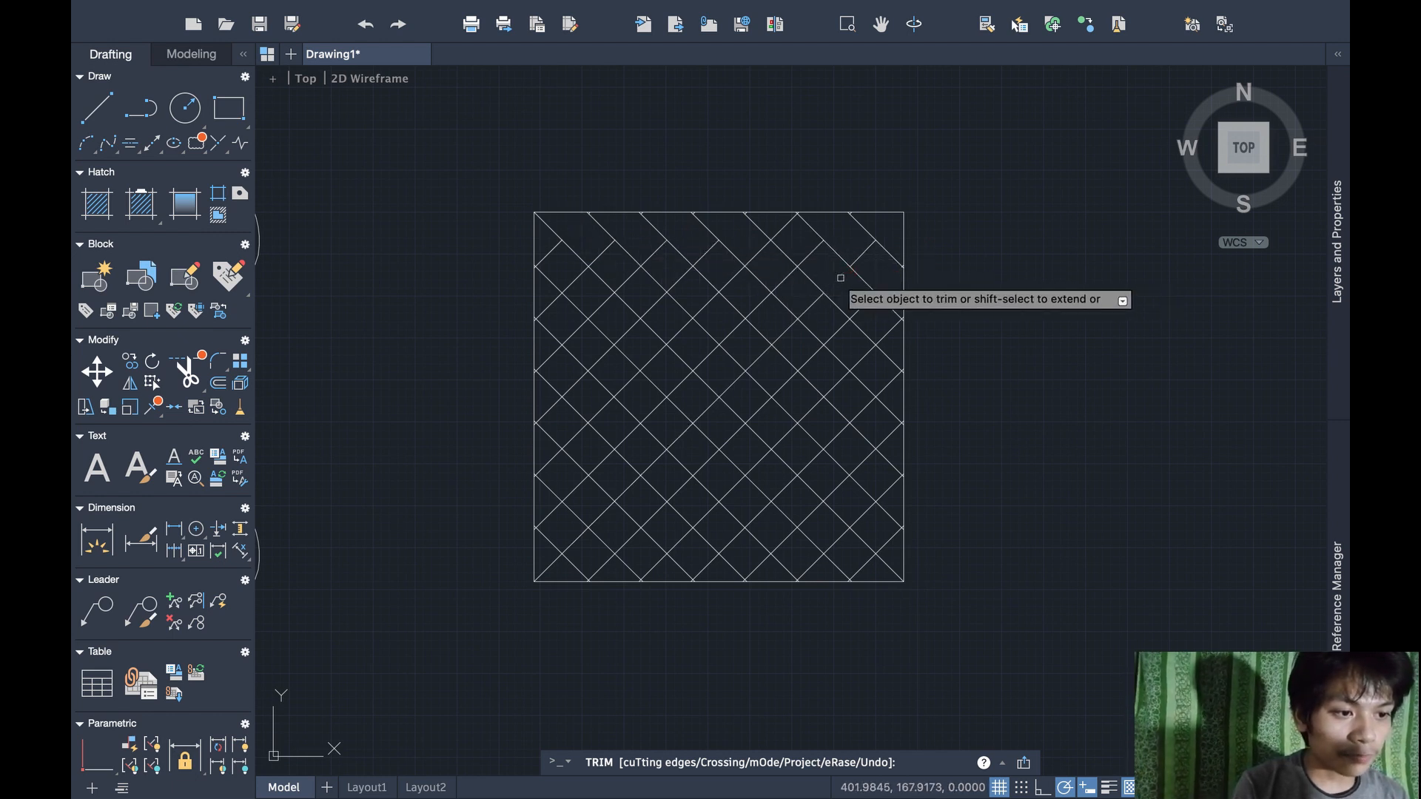
Trim alternate segments of the rising diagonals between the falling diagonals to form the staggered brick pattern across the square
{"action": "left_click", "coordinate": [725, 279]}
{"action": "left_click_drag", "start_coordinate": [732, 281], "coordinate": [579, 279]}
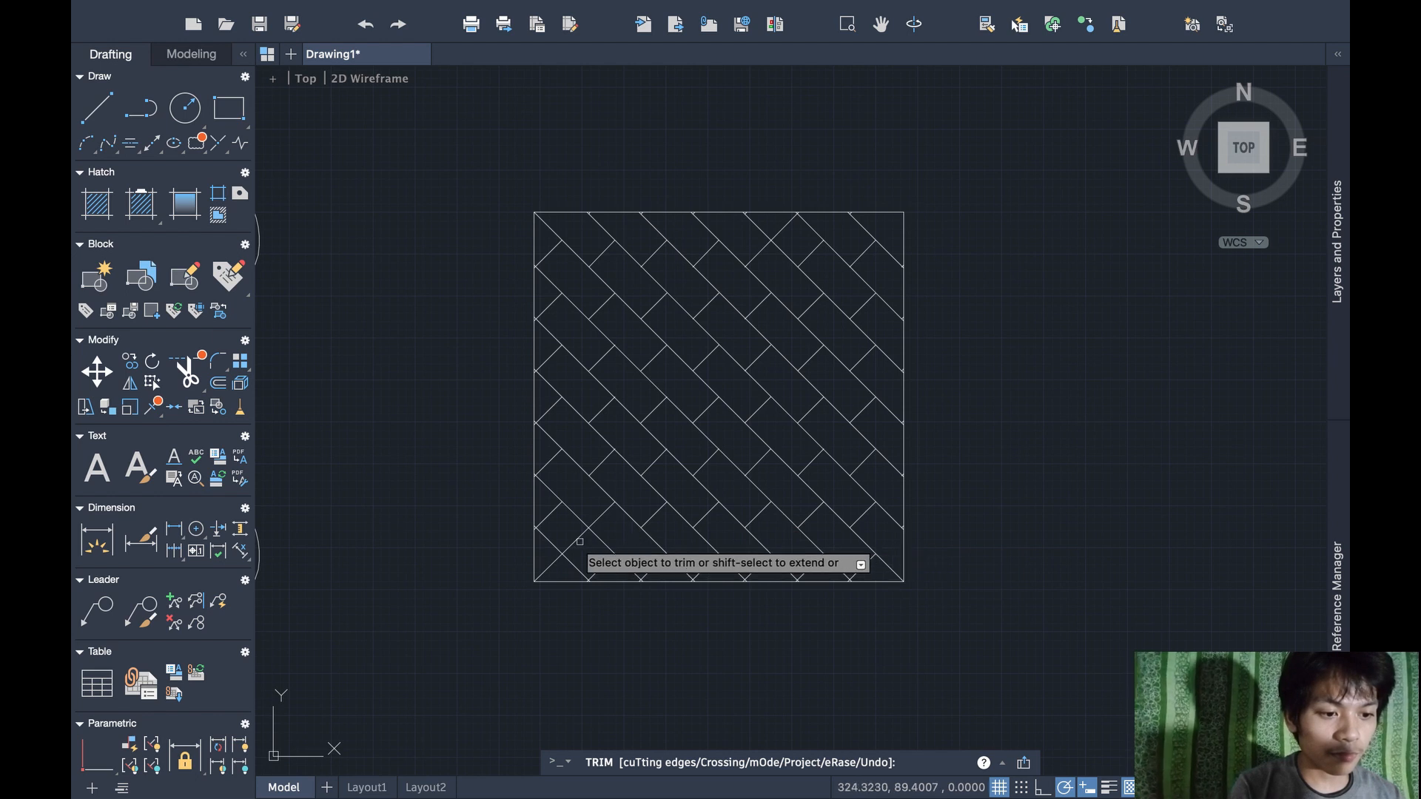
{"action": "scroll", "coordinate": [722, 607], "scroll_direction": "up", "scroll_amount": 2}
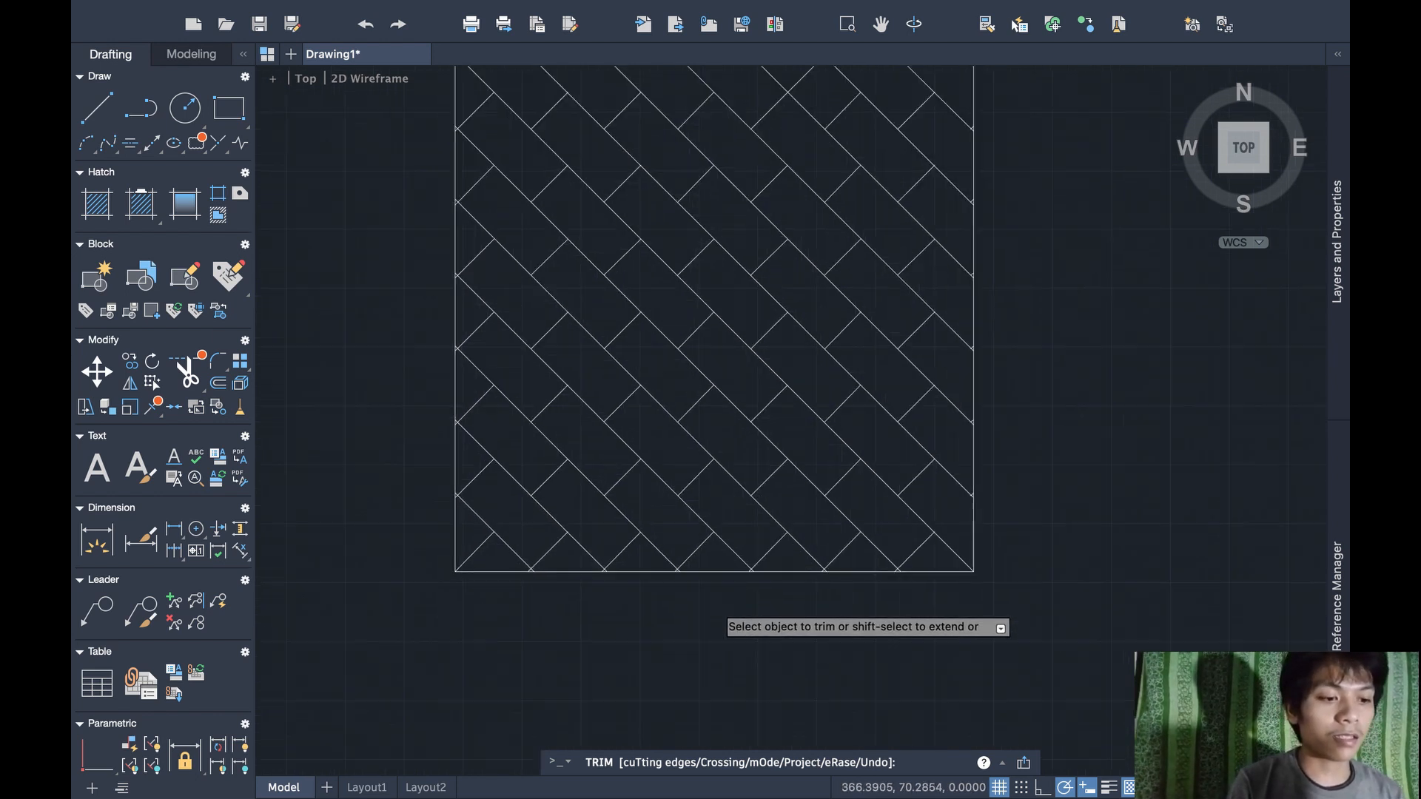
{"action": "scroll", "coordinate": [719, 609], "scroll_direction": "down", "scroll_amount": 3}
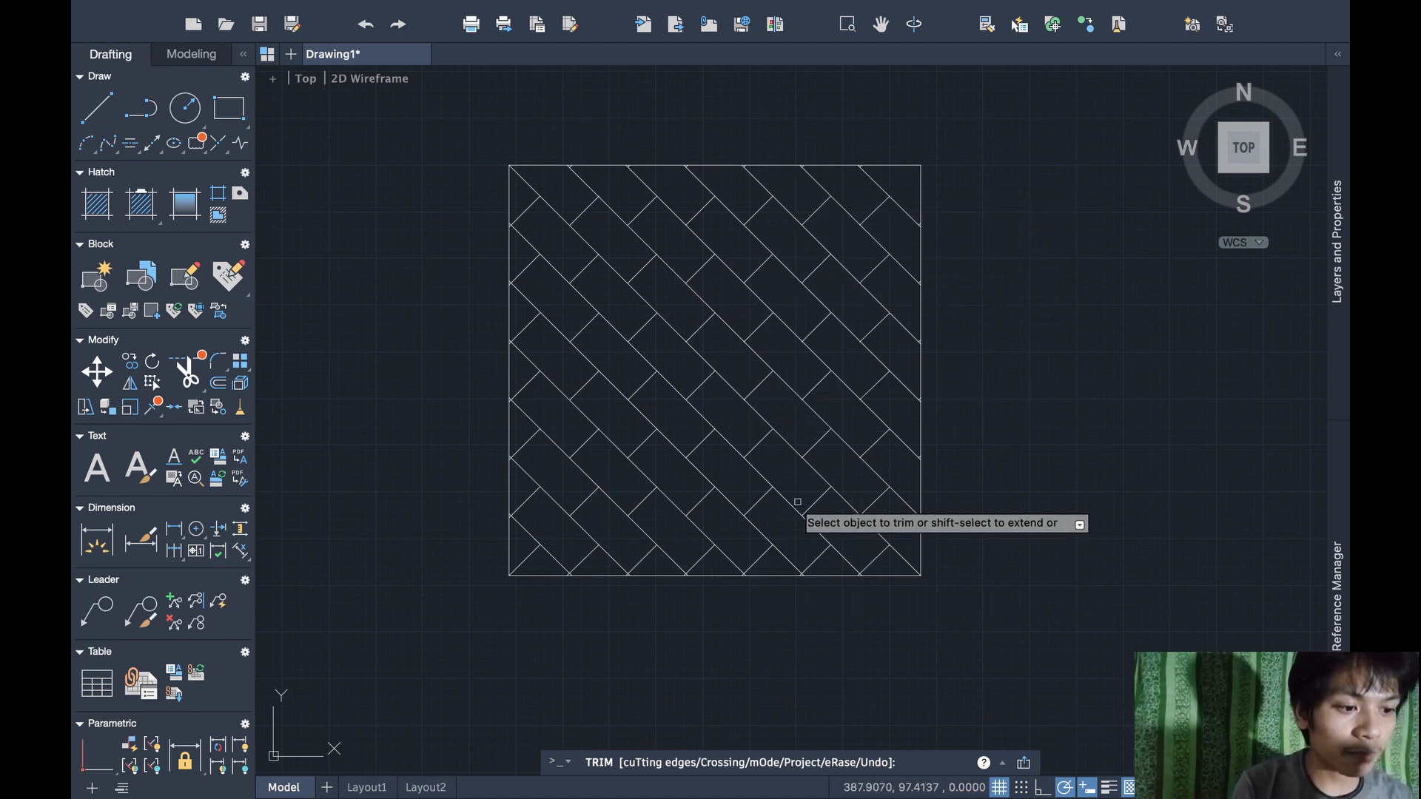
Trim the short rising-diagonal stubs that cross past the falling diagonals along the square's lower edge
{"action": "scroll", "coordinate": [798, 504], "scroll_direction": "up", "scroll_amount": 1}
{"action": "scroll", "coordinate": [797, 502], "scroll_direction": "up", "scroll_amount": 4}
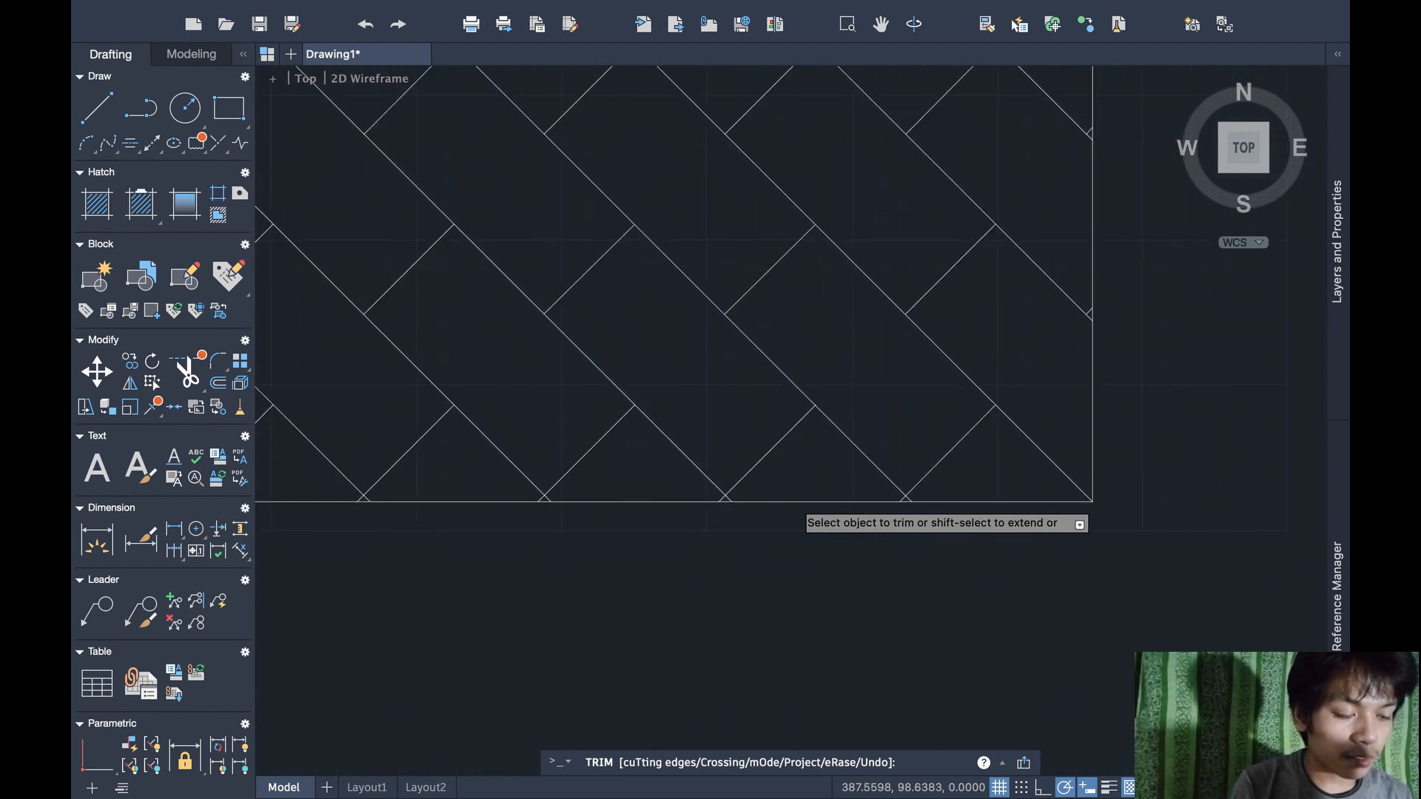
{"action": "scroll", "coordinate": [797, 502], "scroll_direction": "up", "scroll_amount": 2}
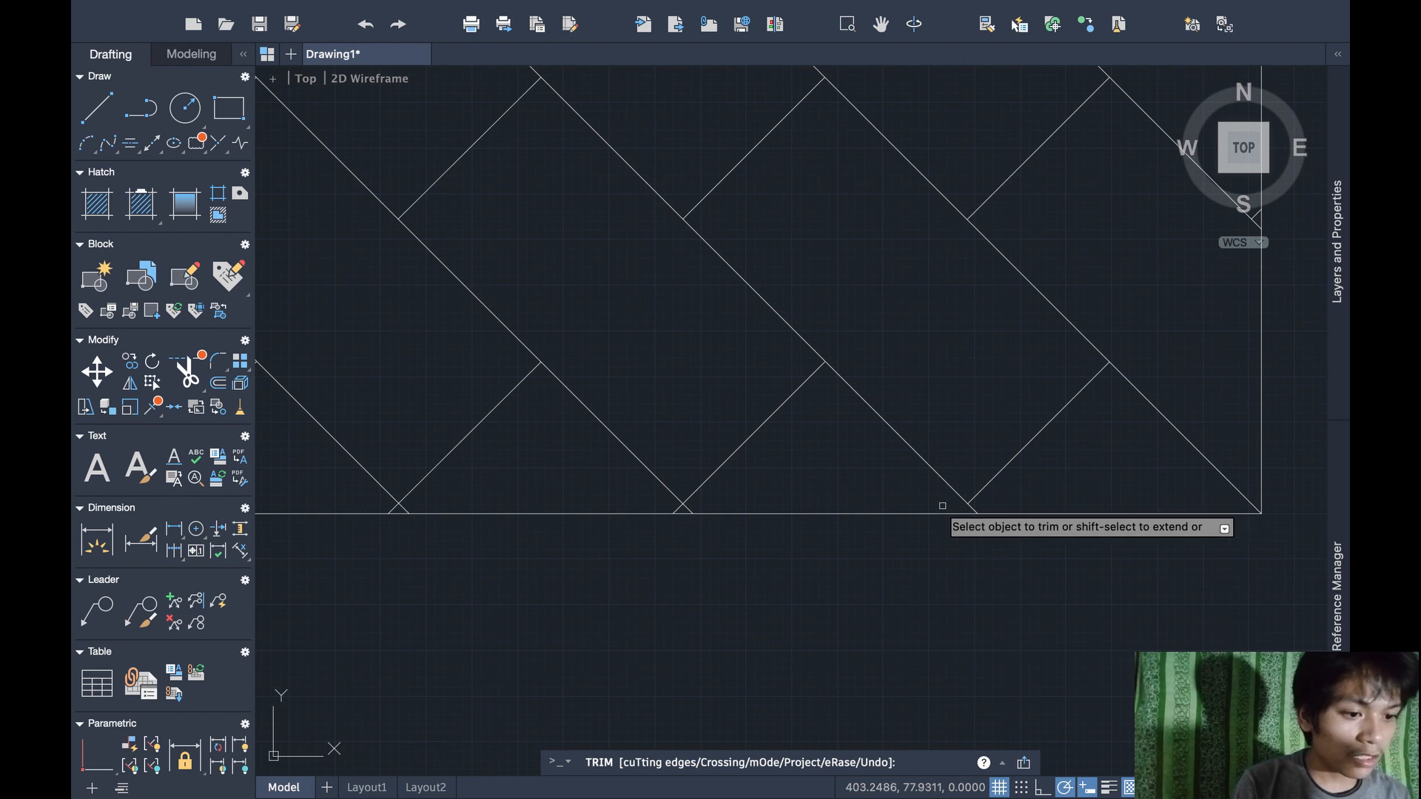
{"action": "left_click", "coordinate": [677, 509]}
{"action": "scroll", "coordinate": [462, 511], "scroll_direction": "left", "scroll_amount": 5}
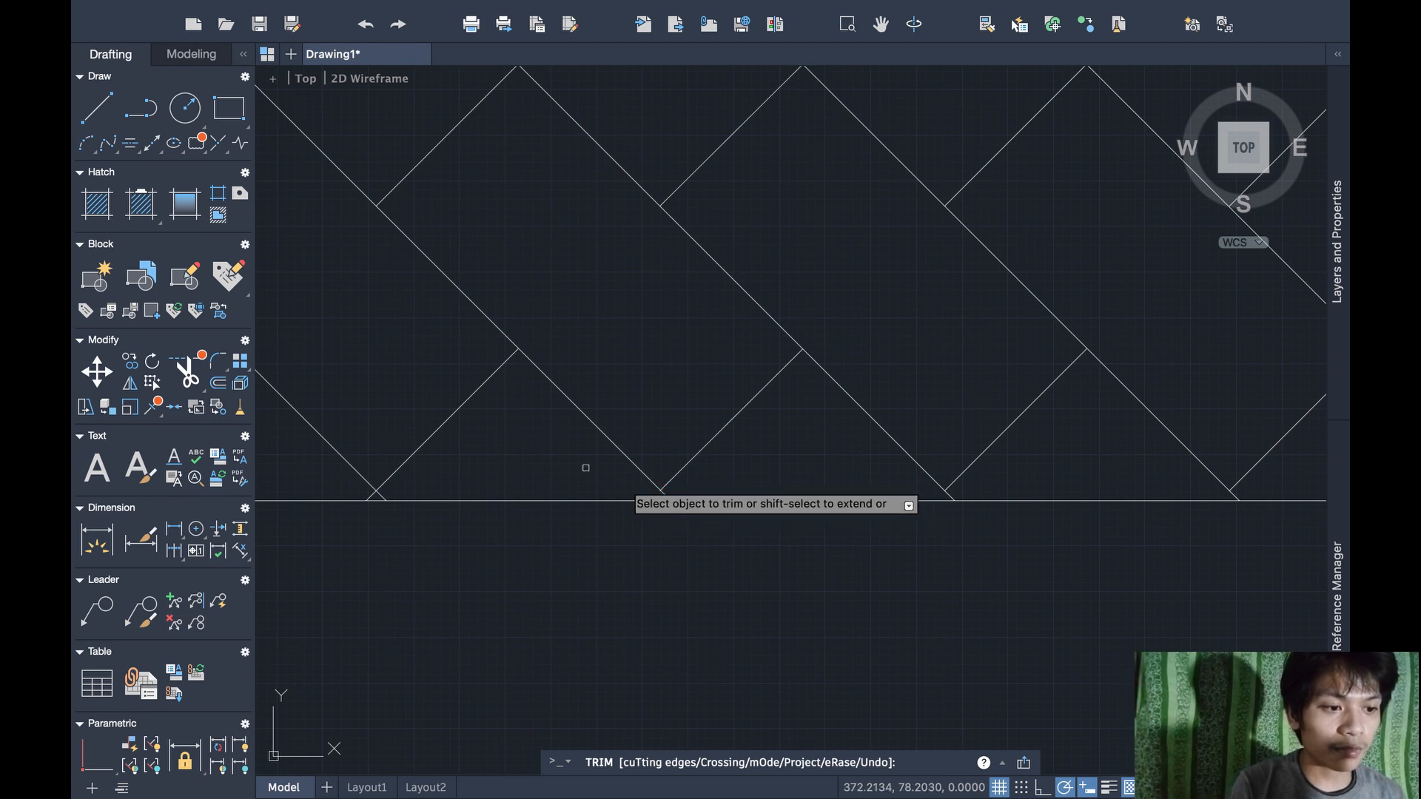
{"action": "scroll", "coordinate": [452, 468], "scroll_direction": "left", "scroll_amount": 5}
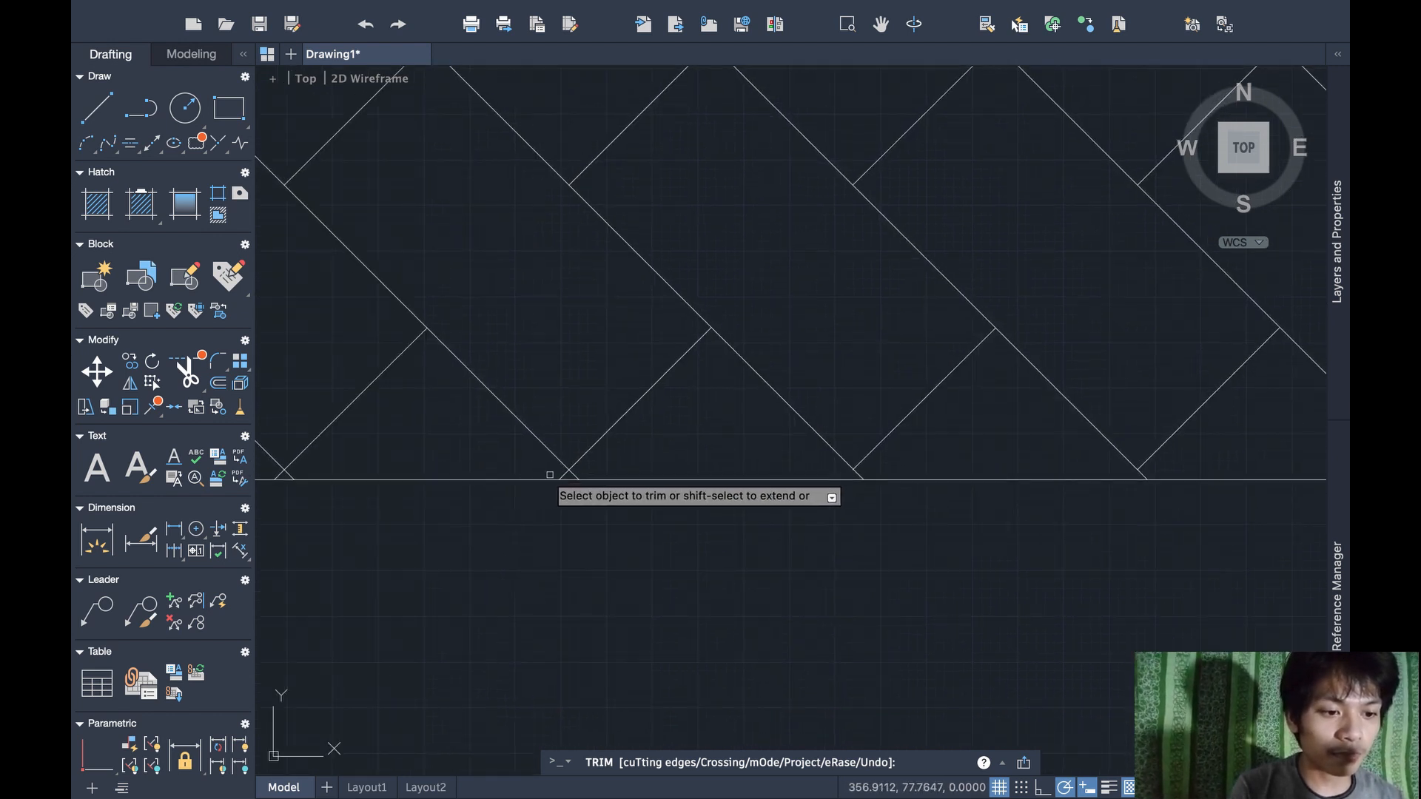
{"action": "left_click", "coordinate": [562, 474]}
{"action": "scroll", "coordinate": [569, 481], "scroll_direction": "left", "scroll_amount": 5}
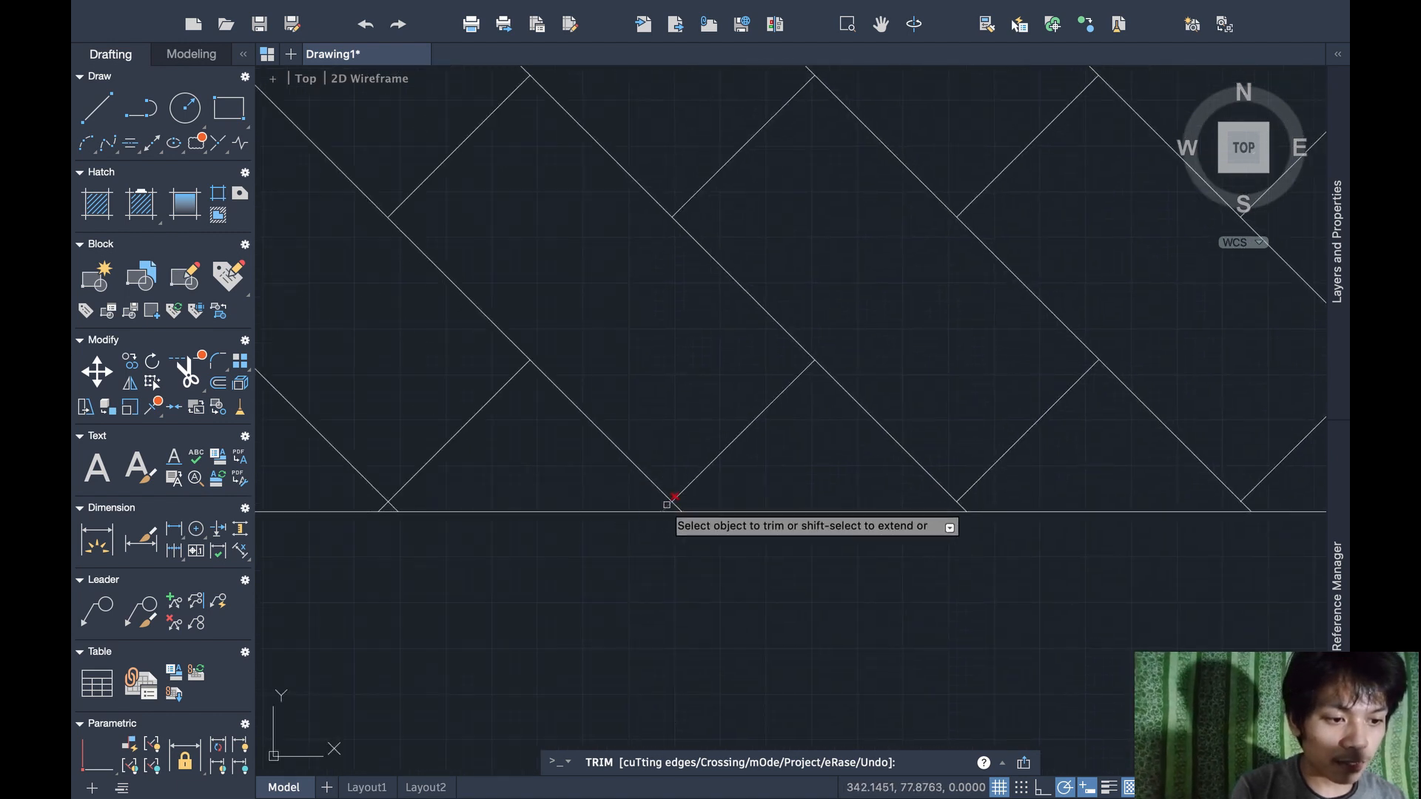
{"action": "scroll", "coordinate": [524, 498], "scroll_direction": "left", "scroll_amount": 10}
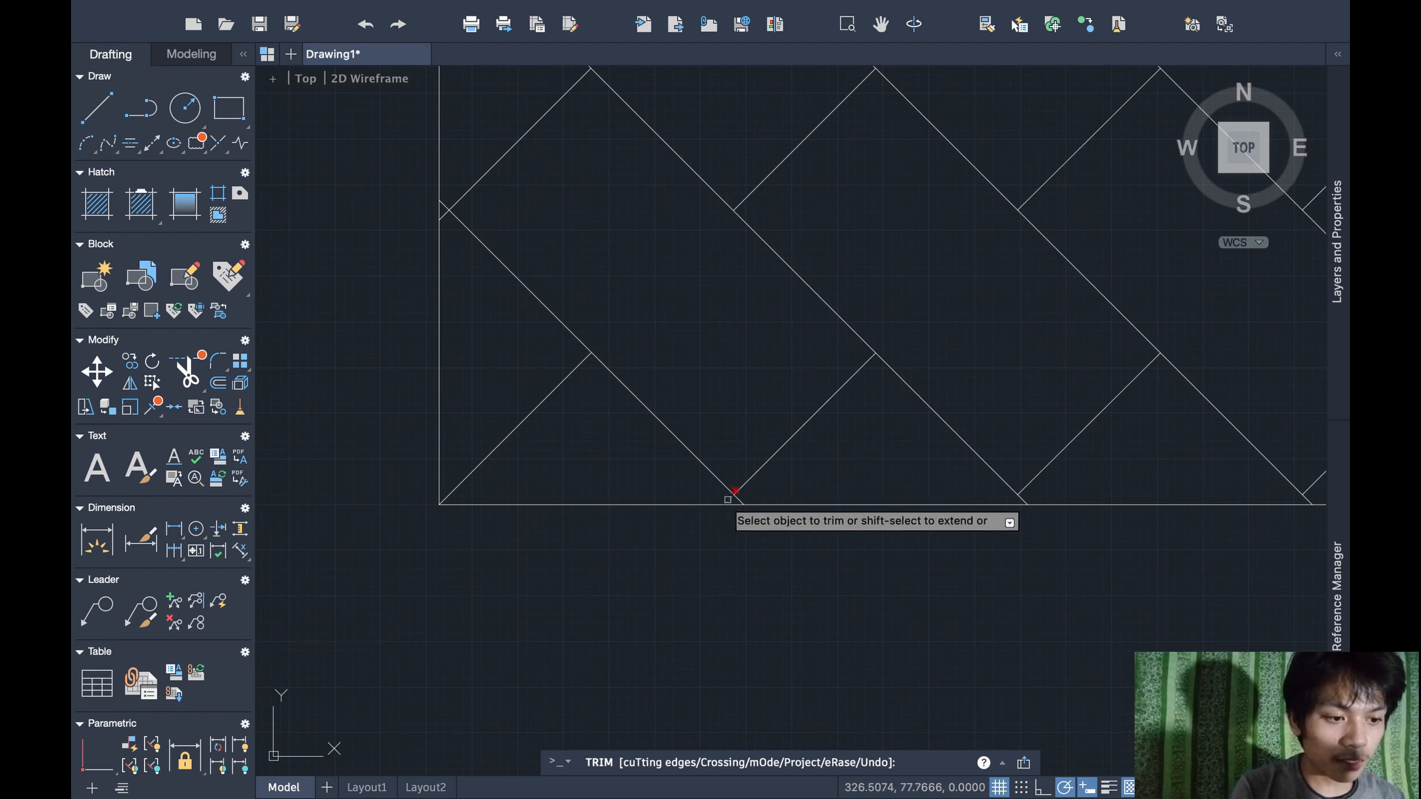
Trim the short falling-diagonal stubs that cross past the rising diagonals along the square's left edge
{"action": "scroll", "coordinate": [539, 404], "scroll_direction": "up", "scroll_amount": 5}
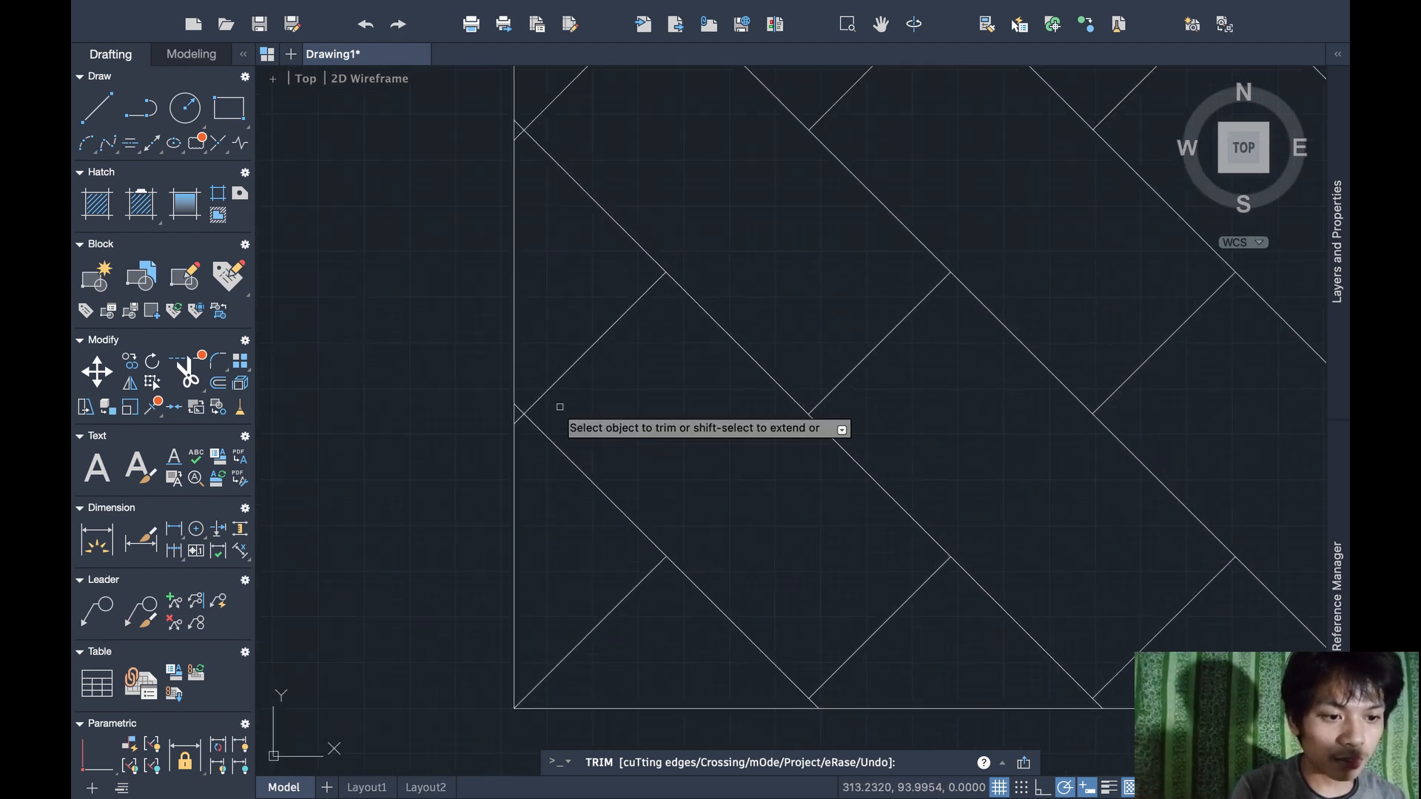
{"action": "scroll", "coordinate": [518, 405], "scroll_direction": "up", "scroll_amount": 7}
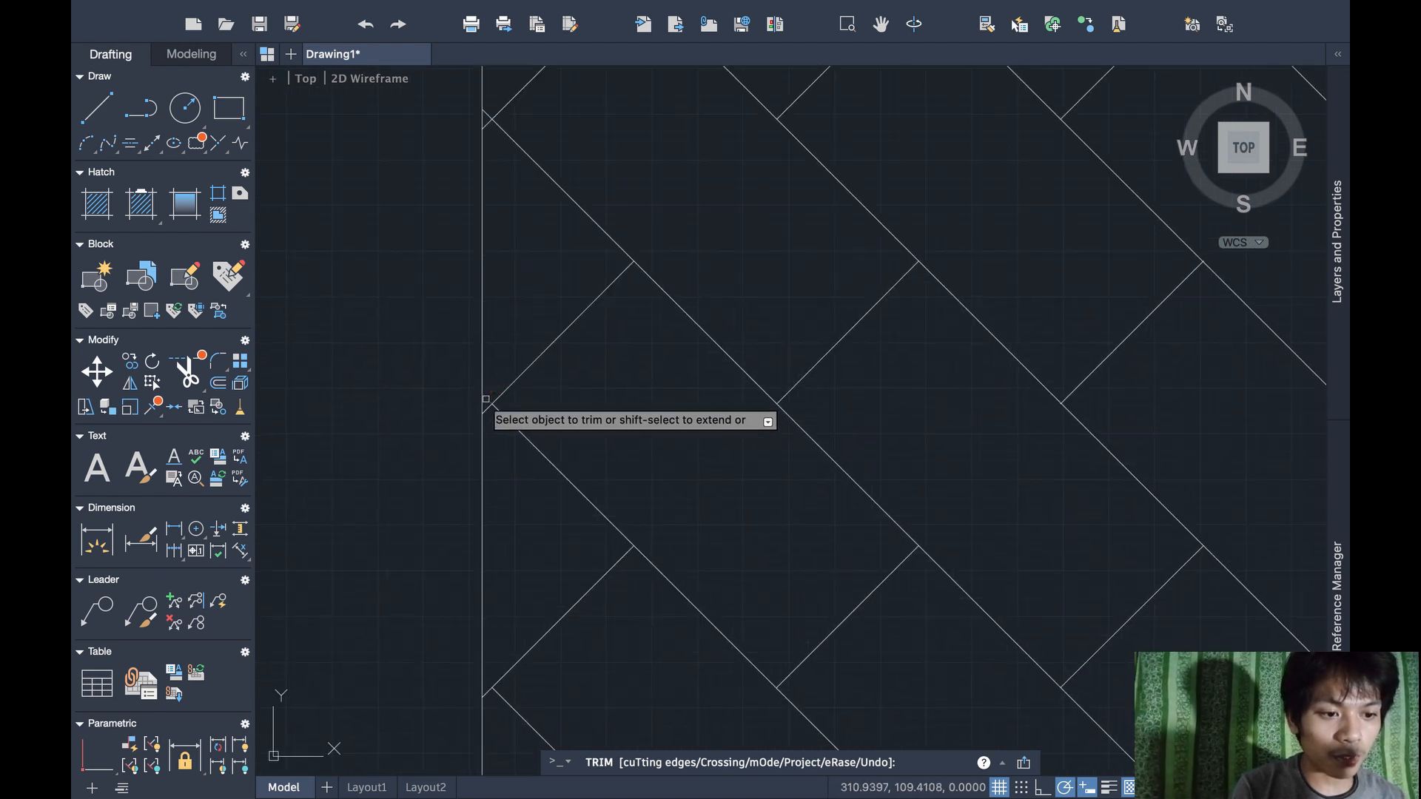
{"action": "scroll", "coordinate": [486, 399], "scroll_direction": "up", "scroll_amount": 2}
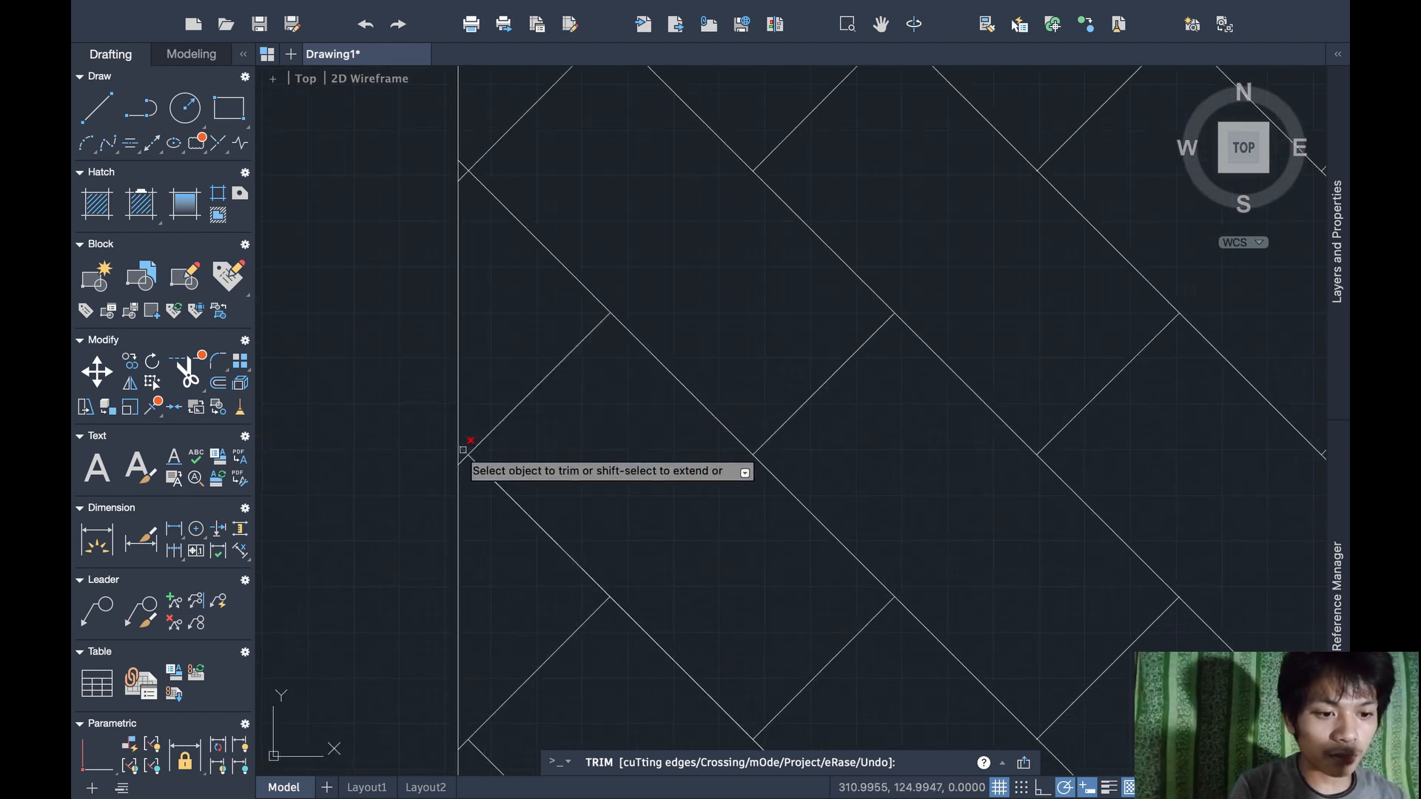
{"action": "scroll", "coordinate": [464, 450], "scroll_direction": "up", "scroll_amount": 7}
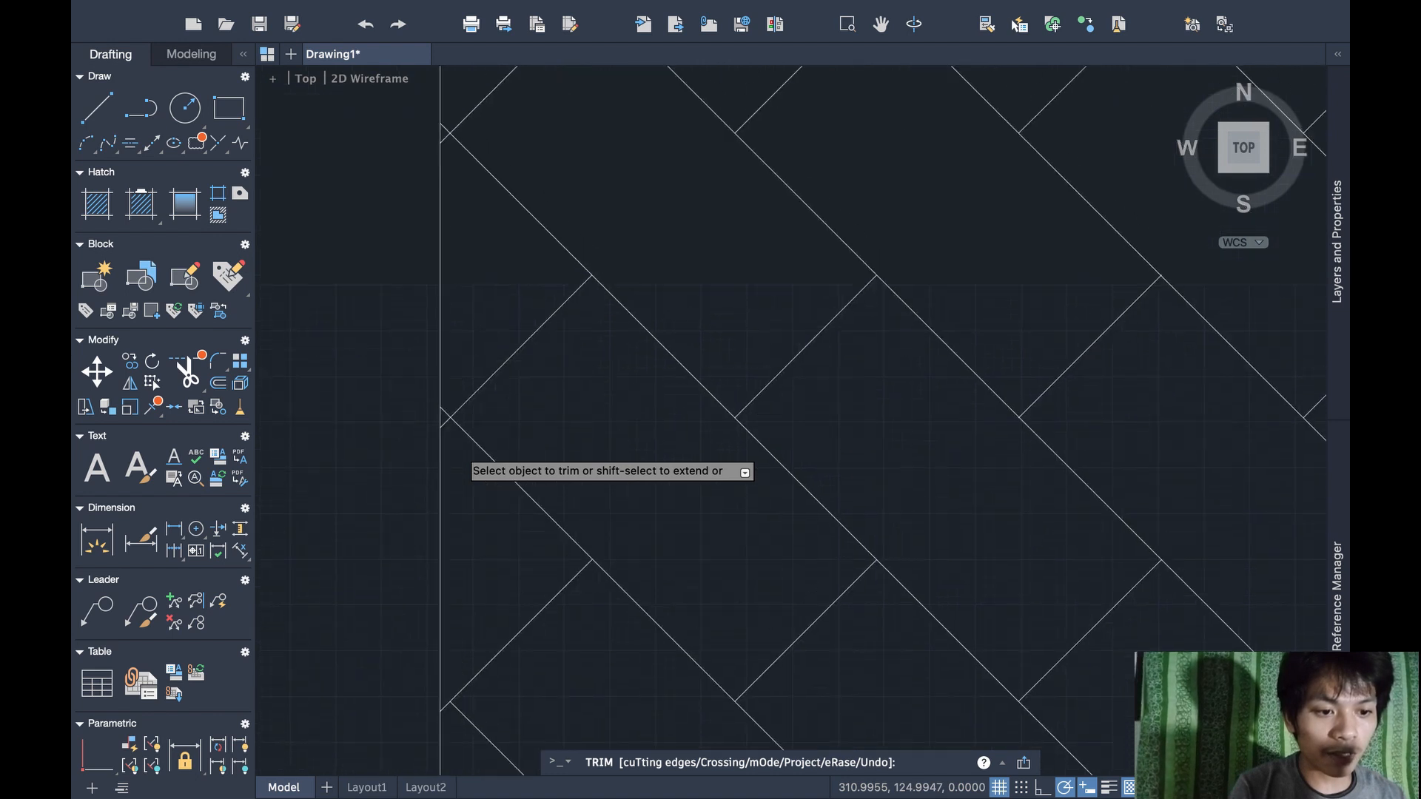
{"action": "left_click", "coordinate": [450, 450]}
{"action": "scroll", "coordinate": [451, 449], "scroll_direction": "up", "scroll_amount": 7}
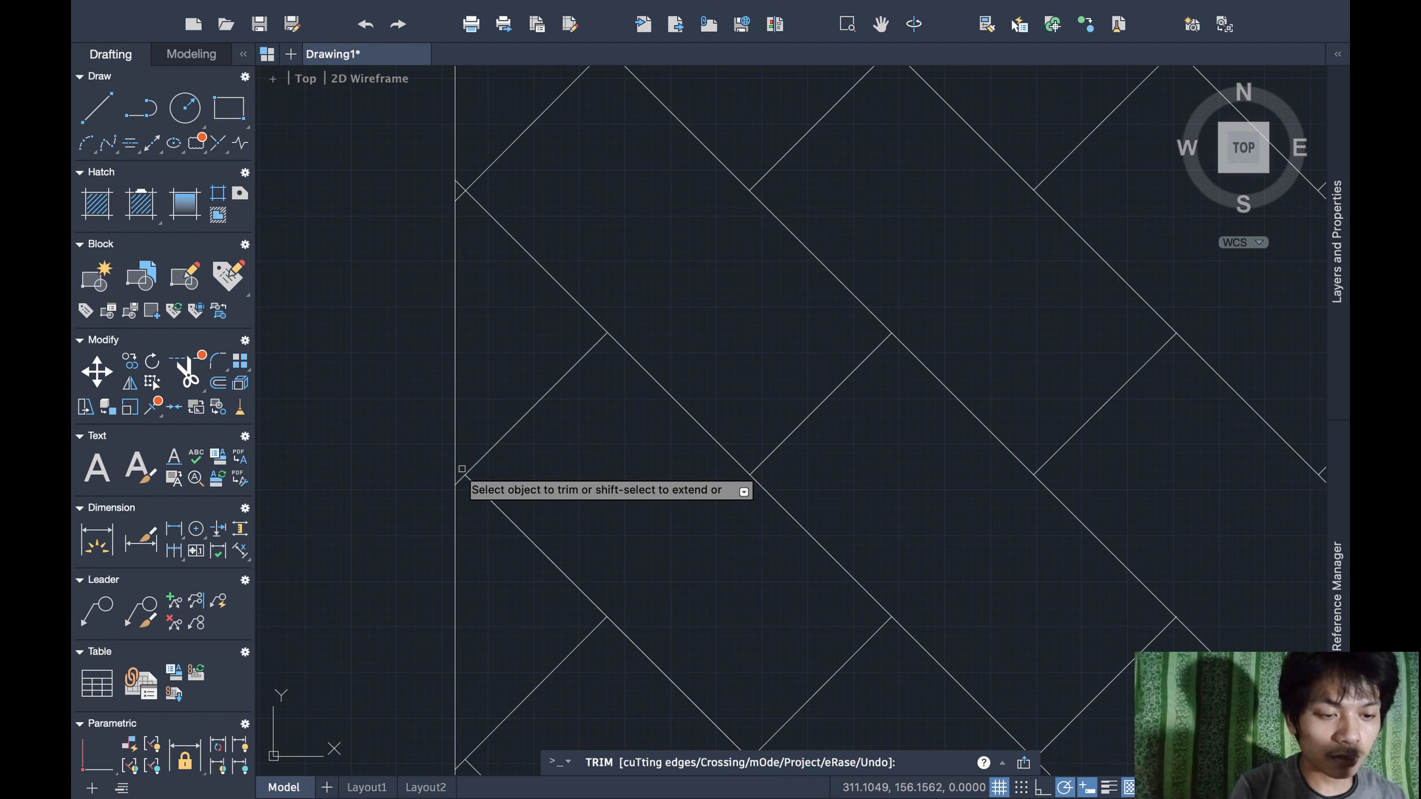
{"action": "scroll", "coordinate": [462, 469], "scroll_direction": "up", "scroll_amount": 7}
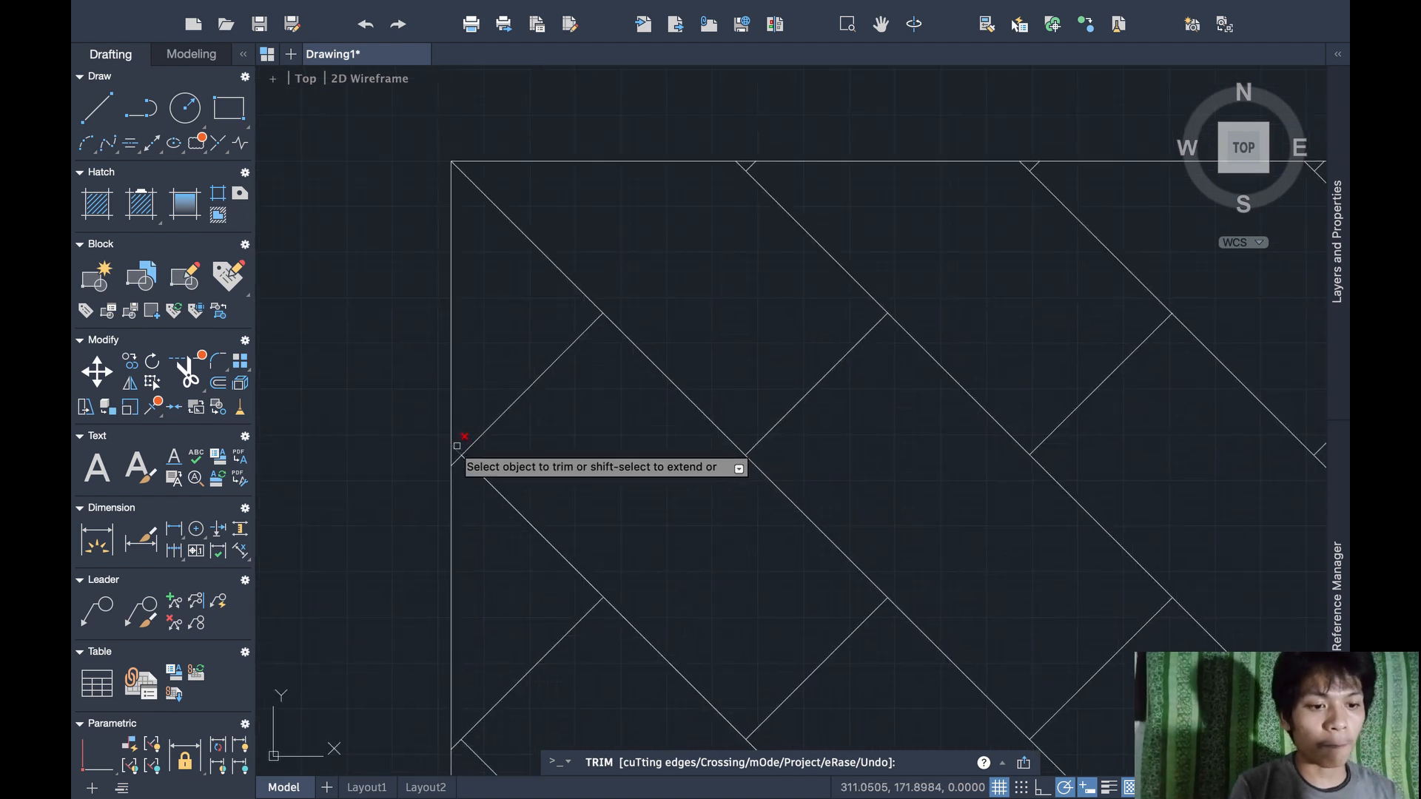
{"action": "scroll", "coordinate": [677, 364], "scroll_direction": "down", "scroll_amount": 5}
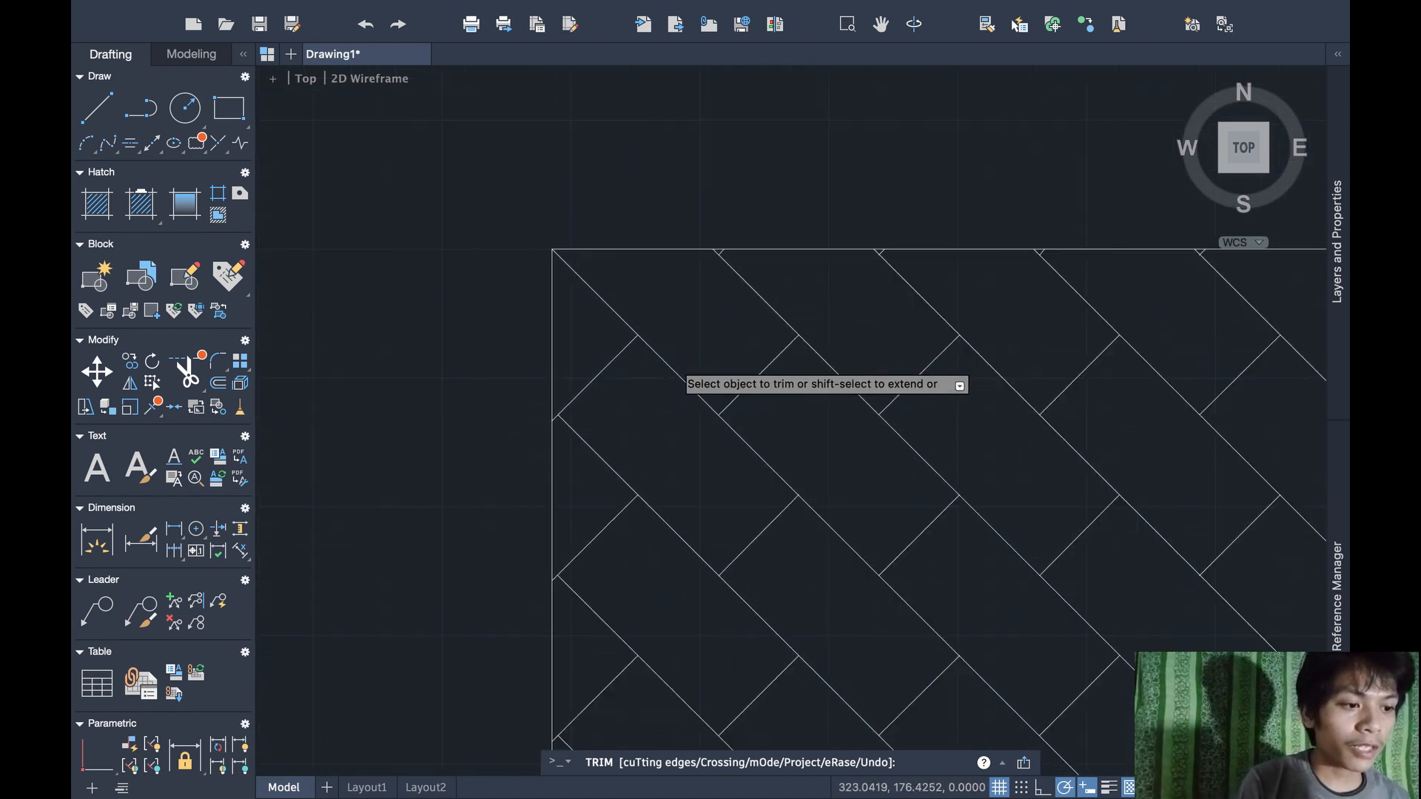
{"action": "scroll", "coordinate": [677, 363], "scroll_direction": "down", "scroll_amount": 6}
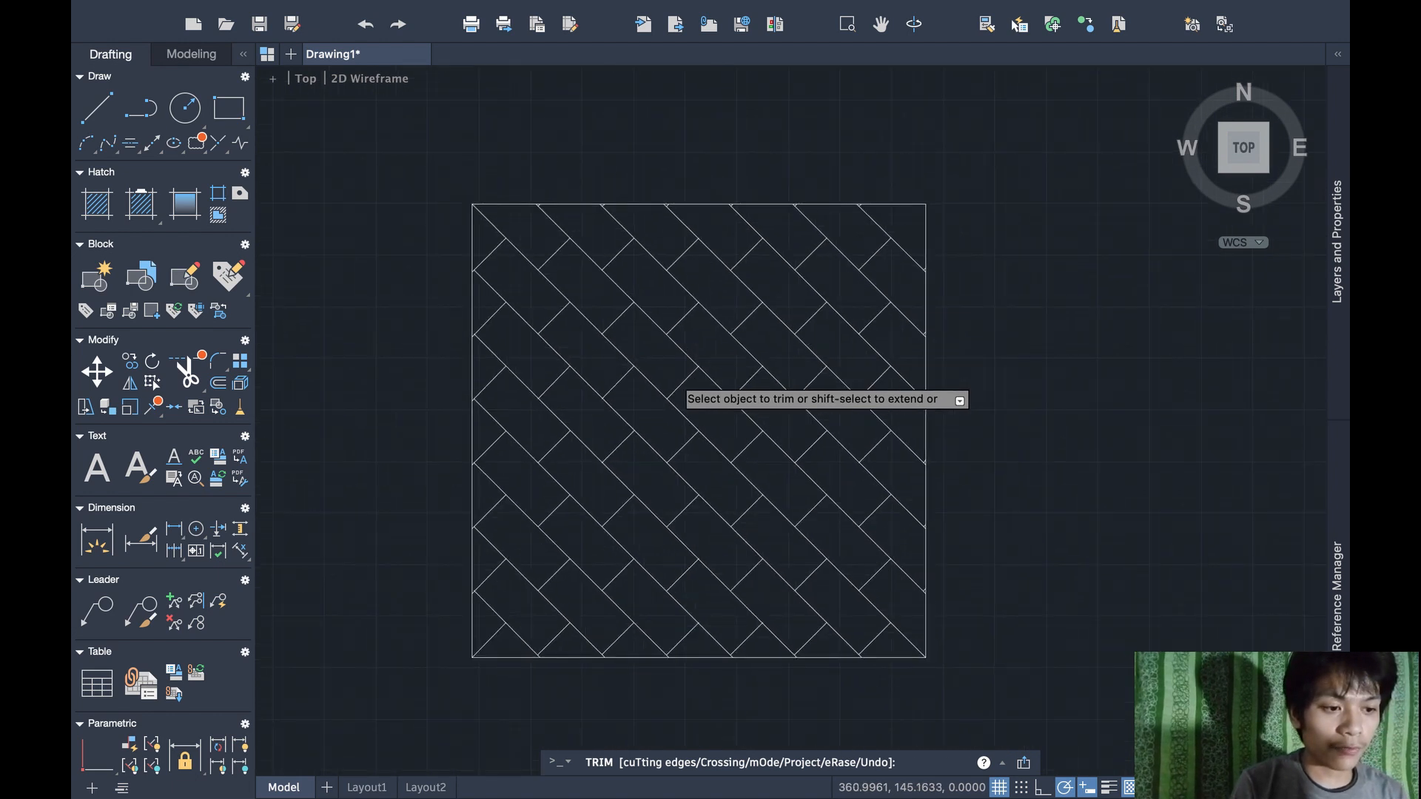
{"action": "scroll", "coordinate": [678, 378], "scroll_direction": "down", "scroll_amount": 1}
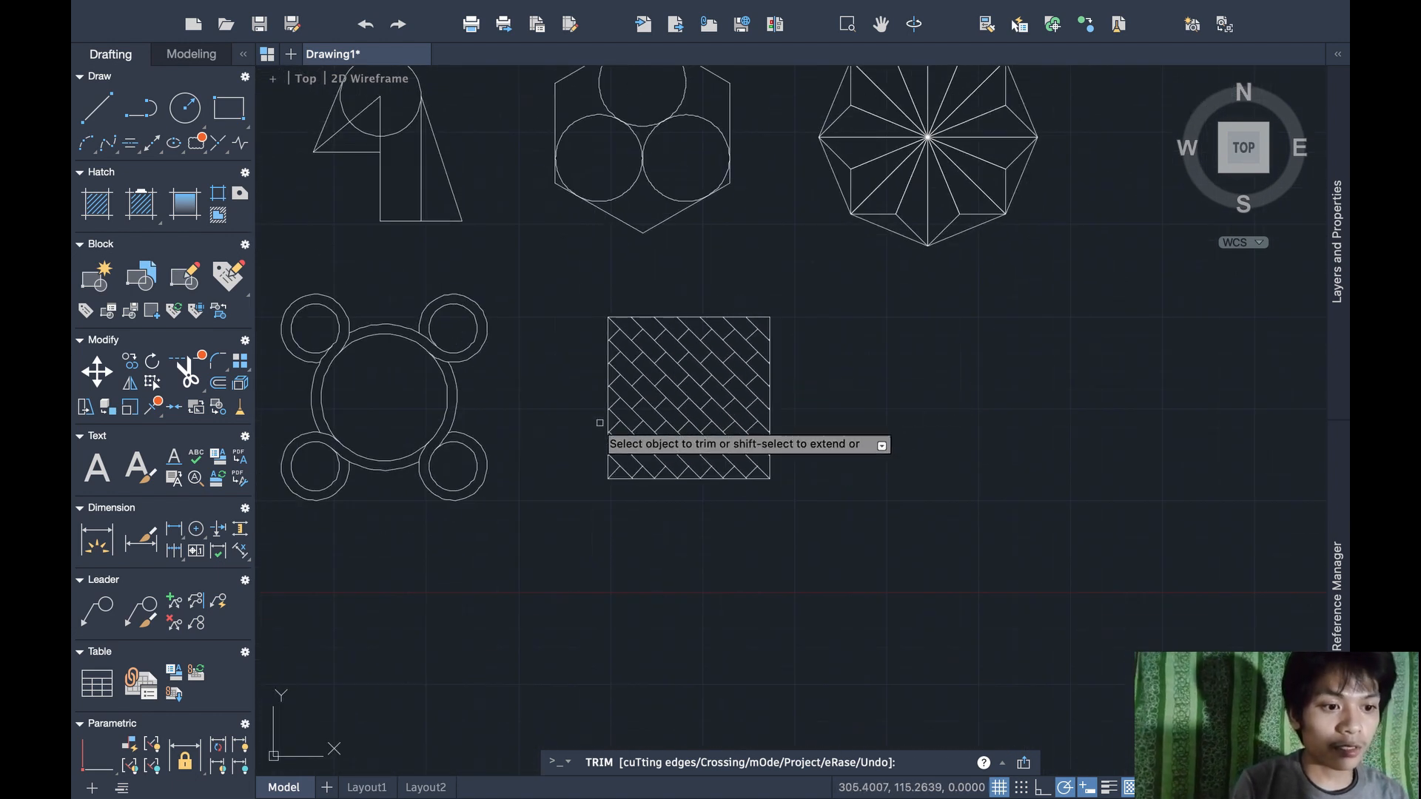
{"action": "key", "text": "Escape"}
Group all lines of the brick-pattern square into one object
{"action": "left_click", "coordinate": [856, 527]}
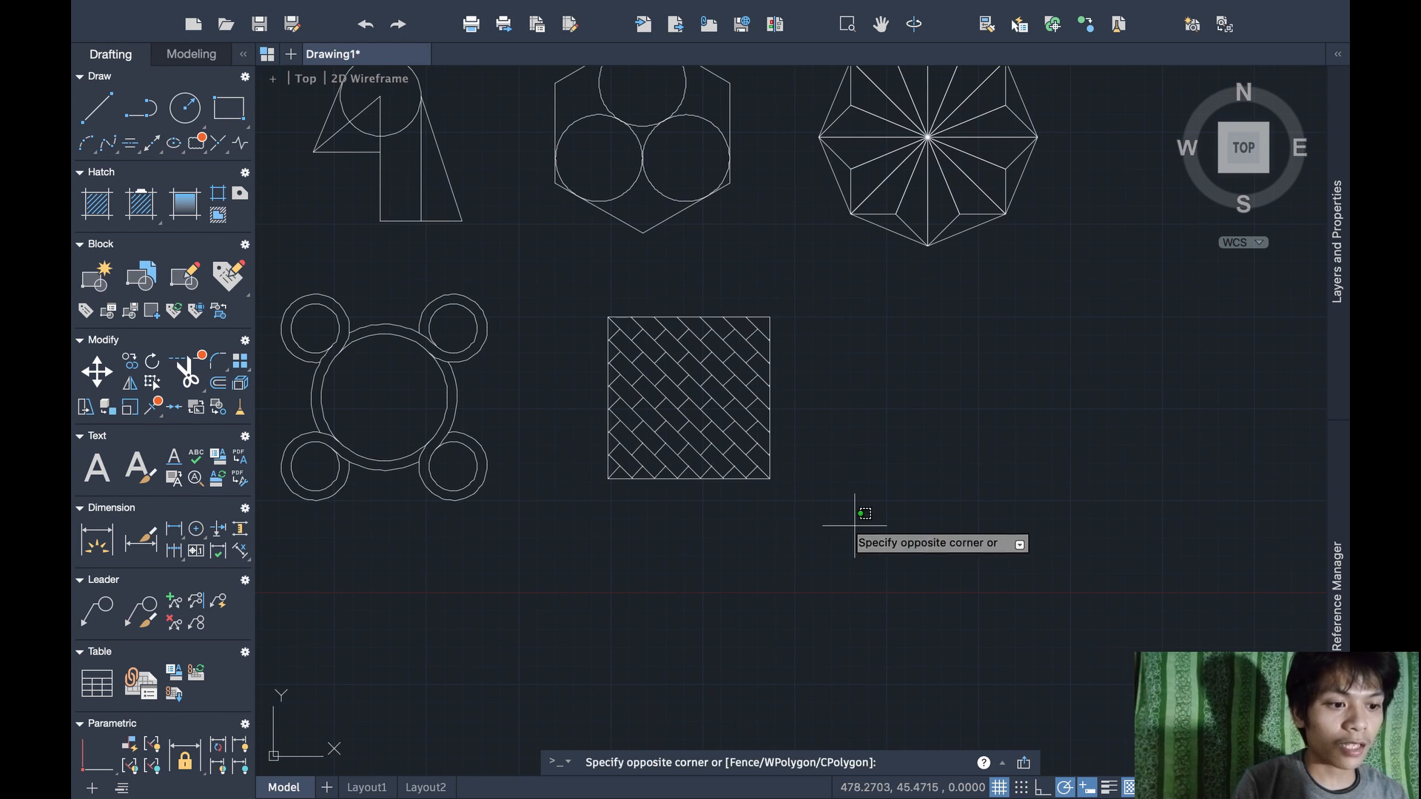
{"action": "left_click", "coordinate": [584, 304]}
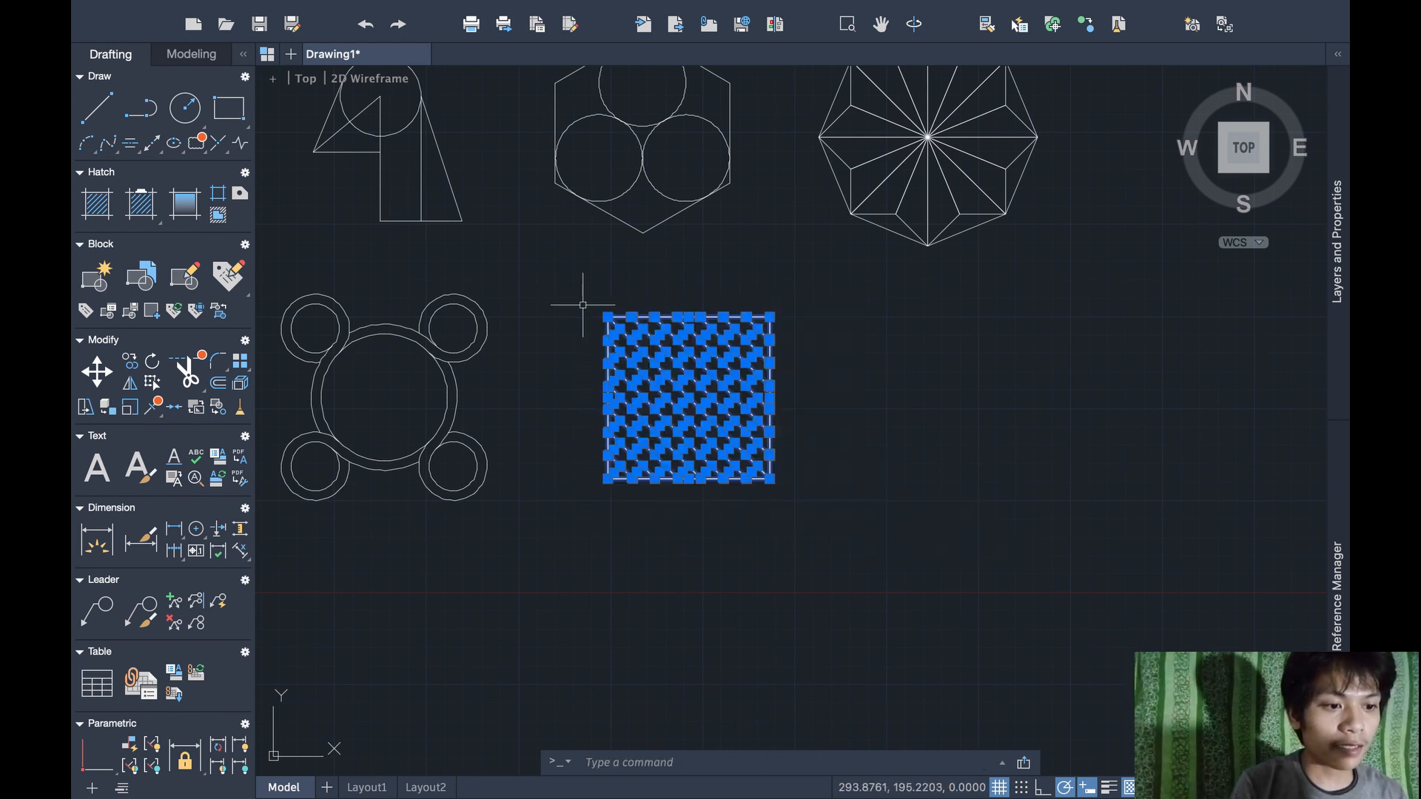
{"action": "key", "text": "Escape"}
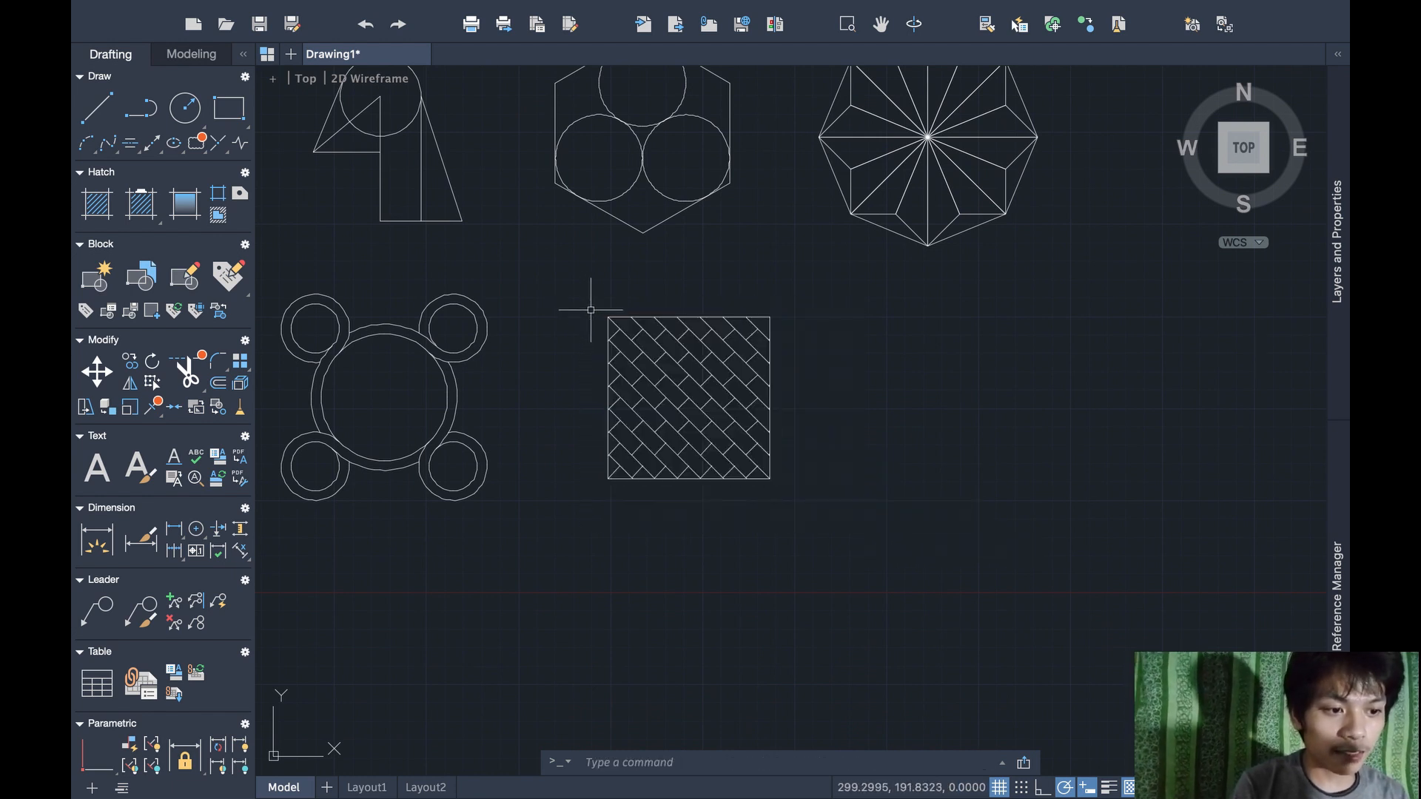
Scale the grouped brick-pattern square up slightly, using its upper-left corner as the base point
{"action": "left_click", "coordinate": [640, 345]}
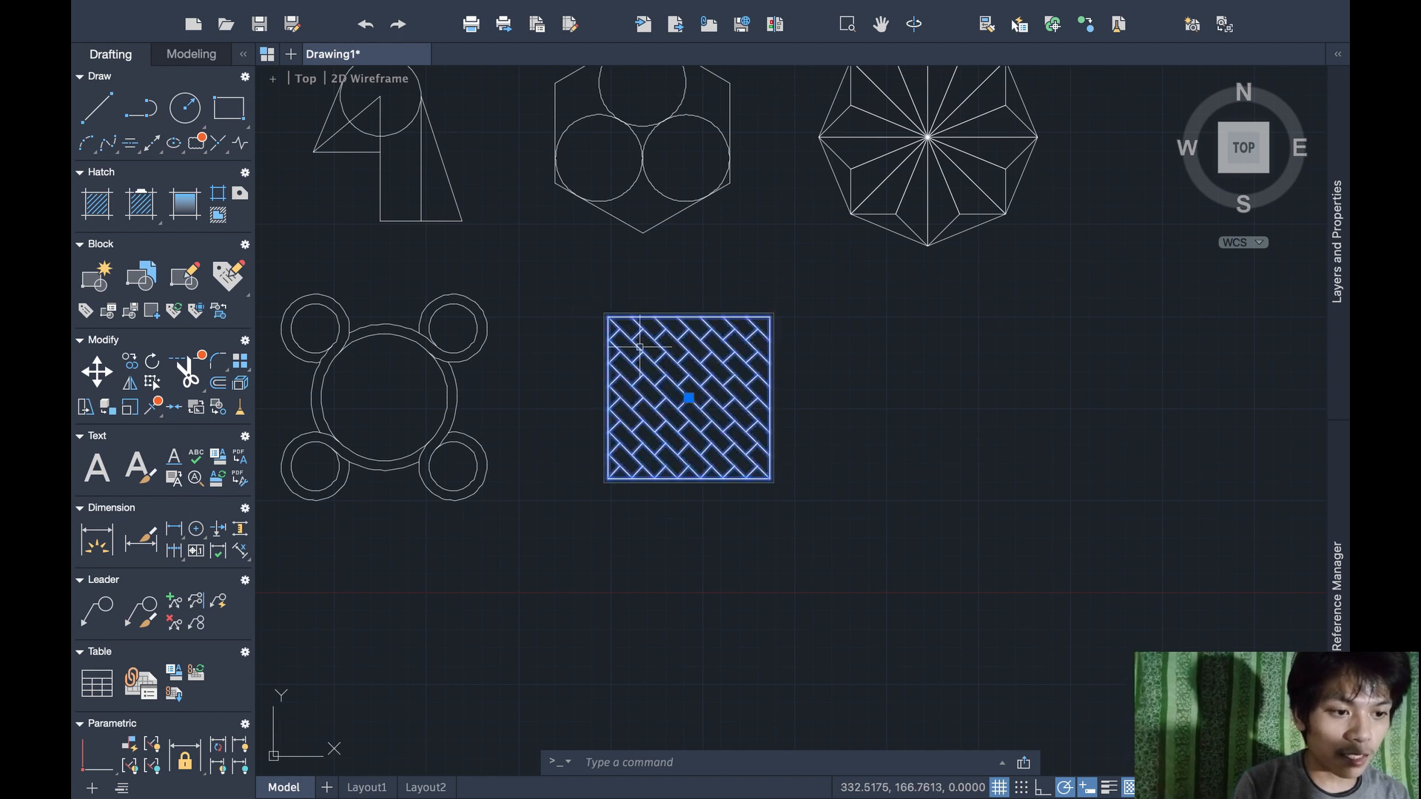
{"action": "type", "text": "scale"}
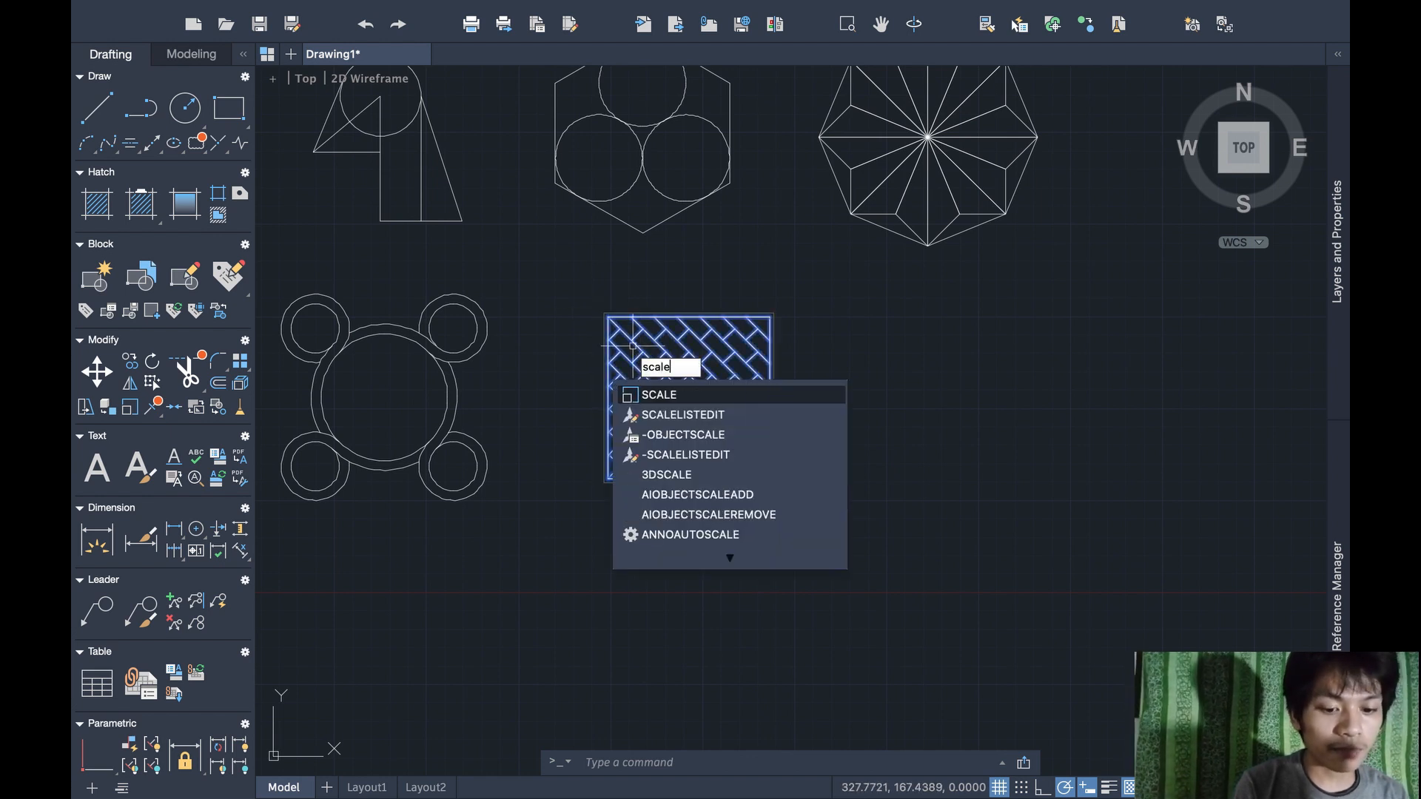
{"action": "key", "text": "Return"}
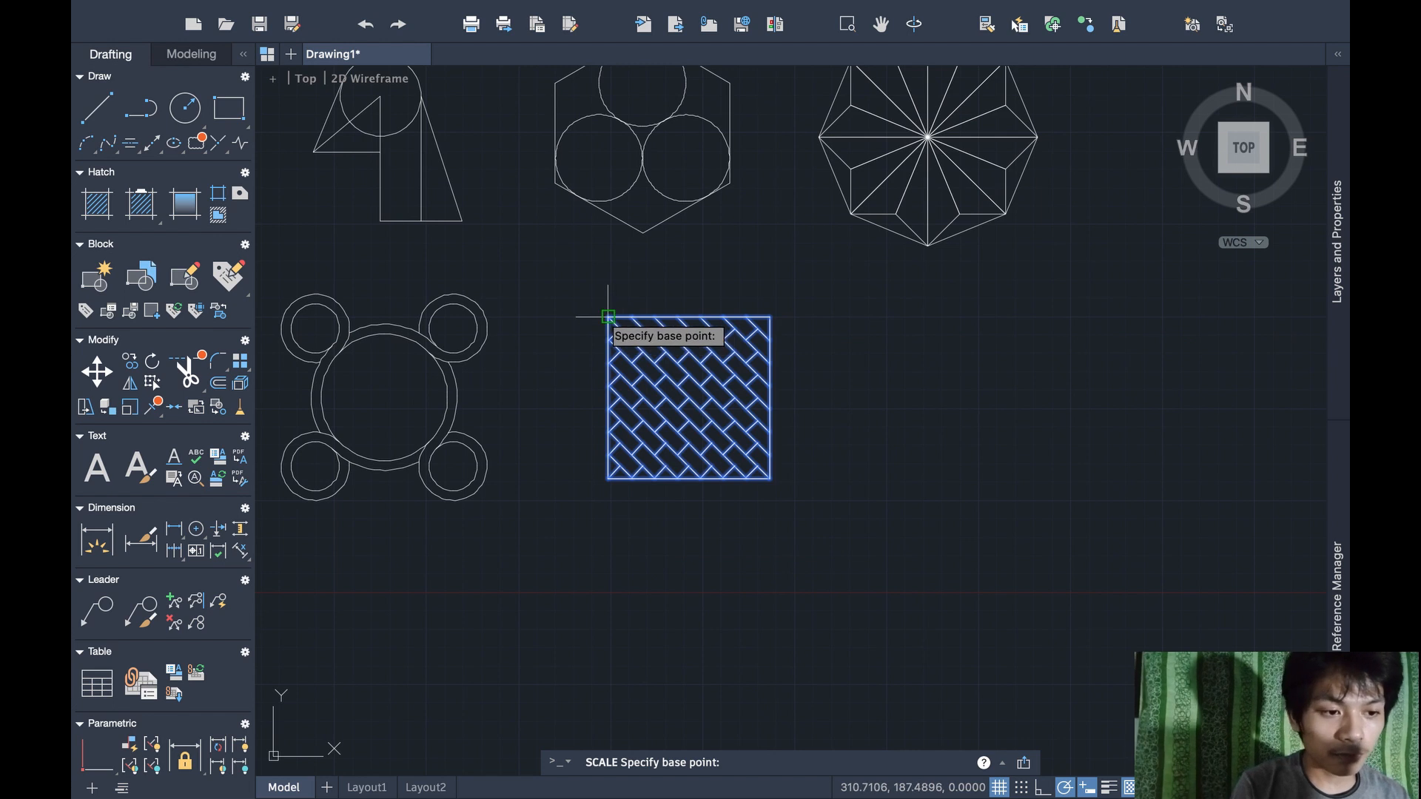
{"action": "left_click", "coordinate": [608, 317]}
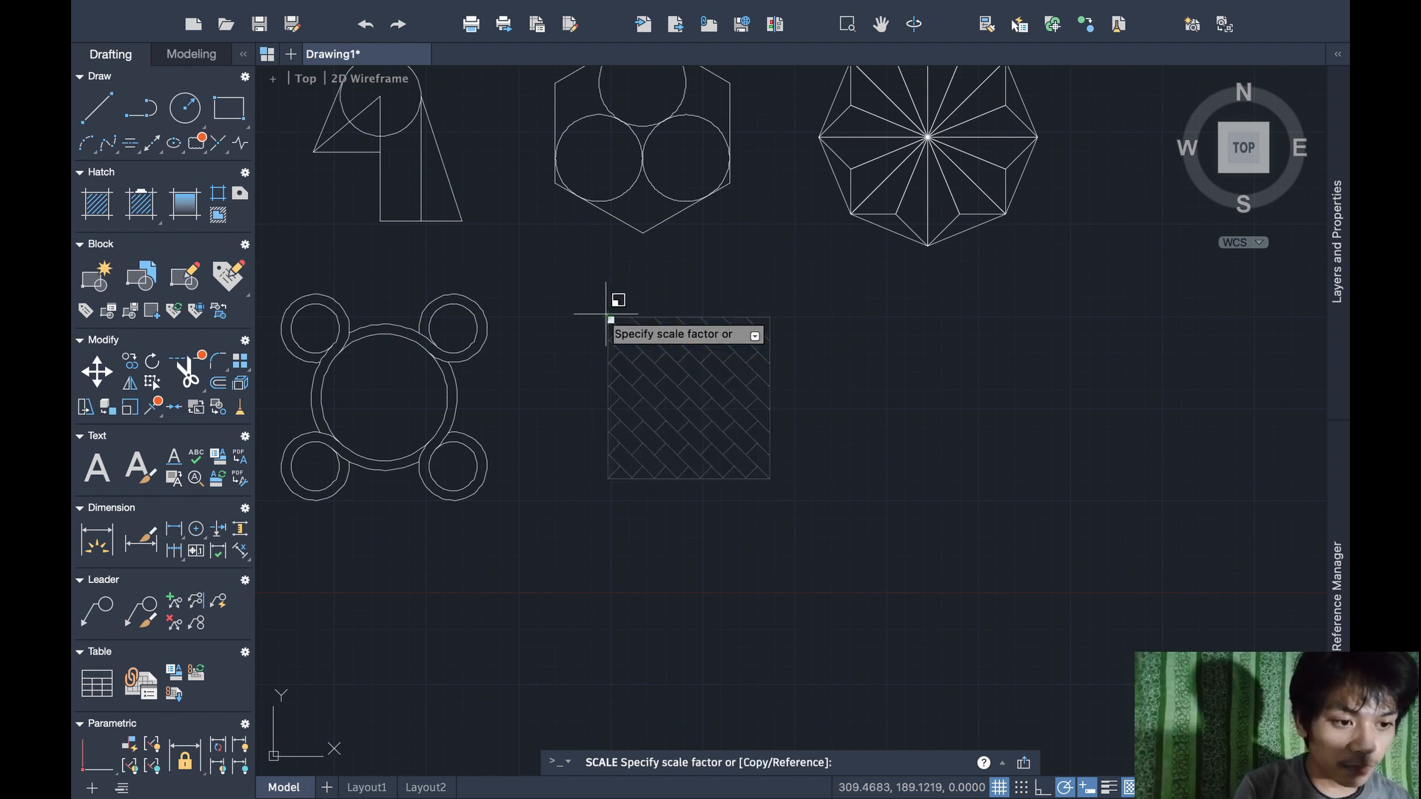
{"action": "left_click", "coordinate": [536, 249]}
{"action": "left_click", "coordinate": [865, 542]}
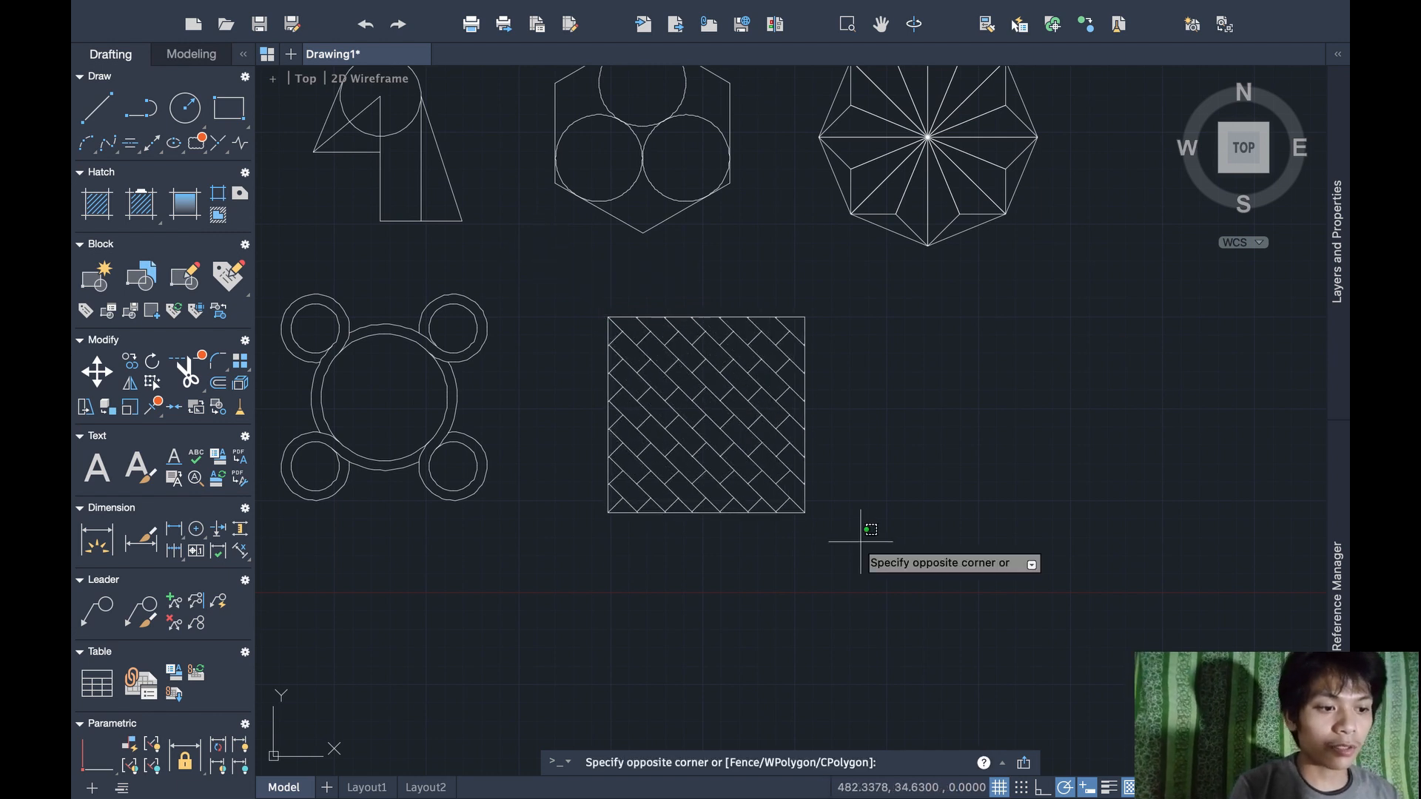
{"action": "left_click", "coordinate": [585, 374]}
{"action": "type", "text": "mo"}
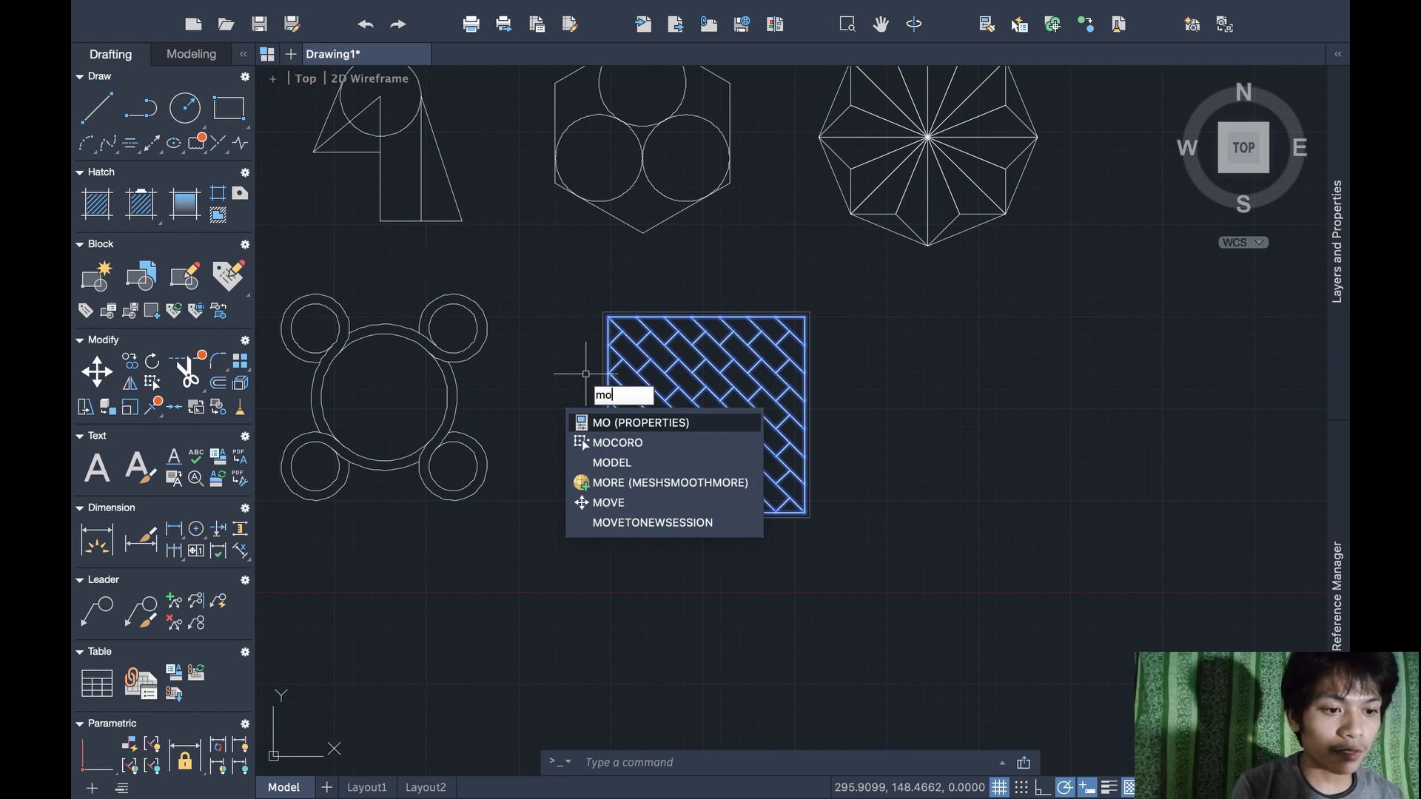
{"action": "key", "text": "BackSpace"}
{"action": "type", "text": "v"}
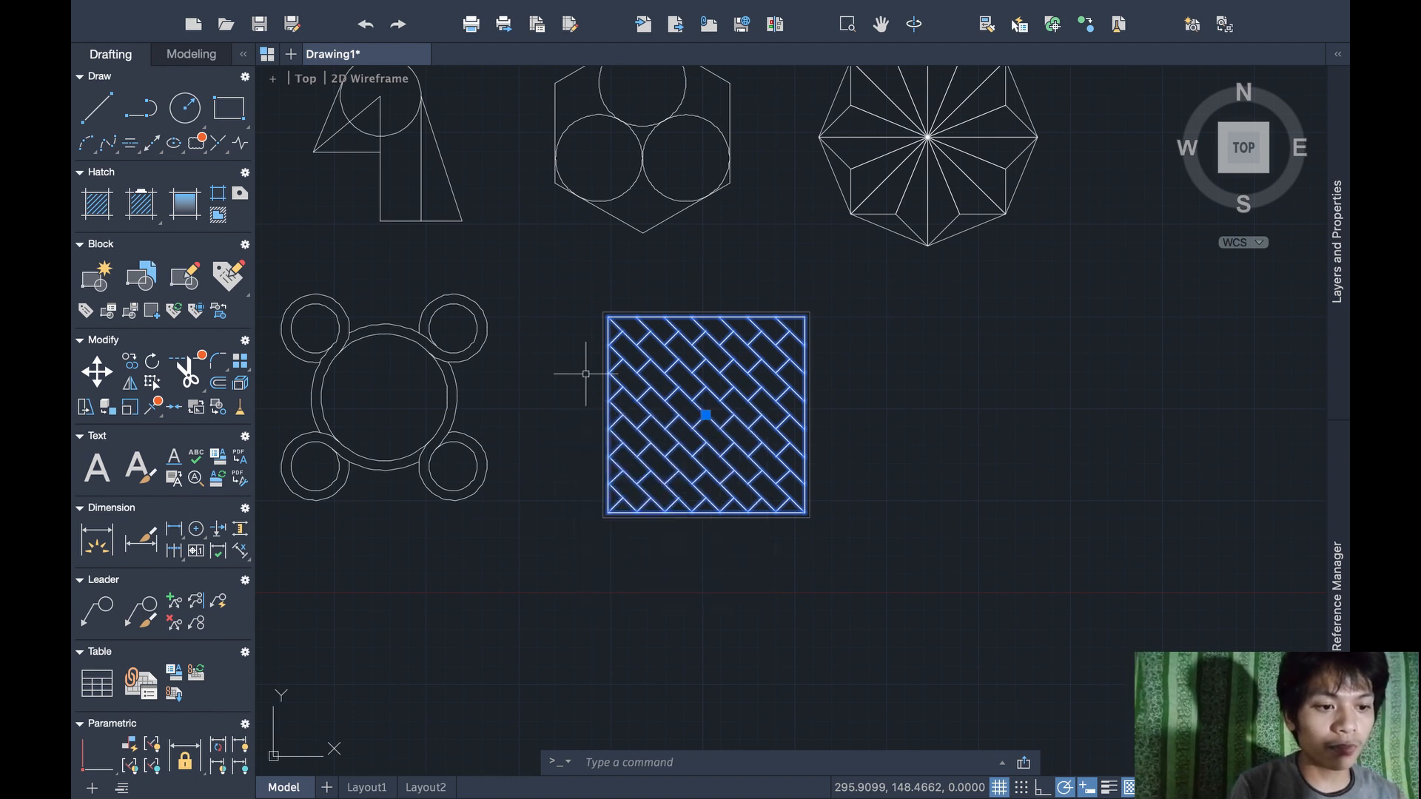
{"action": "key", "text": "Return"}
{"action": "left_click", "coordinate": [711, 417]}
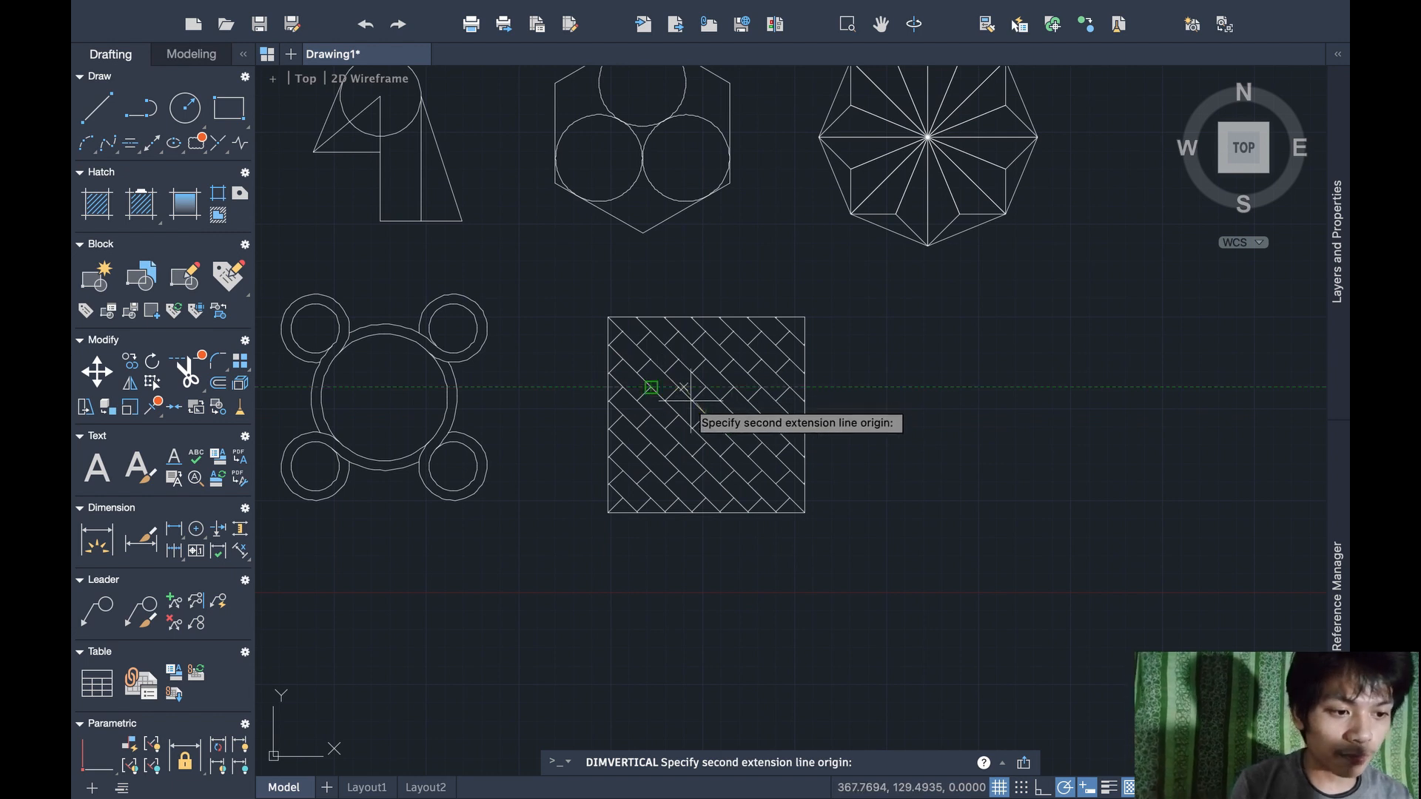
{"action": "key", "text": "Escape"}
Move the brick-pattern square by its centre to sit below the hexagon figure, beside the five-ring figure
{"action": "left_click", "coordinate": [691, 402]}
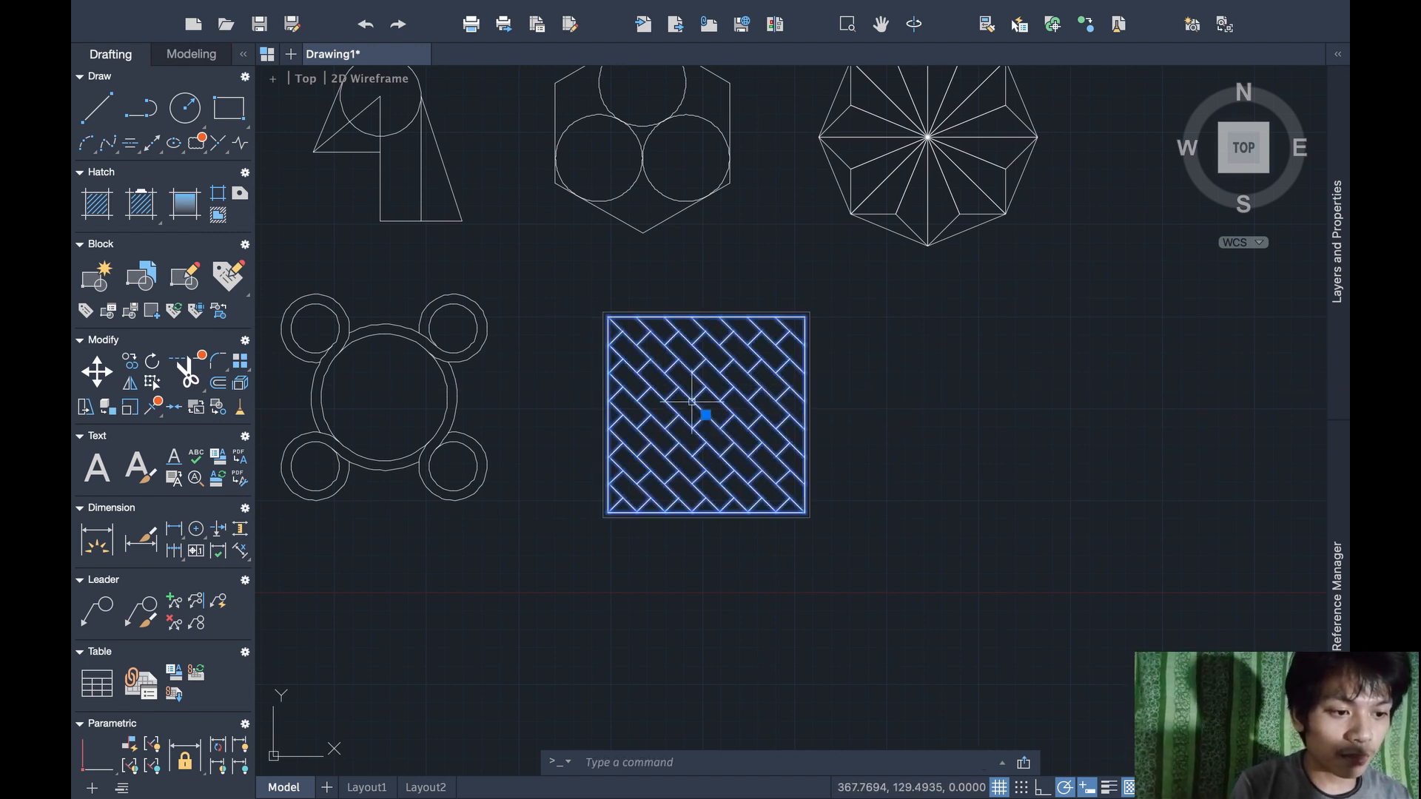
{"action": "type", "text": "move"}
{"action": "key", "text": "Return"}
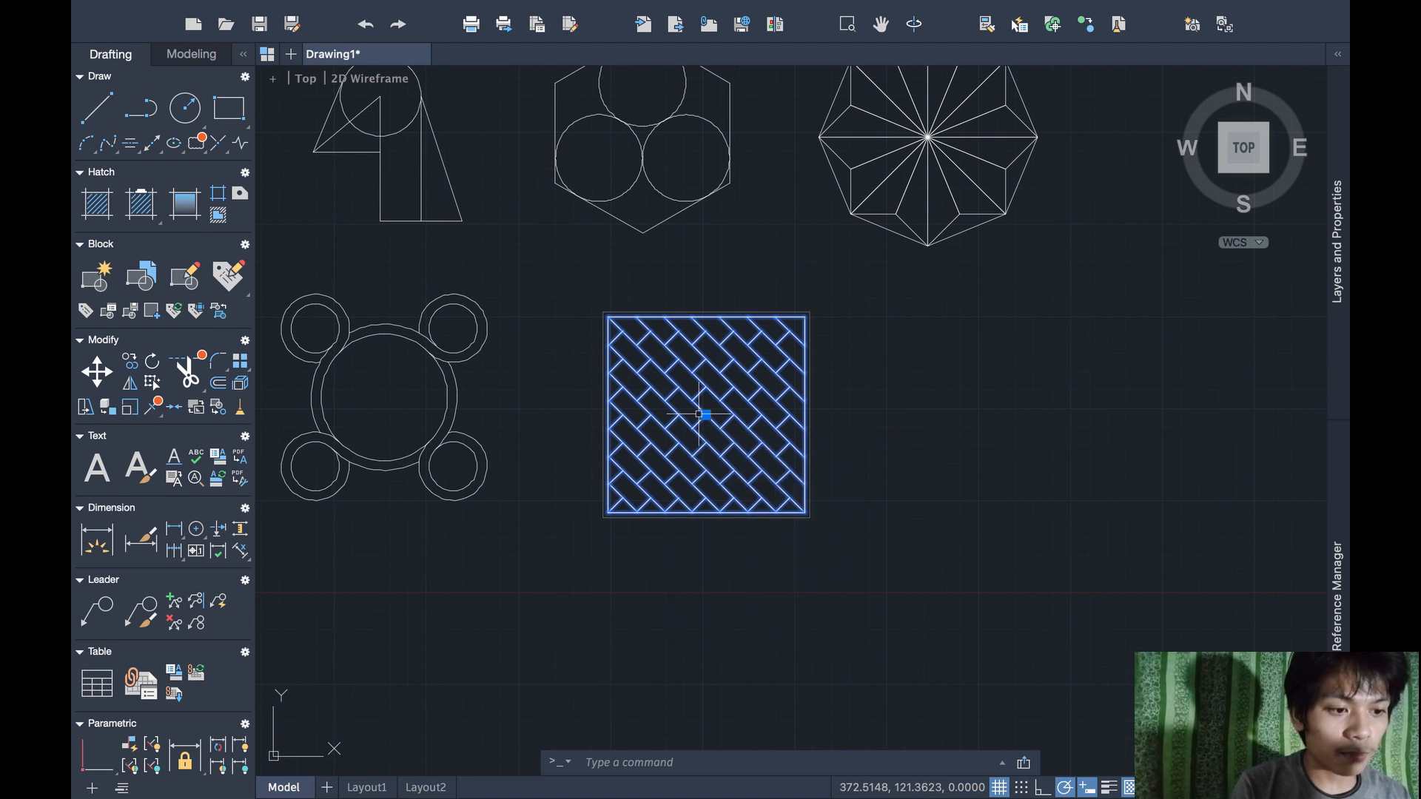
{"action": "left_click", "coordinate": [699, 413]}
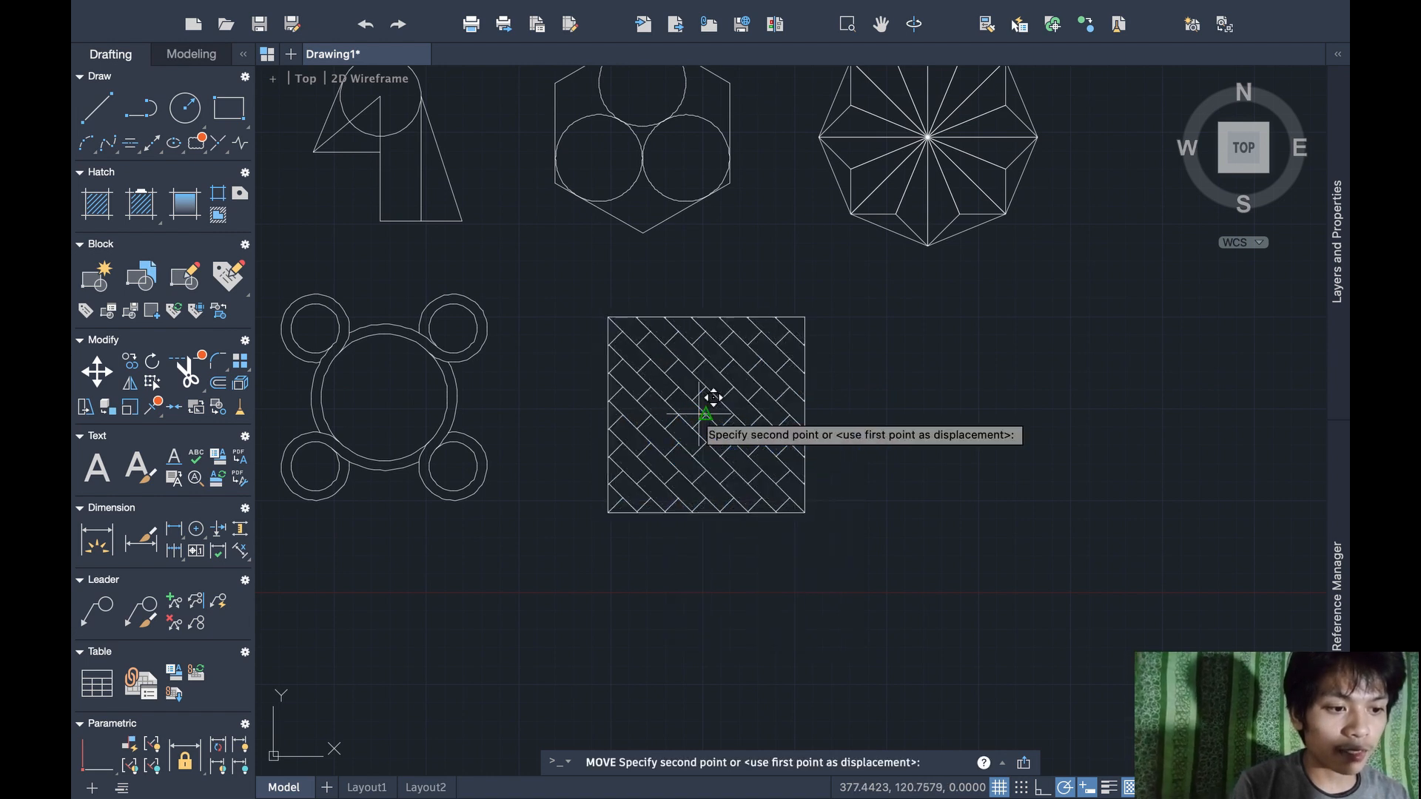
{"action": "left_click", "coordinate": [653, 385]}
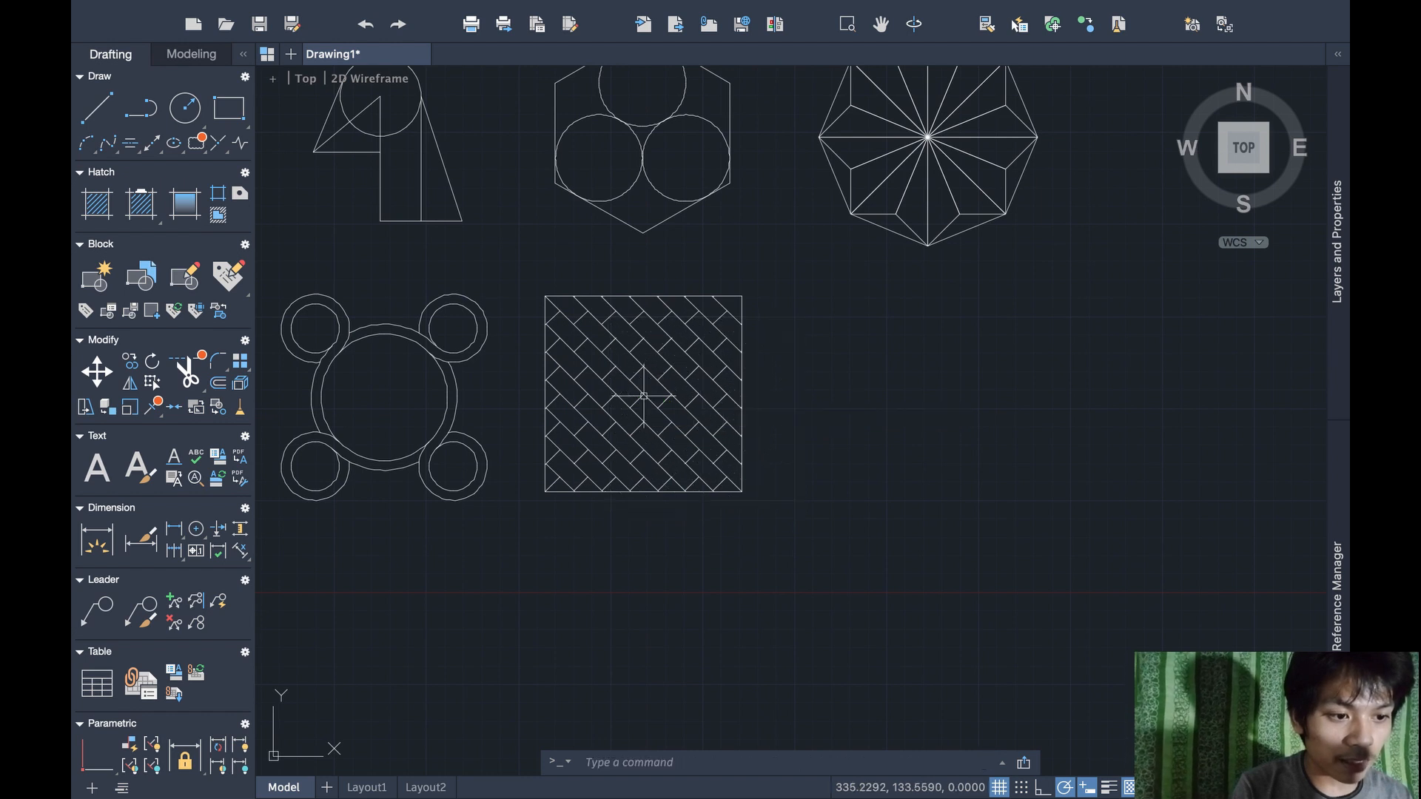
Check the last figure on the Exercise 2-3 sheet and draw a circle of radius 250 in the empty area right of the octagon figure
{"action": "mouse_move", "coordinate": [872, 422]}
{"action": "middle_mouse_down"}
{"action": "mouse_move", "coordinate": [869, 508]}
{"action": "mouse_move", "coordinate": [914, 531]}
{"action": "mouse_move", "coordinate": [841, 394]}
{"action": "middle_mouse_up"}
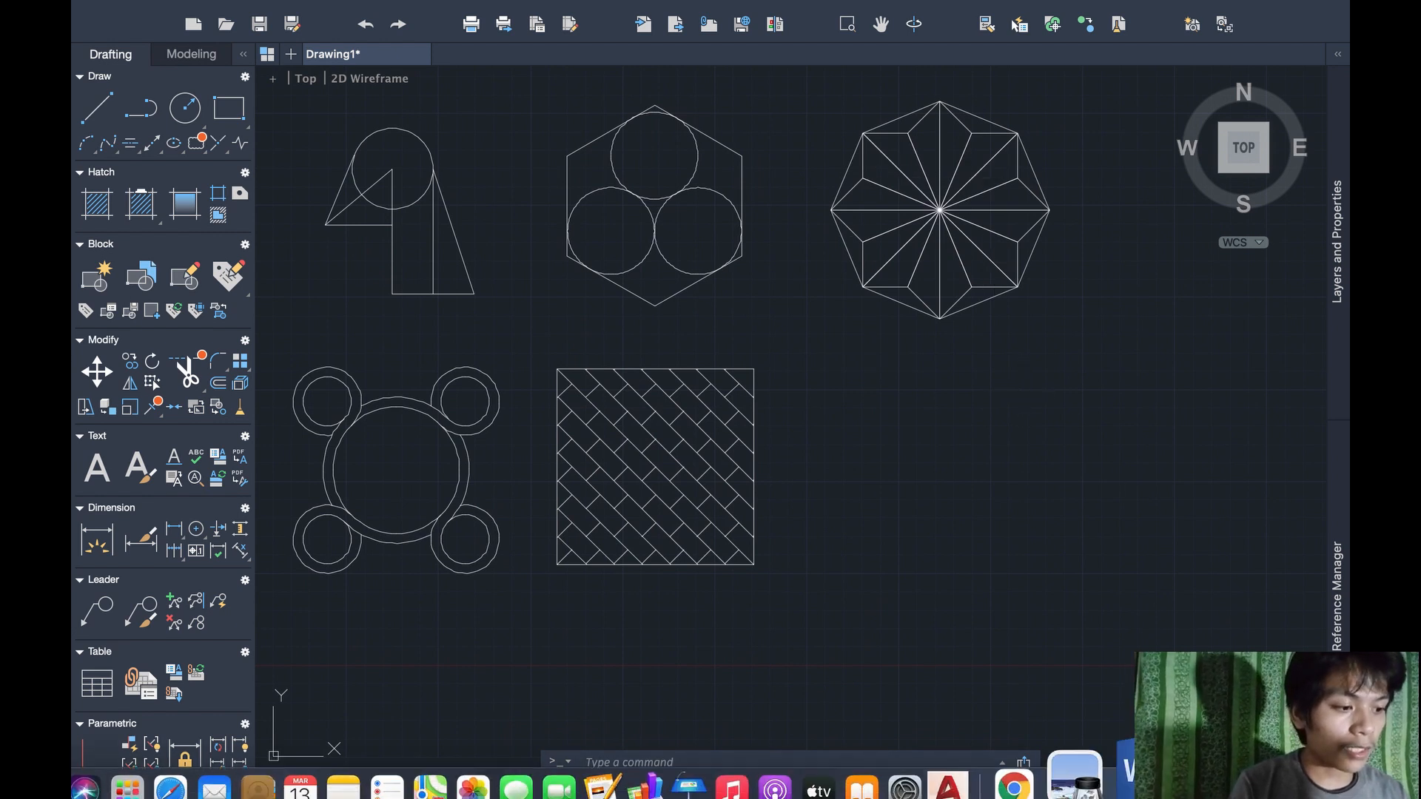
{"action": "left_click", "coordinate": [1118, 759]}
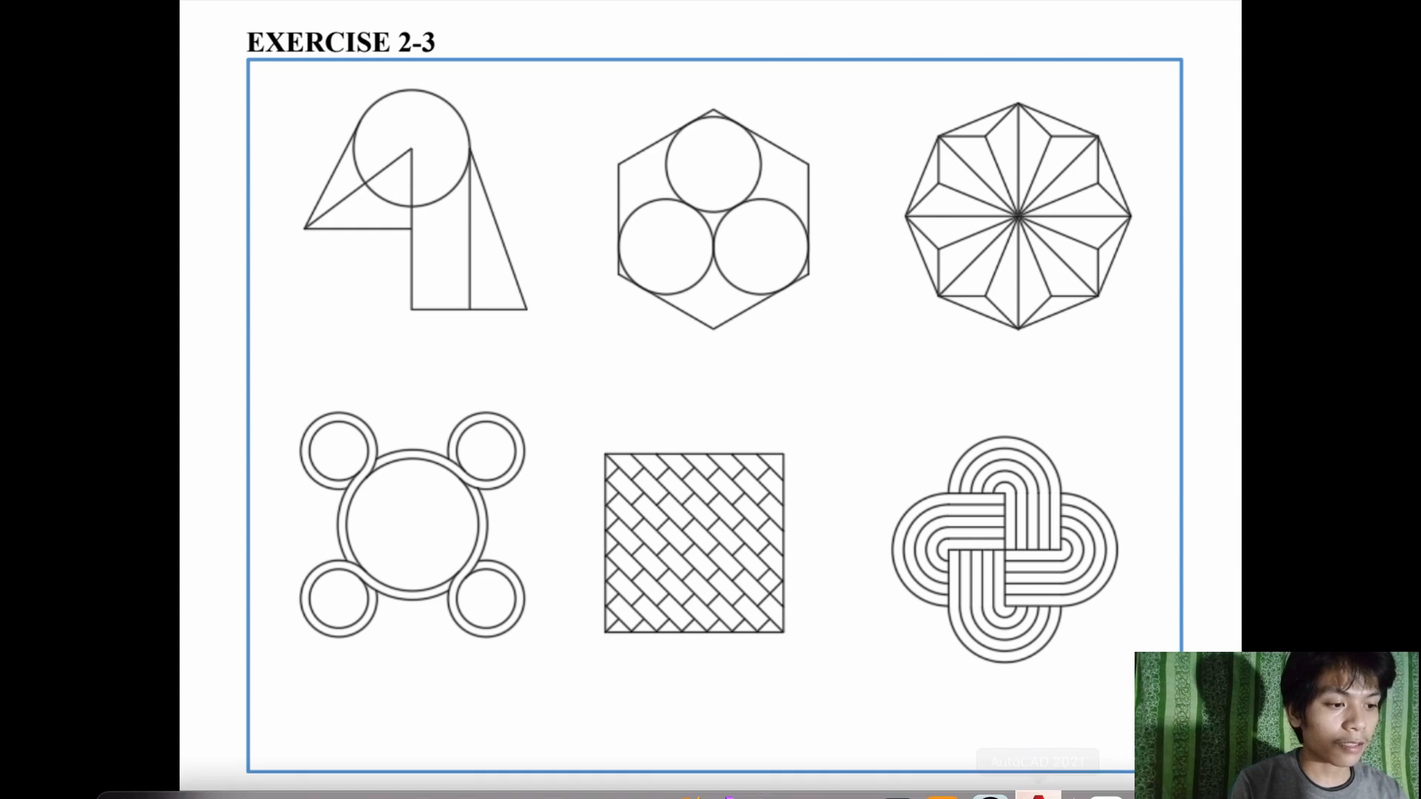
{"action": "left_click", "coordinate": [1034, 788]}
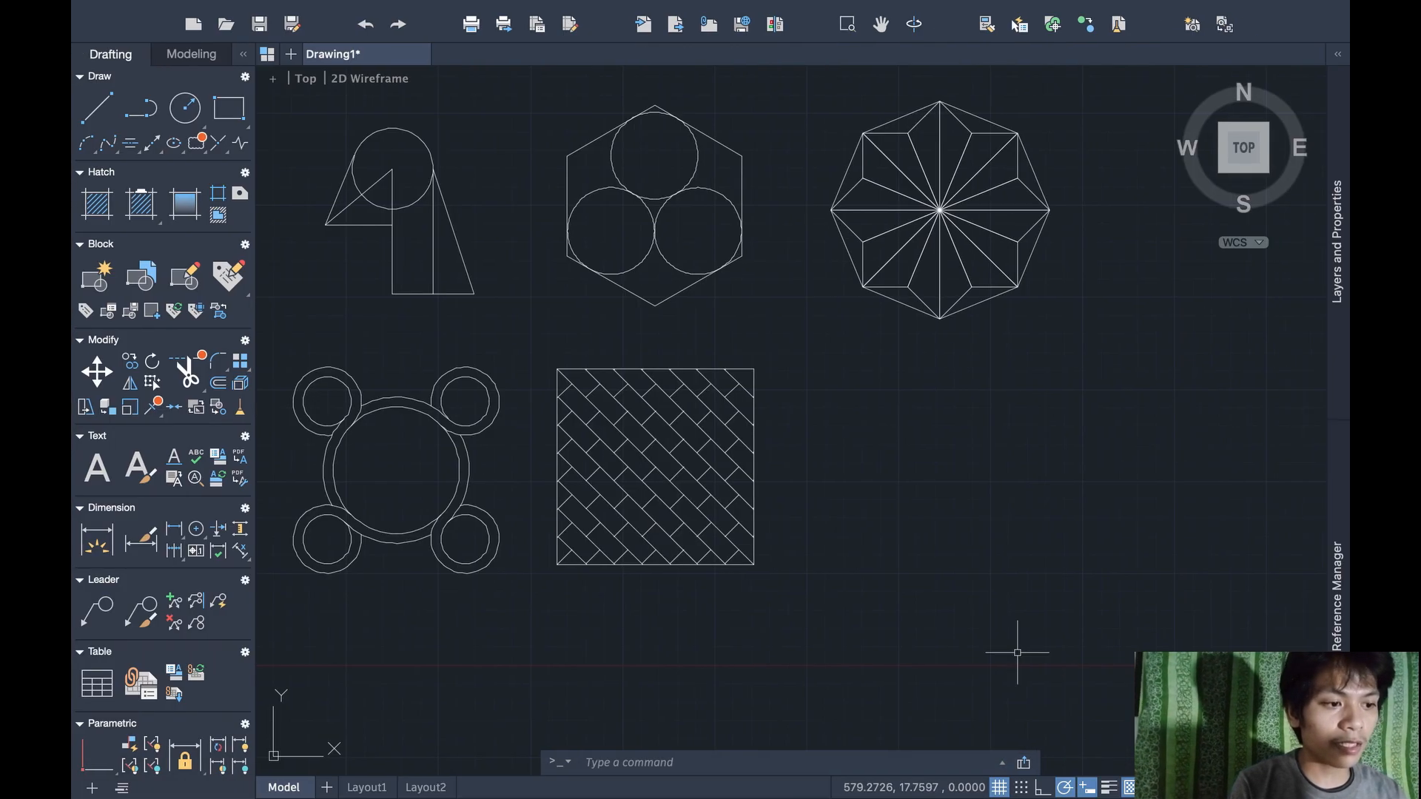
{"action": "scroll", "coordinate": [791, 421], "scroll_direction": "right", "scroll_amount": 6}
{"action": "scroll", "coordinate": [992, 565], "scroll_direction": "down", "scroll_amount": 3}
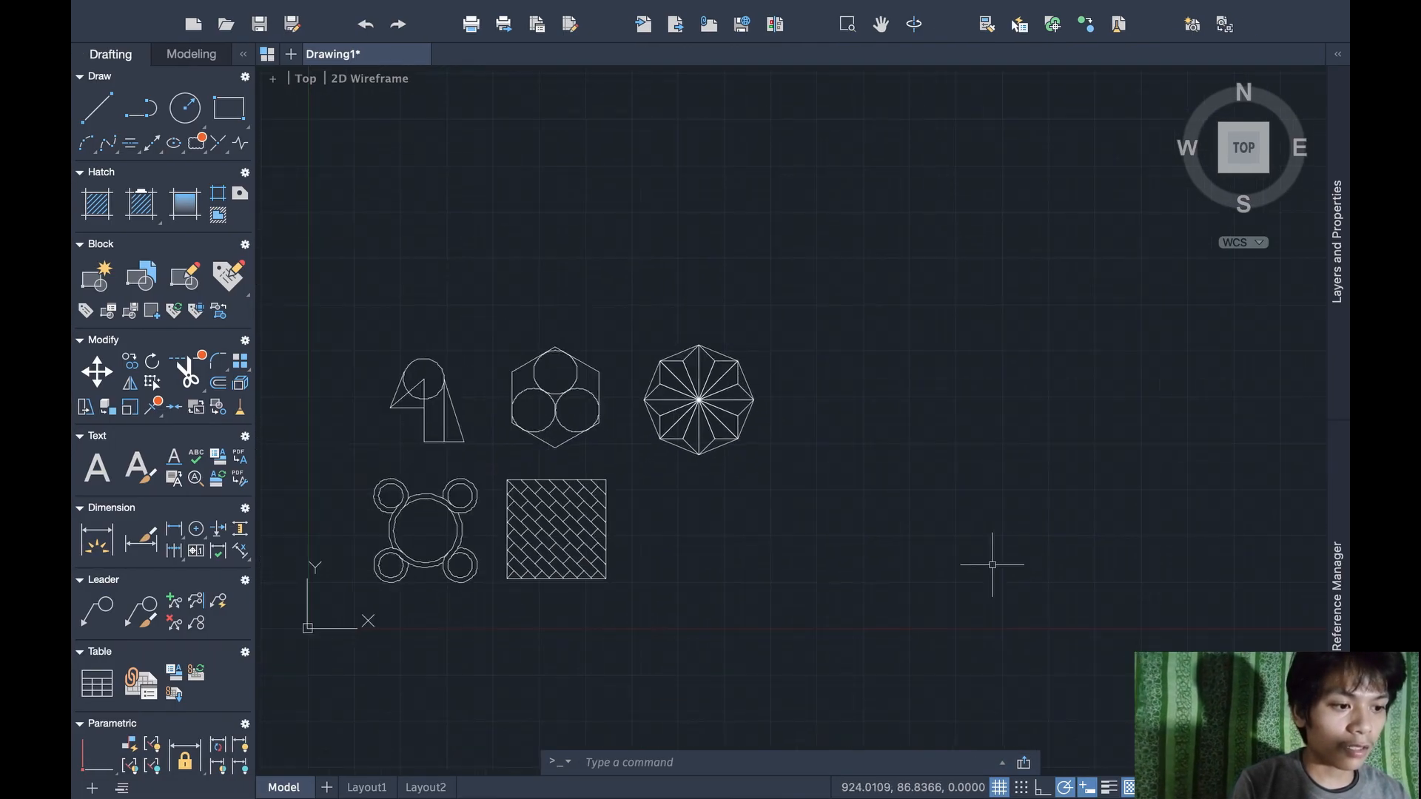
{"action": "scroll", "coordinate": [992, 564], "scroll_direction": "right", "scroll_amount": 4}
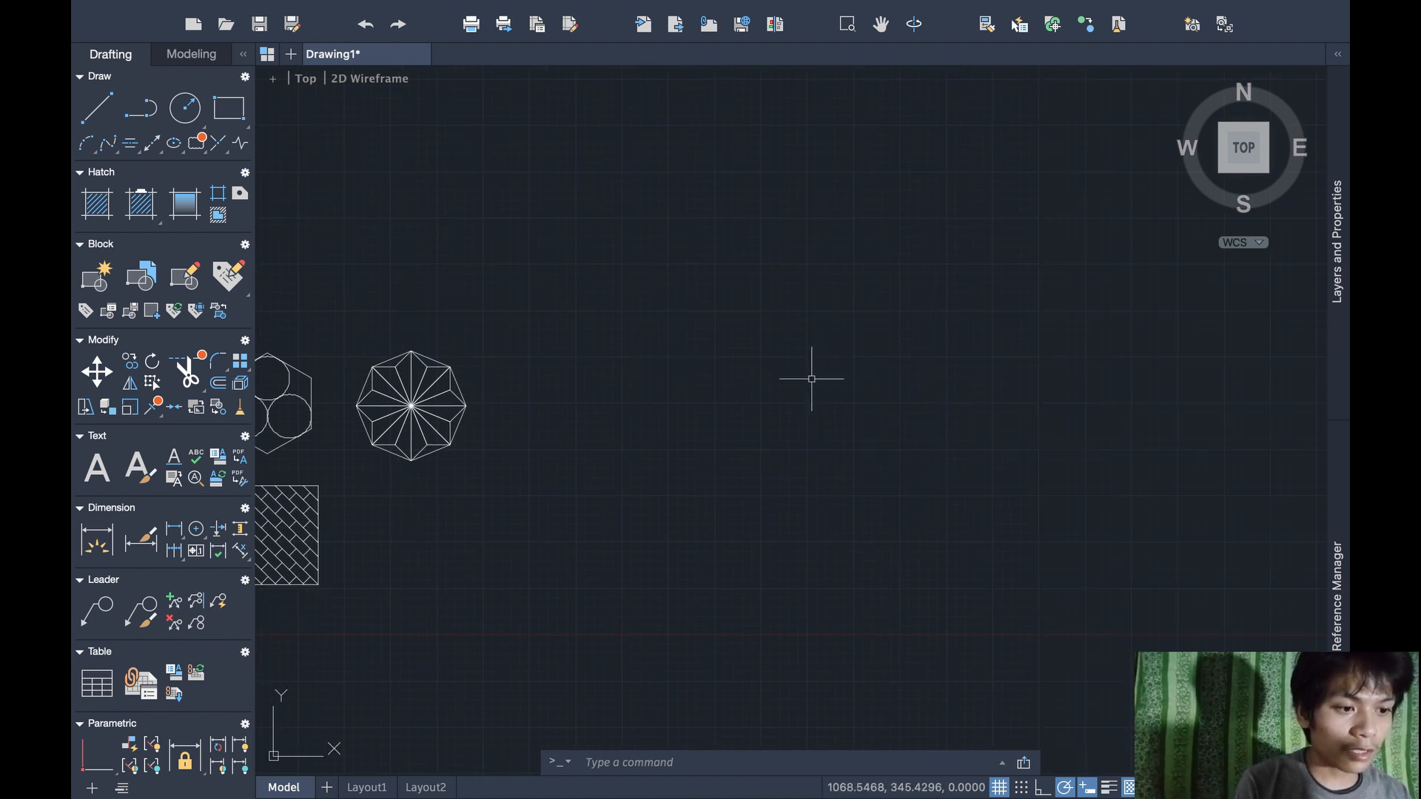
{"action": "type", "text": "ci"}
{"action": "key", "text": "Return"}
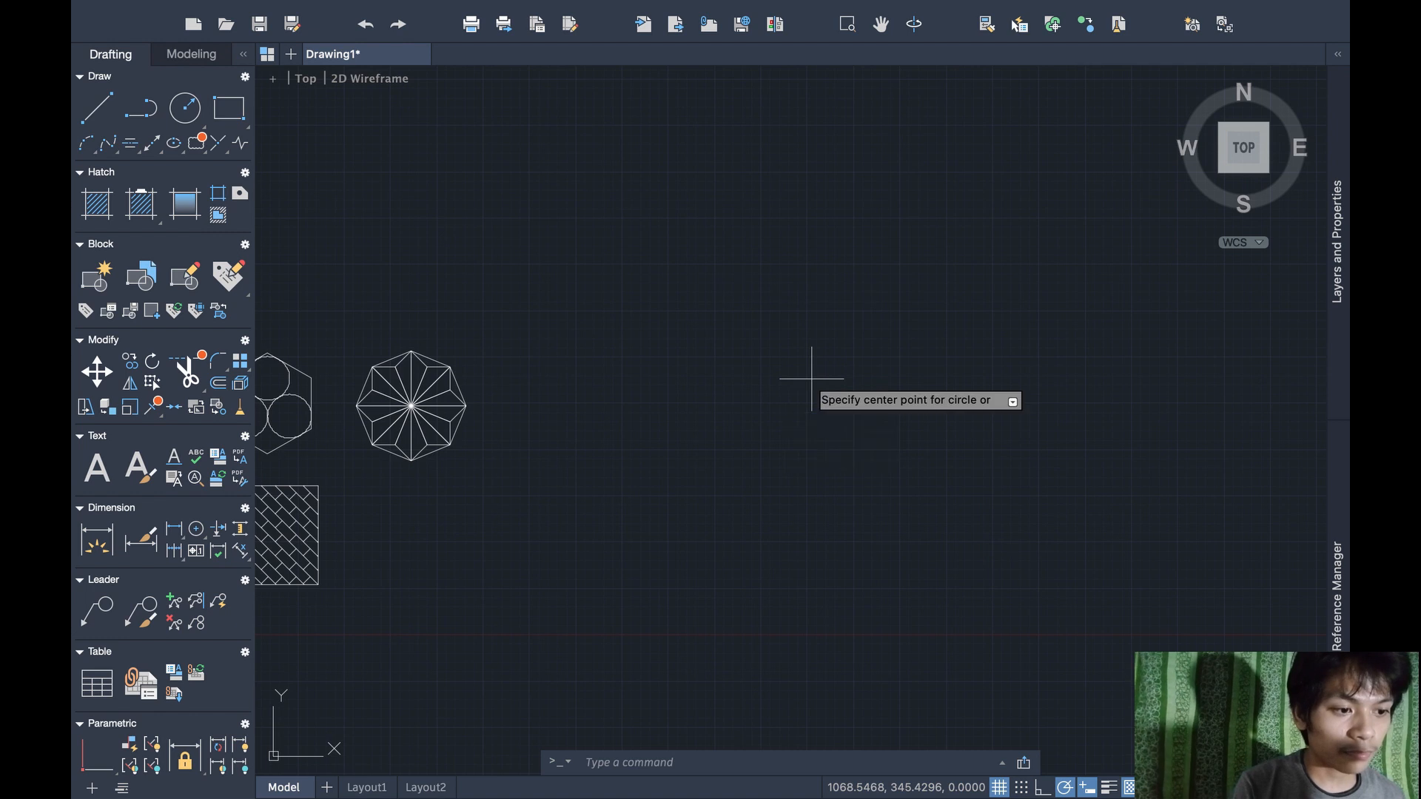
{"action": "left_click", "coordinate": [761, 359]}
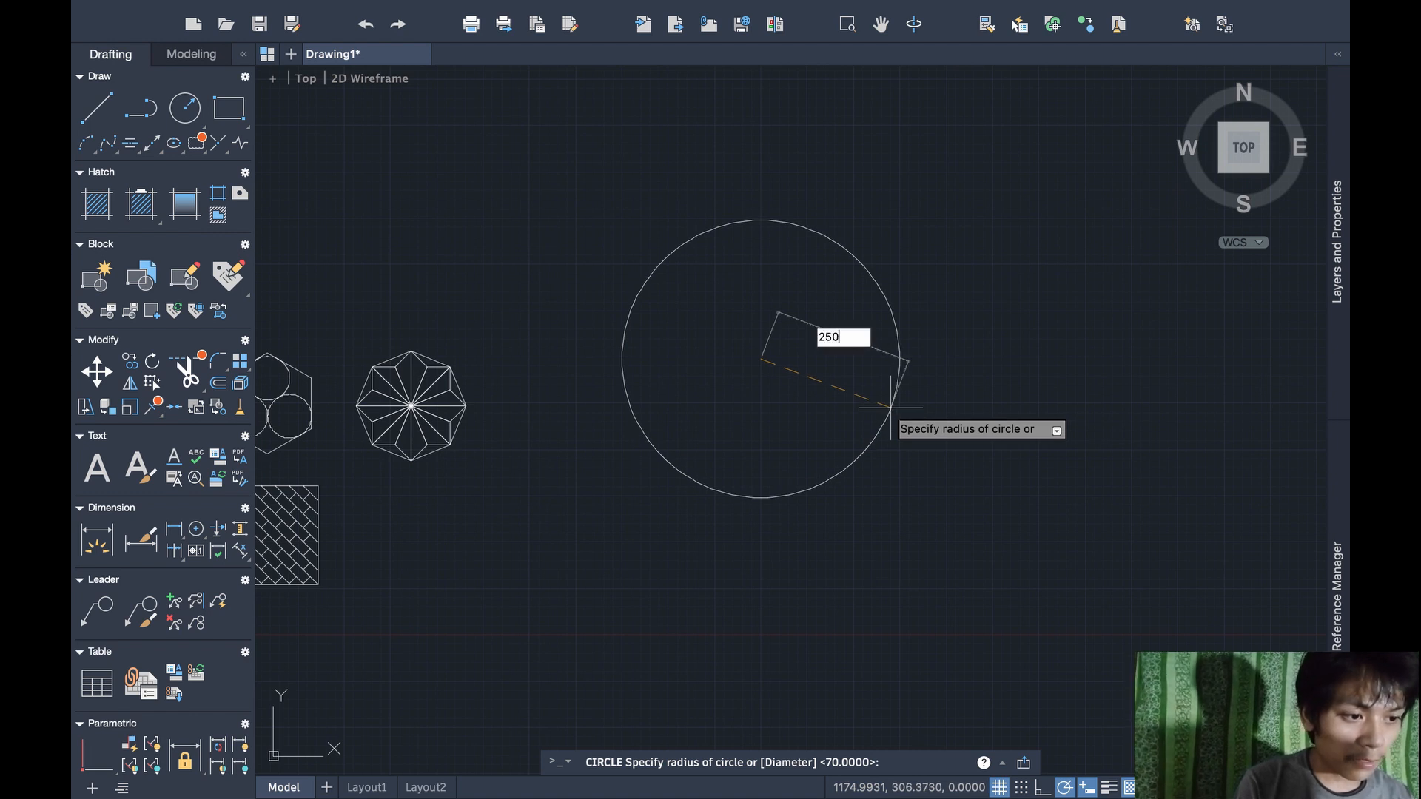
{"action": "key", "text": "Return"}
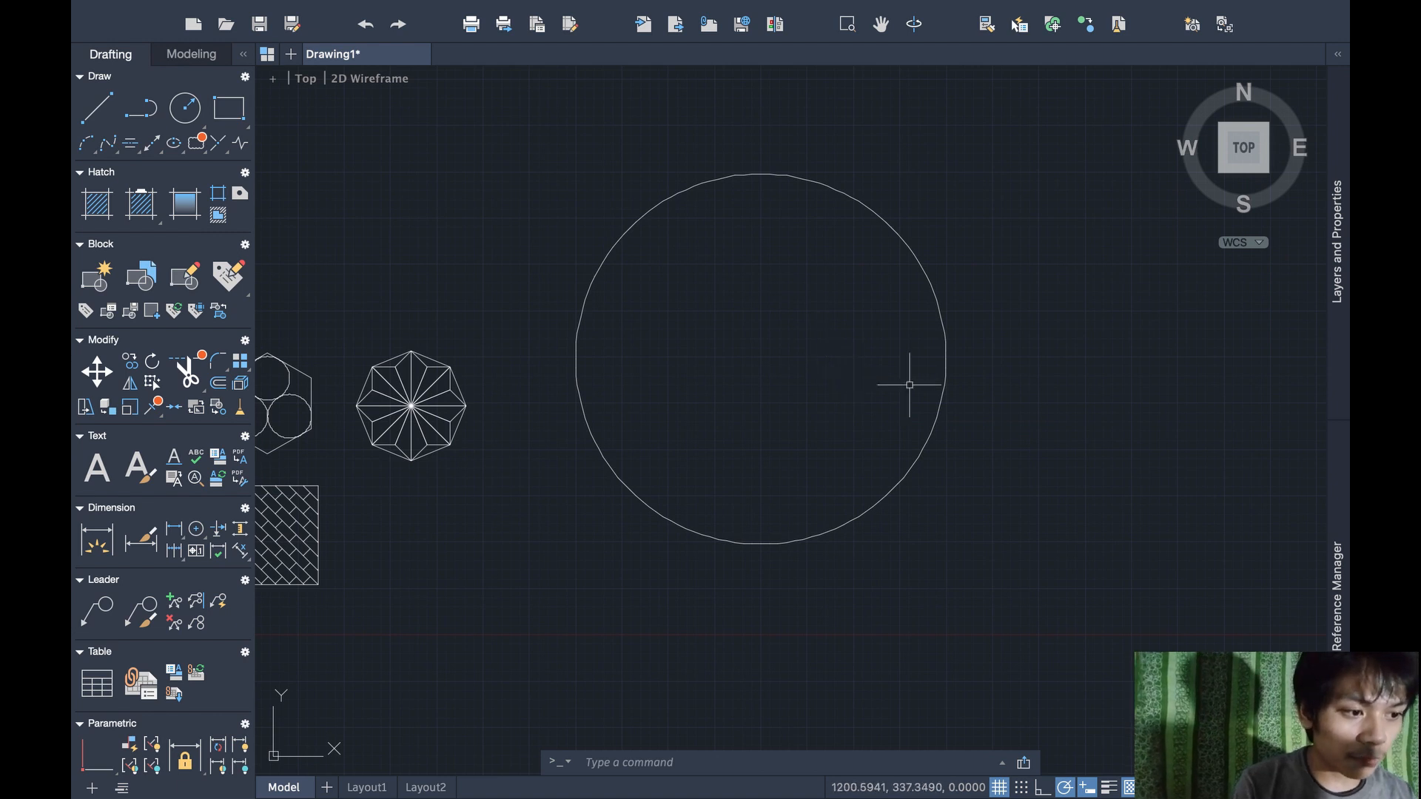
Offset the 250-radius circle inward by 50
{"action": "left_click", "coordinate": [942, 389]}
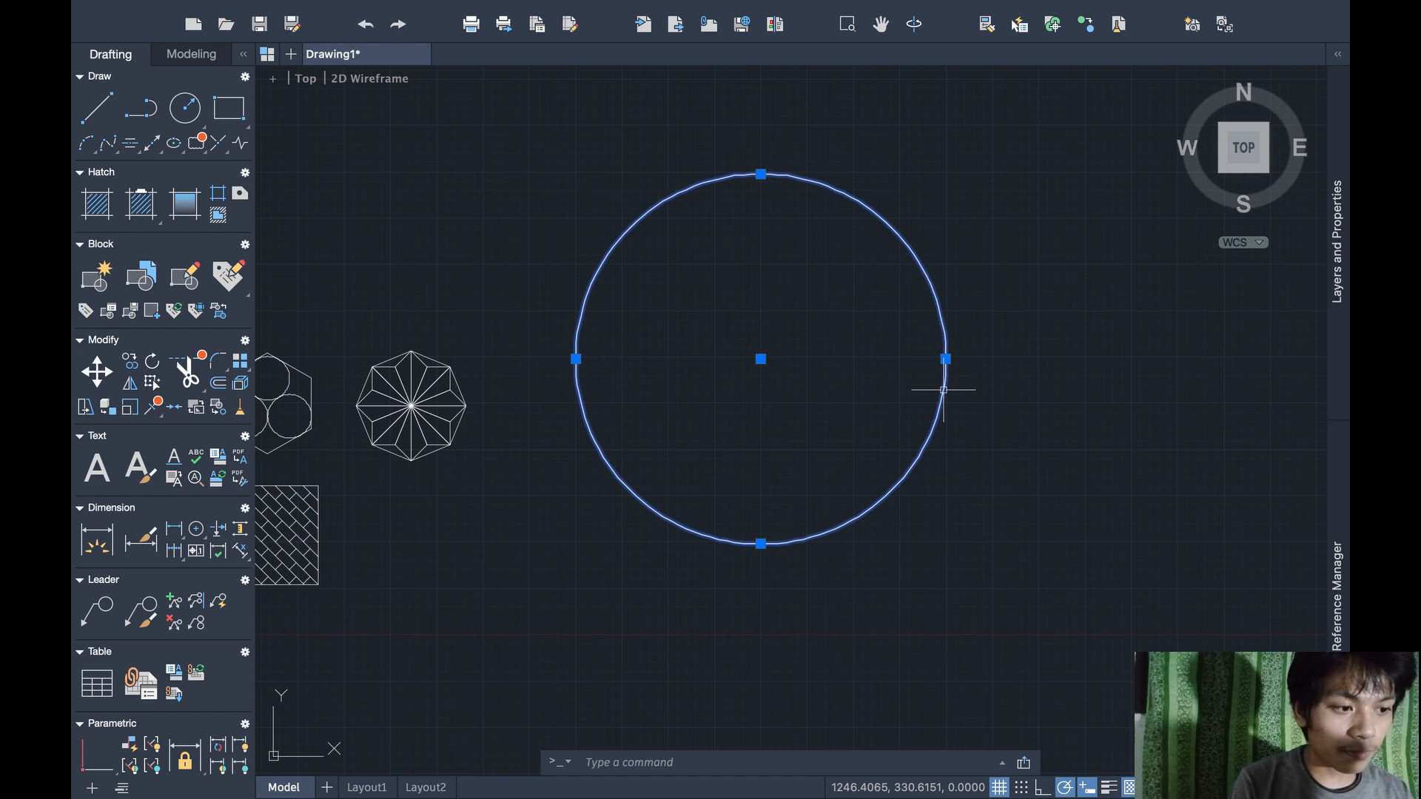
{"action": "type", "text": "off"}
{"action": "key", "text": "Return"}
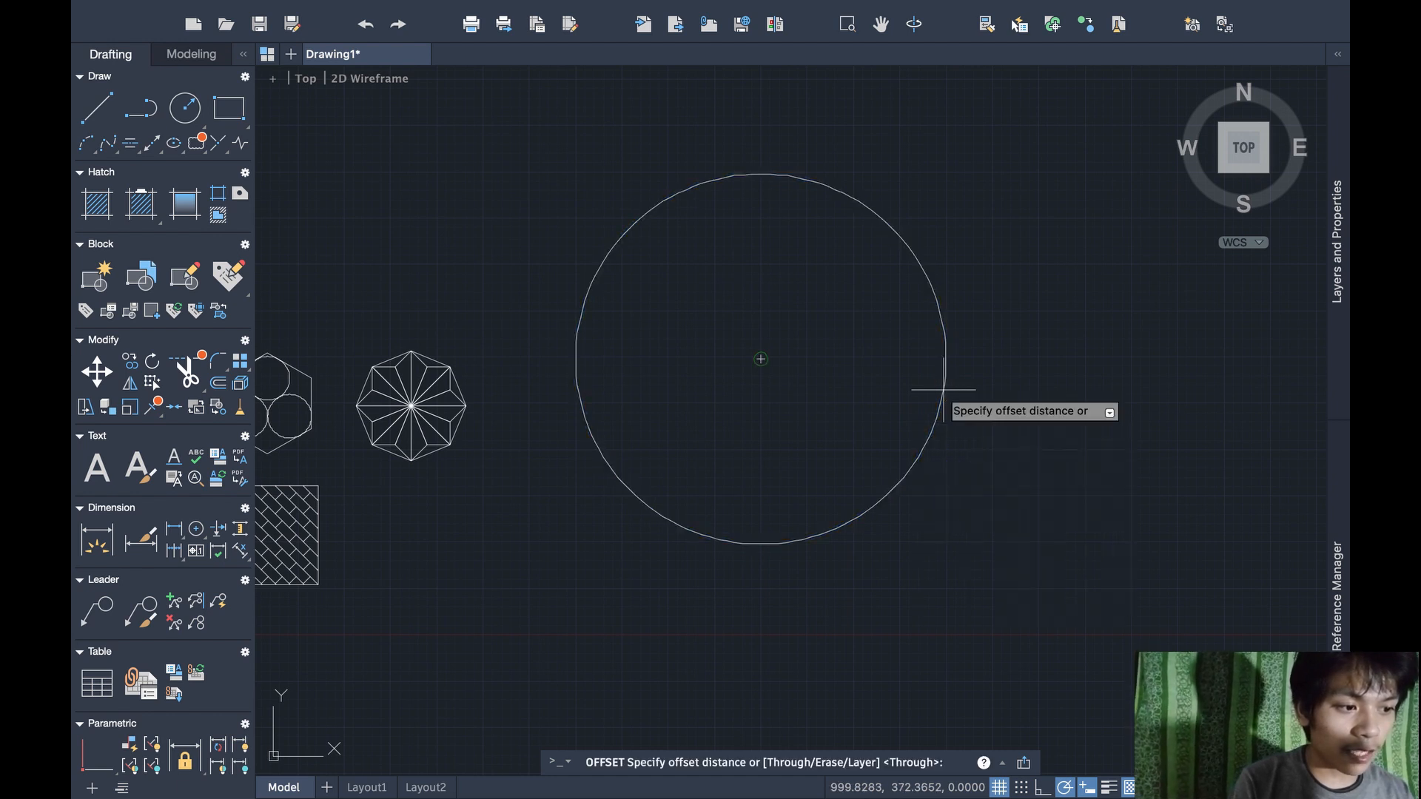
{"action": "key", "text": "Return"}
{"action": "left_click", "coordinate": [943, 387]}
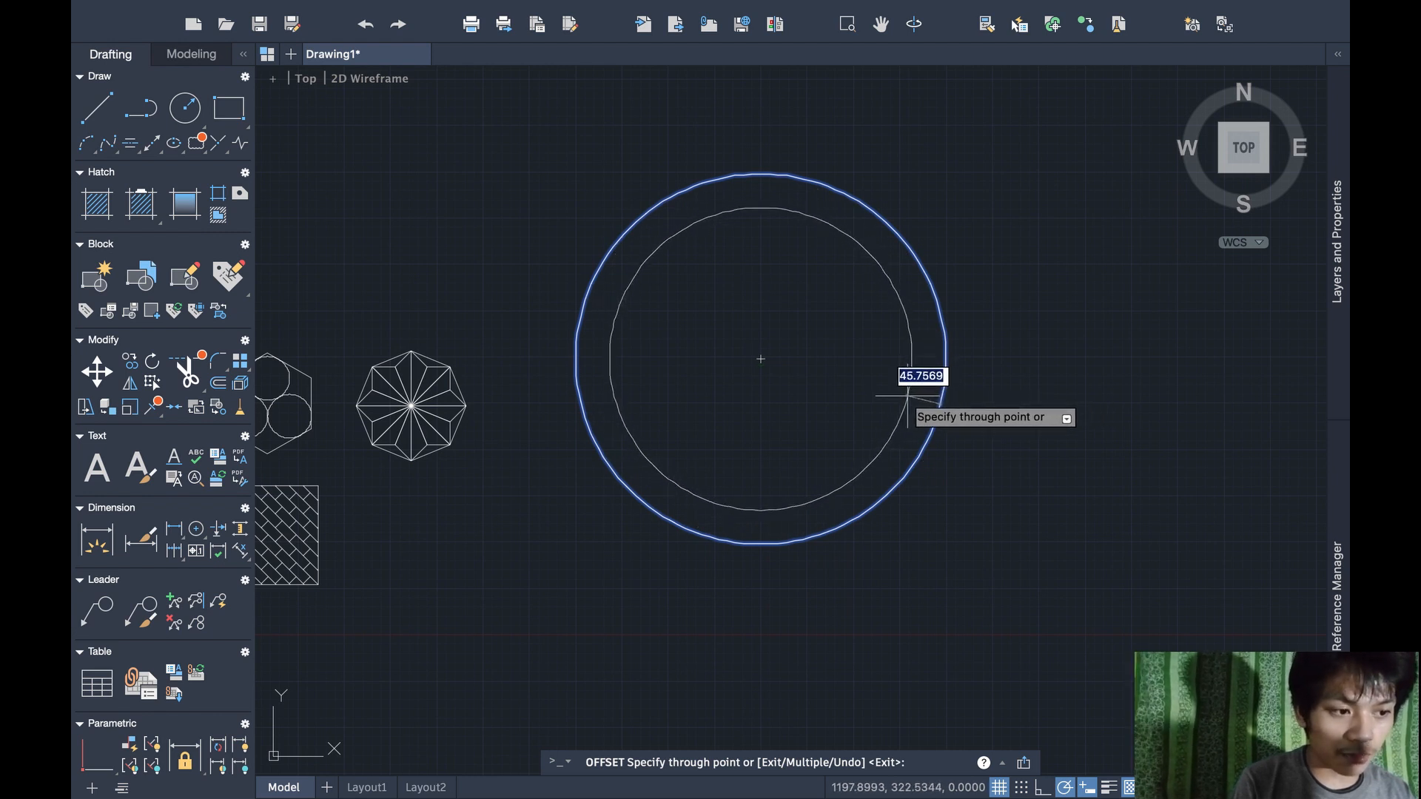
{"action": "type", "text": "50"}
{"action": "key", "text": "Return"}
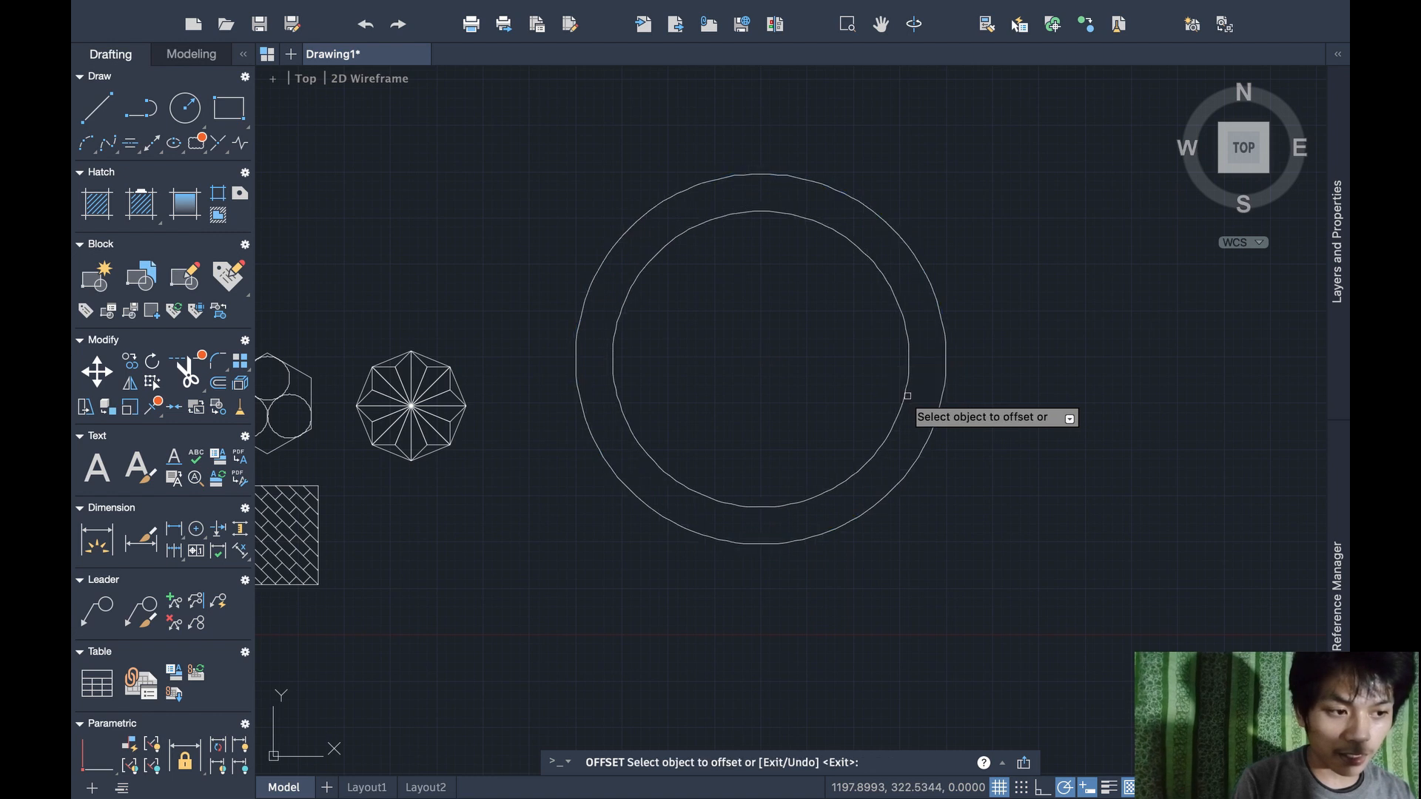
Offset each successive innermost circle inward by 50, three more times, to make five concentric circles
{"action": "left_click", "coordinate": [905, 393]}
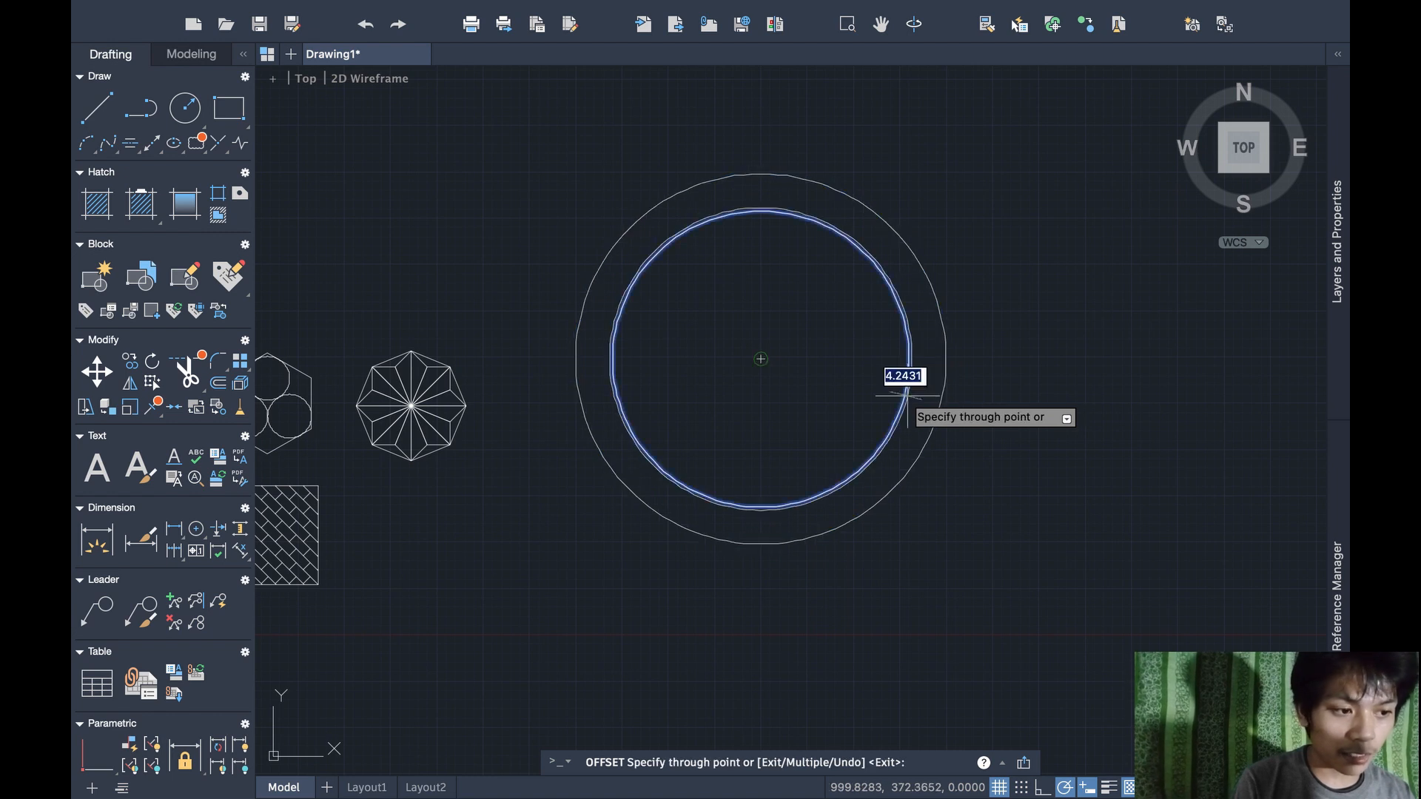
{"action": "type", "text": "50"}
{"action": "key", "text": "Return"}
{"action": "left_click", "coordinate": [866, 392]}
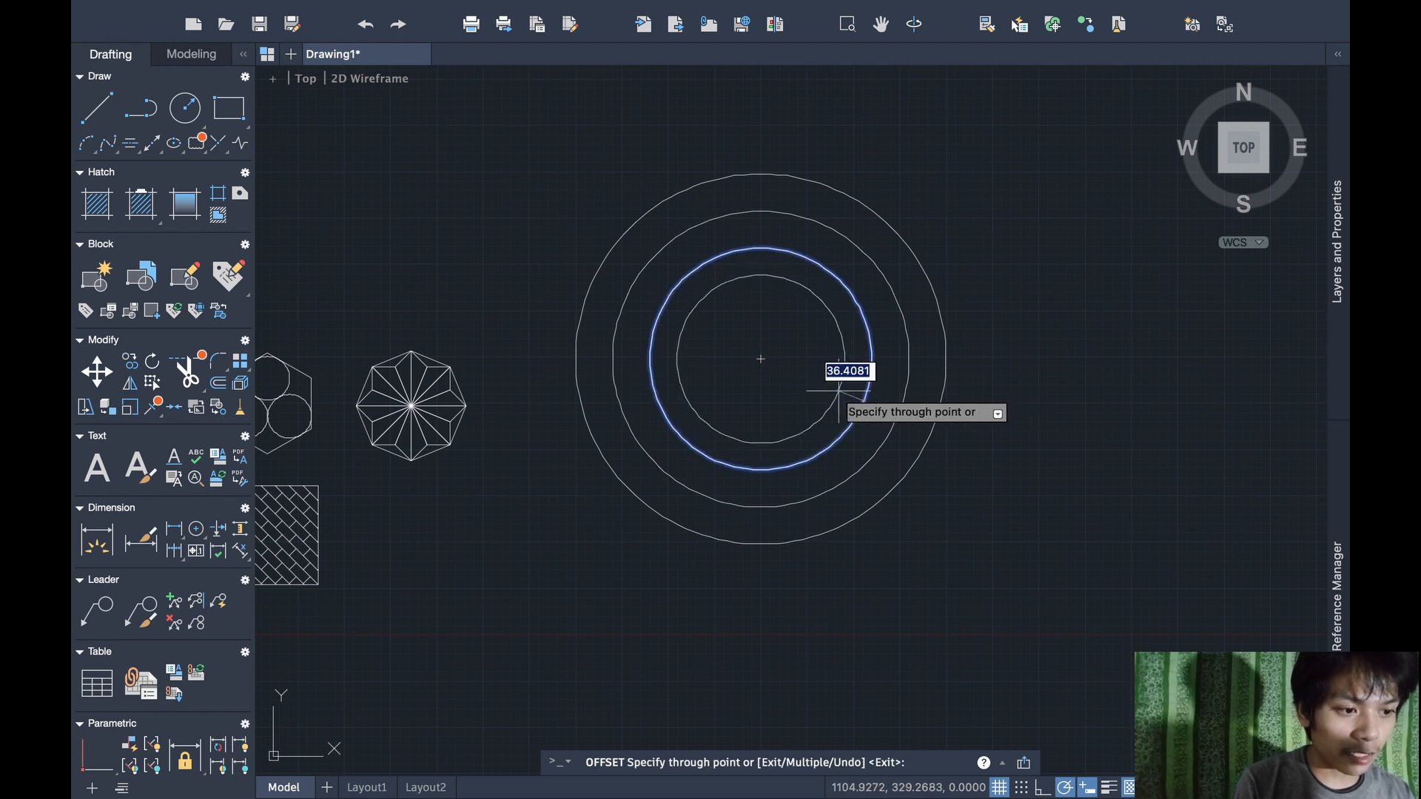
{"action": "type", "text": "50"}
{"action": "key", "text": "Return"}
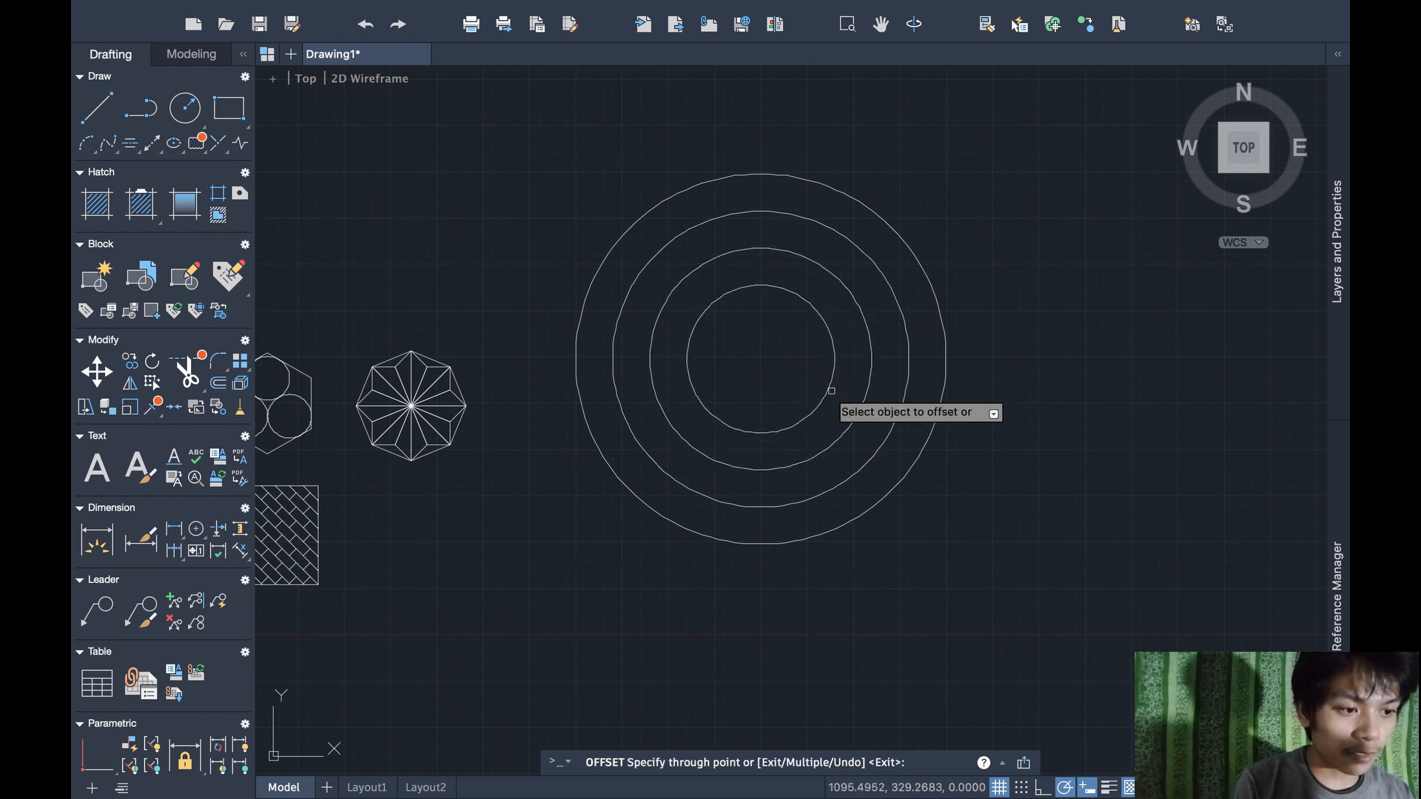
{"action": "left_click", "coordinate": [831, 390]}
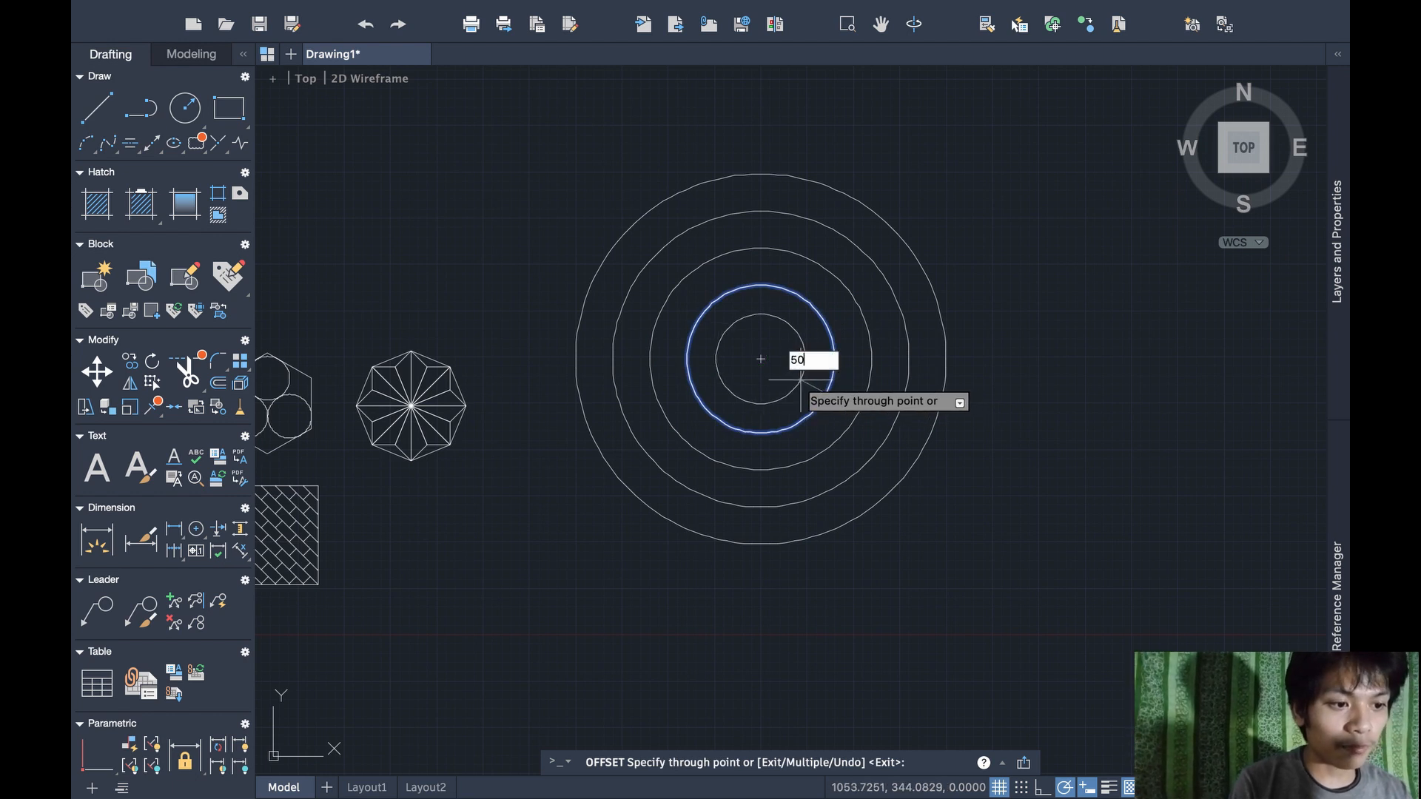
{"action": "type", "text": "50"}
{"action": "key", "text": "Return"}
{"action": "key", "text": "Return"}
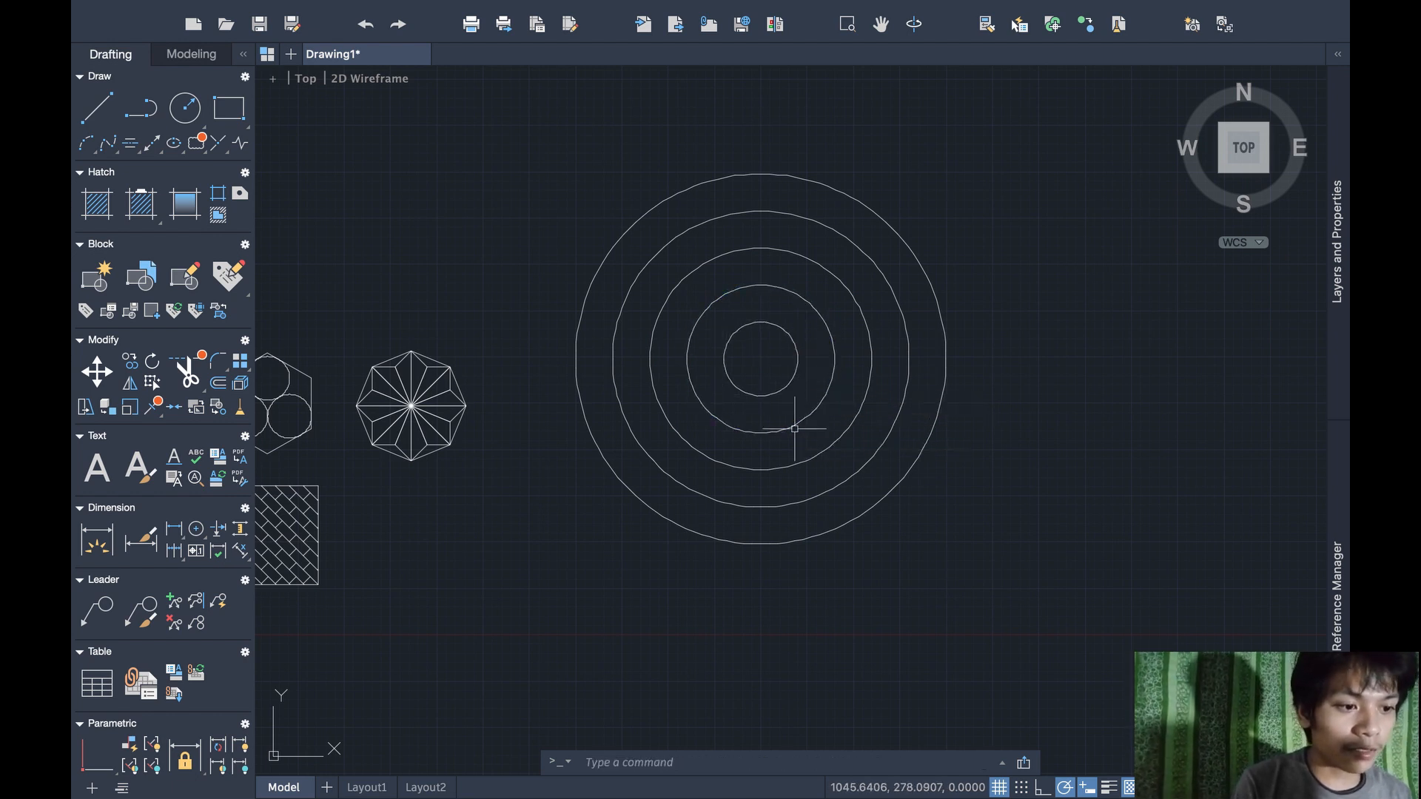
{"action": "type", "text": "cul"}
{"action": "key", "text": "Return"}
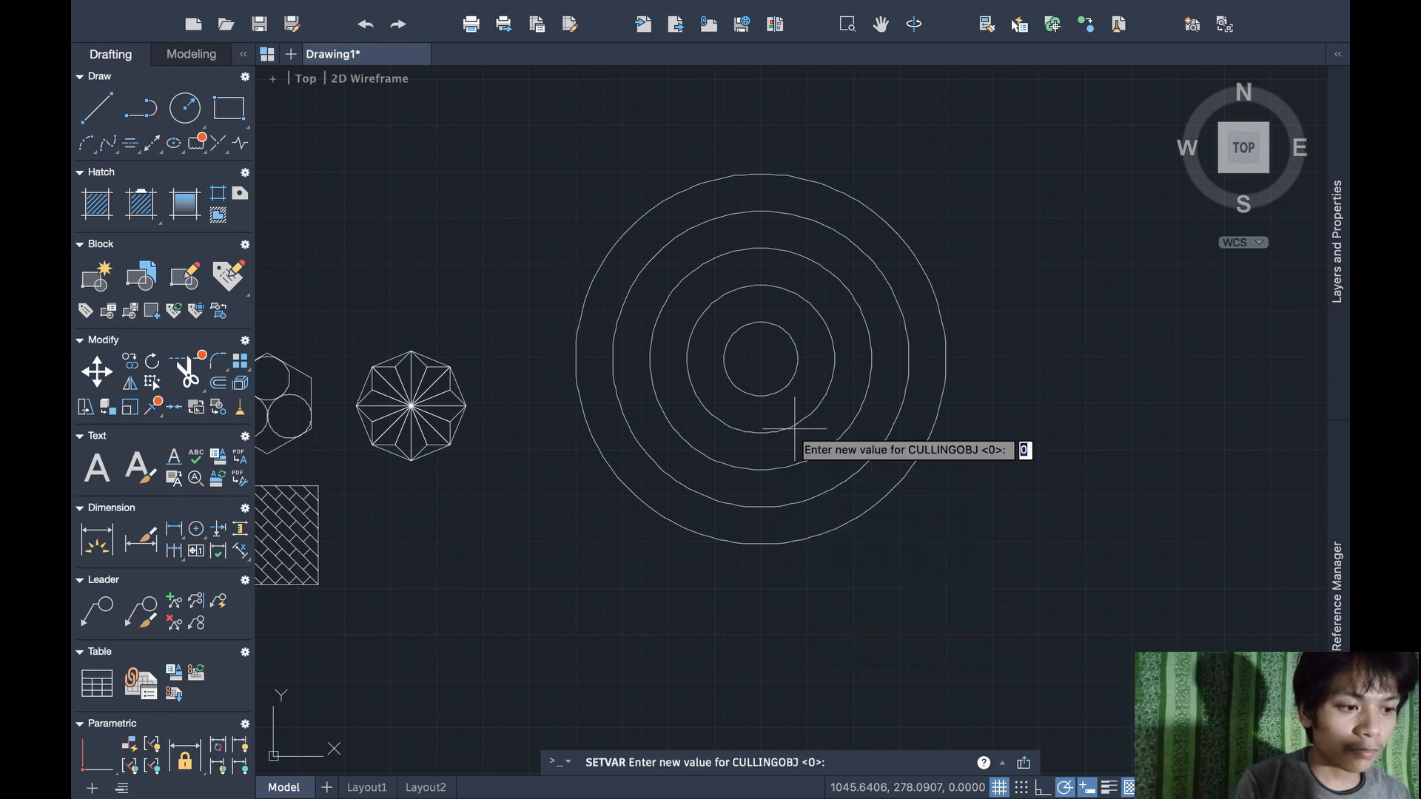
{"action": "key", "text": "Return"}
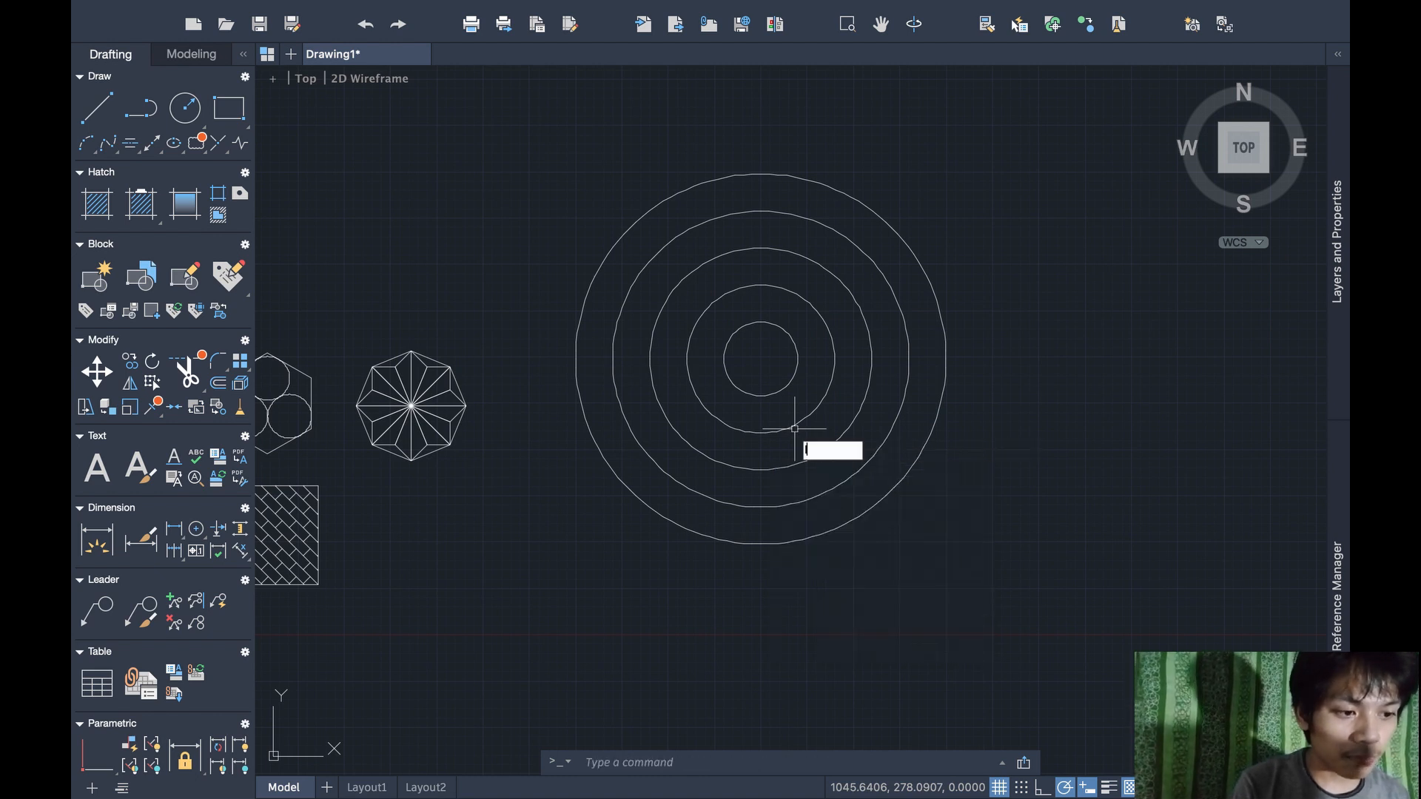
Draw a vertical line from the centre of the concentric circles to the top quadrant of the outermost circle
{"action": "type", "text": "line"}
{"action": "key", "text": "Return"}
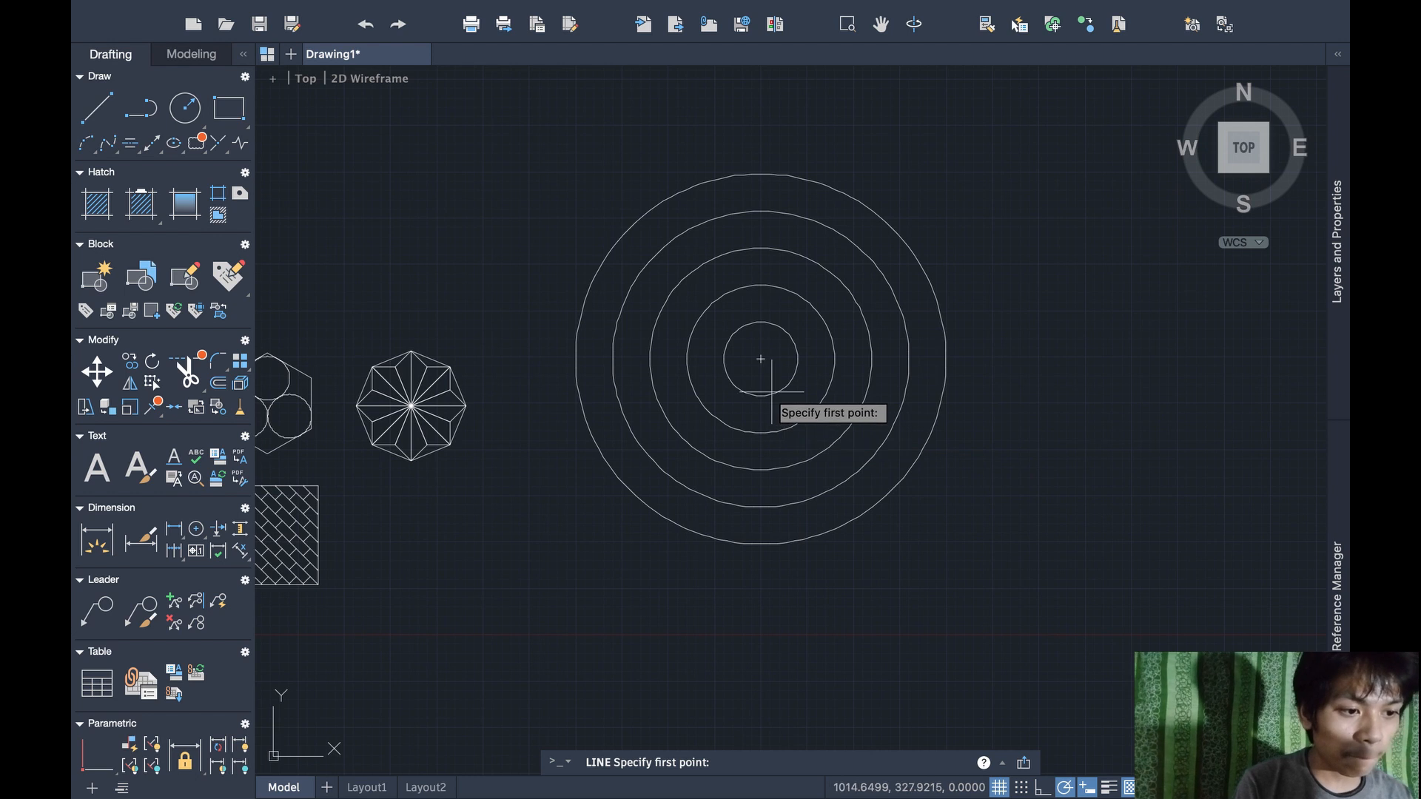
{"action": "left_click", "coordinate": [760, 359]}
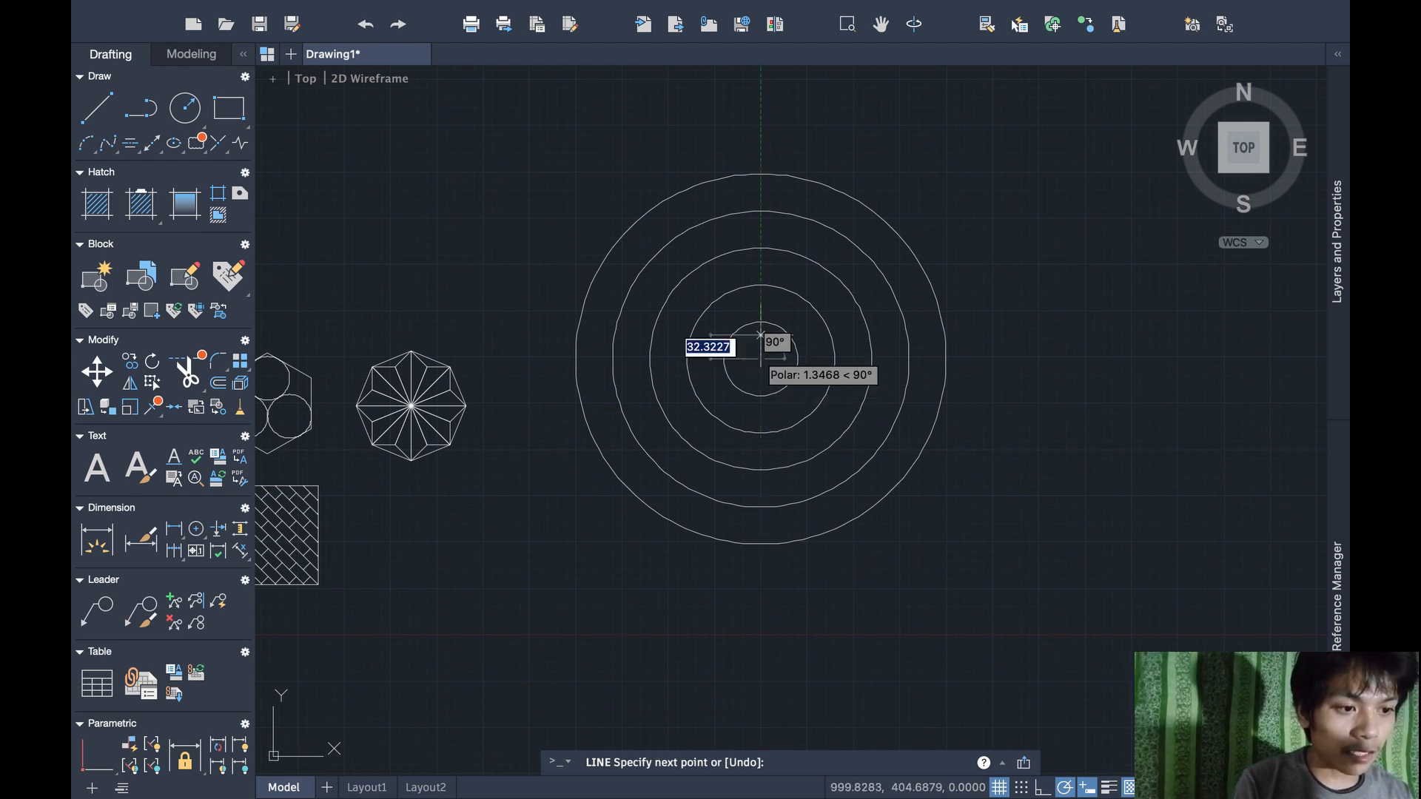
{"action": "left_click", "coordinate": [760, 173]}
{"action": "key", "text": "Return"}
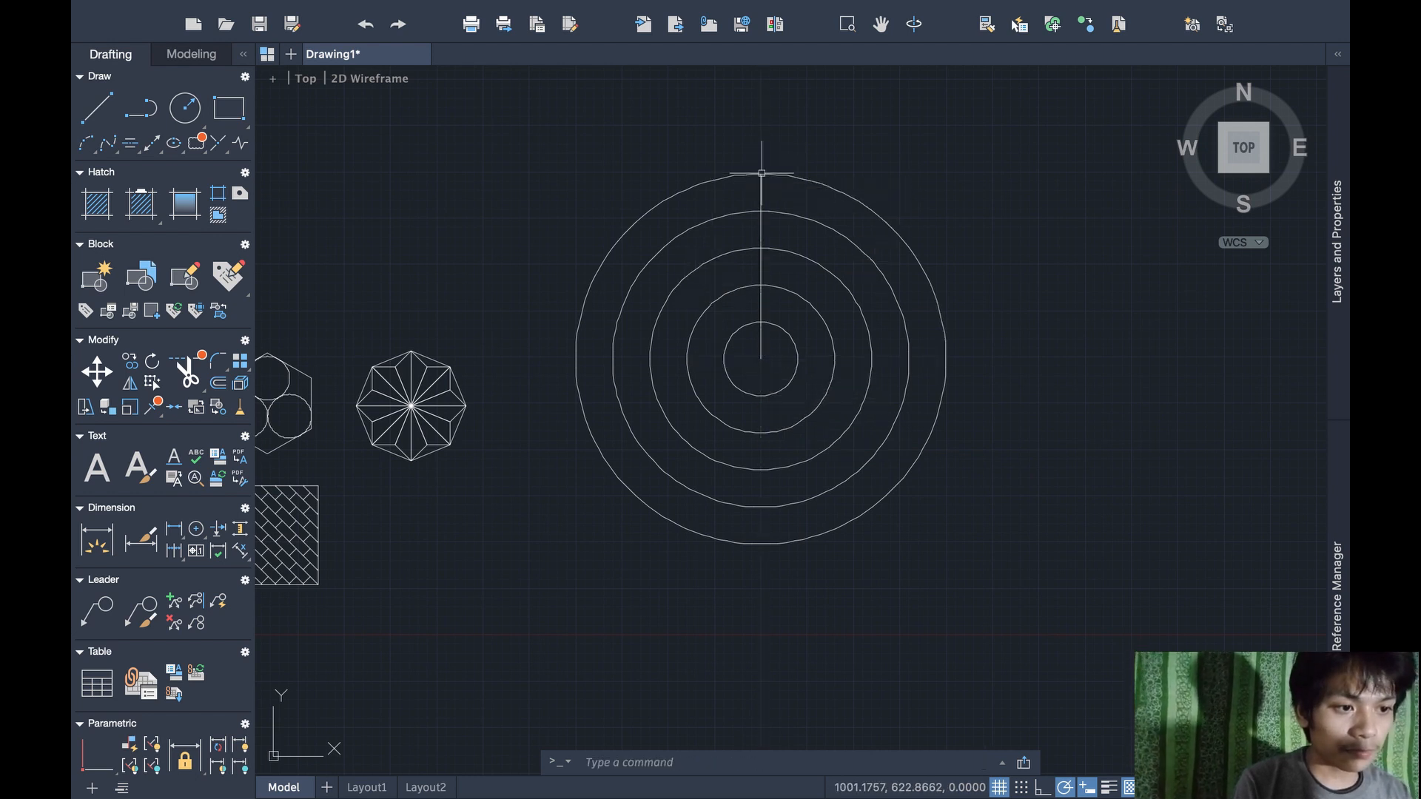
Draw a vertical line from the centre of the concentric circles to the bottom quadrant of the outermost circle
{"action": "type", "text": "lin"}
{"action": "key", "text": "Return"}
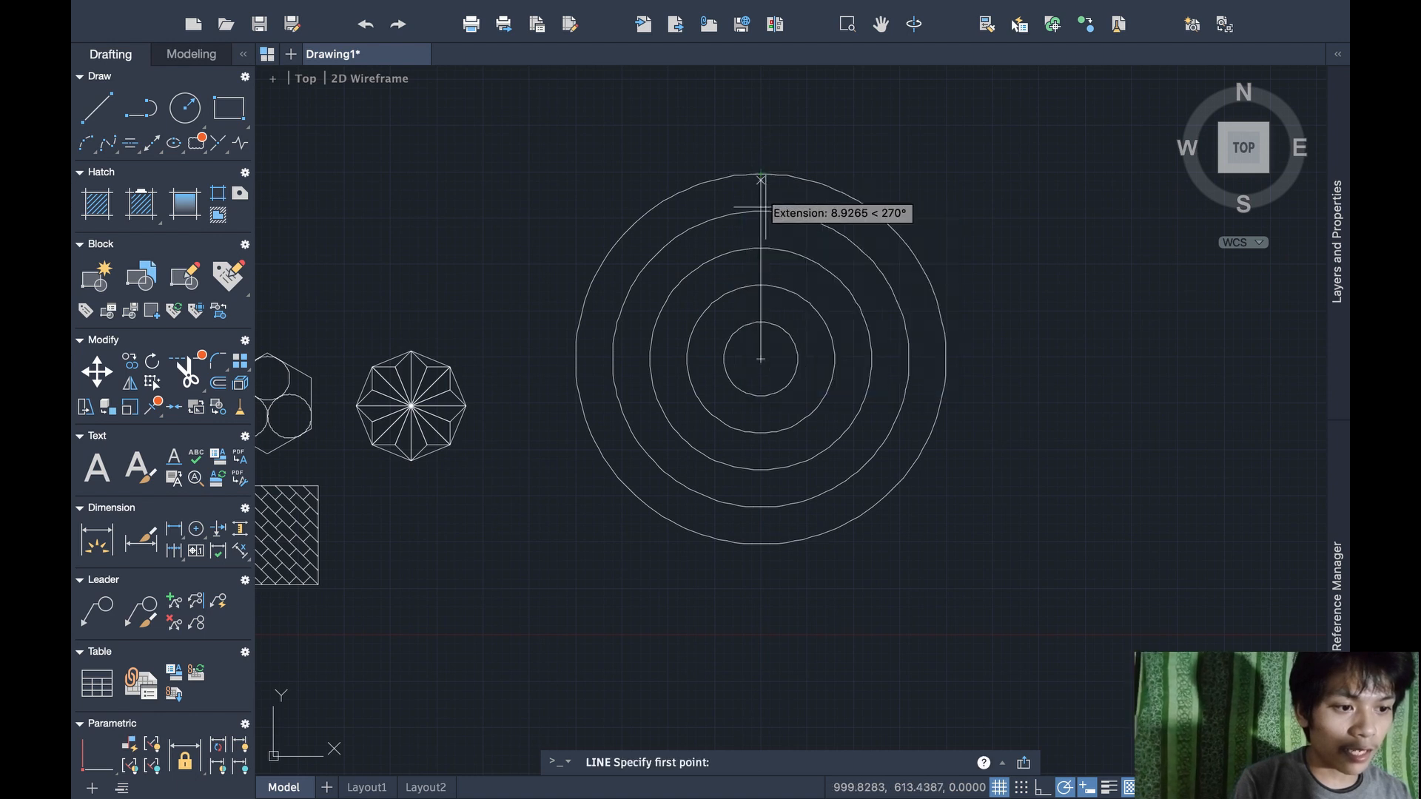
{"action": "left_click", "coordinate": [760, 358]}
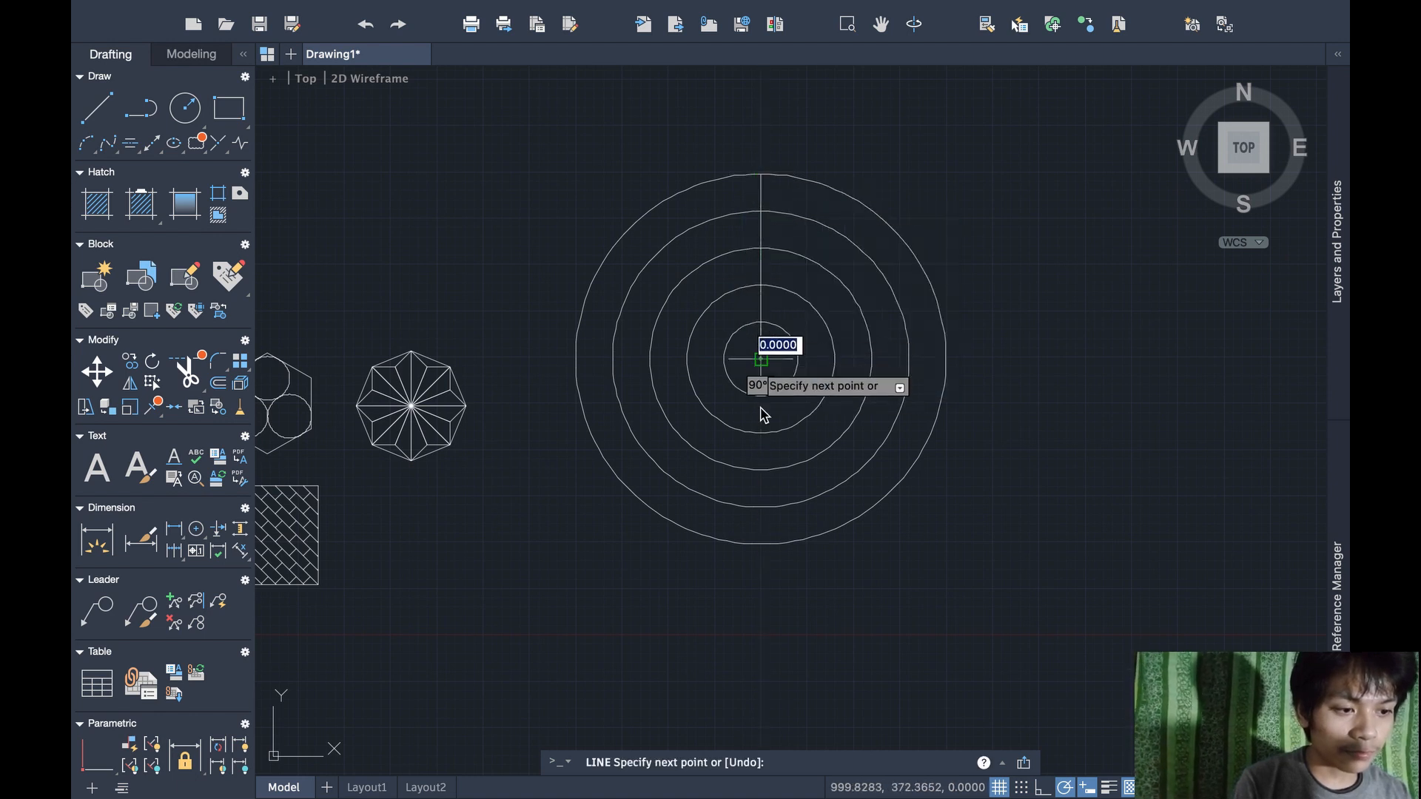
{"action": "left_click", "coordinate": [760, 544]}
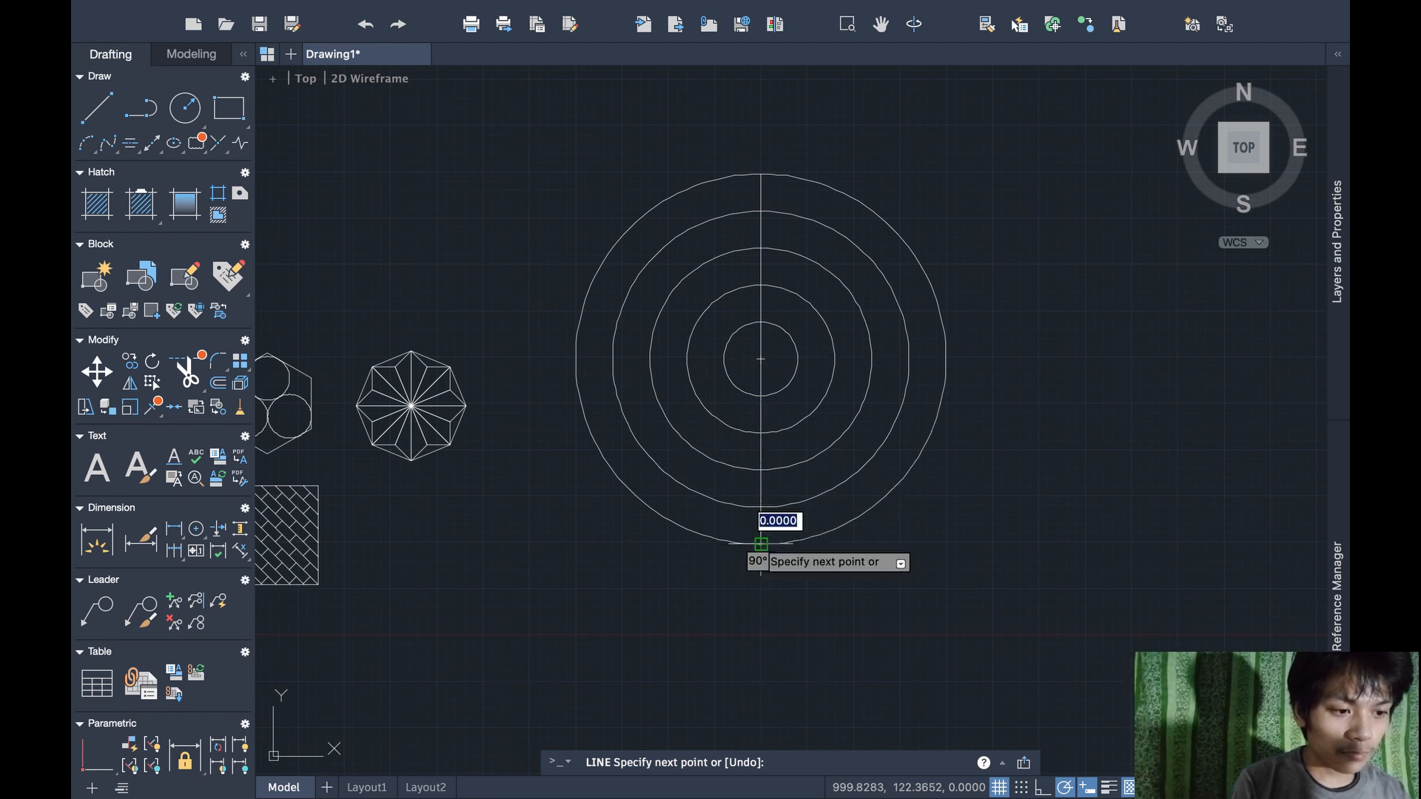
{"action": "key", "text": "Return"}
Trim away the left halves of the five concentric circles and the vertical dividing line, leaving only the right-hand semicircles
{"action": "type", "text": "trim"}
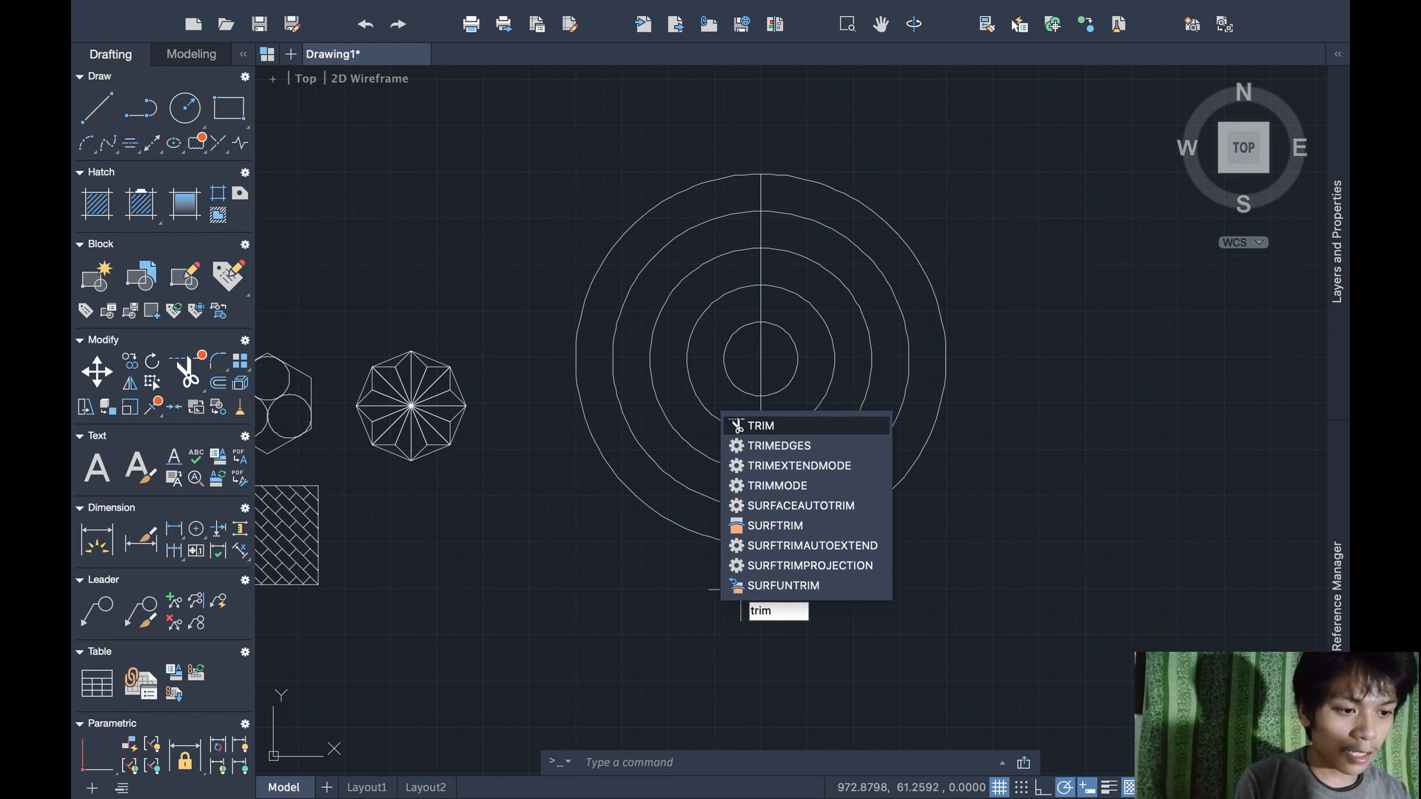
{"action": "key", "text": "Return"}
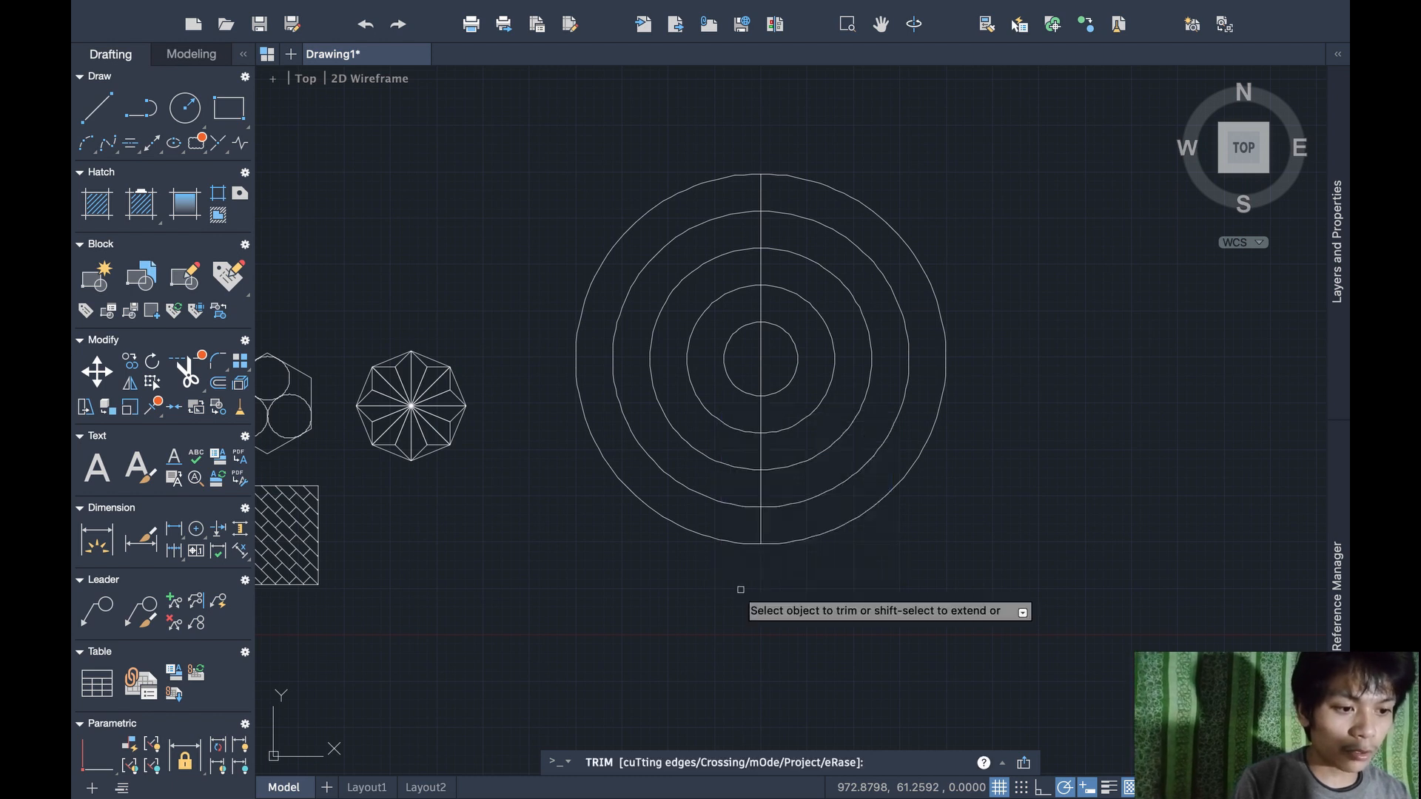
{"action": "left_click", "coordinate": [738, 548]}
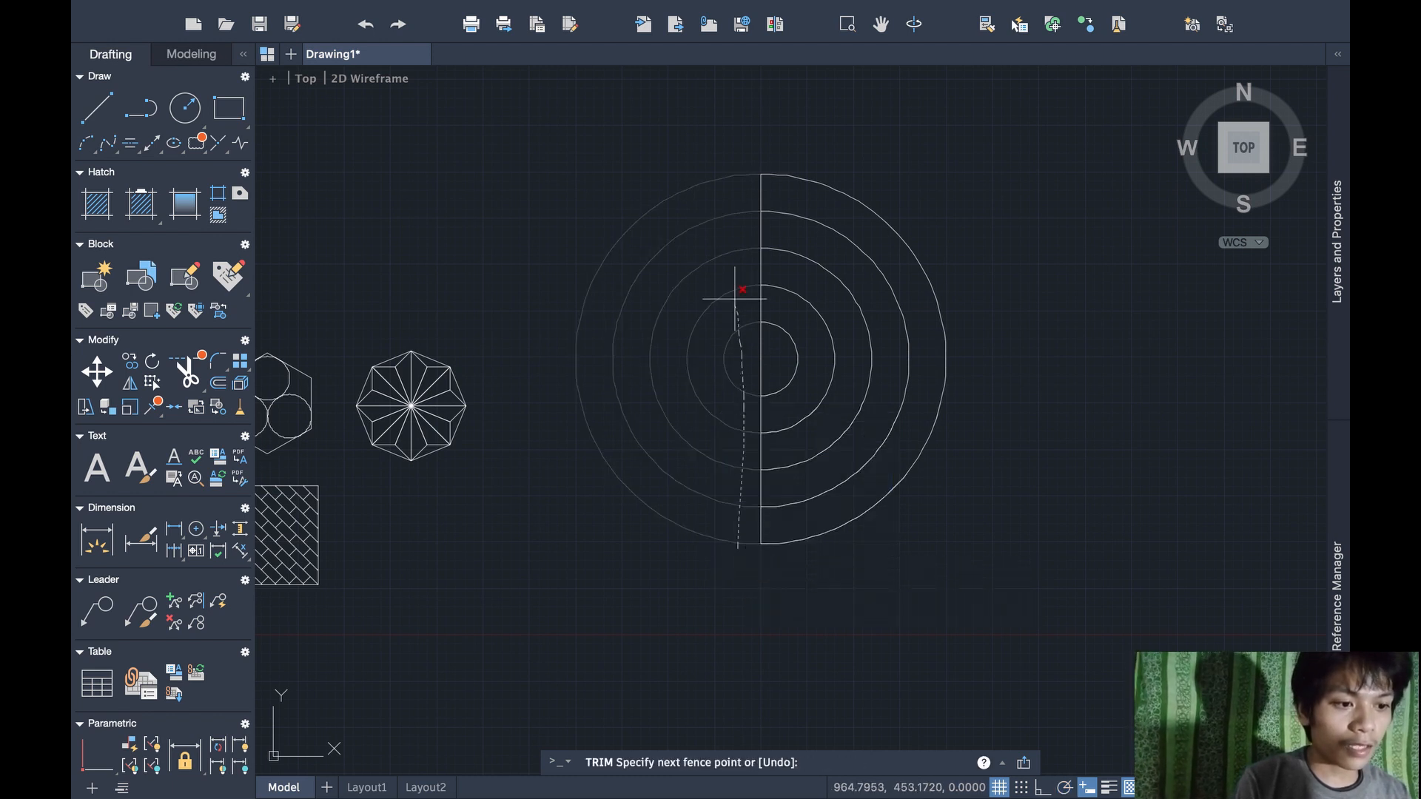
{"action": "left_click", "coordinate": [732, 275]}
{"action": "key", "text": "Return"}
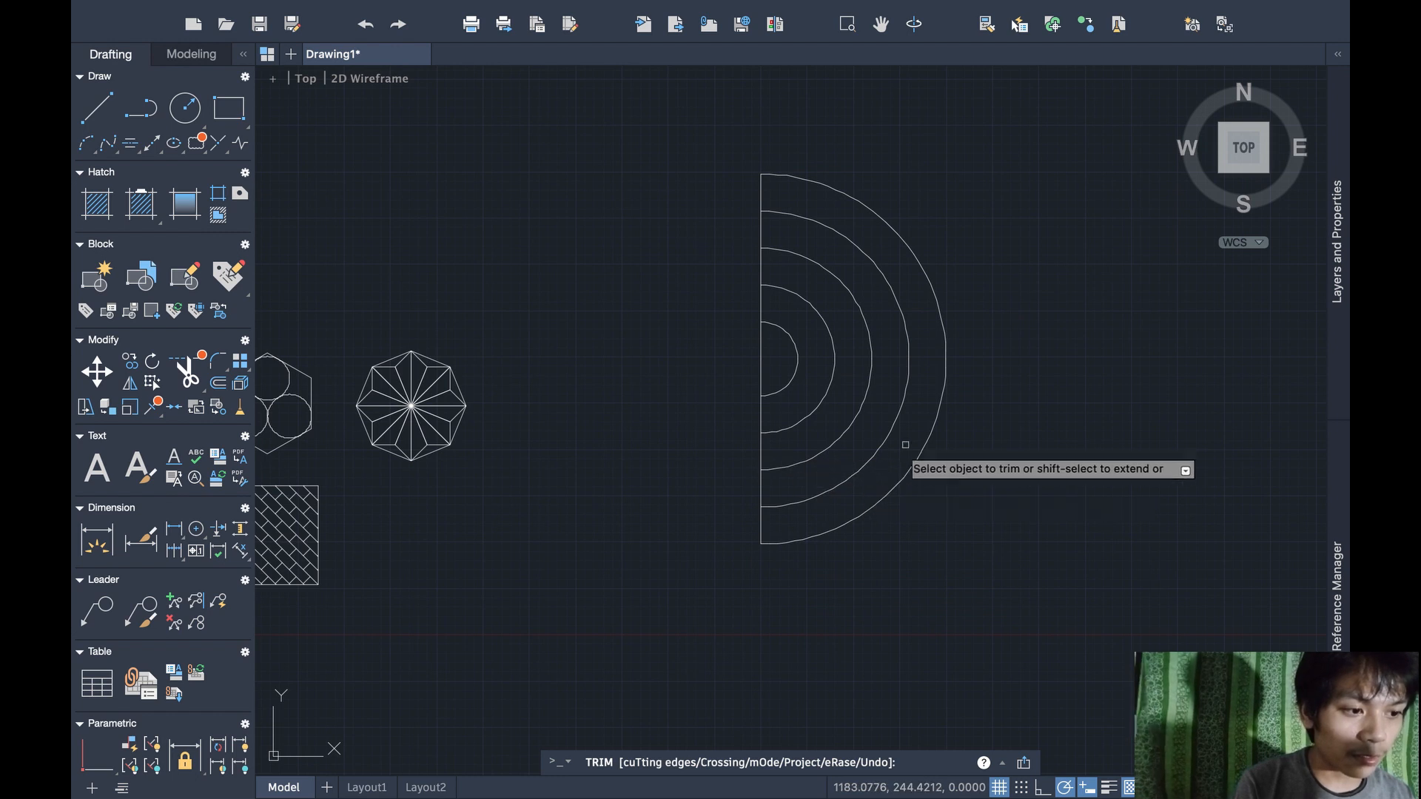
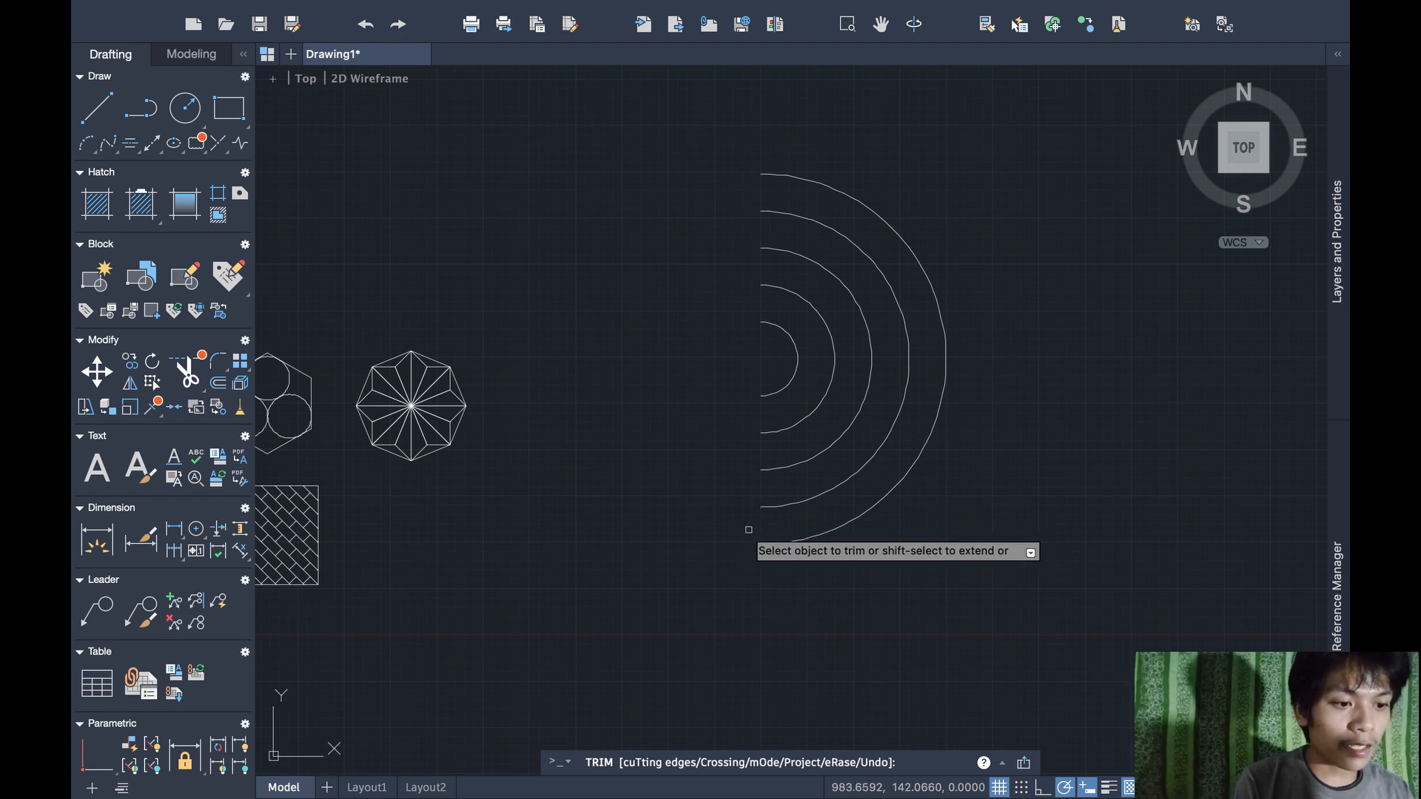
{"action": "scroll", "coordinate": [718, 528], "scroll_direction": "down", "scroll_amount": 3}
{"action": "scroll", "coordinate": [718, 527], "scroll_direction": "left", "scroll_amount": 2}
{"action": "scroll", "coordinate": [717, 528], "scroll_direction": "up", "scroll_amount": 2}
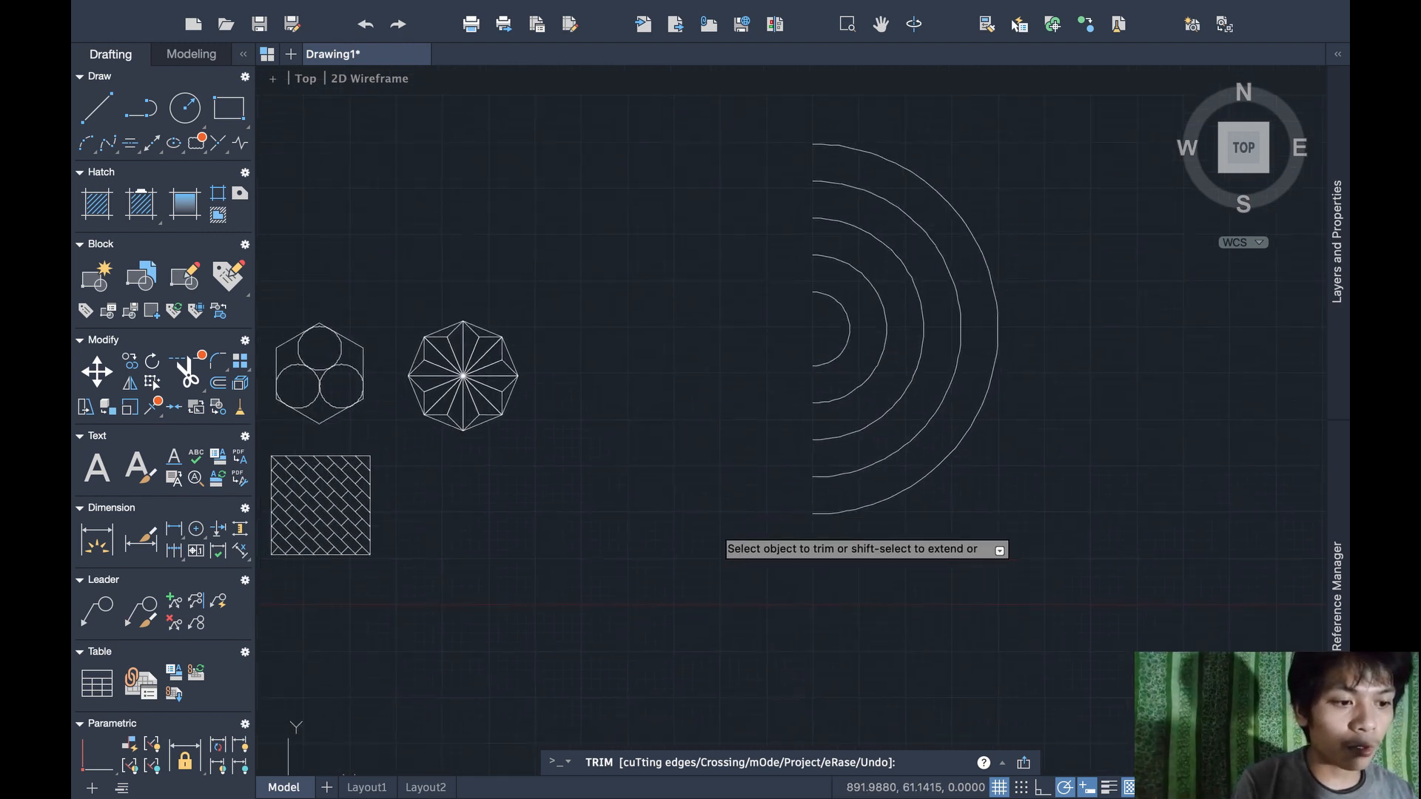
{"action": "scroll", "coordinate": [721, 525], "scroll_direction": "up", "scroll_amount": 1}
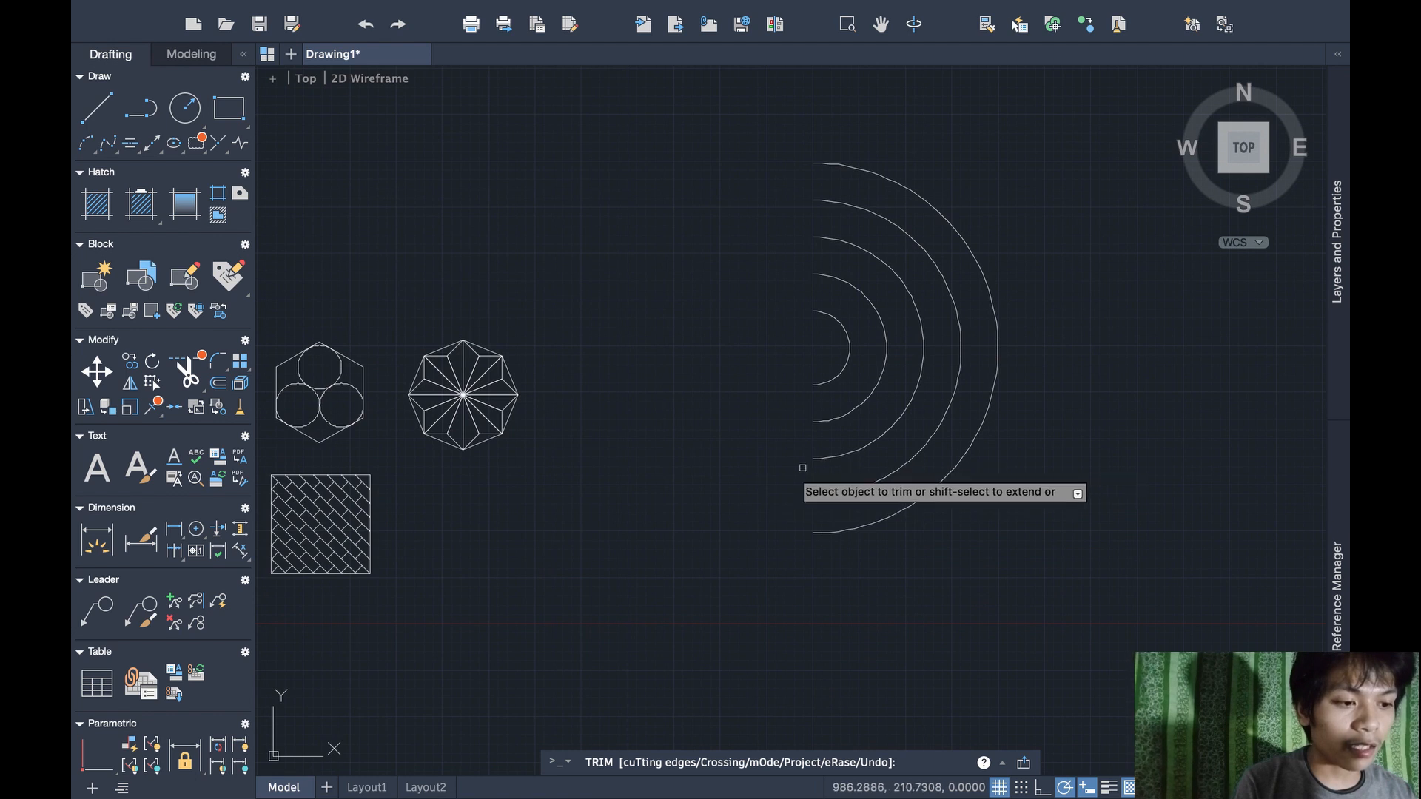
{"action": "scroll", "coordinate": [775, 463], "scroll_direction": "left", "scroll_amount": 2}
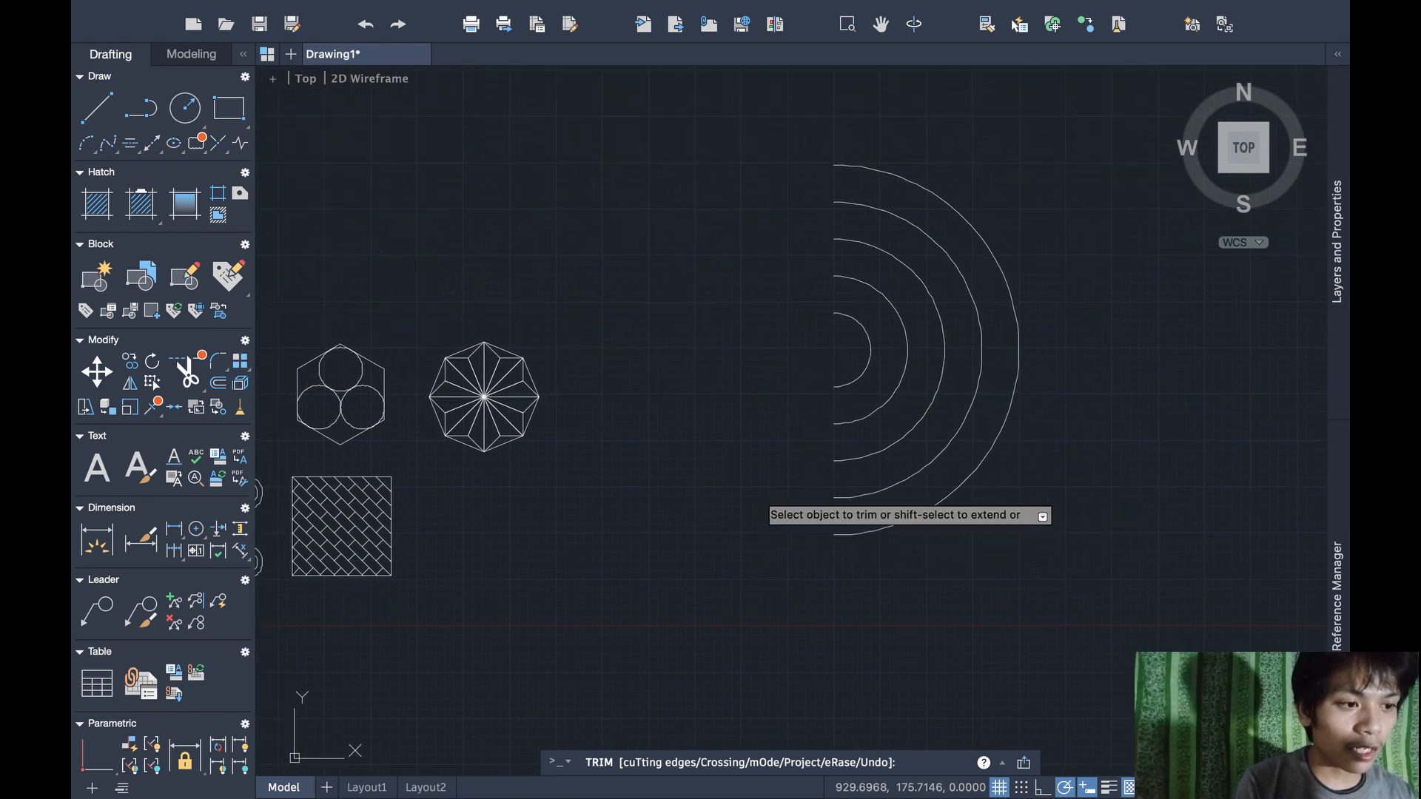
{"action": "key", "text": "Escape"}
Draw a 250-long horizontal line leftward from the lower end of the outermost semicircle
{"action": "type", "text": "linw"}
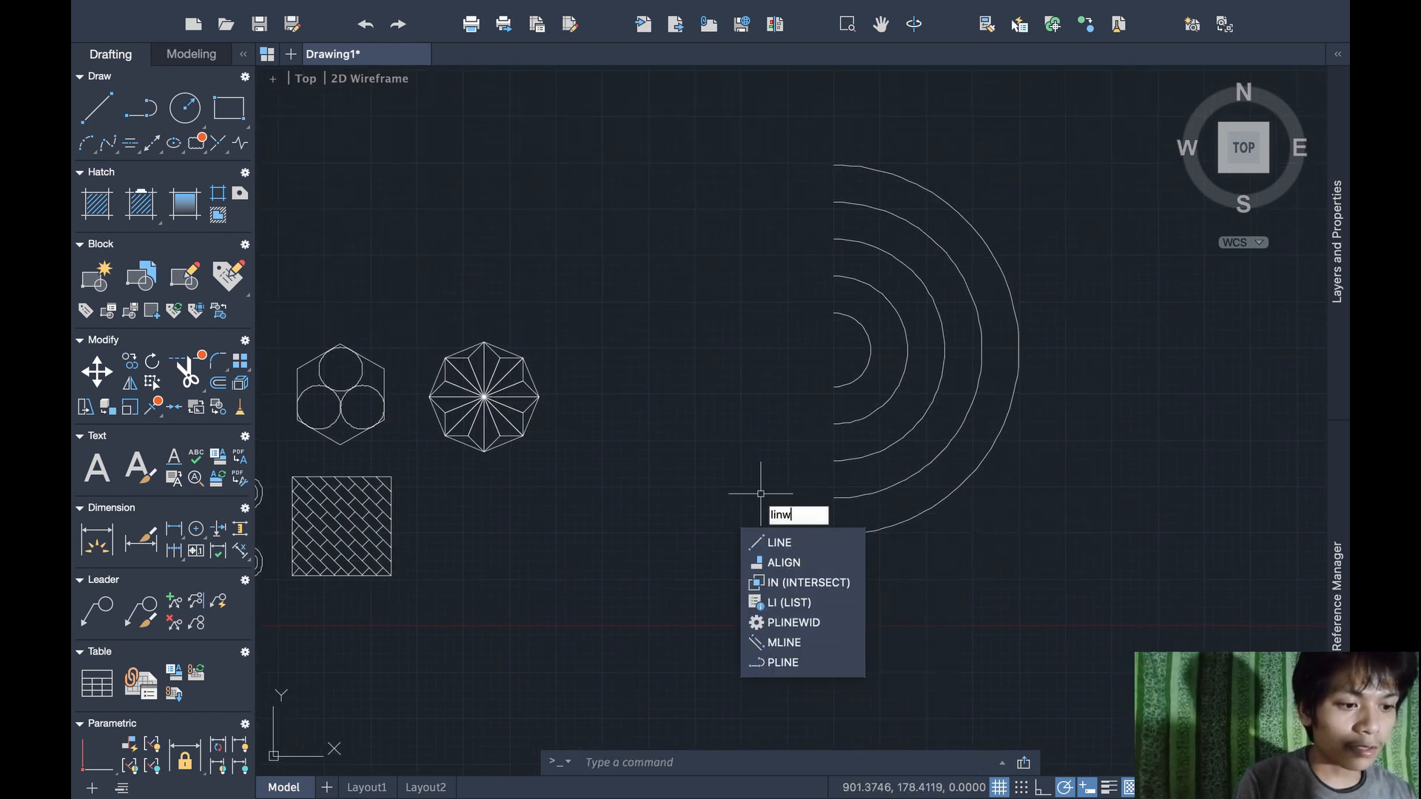
{"action": "key", "text": "BackSpace"}
{"action": "key", "text": "Return"}
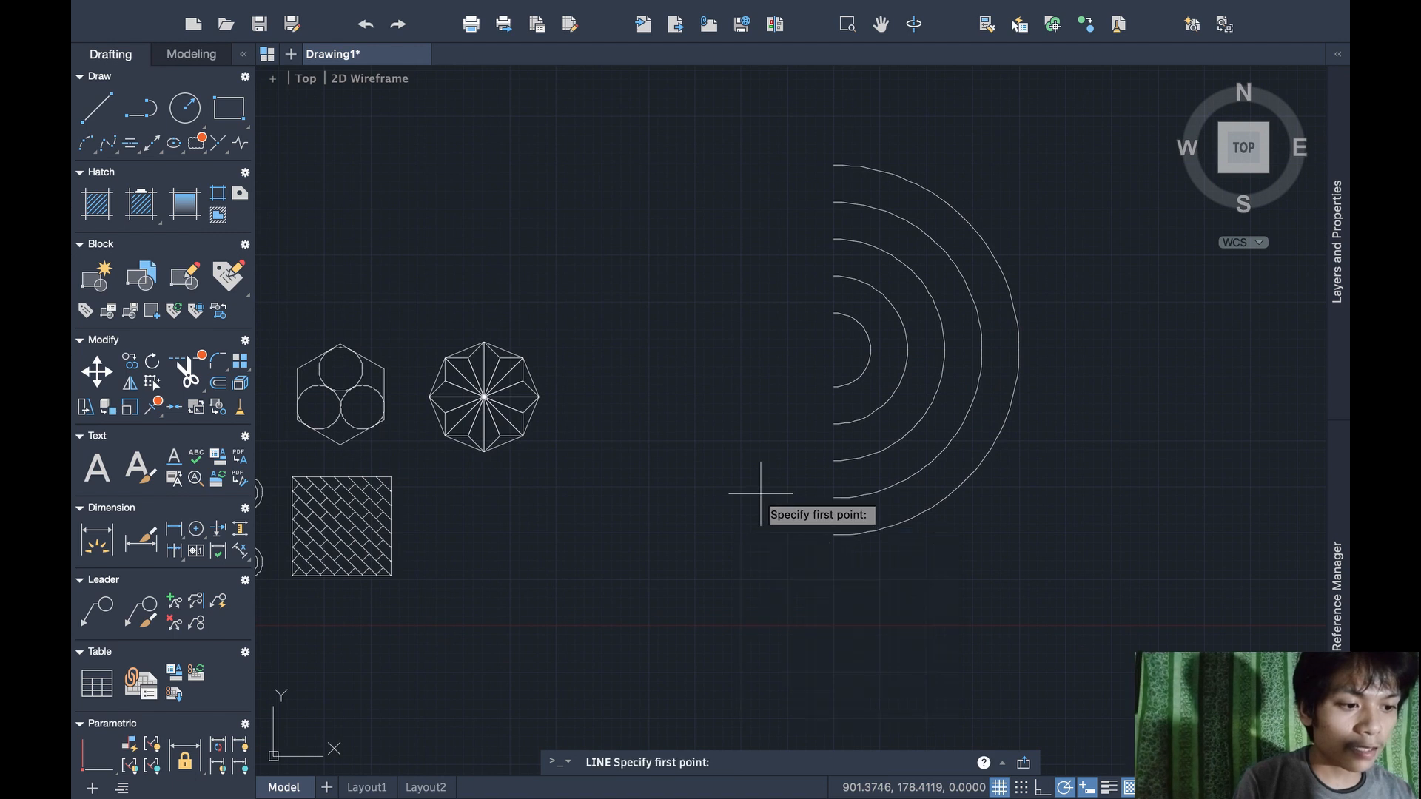
{"action": "left_click", "coordinate": [833, 534]}
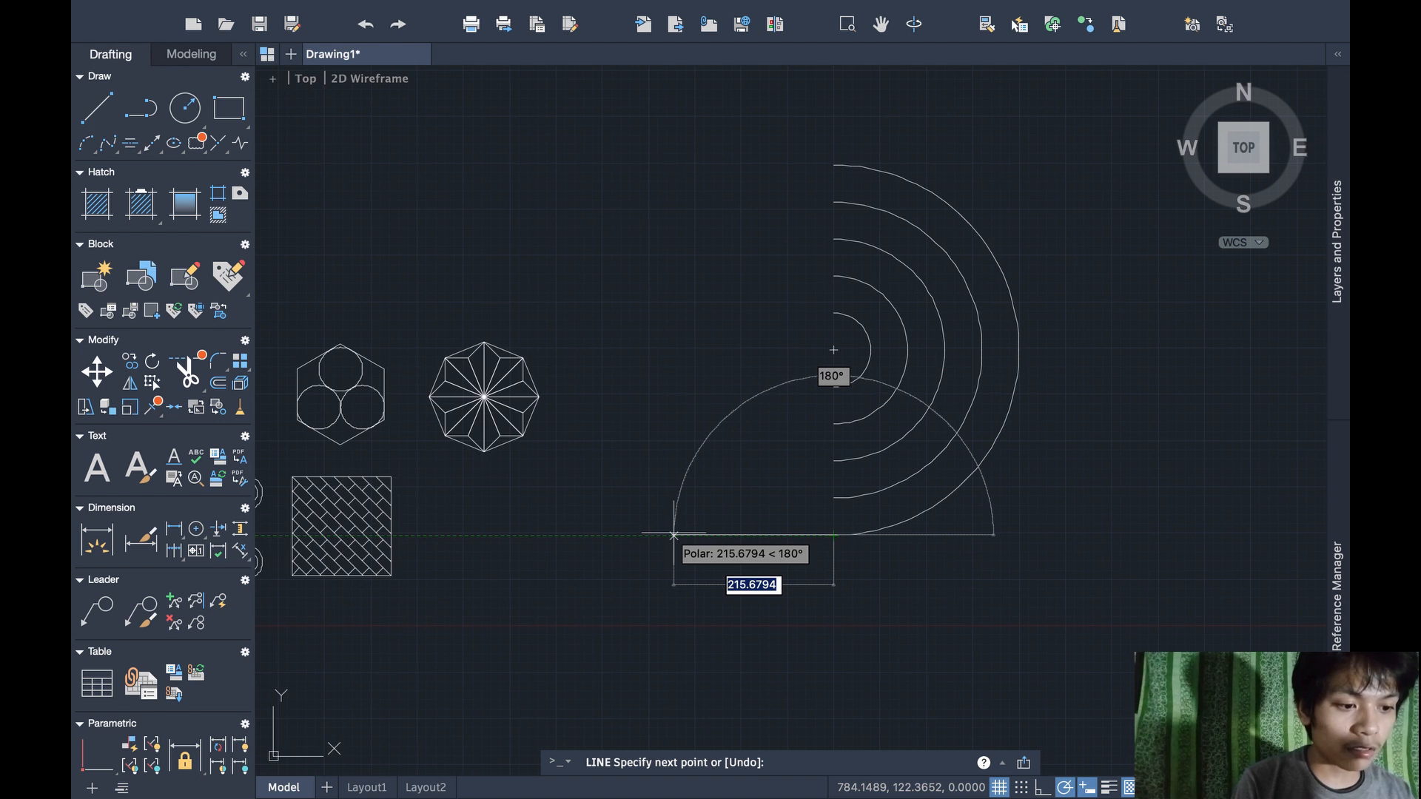
{"action": "type", "text": "2"}
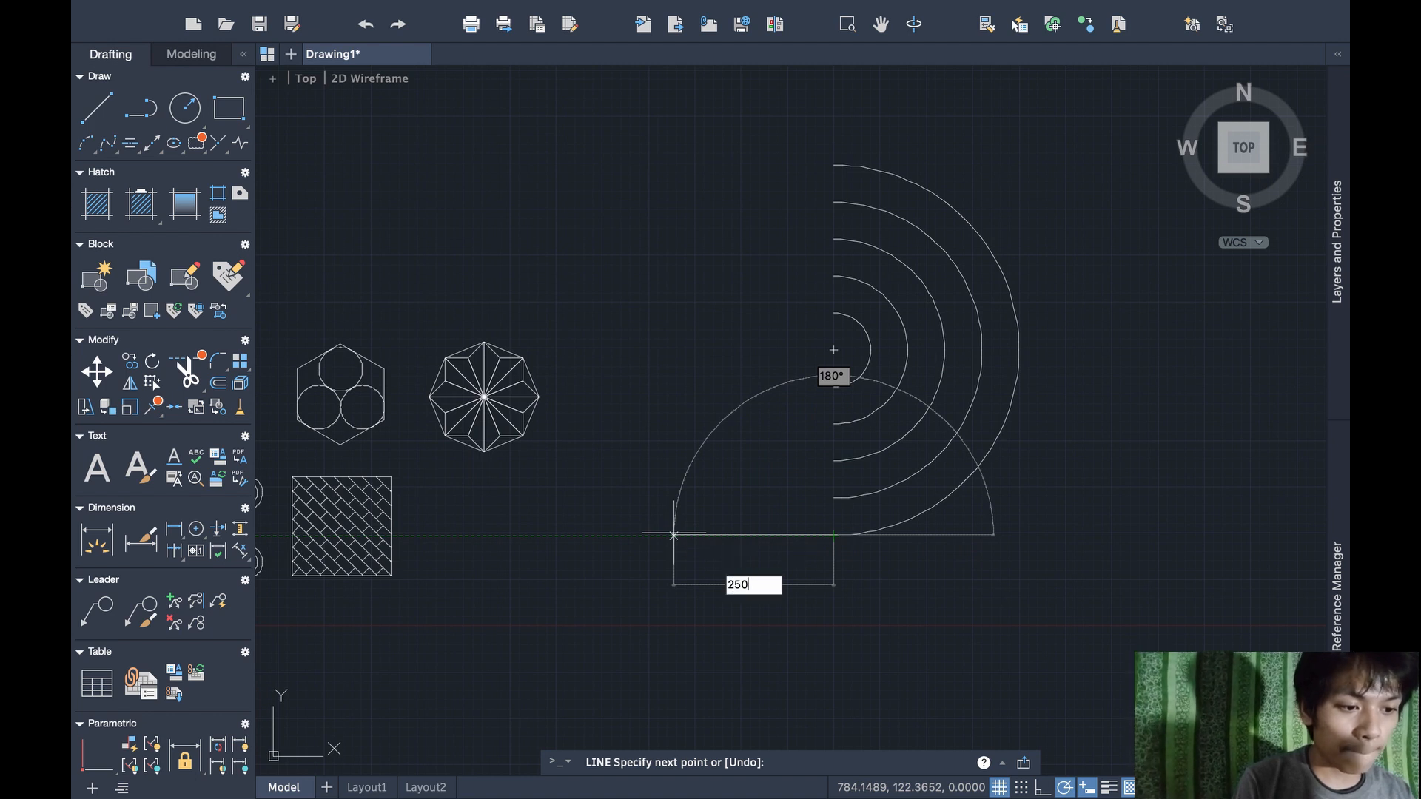
{"action": "type", "text": "50"}
{"action": "key", "text": "Return"}
{"action": "key", "text": "Return"}
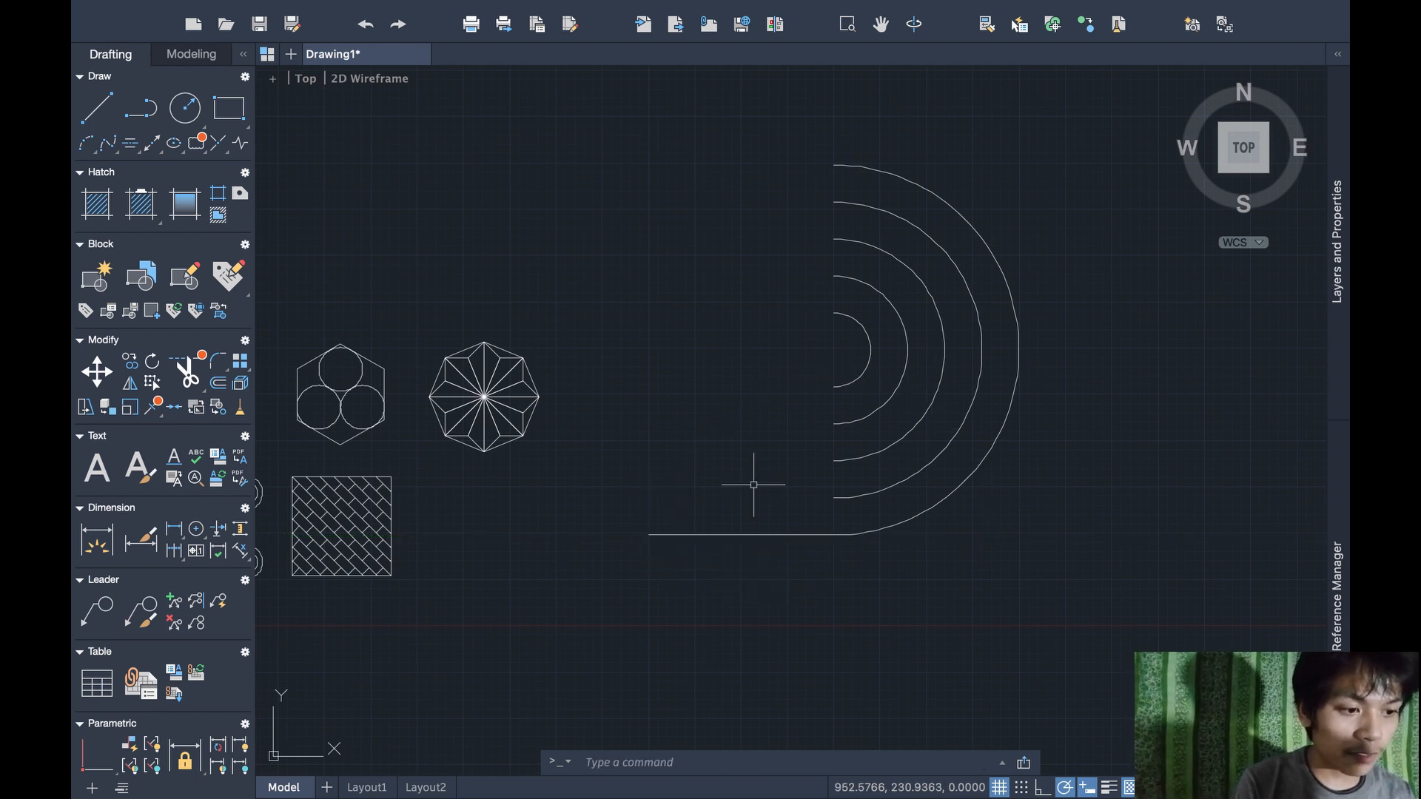
Draw a 250-long horizontal line leftward from the lower end of the second-largest semicircle
{"action": "type", "text": "line"}
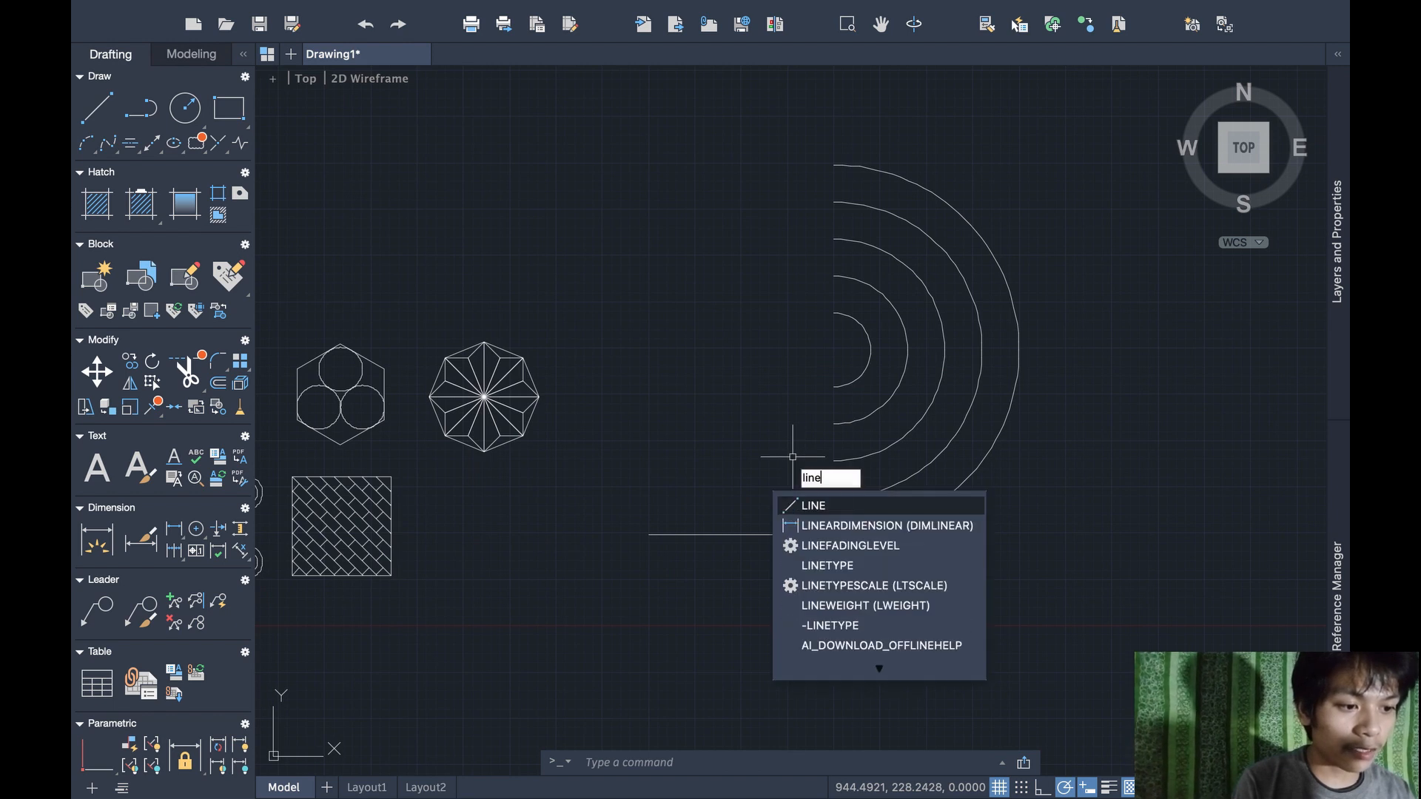
{"action": "key", "text": "Return"}
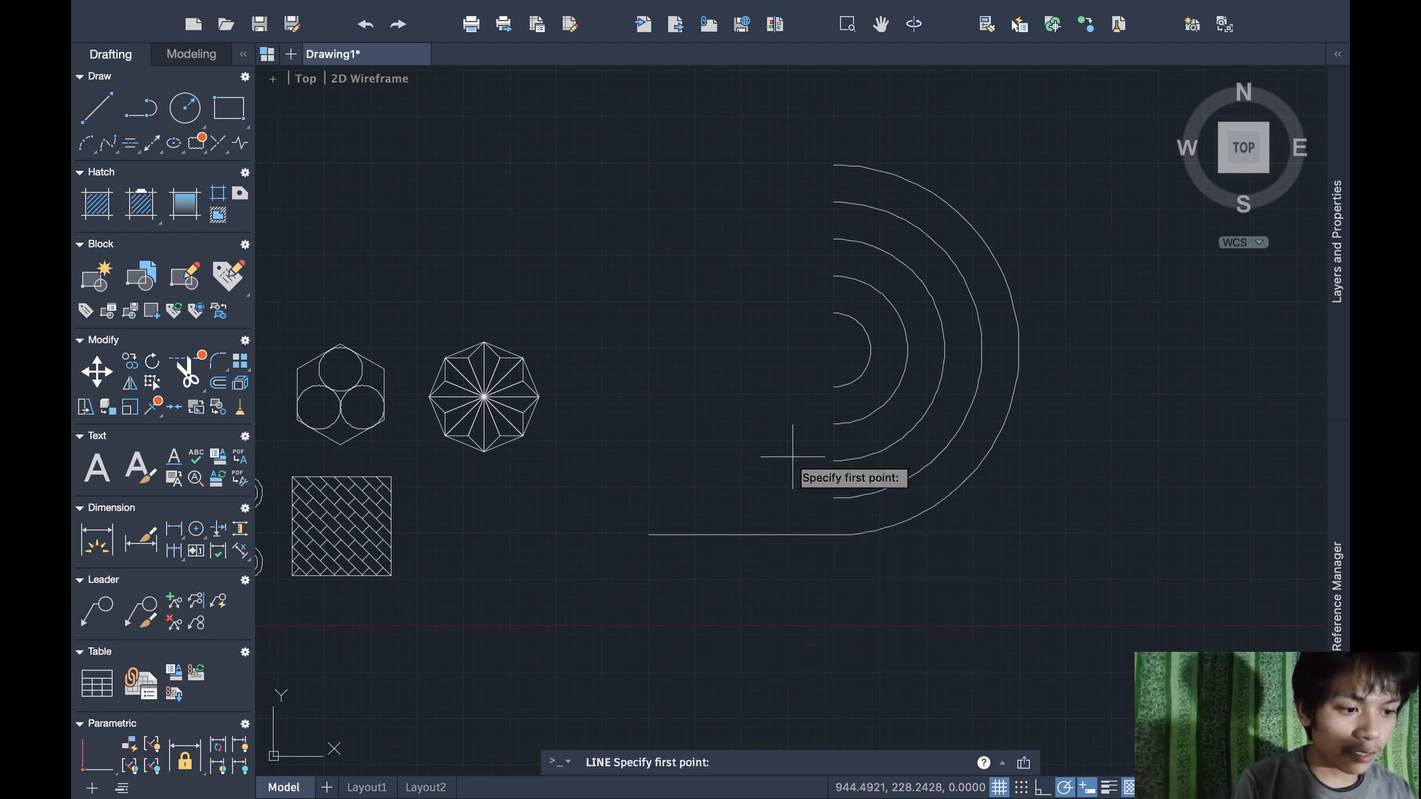
{"action": "left_click", "coordinate": [833, 498]}
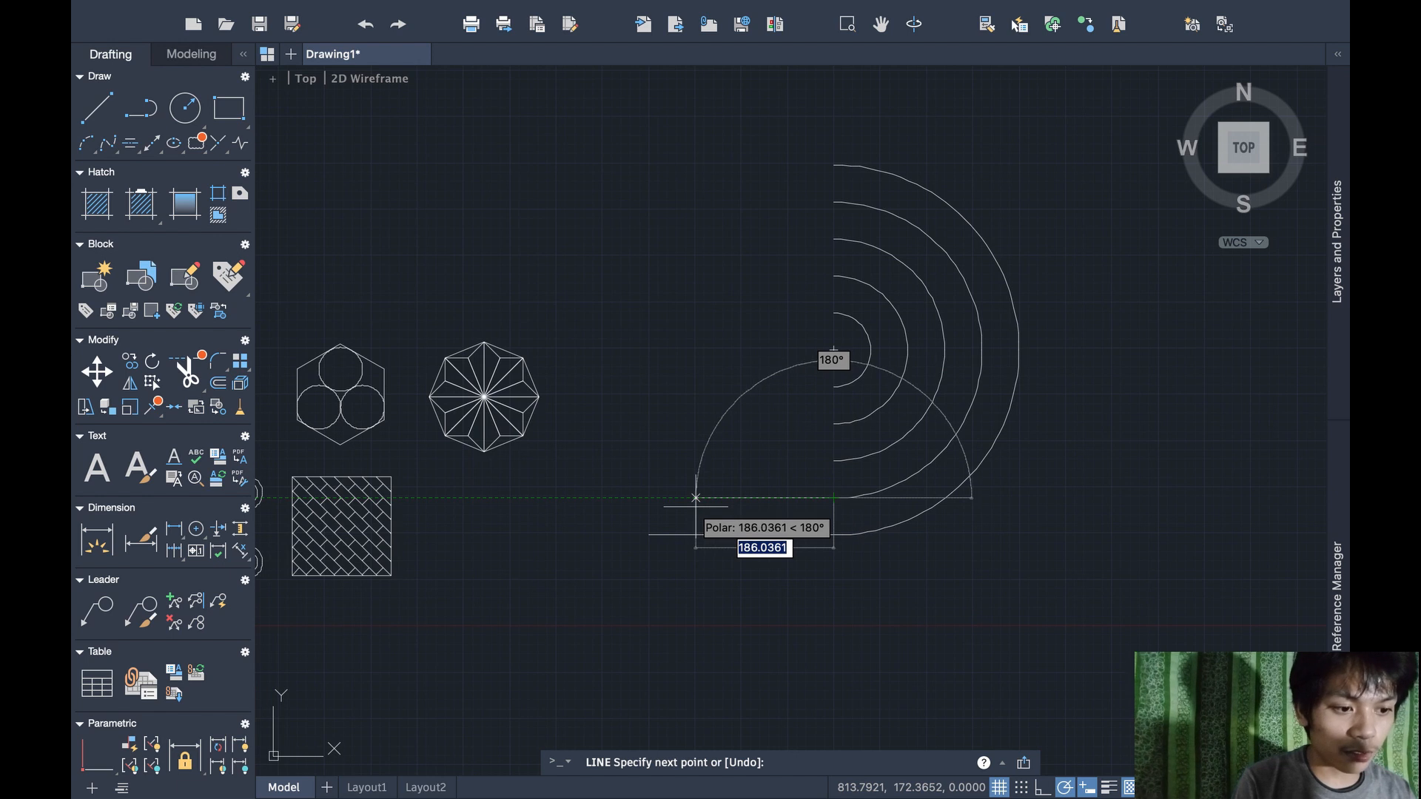
{"action": "type", "text": "250"}
{"action": "key", "text": "Return"}
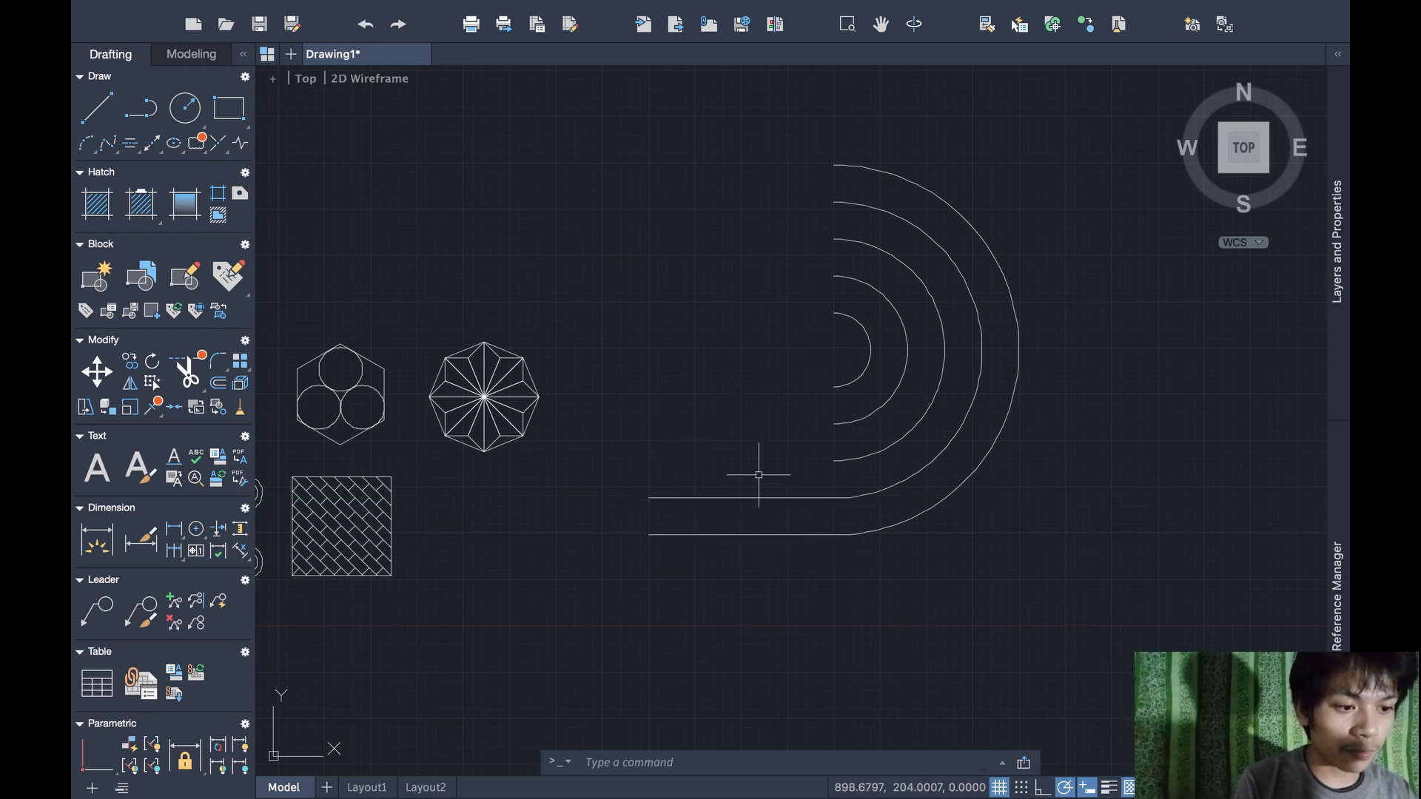
Draw a 250-long horizontal line leftward from the lower end of the middle semicircle
{"action": "type", "text": "line"}
{"action": "key", "text": "Return"}
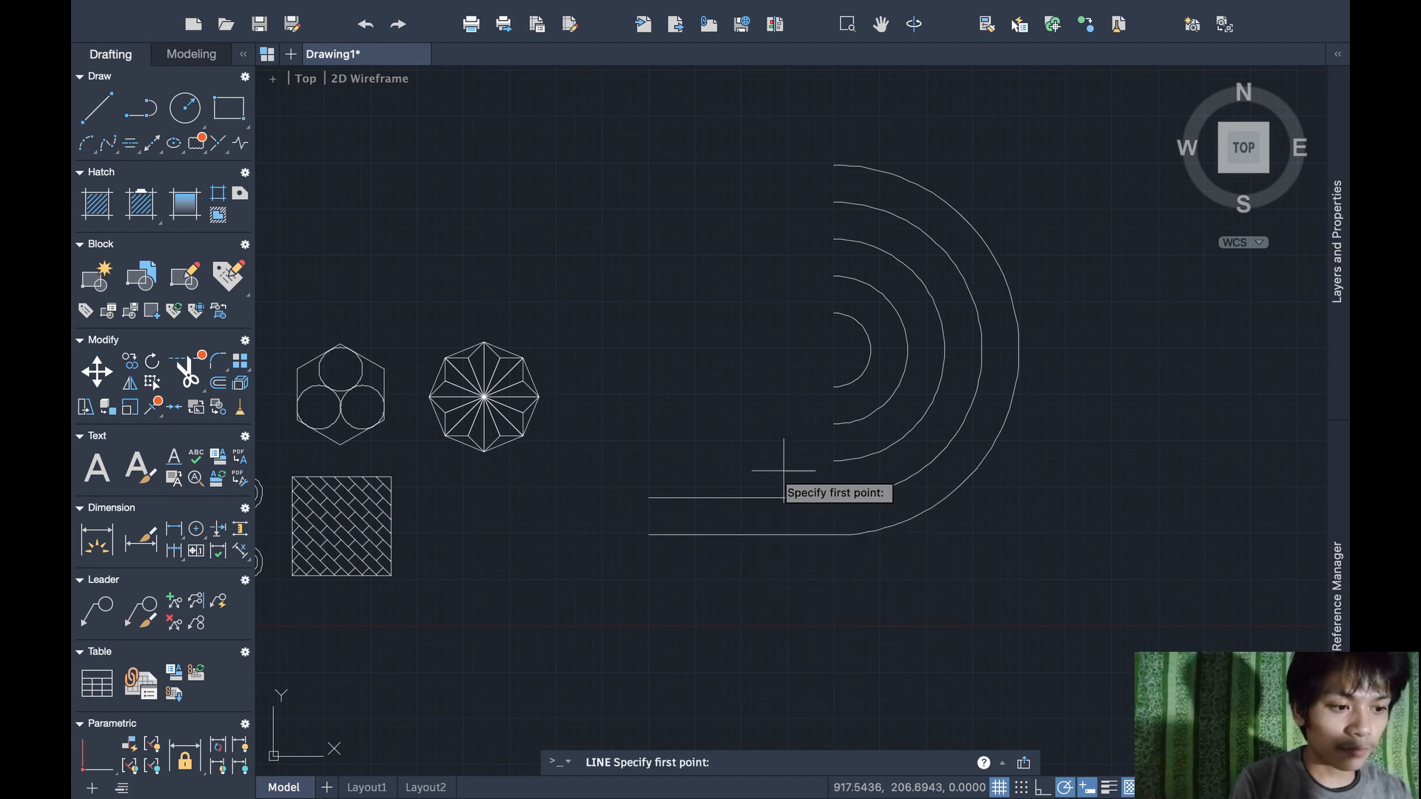
{"action": "left_click", "coordinate": [833, 460]}
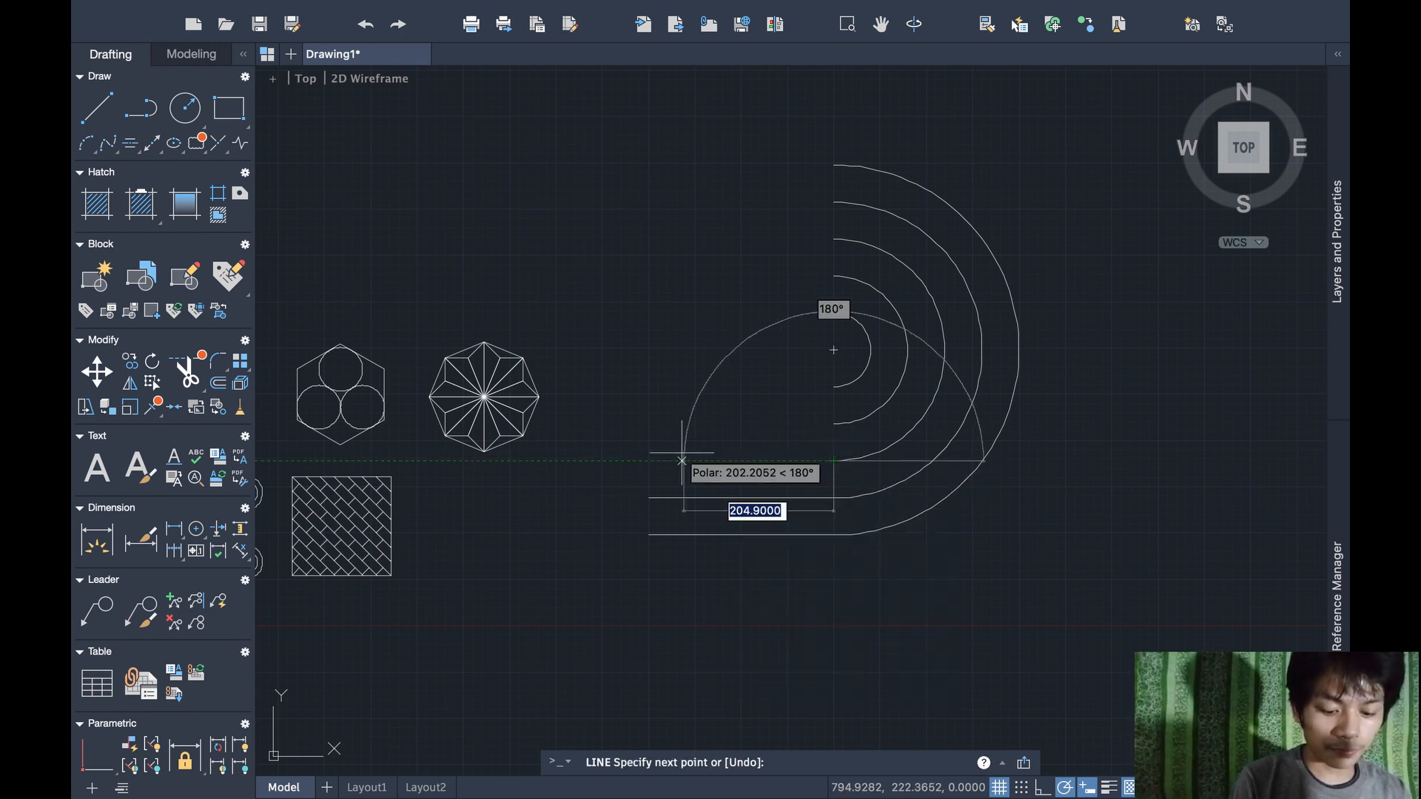
{"action": "type", "text": "250"}
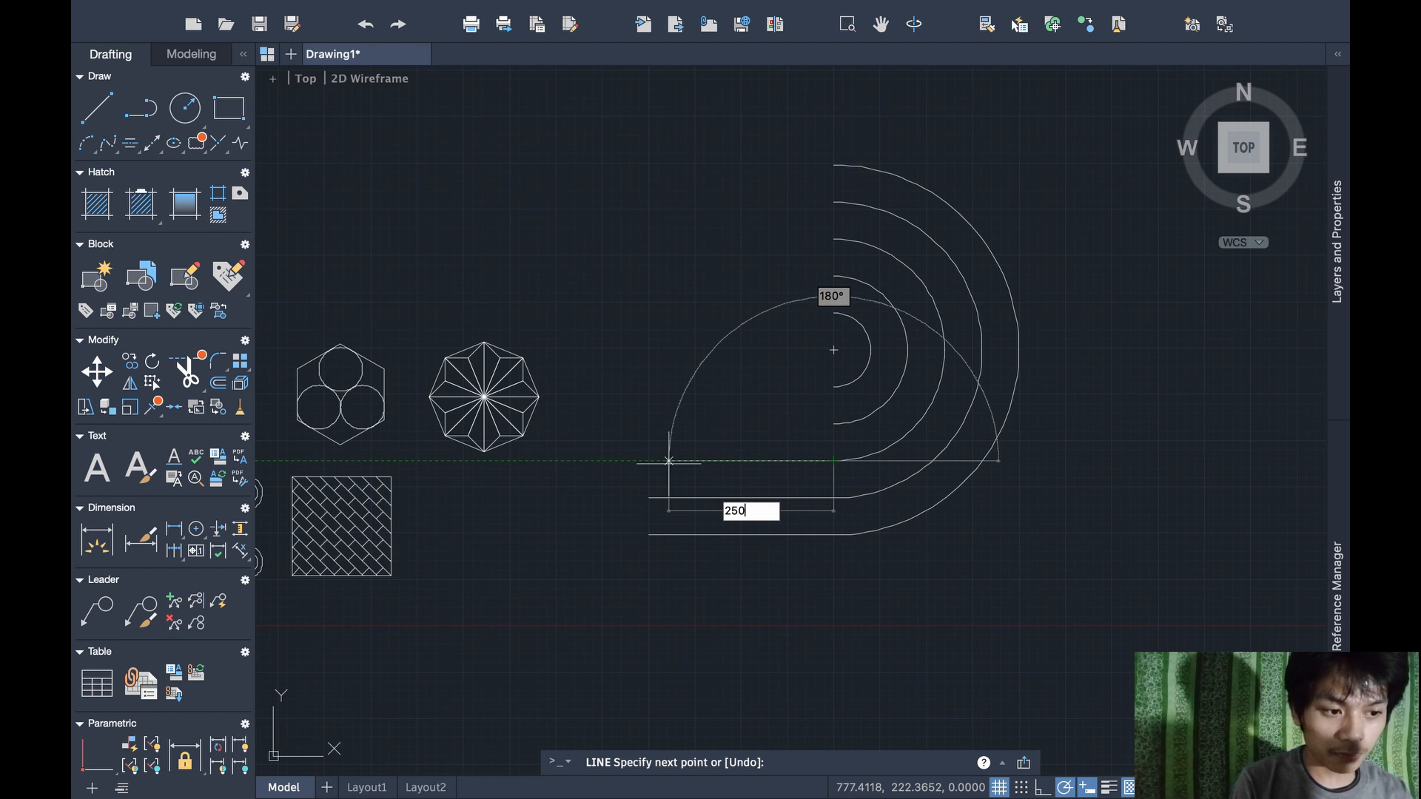
{"action": "key", "text": "Return"}
{"action": "key", "text": "Return"}
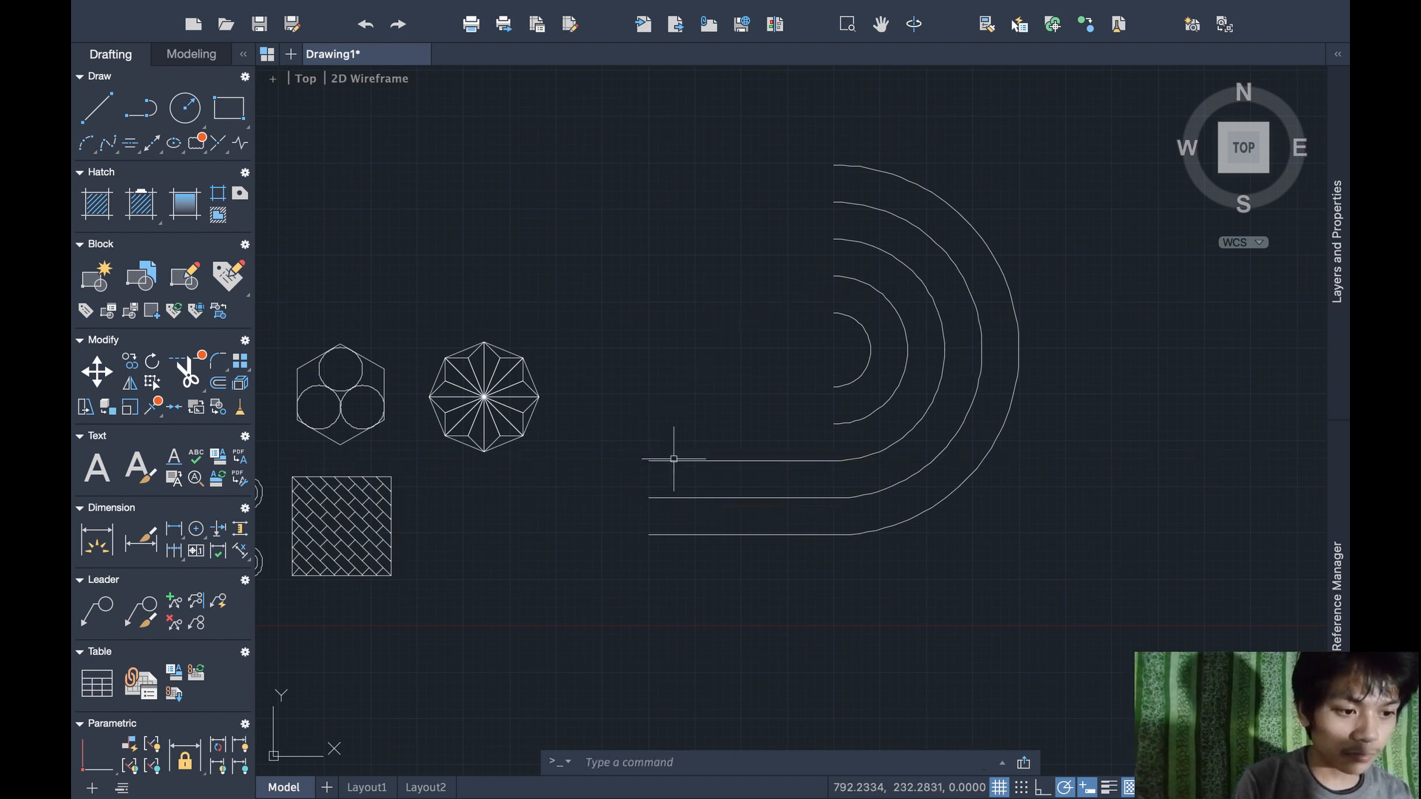
Draw a 250-long horizontal line leftward from the lower end of the second-smallest semicircle
{"action": "type", "text": "lin"}
{"action": "key", "text": "Return"}
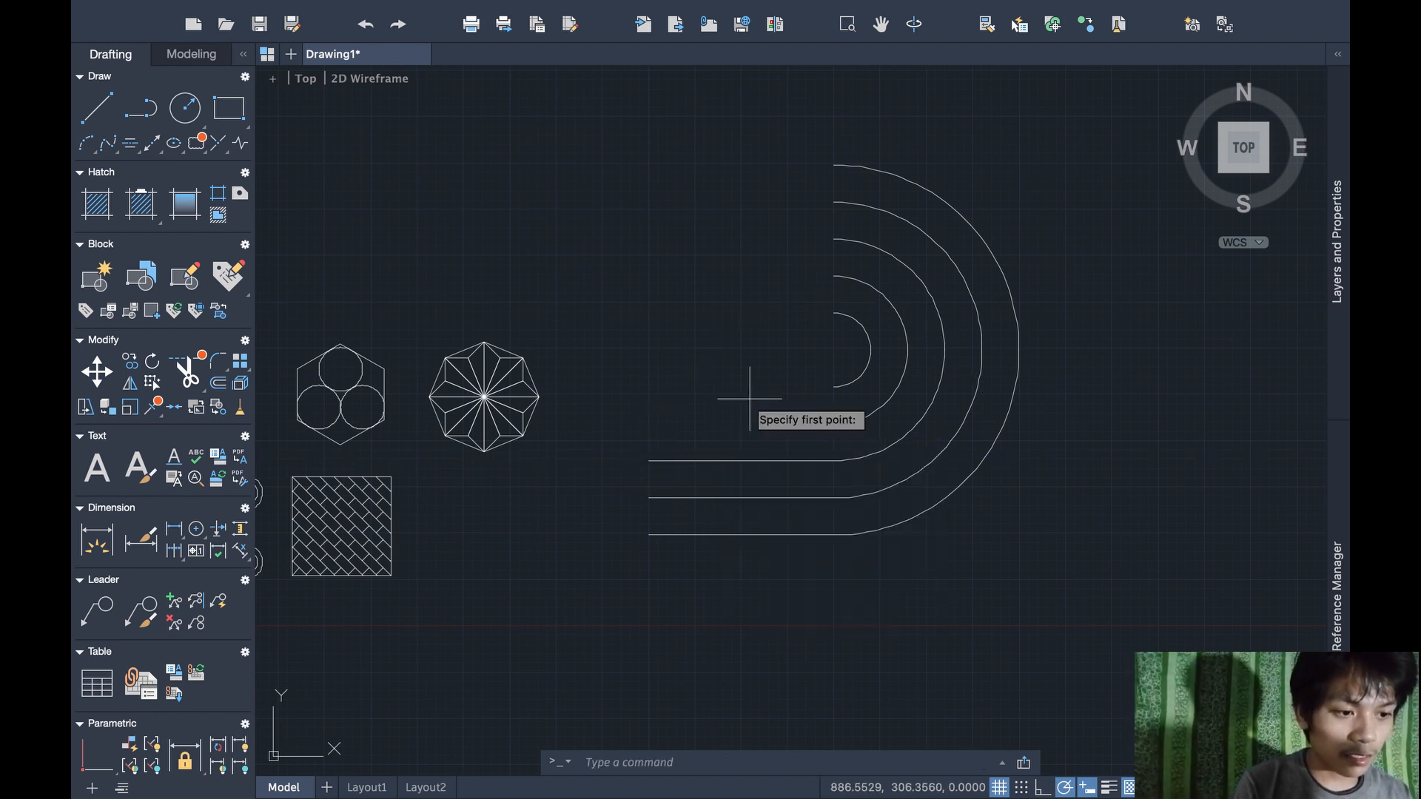
{"action": "left_click", "coordinate": [835, 423]}
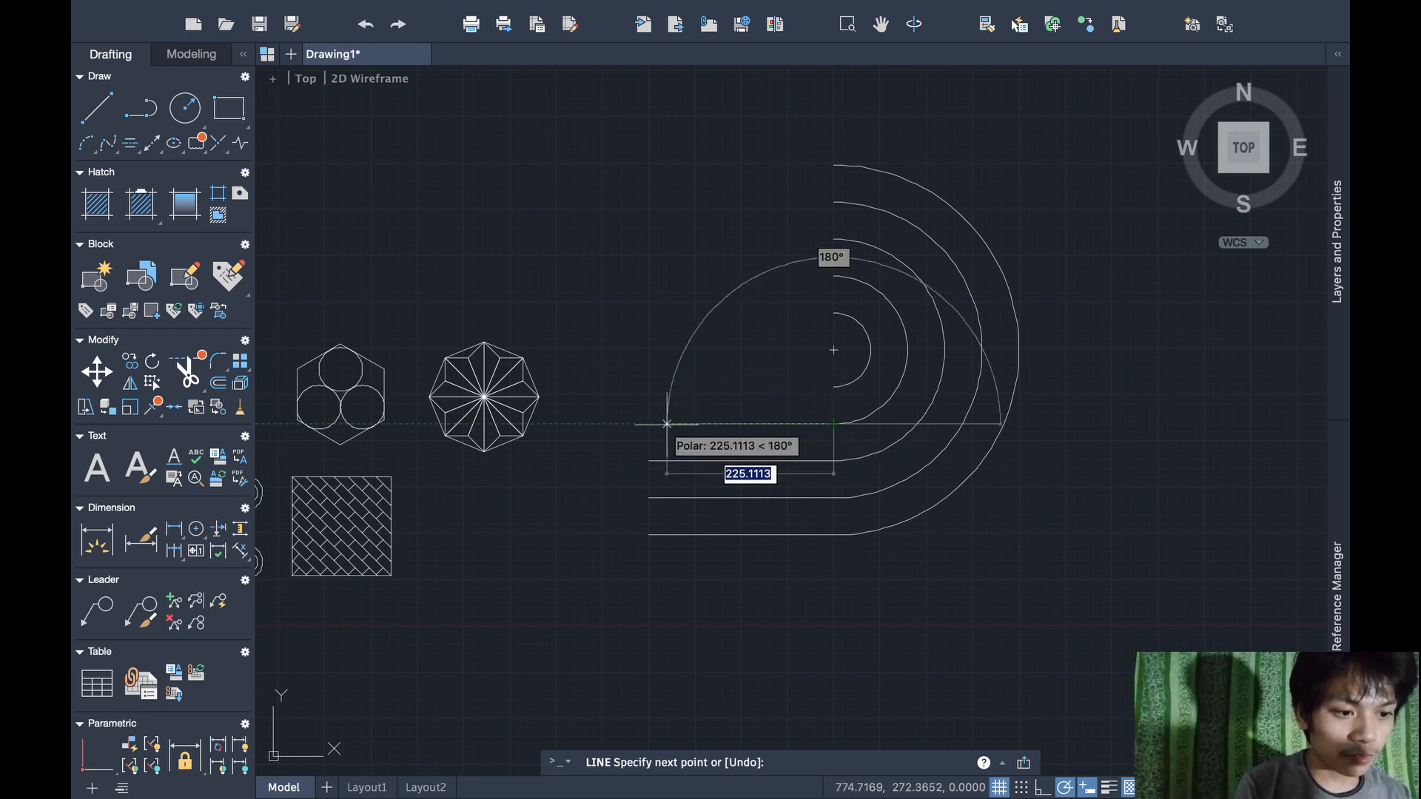
{"action": "type", "text": "250"}
{"action": "key", "text": "Return"}
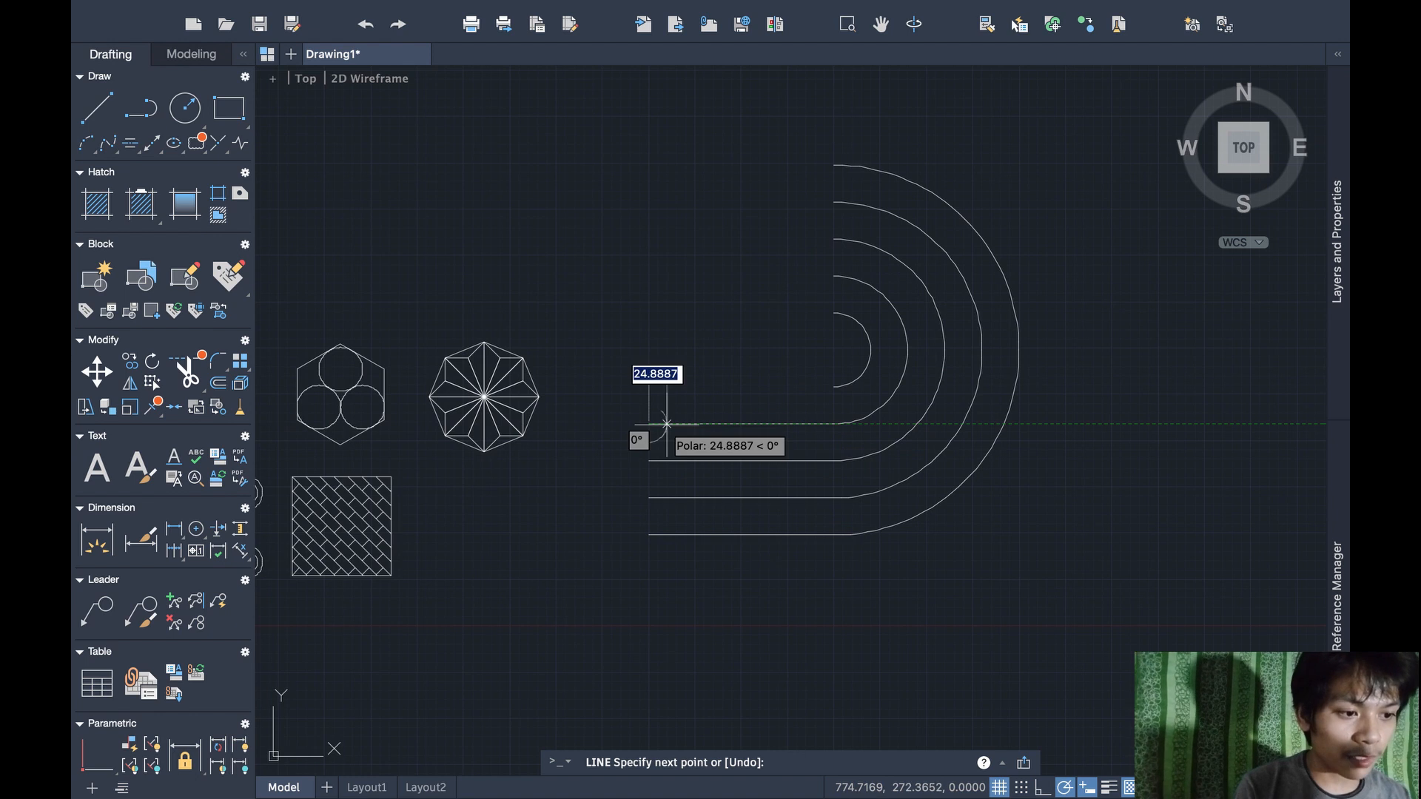
{"action": "key", "text": "Return"}
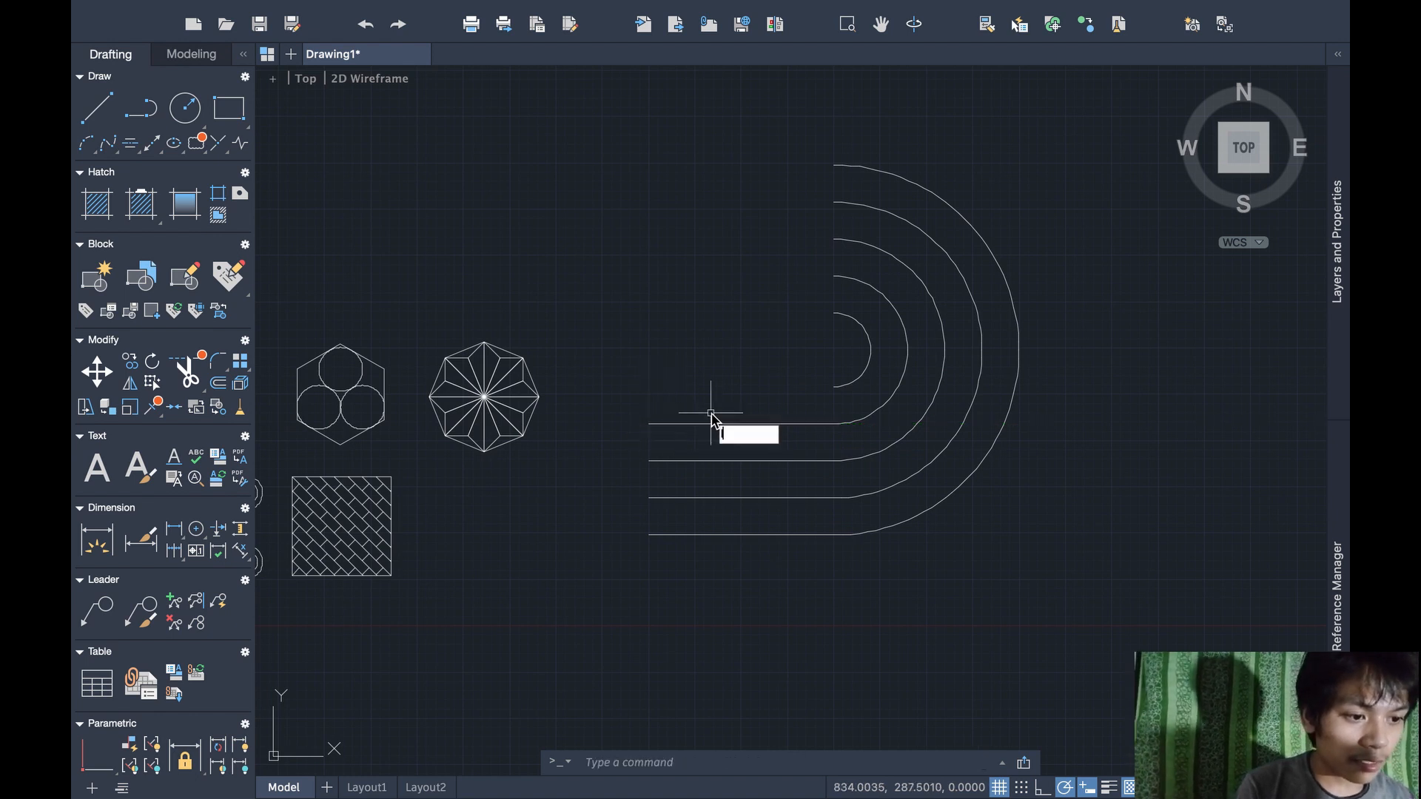
Draw a 250-long horizontal line leftward from the lower end of the smallest semicircle
{"action": "type", "text": "l"}
{"action": "key", "text": "Return"}
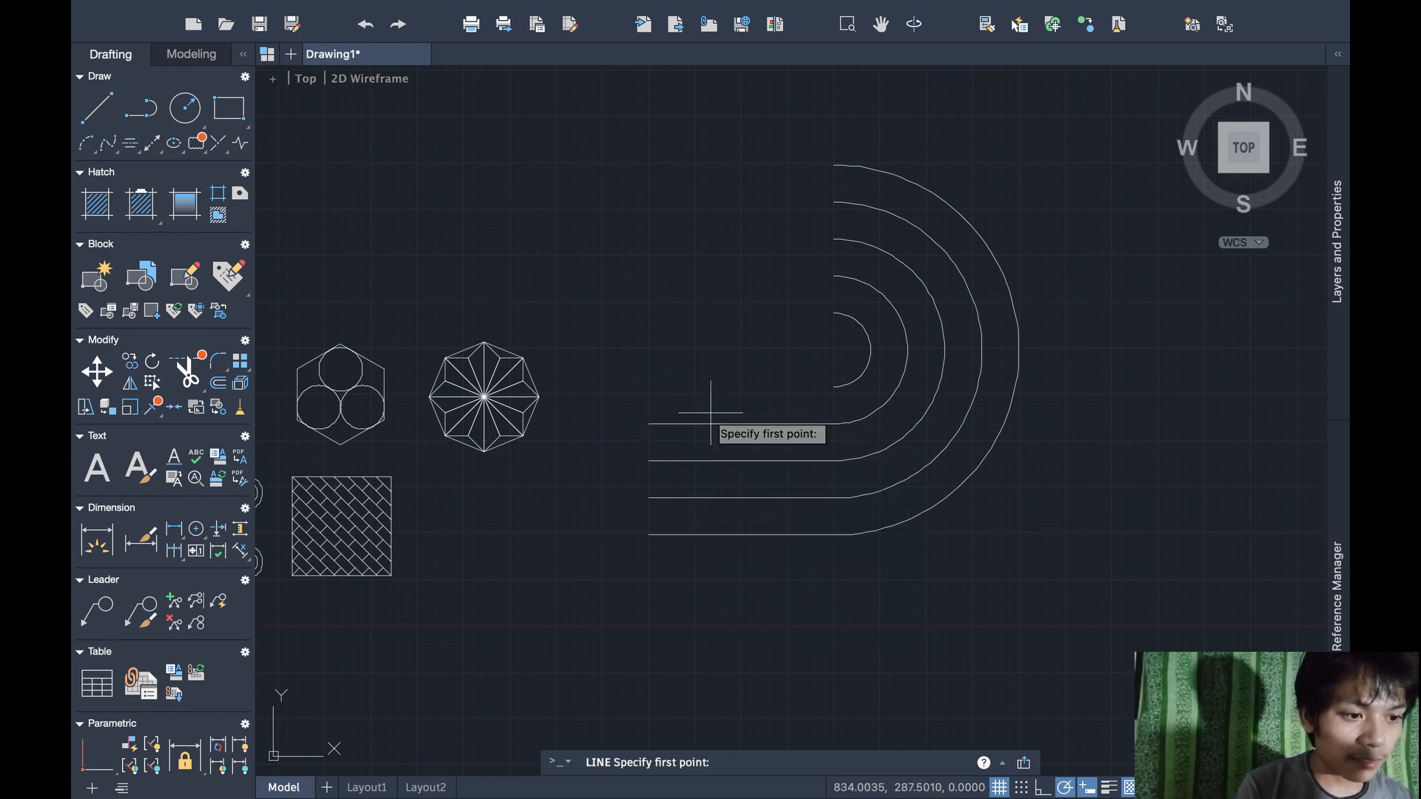
{"action": "left_click", "coordinate": [832, 387]}
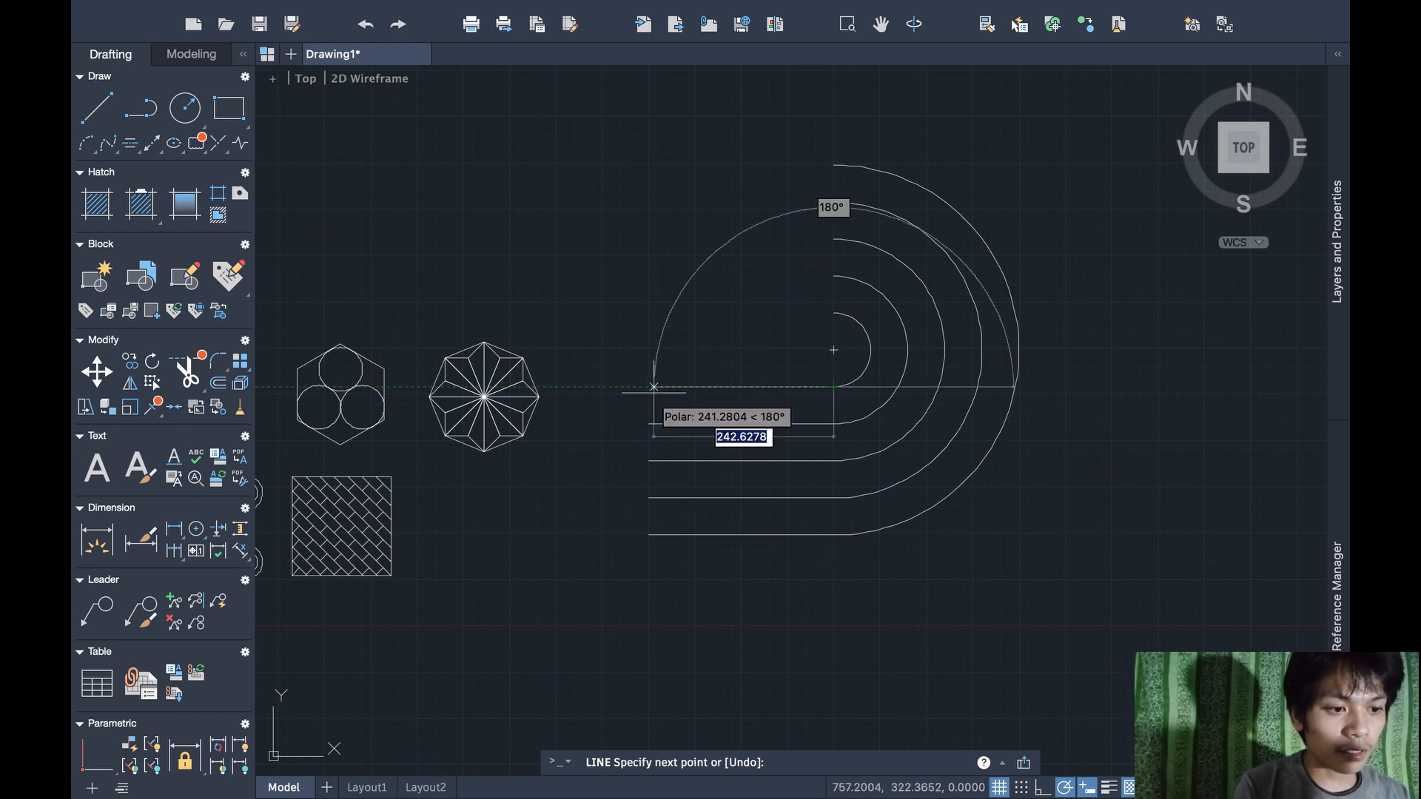
{"action": "type", "text": "250"}
{"action": "key", "text": "Return"}
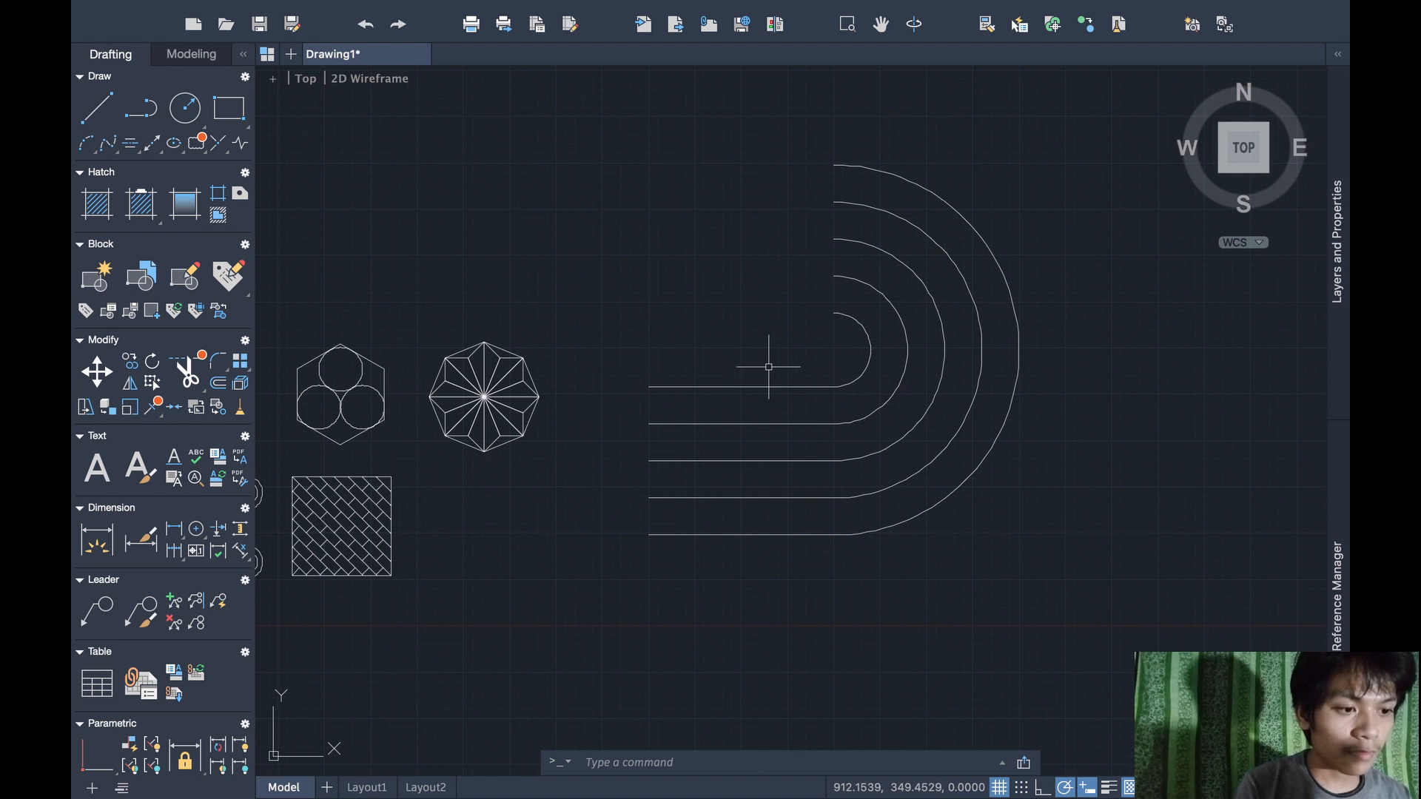
Draw a 250-long horizontal line leftward from the common centre of the semicircles
{"action": "type", "text": "l"}
{"action": "key", "text": "Return"}
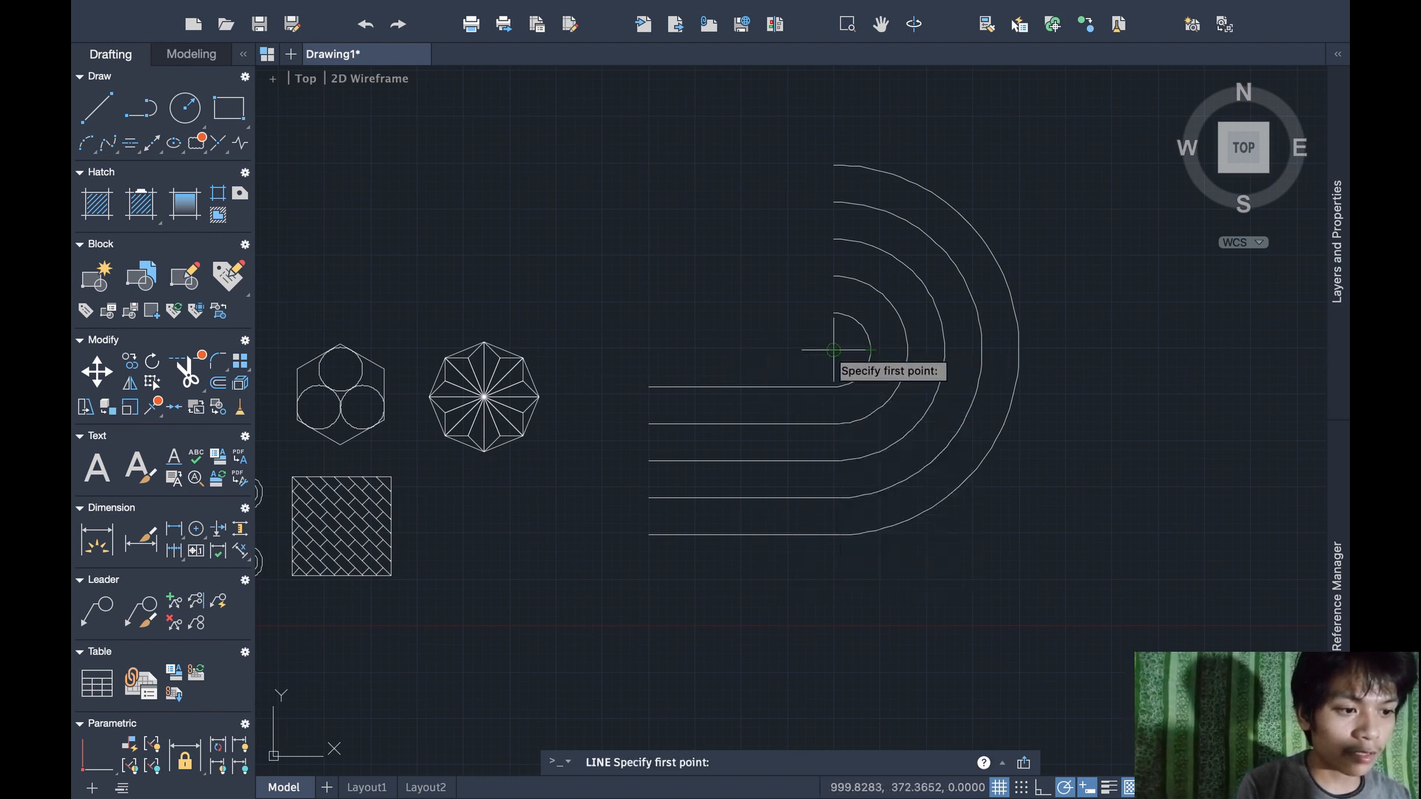
{"action": "left_click", "coordinate": [834, 349]}
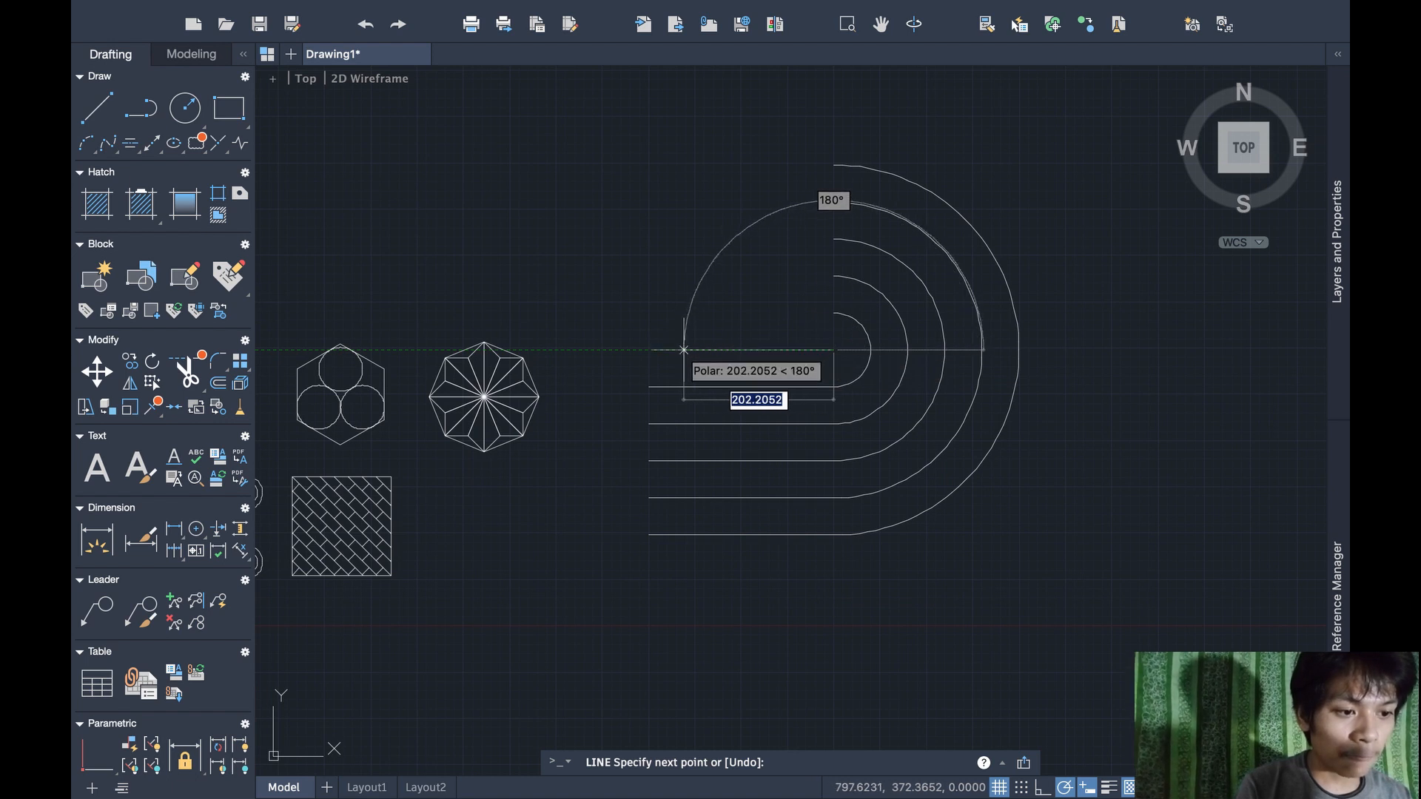
{"action": "type", "text": "250"}
{"action": "key", "text": "Return"}
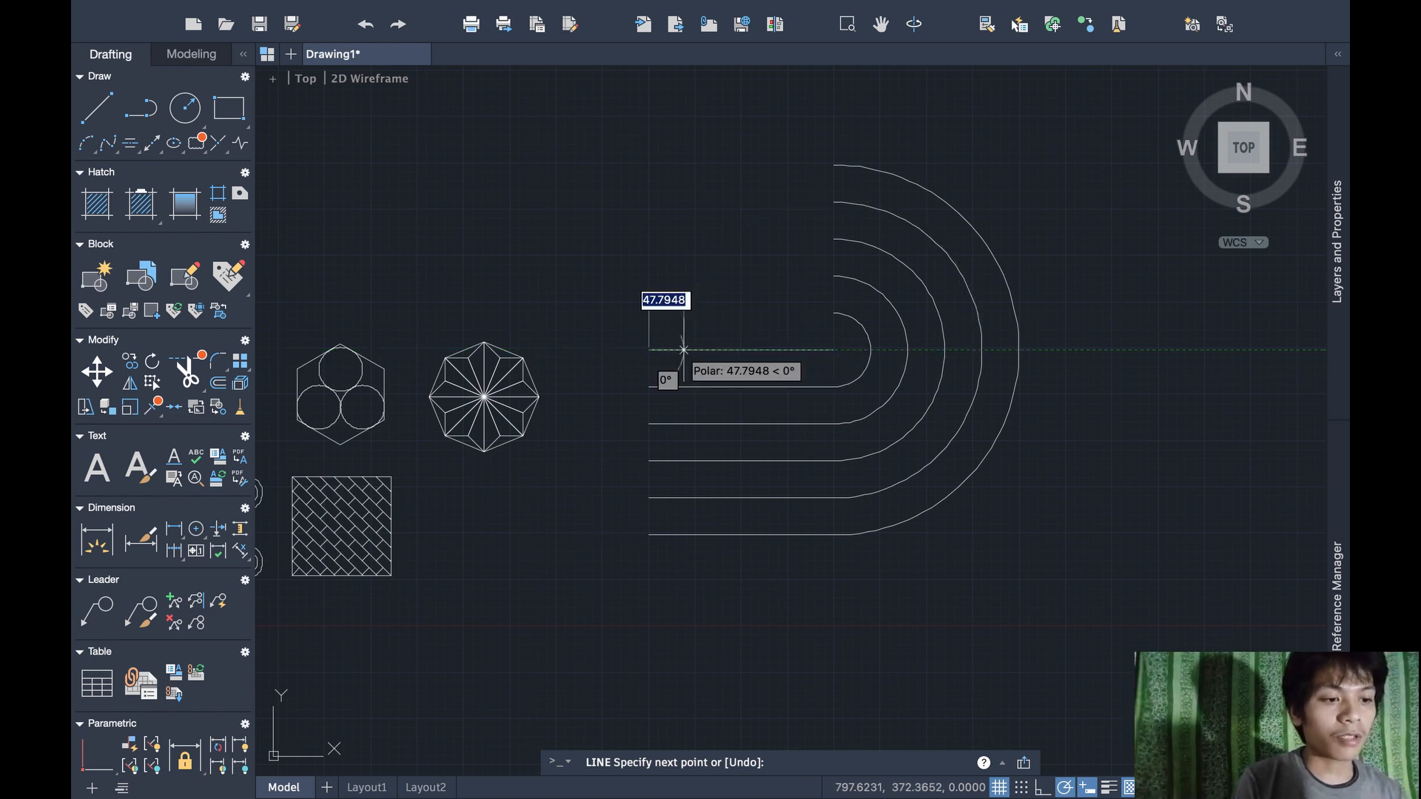
{"action": "key", "text": "Return"}
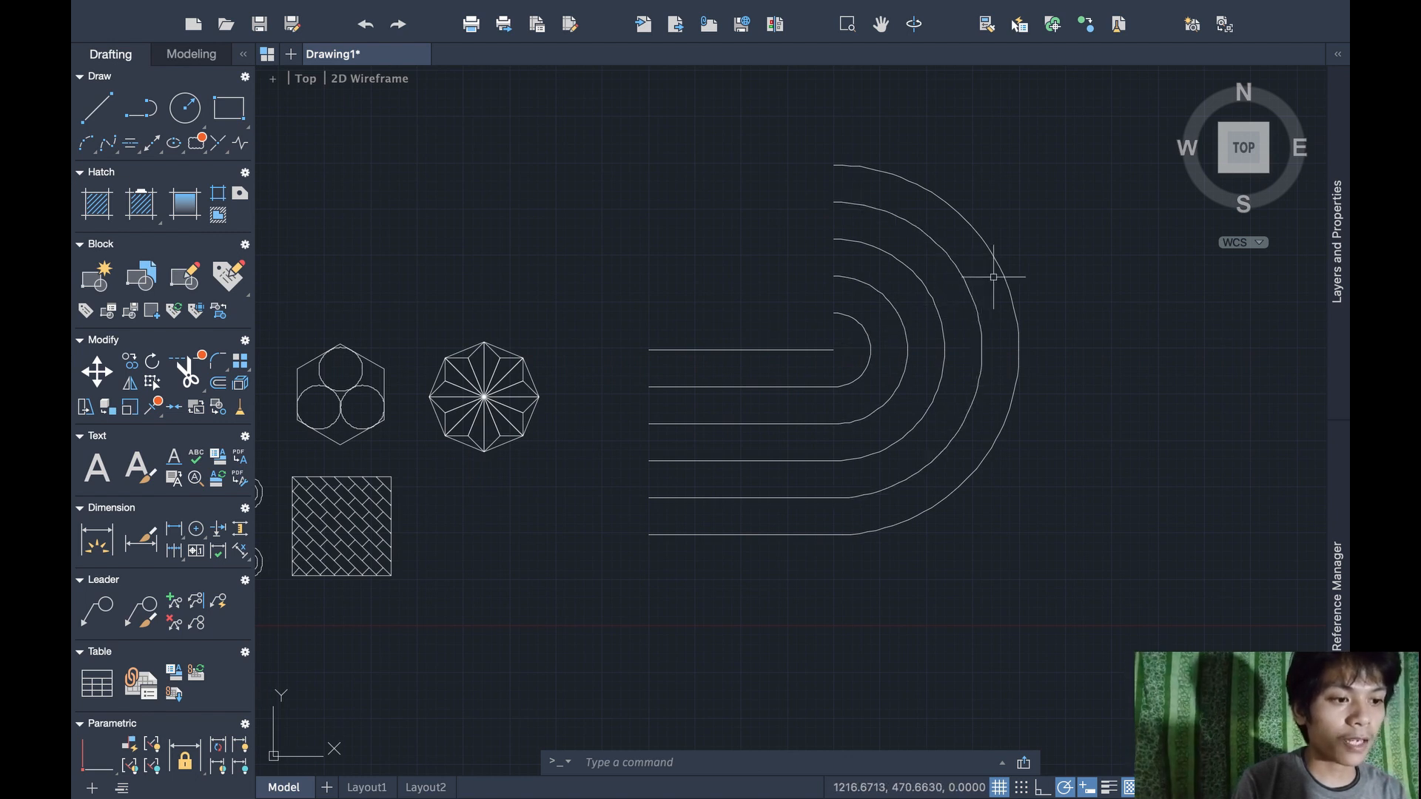
Create a polar array of all the semicircles and lines with 4 items, centred on the left end of the uppermost horizontal line
{"action": "left_click", "coordinate": [1064, 599]}
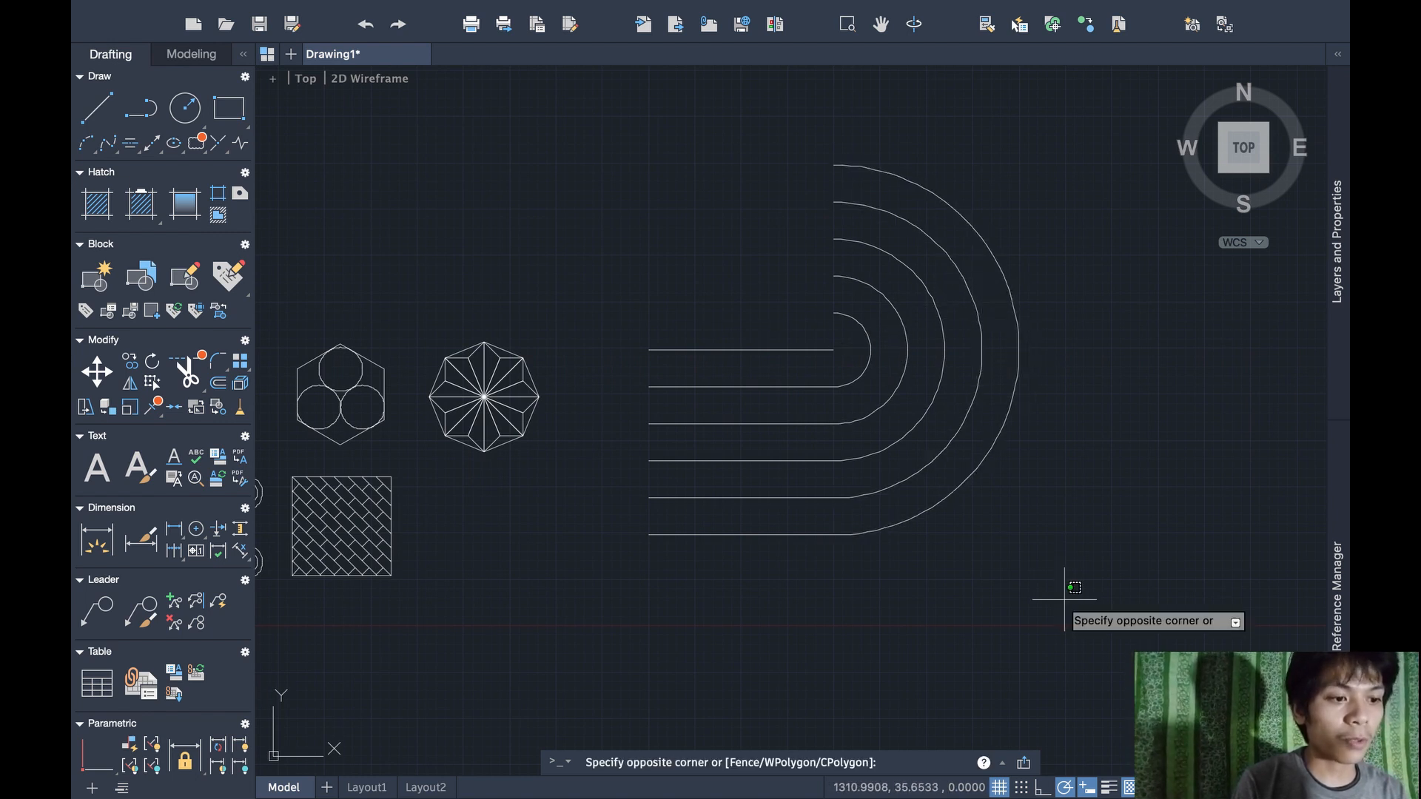
{"action": "left_click", "coordinate": [660, 201]}
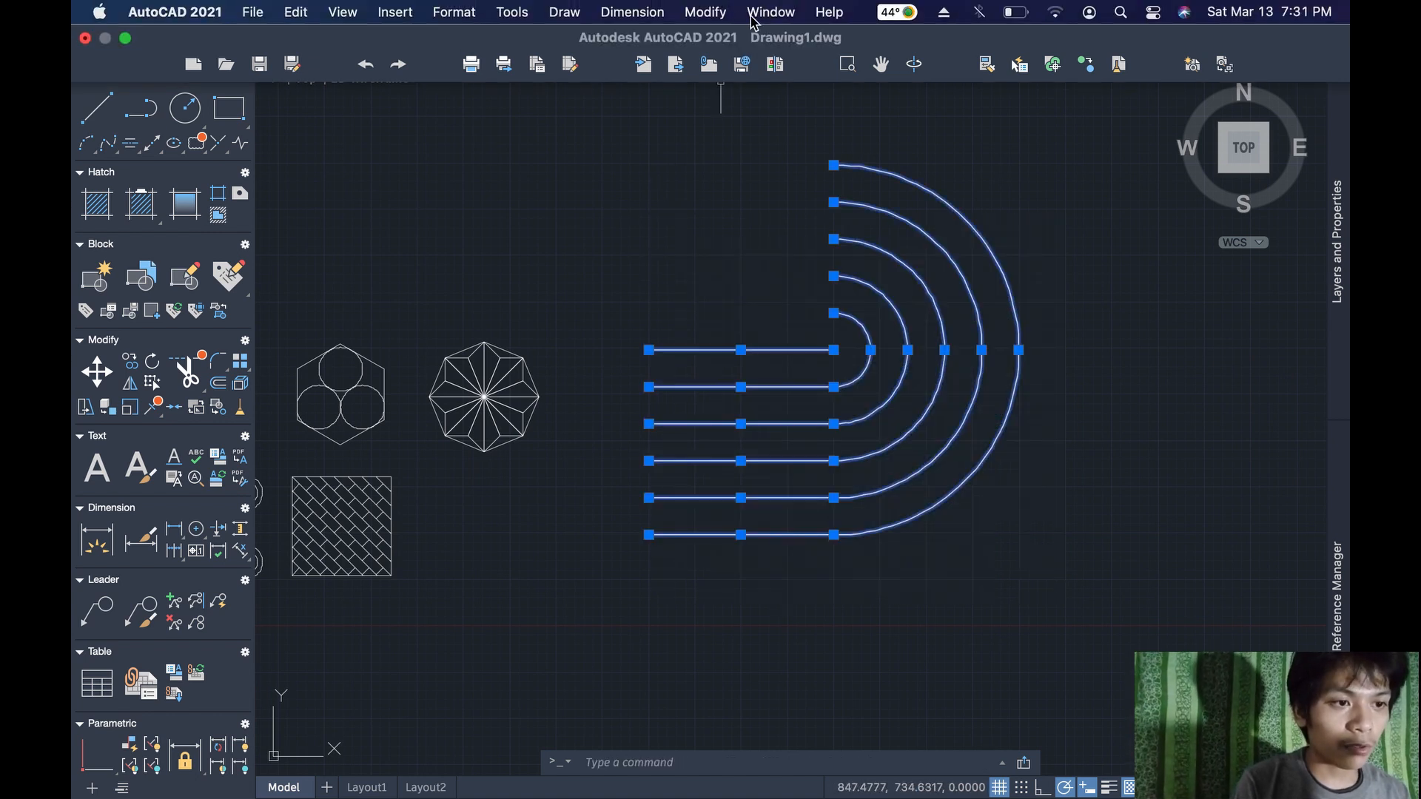
{"action": "left_click", "coordinate": [723, 13]}
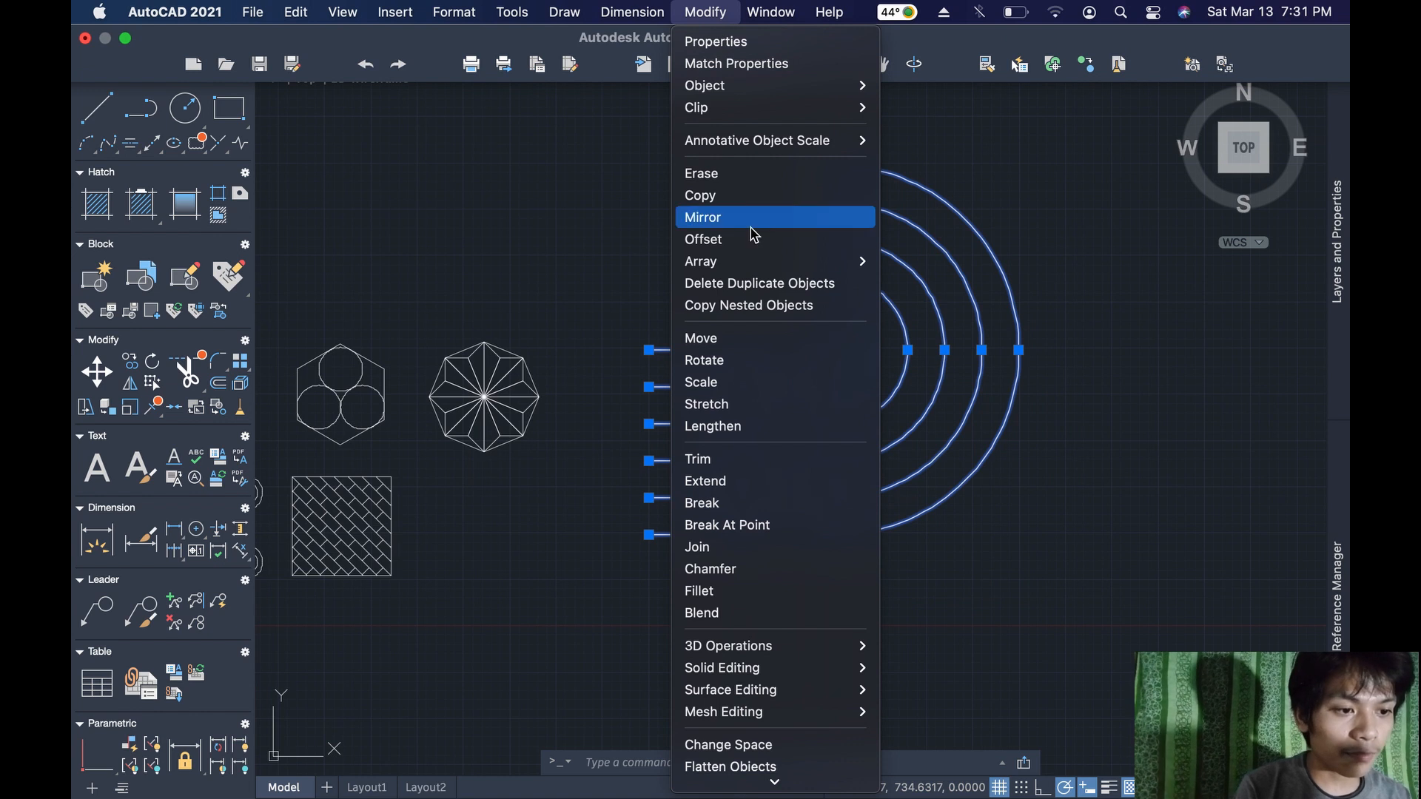
{"action": "mouse_move", "coordinate": [763, 263]}
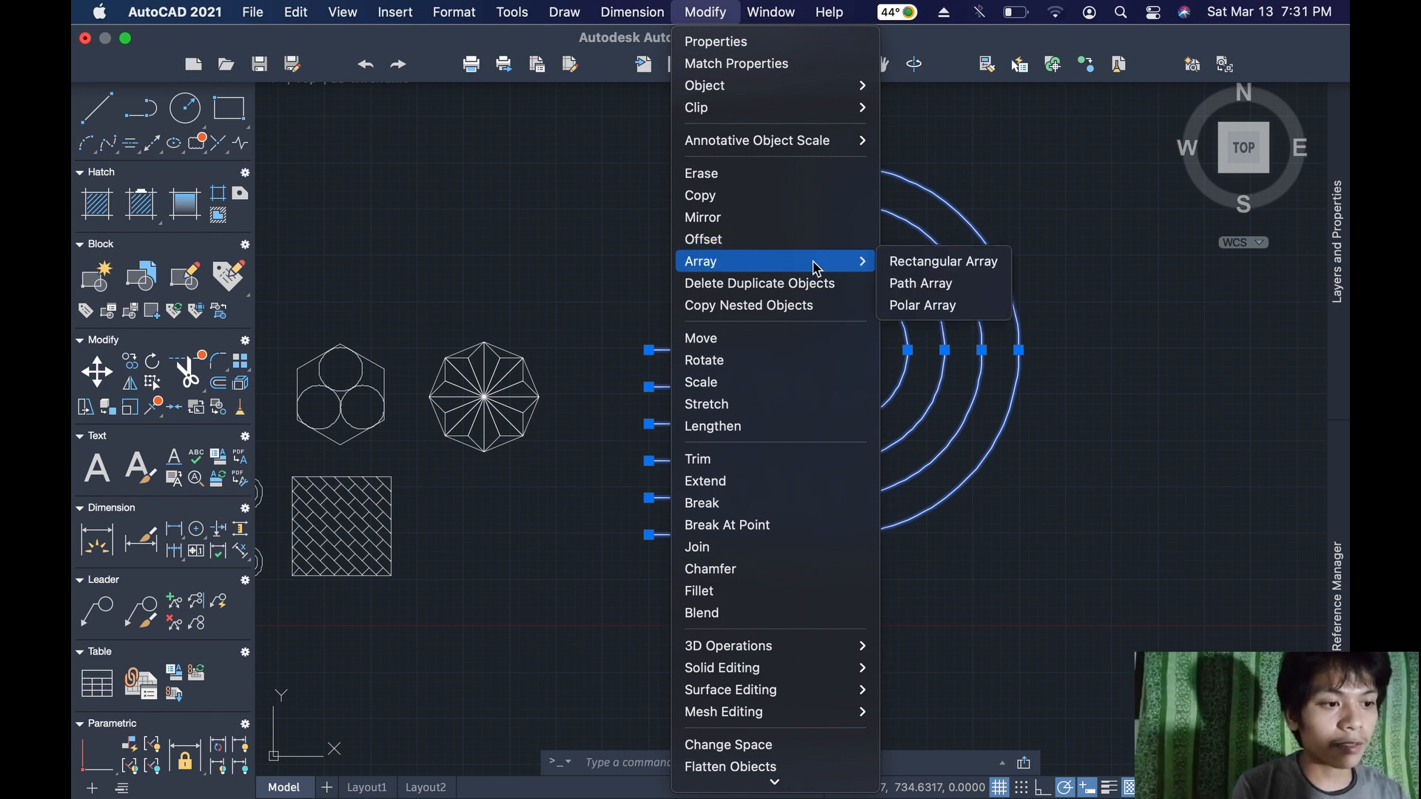
{"action": "left_click", "coordinate": [907, 305]}
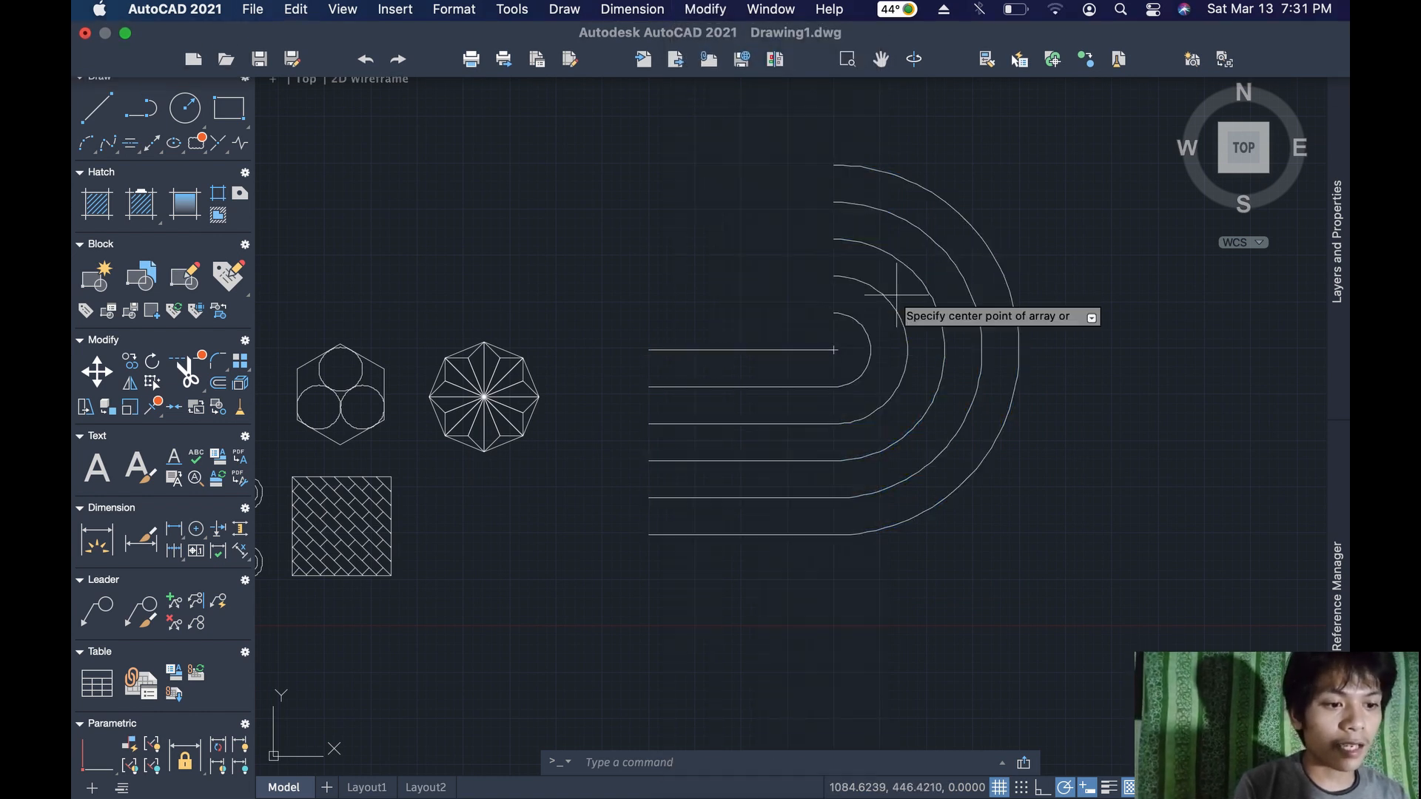
{"action": "left_click", "coordinate": [649, 350]}
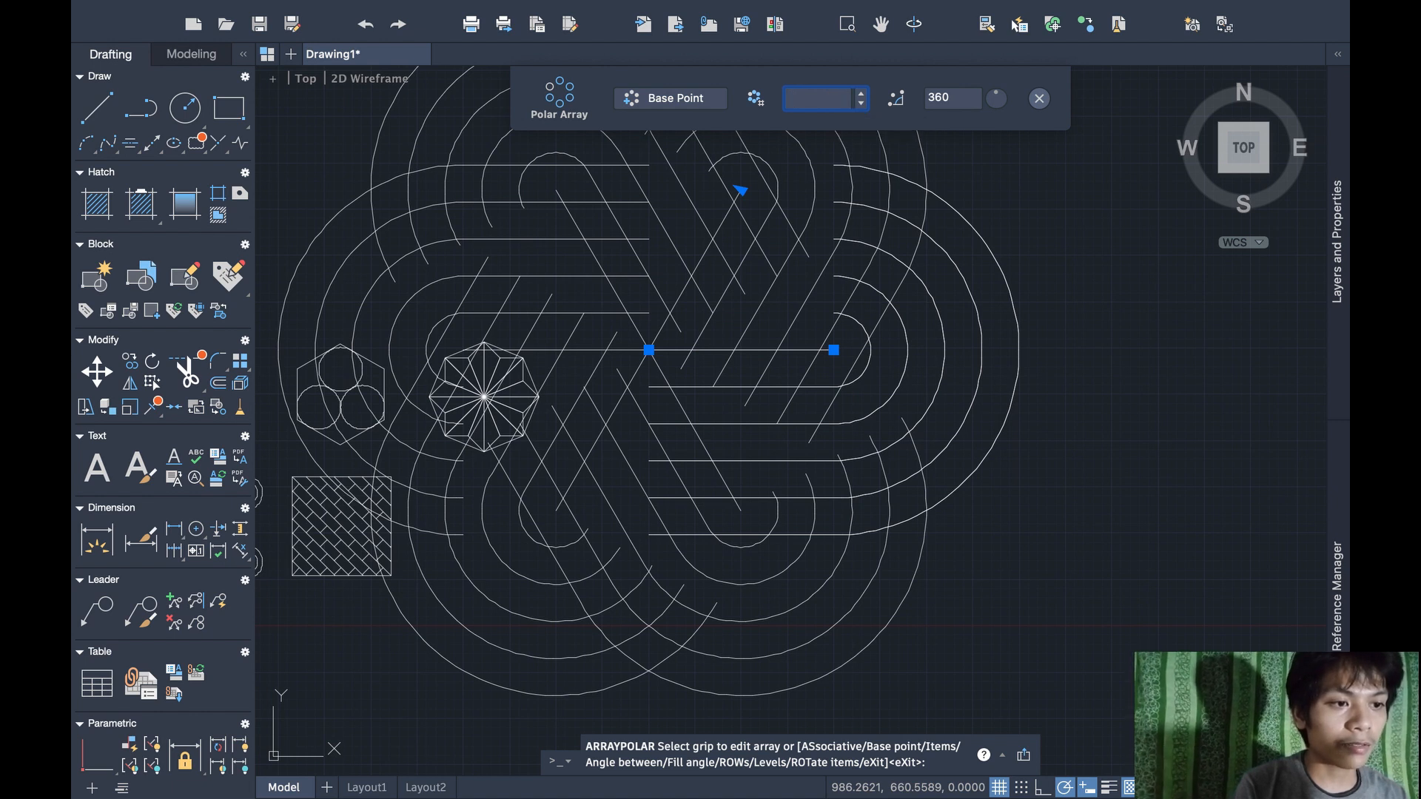
{"action": "type", "text": "4"}
{"action": "key", "text": "Return"}
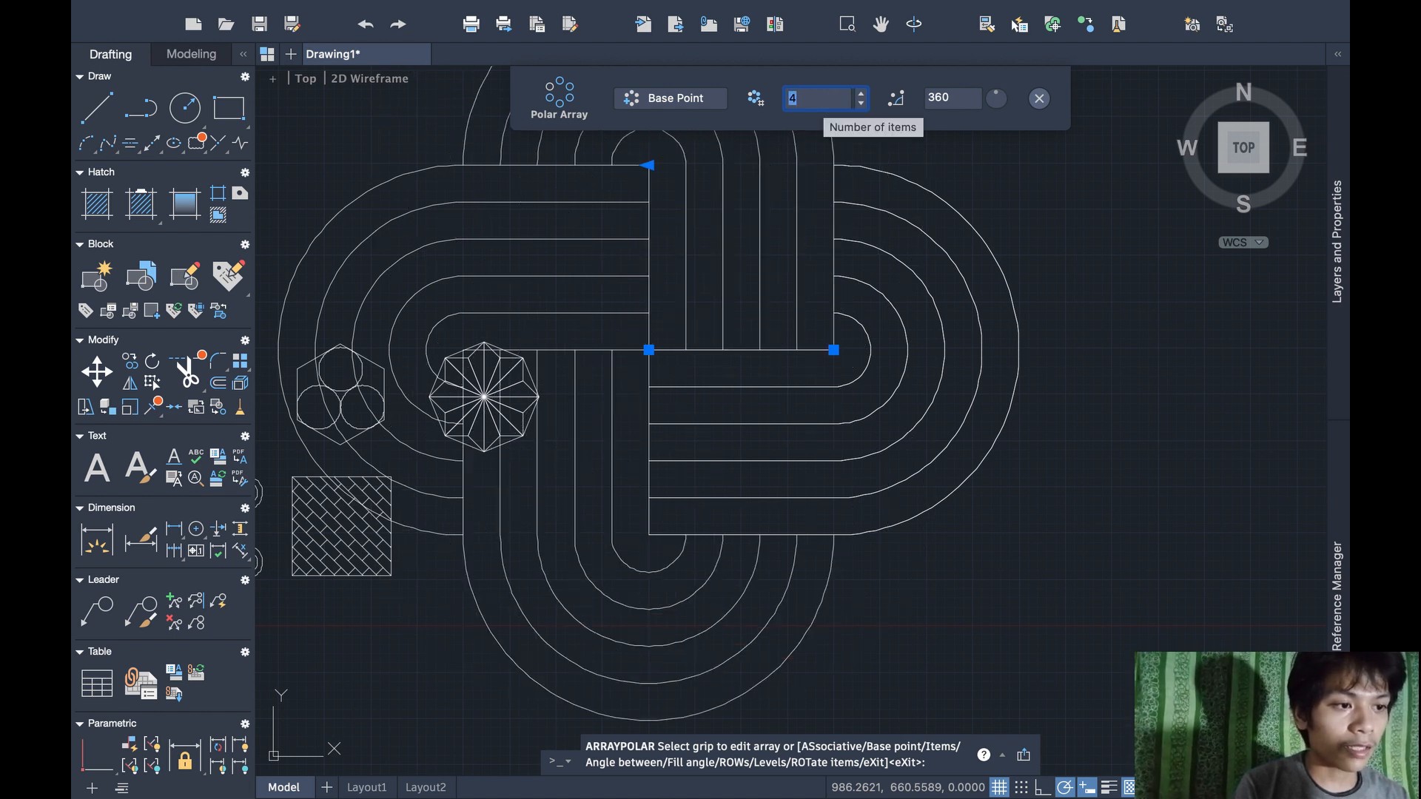
{"action": "left_click", "coordinate": [1037, 99]}
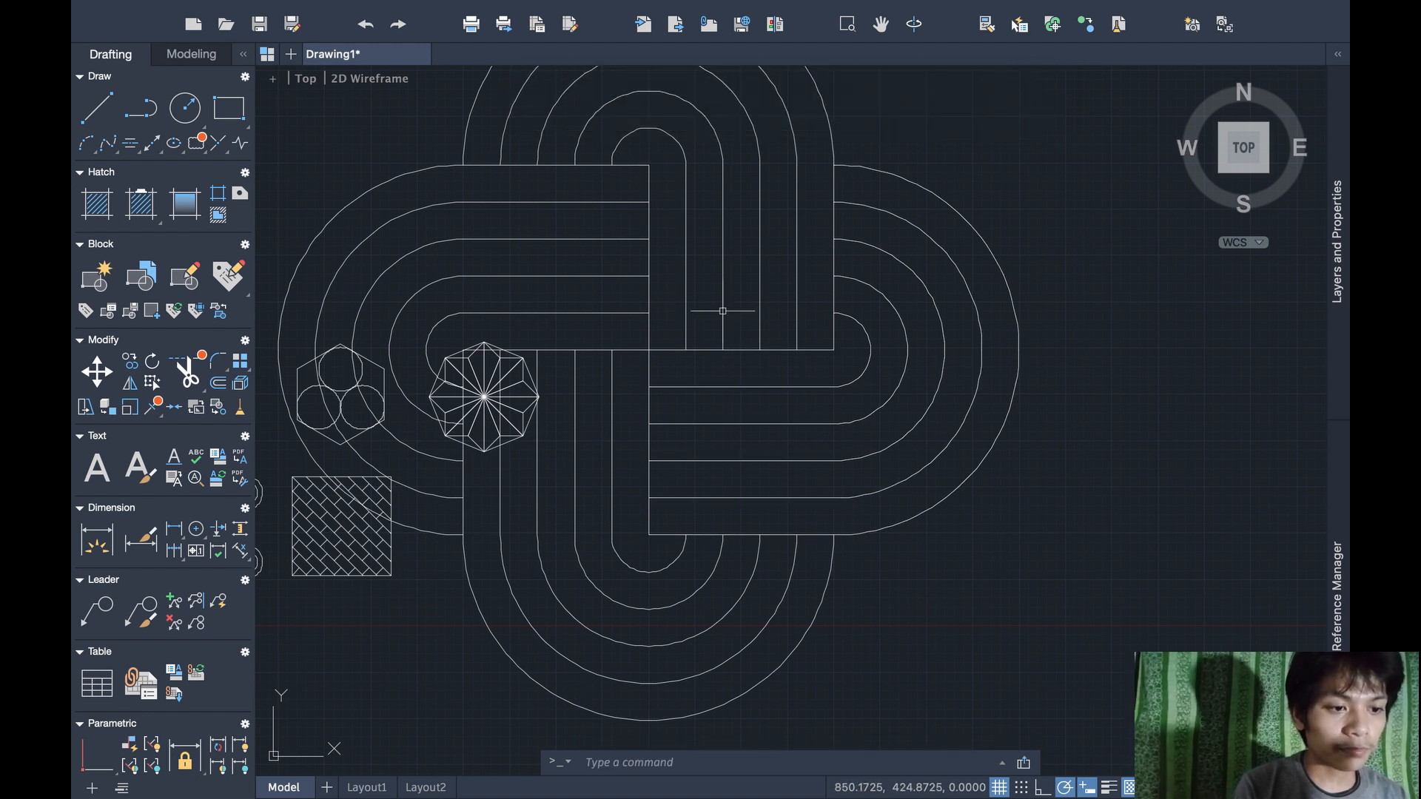
Move the arrayed knot from its centre point horizontally to the right, clear of the smaller finished figures
{"action": "left_click", "coordinate": [648, 361]}
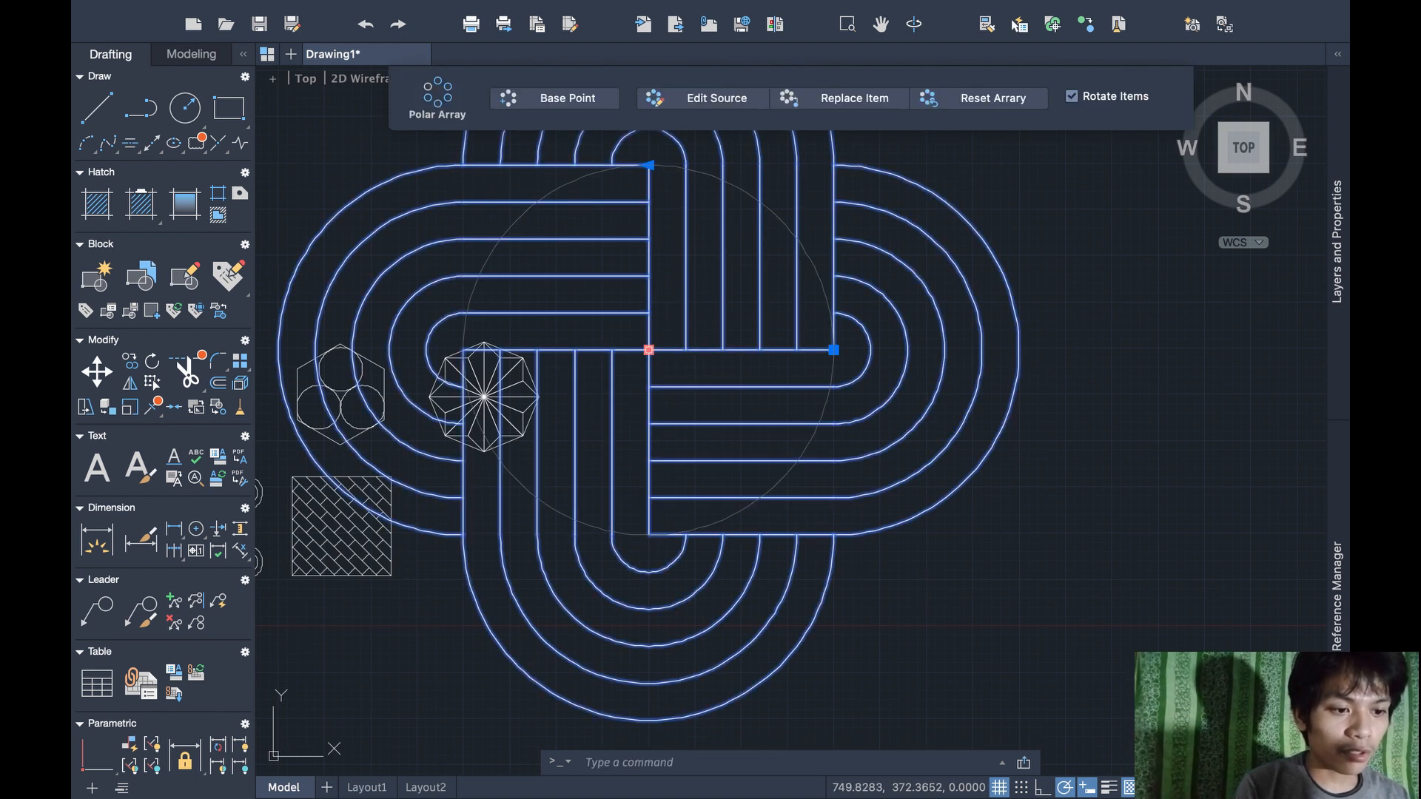
{"action": "type", "text": "move"}
{"action": "key", "text": "Return"}
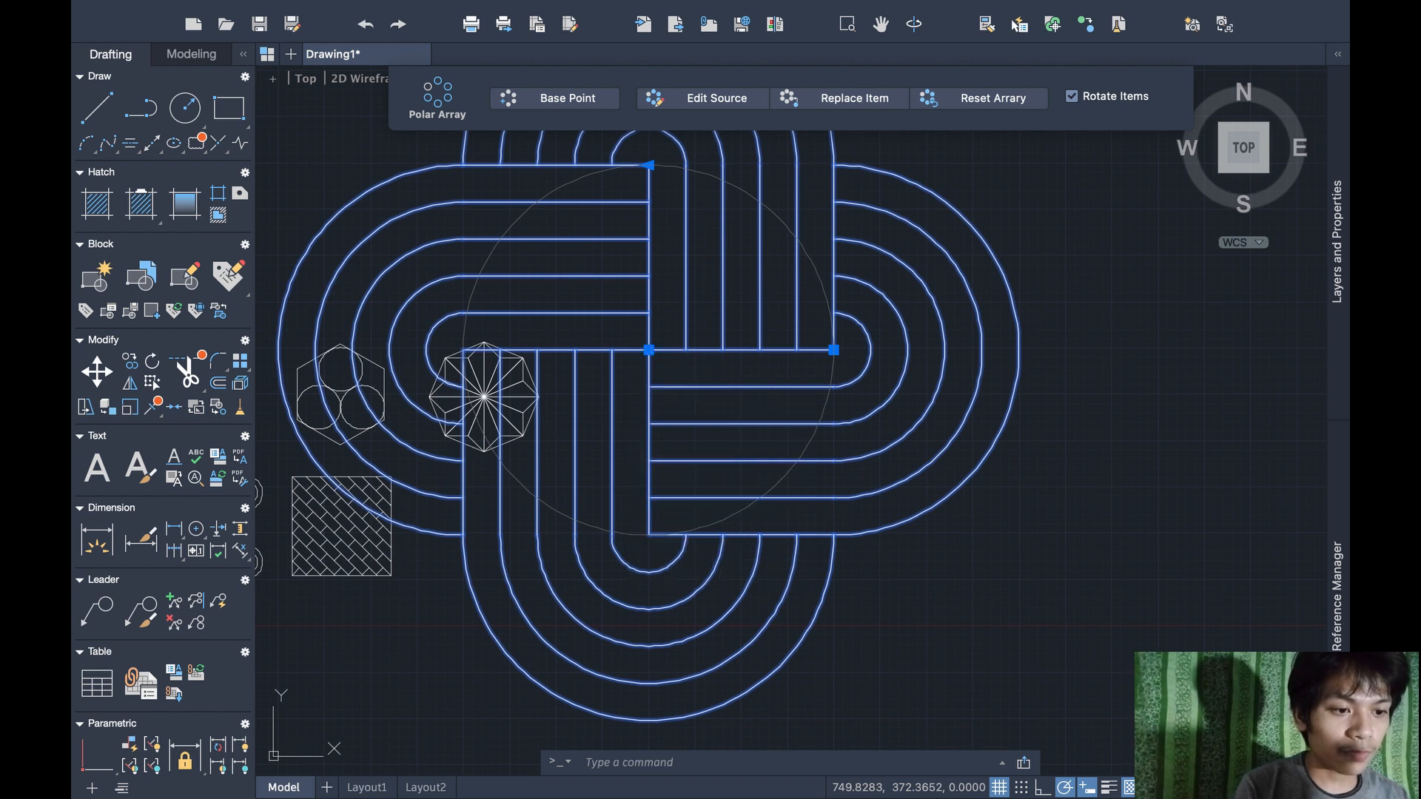
{"action": "left_click", "coordinate": [648, 350]}
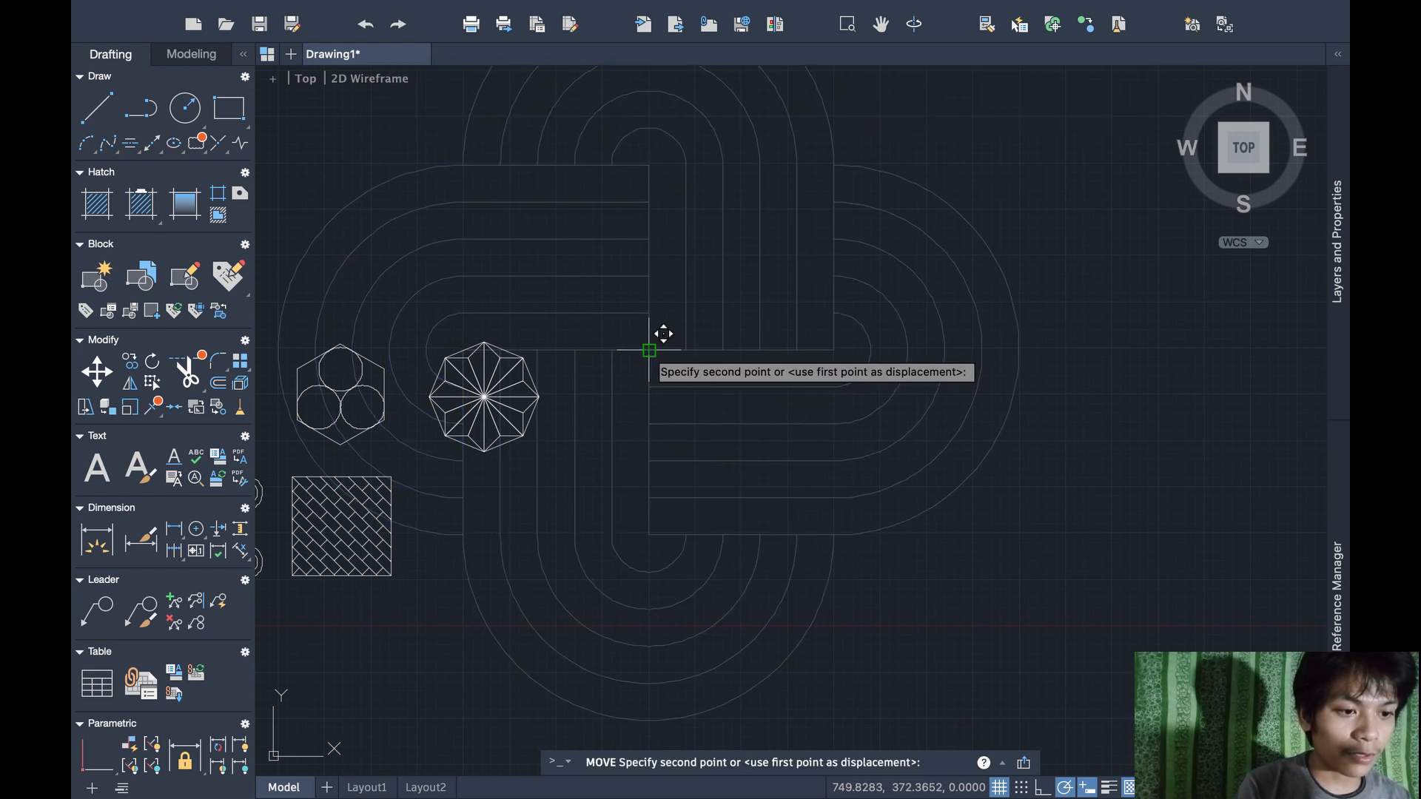
{"action": "left_click", "coordinate": [944, 349]}
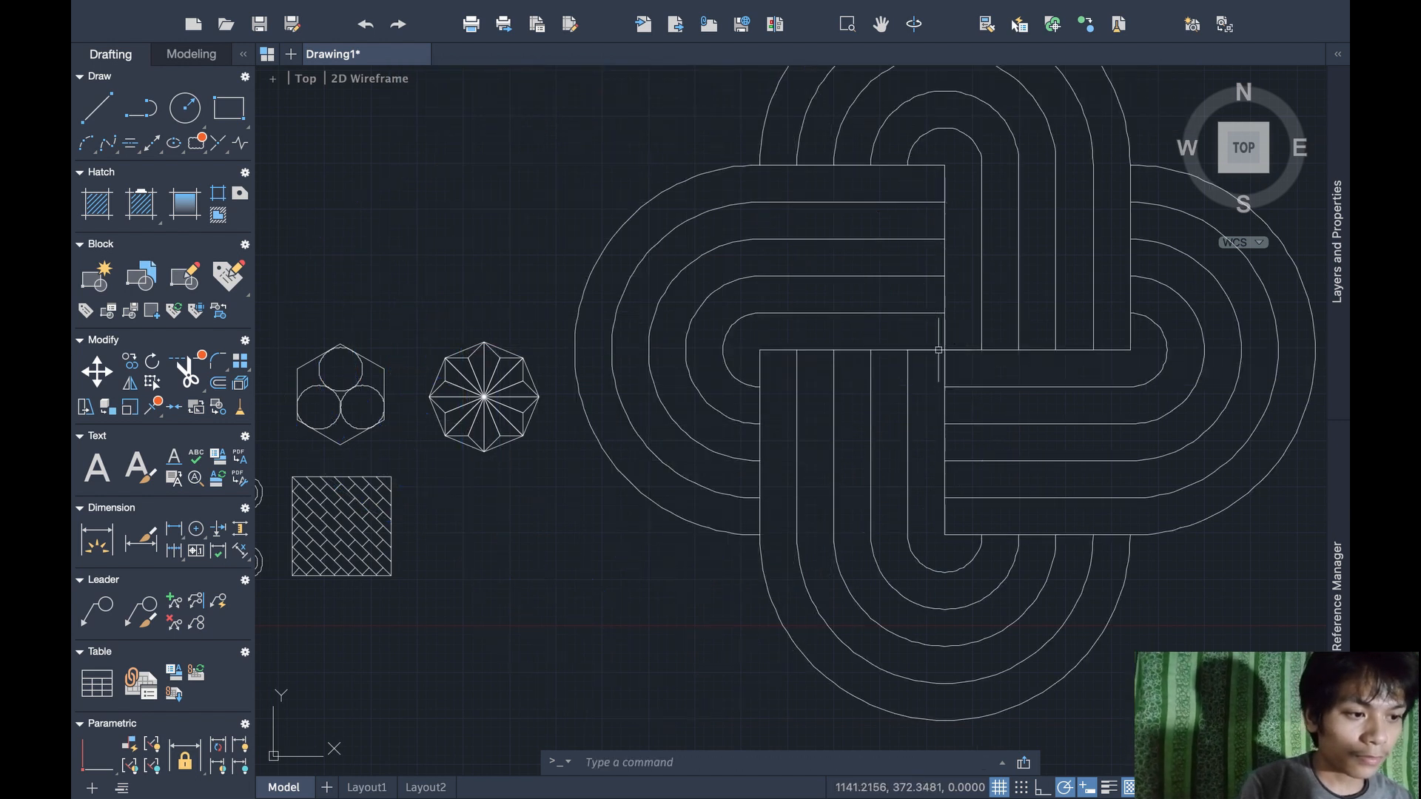
{"action": "scroll", "coordinate": [934, 353], "scroll_direction": "down", "scroll_amount": 3}
{"action": "scroll", "coordinate": [931, 353], "scroll_direction": "down", "scroll_amount": 2}
{"action": "scroll", "coordinate": [939, 350], "scroll_direction": "right", "scroll_amount": 2}
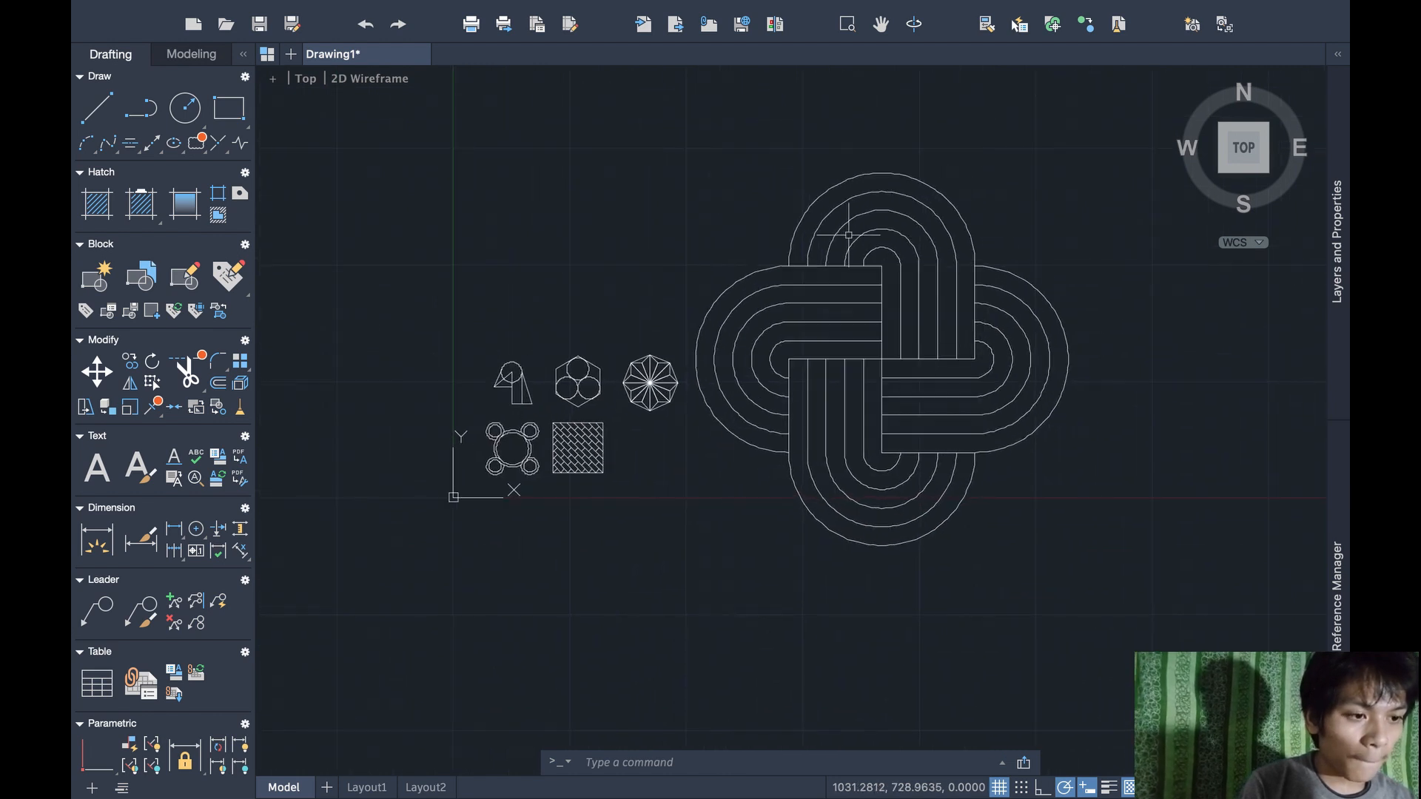
{"action": "left_click", "coordinate": [712, 156]}
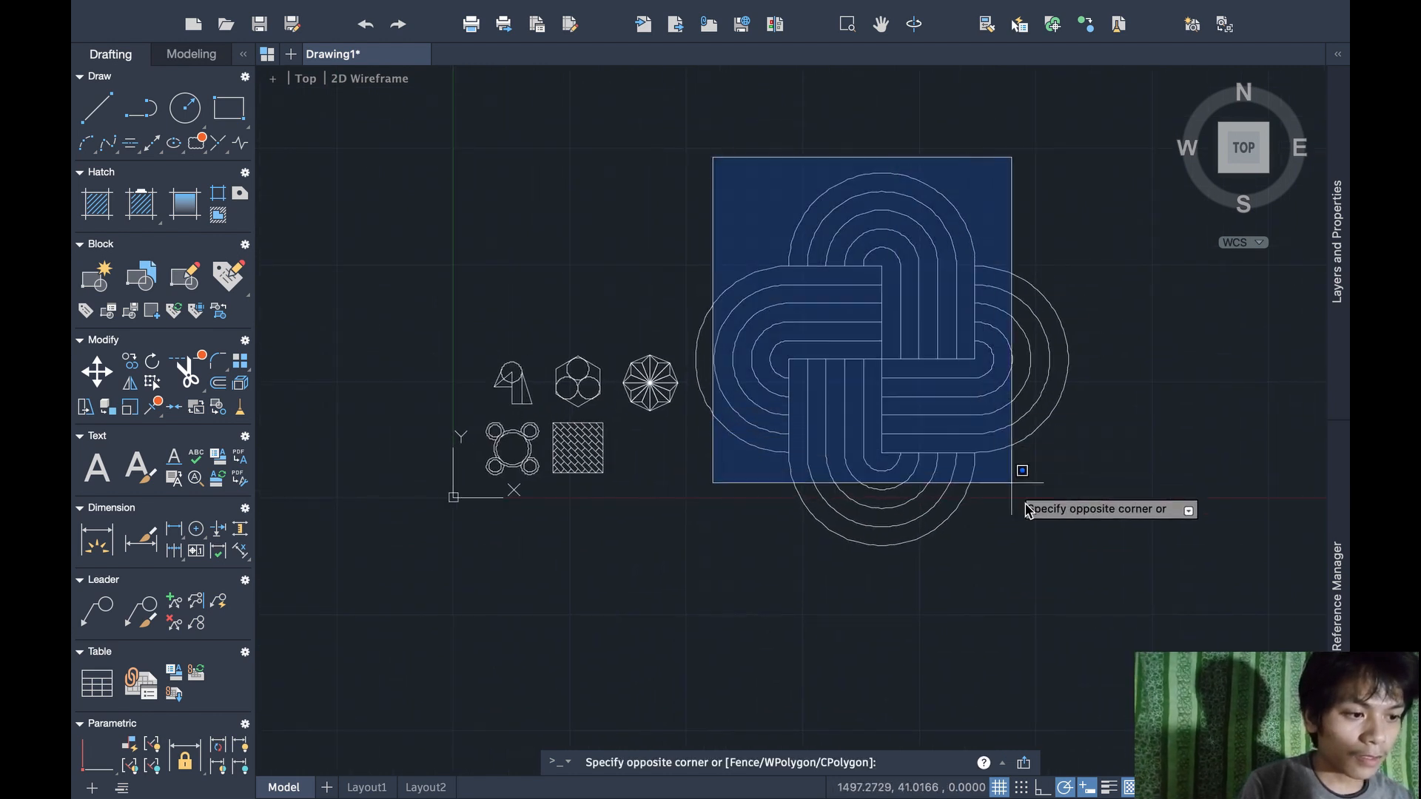
{"action": "left_click", "coordinate": [1069, 530]}
{"action": "left_click", "coordinate": [962, 430]}
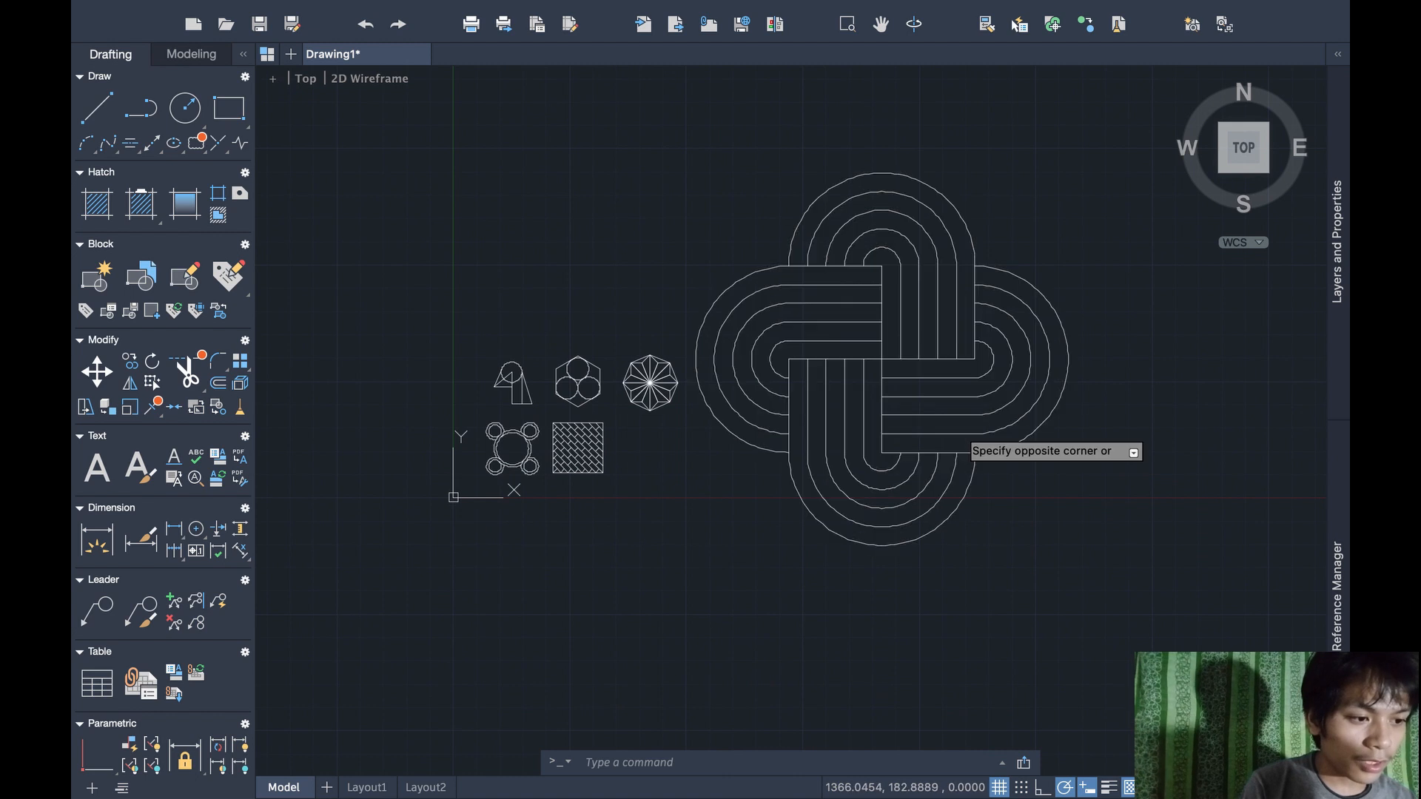
{"action": "left_click", "coordinate": [981, 460]}
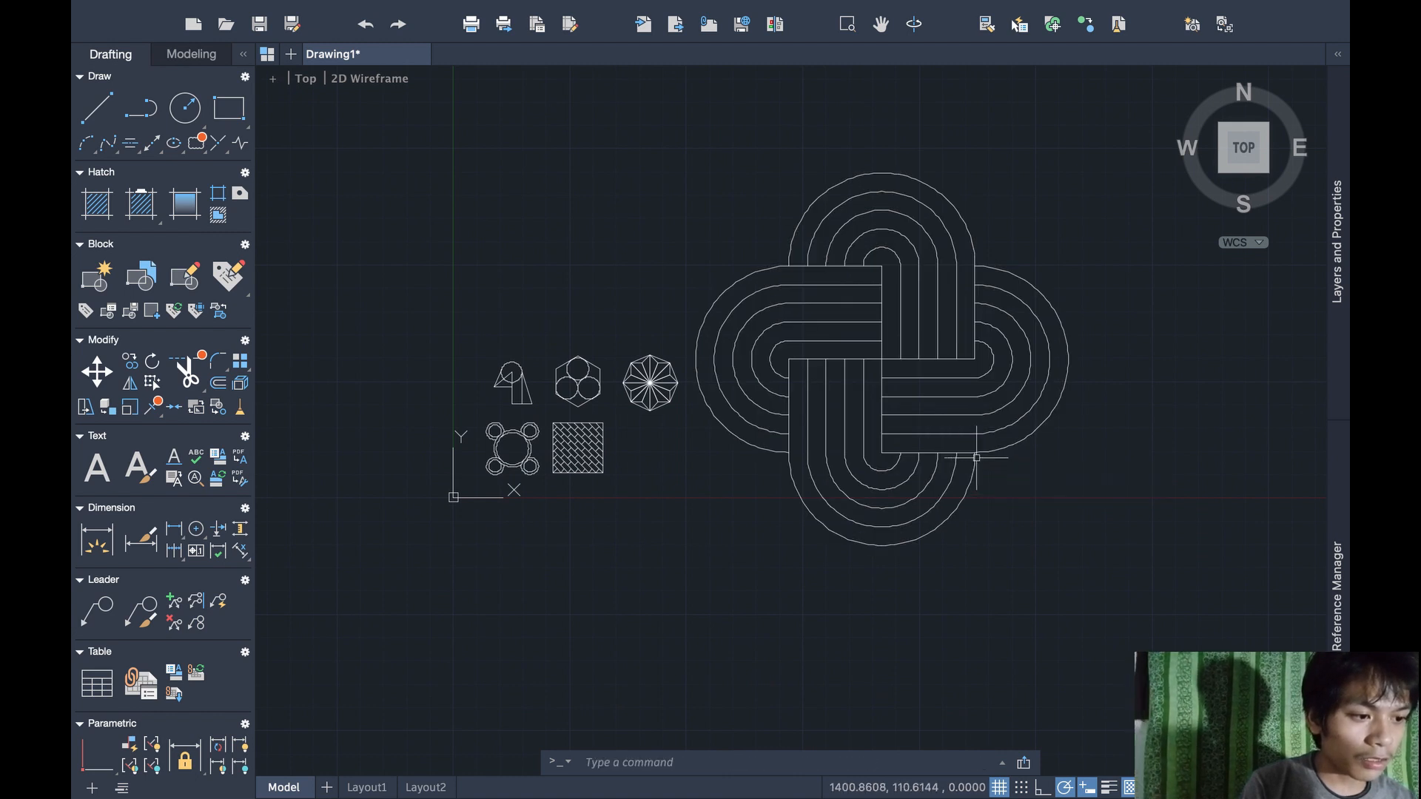
Scale the knot array down to roughly the size of the other figures, using a base point at its lower-right inner corner
{"action": "left_click", "coordinate": [973, 453]}
{"action": "type", "text": "sc"}
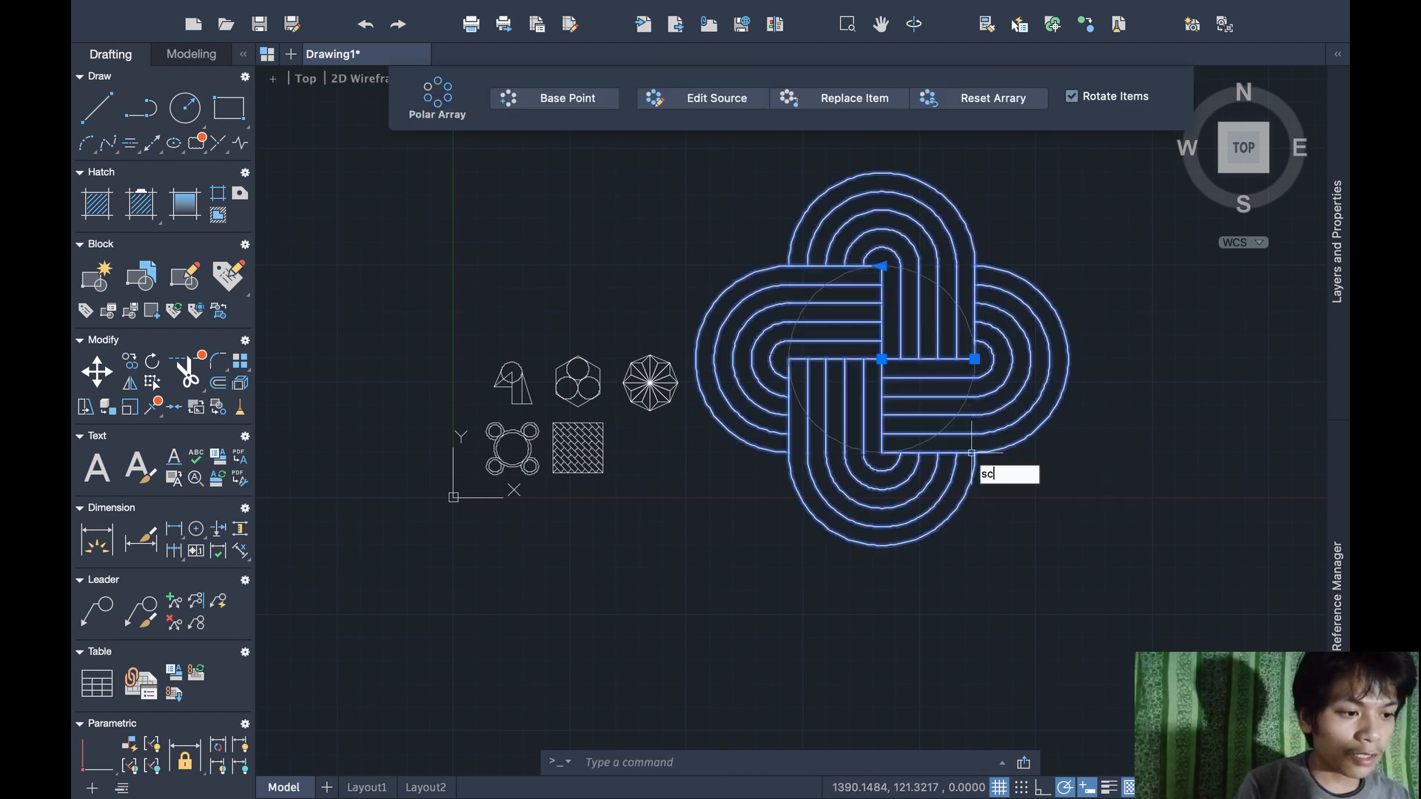
{"action": "type", "text": "ale"}
{"action": "key", "text": "Return"}
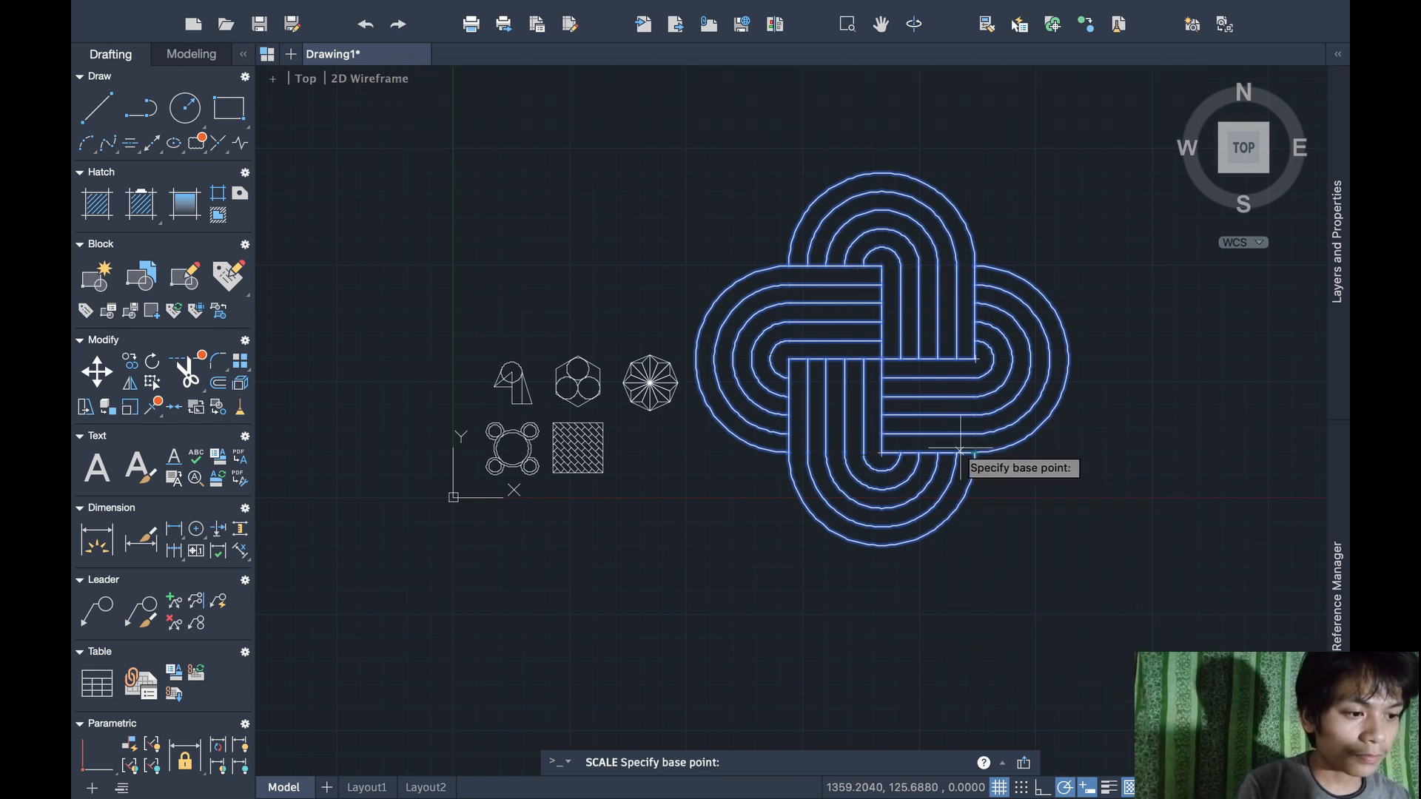
{"action": "left_click", "coordinate": [975, 452]}
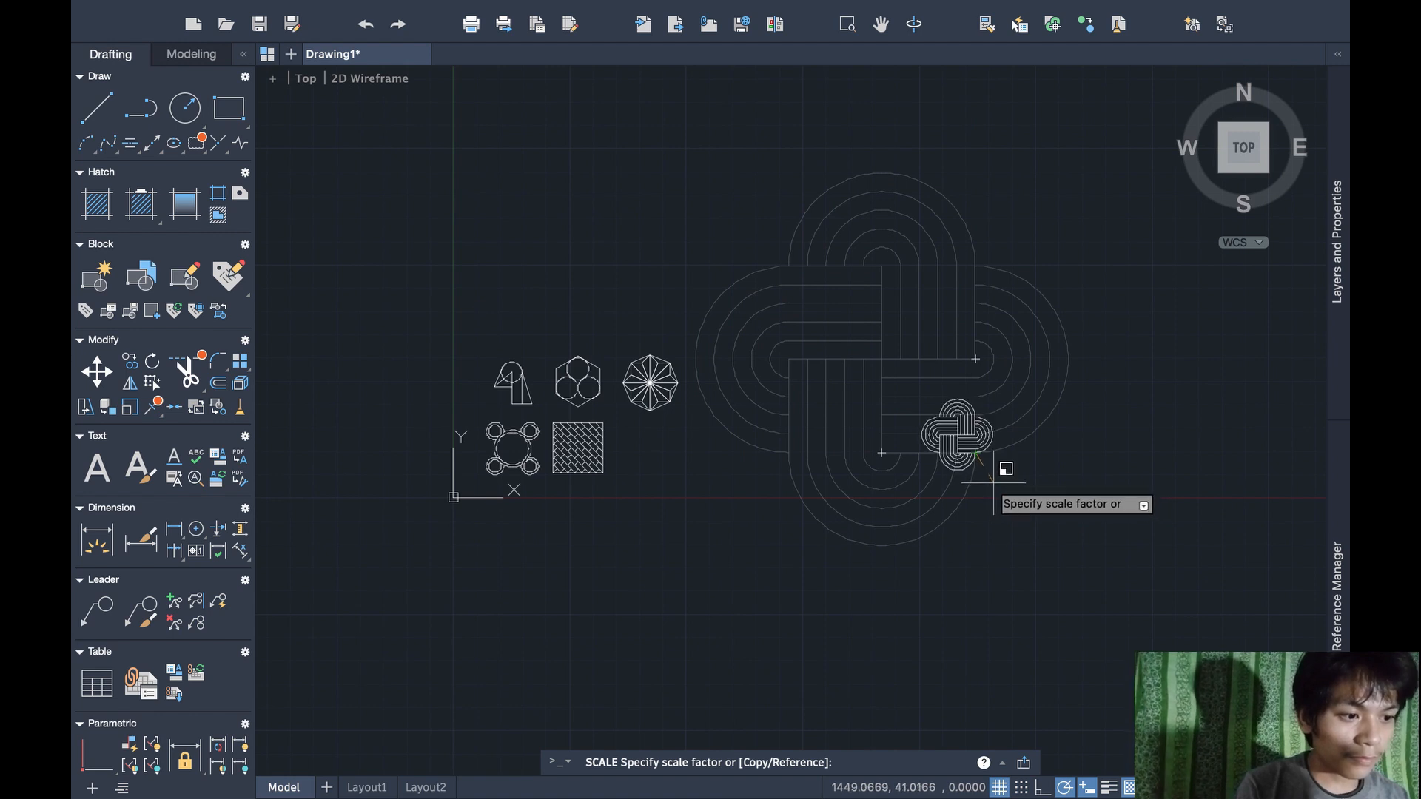
{"action": "key", "text": "Escape"}
{"action": "scroll", "coordinate": [866, 512], "scroll_direction": "up", "scroll_amount": 3}
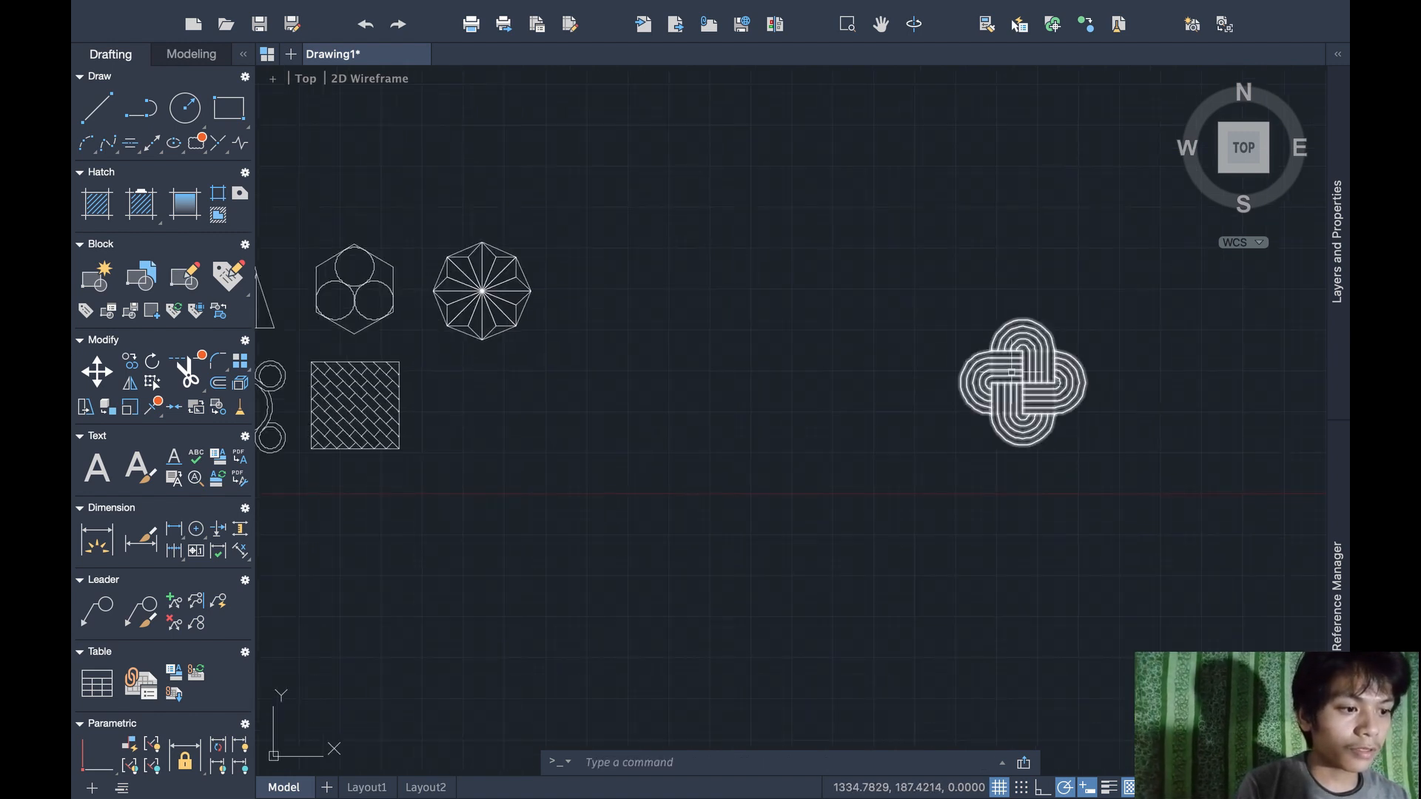
Move the scaled knot from its centre to the space below the radial star figure, beside the brick-patterned square
{"action": "left_click", "coordinate": [1026, 362]}
{"action": "type", "text": "m"}
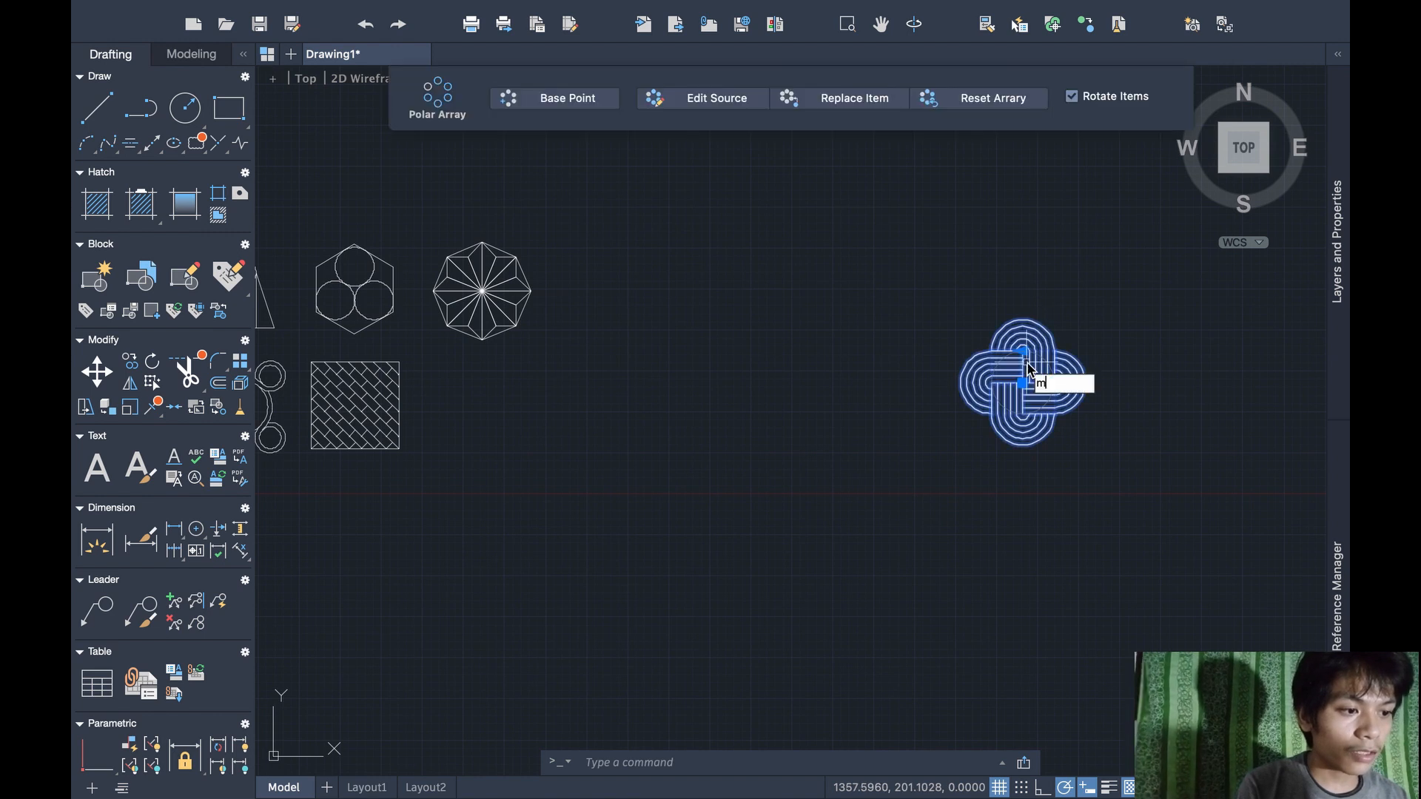
{"action": "type", "text": "ove"}
{"action": "key", "text": "Return"}
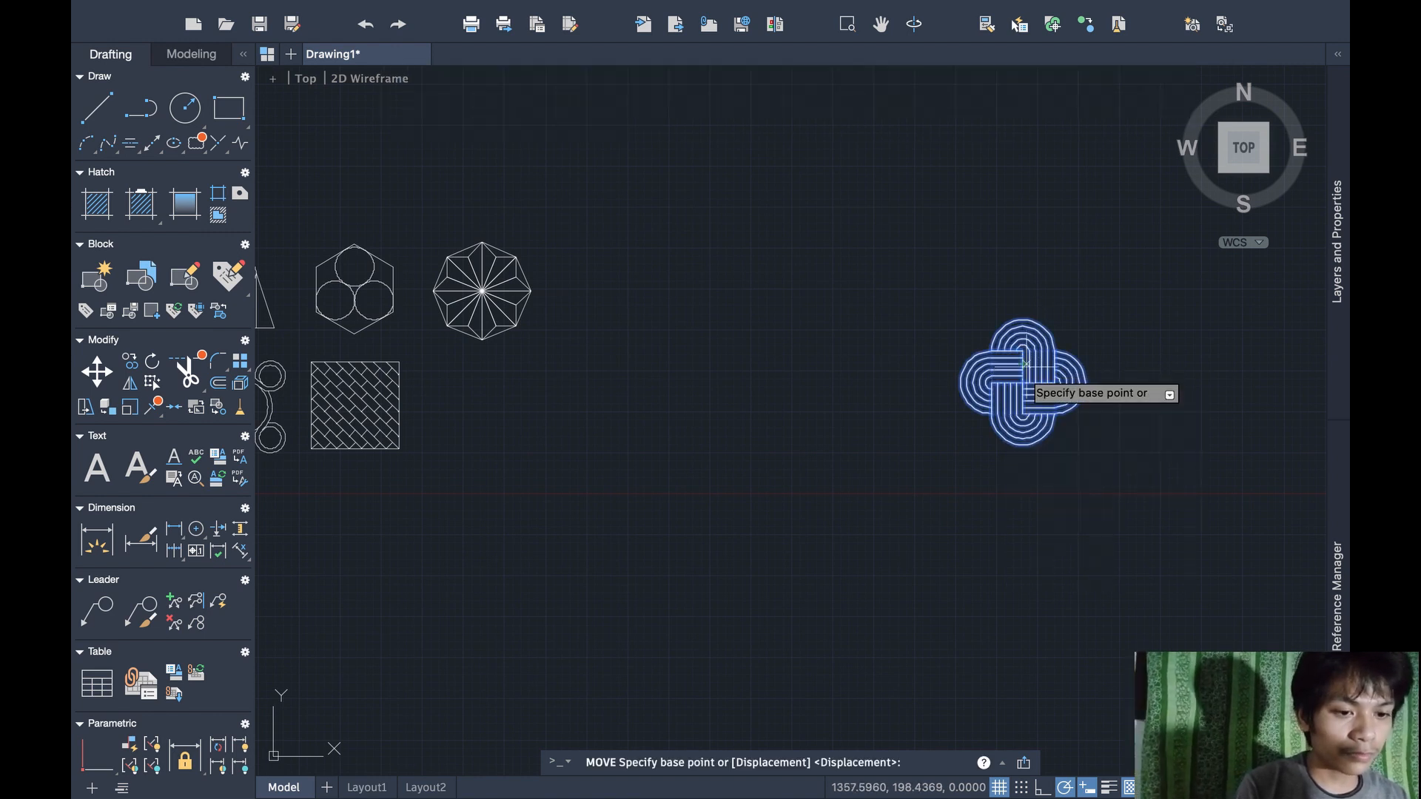
{"action": "left_click", "coordinate": [1026, 379]}
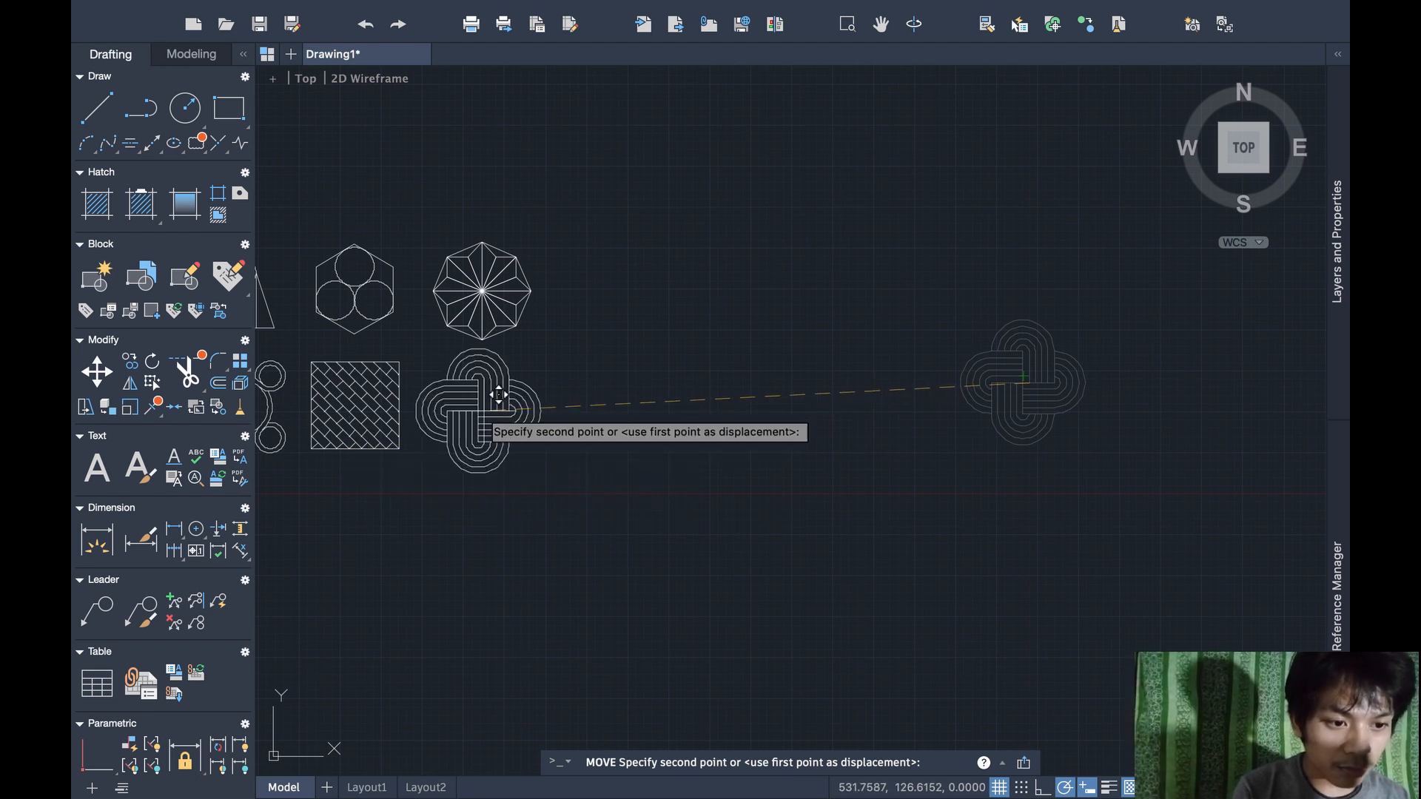
{"action": "scroll", "coordinate": [401, 433], "scroll_direction": "left", "scroll_amount": 5}
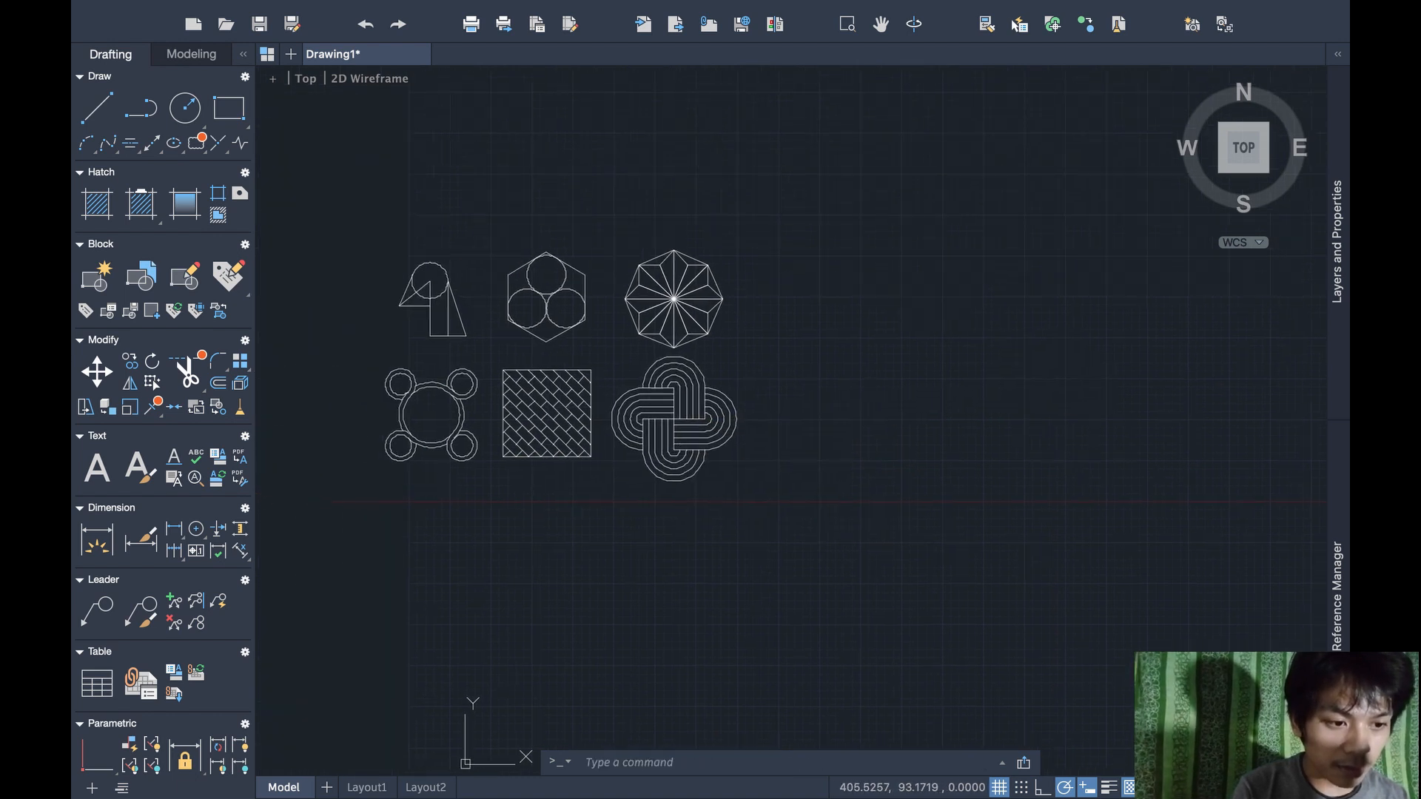
Examine the six finished figures arranged in two rows of three, checking their geometry and layout up close
{"action": "scroll", "coordinate": [398, 431], "scroll_direction": "up", "scroll_amount": 3}
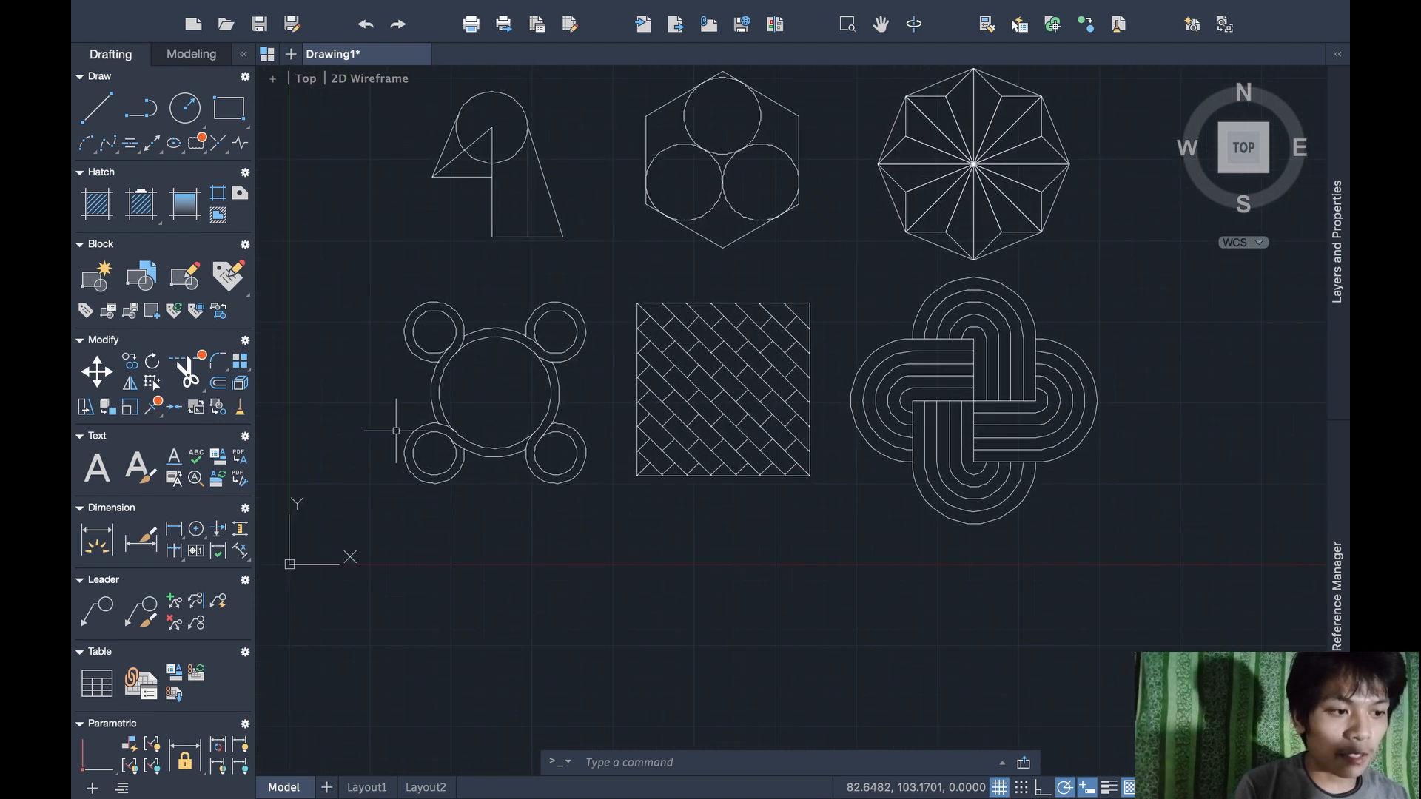
{"action": "scroll", "coordinate": [396, 430], "scroll_direction": "up", "scroll_amount": 3}
{"action": "scroll", "coordinate": [396, 430], "scroll_direction": "right", "scroll_amount": 4}
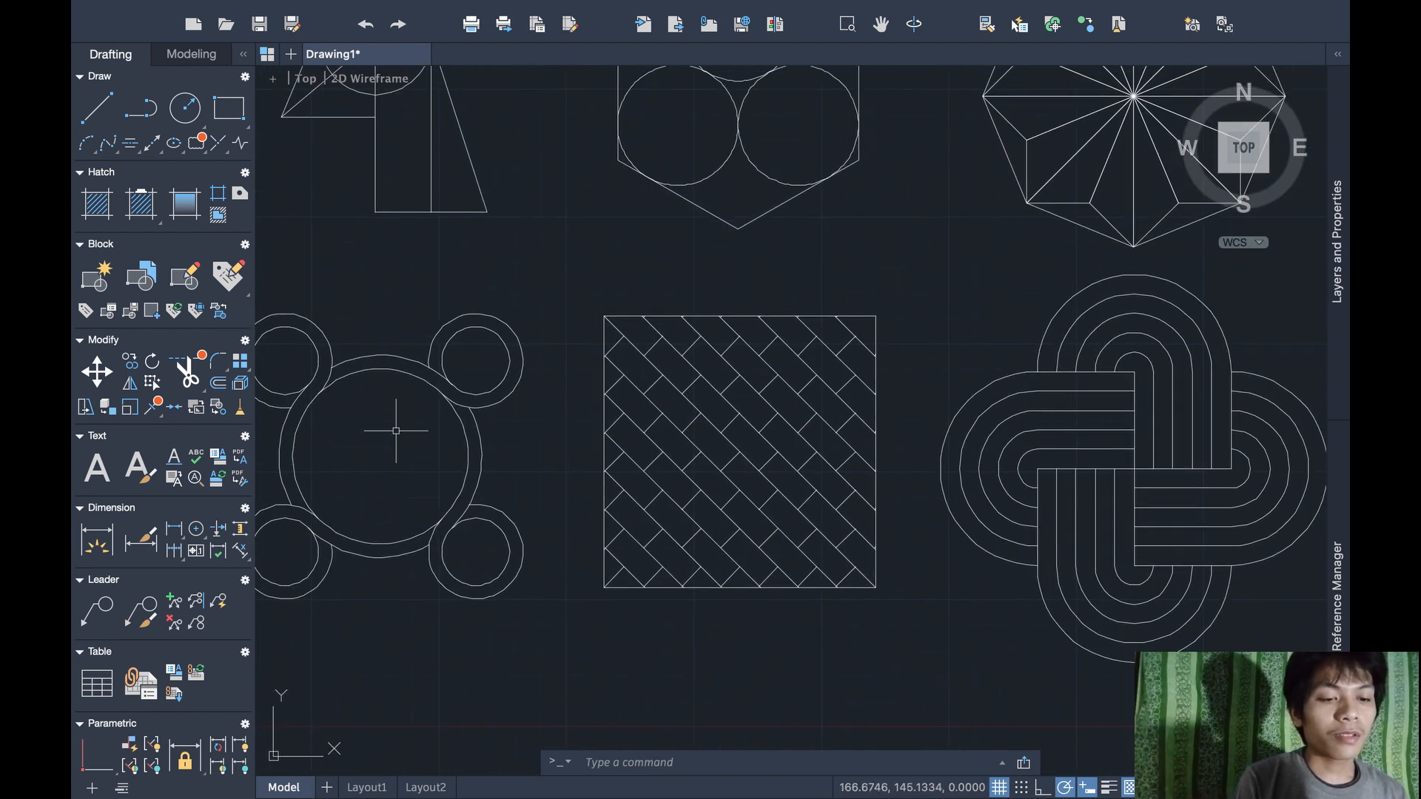
{"action": "scroll", "coordinate": [396, 431], "scroll_direction": "down", "scroll_amount": 4}
{"action": "scroll", "coordinate": [396, 430], "scroll_direction": "left", "scroll_amount": 2}
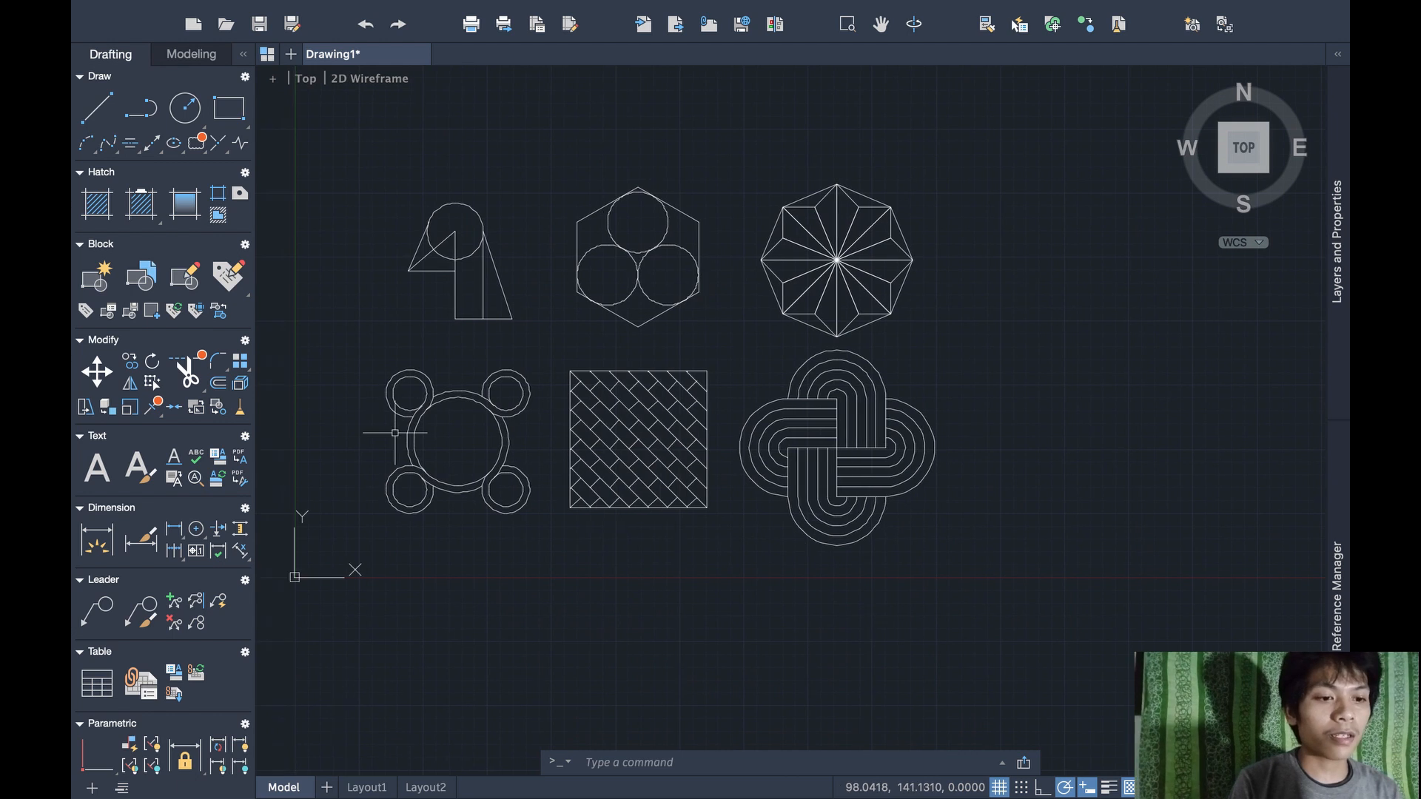
{"action": "scroll", "coordinate": [395, 433], "scroll_direction": "up", "scroll_amount": 3}
{"action": "scroll", "coordinate": [395, 433], "scroll_direction": "right", "scroll_amount": 3}
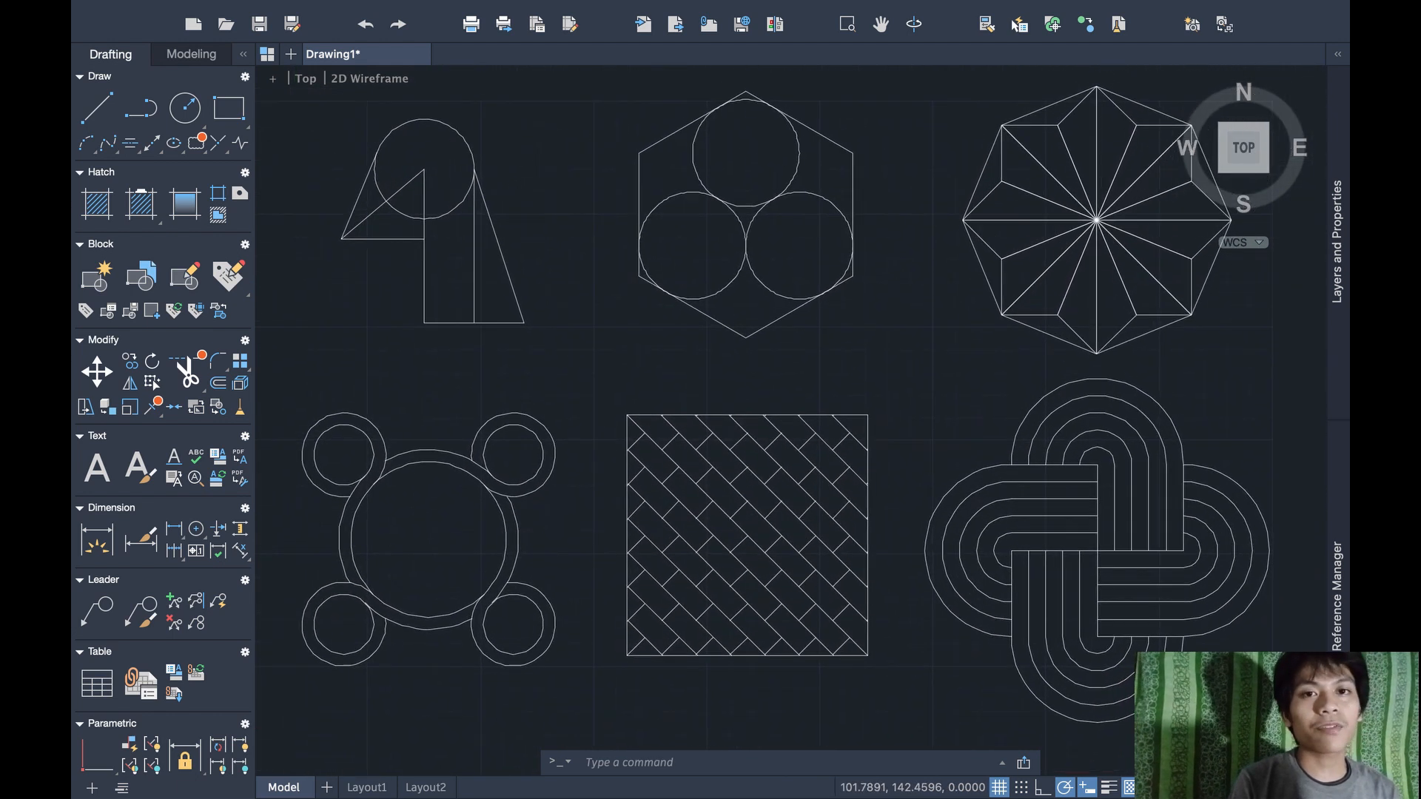
{"action": "scroll", "coordinate": [395, 433], "scroll_direction": "left", "scroll_amount": 1}
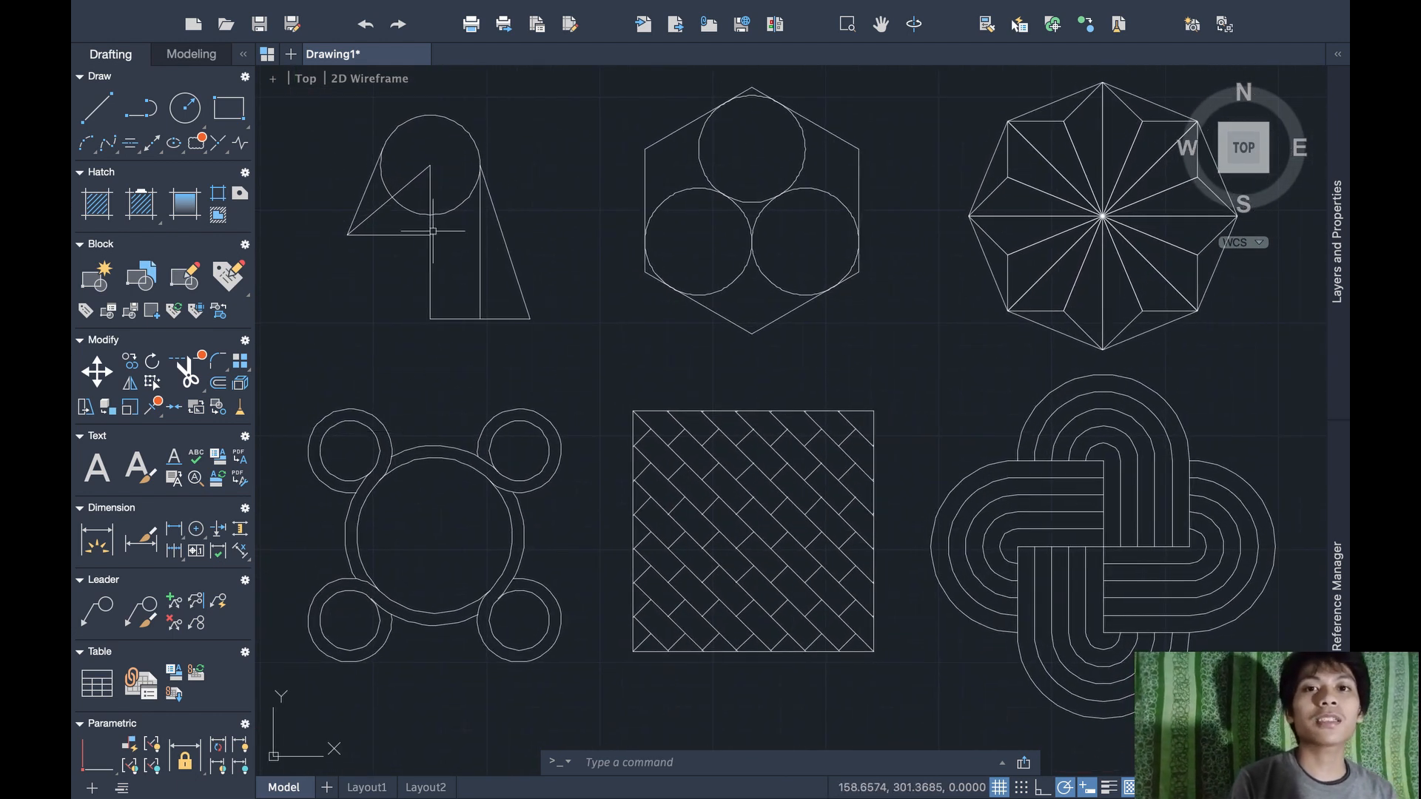